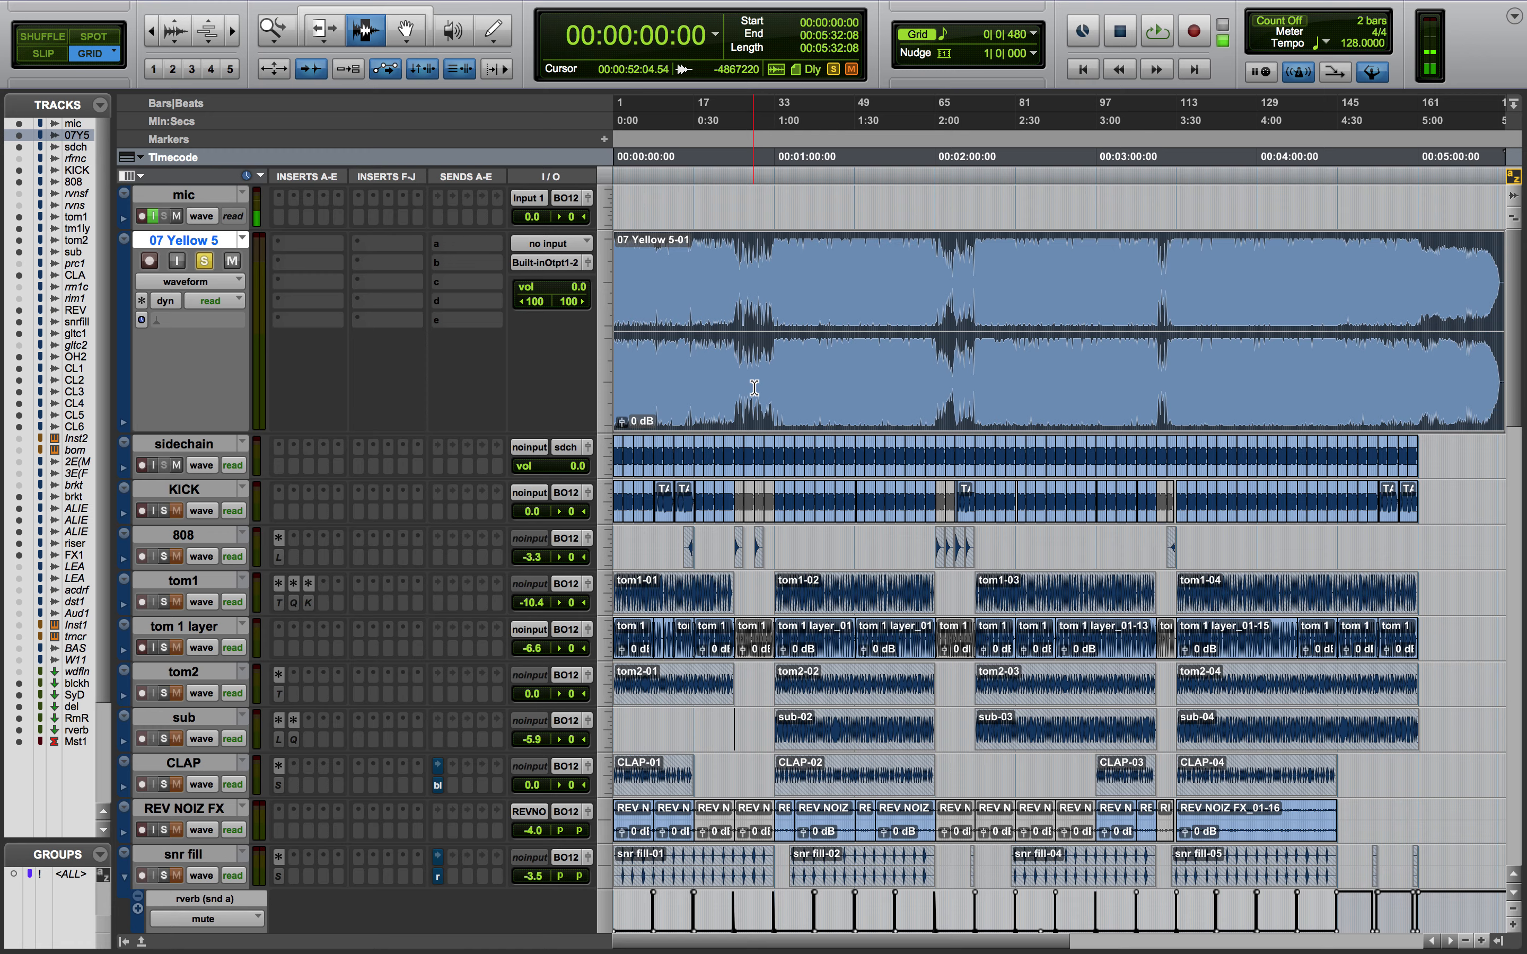
Play the soloed 07 Yellow 5 track from 00:00:52:06 for a few bars past bar 33, then stop playback
{"action": "left_click", "coordinate": [751, 387]}
{"action": "key", "text": "t"}
{"action": "key", "text": "t"}
{"action": "key", "text": "t"}
{"action": "key", "text": "t"}
{"action": "key", "text": "t"}
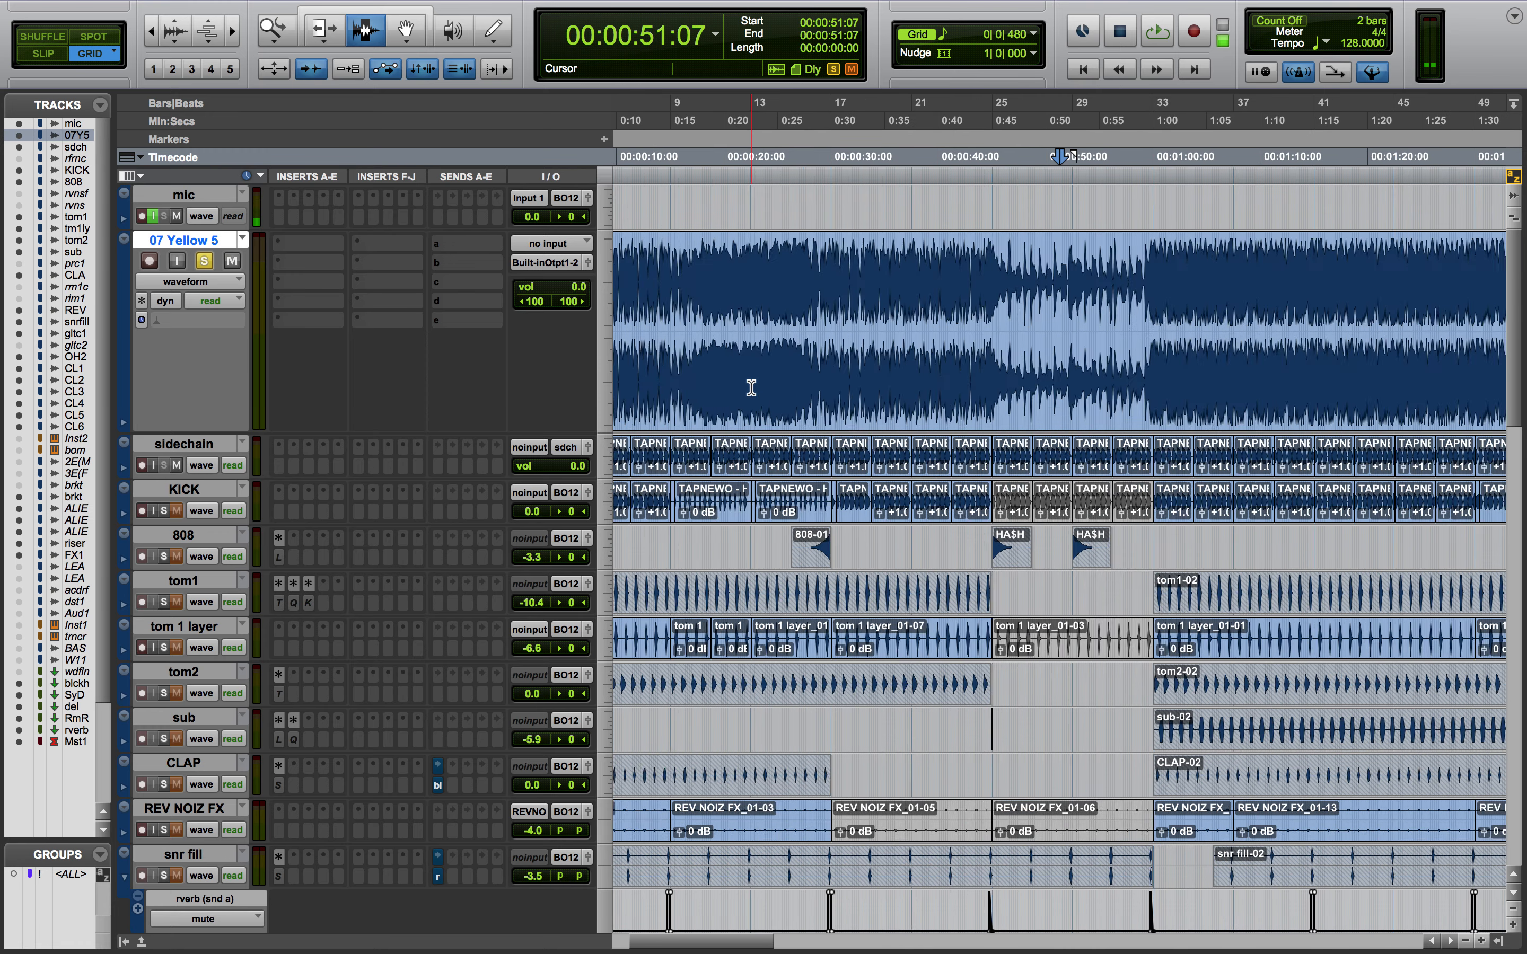
{"action": "scroll", "coordinate": [751, 388], "scroll_direction": "right", "scroll_amount": 5}
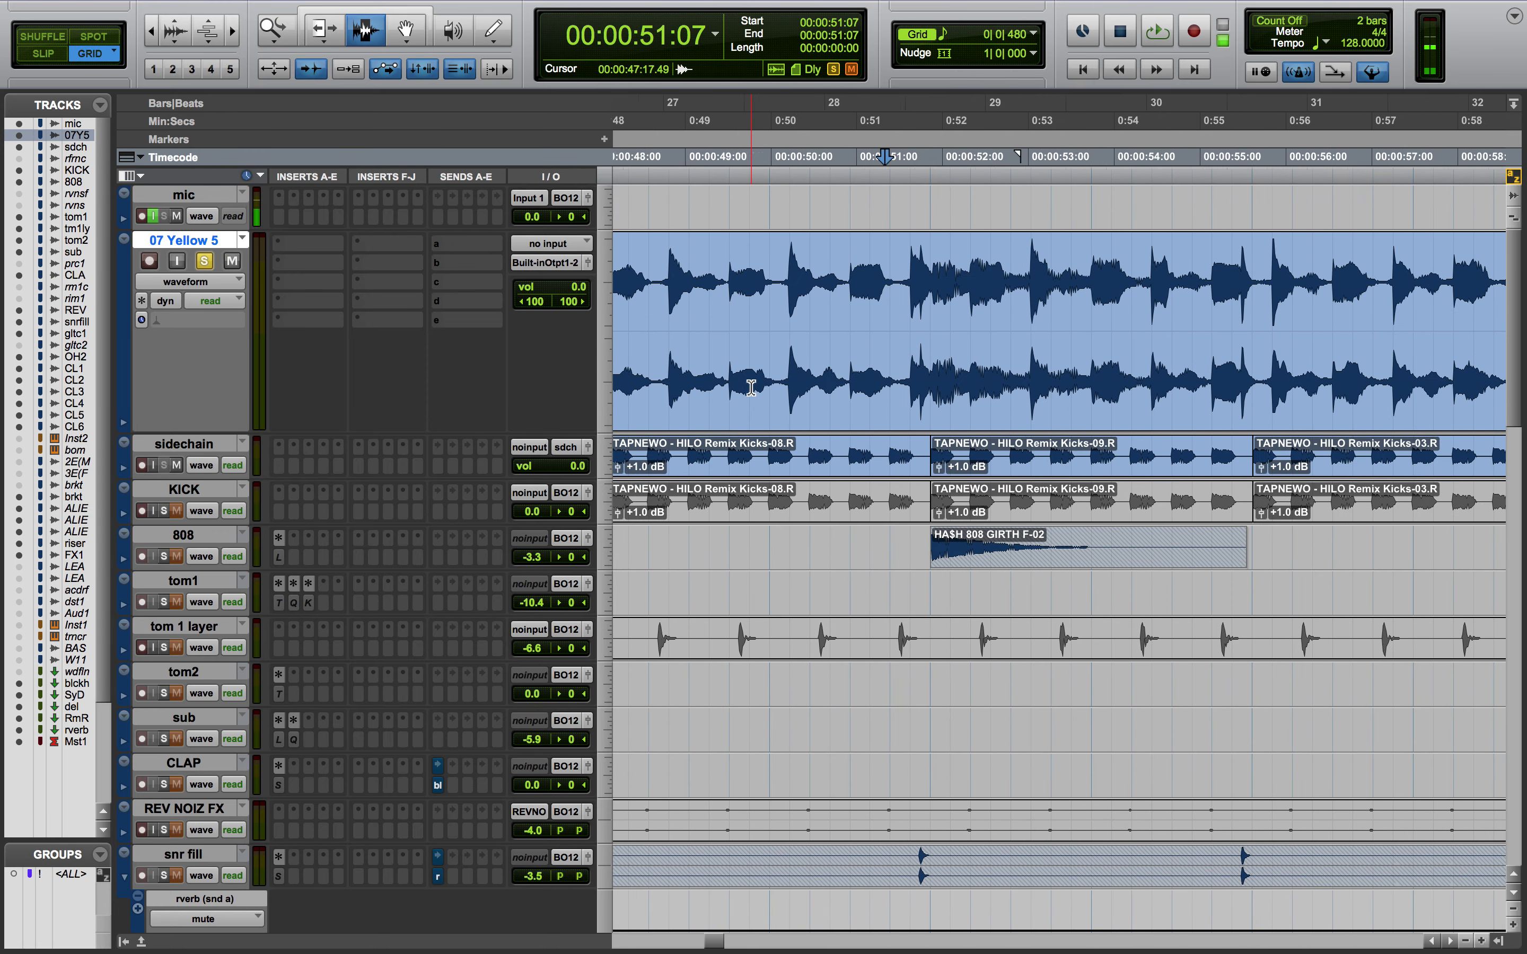
{"action": "left_click", "coordinate": [907, 332]}
{"action": "scroll", "coordinate": [907, 332], "scroll_direction": "right", "scroll_amount": 3}
{"action": "key", "text": "space"}
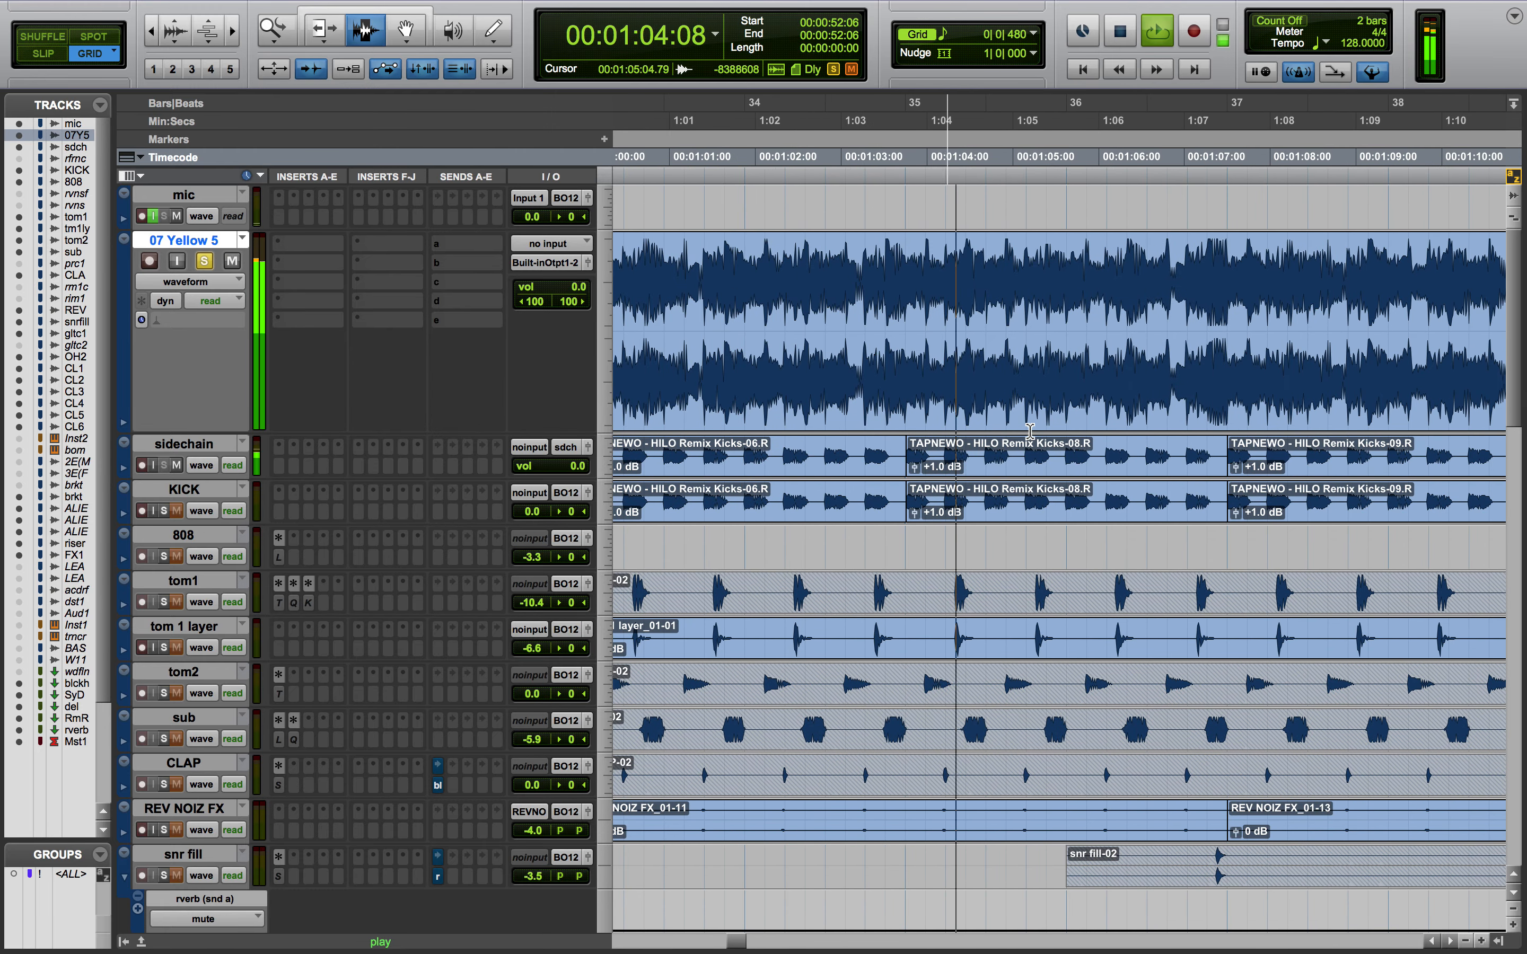
{"action": "key", "text": "space"}
Unsolo the 07 Yellow 5 track, then hide it and make it inactive
{"action": "left_click", "coordinate": [203, 260]}
{"action": "right_click", "coordinate": [211, 243]}
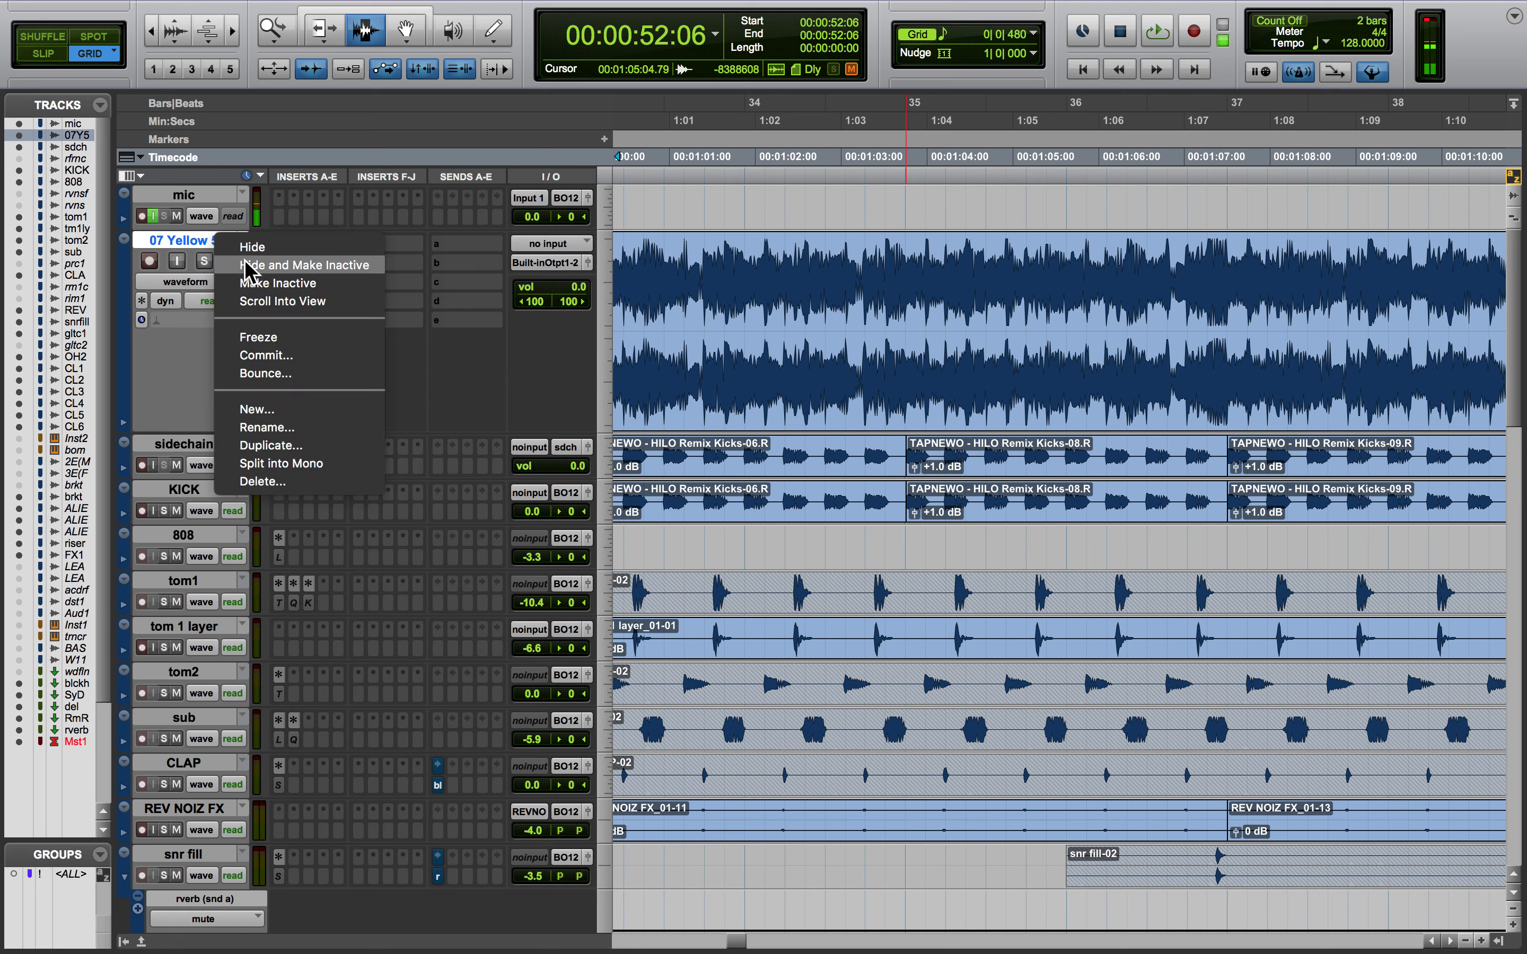
{"action": "left_click", "coordinate": [321, 265]}
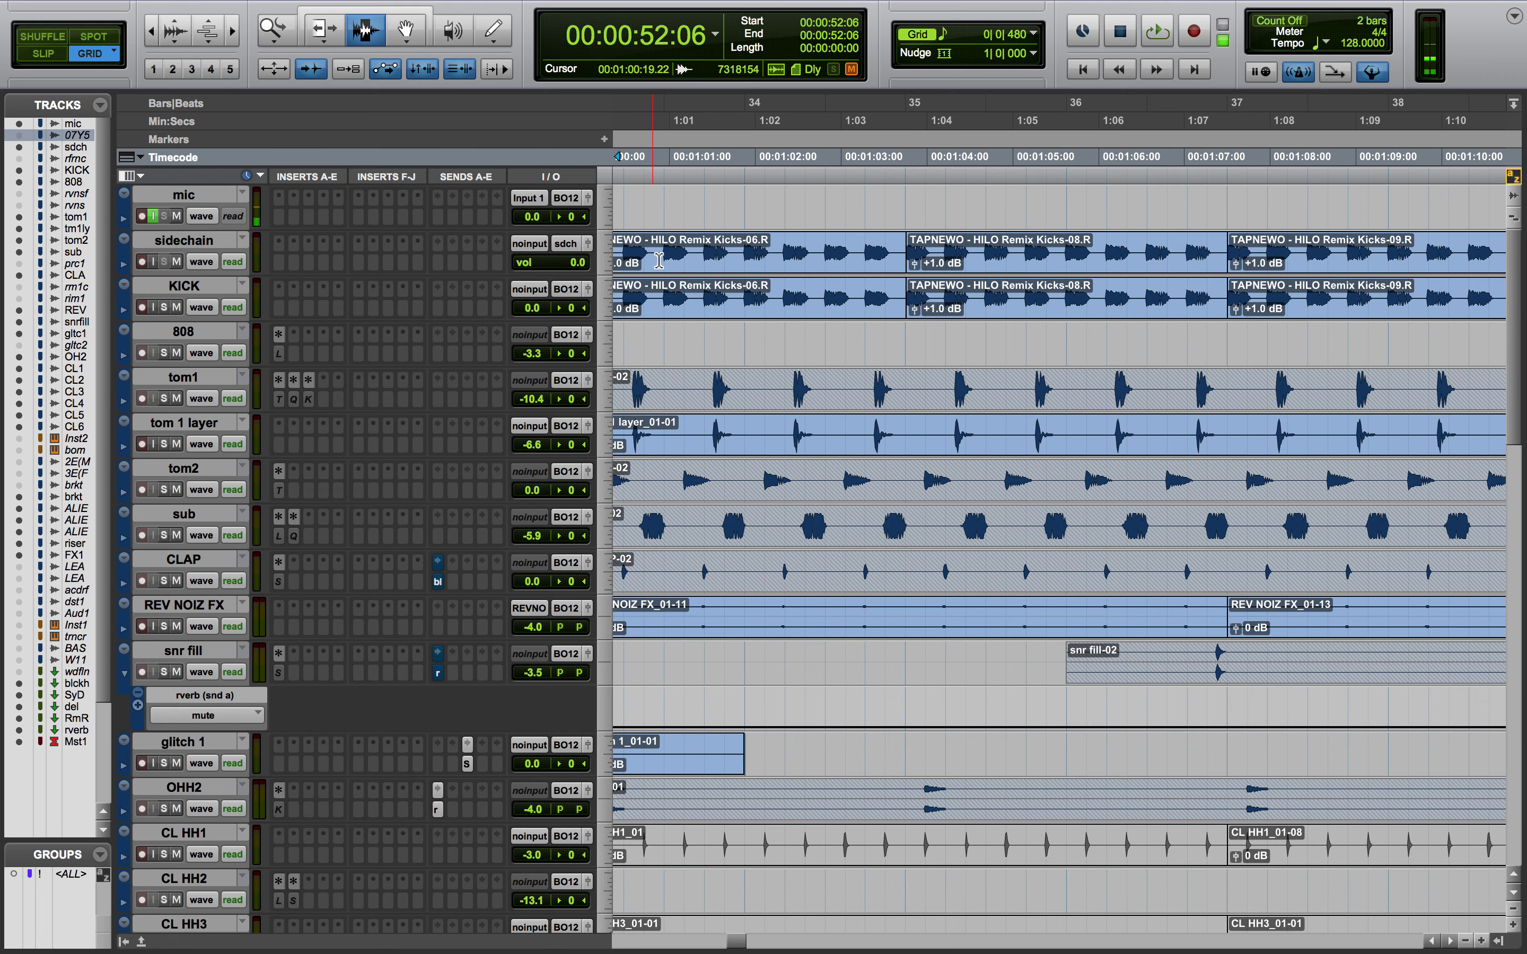
Switch to Slip mode and place the edit cursor on the KICK track at 00:01:01:12
{"action": "left_click", "coordinate": [664, 260]}
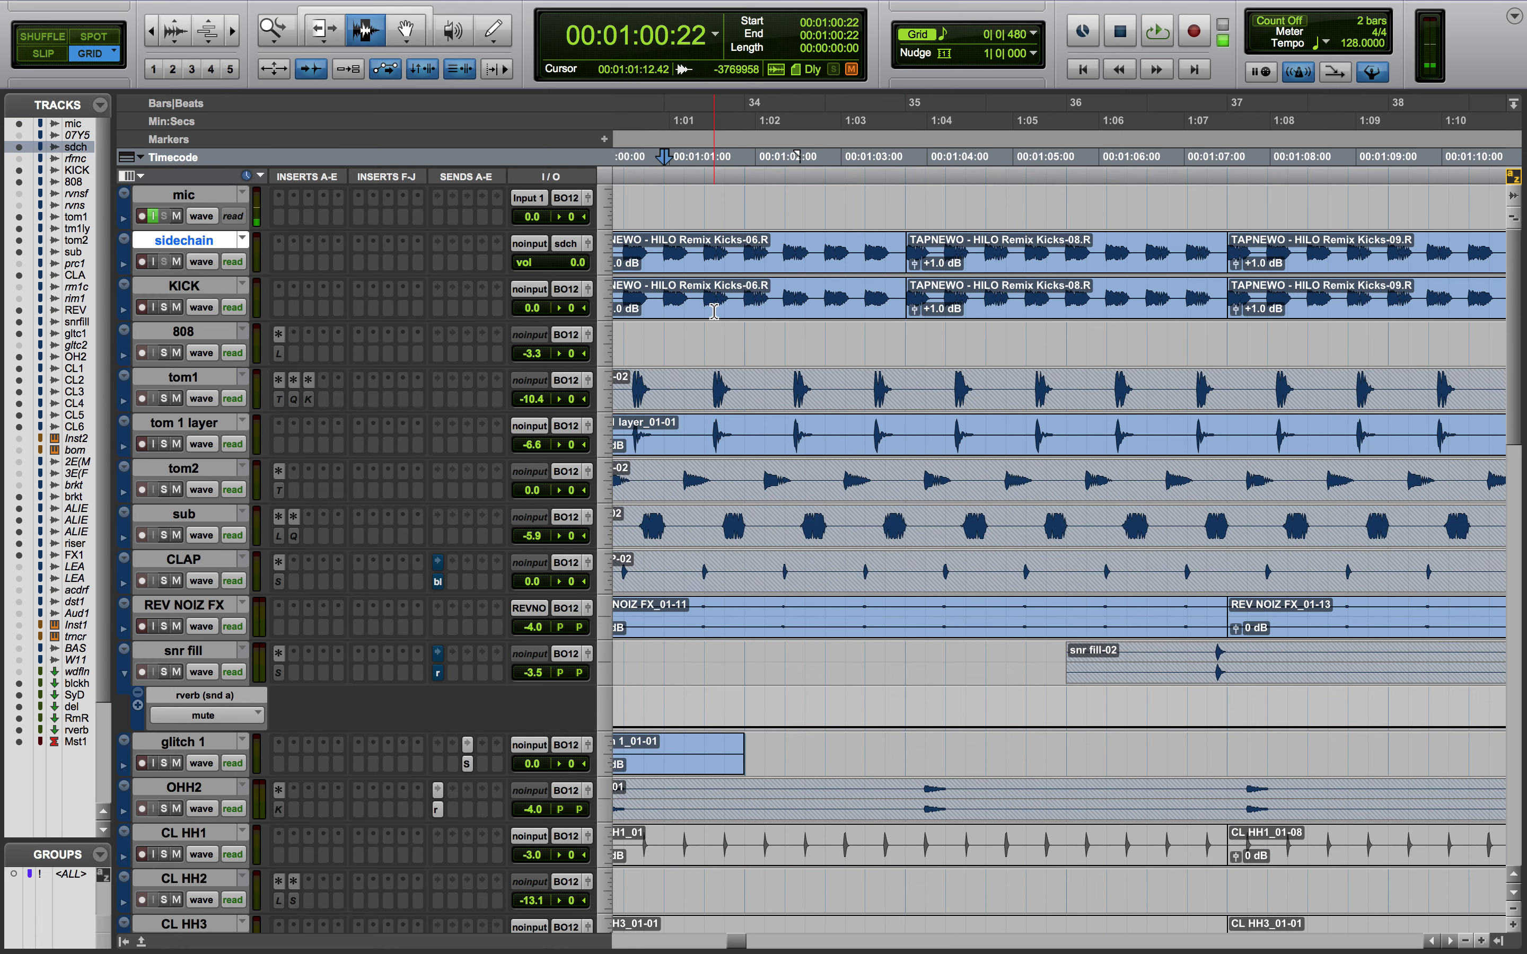
{"action": "key", "text": "F2"}
{"action": "left_click", "coordinate": [713, 311]}
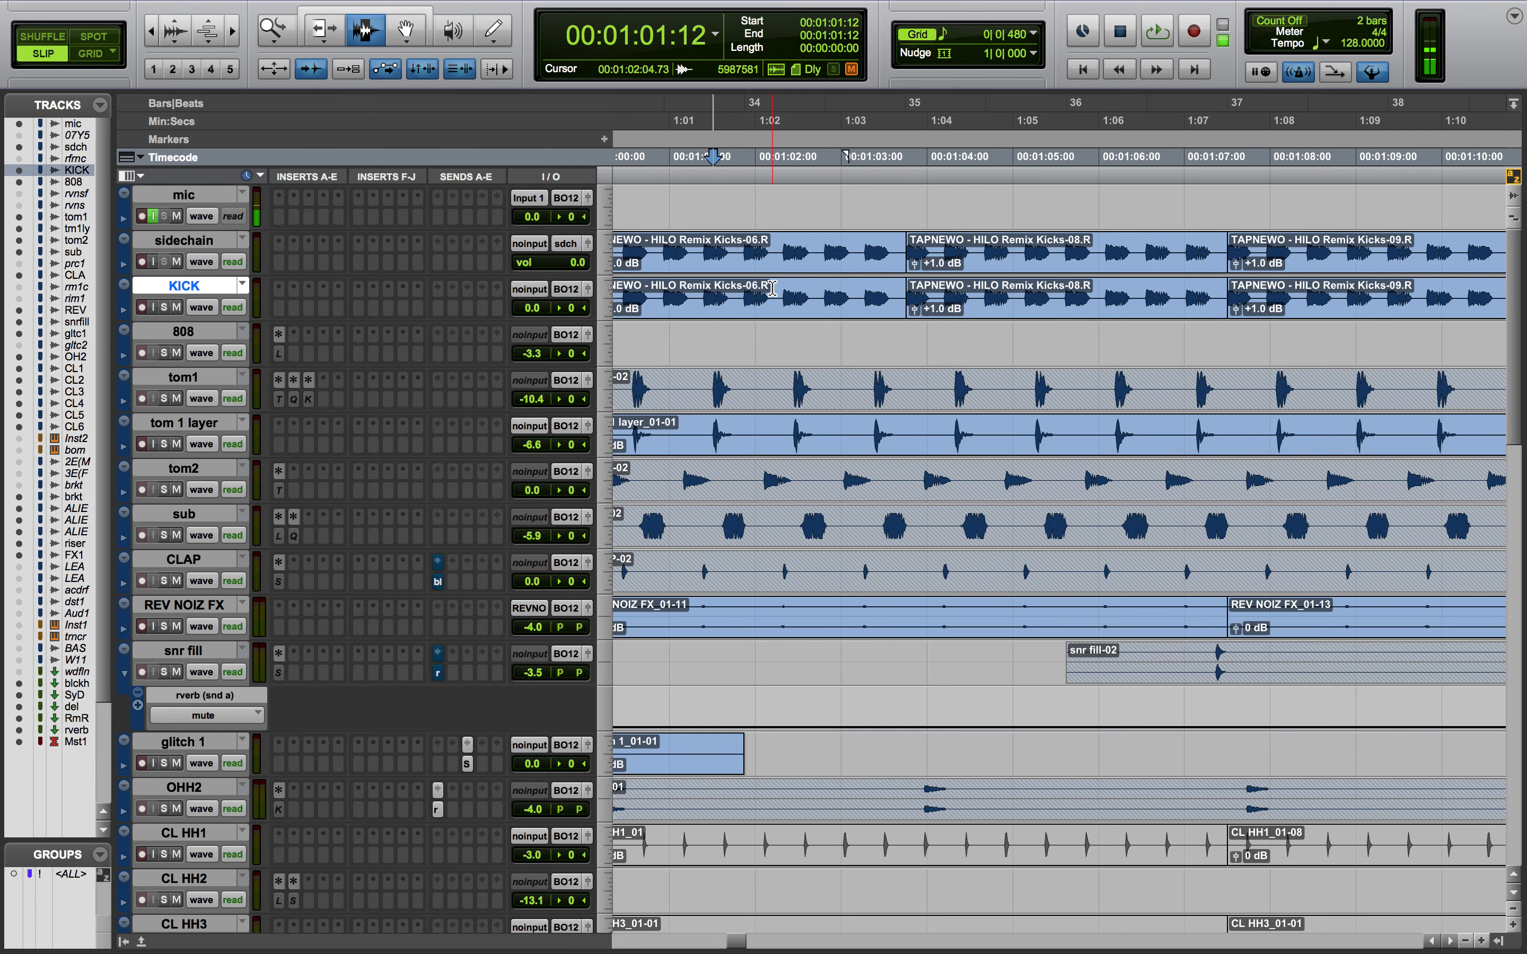
{"action": "key", "text": "r"}
{"action": "key", "text": "r"}
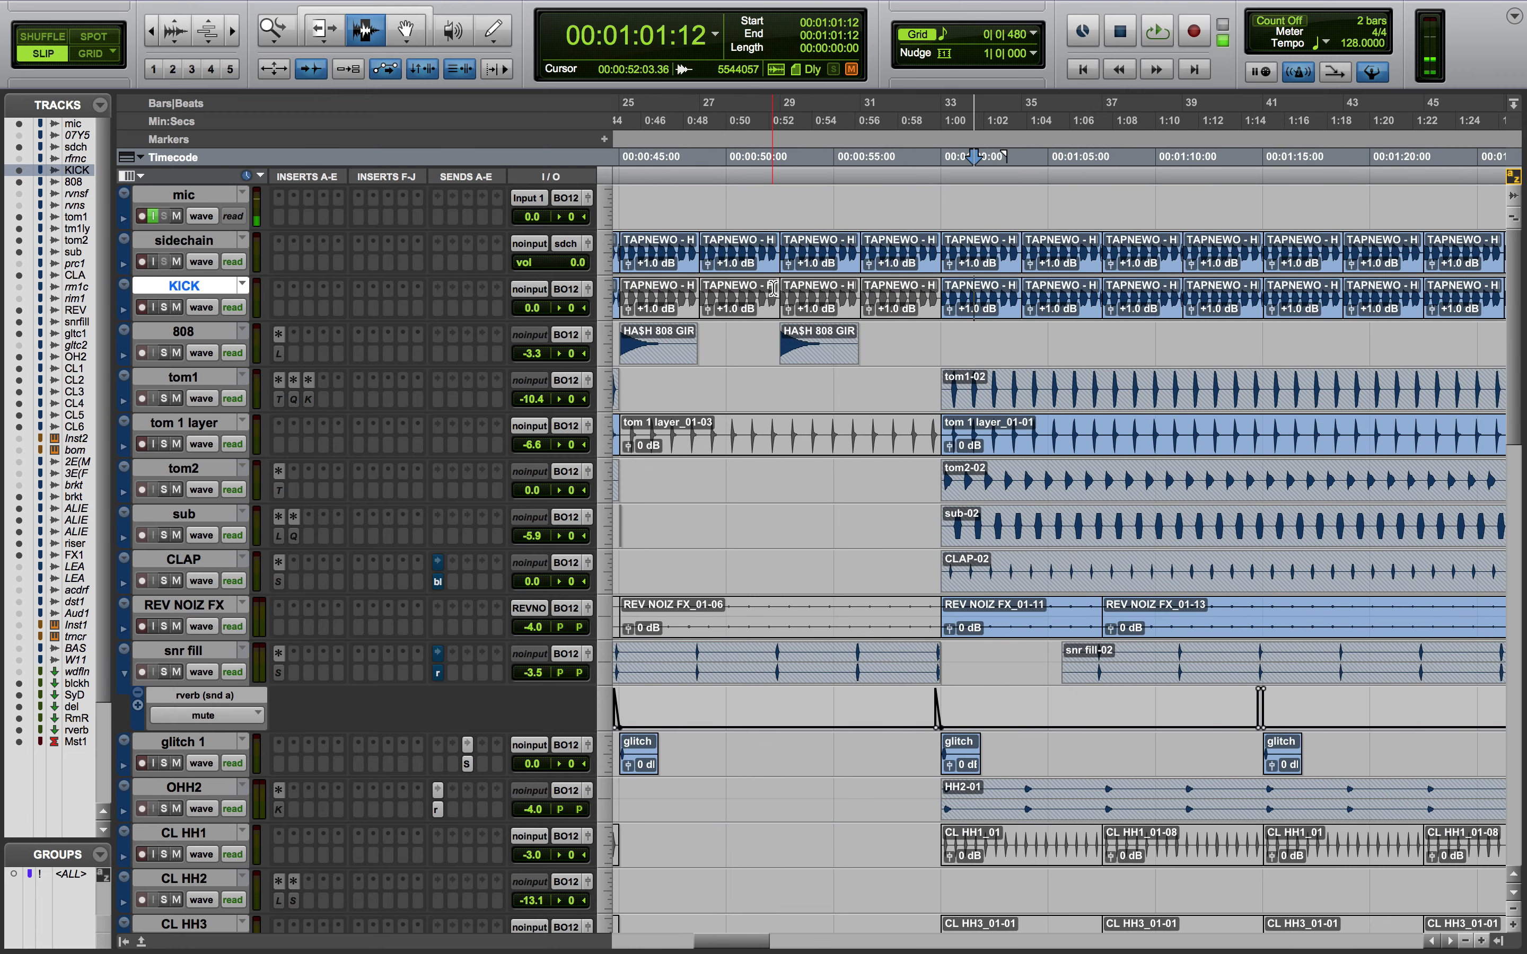
{"action": "scroll", "coordinate": [773, 289], "scroll_direction": "right", "scroll_amount": 5}
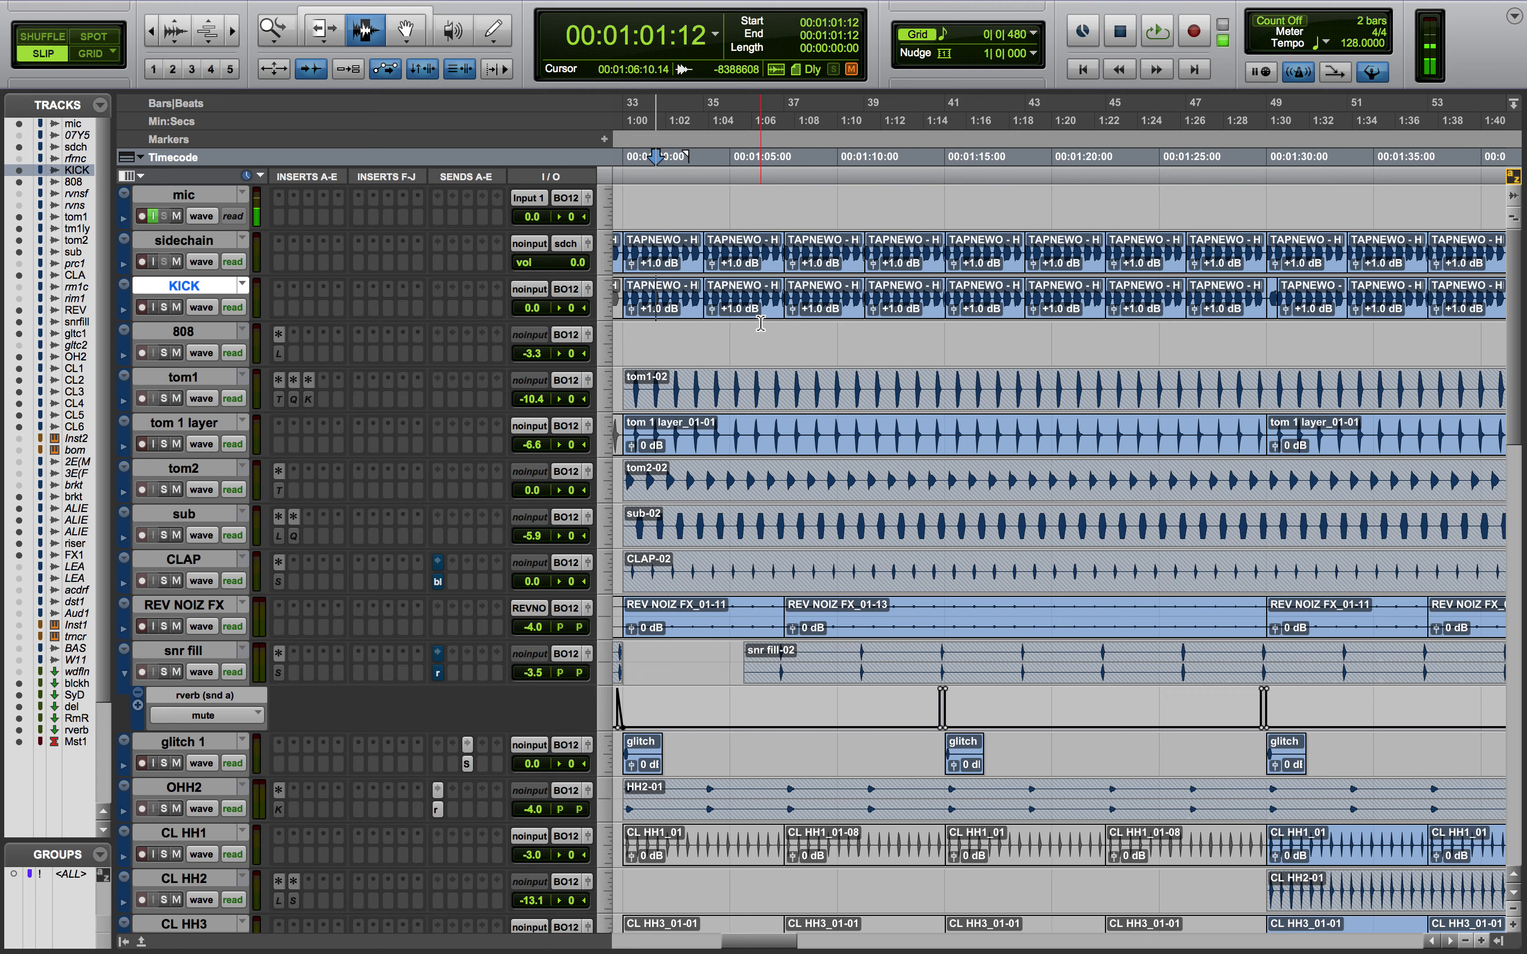
{"action": "key", "text": "r"}
{"action": "key", "text": "r"}
{"action": "scroll", "coordinate": [761, 323], "scroll_direction": "right", "scroll_amount": 3}
{"action": "scroll", "coordinate": [761, 323], "scroll_direction": "left", "scroll_amount": 2}
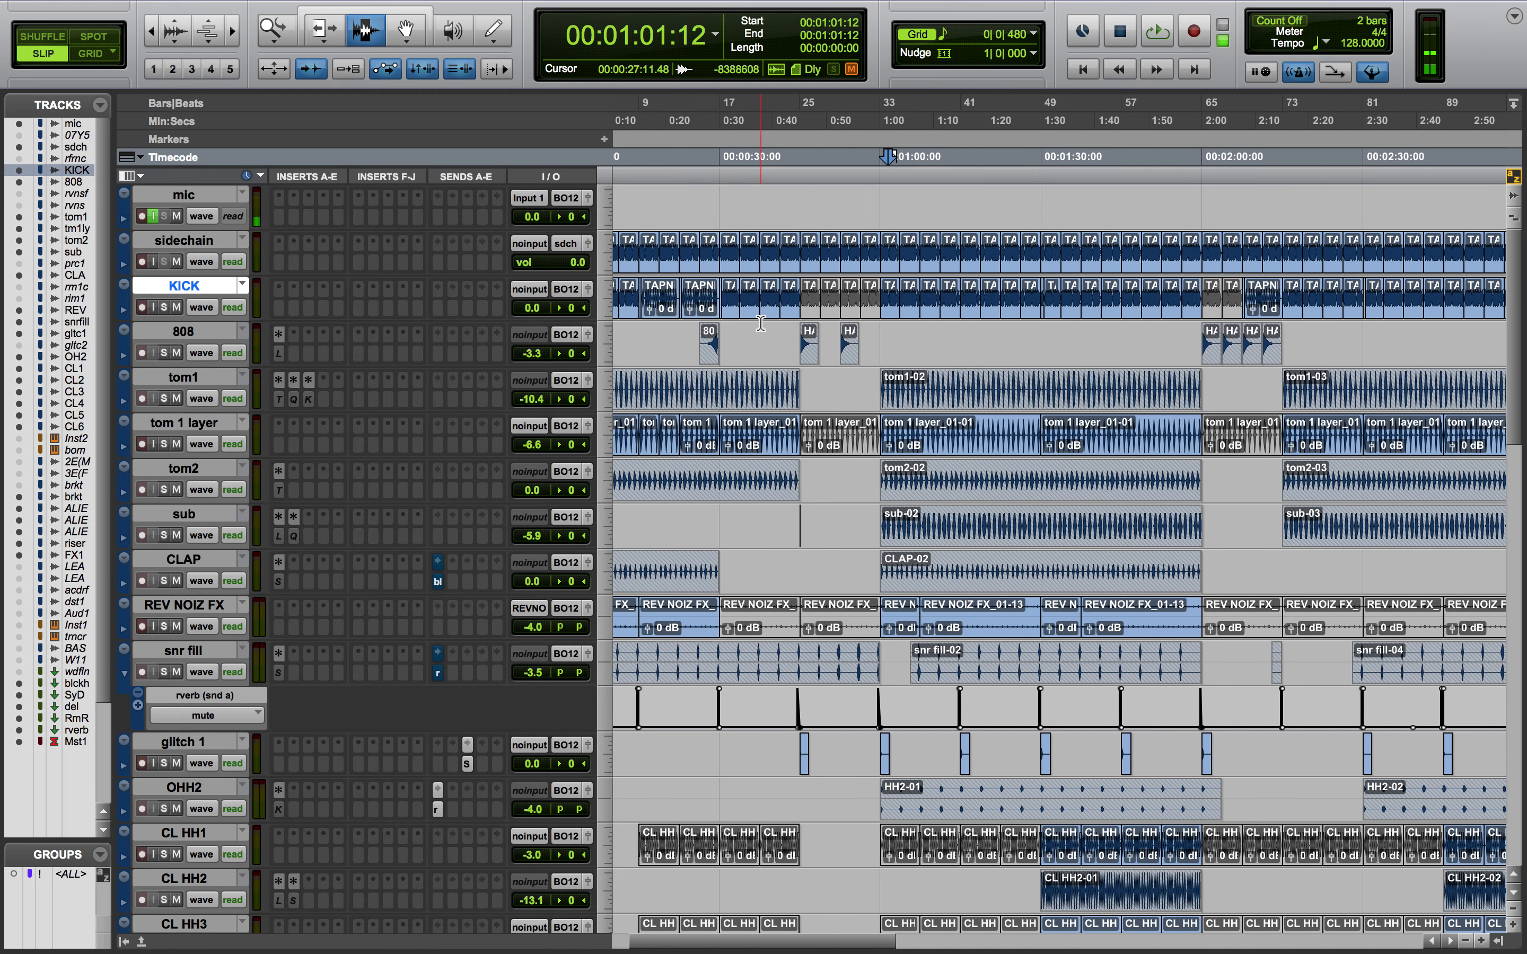
Inspect the inactive ALIEN BASS tracks and their automation lanes, selecting ALIEN BASS from about 00:00:35 to 00:01:40
{"action": "scroll", "coordinate": [782, 463], "scroll_direction": "down", "scroll_amount": 15}
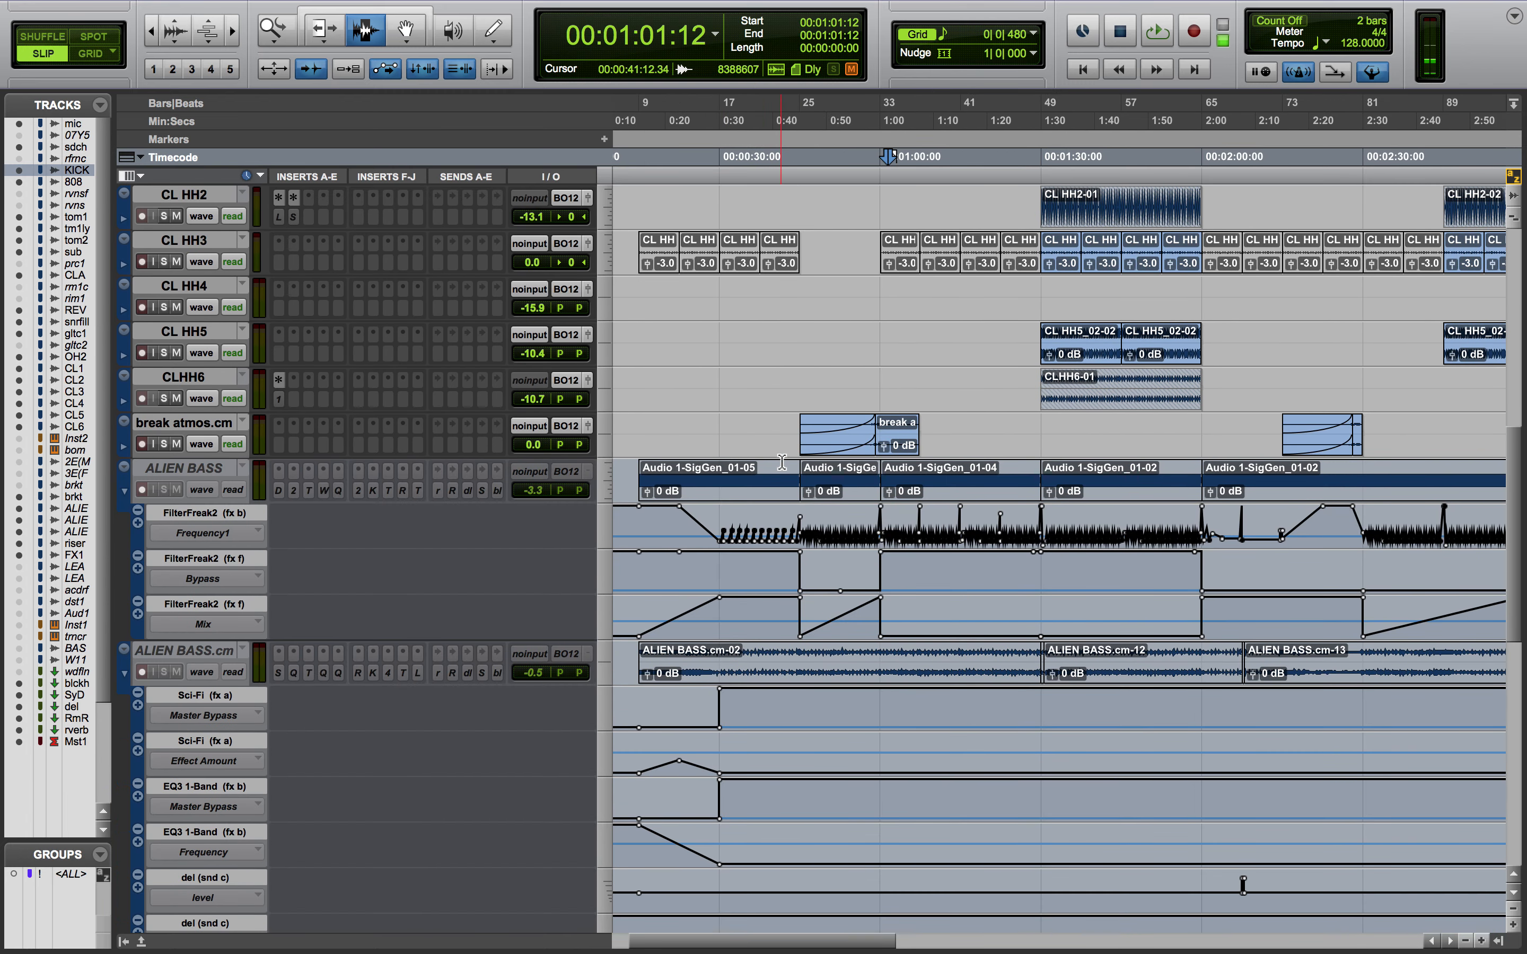
{"action": "scroll", "coordinate": [782, 463], "scroll_direction": "down", "scroll_amount": 4}
{"action": "left_click_drag", "start_coordinate": [687, 378], "coordinate": [1248, 651]}
{"action": "scroll", "coordinate": [1129, 652], "scroll_direction": "up", "scroll_amount": 4}
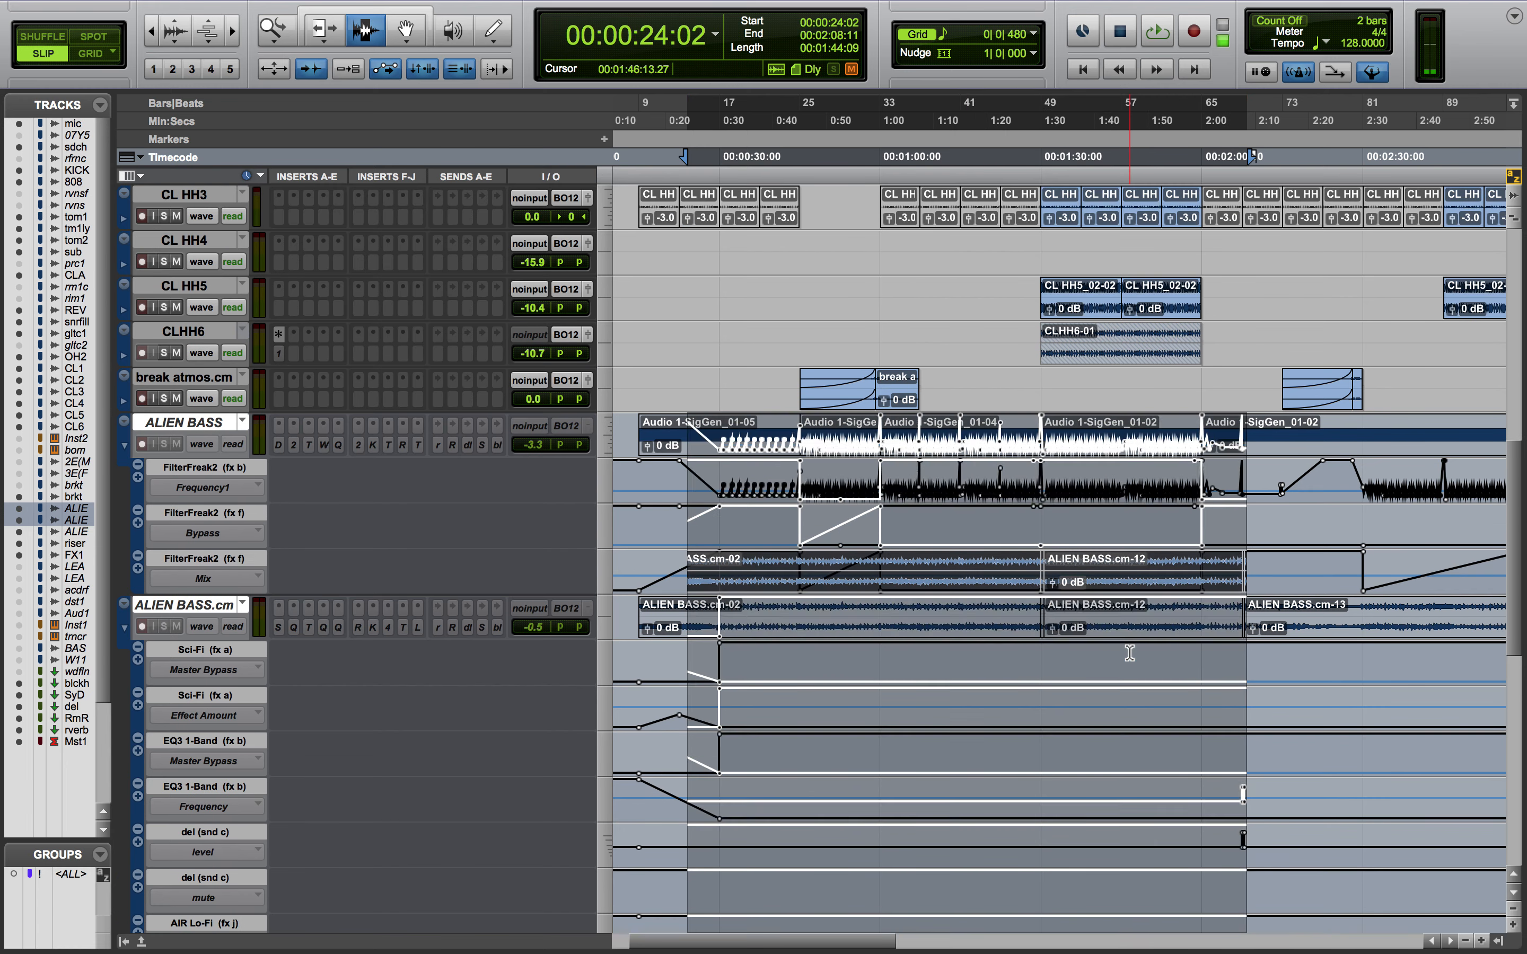
{"action": "left_click_drag", "start_coordinate": [747, 555], "coordinate": [1089, 596]}
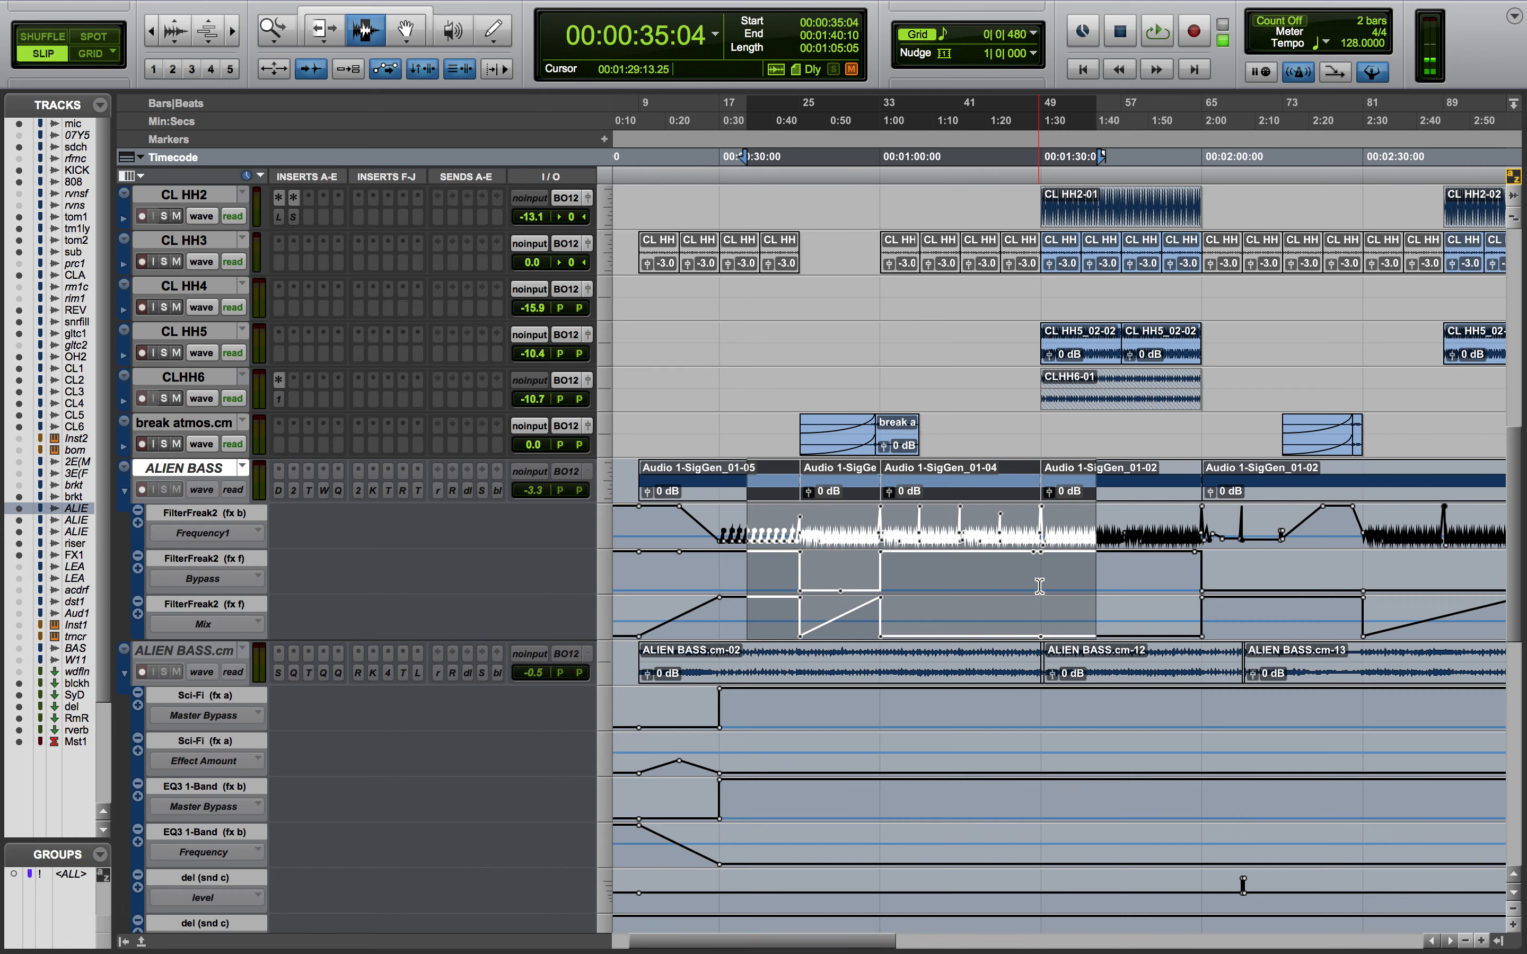
{"action": "scroll", "coordinate": [1039, 586], "scroll_direction": "up", "scroll_amount": 2}
{"action": "scroll", "coordinate": [1040, 586], "scroll_direction": "up", "scroll_amount": 13}
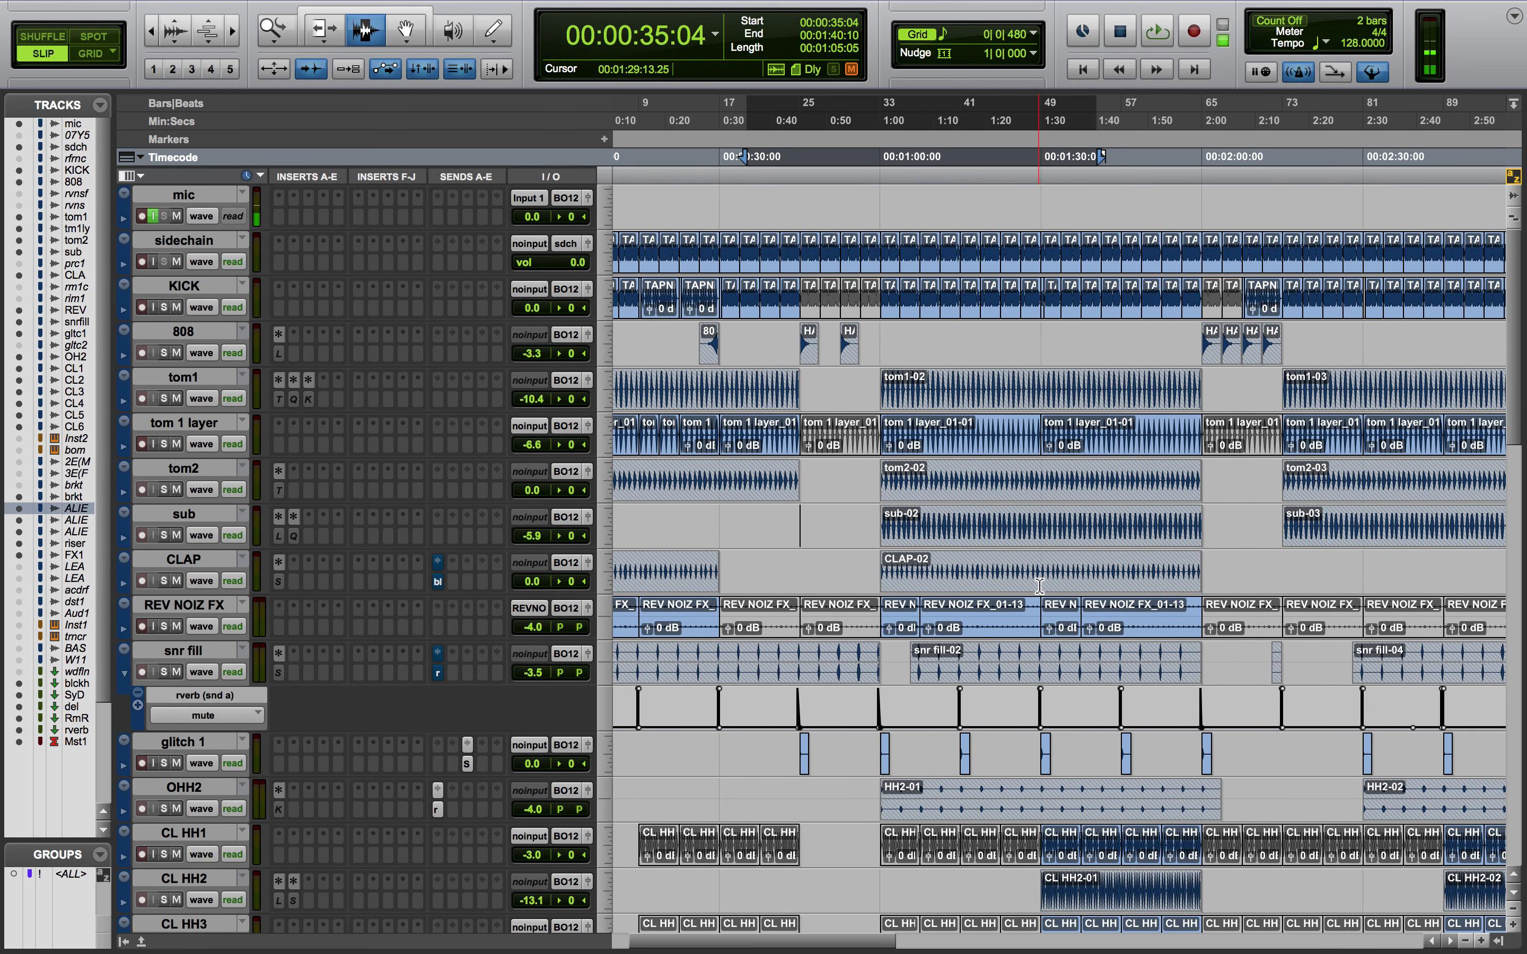
Expand the KICK track to fill the edit window and enlarge its waveform around bar 33 to inspect the individual hits
{"action": "left_click", "coordinate": [911, 305]}
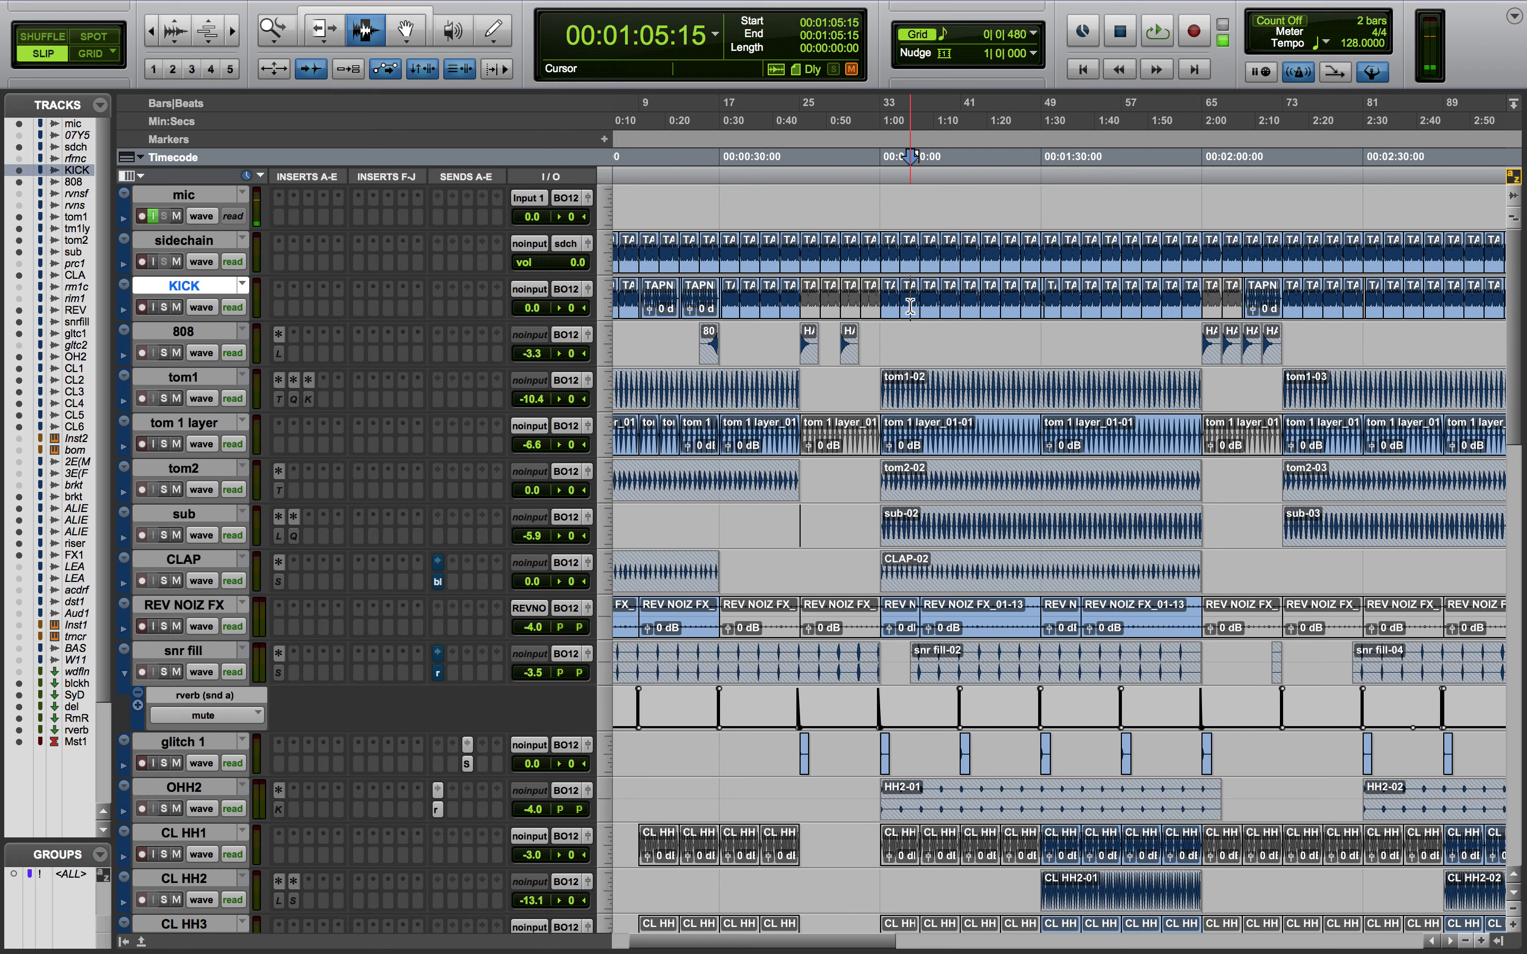
{"action": "key", "text": "e"}
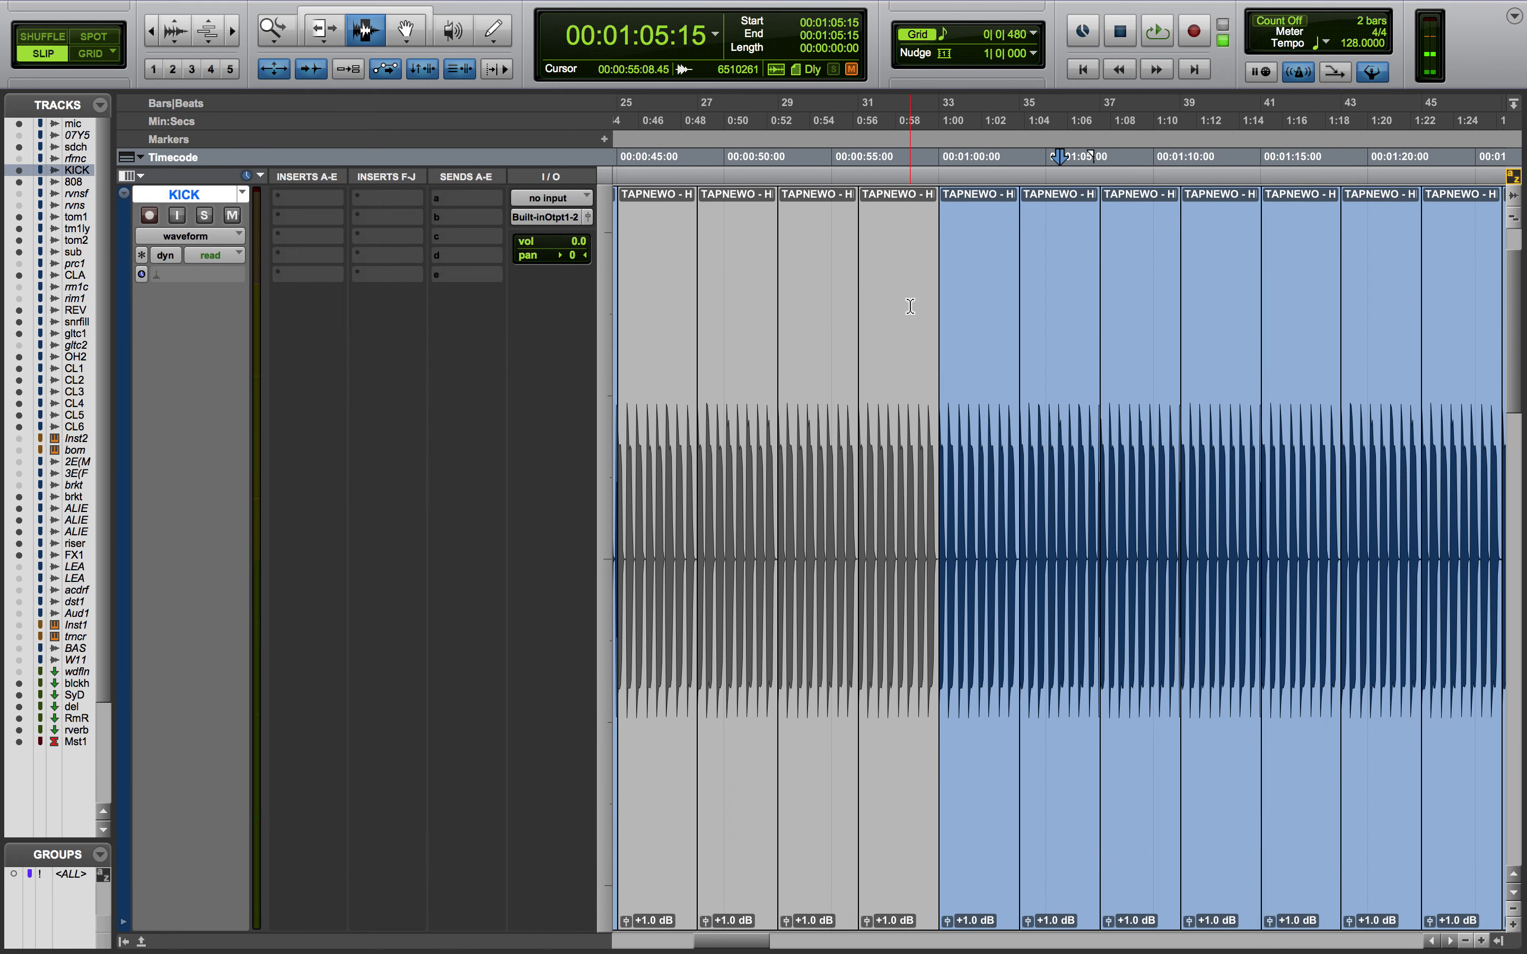
{"action": "key", "text": "t"}
{"action": "key", "text": "t"}
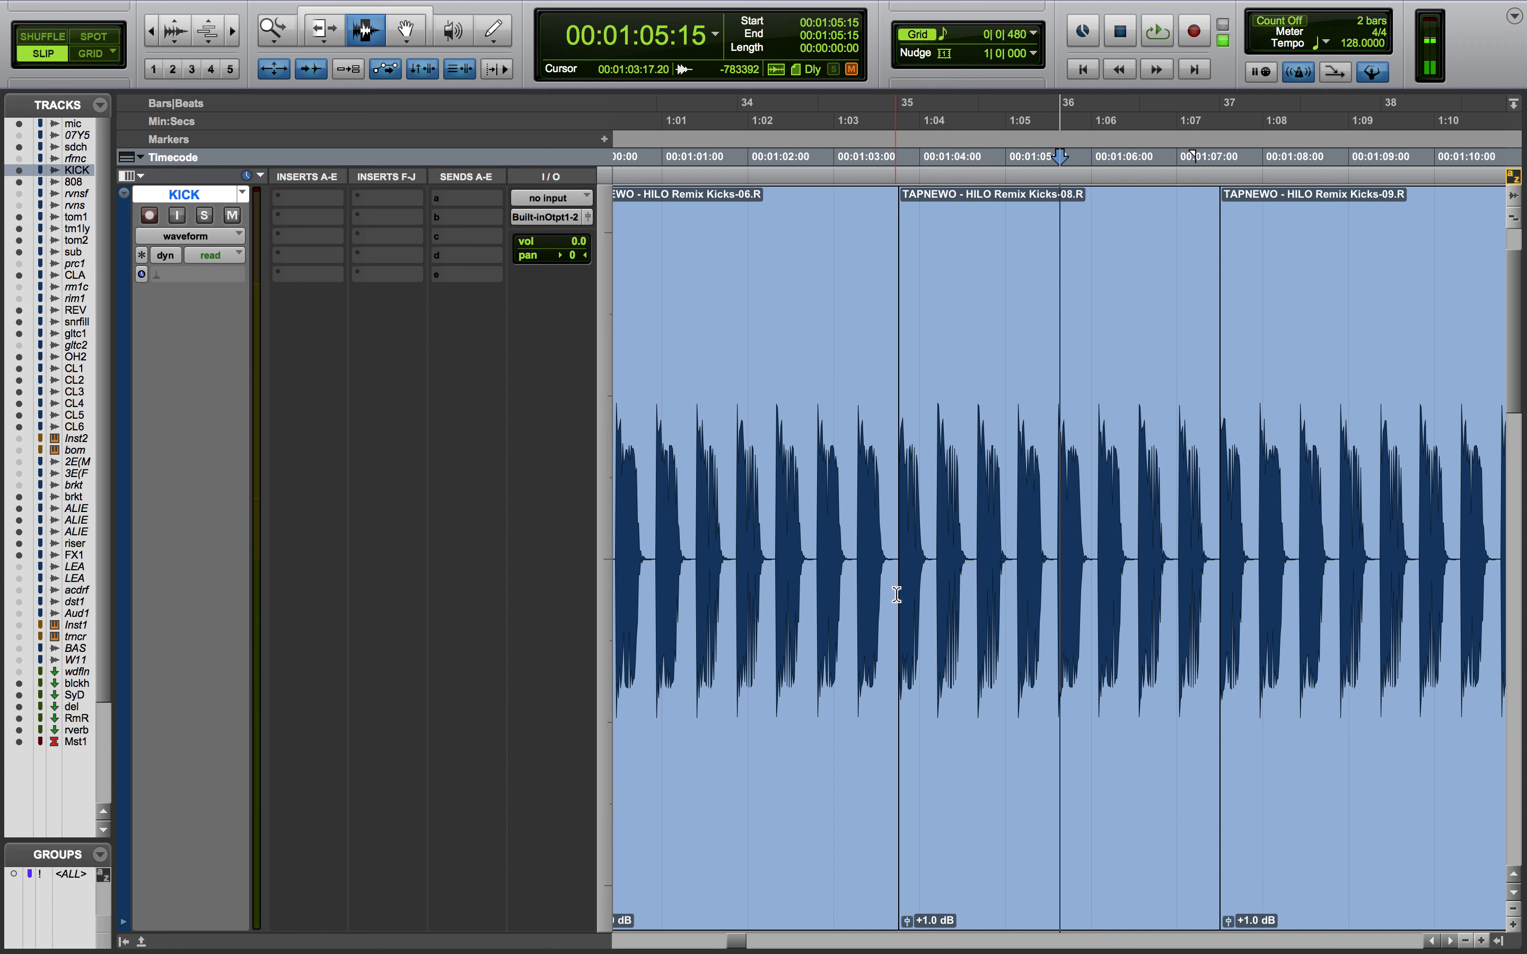
{"action": "key", "text": "r"}
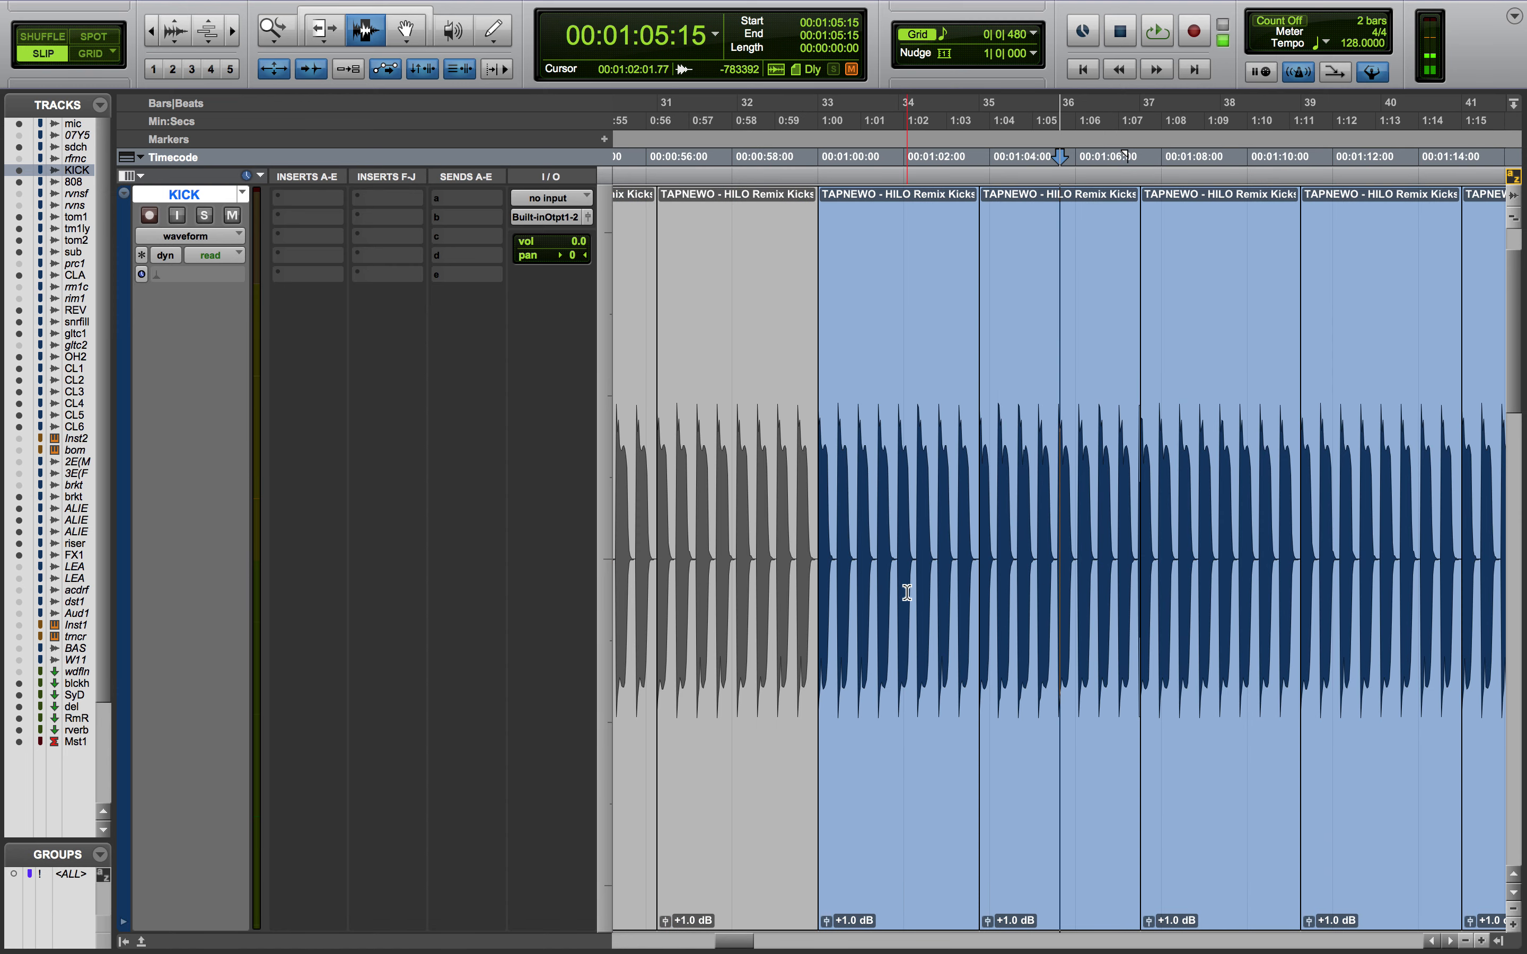
{"action": "left_click", "coordinate": [874, 624]}
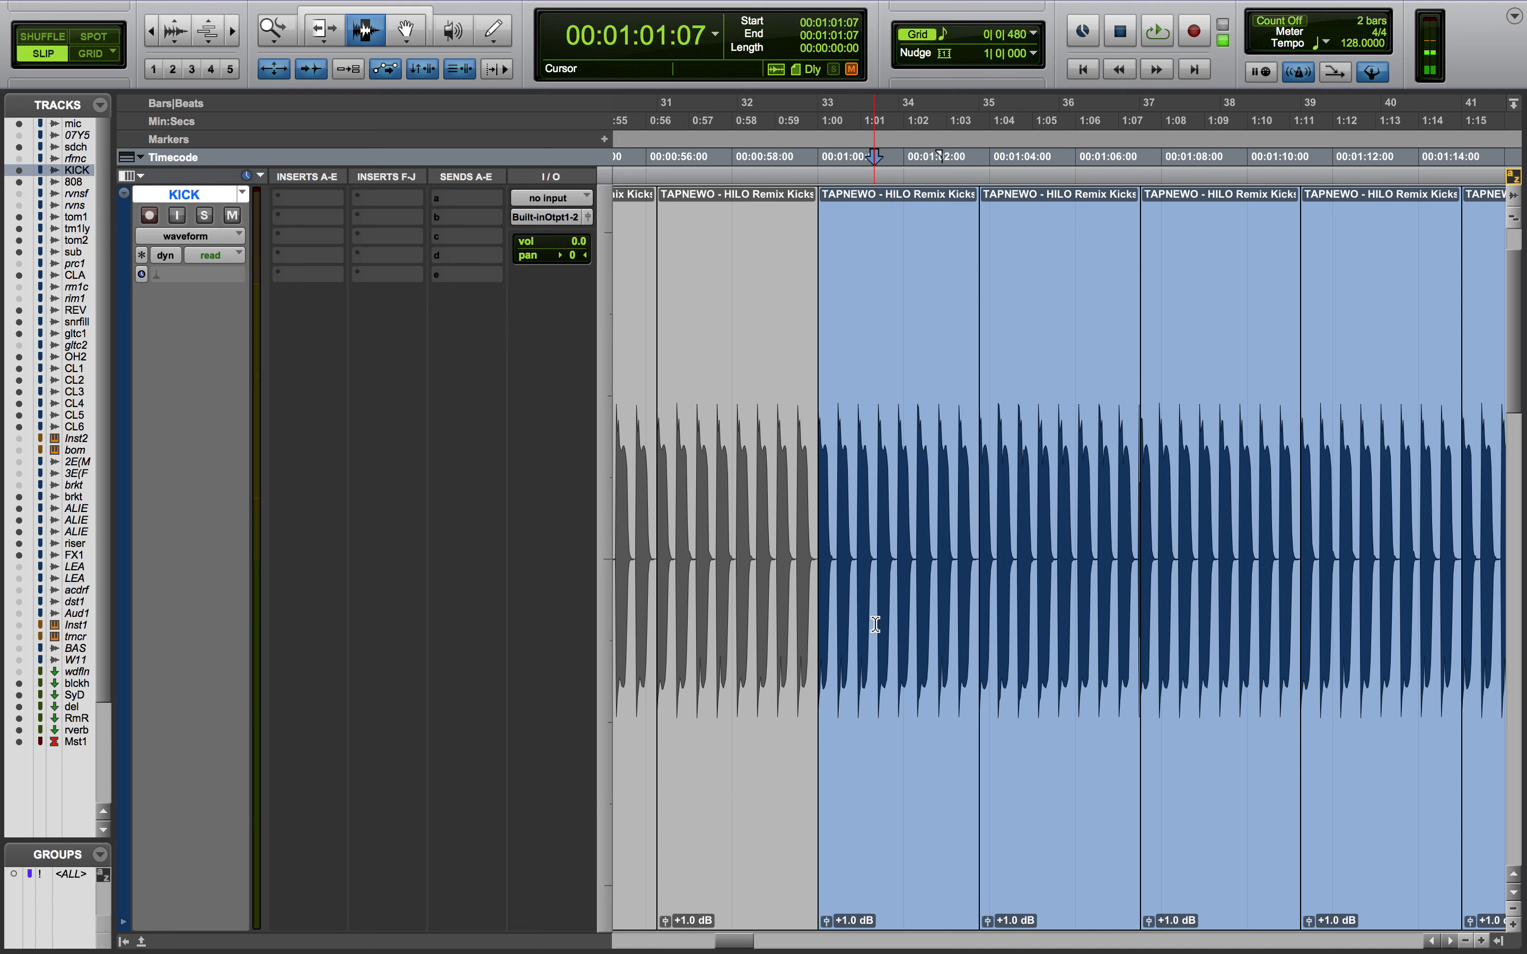
{"action": "key", "text": "super+bracketright"}
{"action": "key", "text": "super+bracketright"}
{"action": "key", "text": "super+bracketright"}
{"action": "left_click", "coordinate": [1080, 603]}
{"action": "scroll", "coordinate": [1079, 602], "scroll_direction": "right", "scroll_amount": 2}
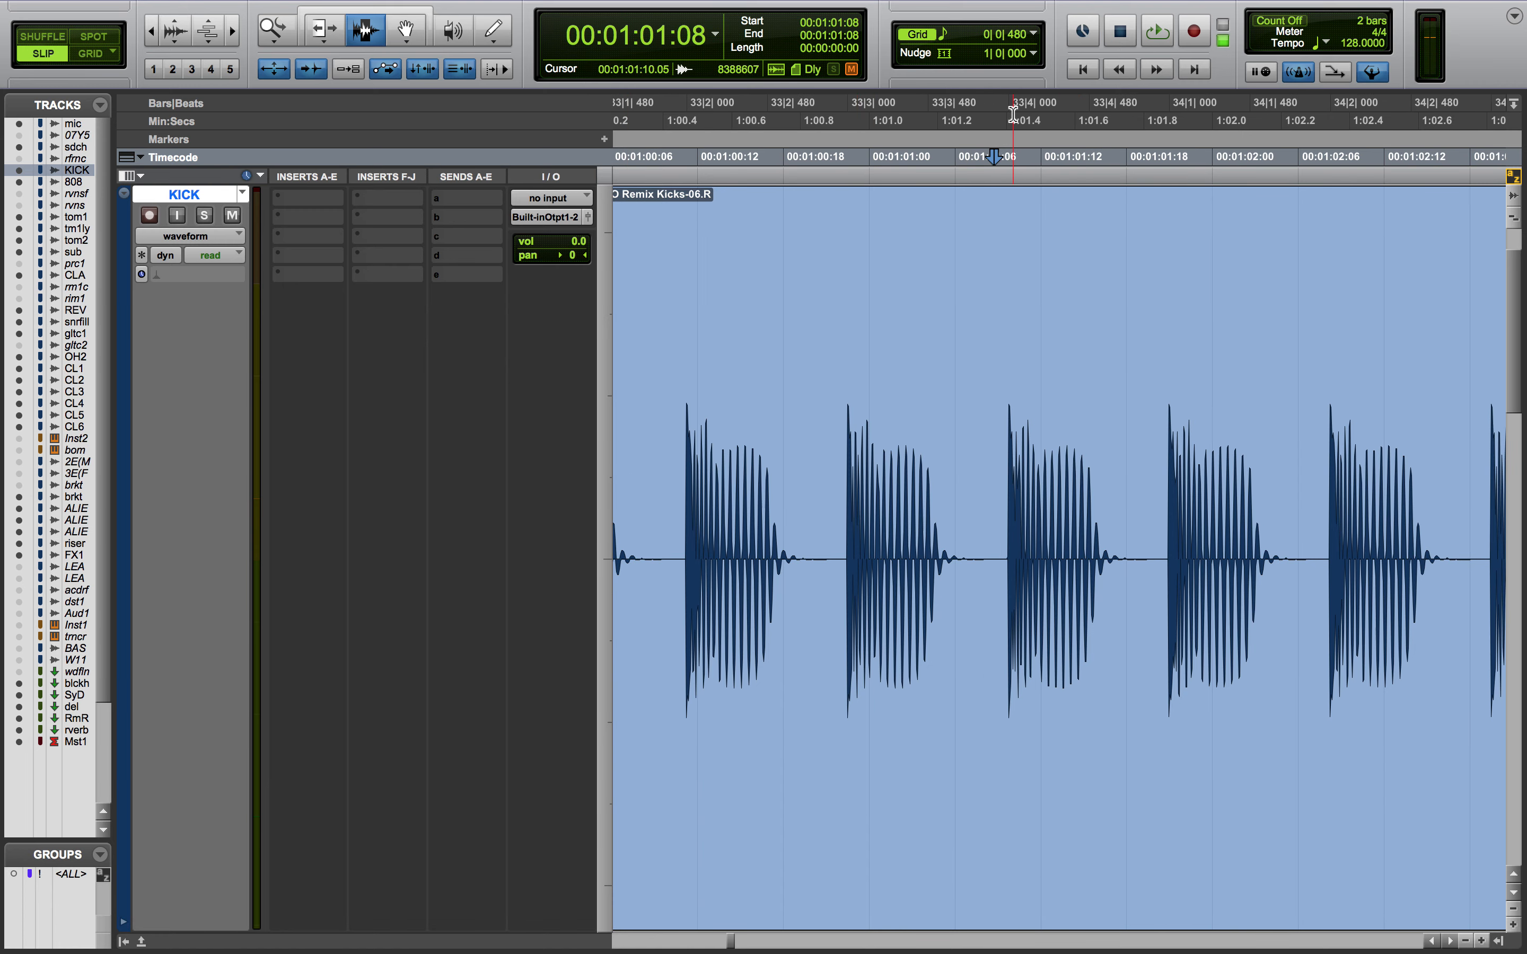
Solo the KICK track and inspect the spacing between its hits around beat 33|4
{"action": "left_click", "coordinate": [204, 215]}
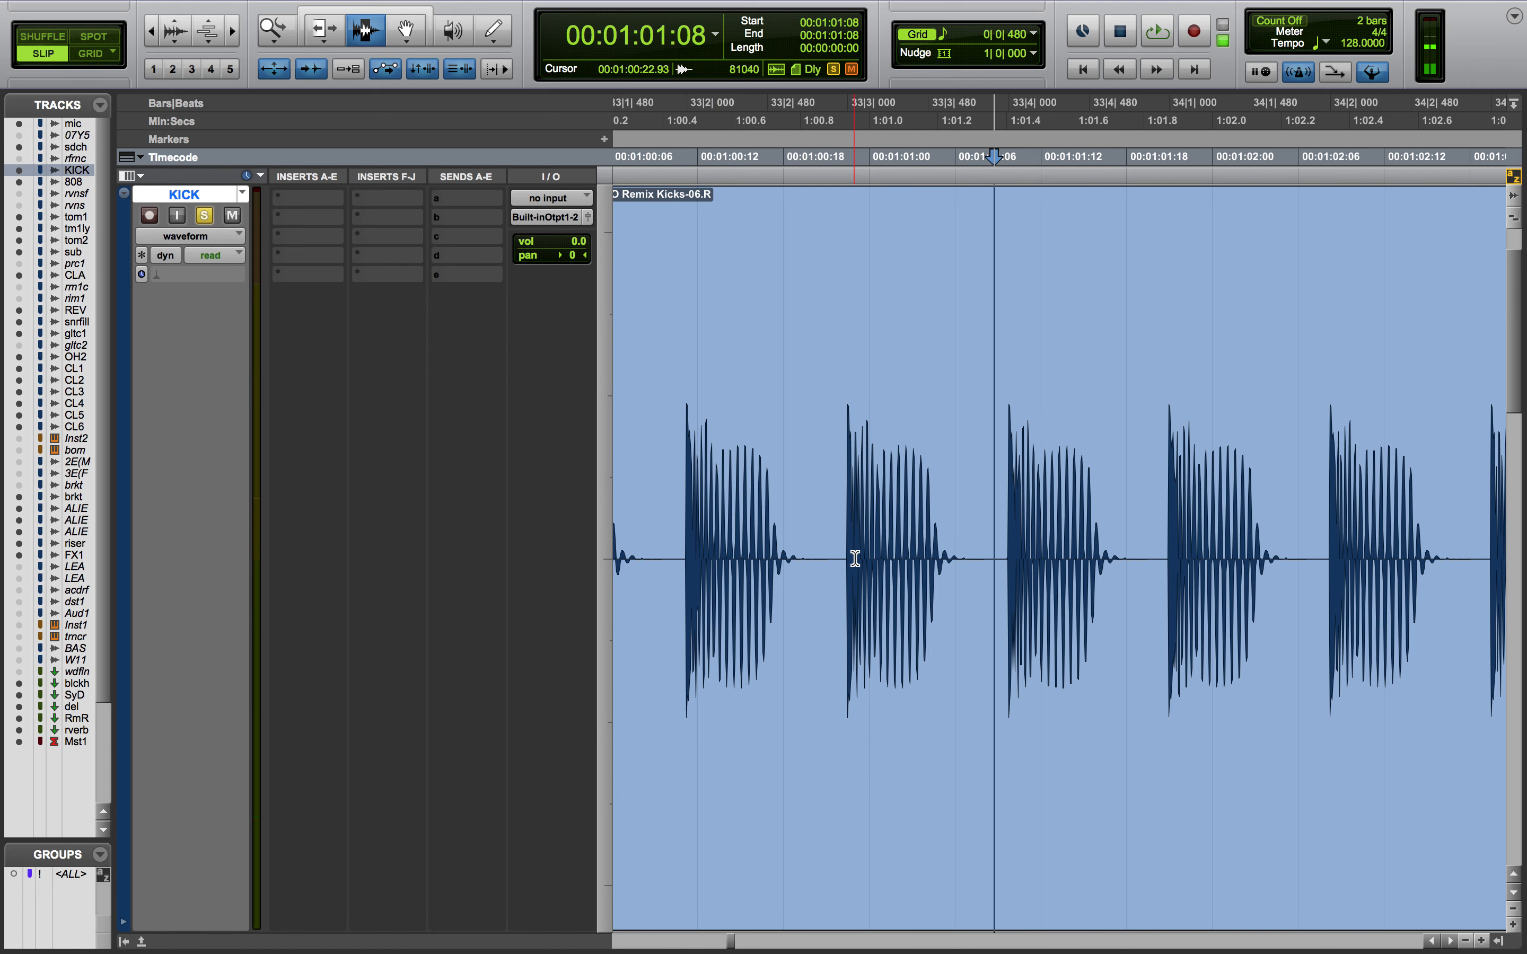
{"action": "scroll", "coordinate": [906, 573], "scroll_direction": "right", "scroll_amount": 3}
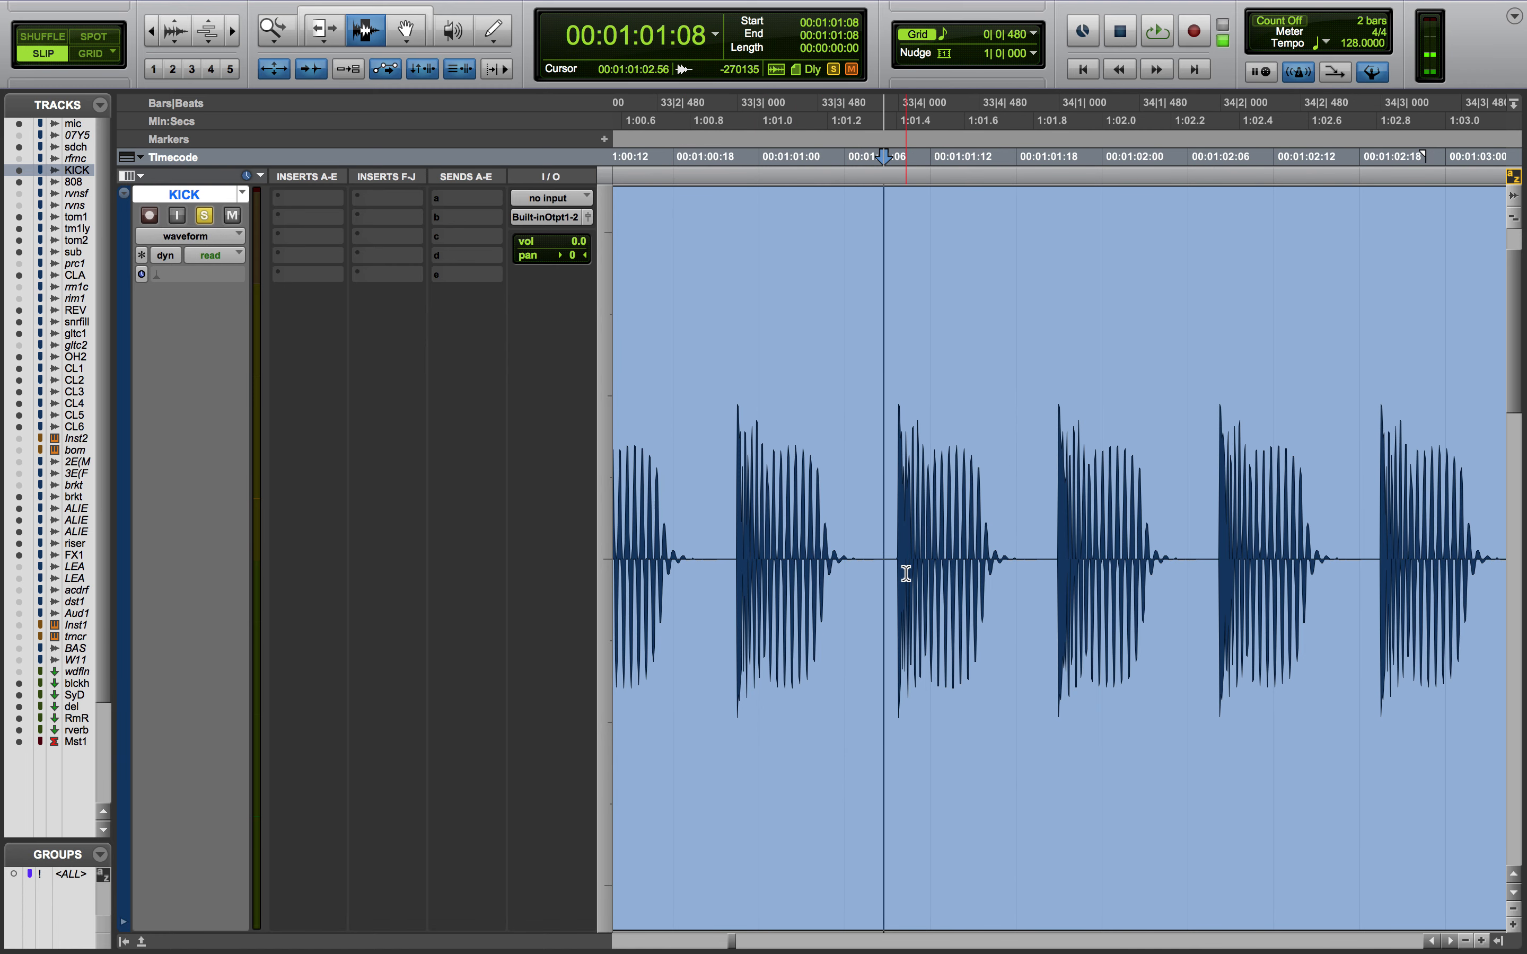
{"action": "scroll", "coordinate": [906, 573], "scroll_direction": "right", "scroll_amount": 2}
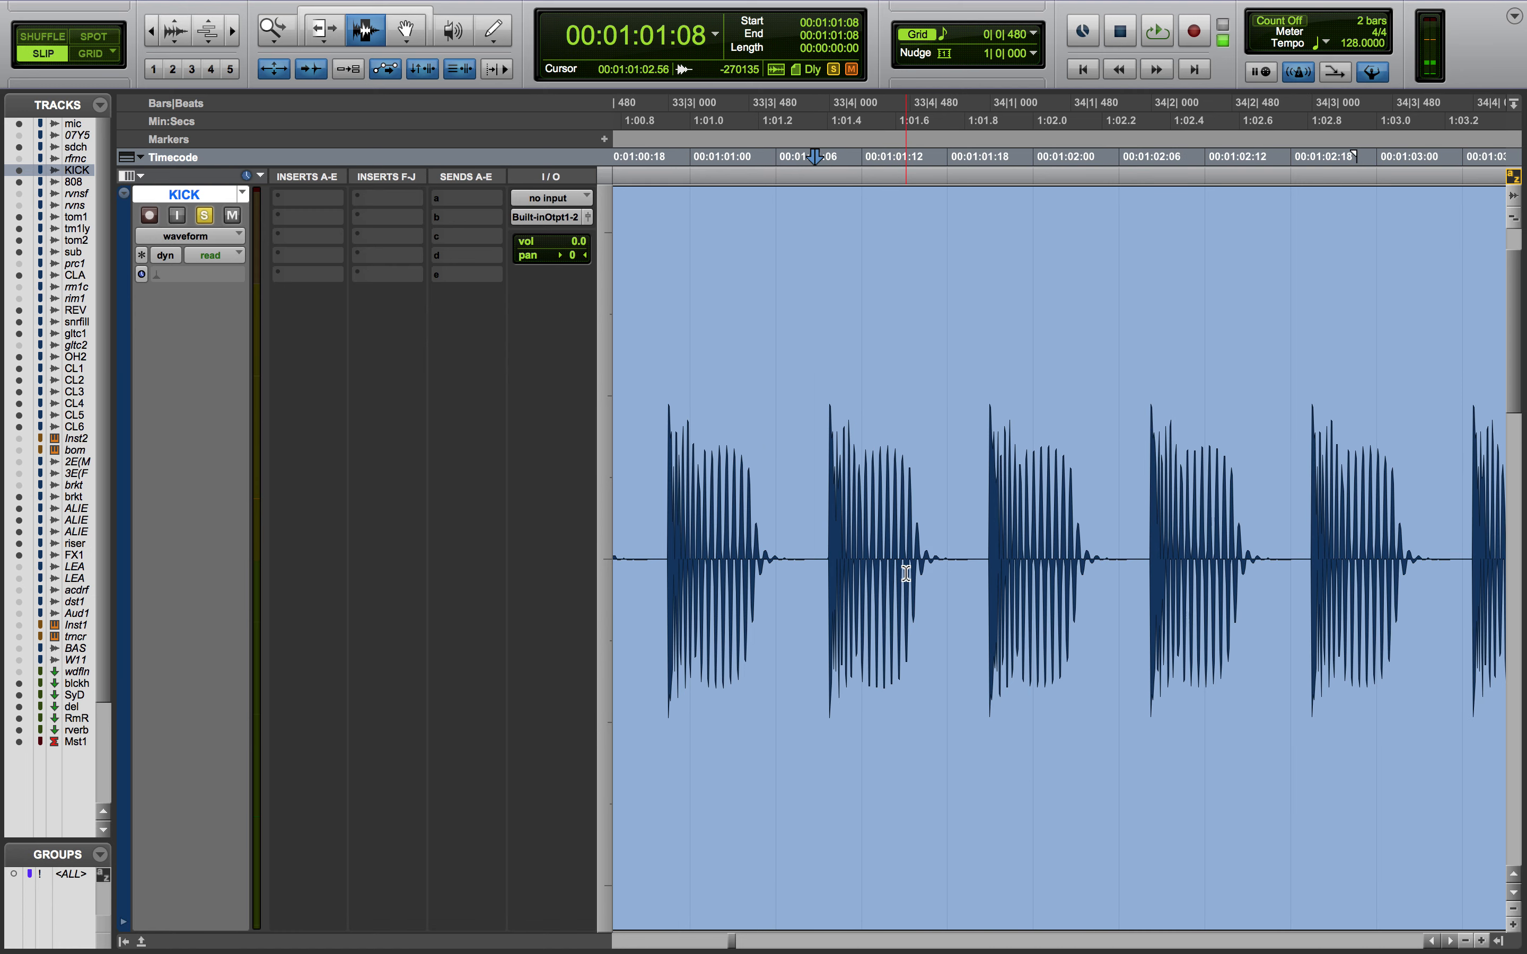
{"action": "scroll", "coordinate": [905, 573], "scroll_direction": "right", "scroll_amount": 2}
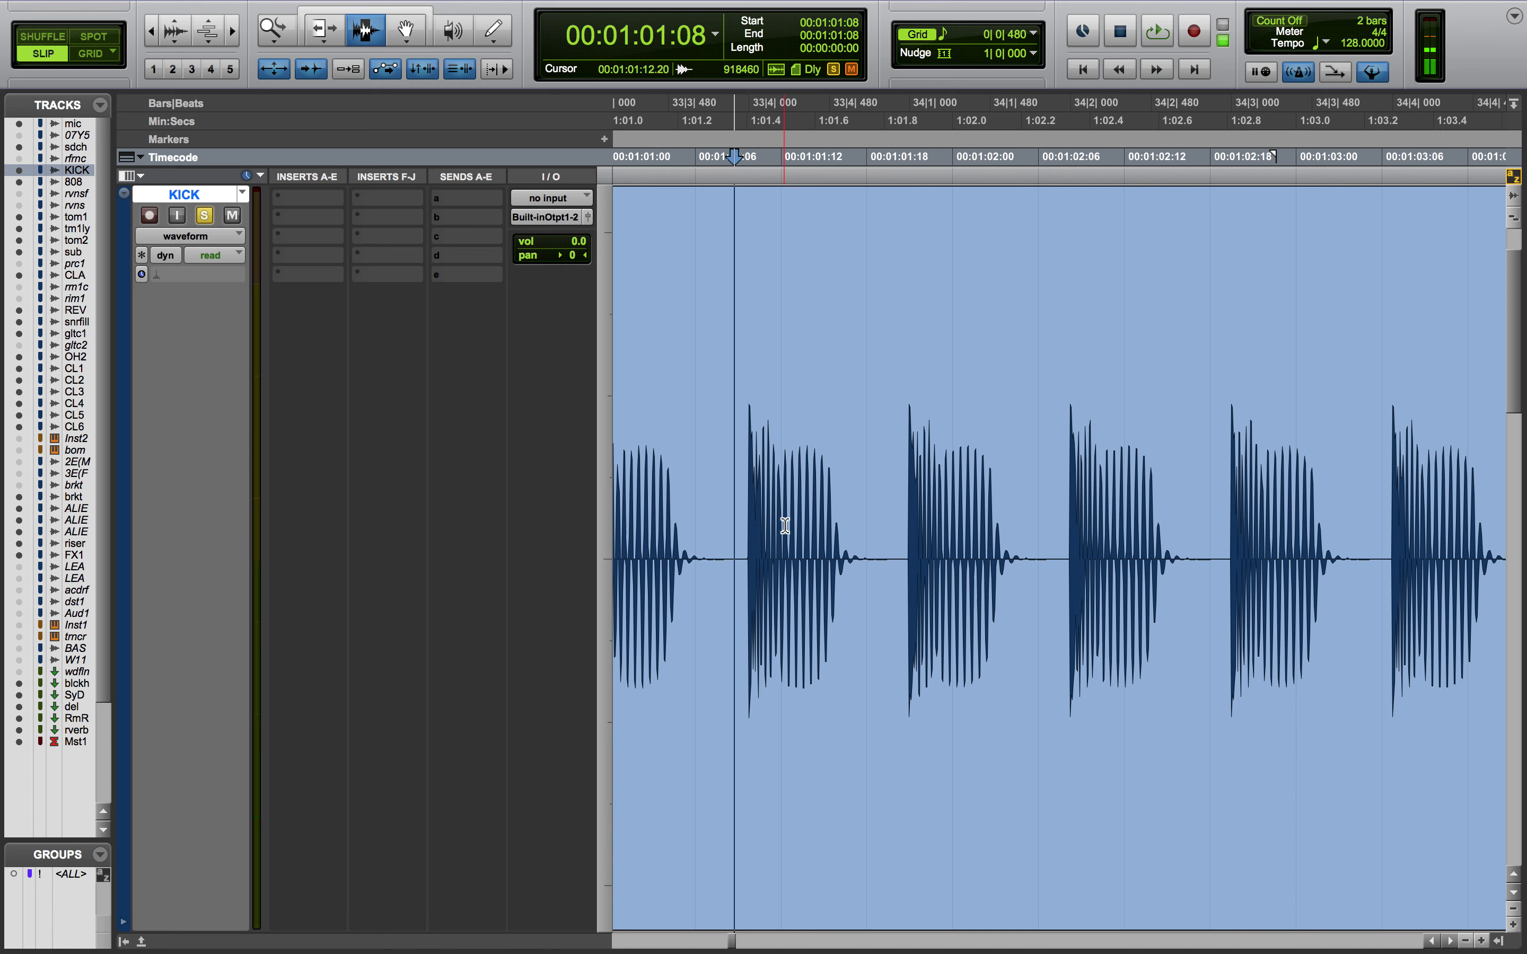
Switch to Grid mode, select the kick hit from 33|4|000 to 33|4|480, and place the cursor back at its start
{"action": "key", "text": "F4"}
{"action": "left_click_drag", "start_coordinate": [751, 607], "coordinate": [829, 611]}
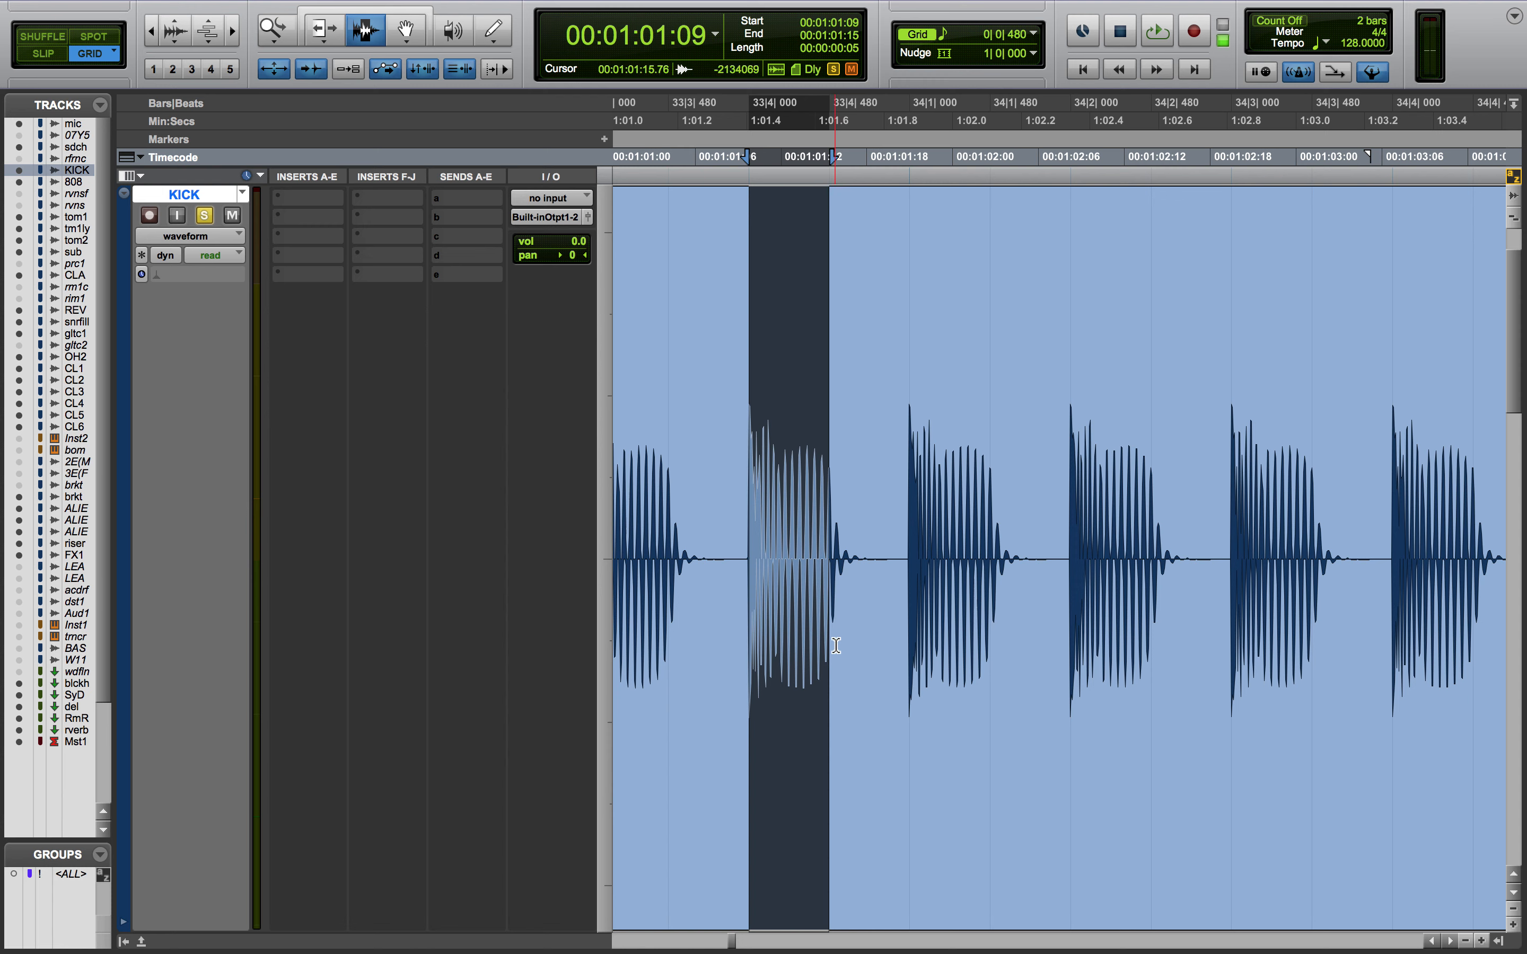
{"action": "left_click", "coordinate": [746, 629]}
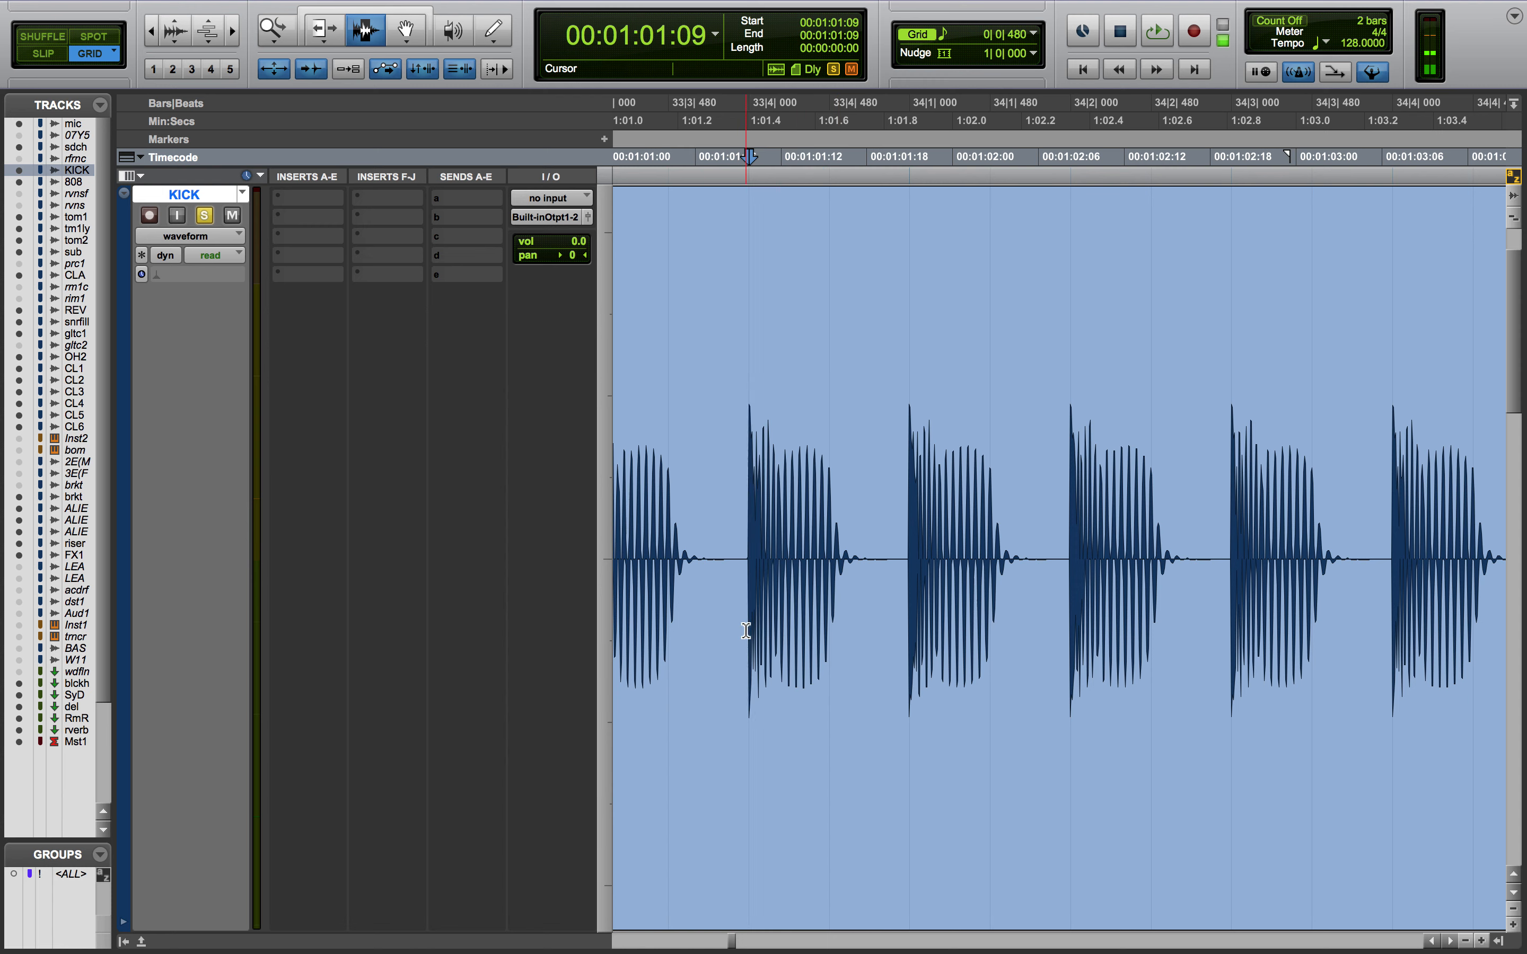
Return to the multi-track view and select the 808 clip at bar 29 from 00:00:52:12 to 00:00:54:14
{"action": "key", "text": "e"}
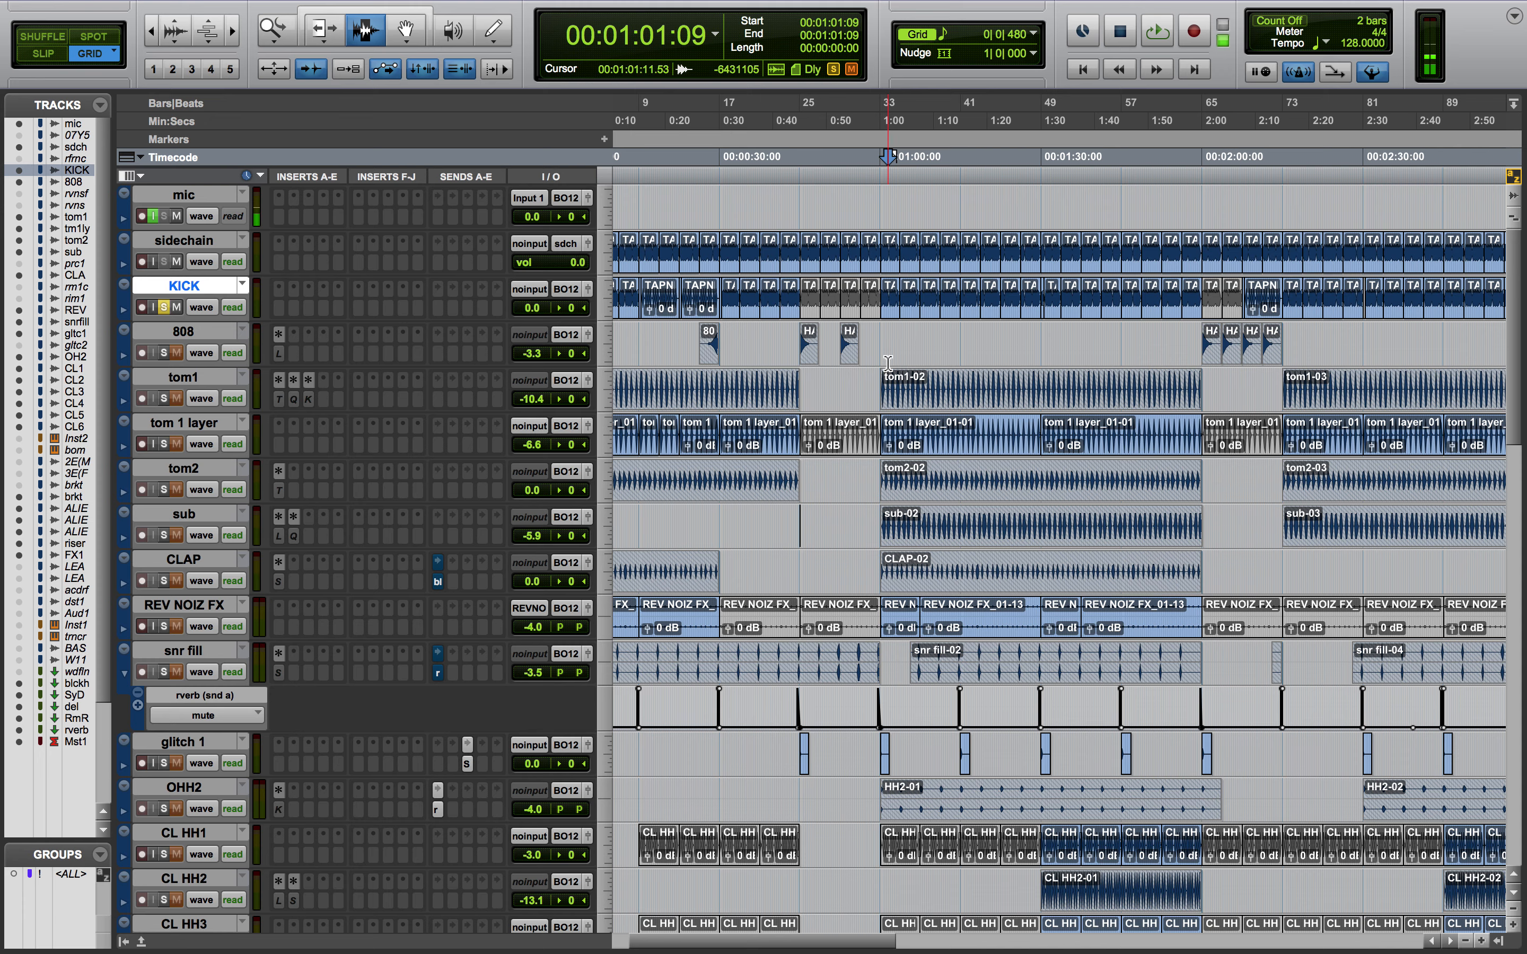
{"action": "scroll", "coordinate": [887, 363], "scroll_direction": "right", "scroll_amount": 3}
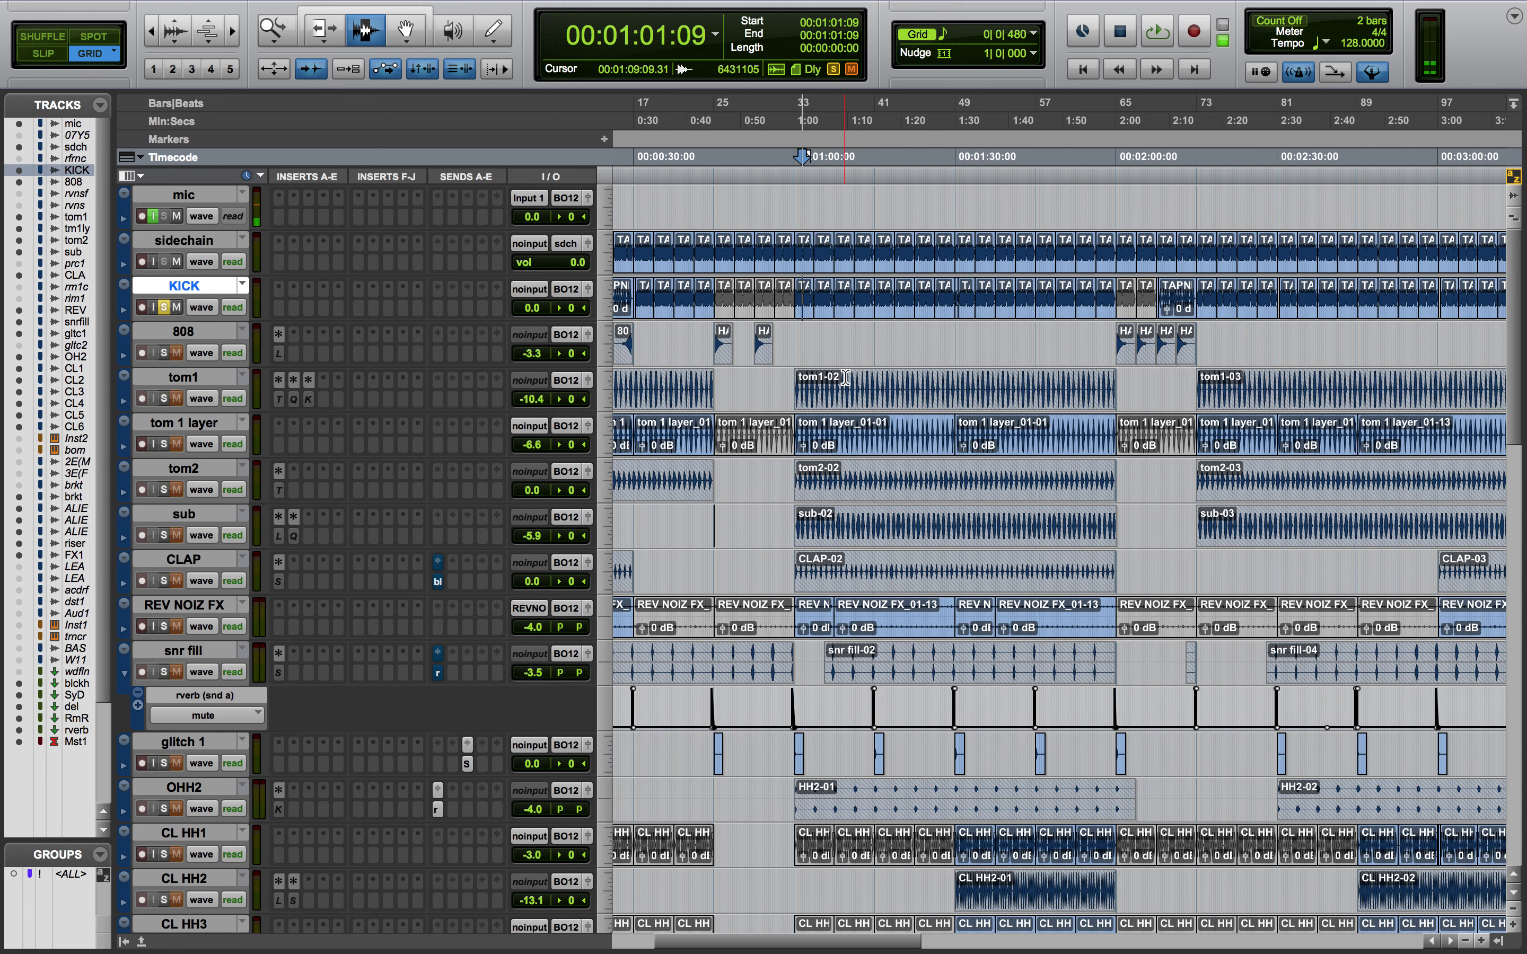
{"action": "scroll", "coordinate": [845, 377], "scroll_direction": "right", "scroll_amount": 3}
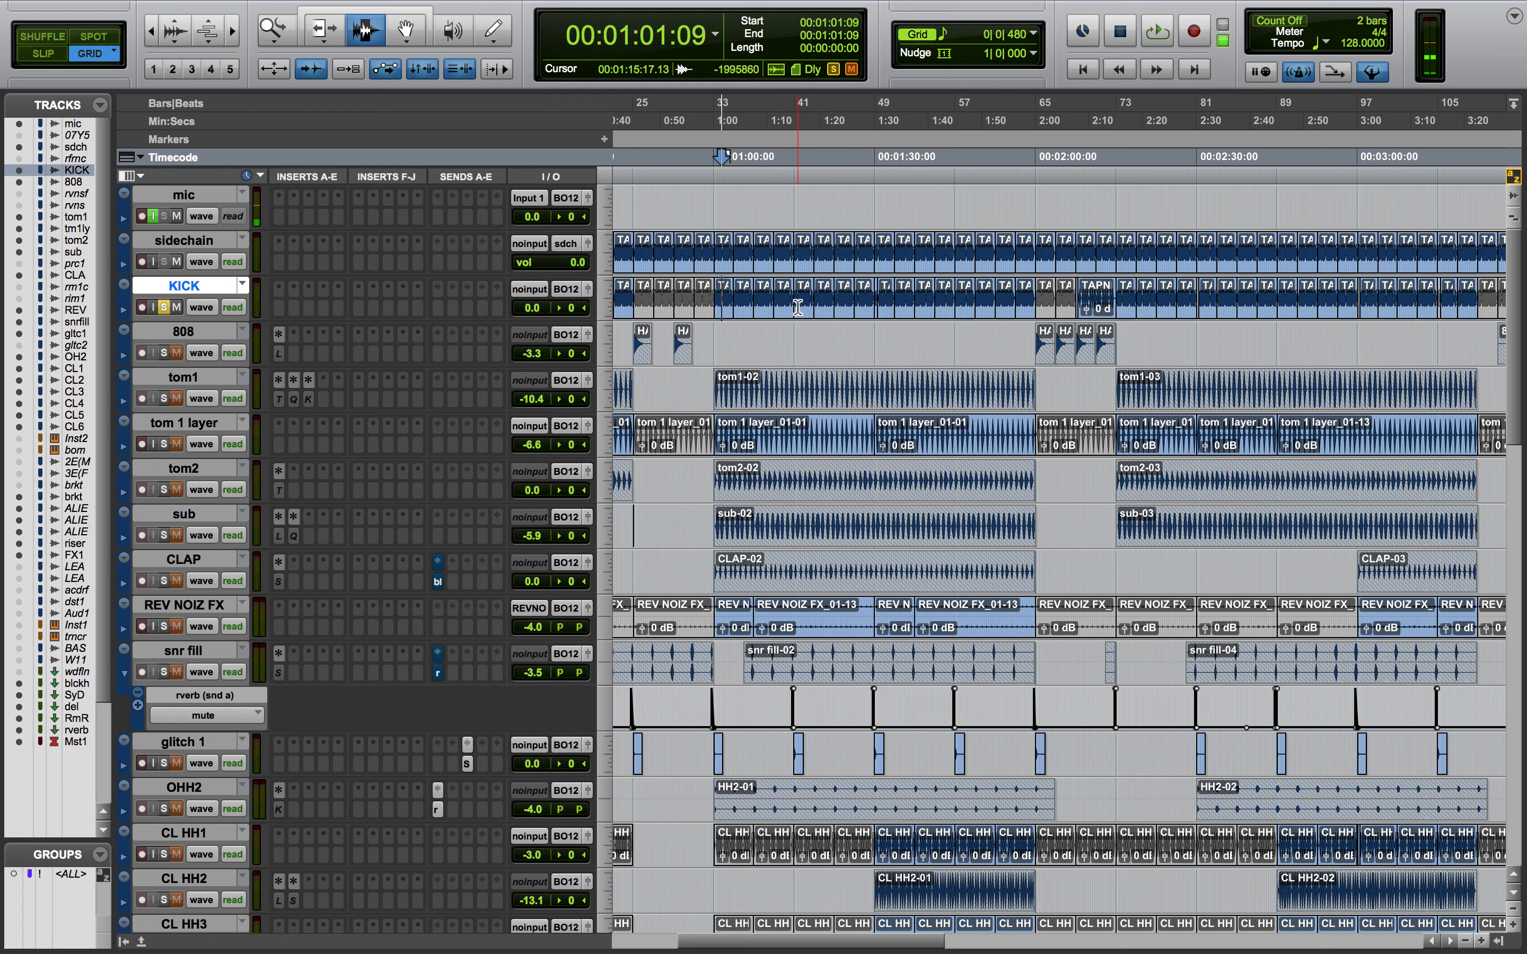
{"action": "key", "text": "t"}
{"action": "key", "text": "t"}
{"action": "key", "text": "t"}
{"action": "key", "text": "t"}
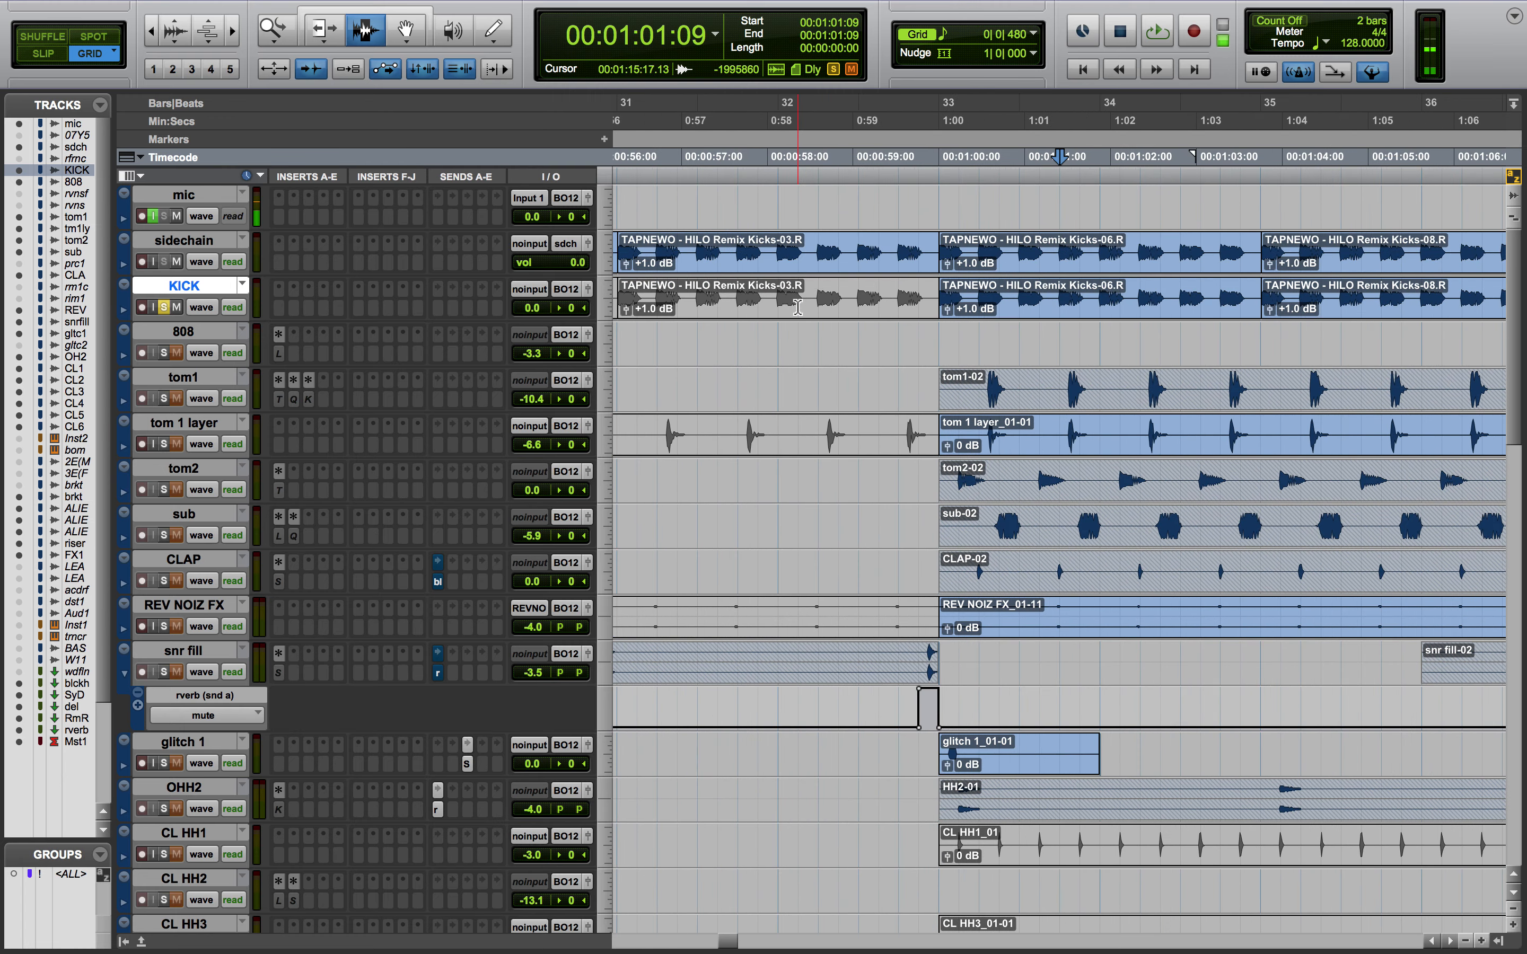
{"action": "scroll", "coordinate": [797, 307], "scroll_direction": "left", "scroll_amount": 10}
{"action": "left_click_drag", "start_coordinate": [846, 355], "coordinate": [1023, 355]}
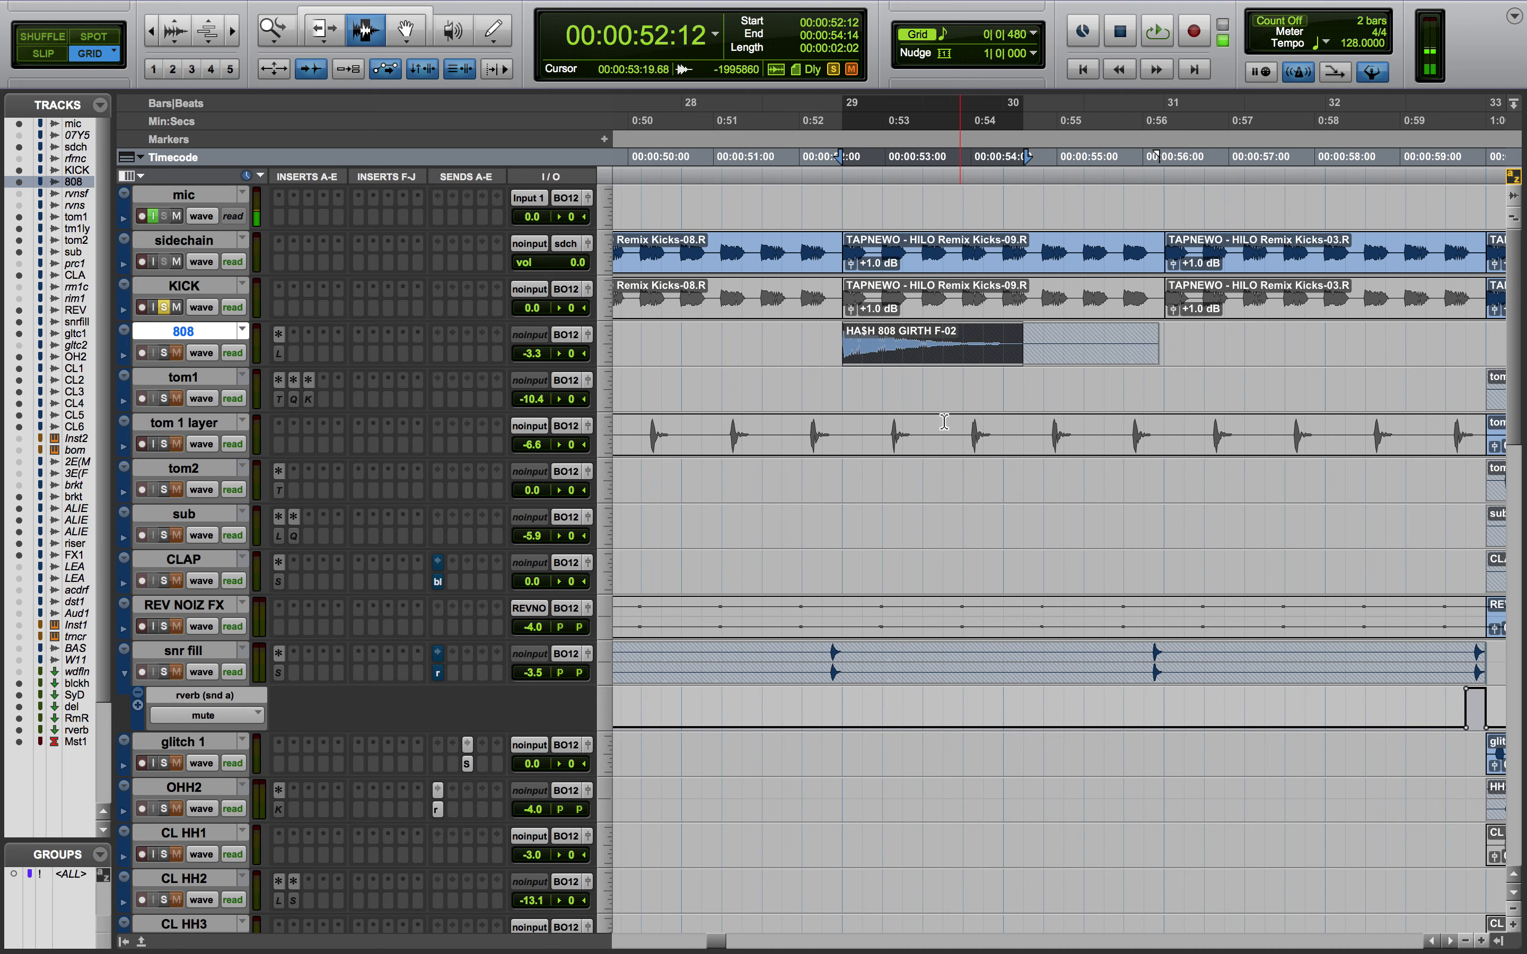
Play the soloed KICK track from bar 33 at 00:01:00:00, then stop playback
{"action": "scroll", "coordinate": [964, 406], "scroll_direction": "right", "scroll_amount": 12}
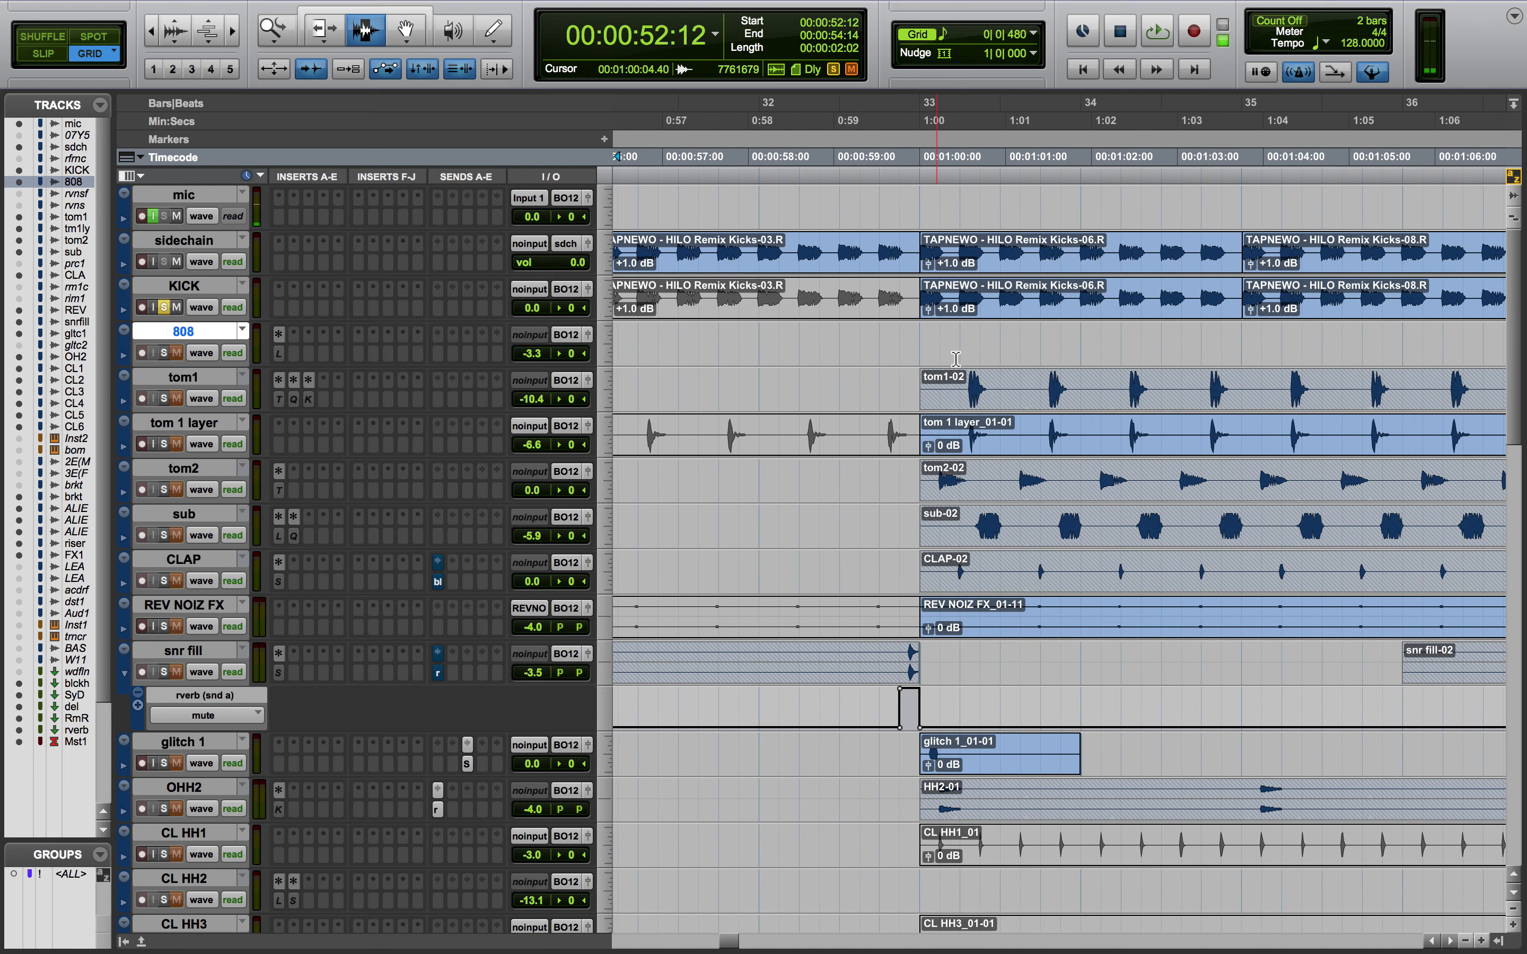
{"action": "scroll", "coordinate": [970, 423], "scroll_direction": "right", "scroll_amount": 3}
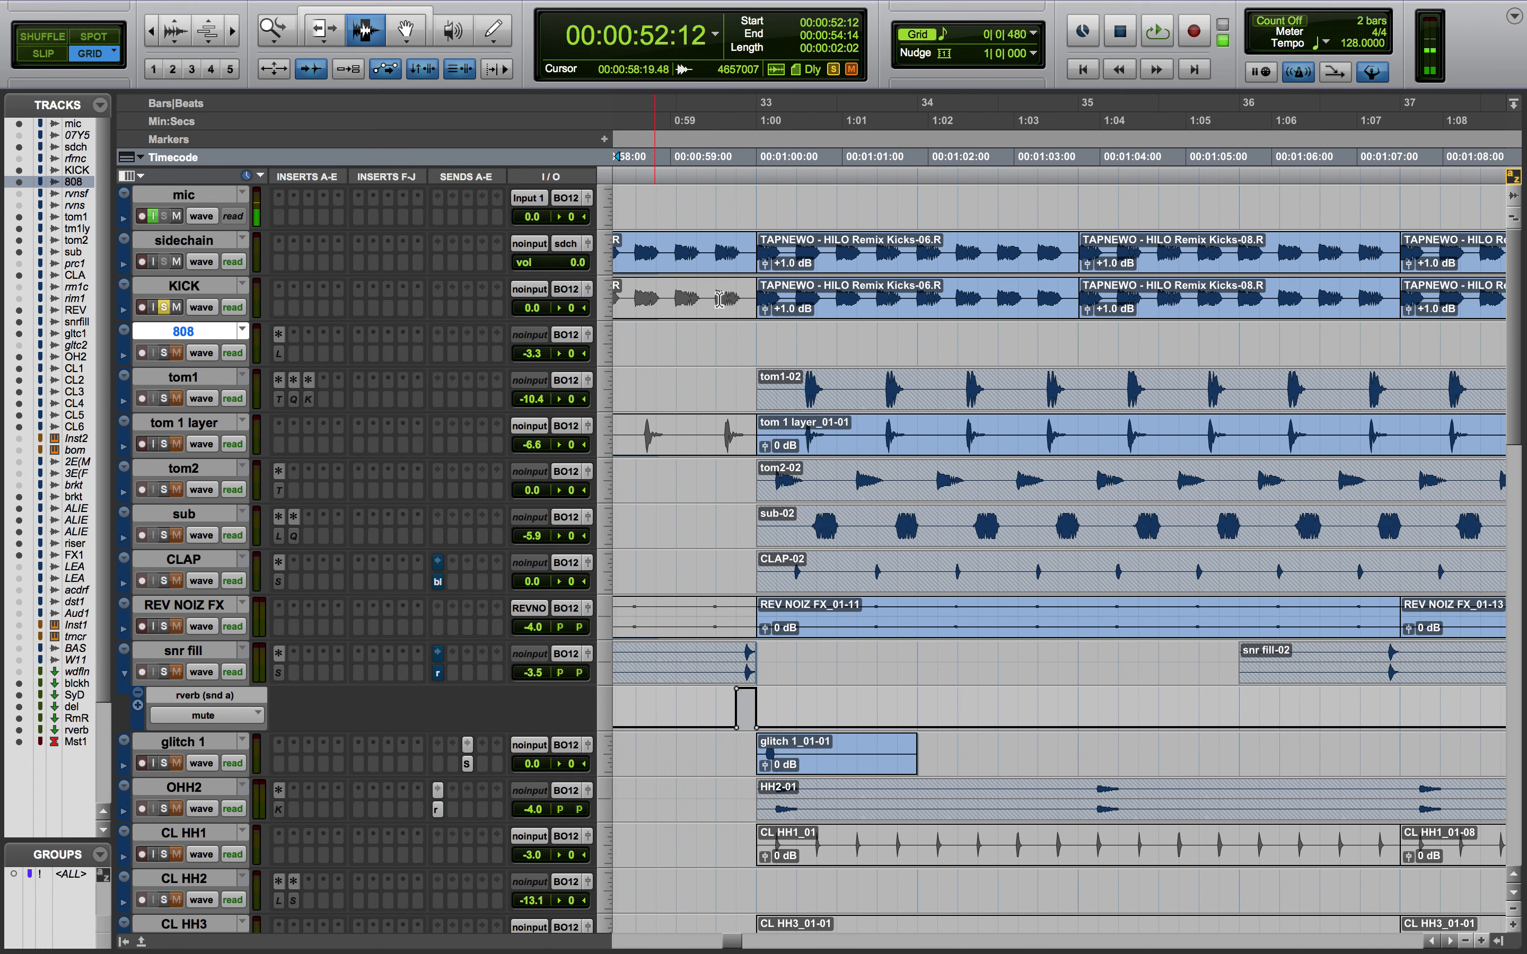
{"action": "left_click", "coordinate": [757, 325]}
{"action": "key", "text": "space"}
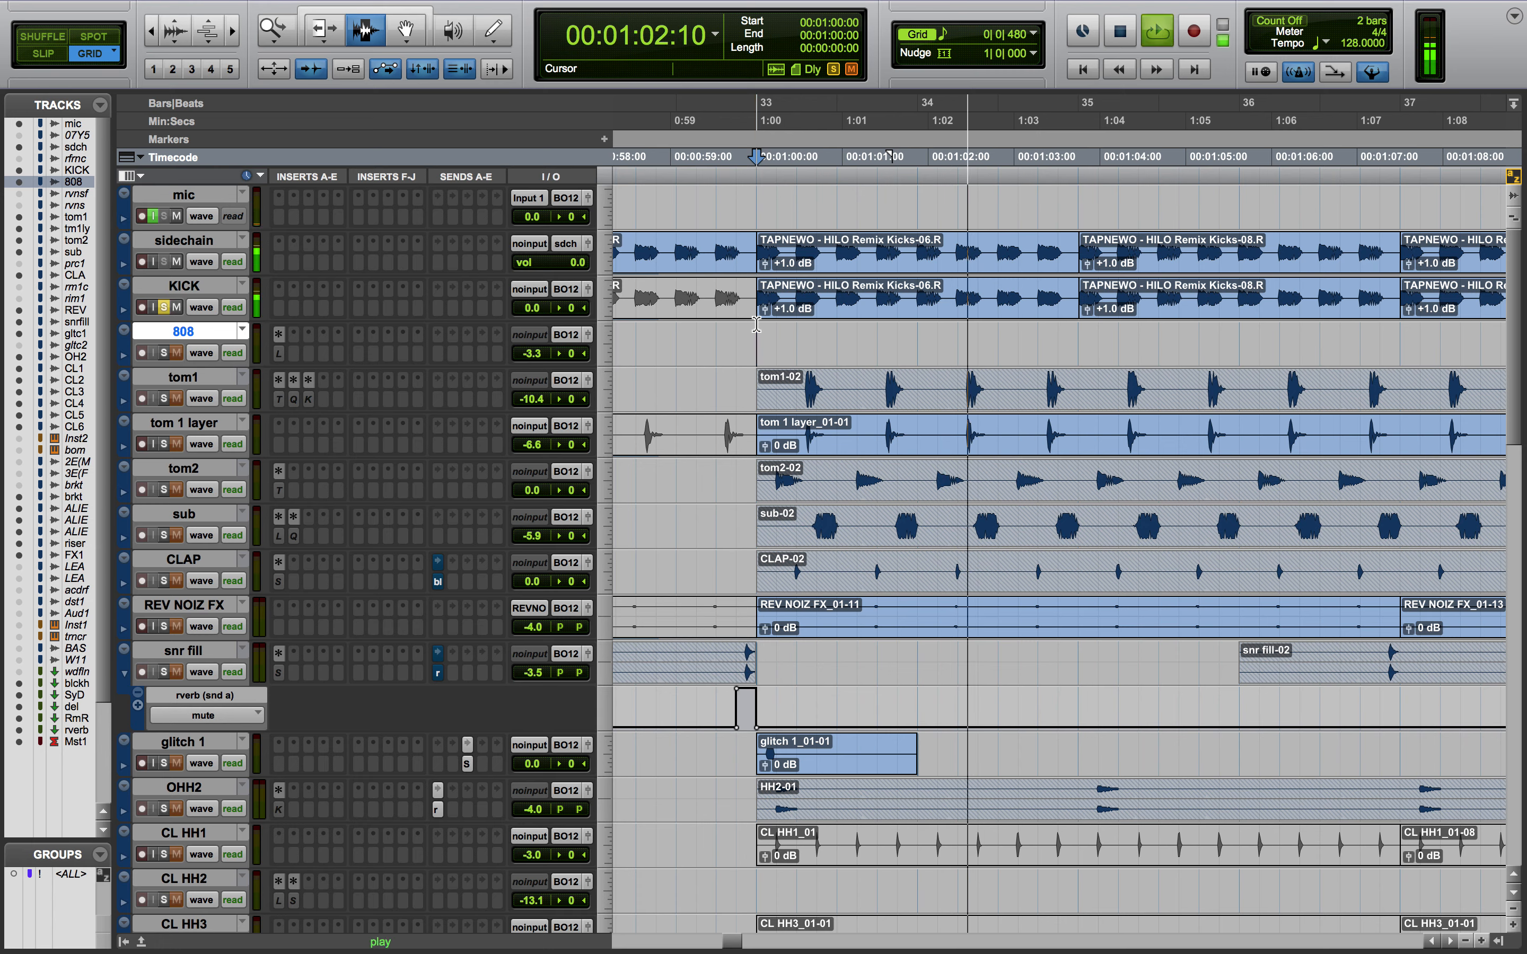
{"action": "key", "text": "space"}
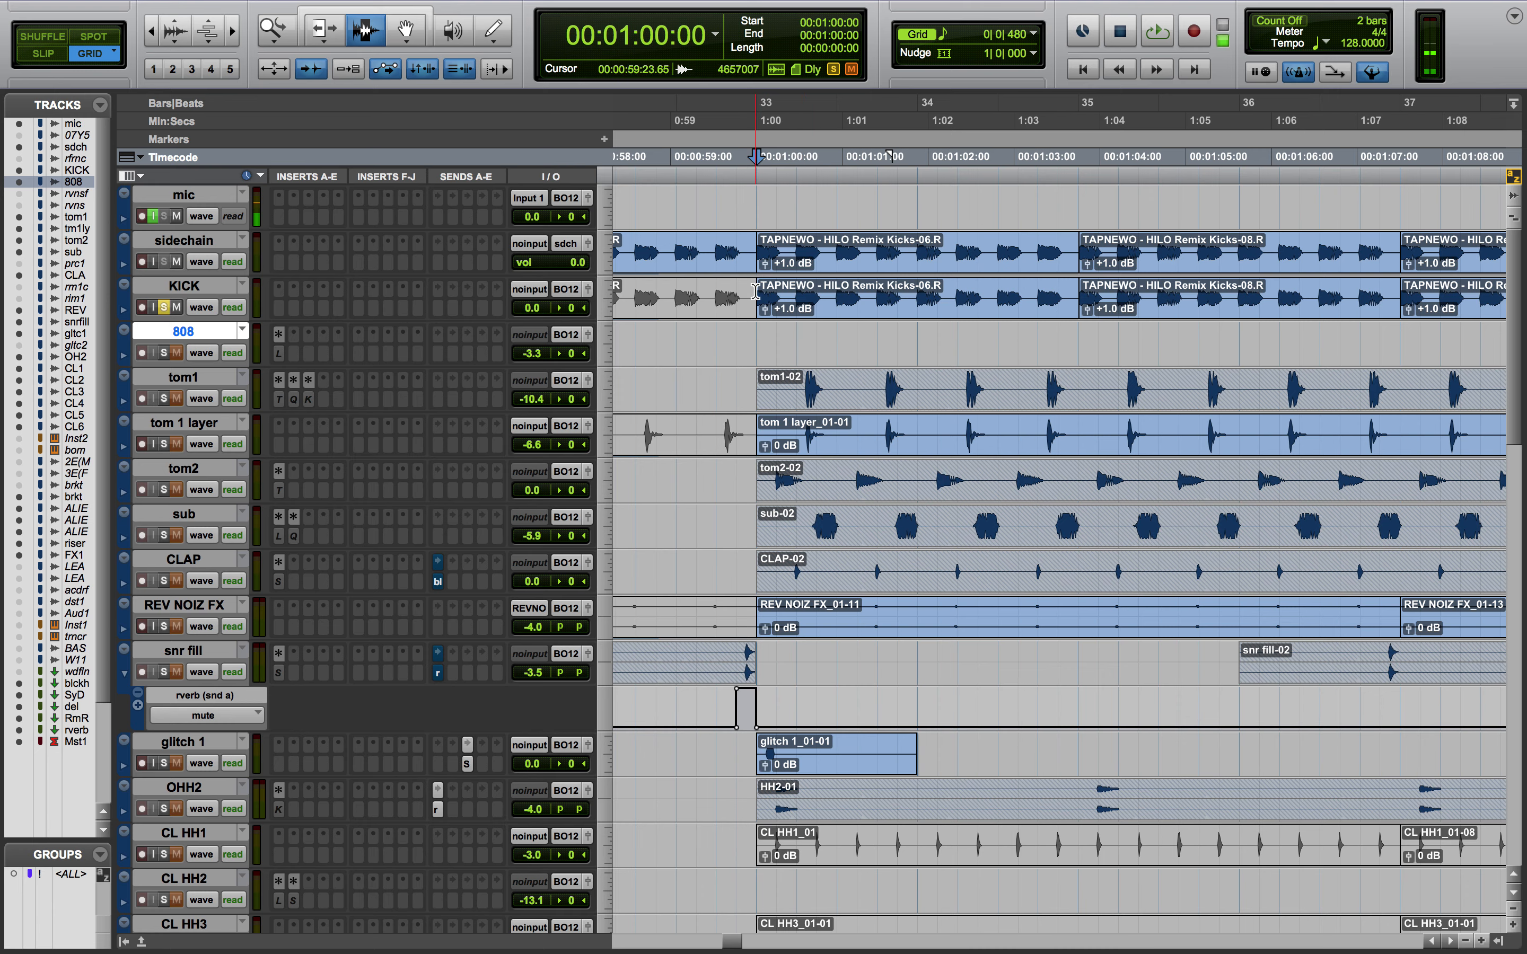
Examine the KICK, 808, tom and sub parts across the arrangement, from around bar 53 back to the song's start
{"action": "key", "text": "r"}
{"action": "key", "text": "r"}
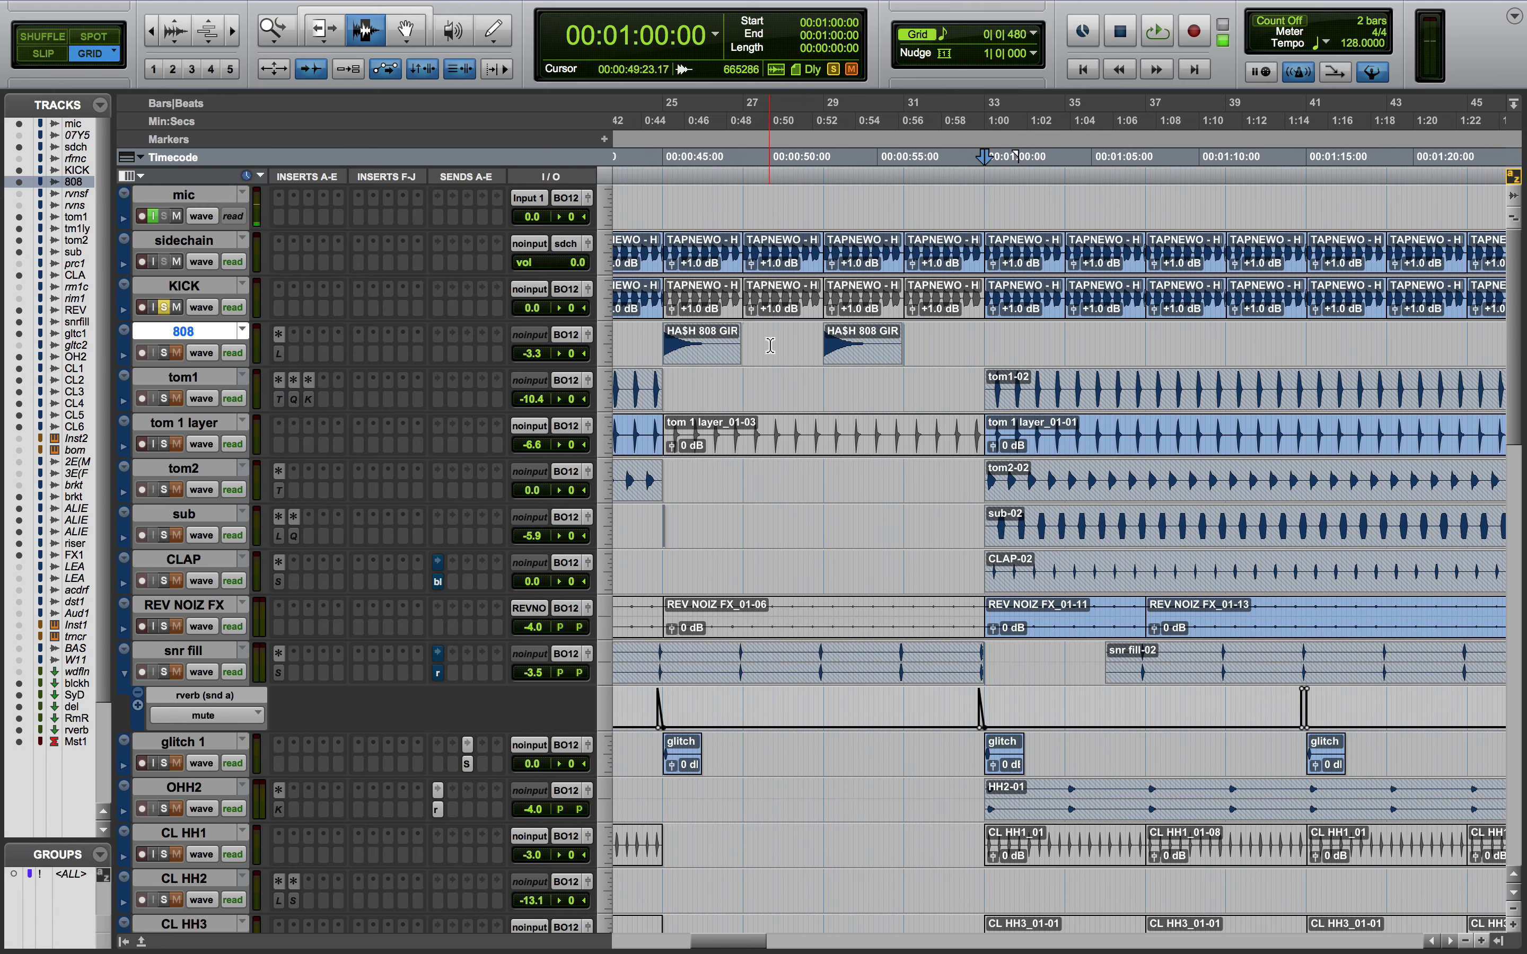
{"action": "scroll", "coordinate": [860, 351], "scroll_direction": "right", "scroll_amount": 5}
{"action": "scroll", "coordinate": [860, 351], "scroll_direction": "right", "scroll_amount": 3}
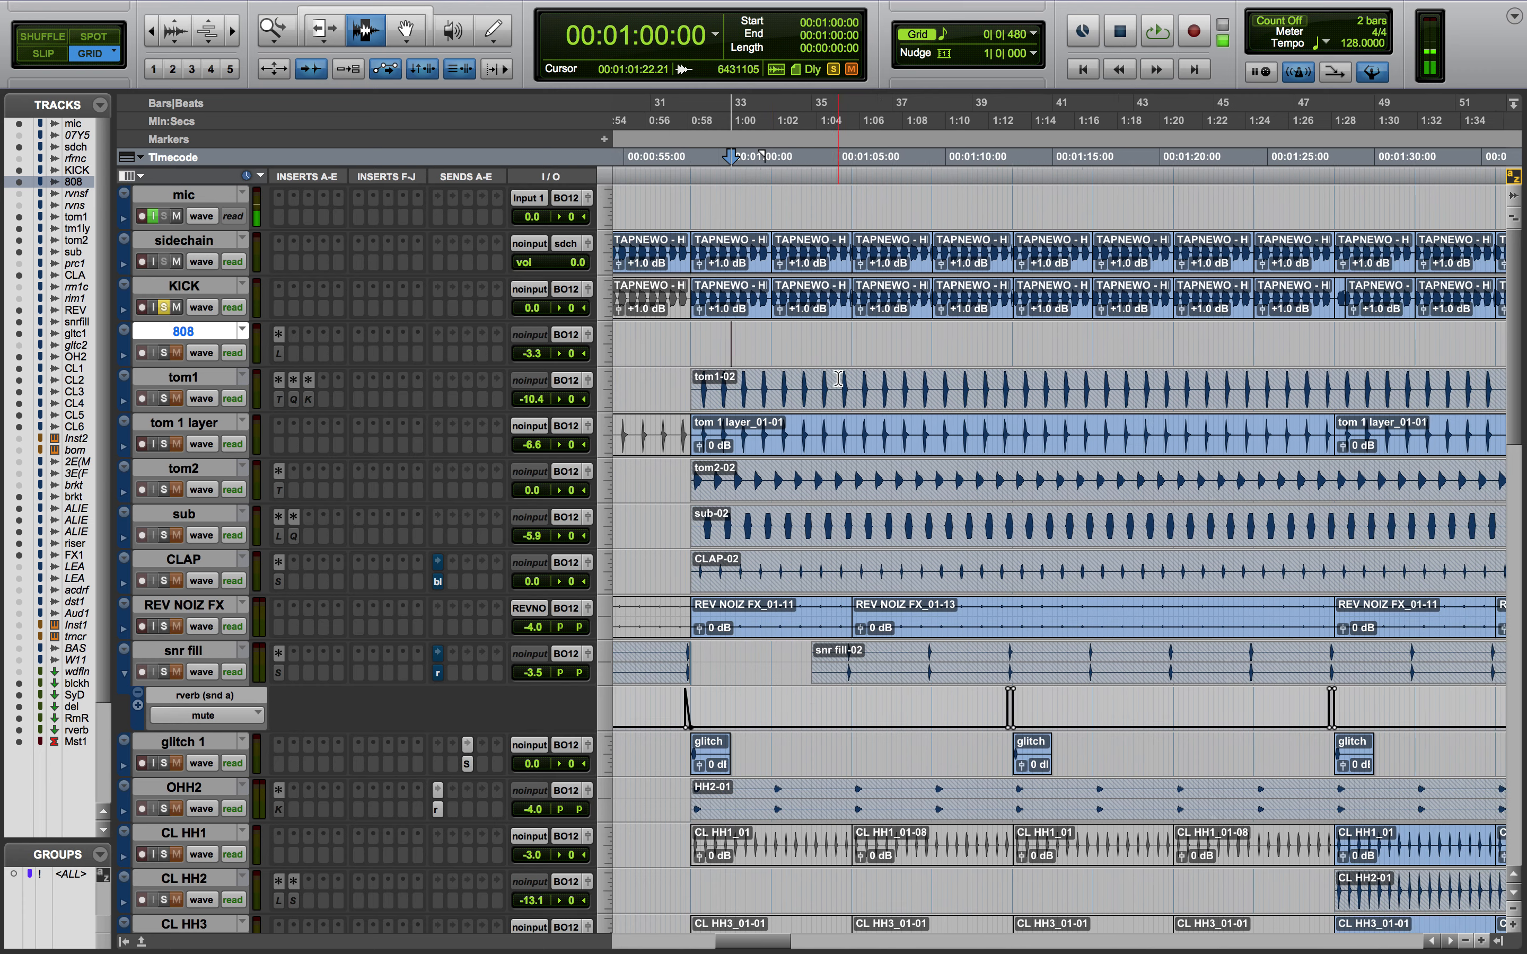
{"action": "scroll", "coordinate": [838, 378], "scroll_direction": "right", "scroll_amount": 3}
{"action": "scroll", "coordinate": [838, 378], "scroll_direction": "left", "scroll_amount": 1}
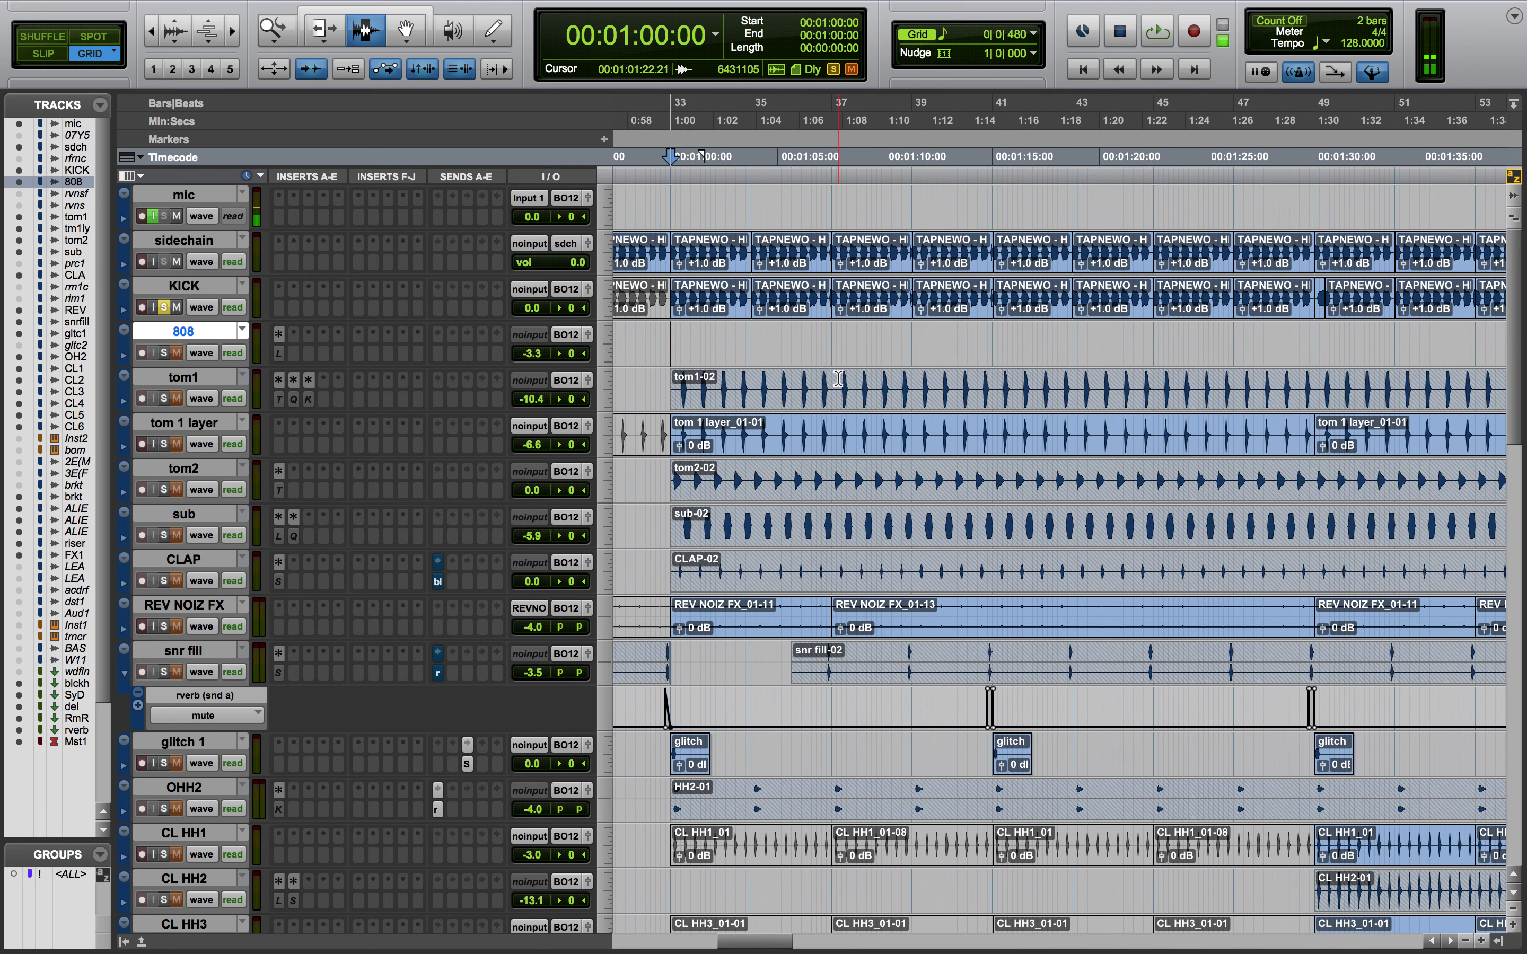
{"action": "scroll", "coordinate": [821, 377], "scroll_direction": "left", "scroll_amount": 2}
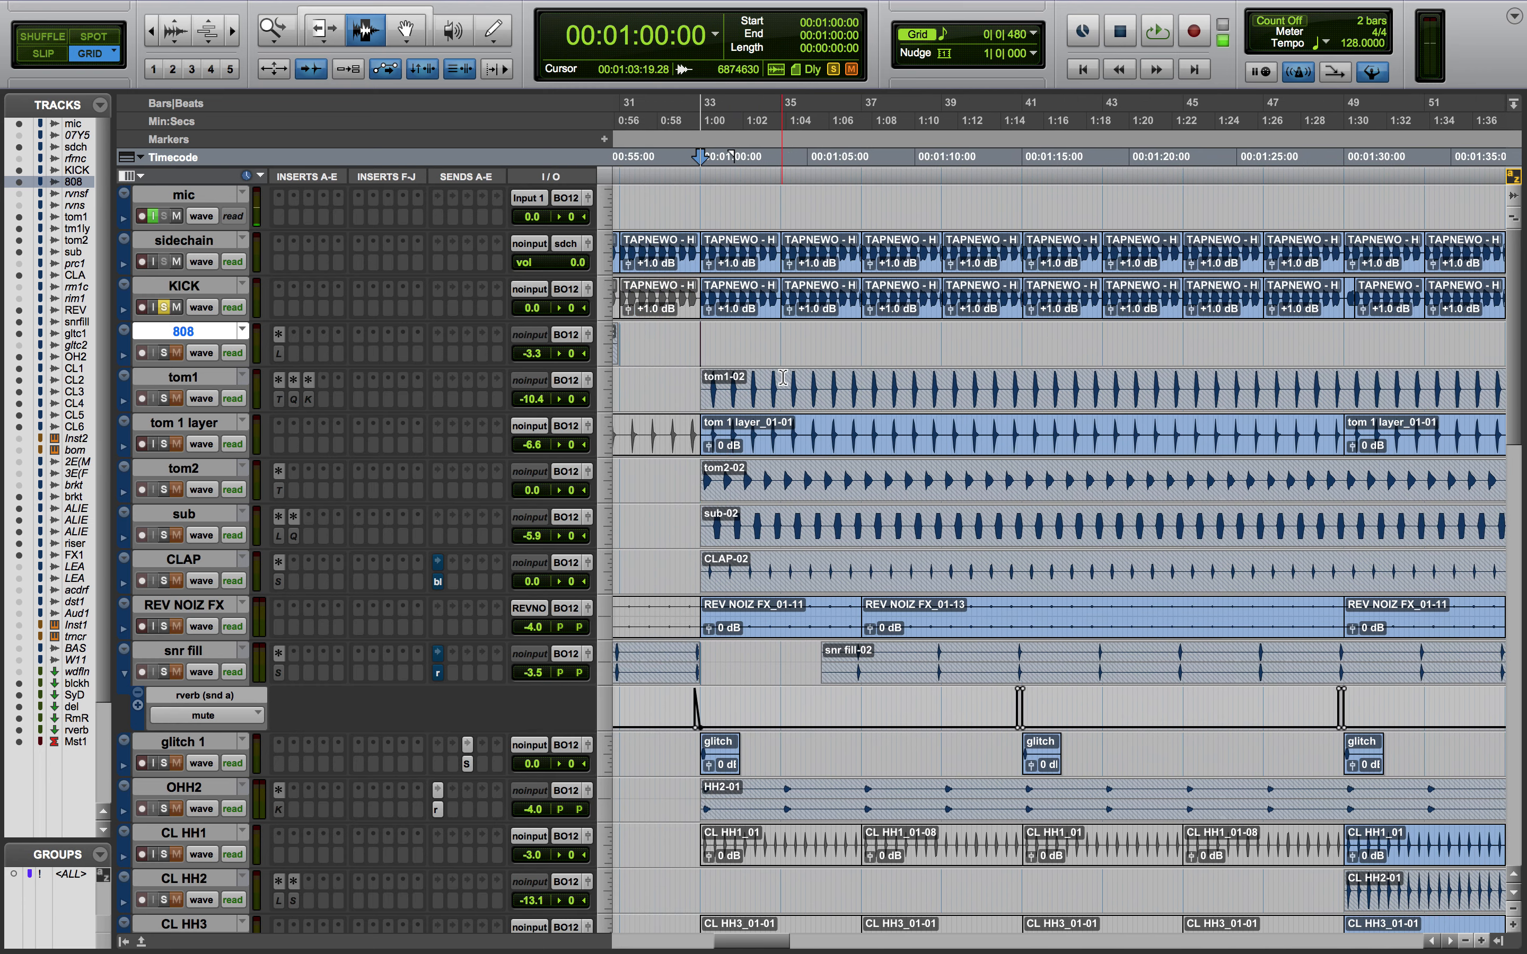
{"action": "scroll", "coordinate": [783, 377], "scroll_direction": "left", "scroll_amount": 8}
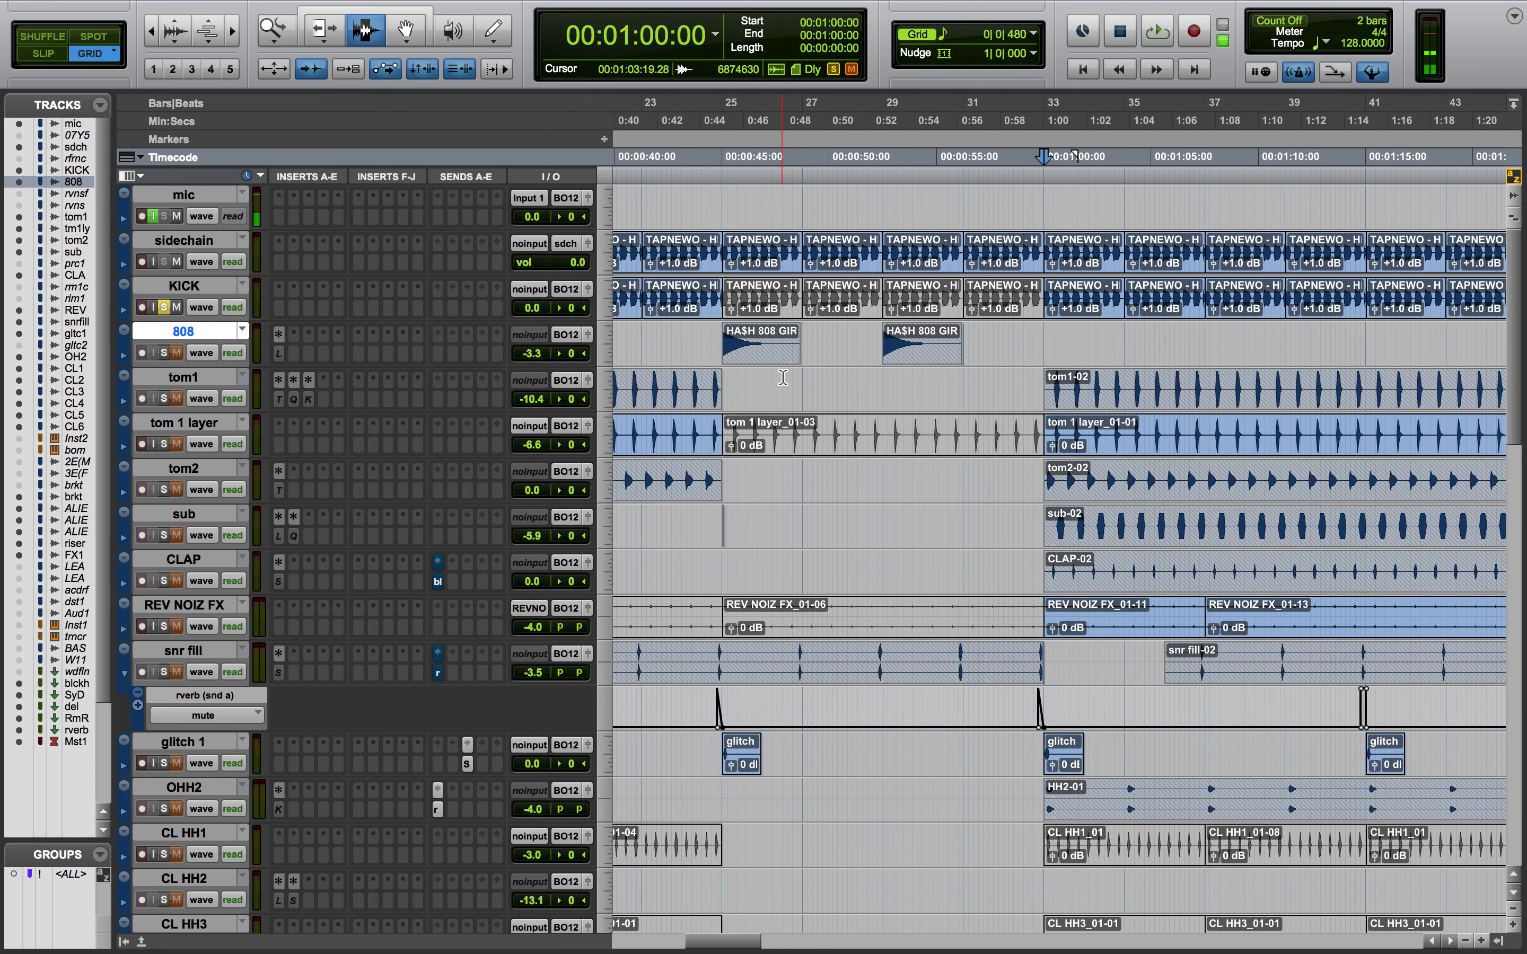
{"action": "scroll", "coordinate": [783, 378], "scroll_direction": "down", "scroll_amount": 1}
{"action": "scroll", "coordinate": [782, 378], "scroll_direction": "left", "scroll_amount": 8}
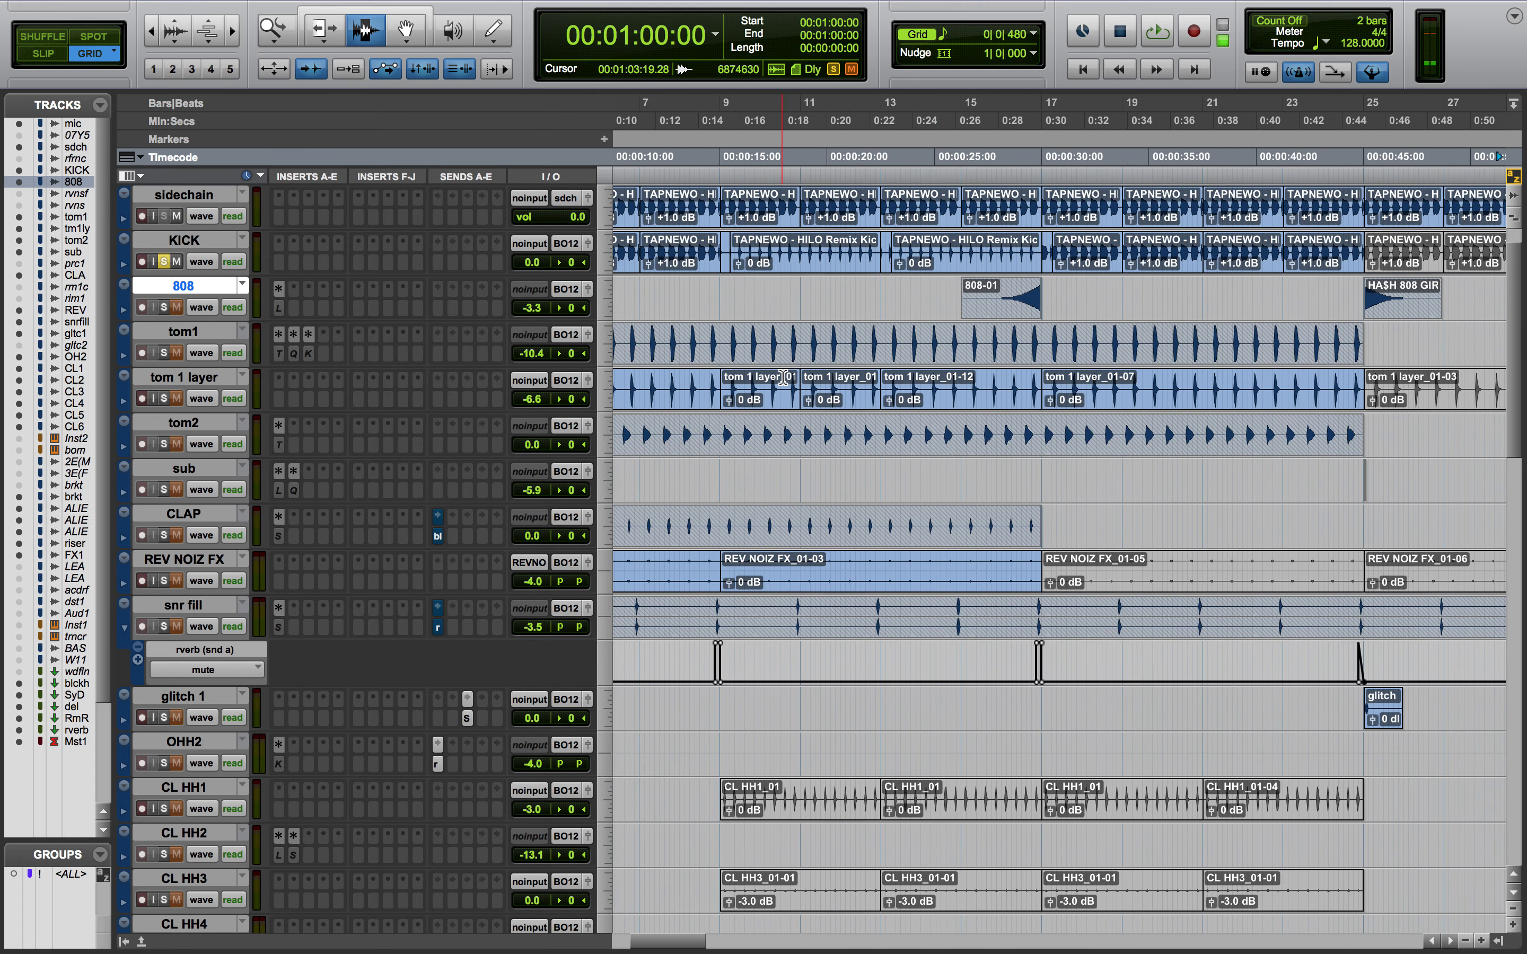
{"action": "scroll", "coordinate": [783, 378], "scroll_direction": "up", "scroll_amount": 1}
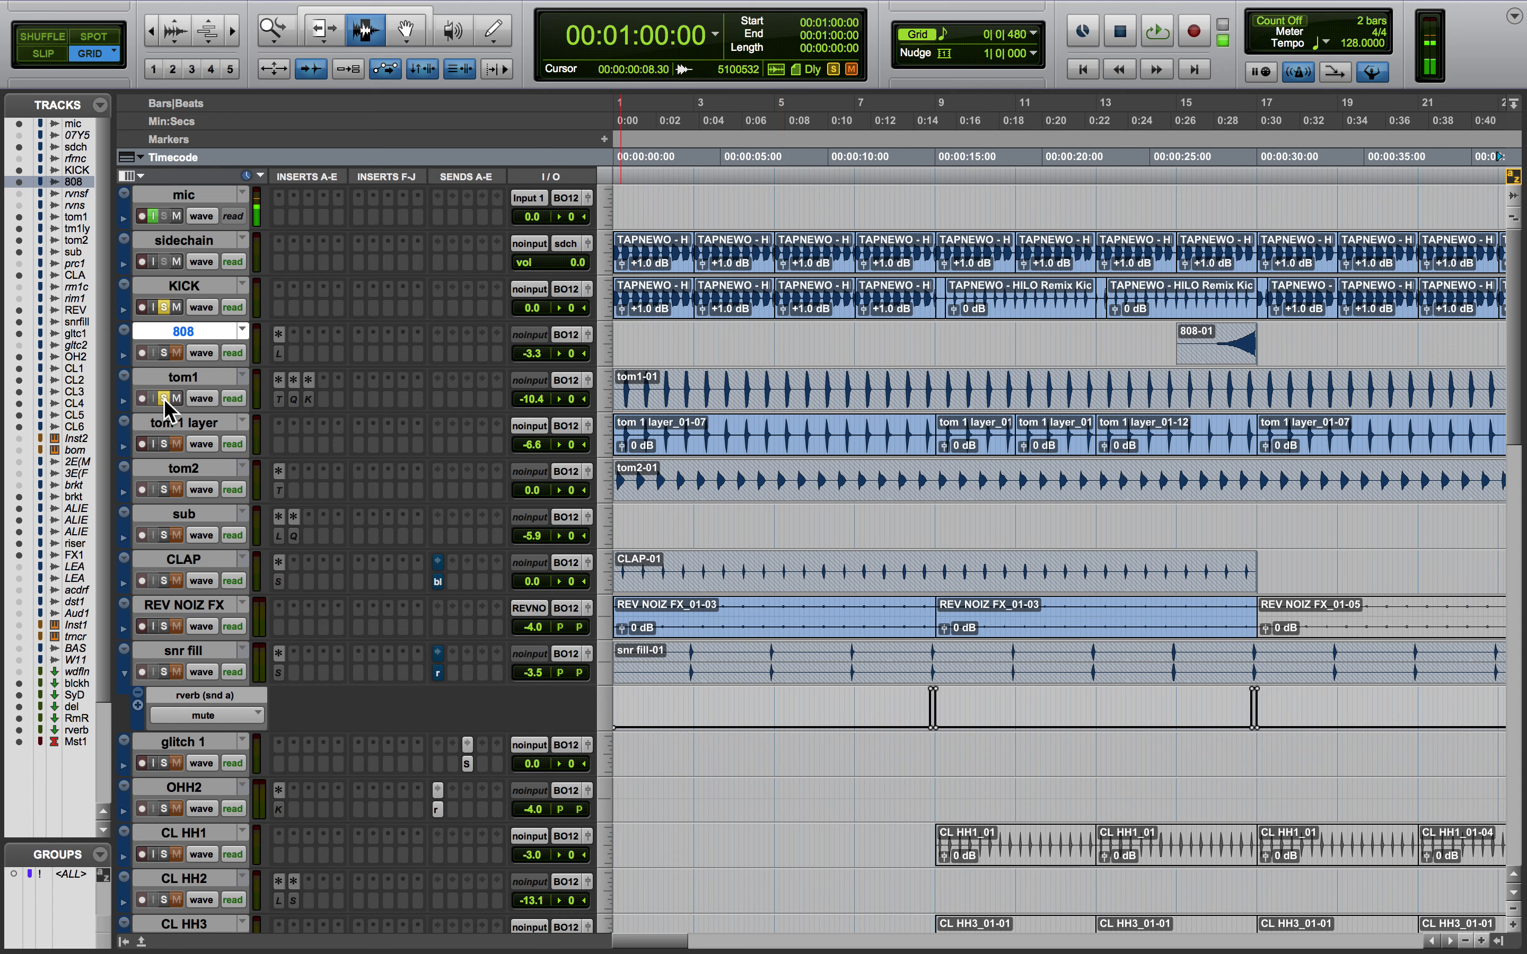
Solo the tom1, tom 1 layer, tom2 and sub tracks along with KICK
{"action": "left_click", "coordinate": [163, 490]}
{"action": "left_click", "coordinate": [164, 535]}
In Slip mode, select tom1 and tom 1 layer from 00:01:01:21 to 00:01:08:23, followed by tom2 from 00:01:05:13 to 00:01:14:15
{"action": "scroll", "coordinate": [690, 570], "scroll_direction": "right", "scroll_amount": 10}
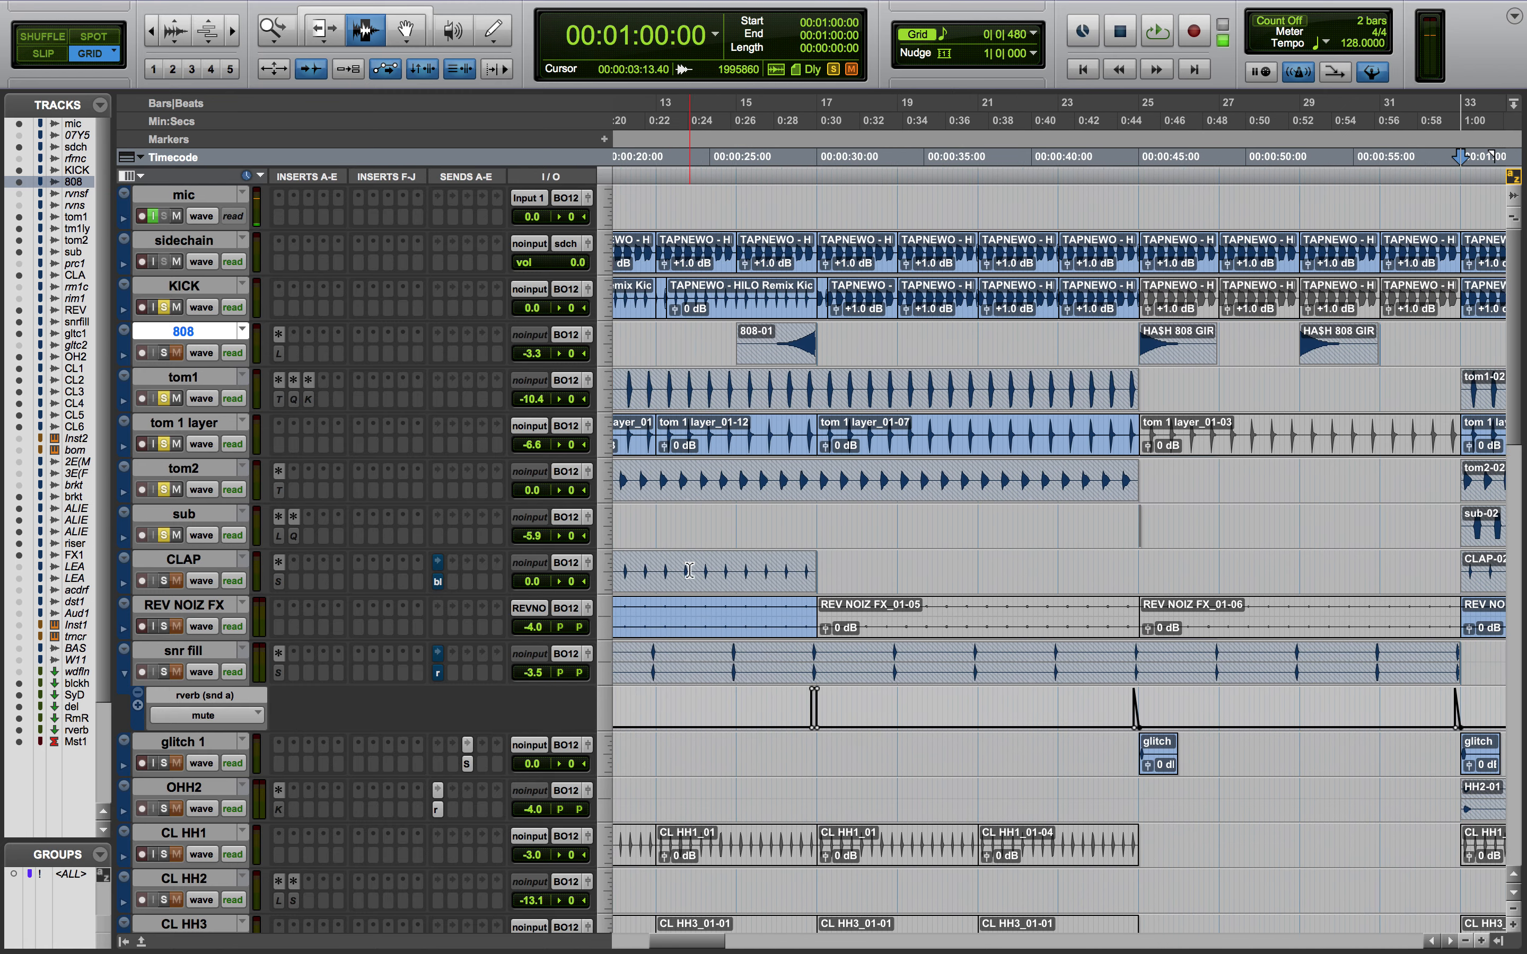
{"action": "scroll", "coordinate": [682, 555], "scroll_direction": "left", "scroll_amount": 2}
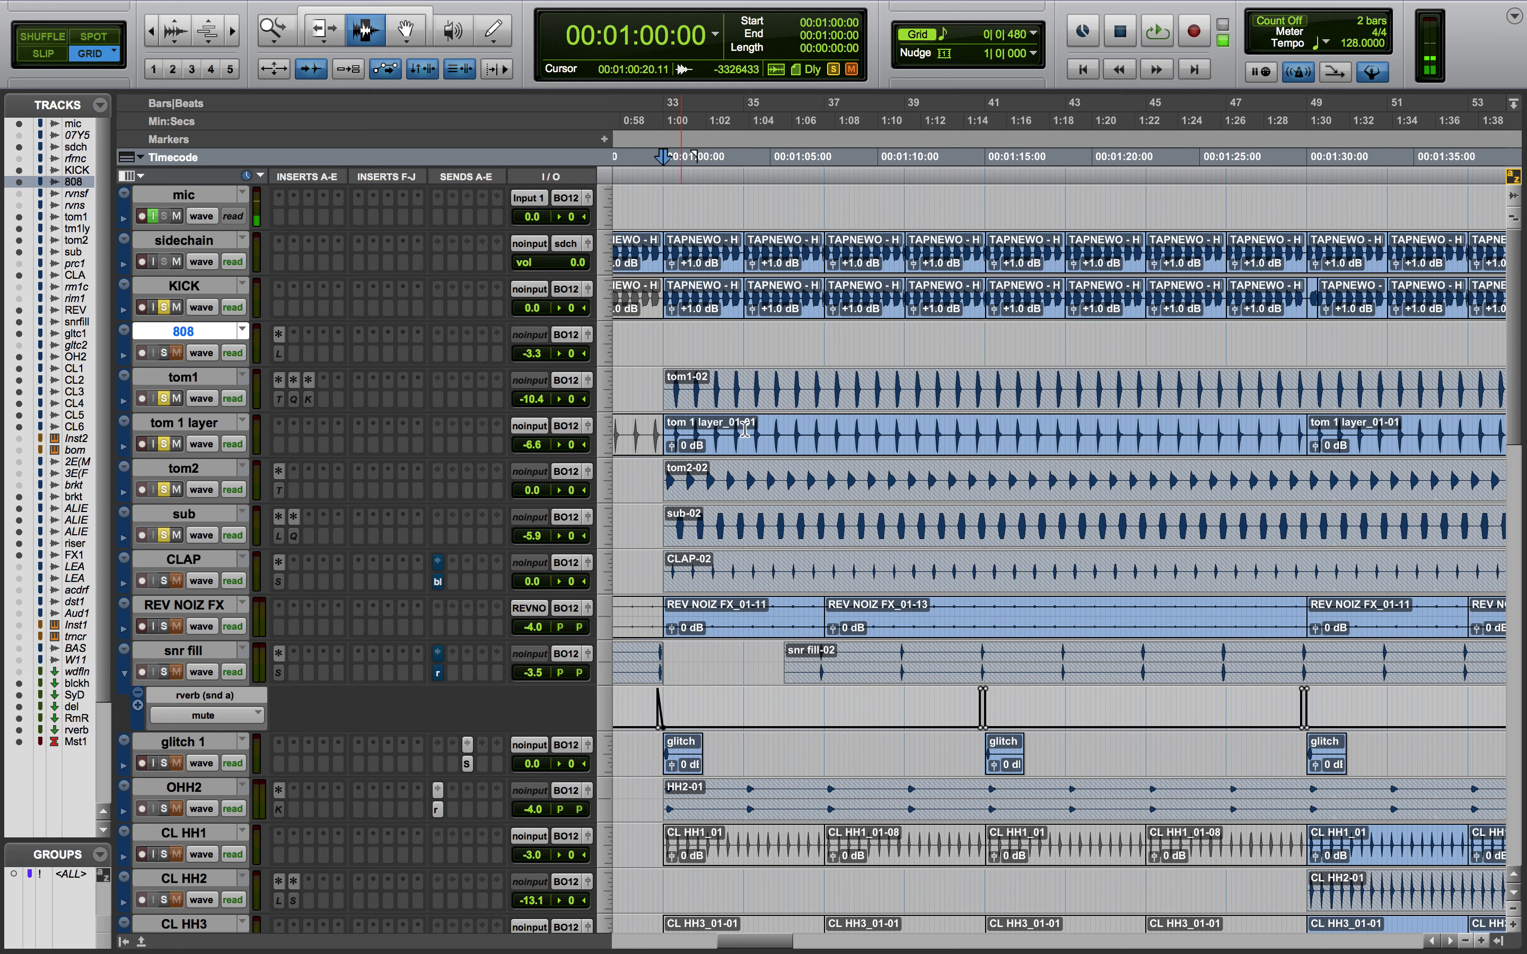
{"action": "key", "text": "F3"}
{"action": "left_click_drag", "start_coordinate": [702, 404], "coordinate": [856, 428]}
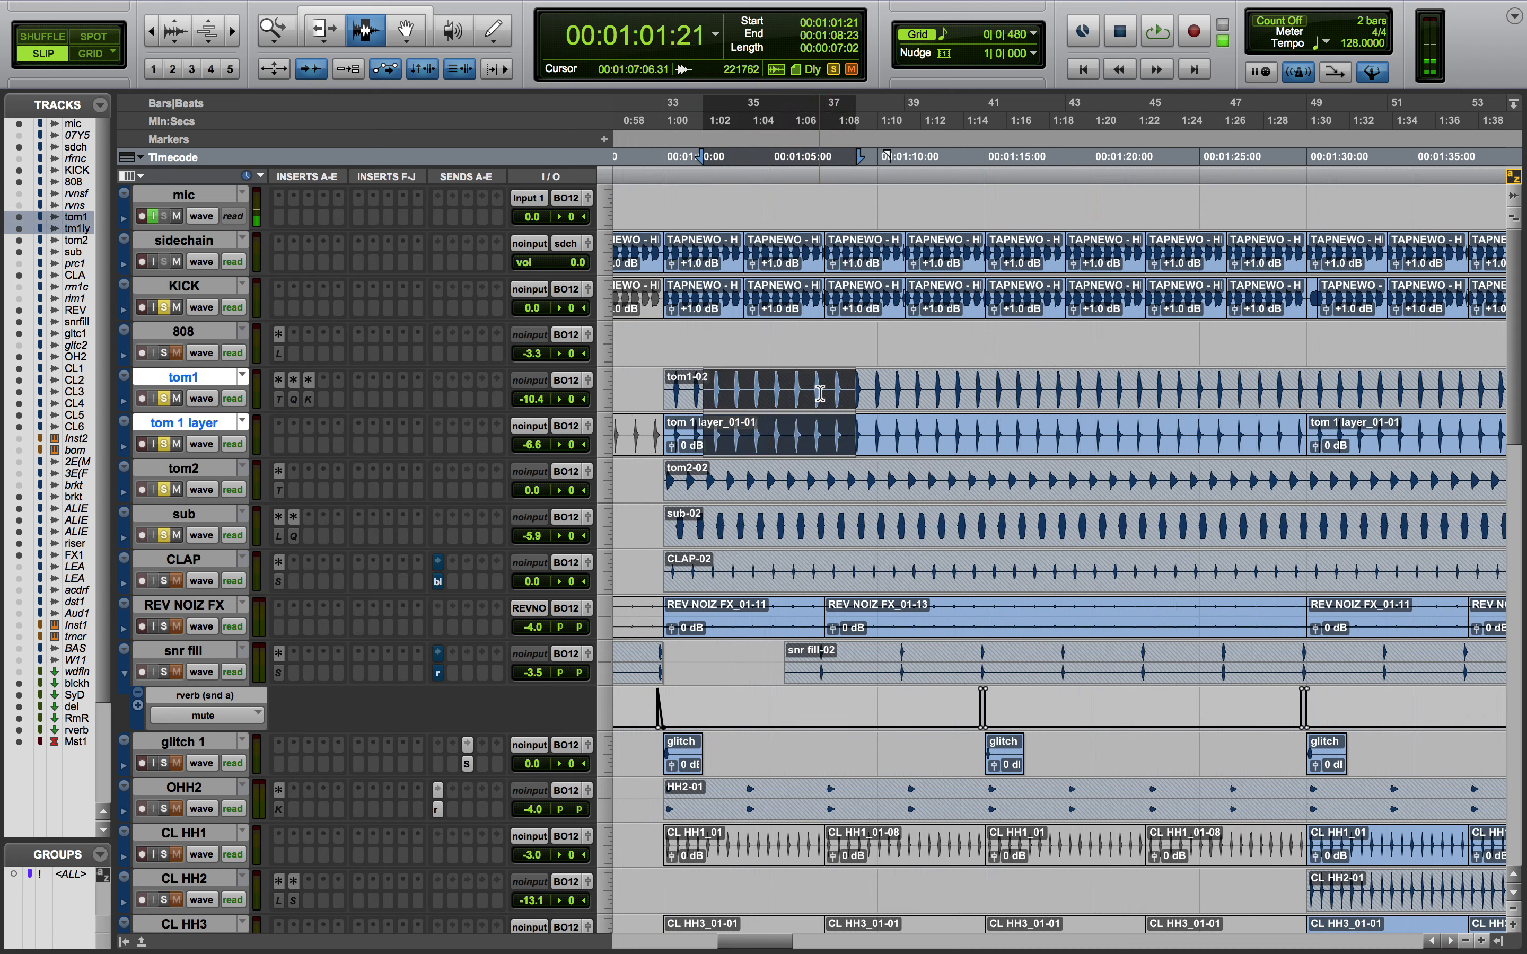
{"action": "left_click_drag", "start_coordinate": [783, 481], "coordinate": [976, 483]}
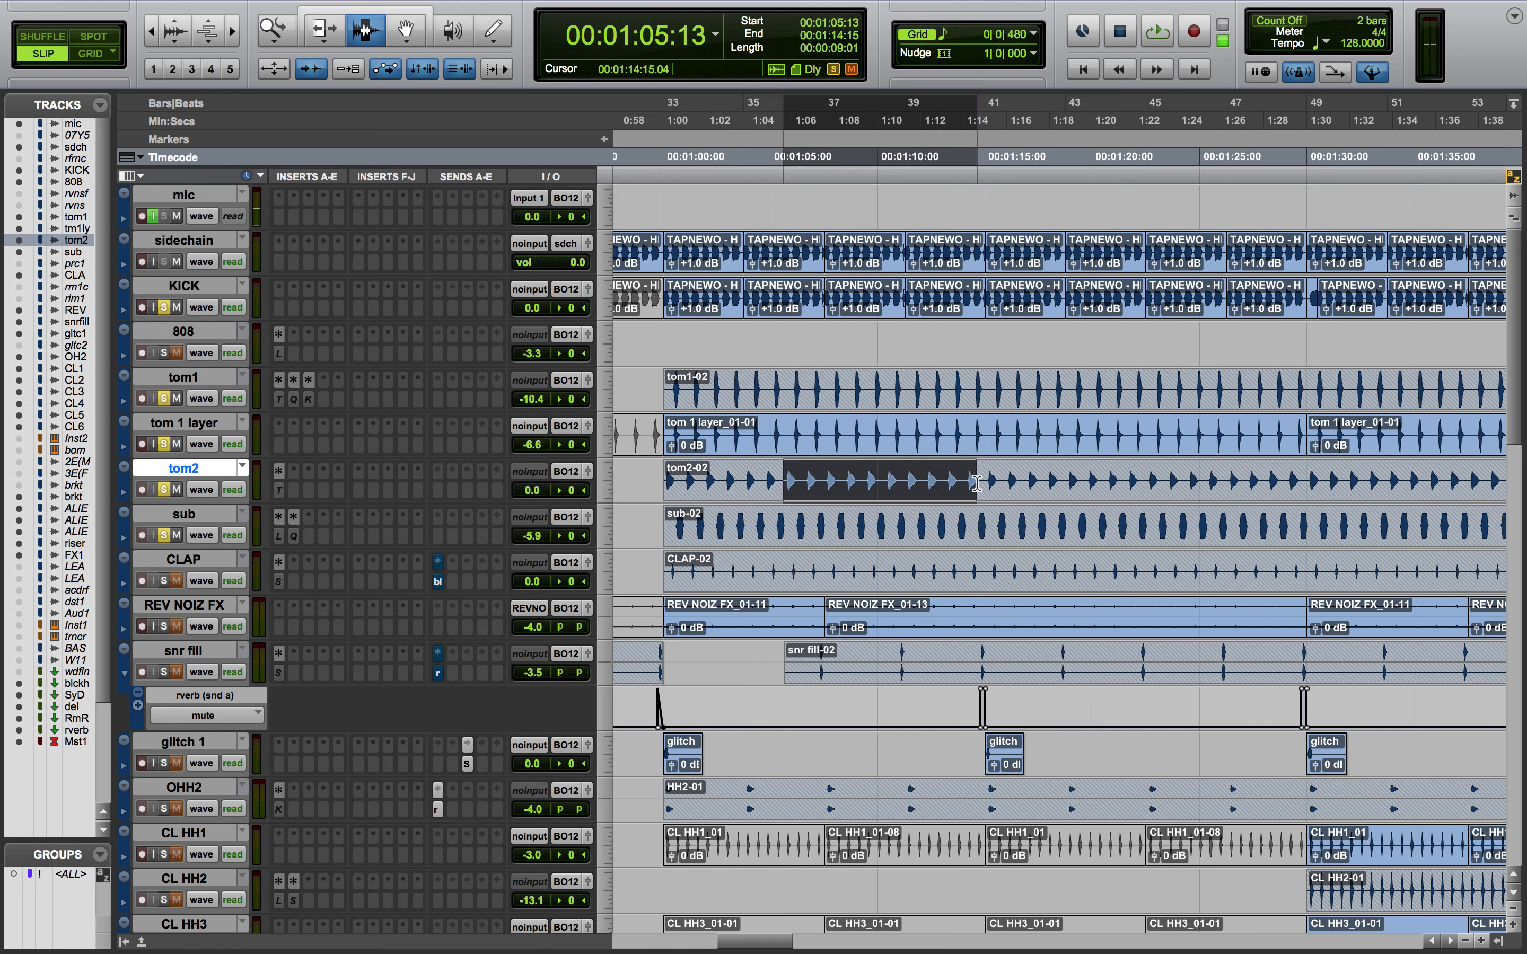
Select the sub hits from 00:01:06:08 to 00:01:16:03, and reselect them from 00:01:05:13 to 00:01:12:09
{"action": "left_click_drag", "start_coordinate": [800, 525], "coordinate": [1009, 538]}
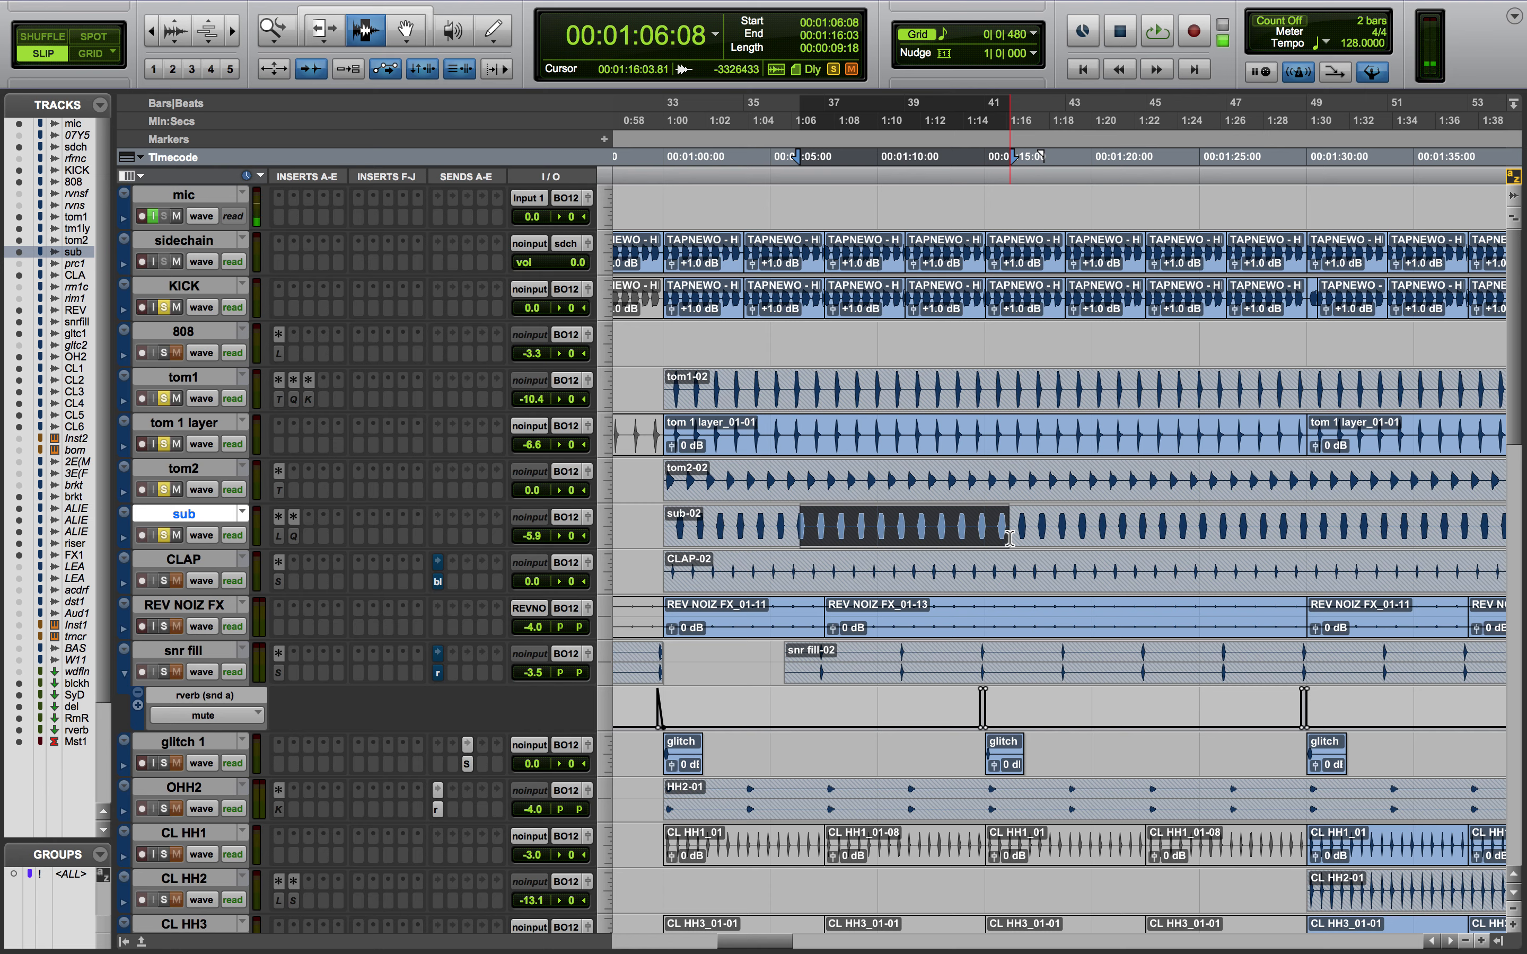
{"action": "left_click", "coordinate": [814, 540]}
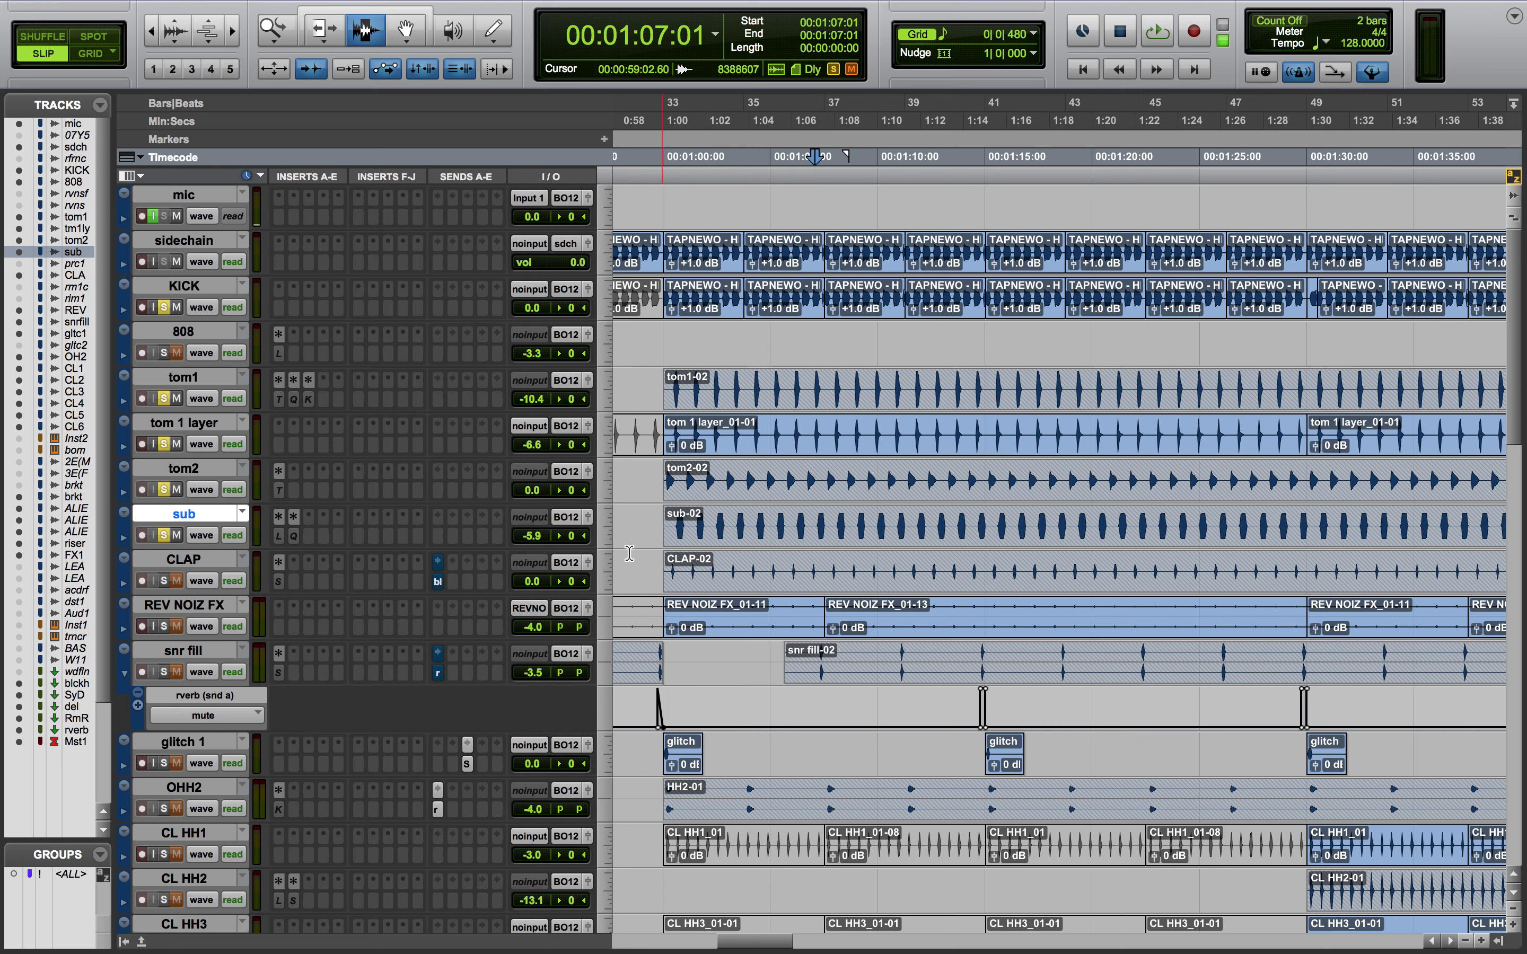
{"action": "left_click_drag", "start_coordinate": [784, 531], "coordinate": [929, 533]}
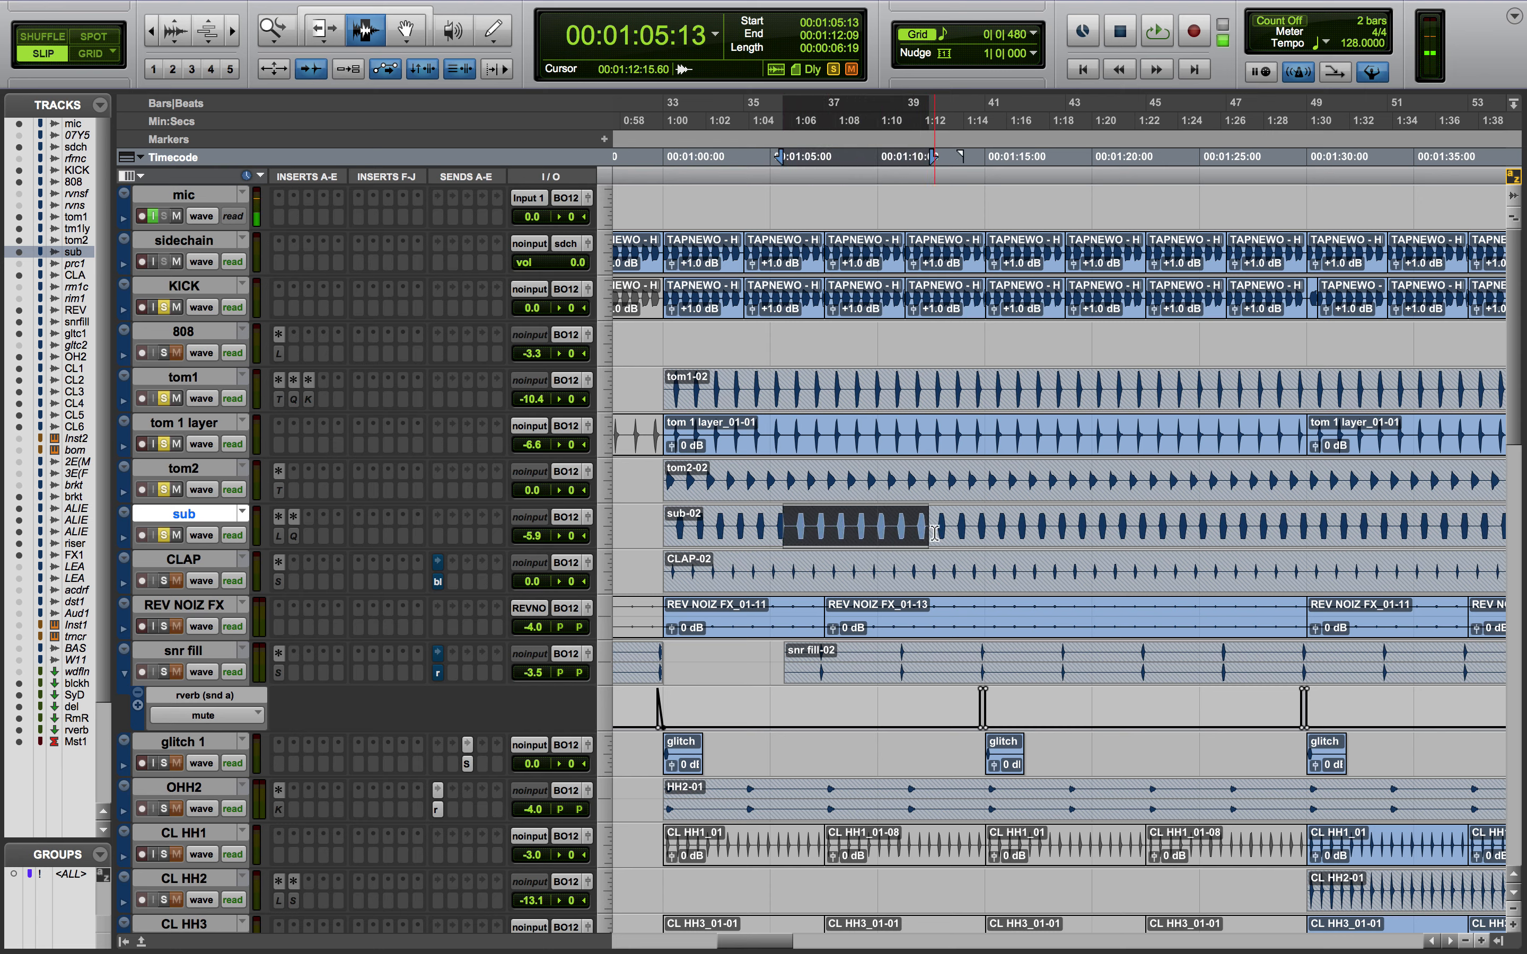
Examine the full song arrangement, from the kick and tom tracks down to the ALIEN BASS tracks and their automation
{"action": "scroll", "coordinate": [935, 532], "scroll_direction": "right", "scroll_amount": 5}
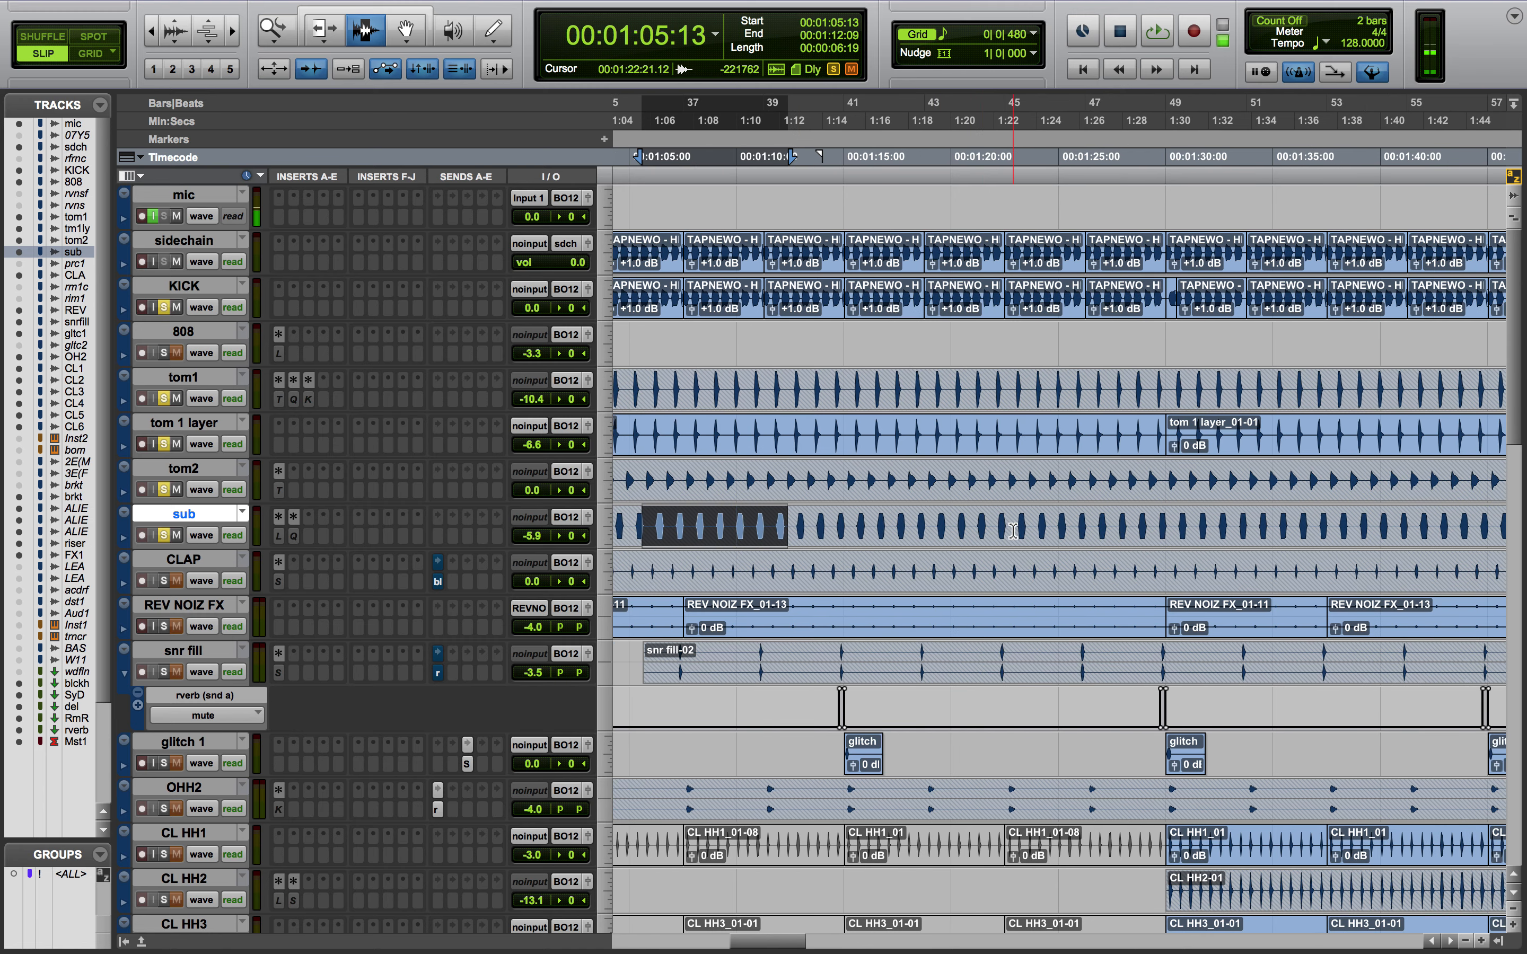
{"action": "scroll", "coordinate": [1013, 530], "scroll_direction": "right", "scroll_amount": 2}
{"action": "key", "text": "r"}
{"action": "key", "text": "r"}
{"action": "key", "text": "r"}
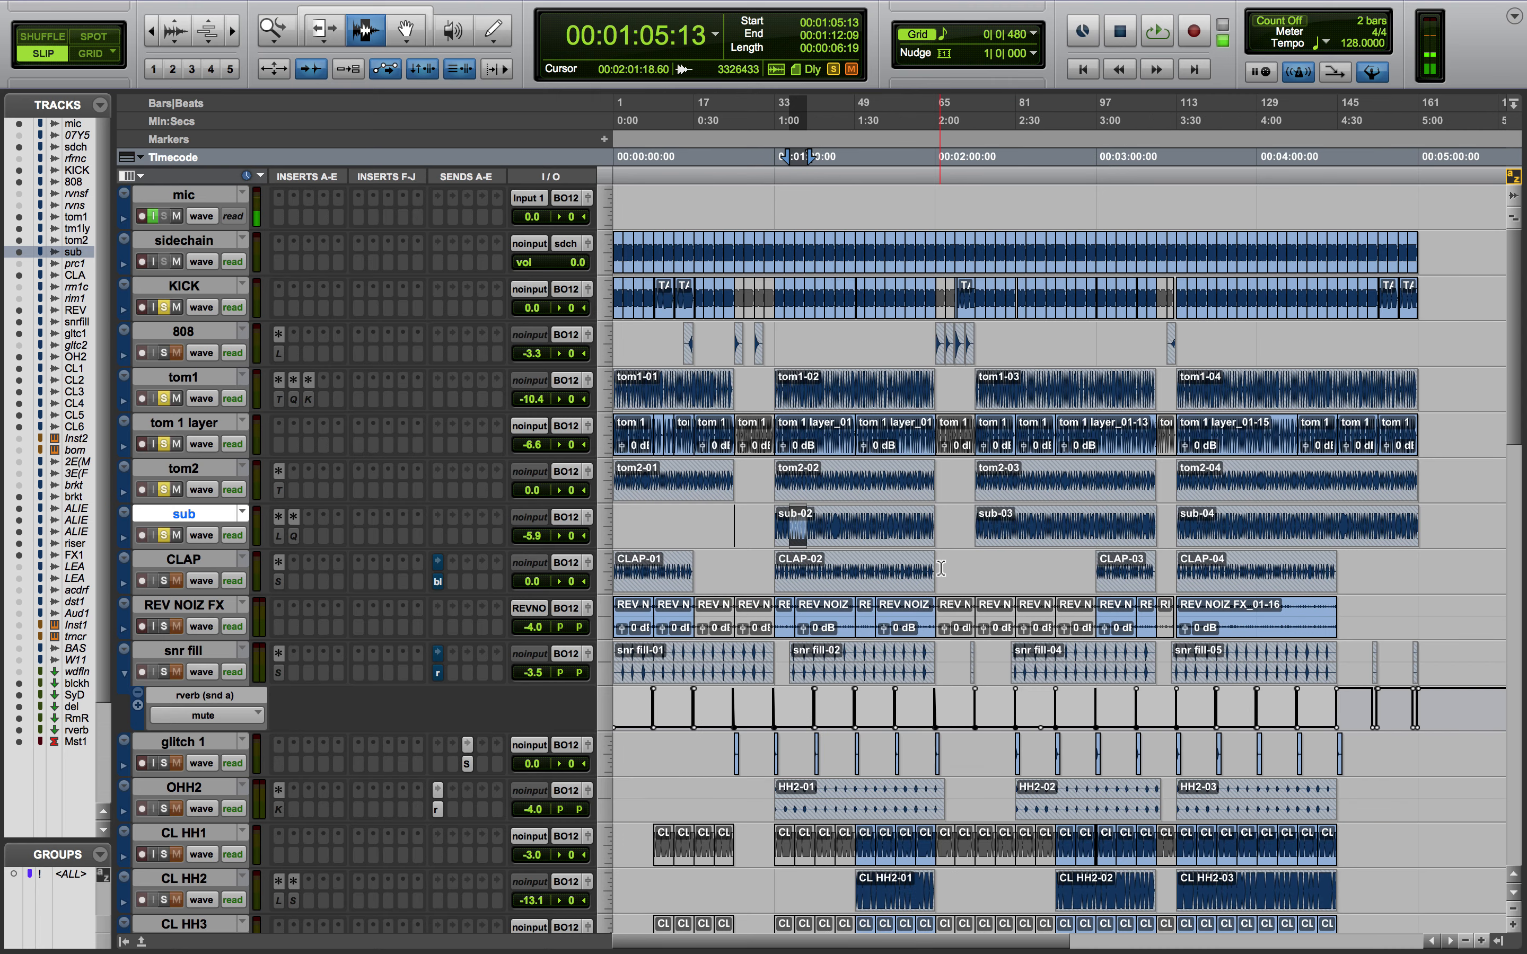
{"action": "scroll", "coordinate": [899, 596], "scroll_direction": "down", "scroll_amount": 3}
{"action": "scroll", "coordinate": [900, 596], "scroll_direction": "up", "scroll_amount": 3}
{"action": "scroll", "coordinate": [916, 661], "scroll_direction": "down", "scroll_amount": 2}
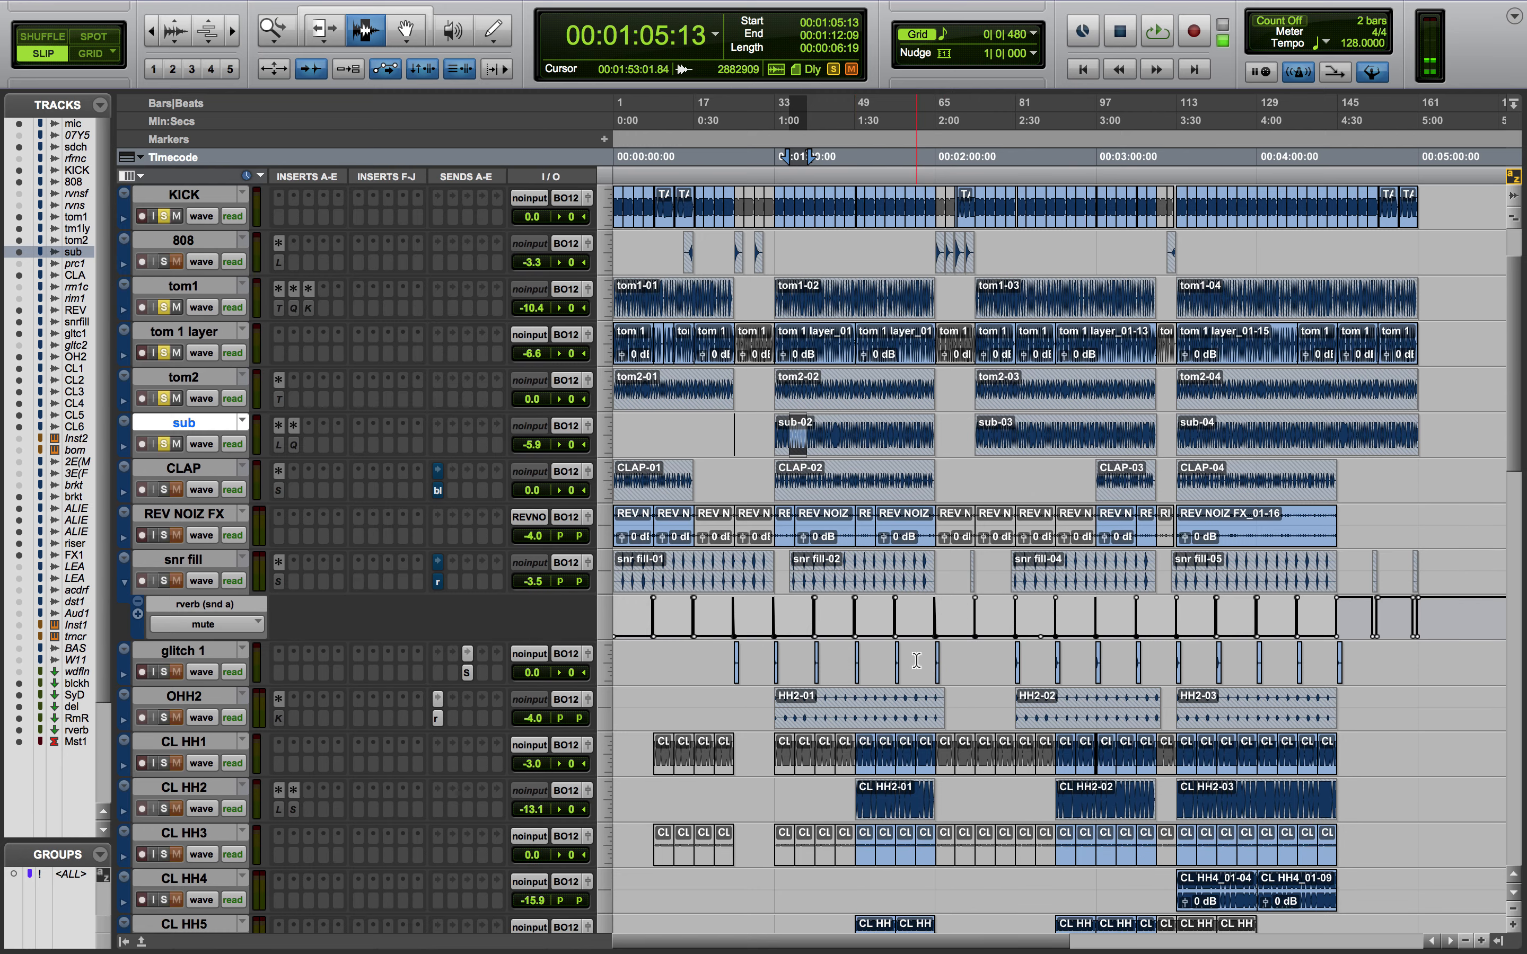
{"action": "scroll", "coordinate": [916, 660], "scroll_direction": "down", "scroll_amount": 9}
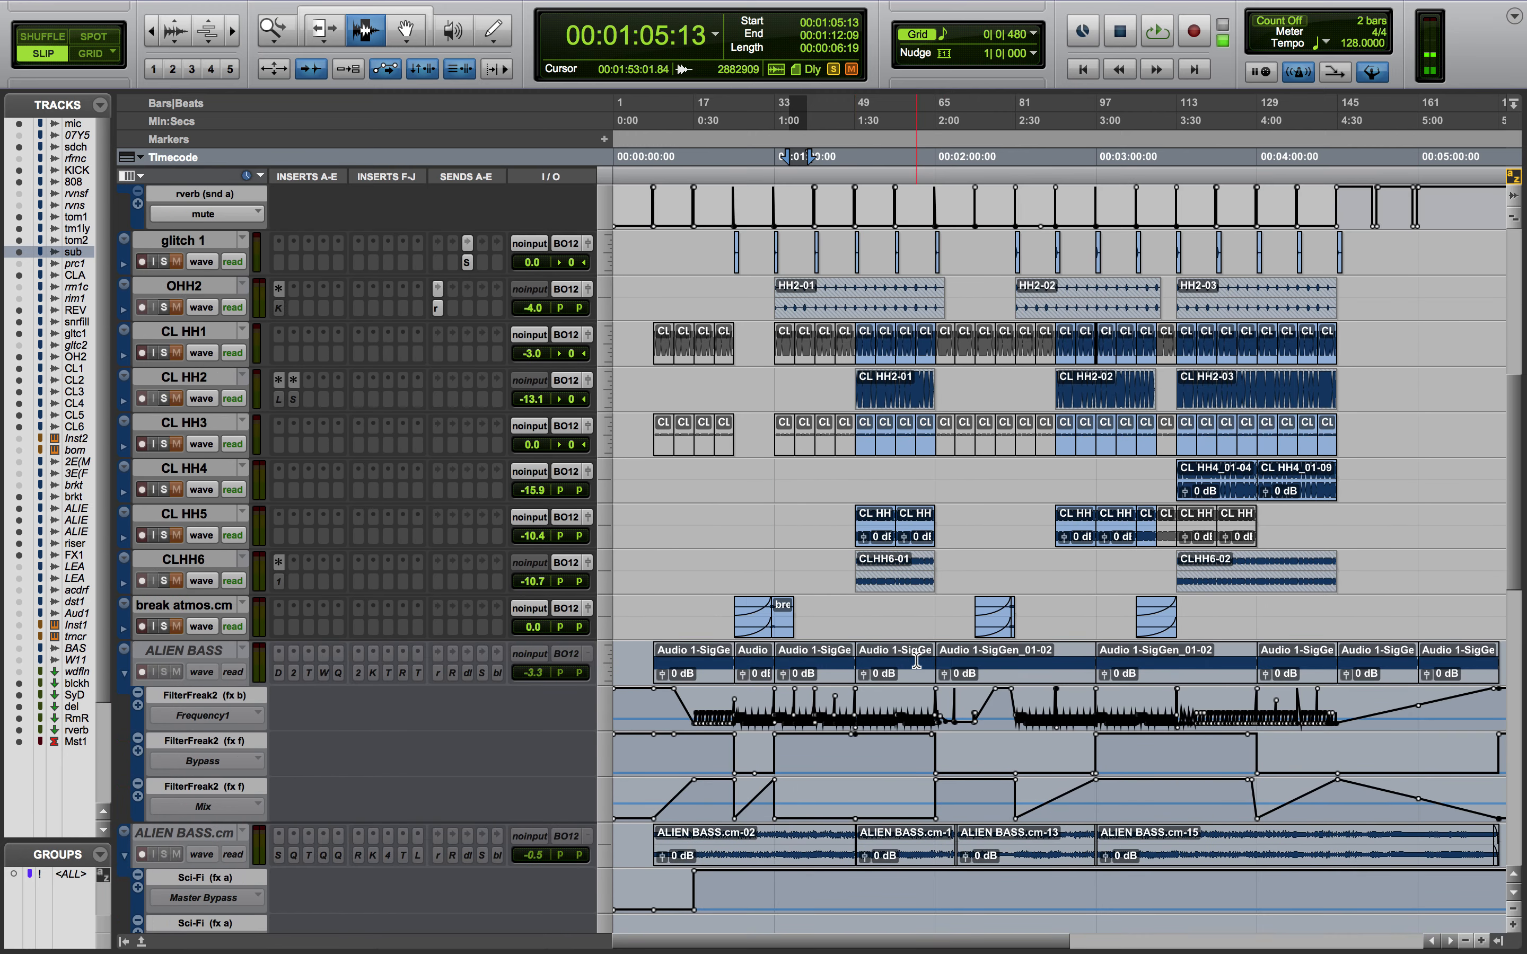
{"action": "scroll", "coordinate": [916, 660], "scroll_direction": "up", "scroll_amount": 10}
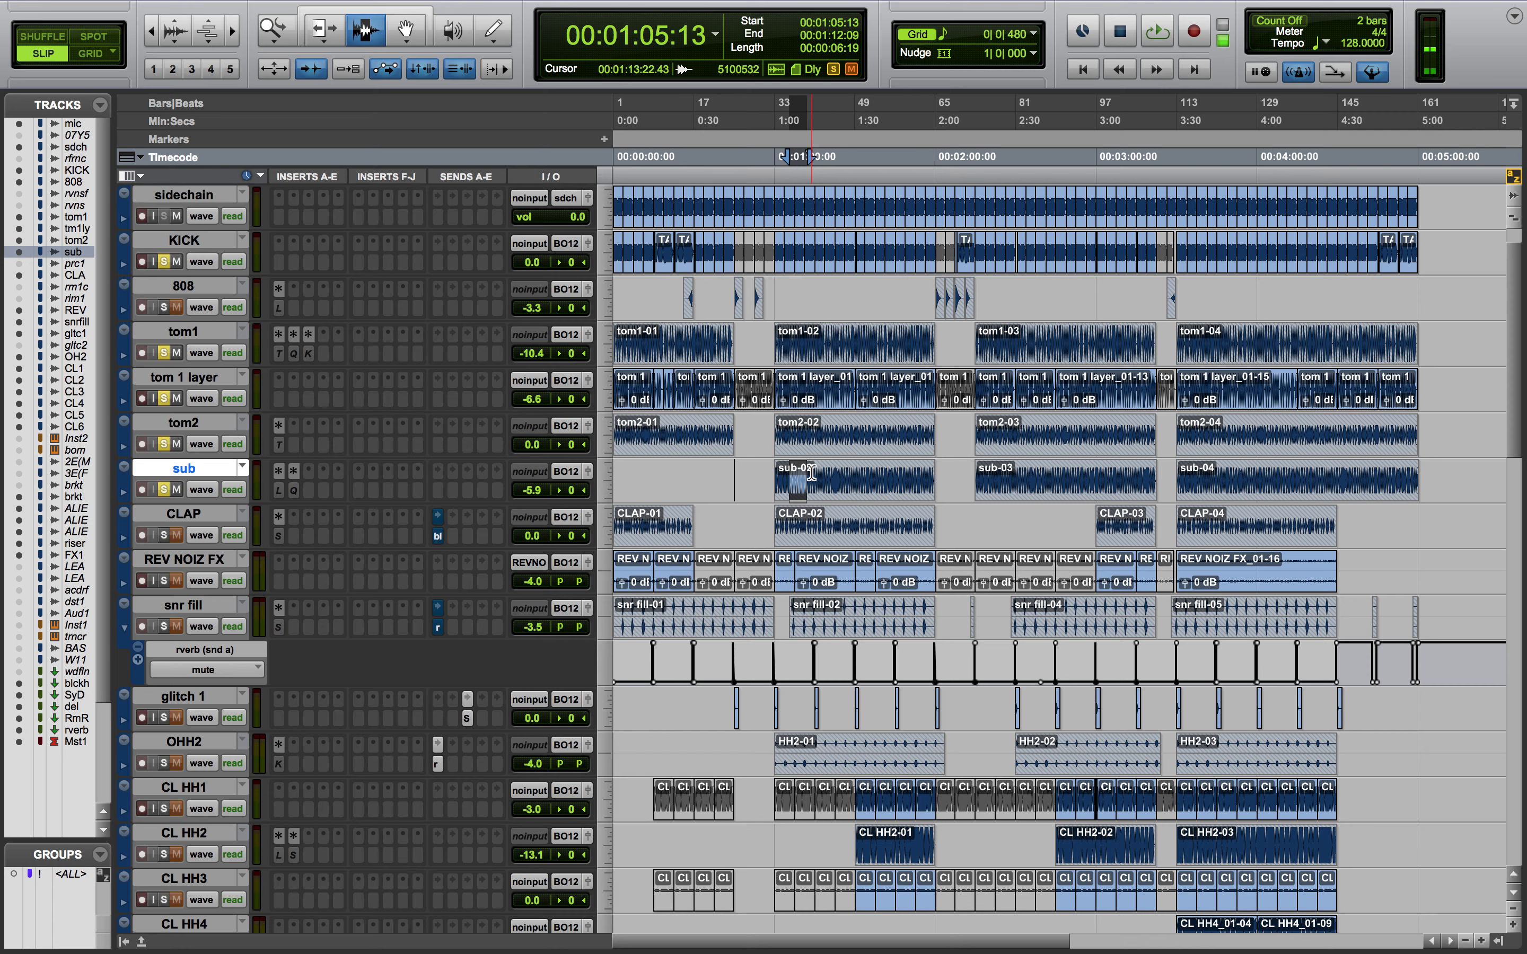
Return to the section after bar 33 and select a single sub hit from 00:01:04:23 to 00:01:05:21
{"action": "key", "text": "t"}
{"action": "key", "text": "t"}
{"action": "key", "text": "t"}
{"action": "scroll", "coordinate": [811, 473], "scroll_direction": "right", "scroll_amount": 4}
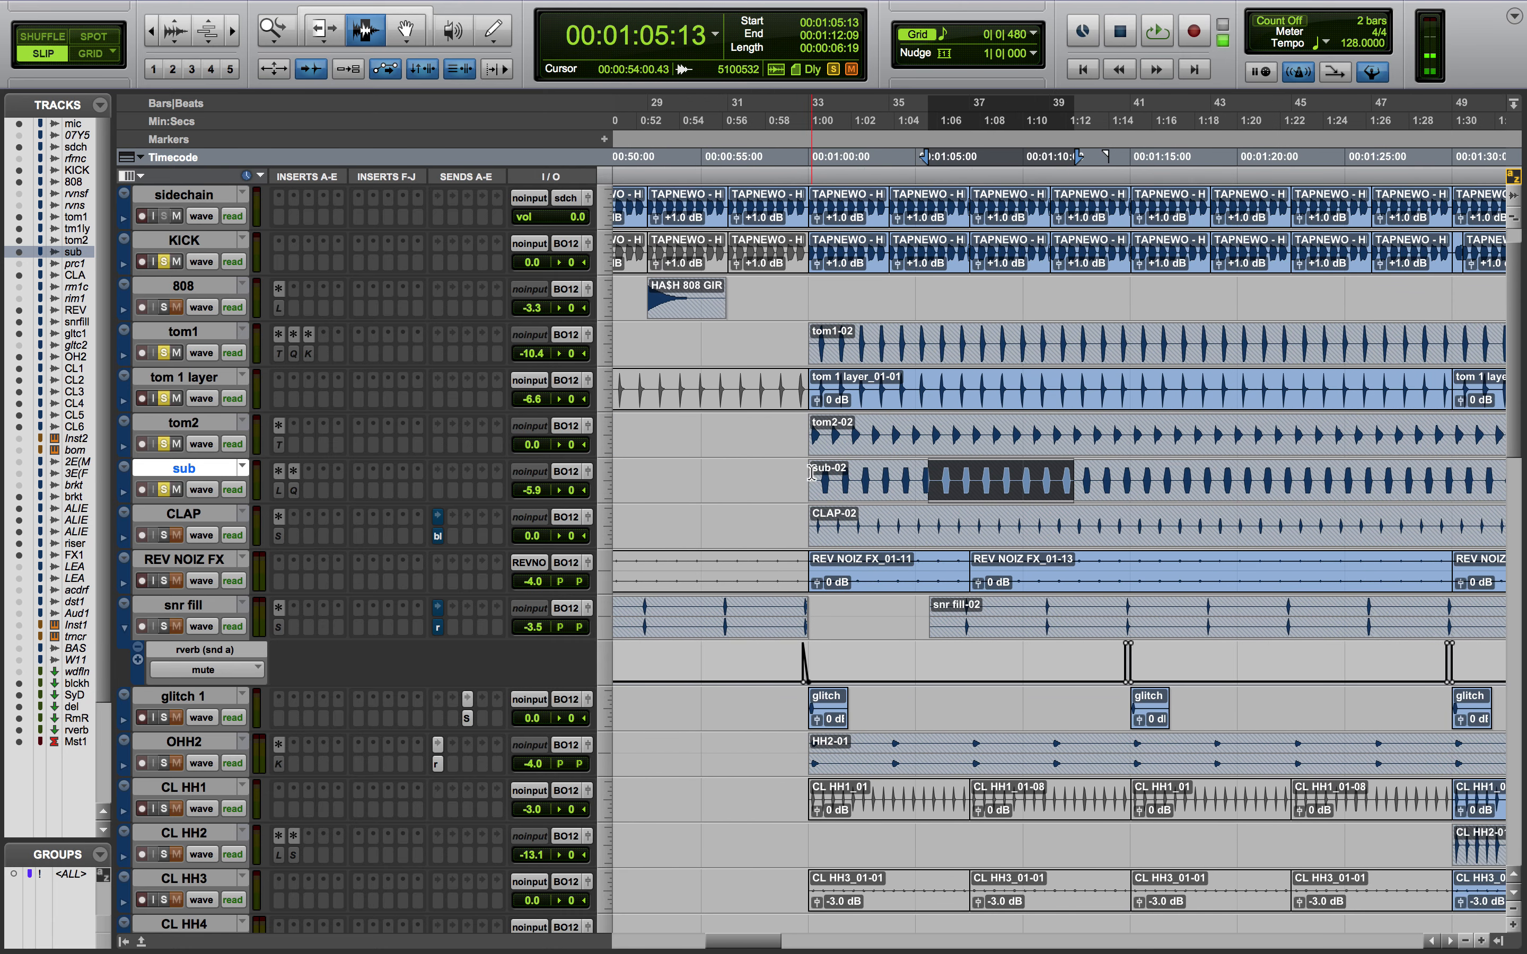
{"action": "left_click", "coordinate": [821, 491]}
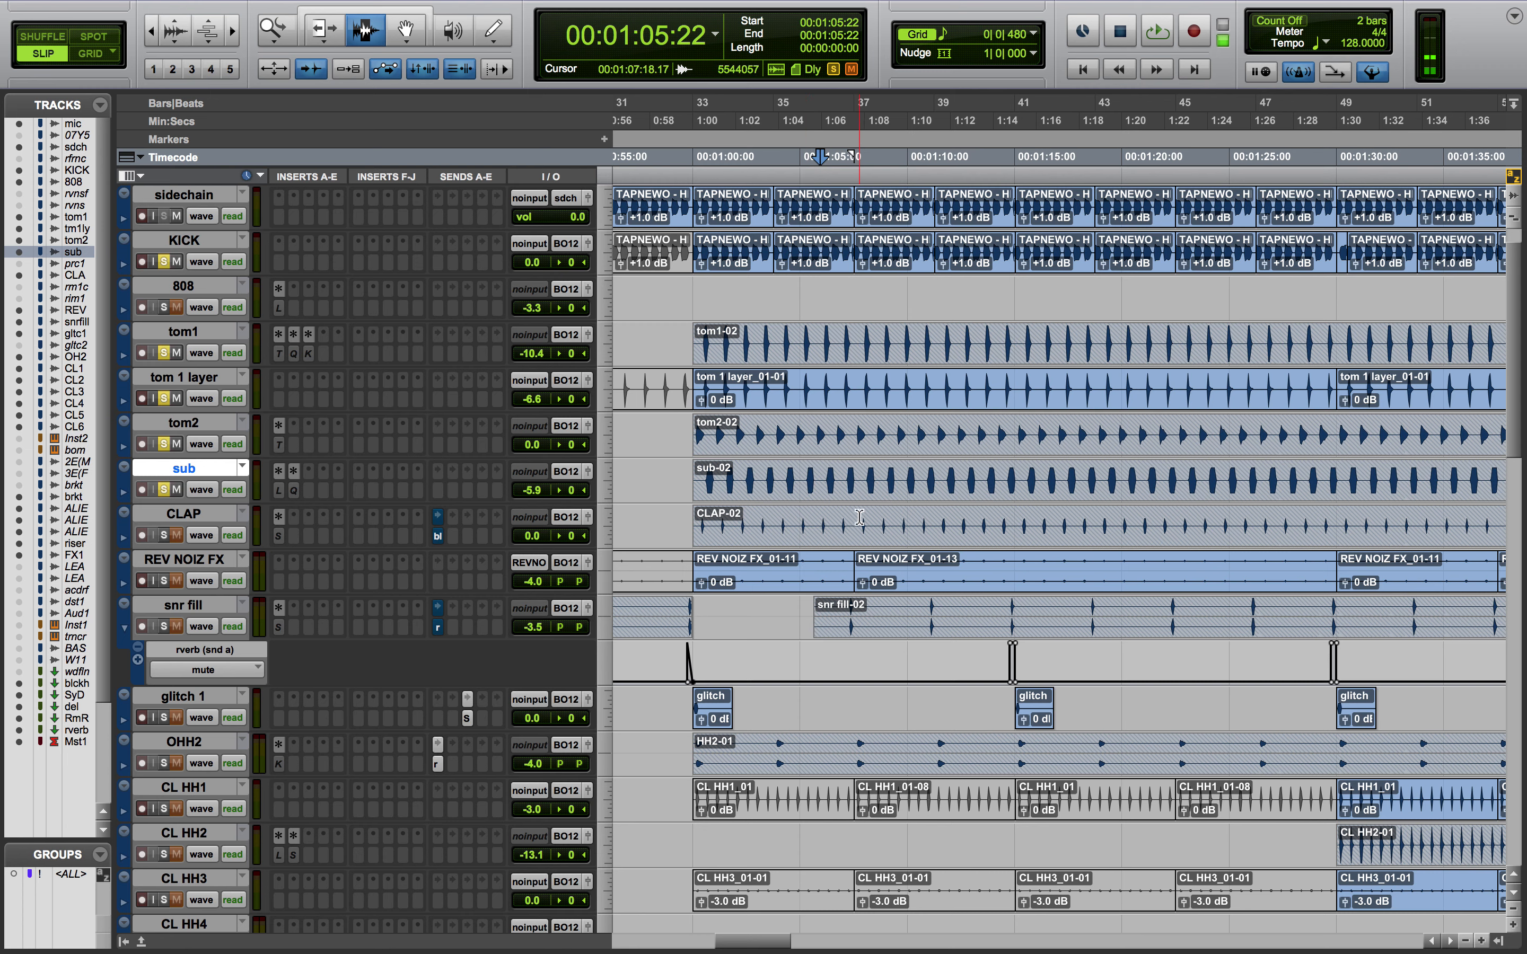
{"action": "left_click_drag", "start_coordinate": [800, 491], "coordinate": [818, 492]}
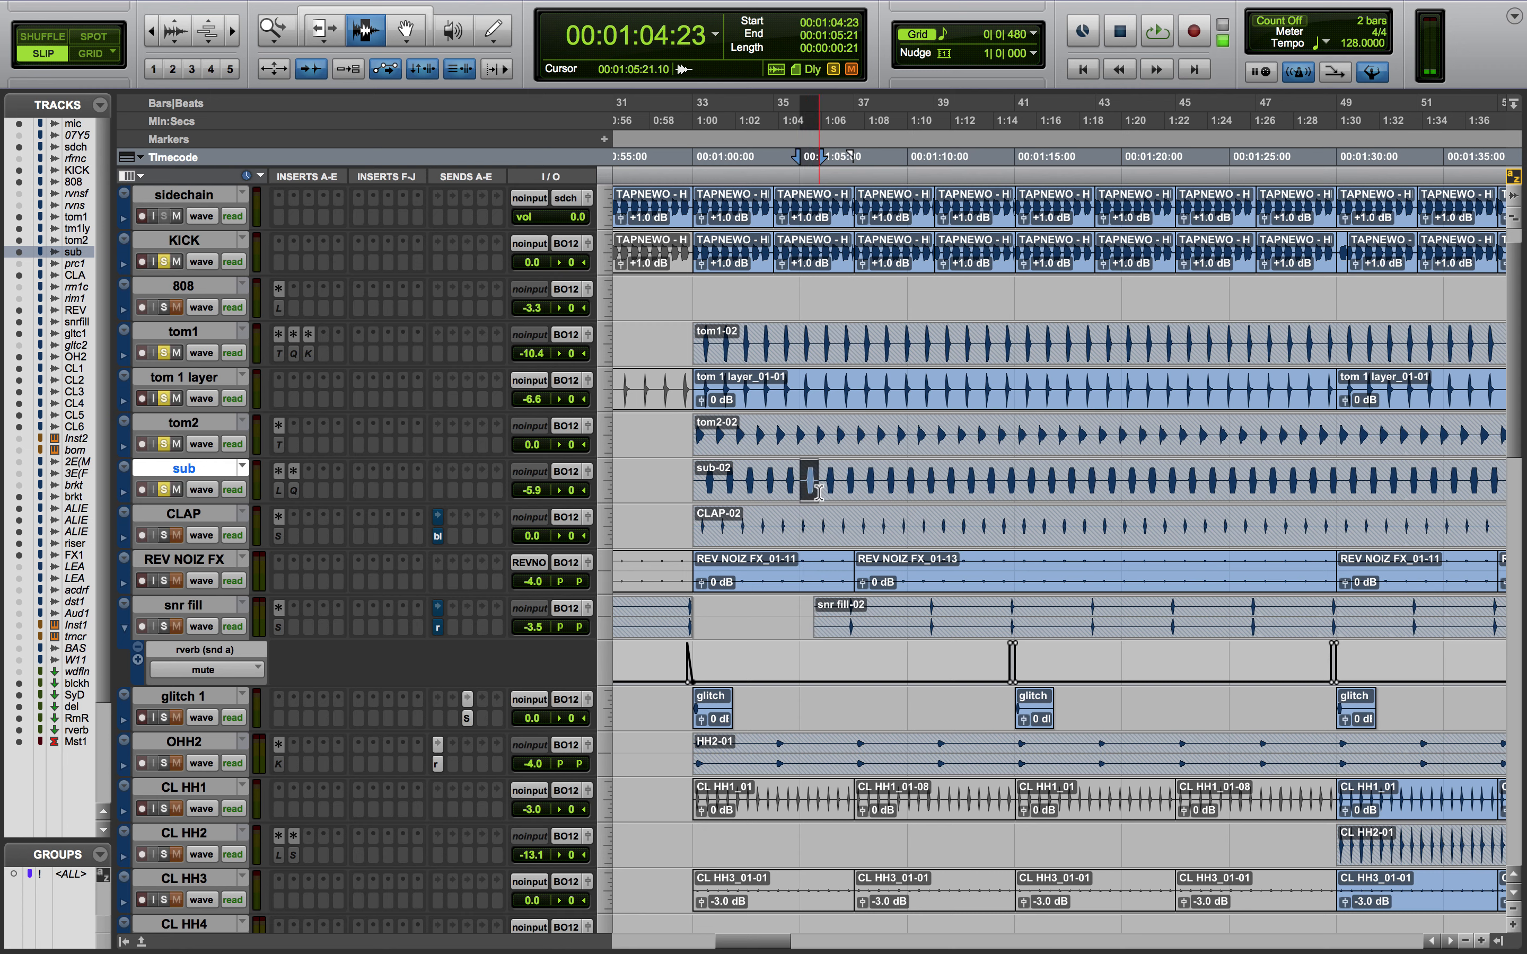
Inspect the sub hits up close against the kicks and place the cursor at 00:01:04:05 on the sub track
{"action": "key", "text": "t"}
{"action": "key", "text": "t"}
{"action": "key", "text": "t"}
{"action": "scroll", "coordinate": [819, 493], "scroll_direction": "right", "scroll_amount": 2}
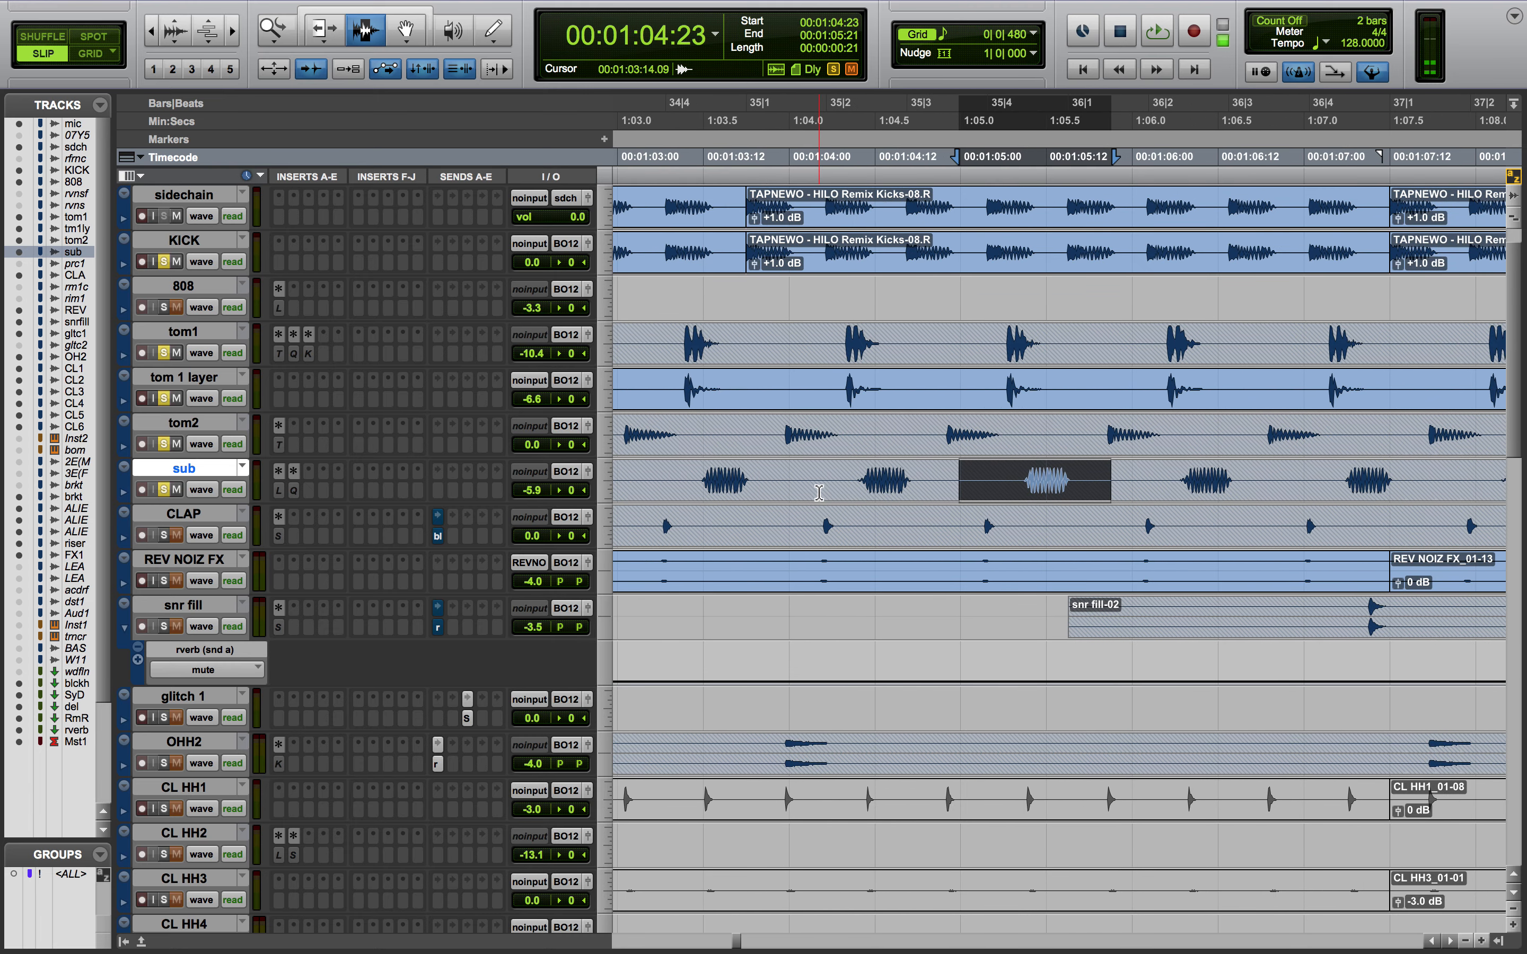
{"action": "left_click", "coordinate": [827, 477]}
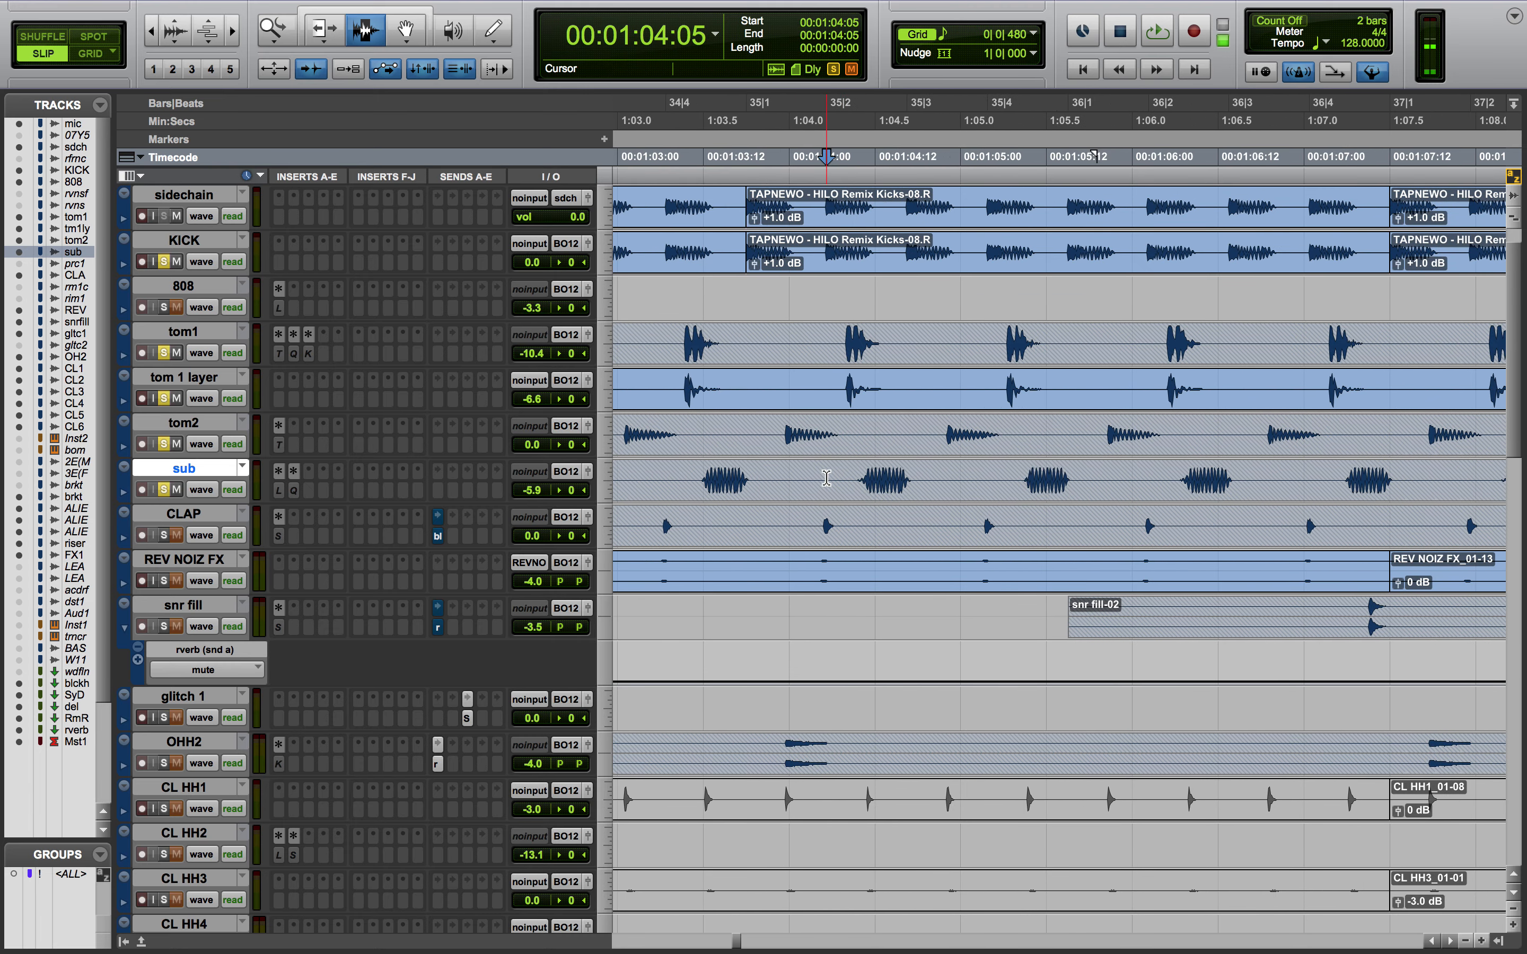
Add the CLAP and REV NOIZ FX tracks to the soloed tracks
{"action": "key", "text": "r"}
{"action": "key", "text": "r"}
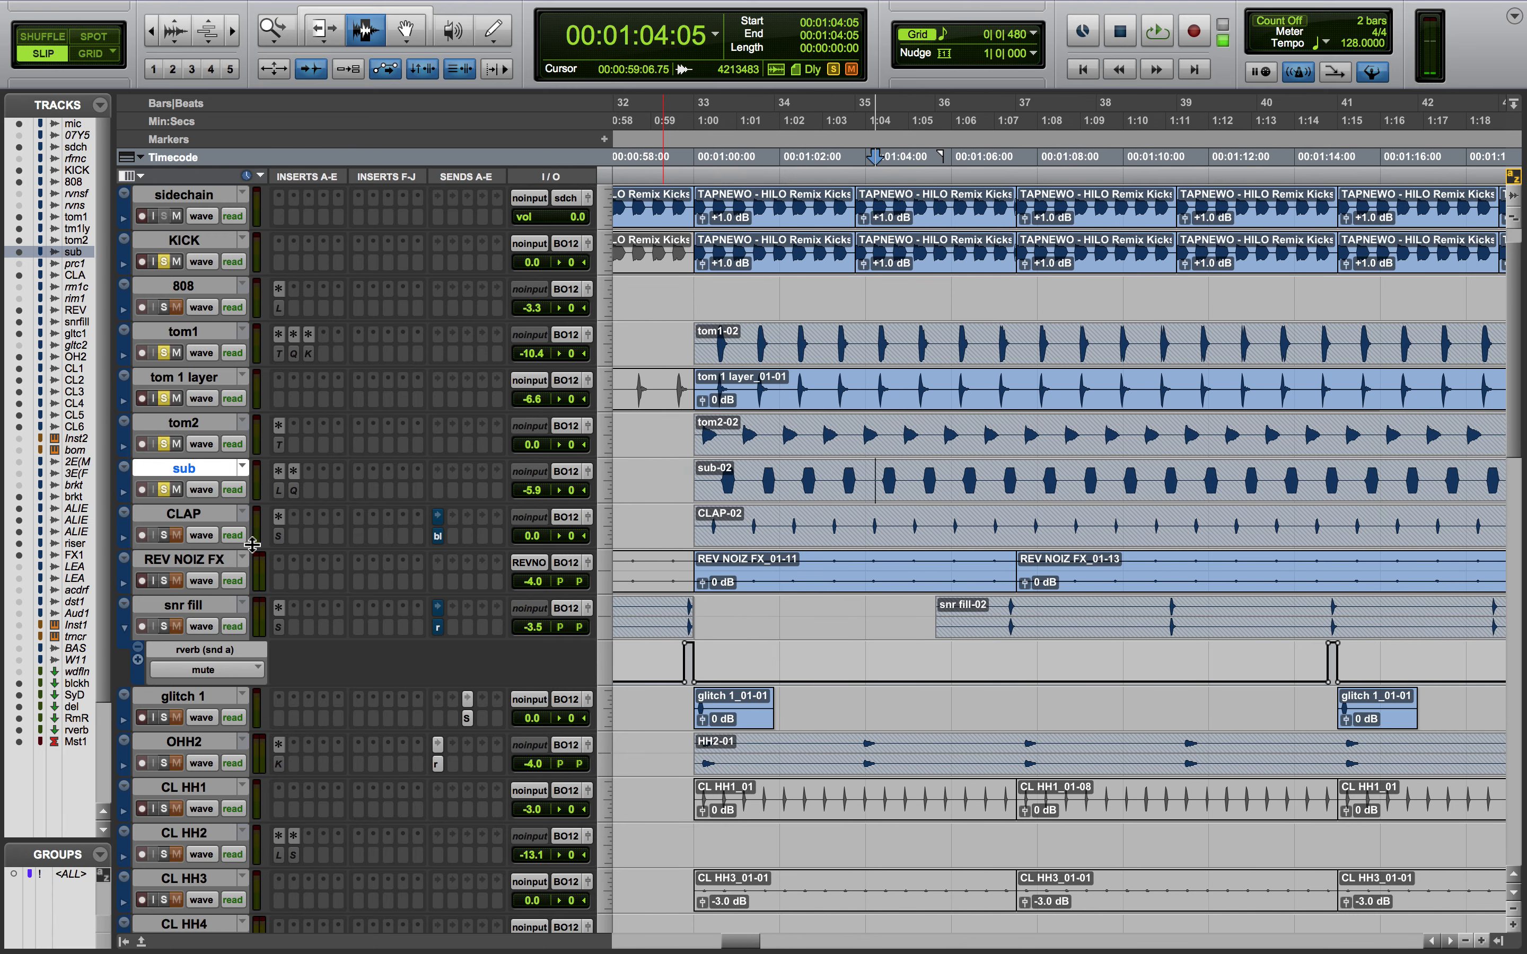
{"action": "left_click", "coordinate": [164, 536]}
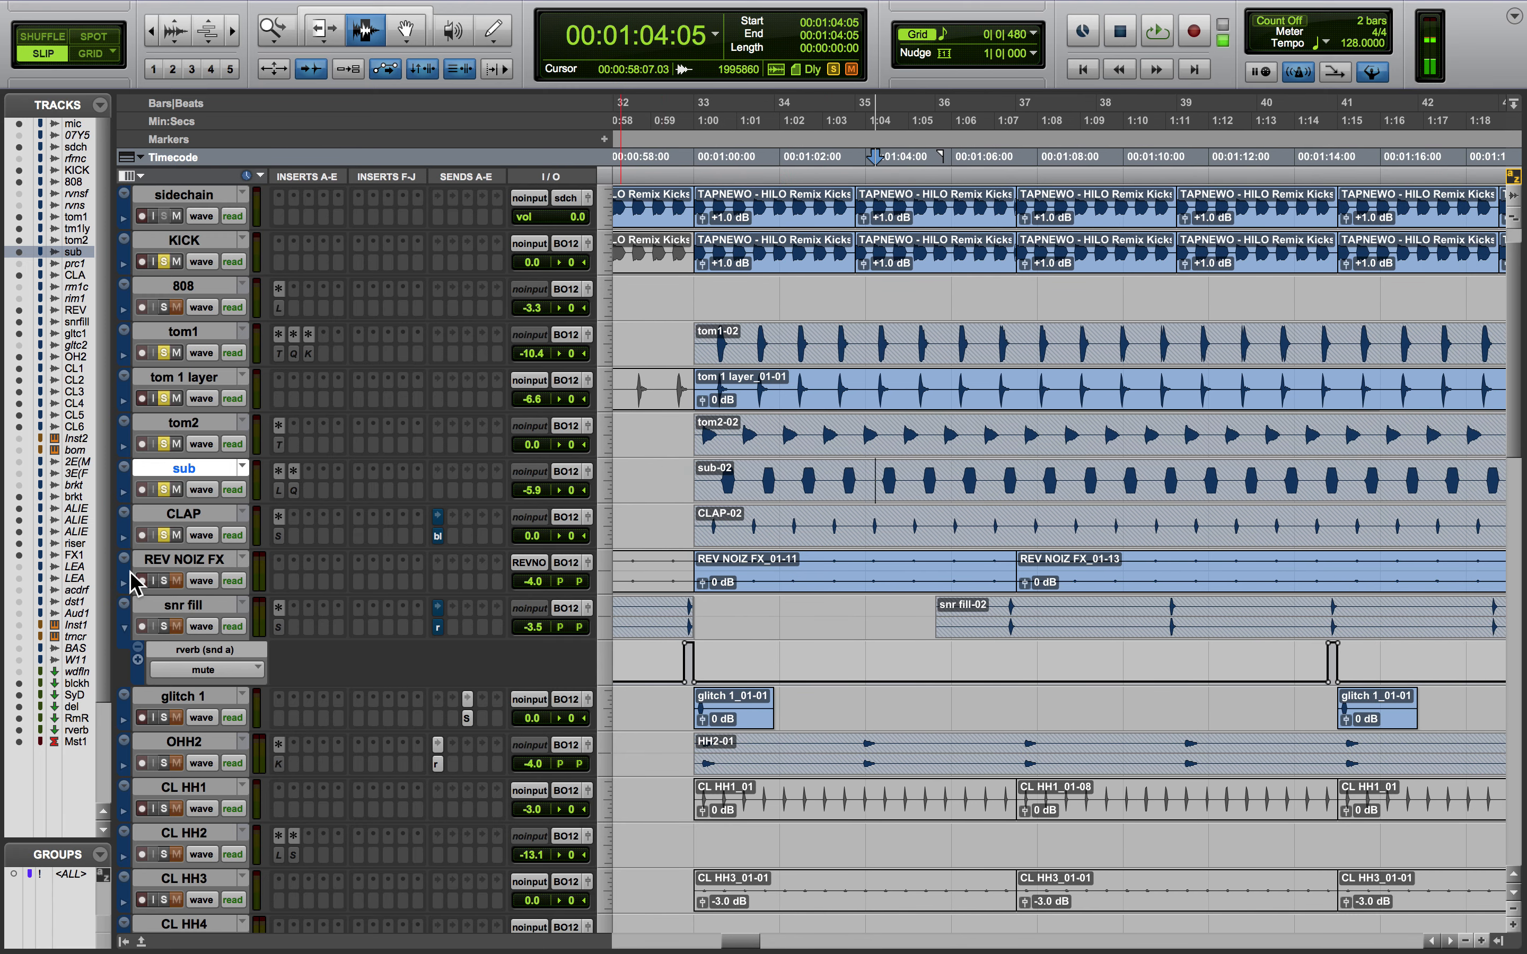
{"action": "left_click", "coordinate": [165, 580]}
Place the cursor on REV NOIZ FX at 00:01:02:02 and enlarge that track's height to inspect its hits around bar 34
{"action": "left_click", "coordinate": [786, 582]}
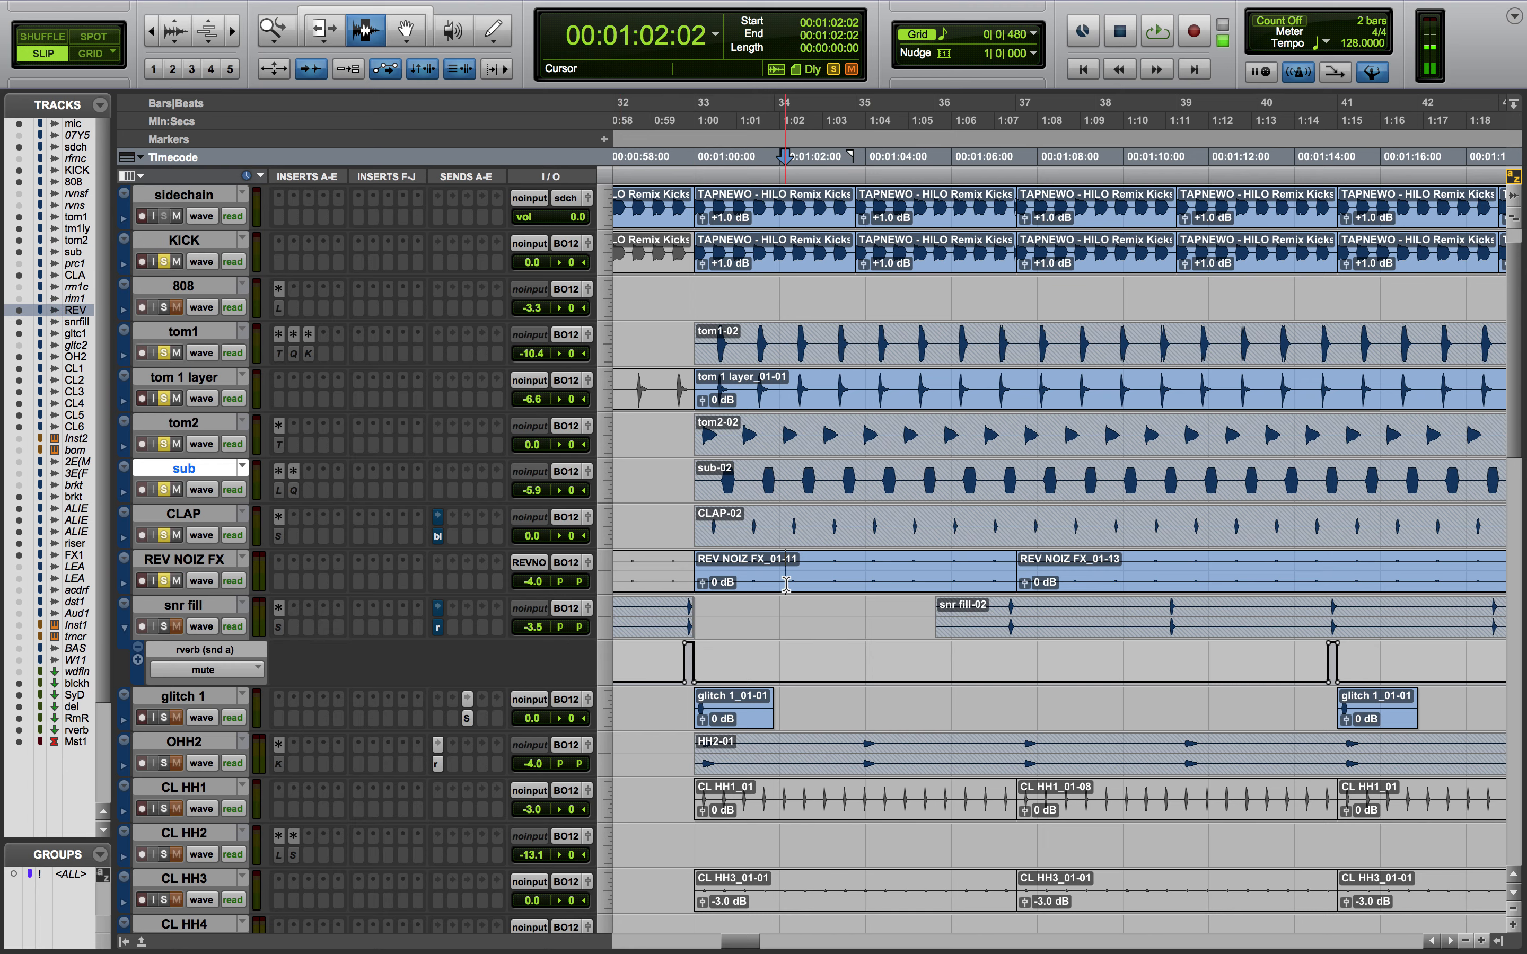
{"action": "key", "text": "t"}
{"action": "key", "text": "t"}
{"action": "key", "text": "t"}
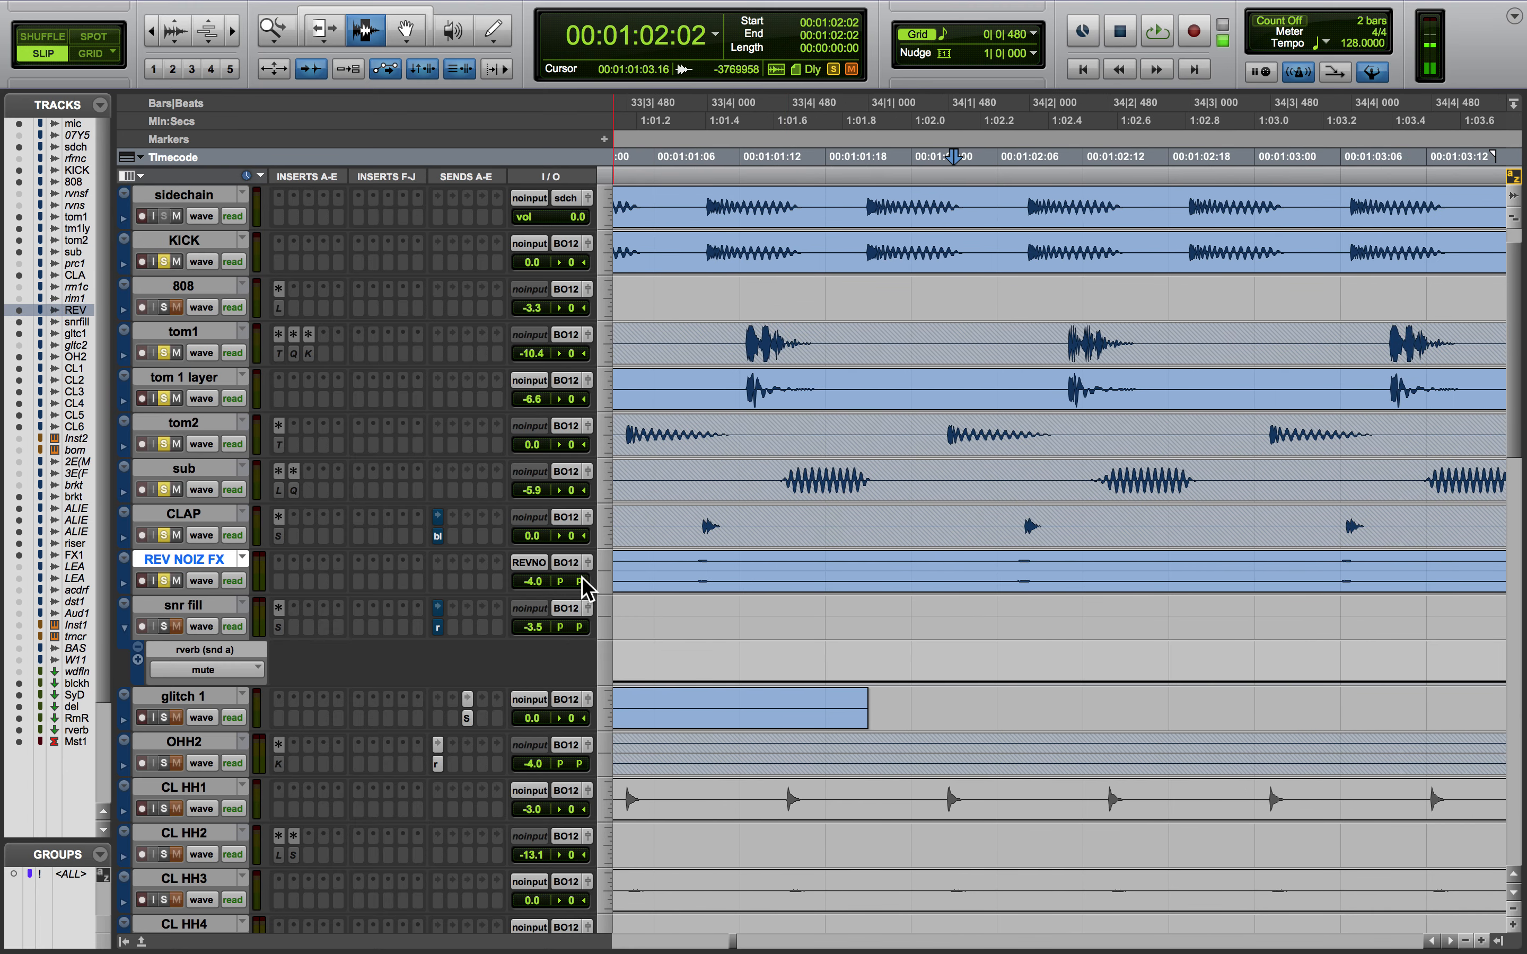
{"action": "left_click", "coordinate": [603, 592]}
{"action": "left_click", "coordinate": [644, 649]}
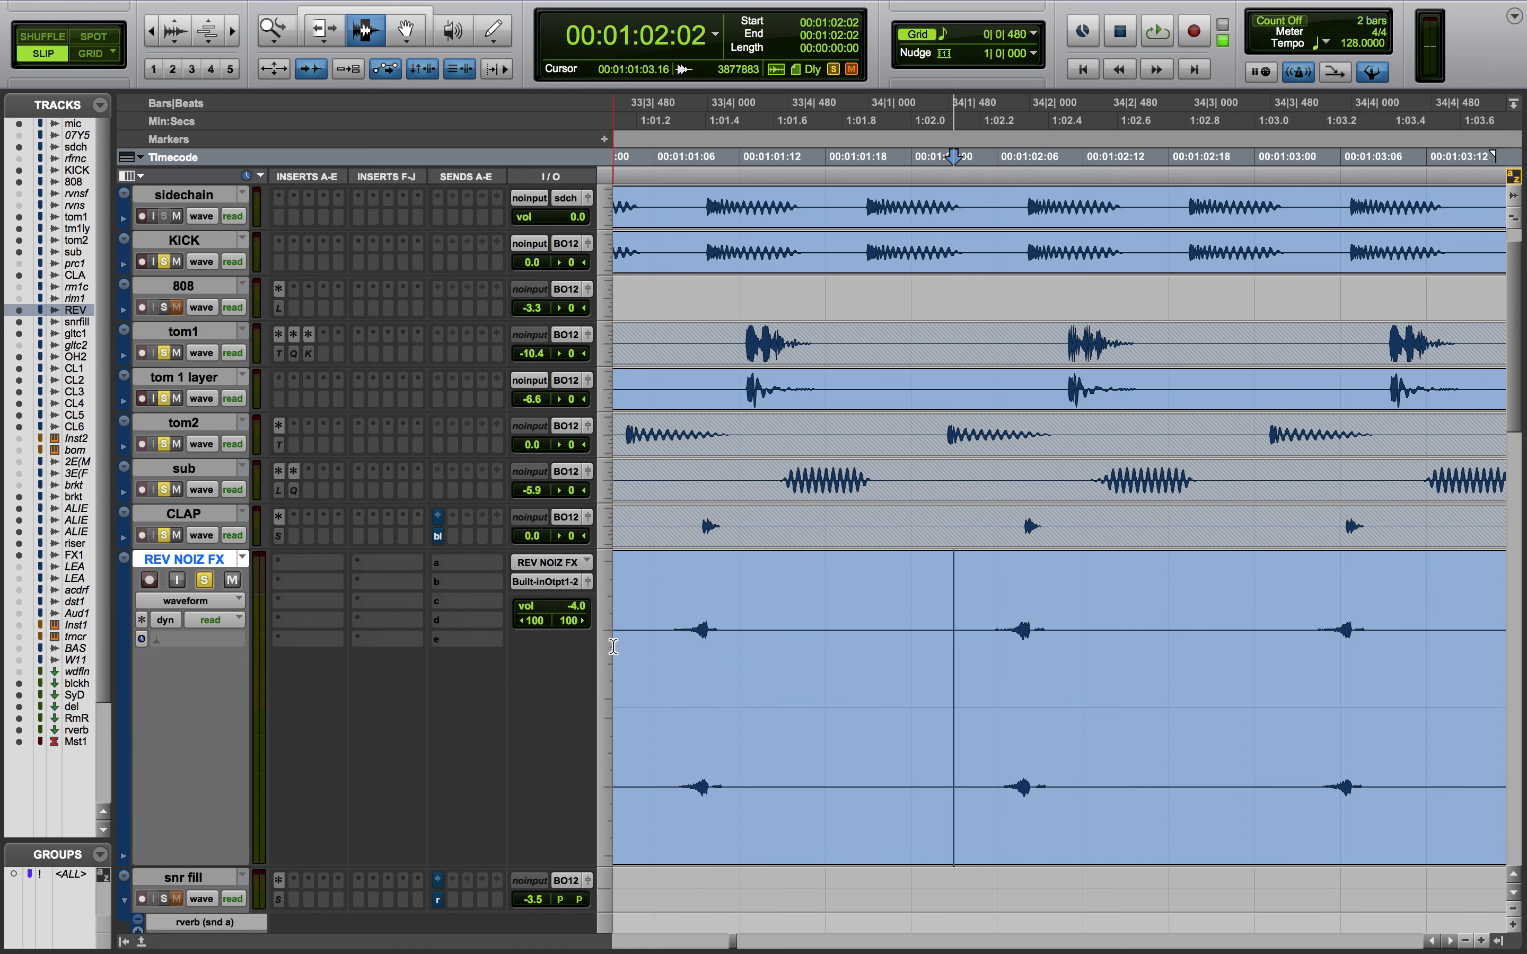
{"action": "left_click", "coordinate": [603, 640]}
{"action": "left_click", "coordinate": [647, 606]}
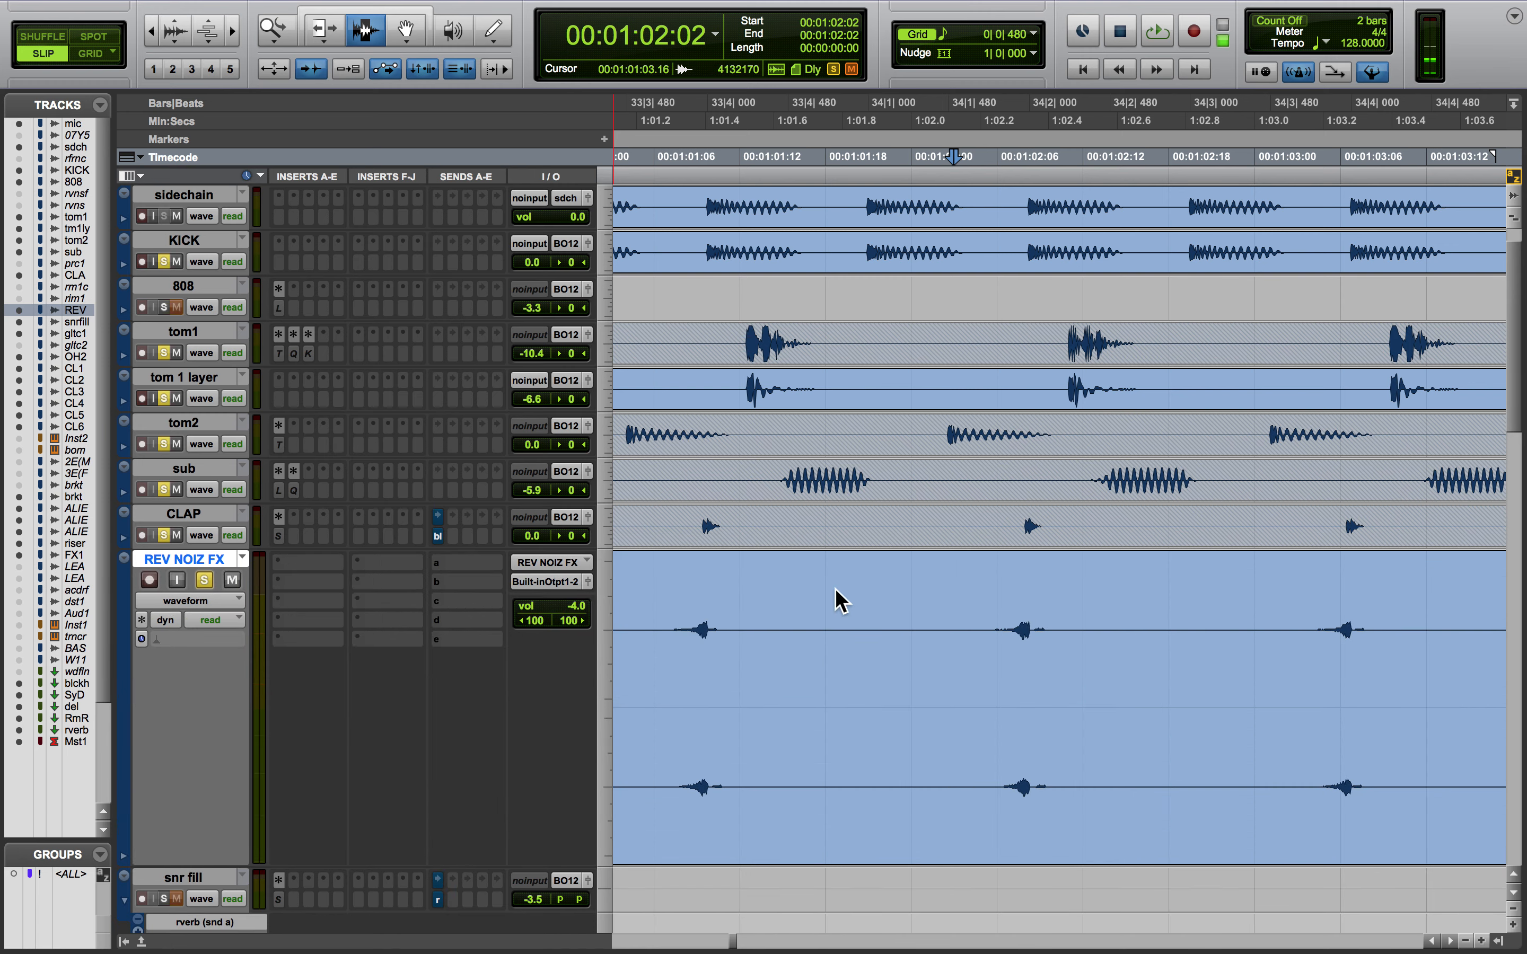
Play the soloed tracks from 00:00:59:23, just before bar 33, then stop playback and view the following bars
{"action": "key", "text": "r"}
{"action": "key", "text": "r"}
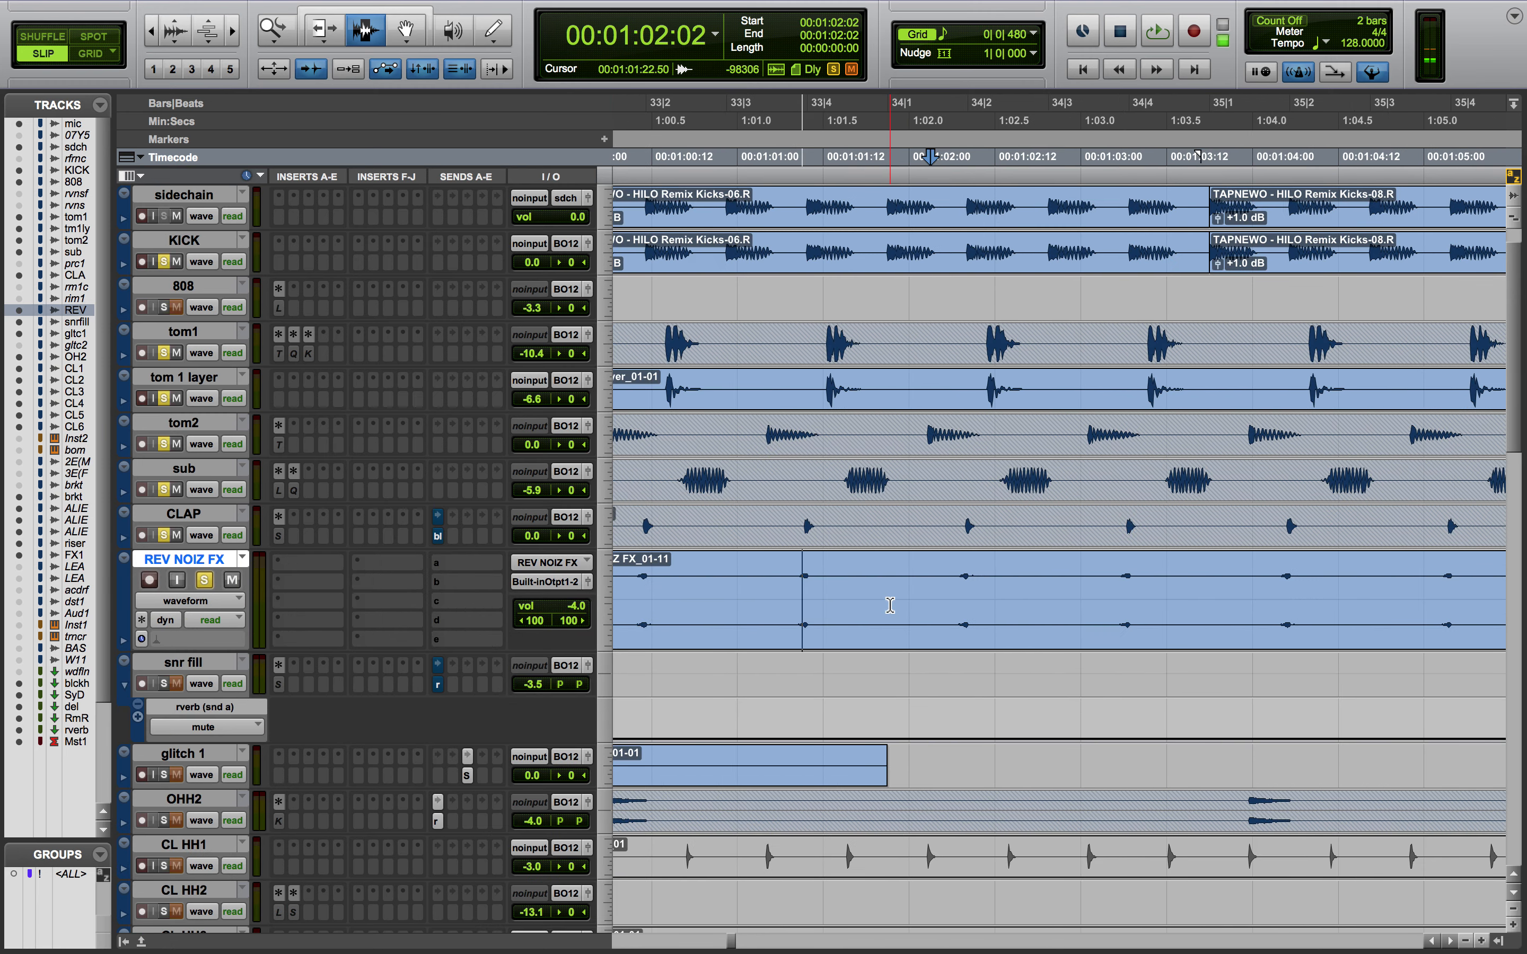
{"action": "left_click", "coordinate": [812, 599]}
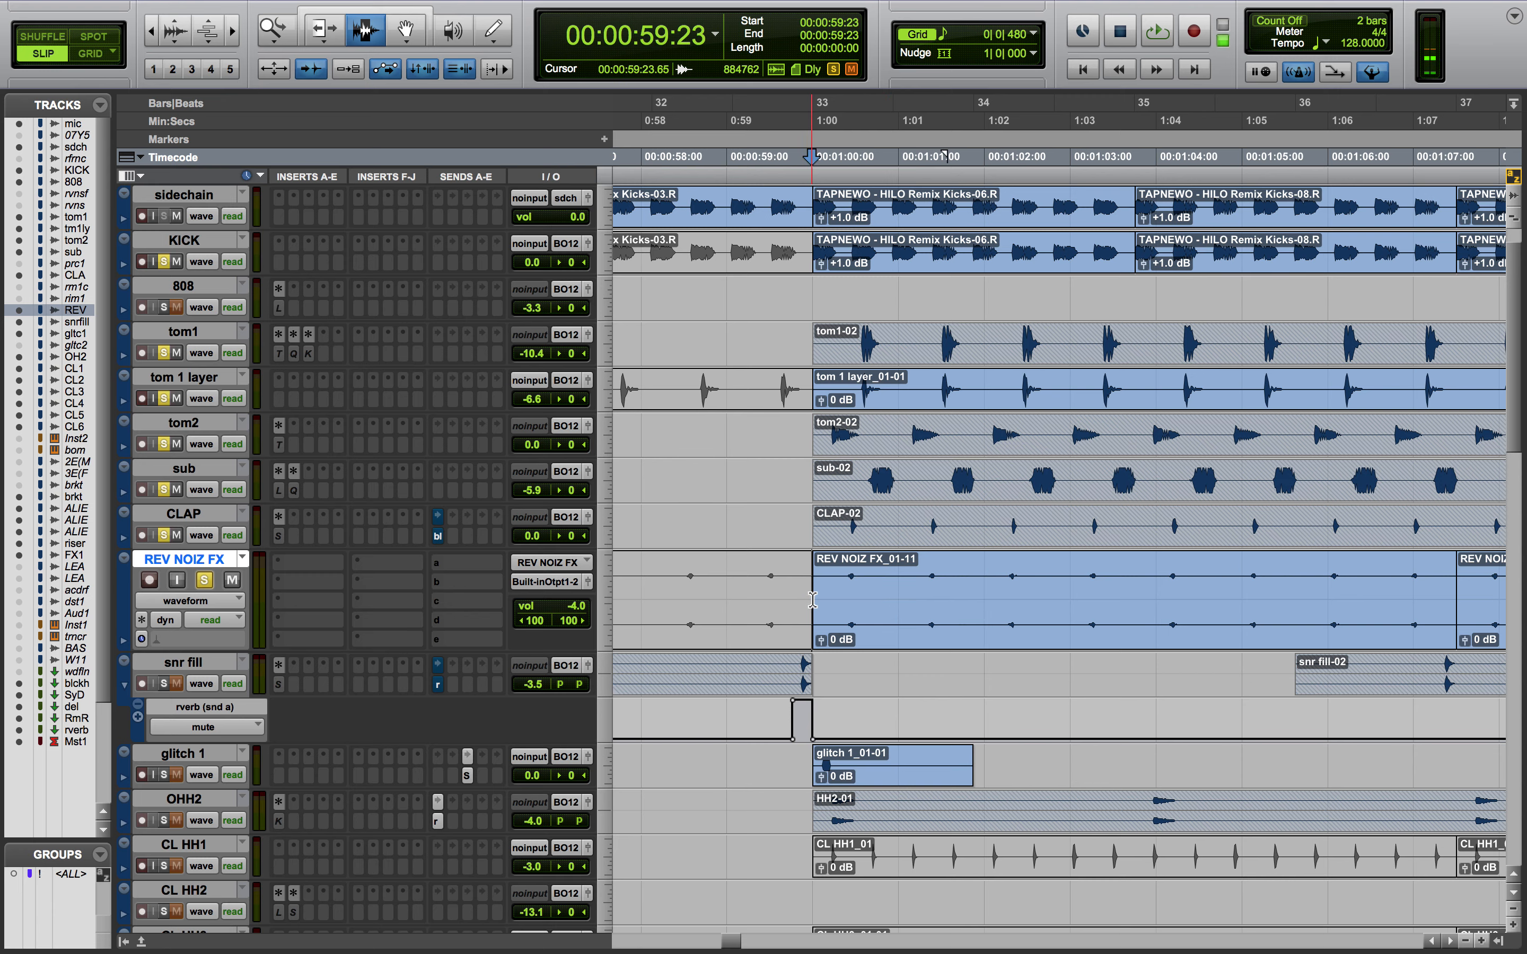
{"action": "key", "text": "space"}
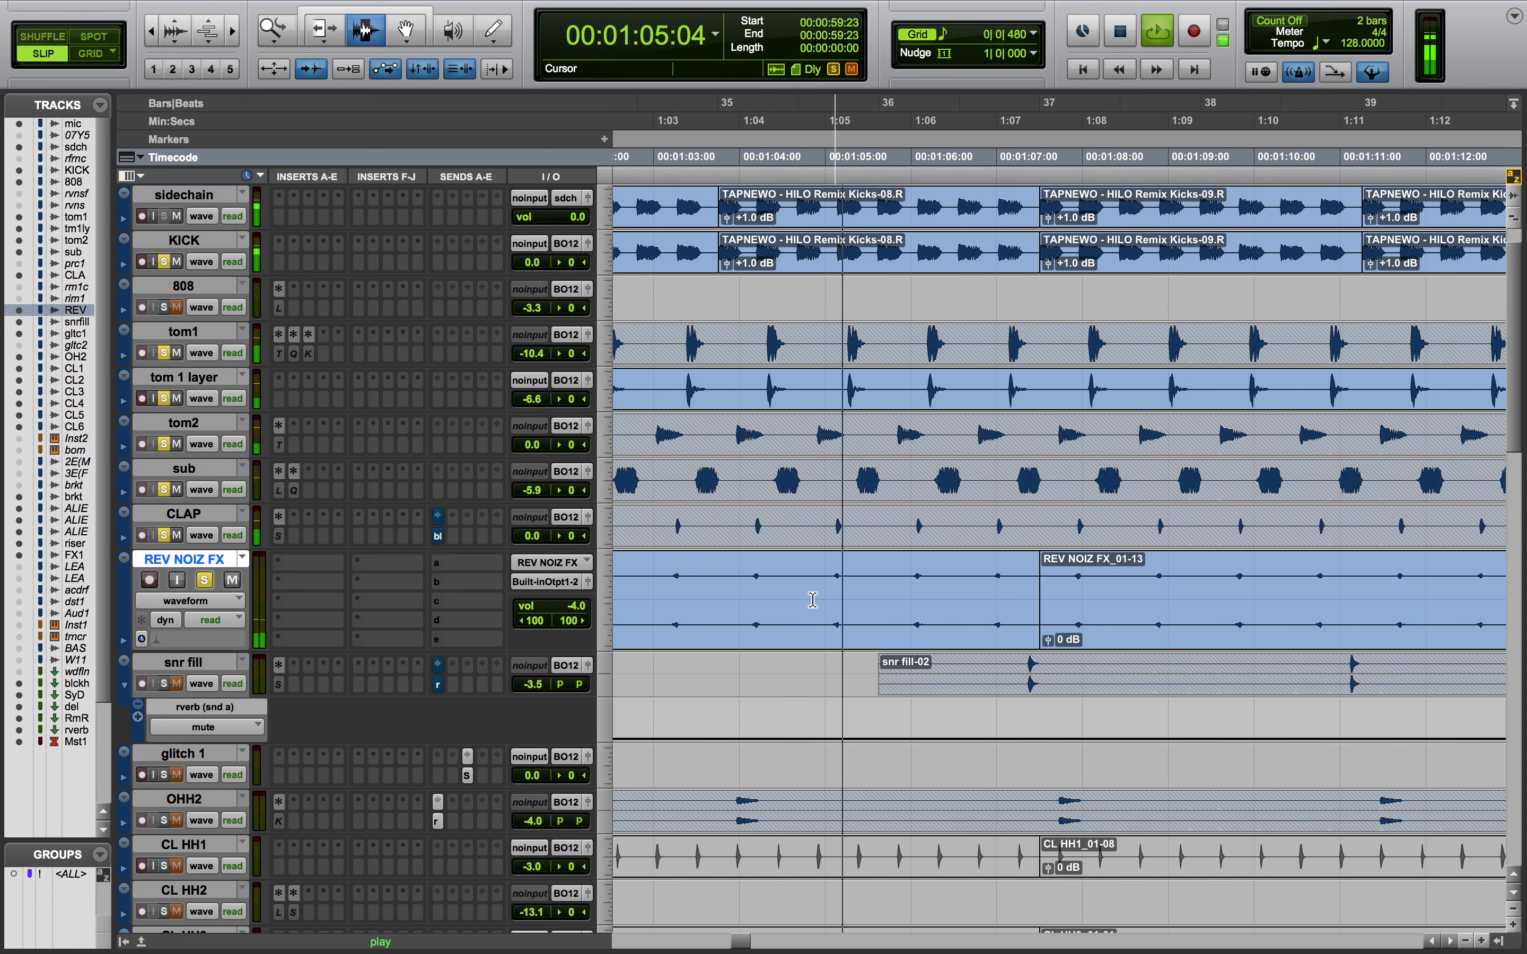
{"action": "key", "text": "space"}
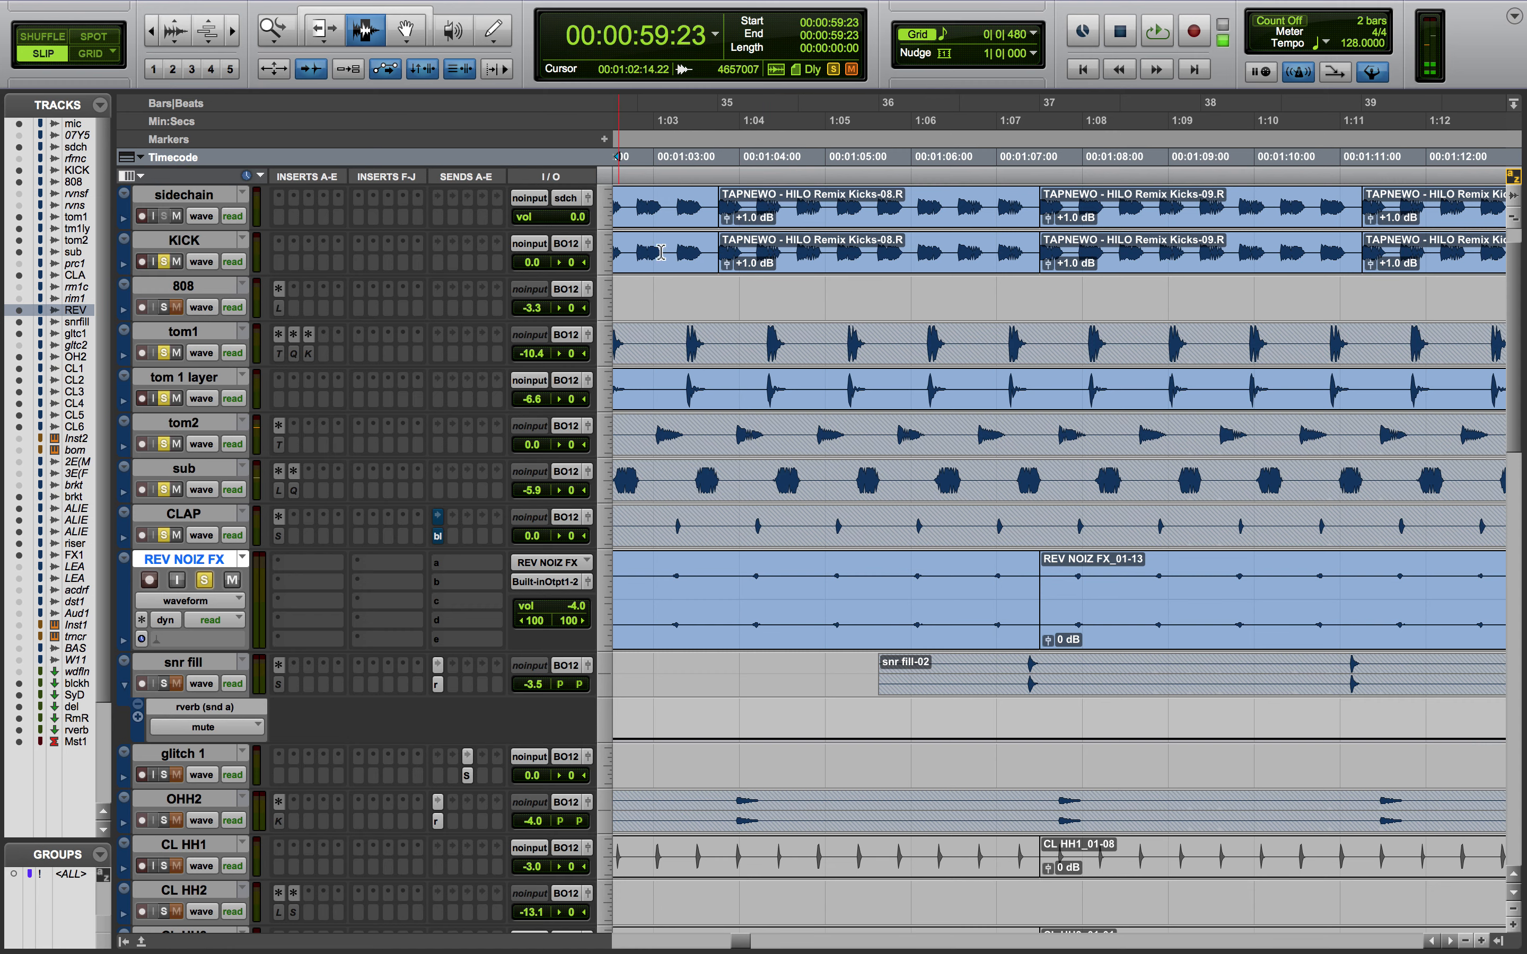
{"action": "scroll", "coordinate": [896, 586], "scroll_direction": "right", "scroll_amount": 5}
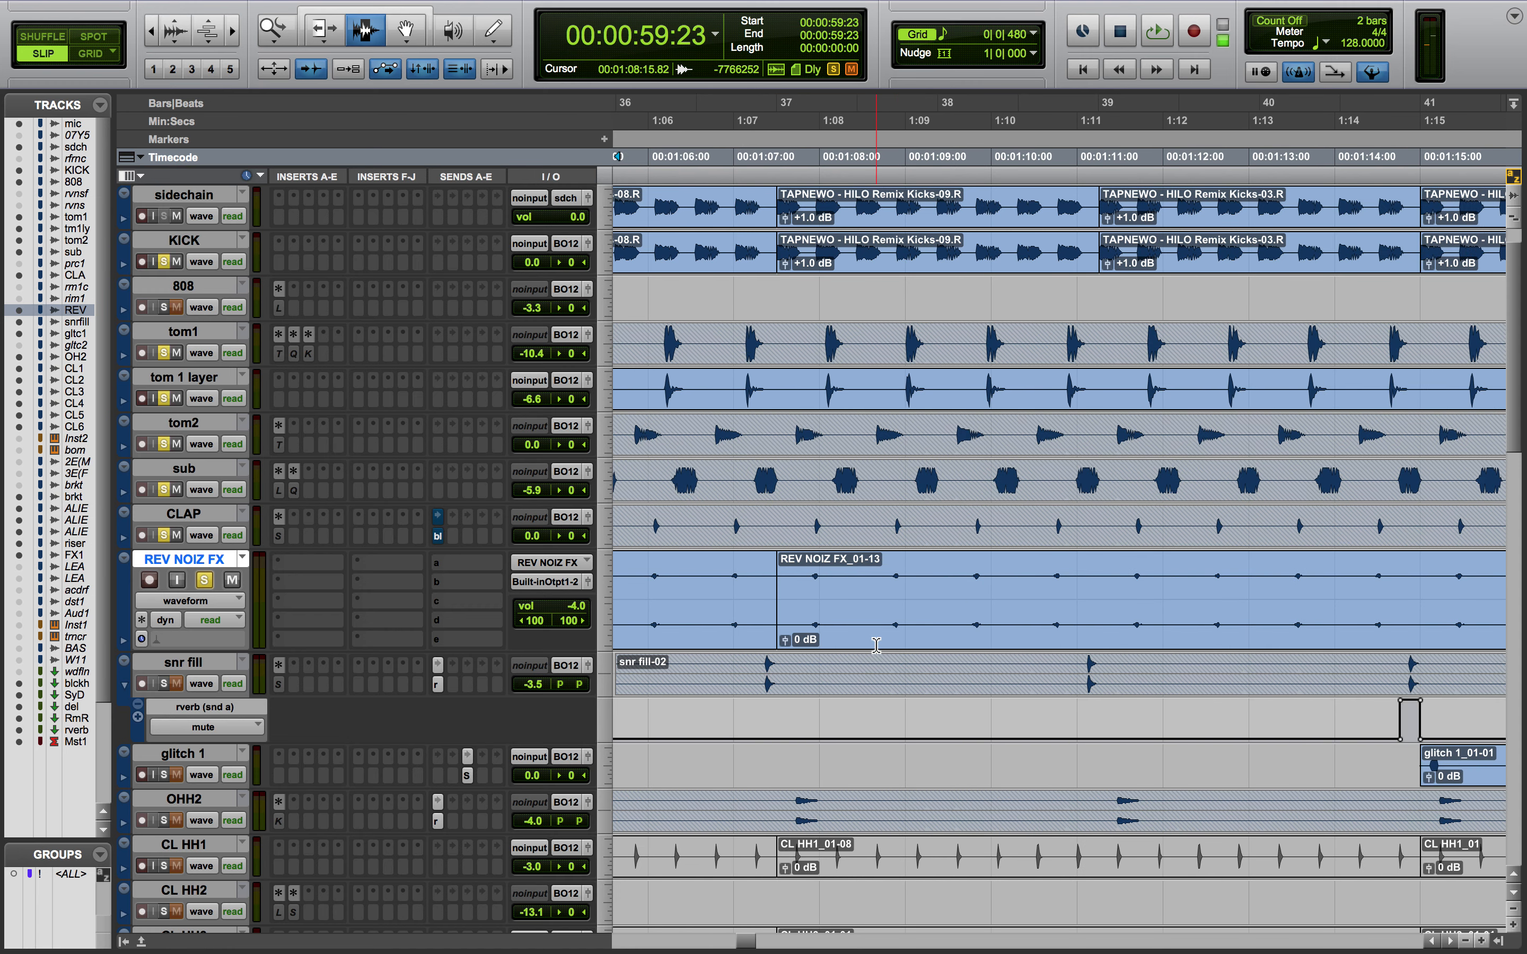
Add snr fill to the soloed tracks, play them from 00:01:13:20, just before bar 41, and stop playback
{"action": "scroll", "coordinate": [810, 628], "scroll_direction": "right", "scroll_amount": 1}
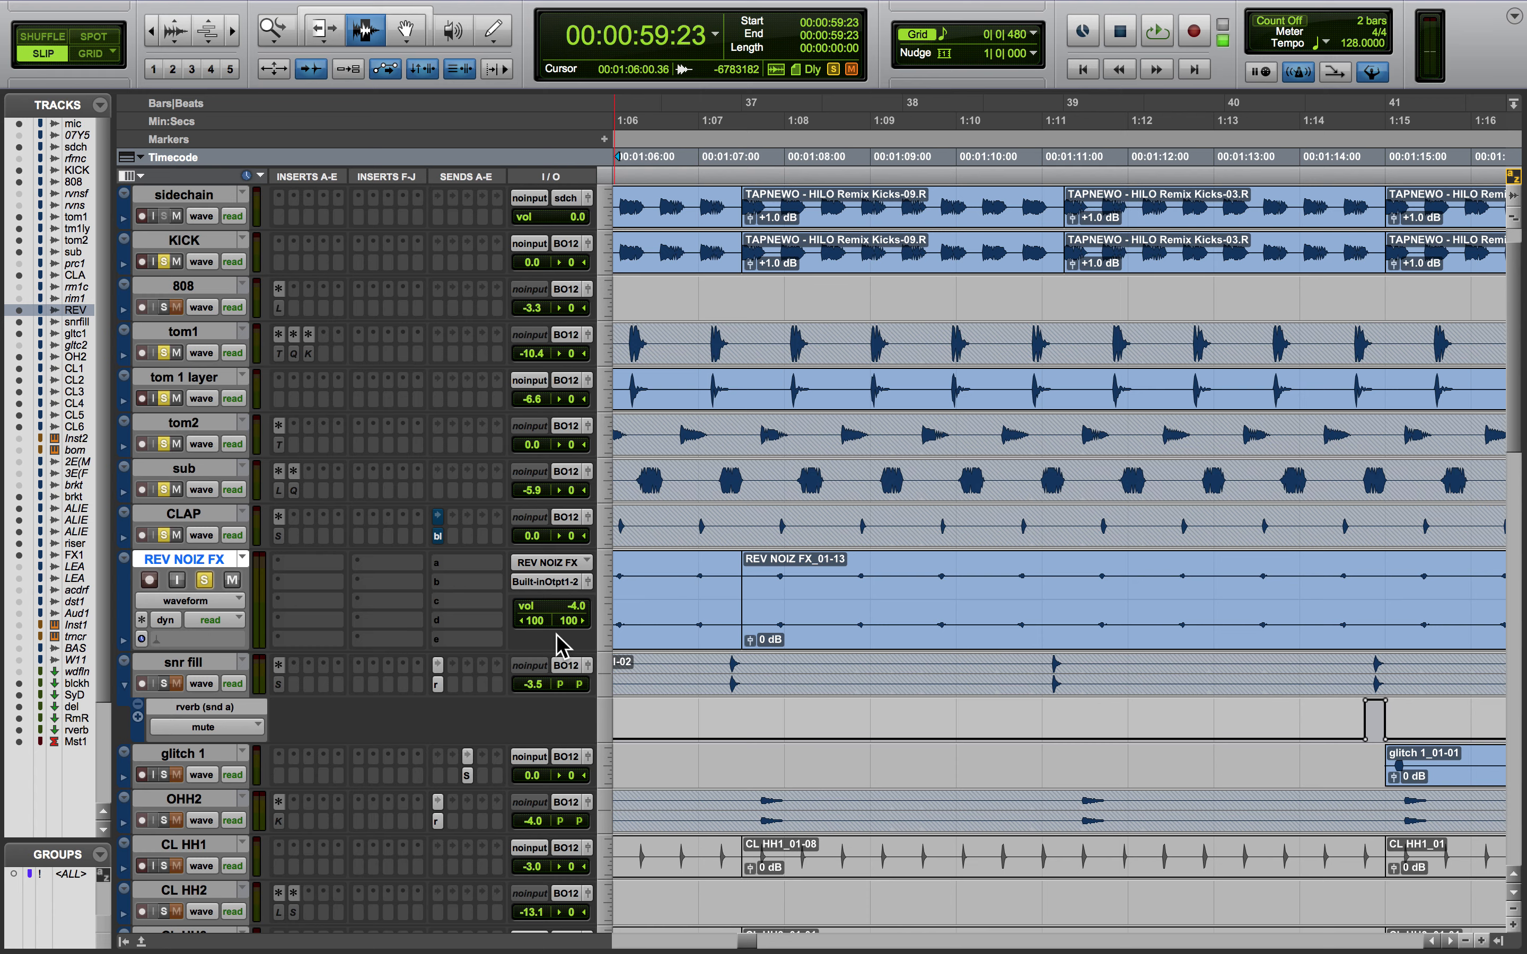
{"action": "scroll", "coordinate": [707, 719], "scroll_direction": "right", "scroll_amount": 3}
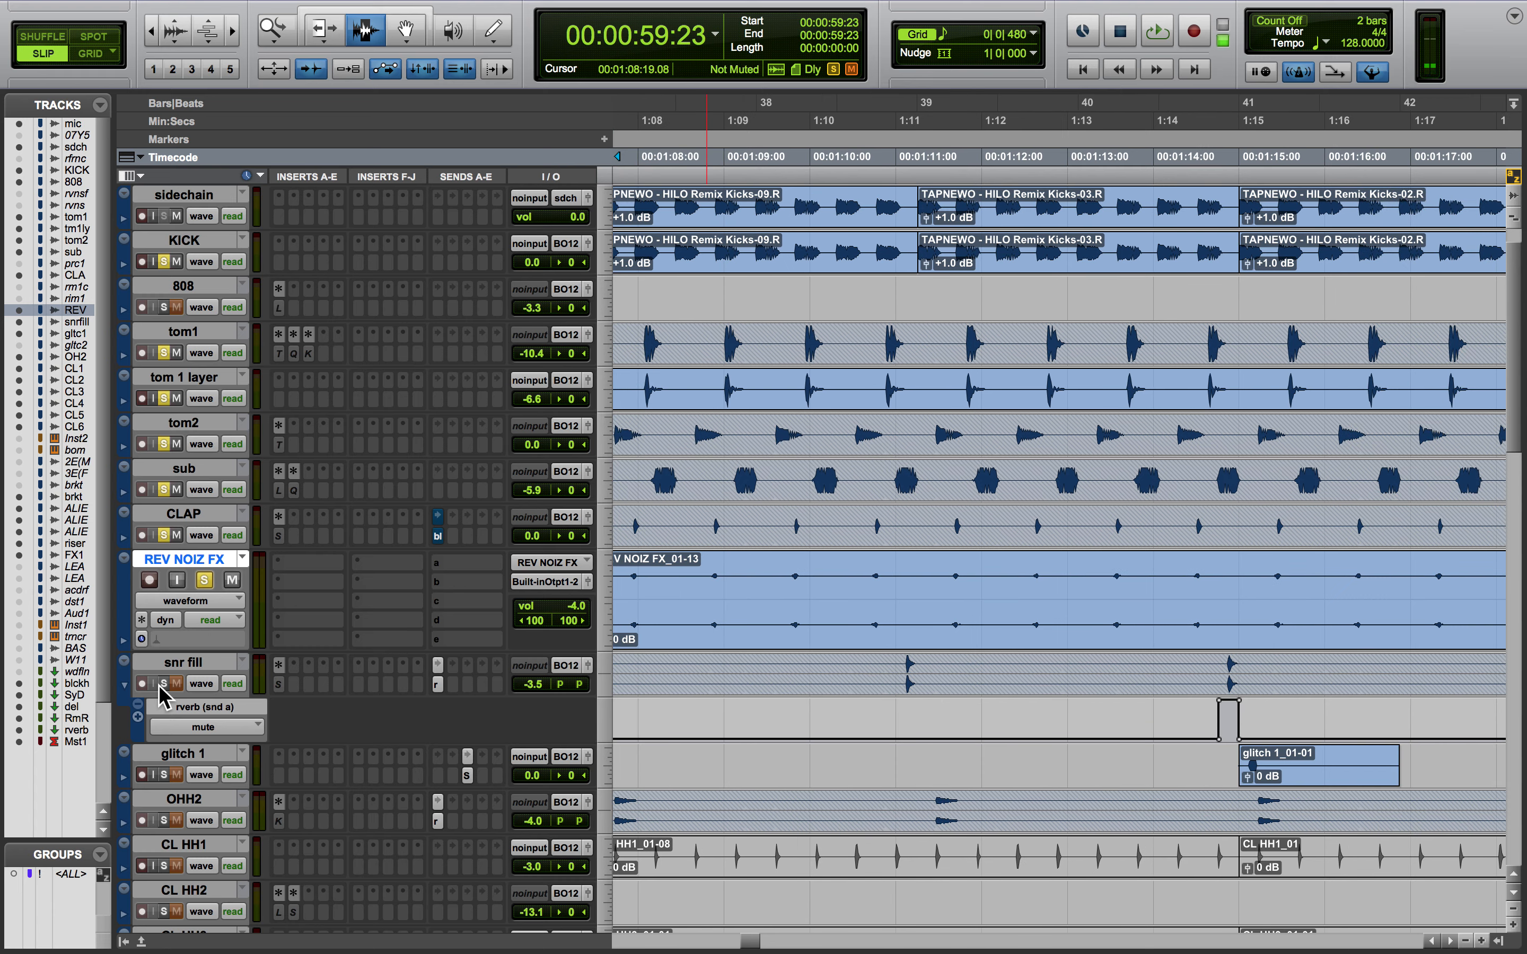
{"action": "scroll", "coordinate": [925, 702], "scroll_direction": "right", "scroll_amount": 6}
{"action": "left_click", "coordinate": [925, 703]}
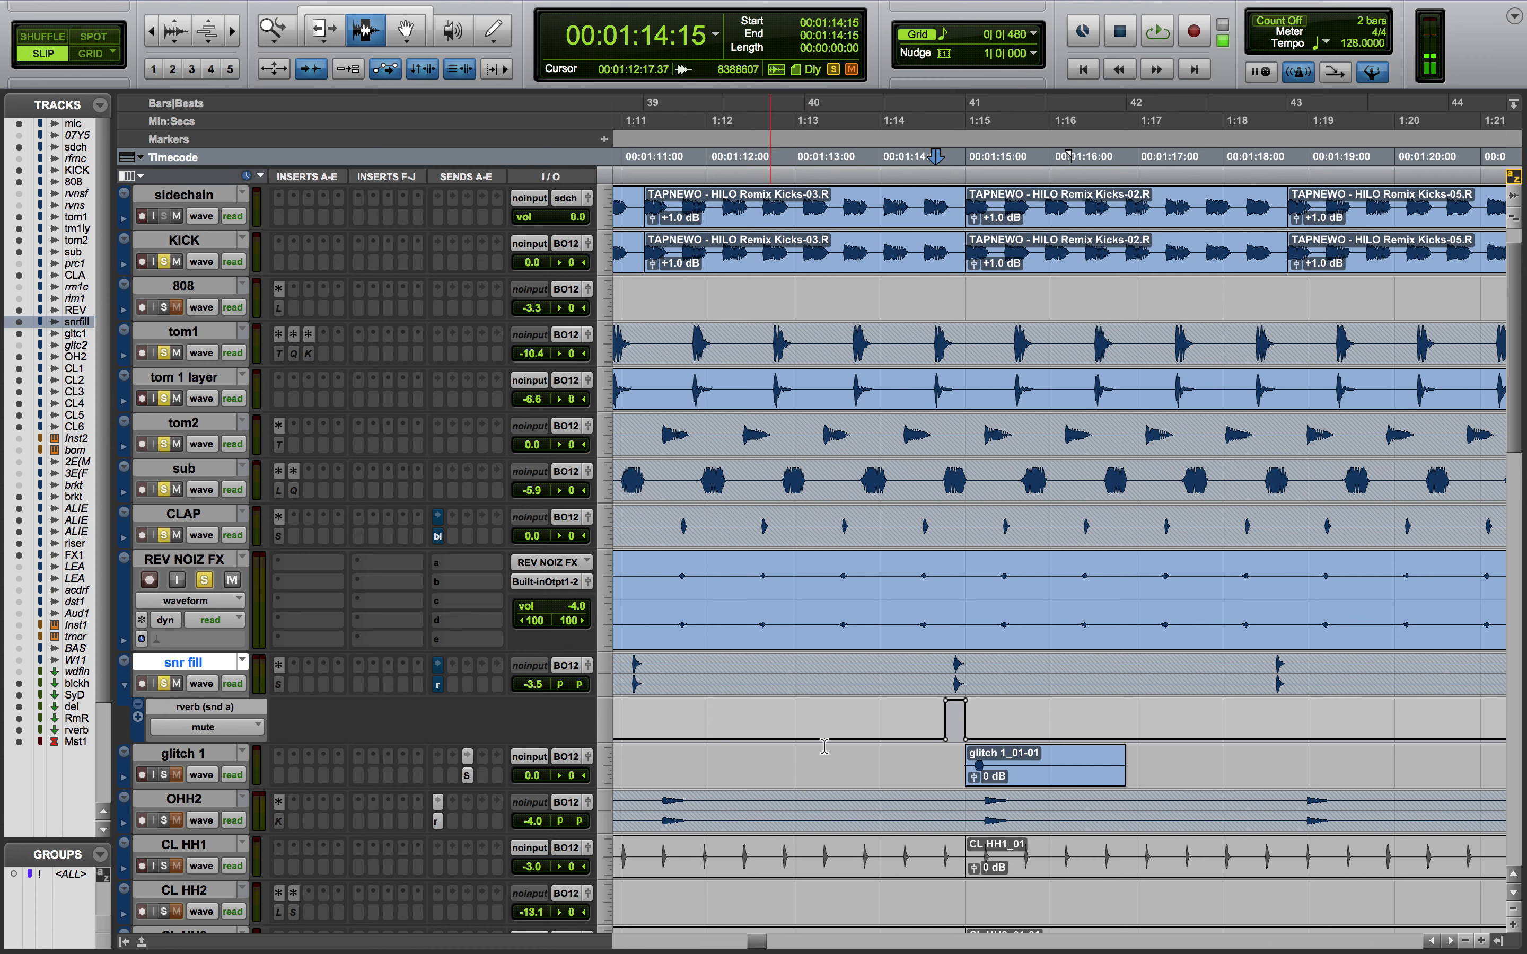
{"action": "left_click", "coordinate": [865, 702]}
{"action": "key", "text": "space"}
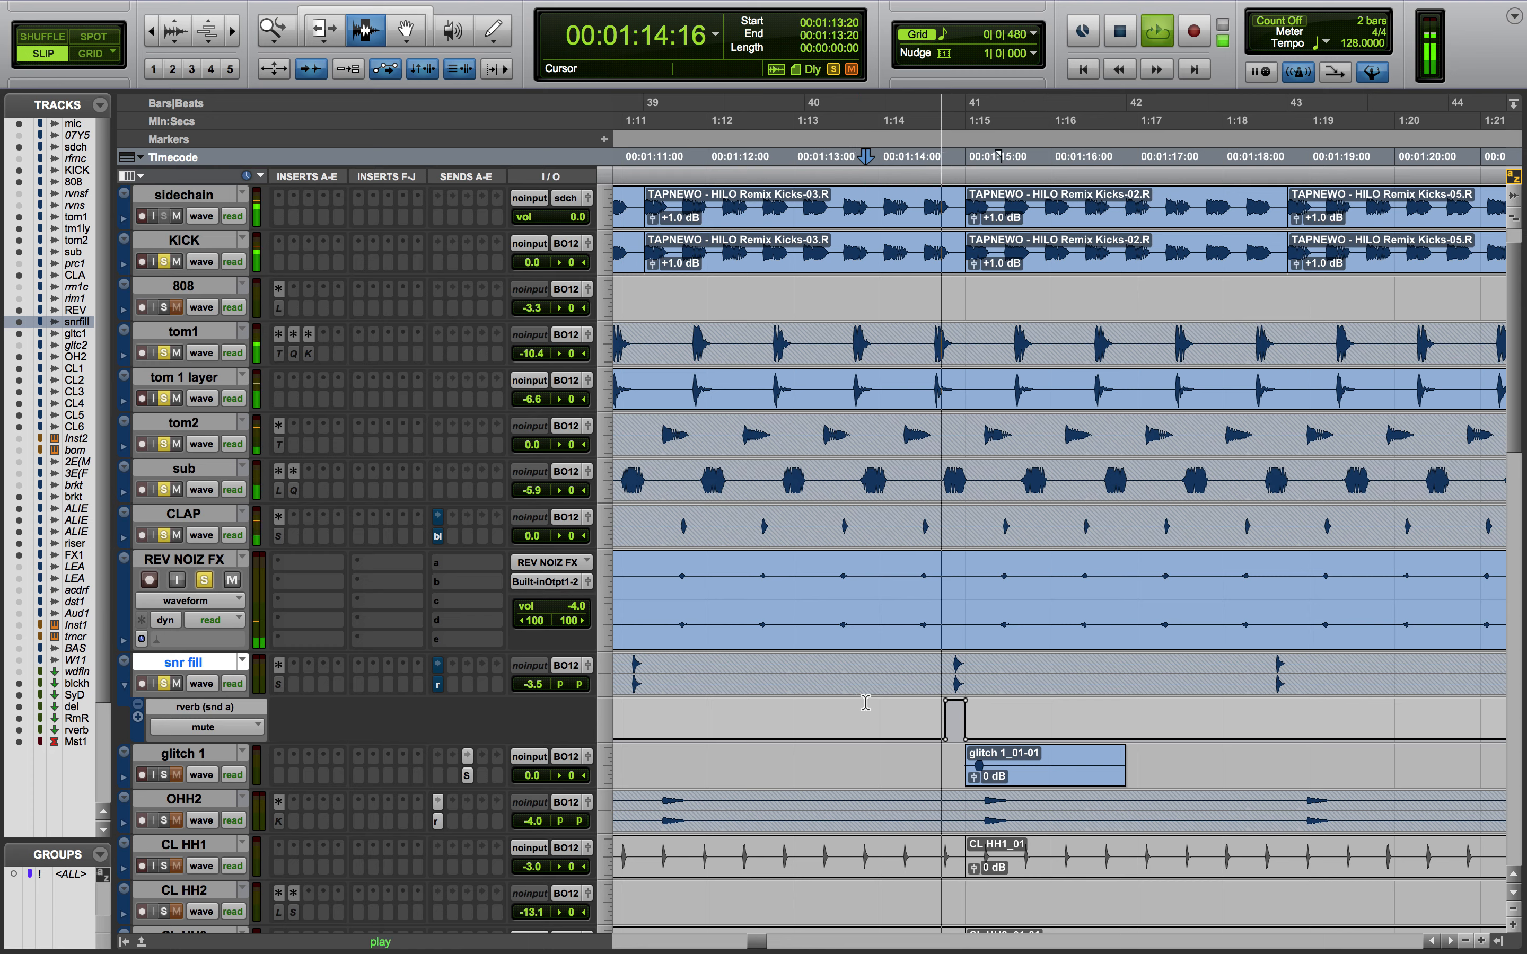
{"action": "key", "text": "space"}
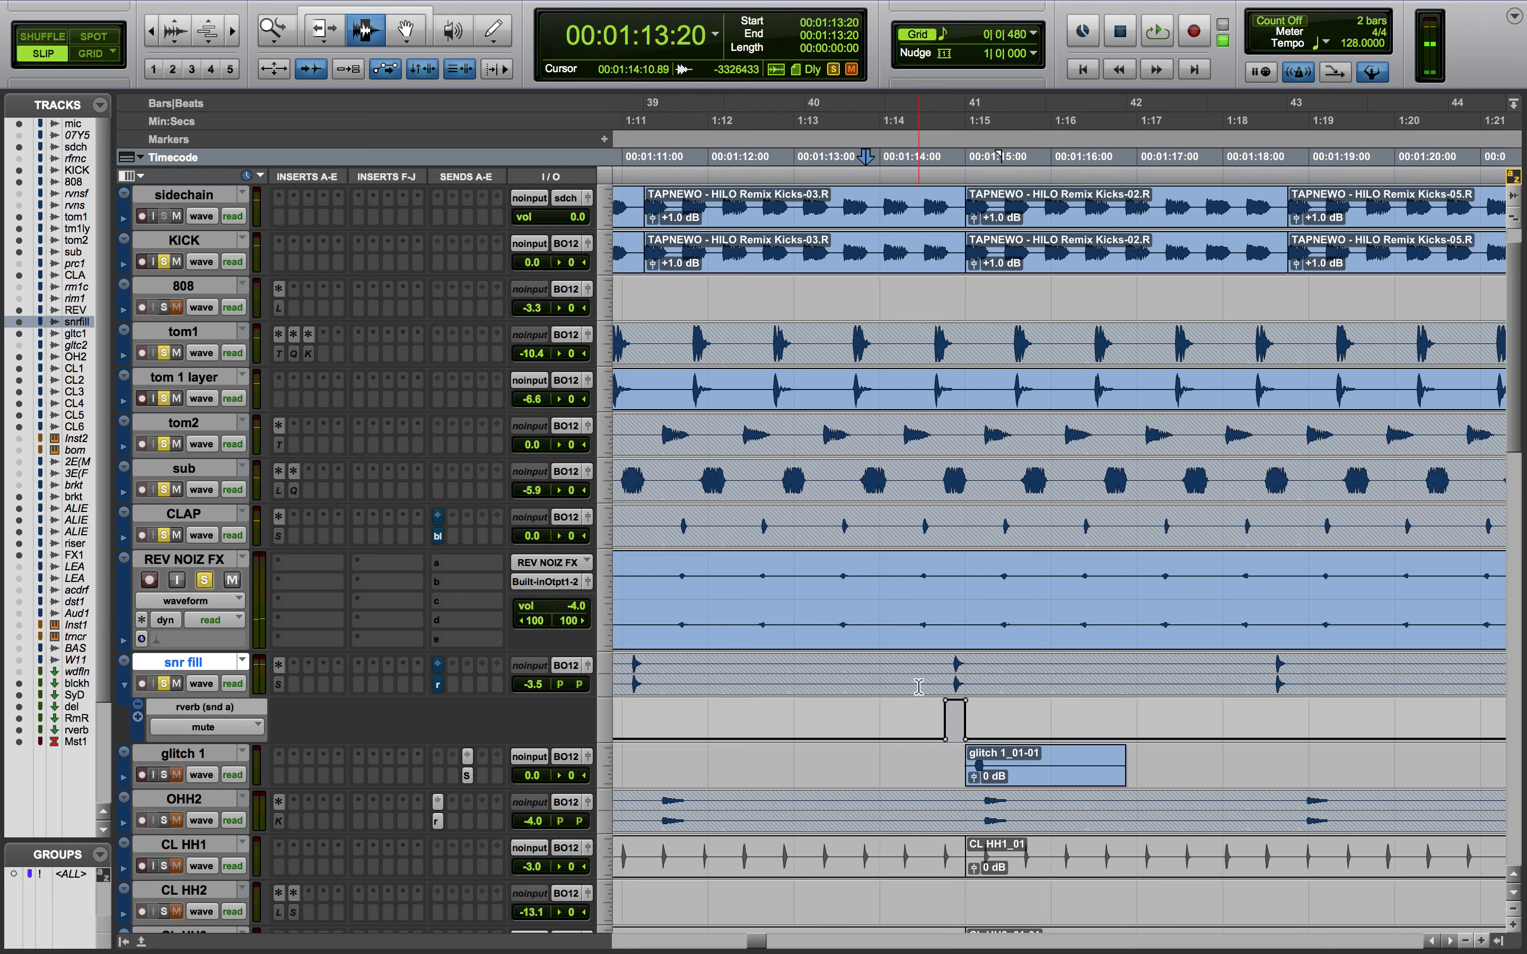
Return all tracks, including REV NOIZ FX, to one uniform medium height
{"action": "scroll", "coordinate": [922, 686], "scroll_direction": "right", "scroll_amount": 3}
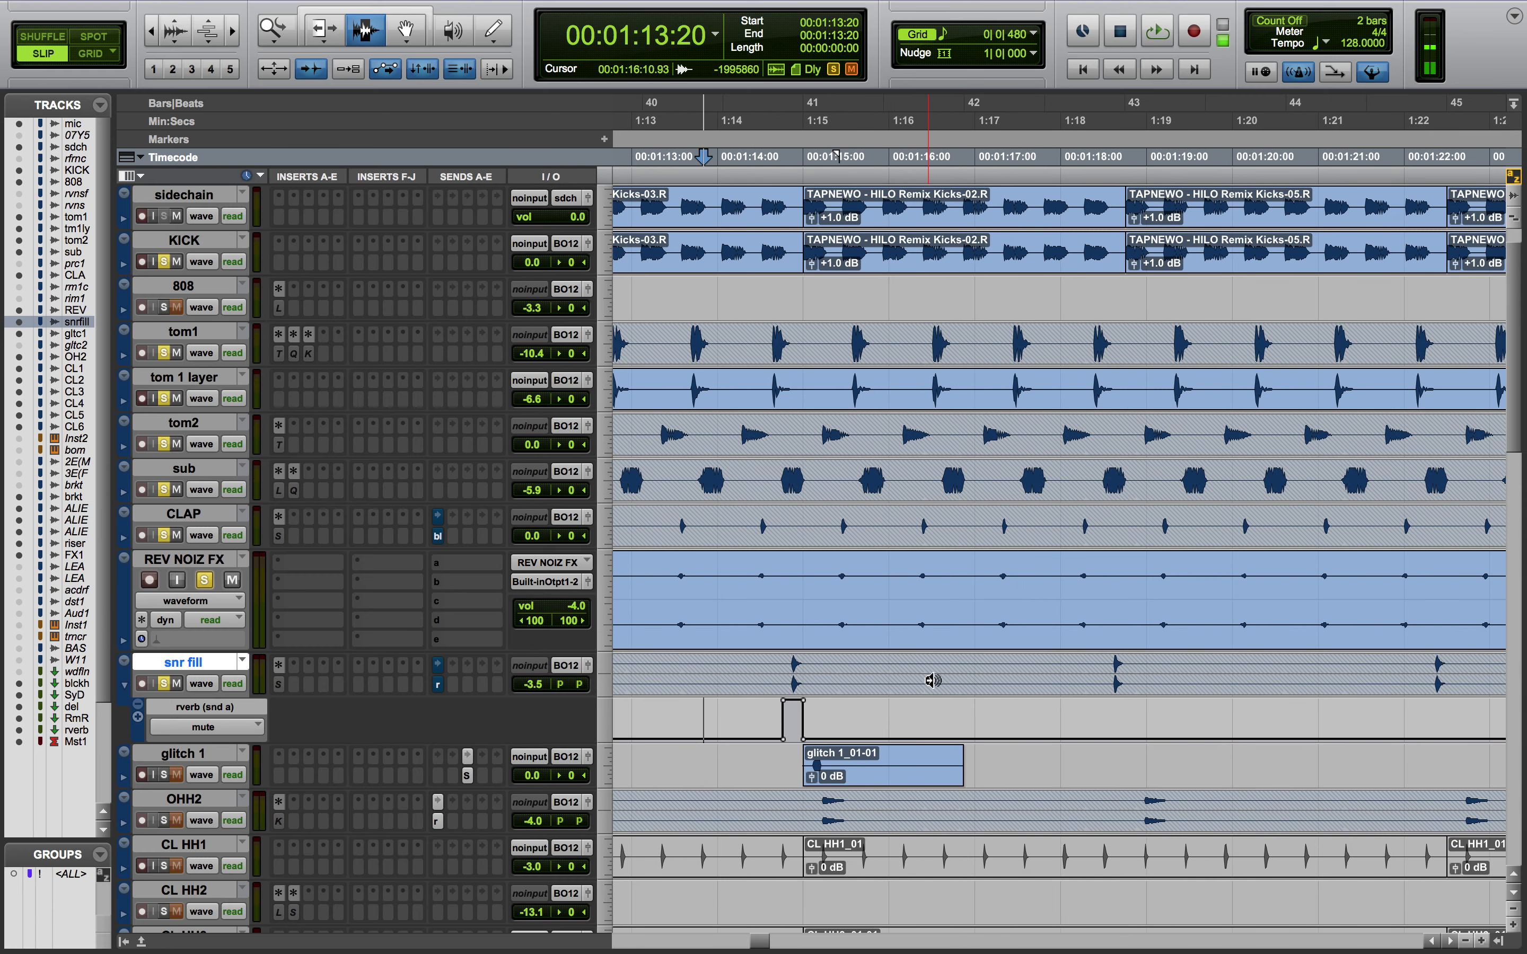
{"action": "key", "text": "ctrl+alt+Down"}
{"action": "key", "text": "ctrl+alt+Up"}
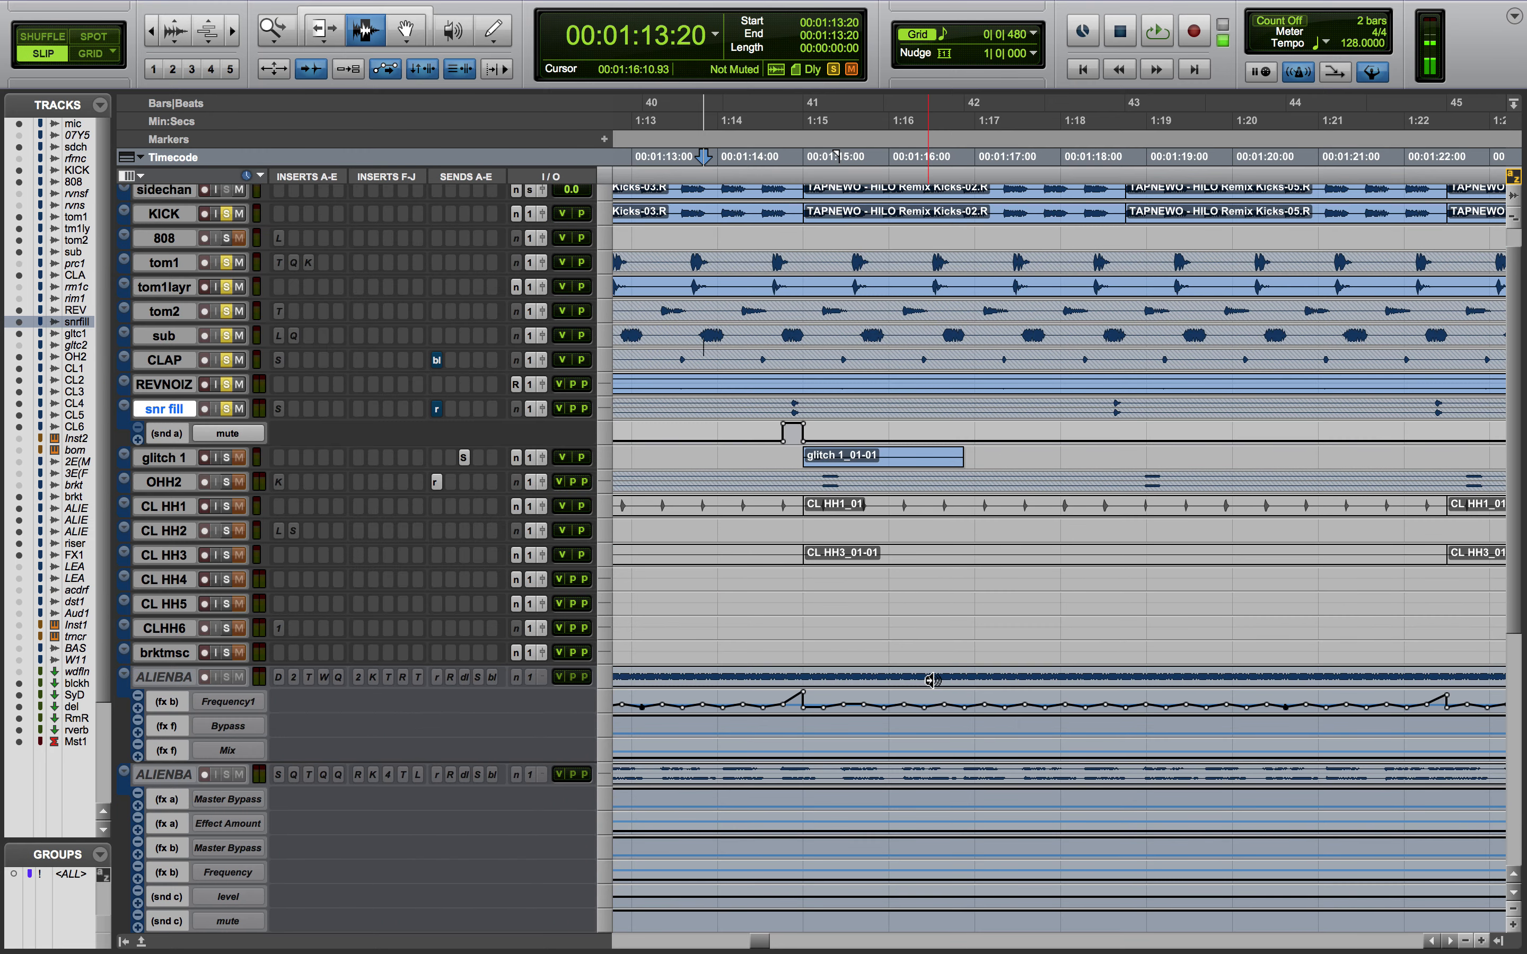
{"action": "key", "text": "ctrl+alt+Up"}
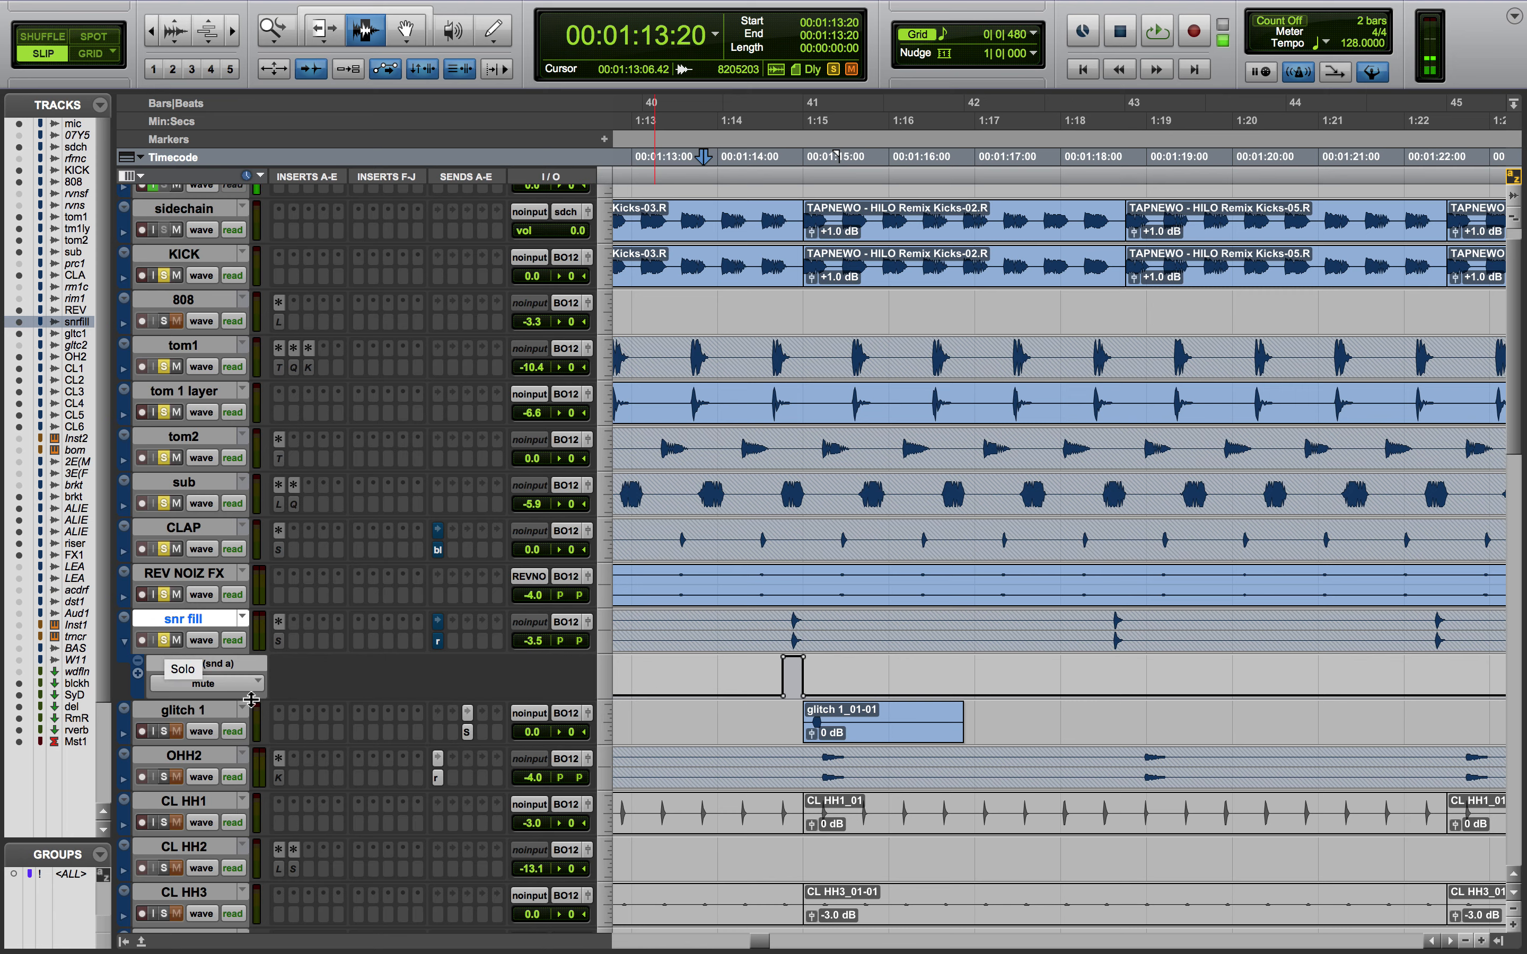
Select the hit at the start of the glitch 1 clip, then play the soloed tracks including glitch 1 from 00:01:14:08 and stop
{"action": "scroll", "coordinate": [450, 684], "scroll_direction": "down", "scroll_amount": 2}
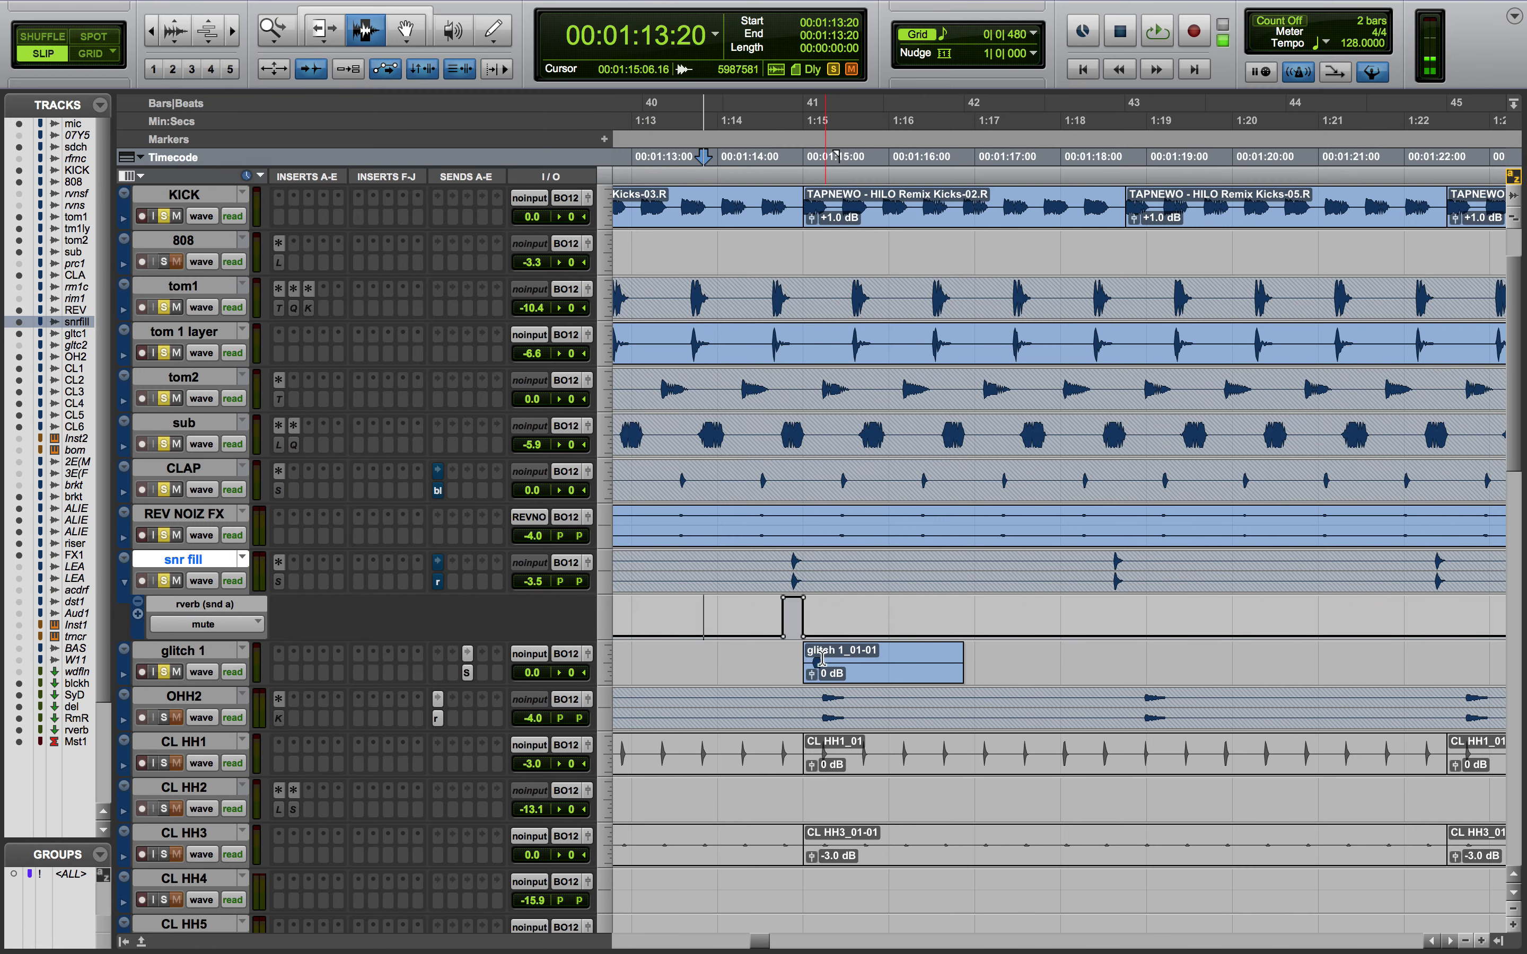
{"action": "left_click_drag", "start_coordinate": [801, 670], "coordinate": [862, 670]}
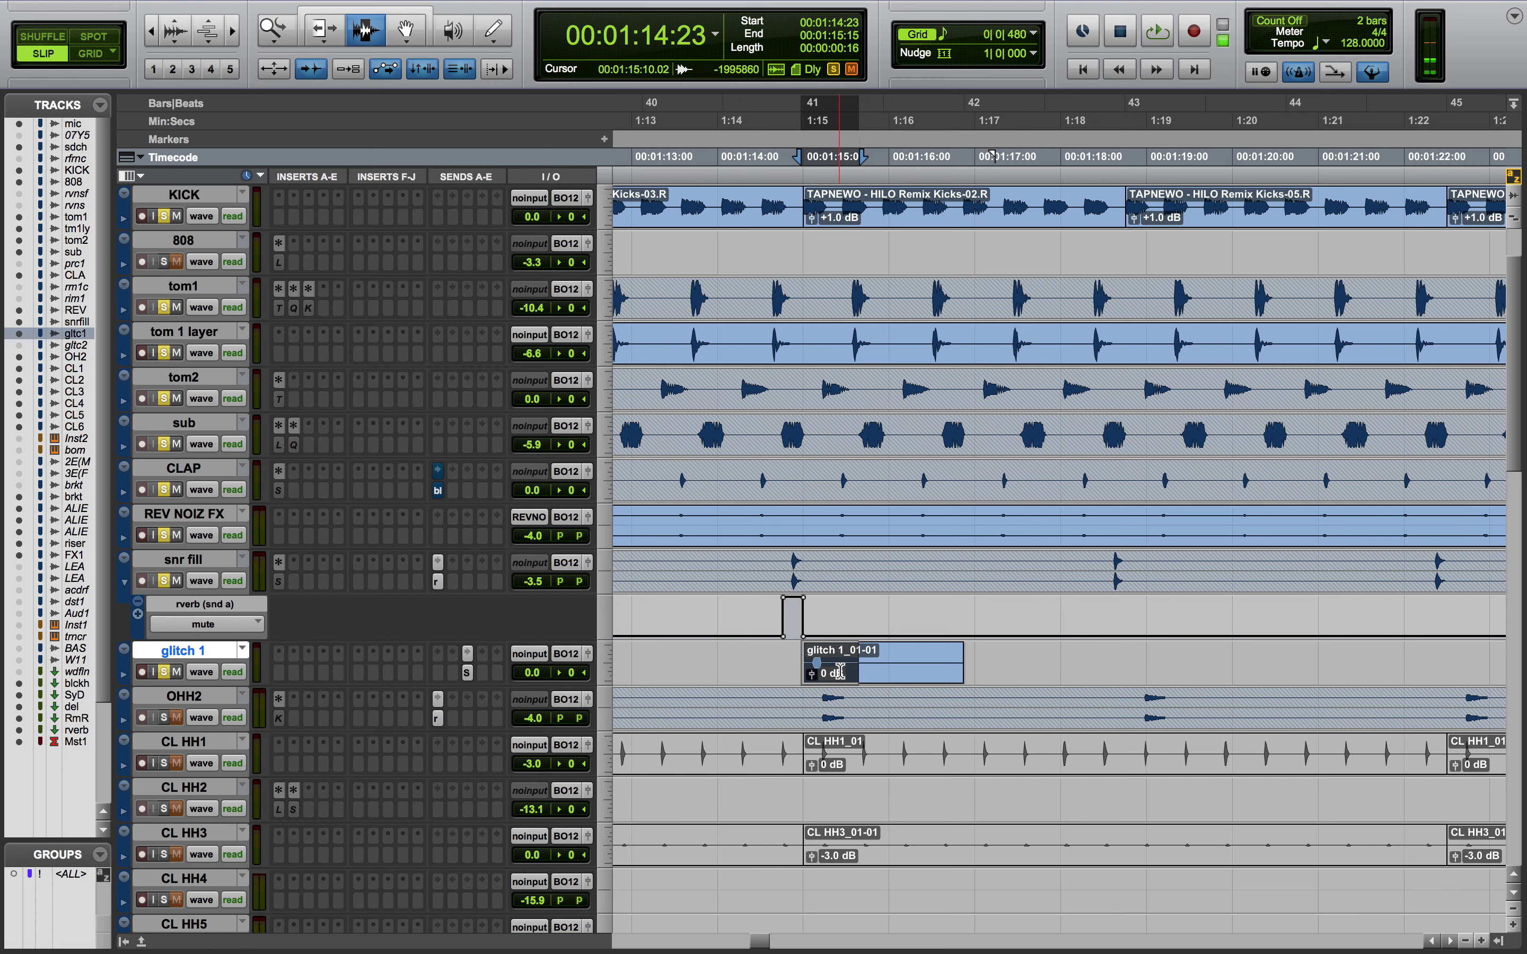
{"action": "left_click", "coordinate": [794, 667]}
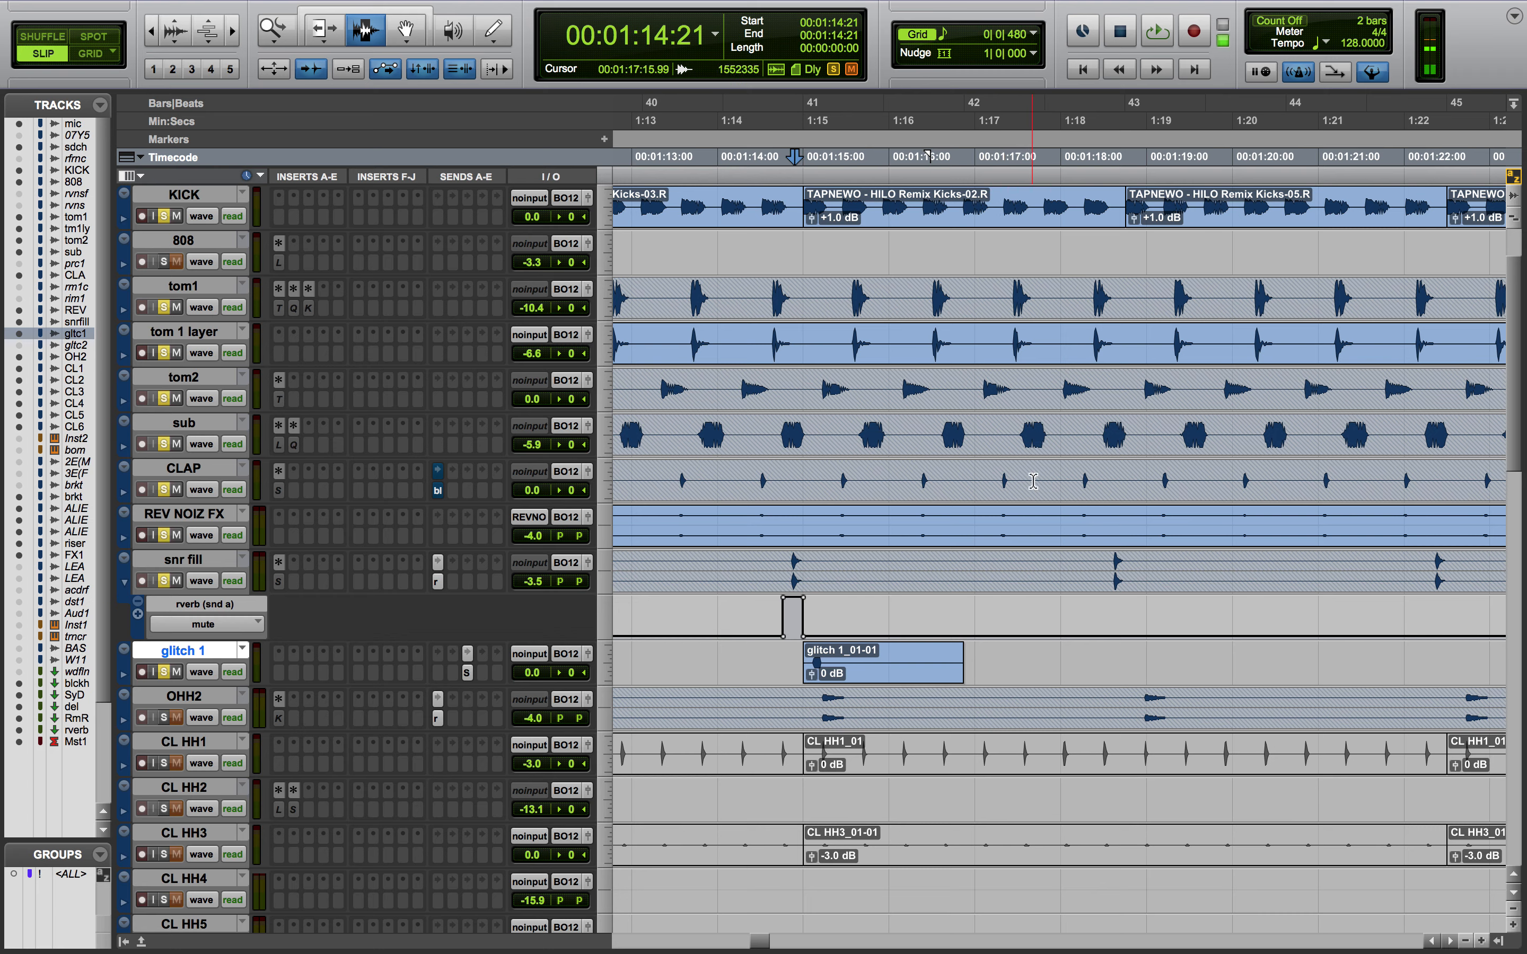
{"action": "left_click", "coordinate": [749, 666]}
{"action": "key", "text": "space"}
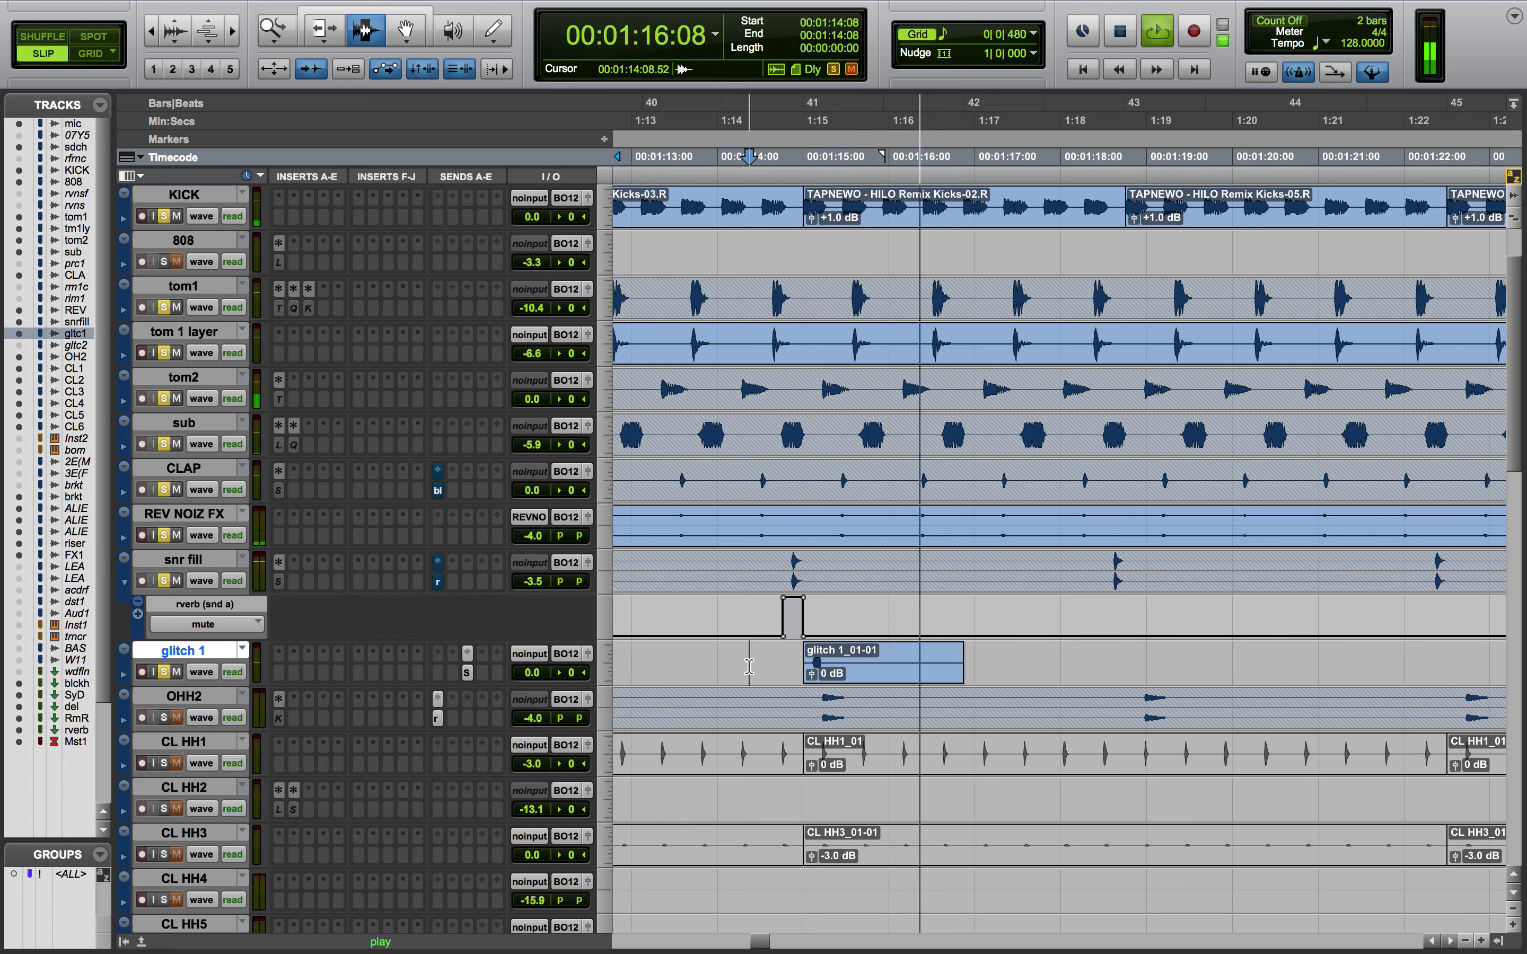
{"action": "key", "text": "space"}
Add OHH2, CL HH1, CL HH2, CL HH3, CL HH4, CL HH5 and CLHH6 to the soloed tracks
{"action": "scroll", "coordinate": [781, 676], "scroll_direction": "right", "scroll_amount": 10}
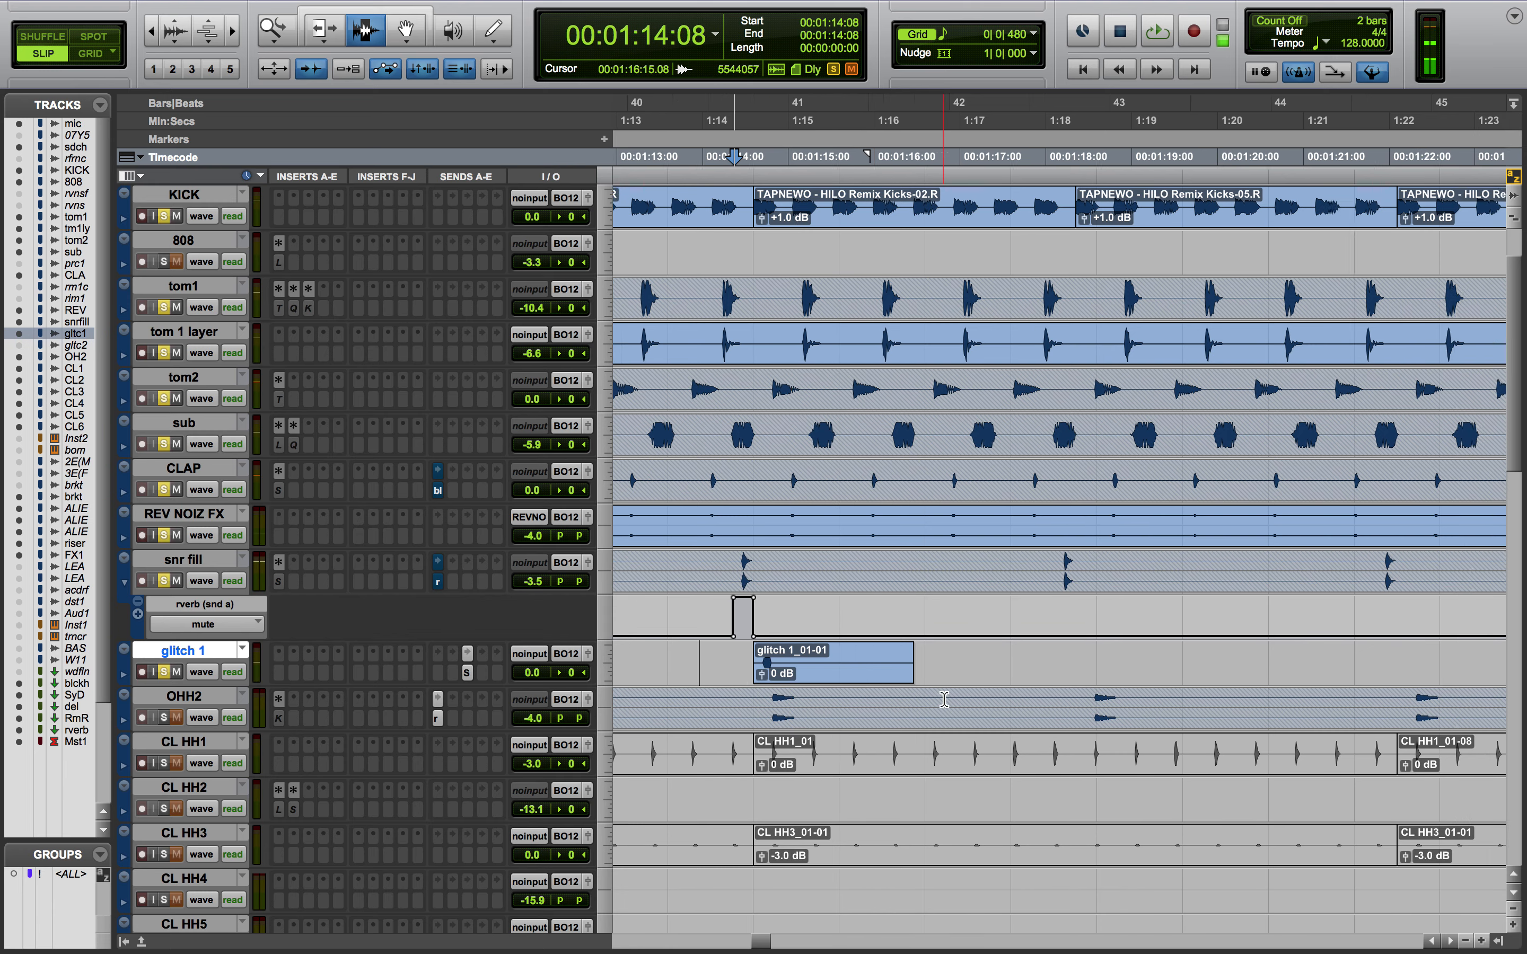
{"action": "scroll", "coordinate": [945, 699], "scroll_direction": "right", "scroll_amount": 5}
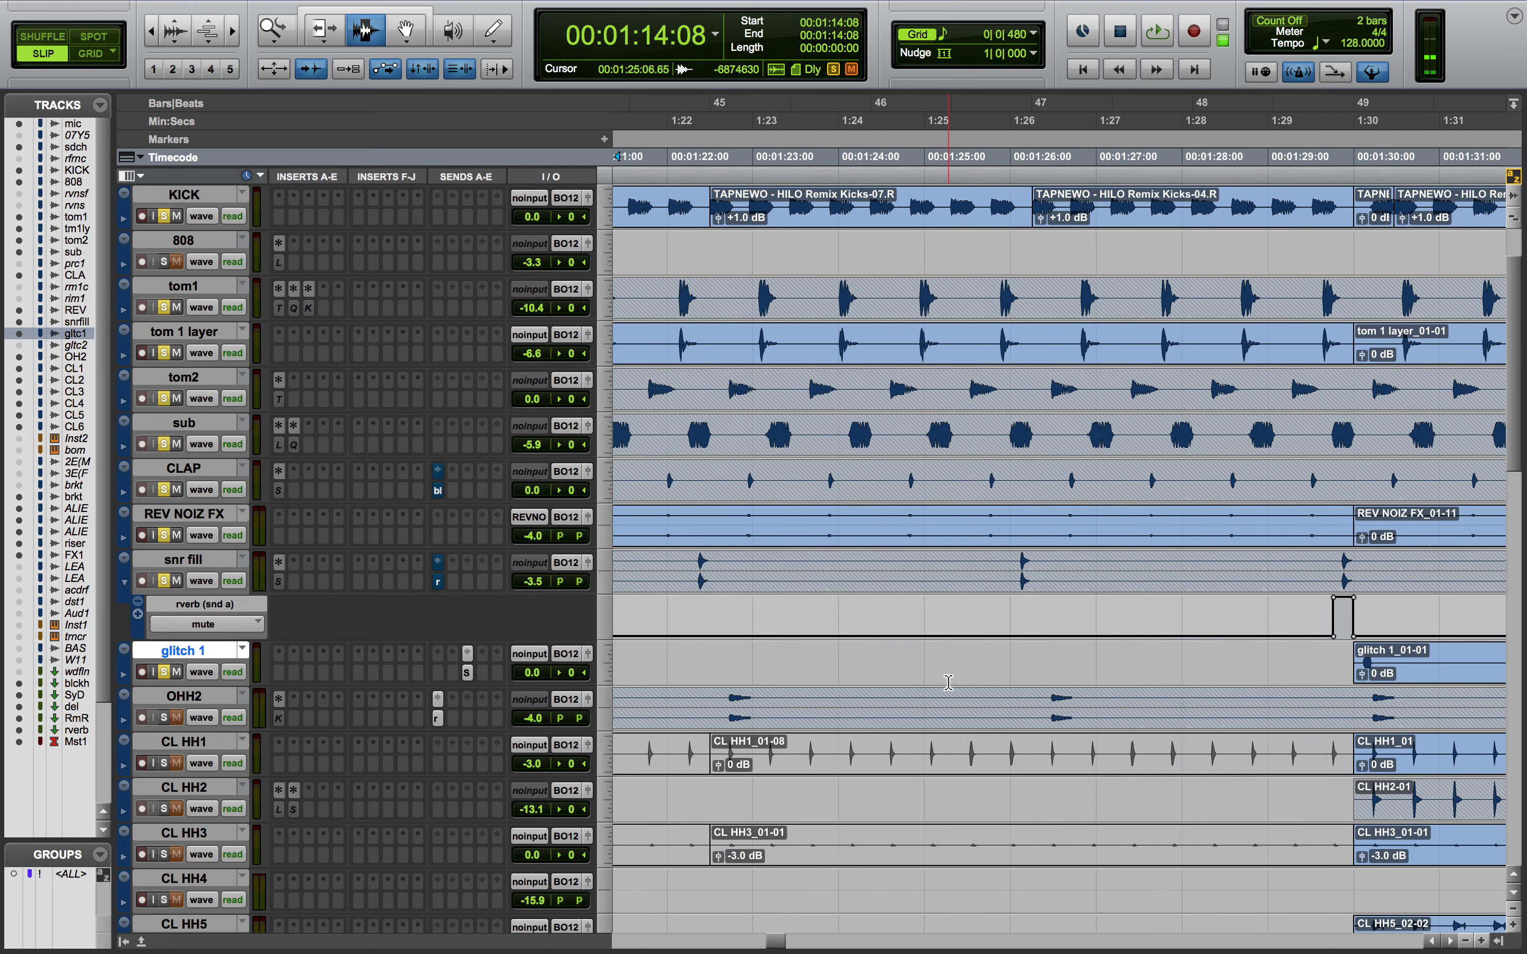
{"action": "key", "text": "alt+a"}
{"action": "scroll", "coordinate": [587, 730], "scroll_direction": "down", "scroll_amount": 6}
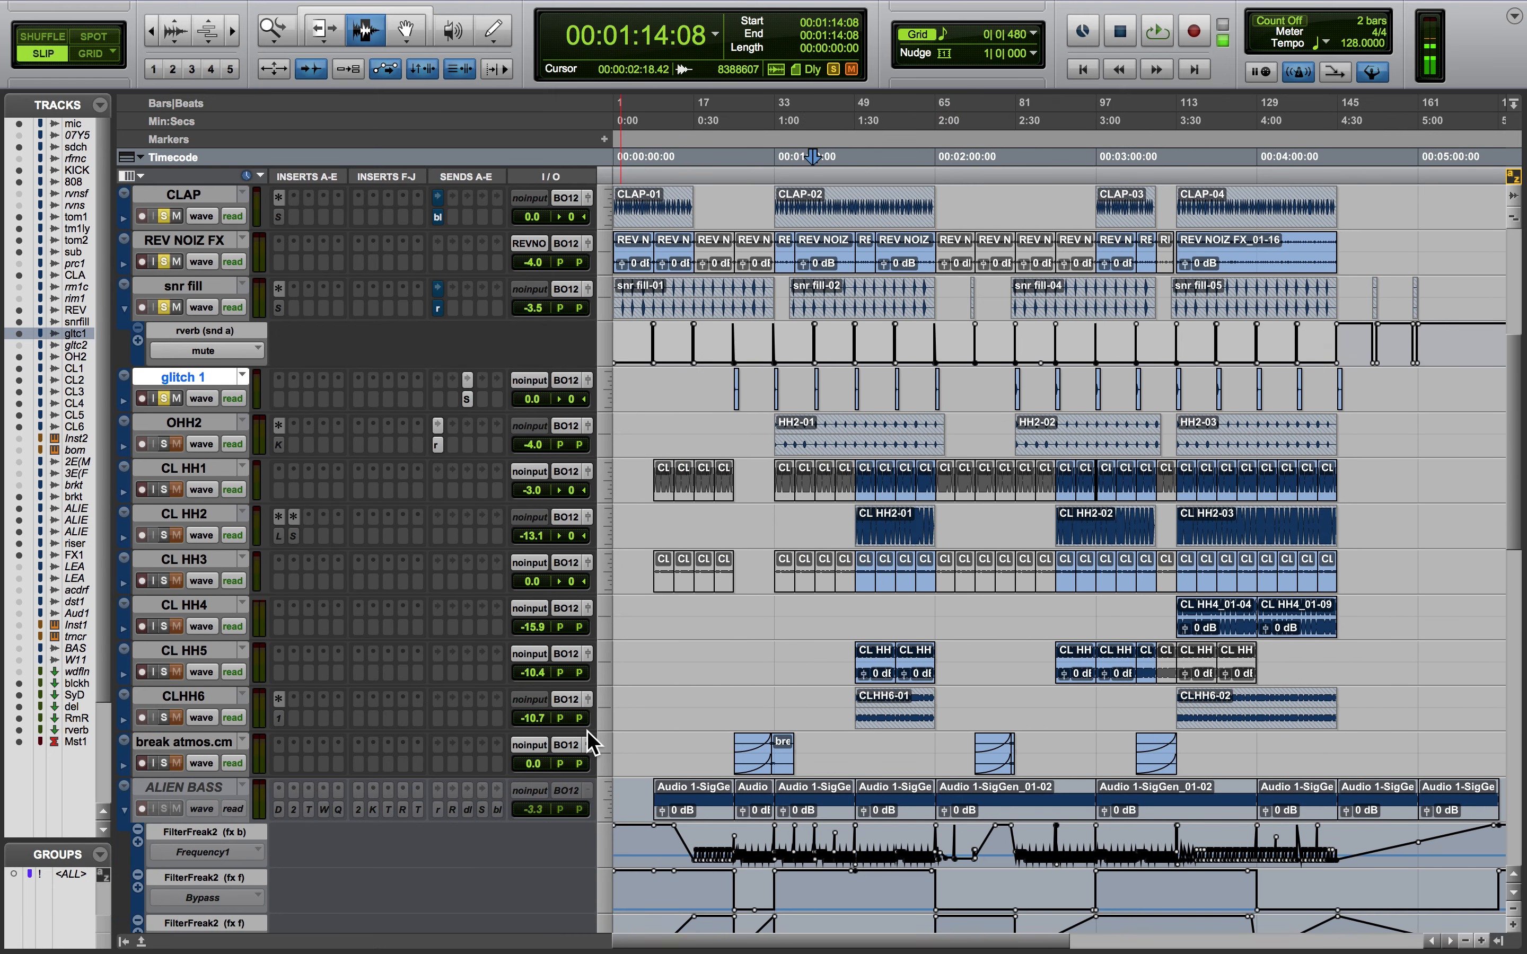
{"action": "left_click", "coordinate": [164, 443]}
{"action": "left_click", "coordinate": [163, 490]}
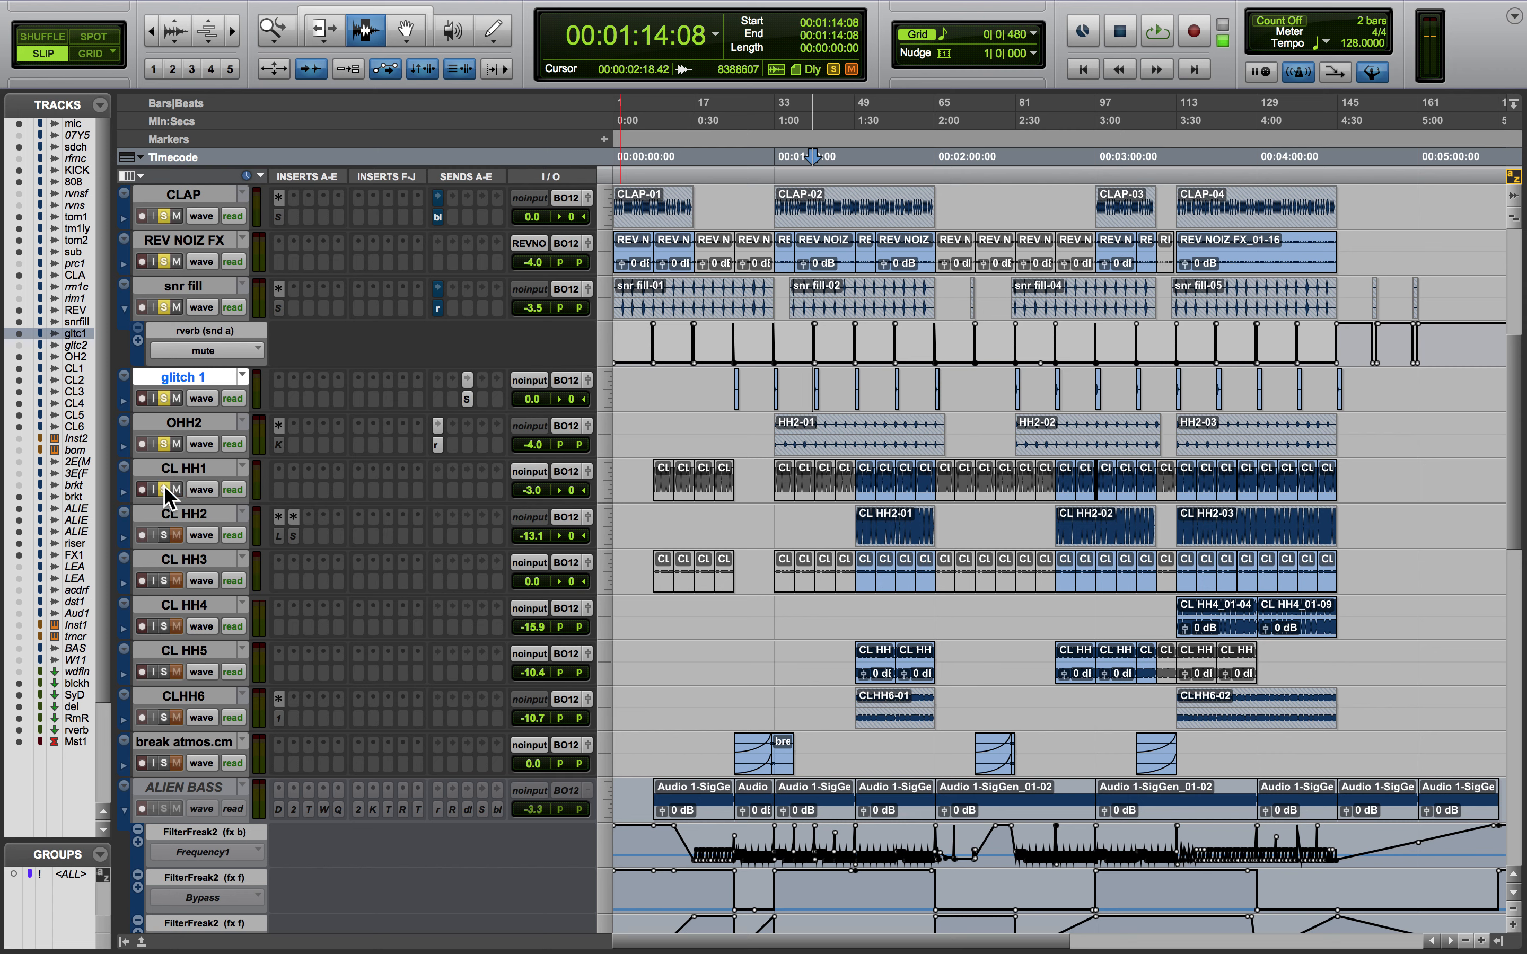
{"action": "left_click", "coordinate": [163, 536]}
{"action": "left_click", "coordinate": [163, 581]}
{"action": "left_click", "coordinate": [163, 626]}
{"action": "left_click", "coordinate": [163, 672]}
{"action": "left_click", "coordinate": [164, 718]}
Play the soloed drums and hi-hats from 00:03:29:03, just before bar 113, then stop playback
{"action": "scroll", "coordinate": [1017, 642], "scroll_direction": "right", "scroll_amount": 3}
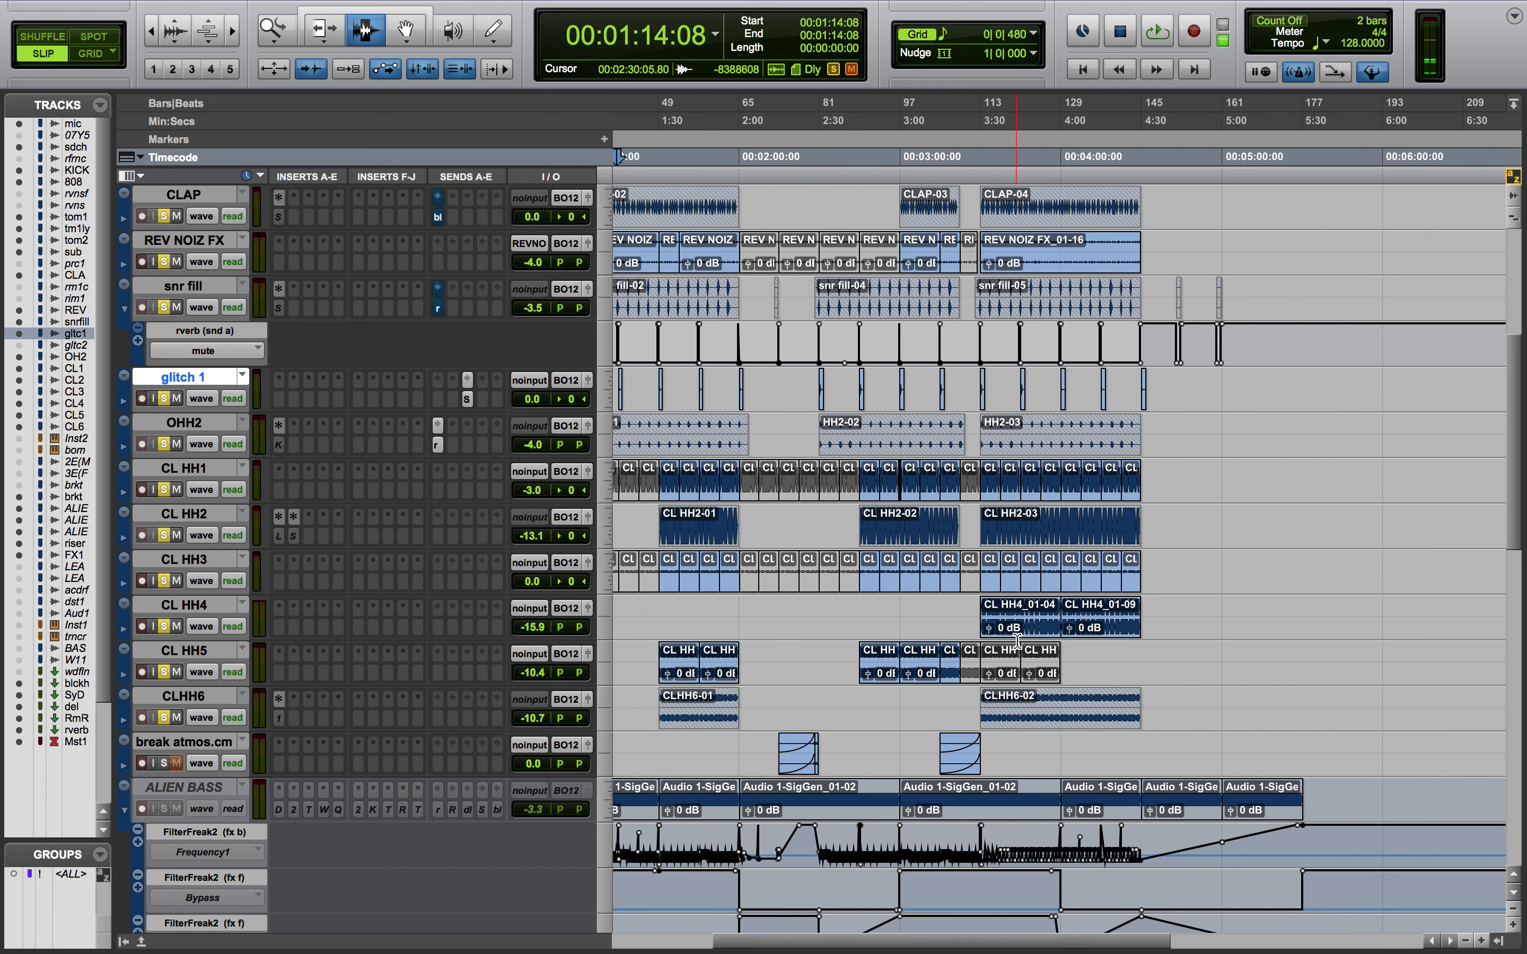
{"action": "left_click", "coordinate": [977, 623]}
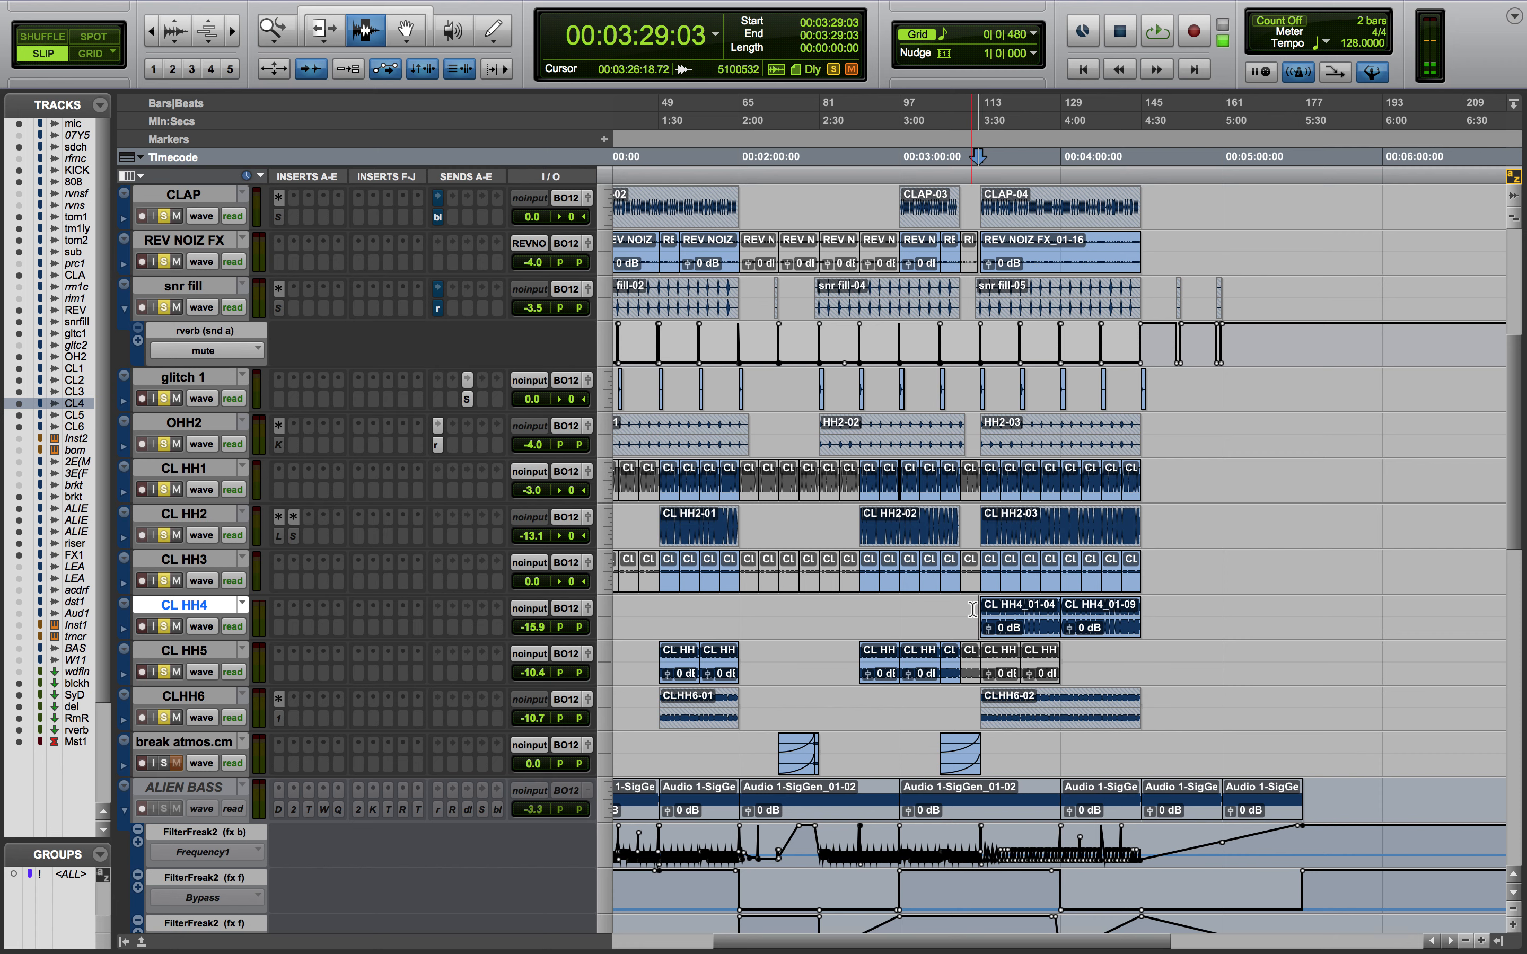
{"action": "key", "text": "space"}
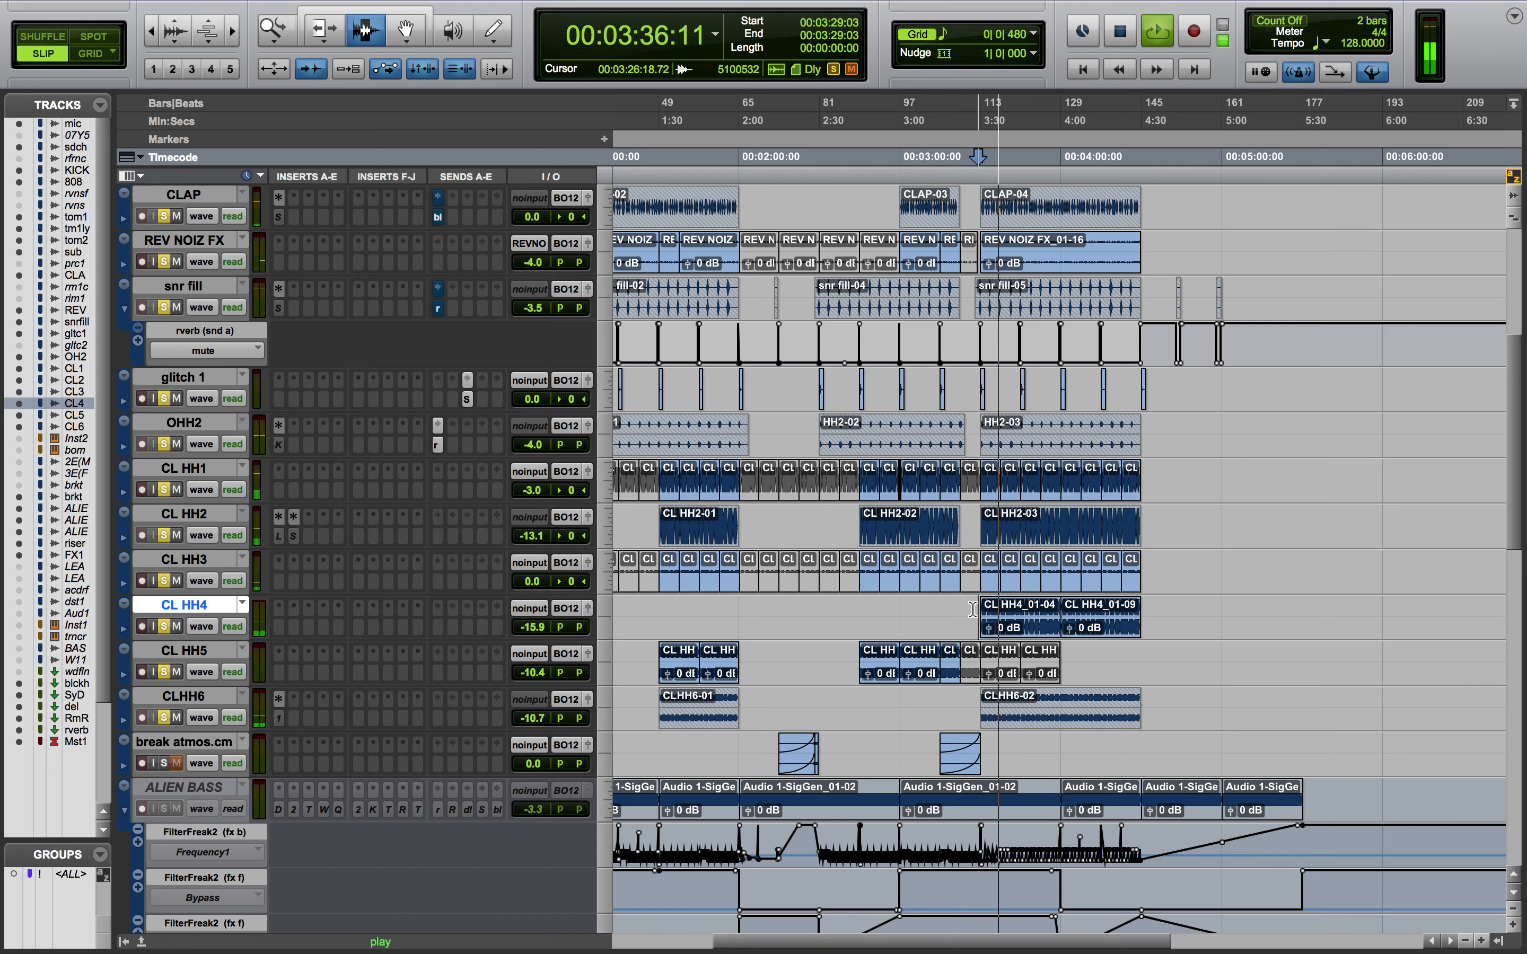
{"action": "key", "text": "space"}
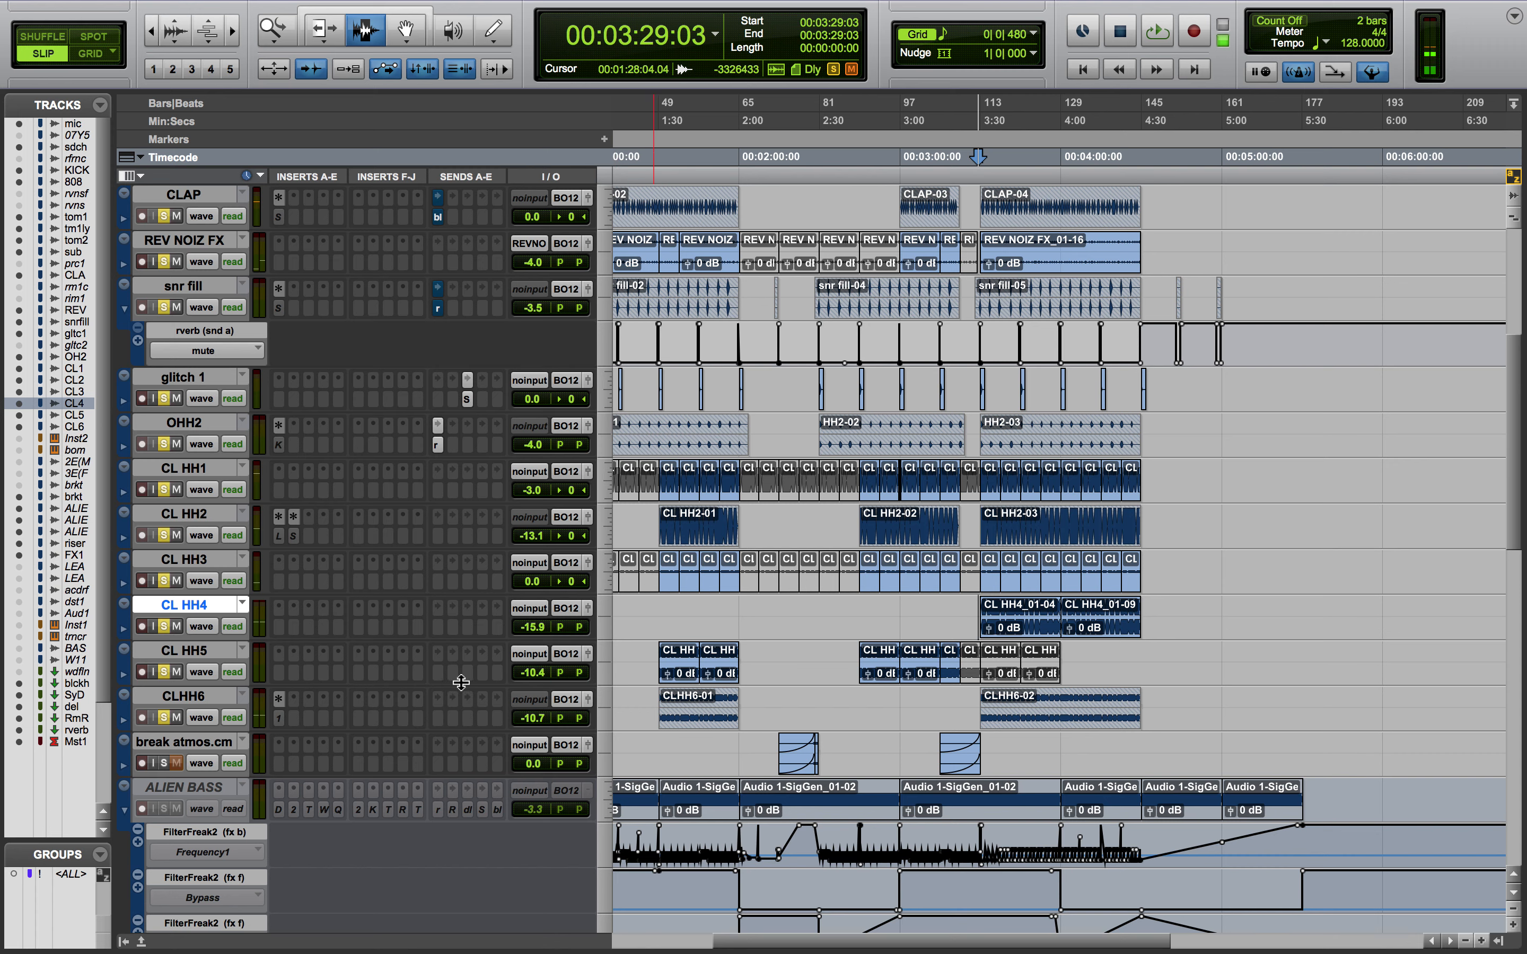
Clear the solo from all tracks and make the inactive ALIEN BASS track active
{"action": "left_click", "coordinate": [163, 625], "text": "alt"}
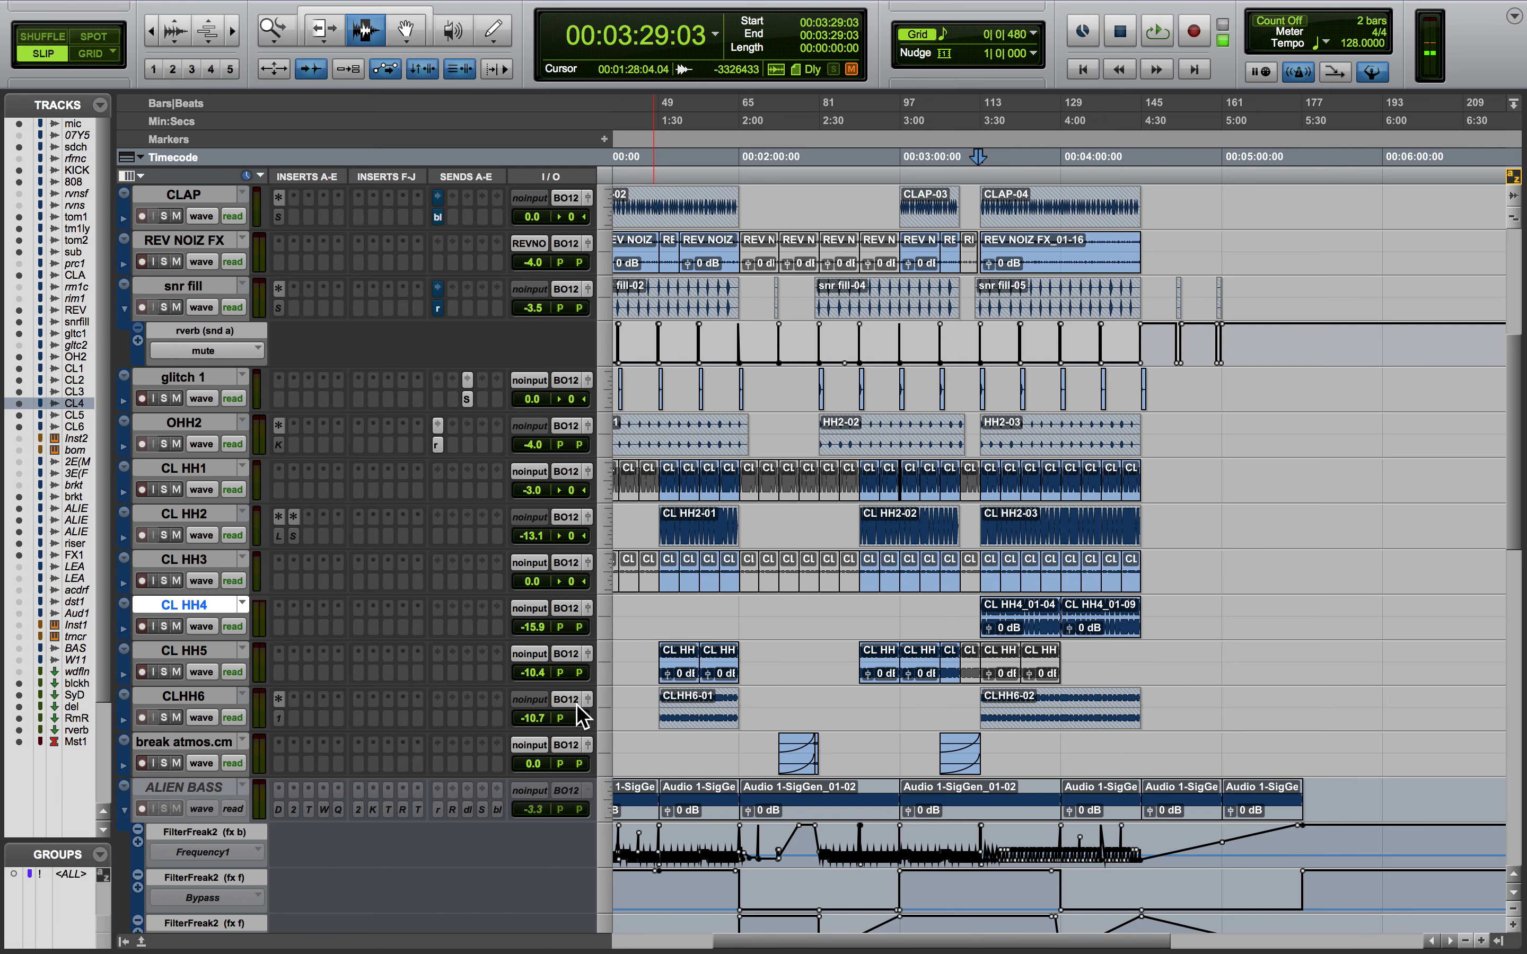
{"action": "scroll", "coordinate": [576, 703], "scroll_direction": "down", "scroll_amount": 5}
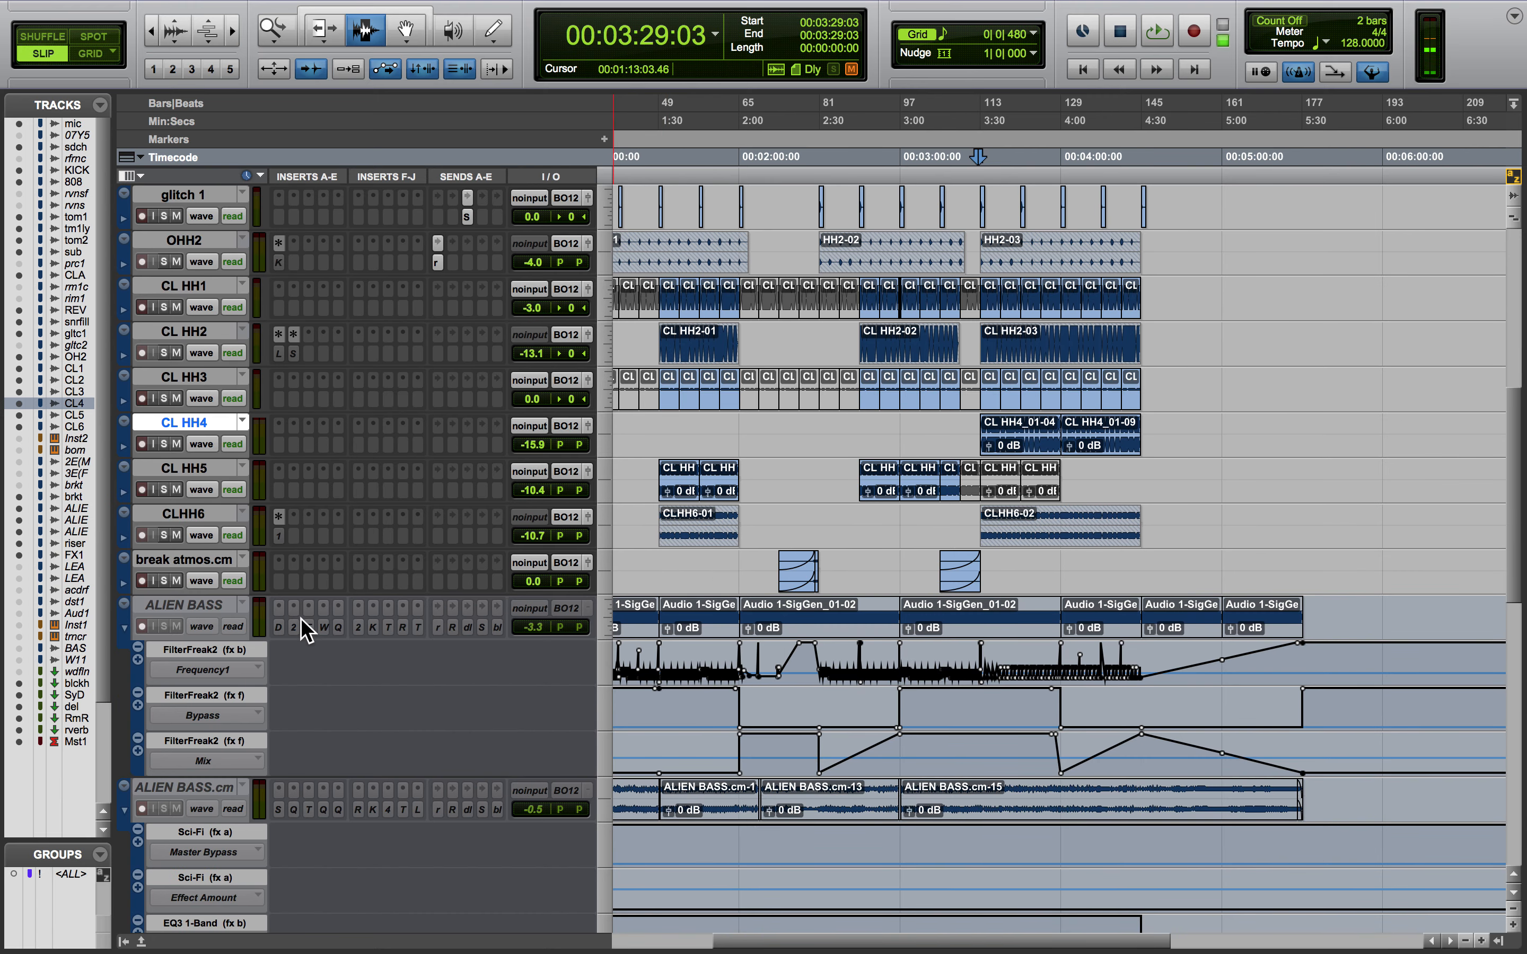
{"action": "right_click", "coordinate": [218, 604]}
{"action": "left_click", "coordinate": [276, 630]}
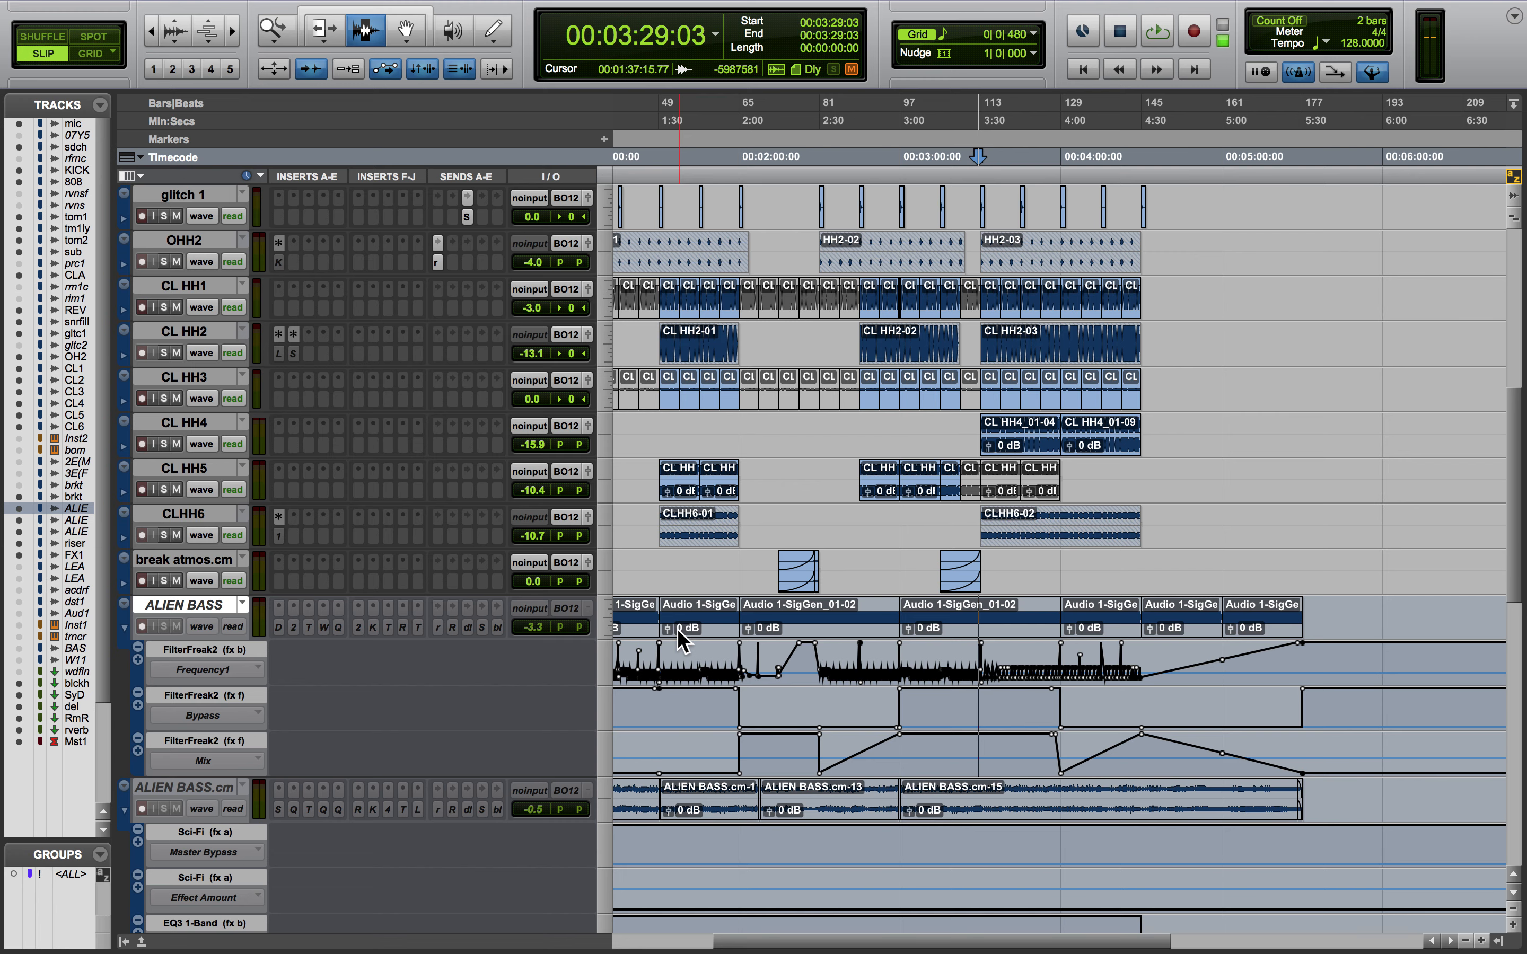
Enlarge the ALIEN BASS track's height so its full insert and send names show, and view it from the session start
{"action": "scroll", "coordinate": [678, 628], "scroll_direction": "down", "scroll_amount": 2}
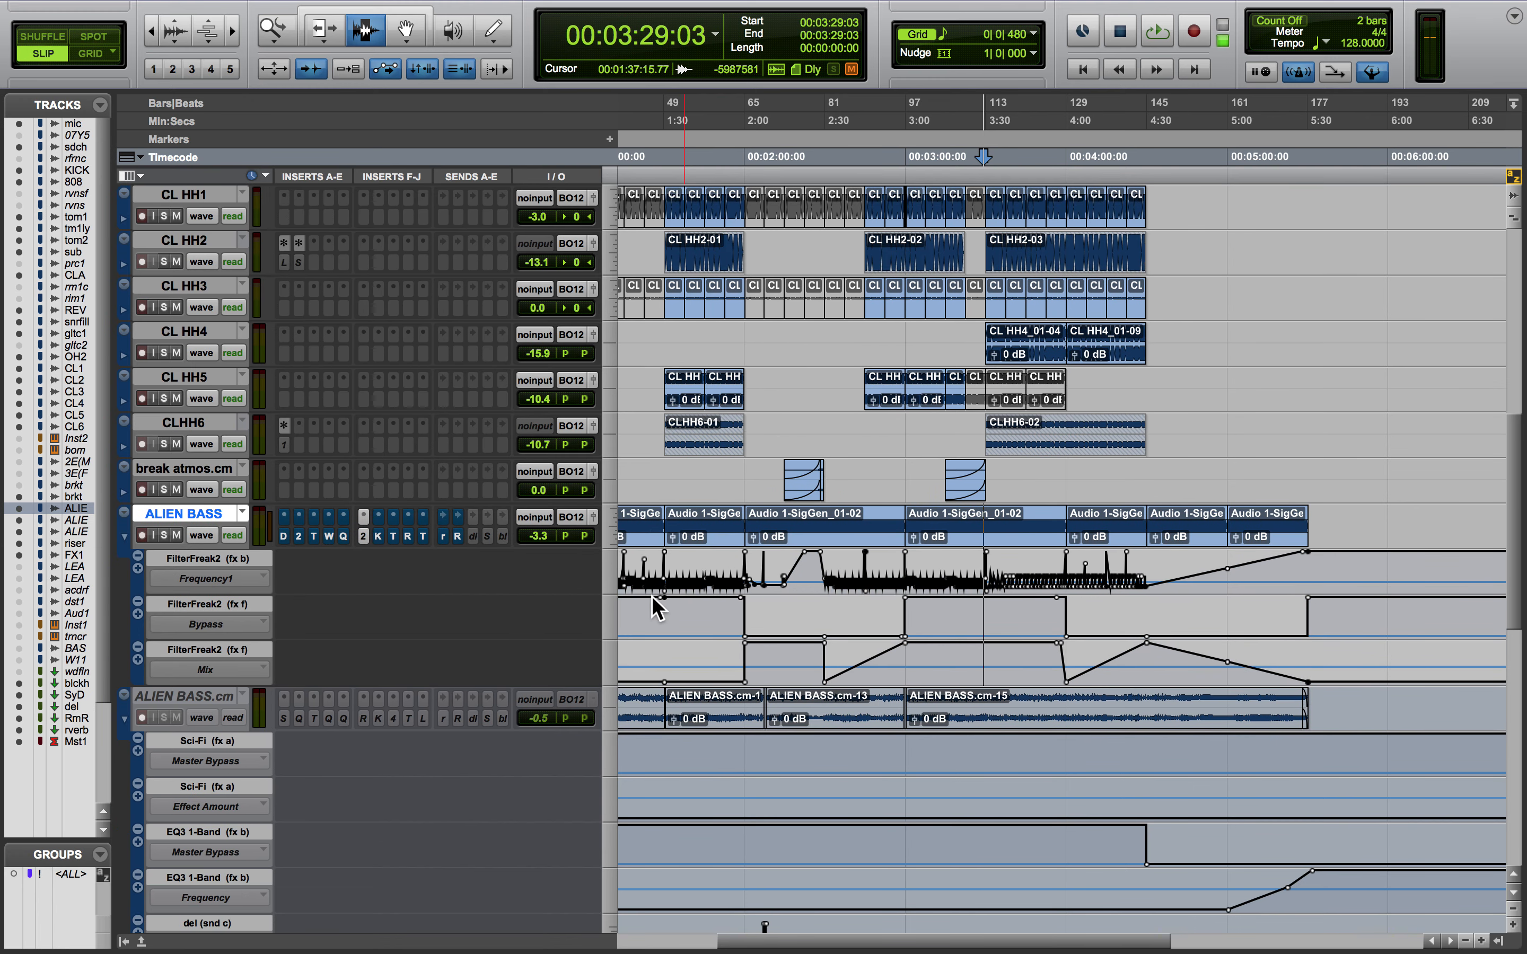
{"action": "left_click", "coordinate": [611, 535]}
{"action": "left_click", "coordinate": [657, 589]}
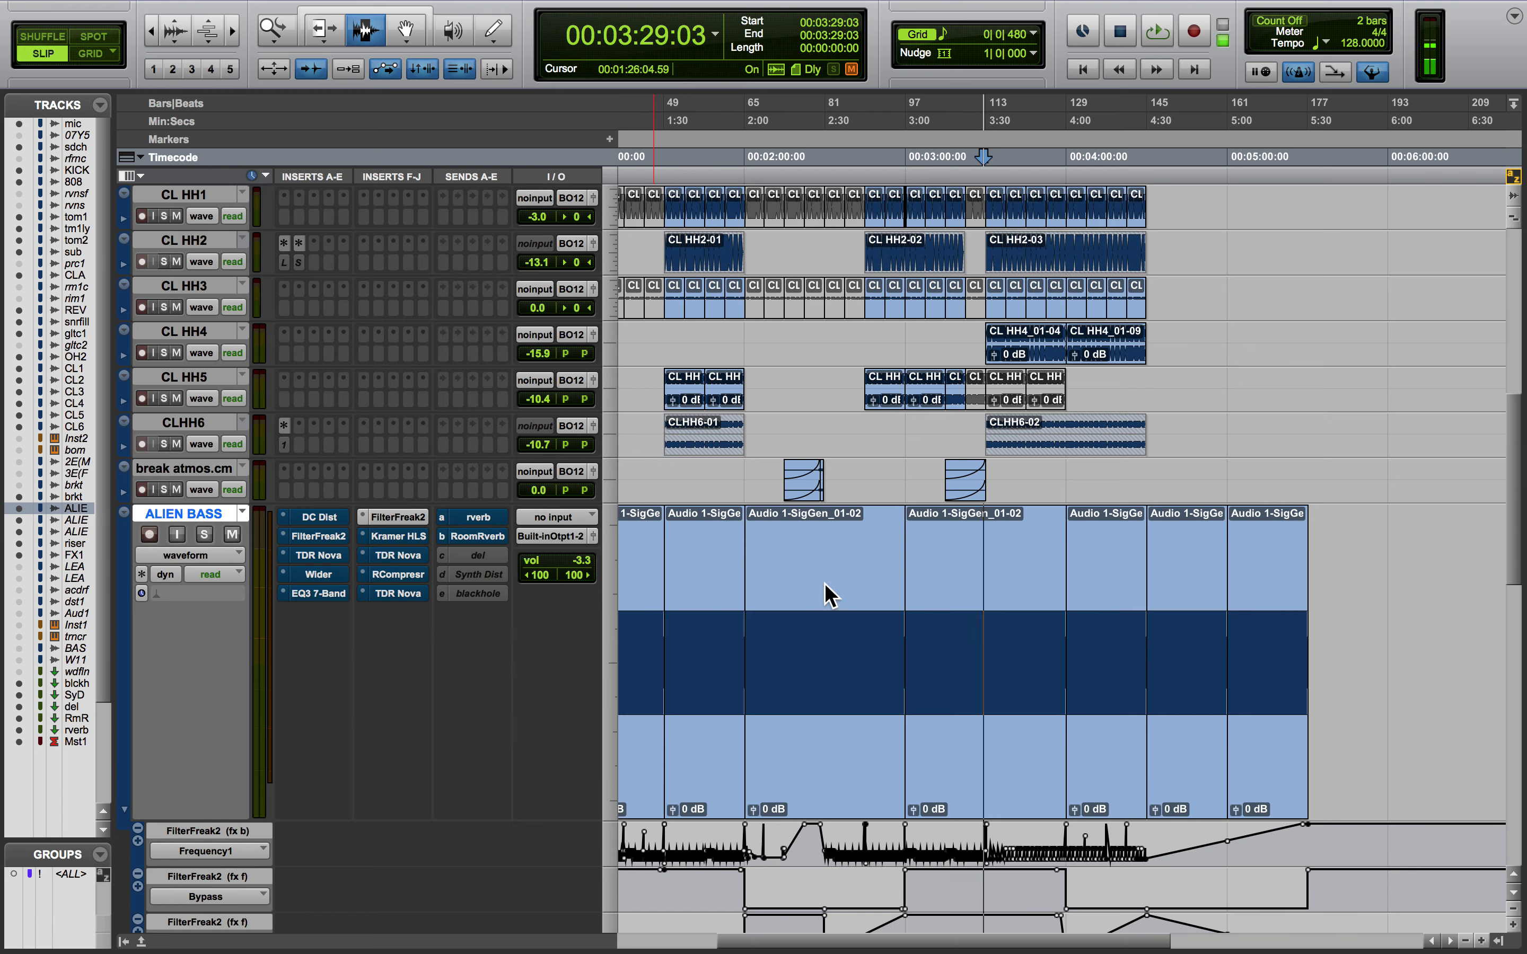
{"action": "scroll", "coordinate": [735, 631], "scroll_direction": "left", "scroll_amount": 5}
{"action": "scroll", "coordinate": [735, 631], "scroll_direction": "down", "scroll_amount": 4}
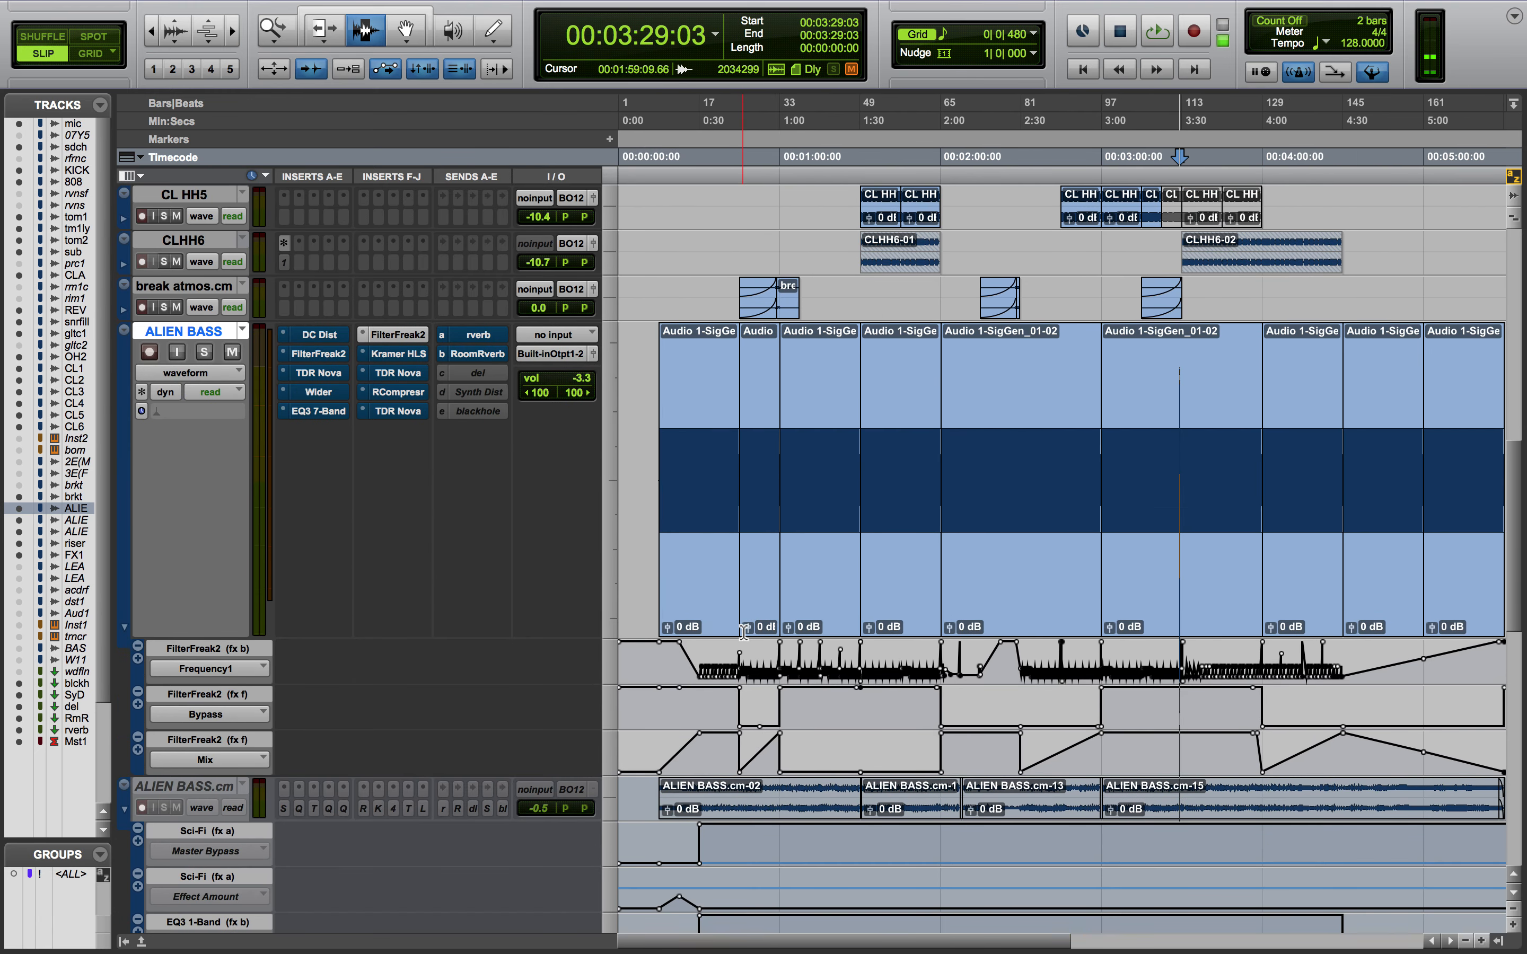
Play ALIEN BASS soloed from 00:01:05:05, stop, and select its audio from 00:00:39:22 to 00:03:20:10
{"action": "left_click", "coordinate": [794, 584]}
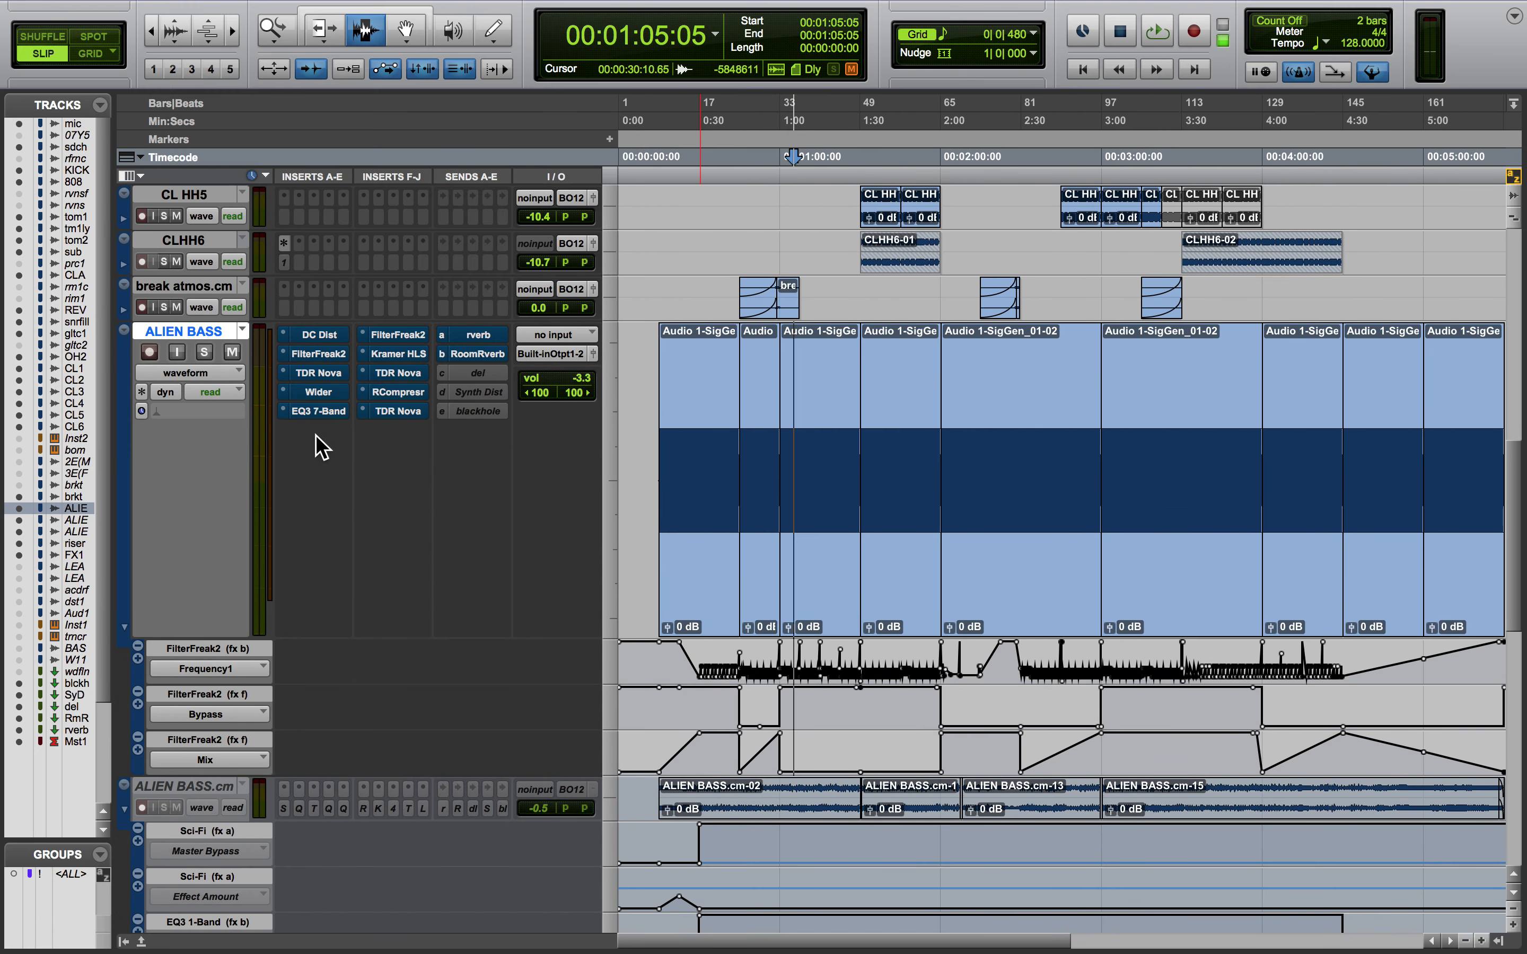
{"action": "key", "text": "space"}
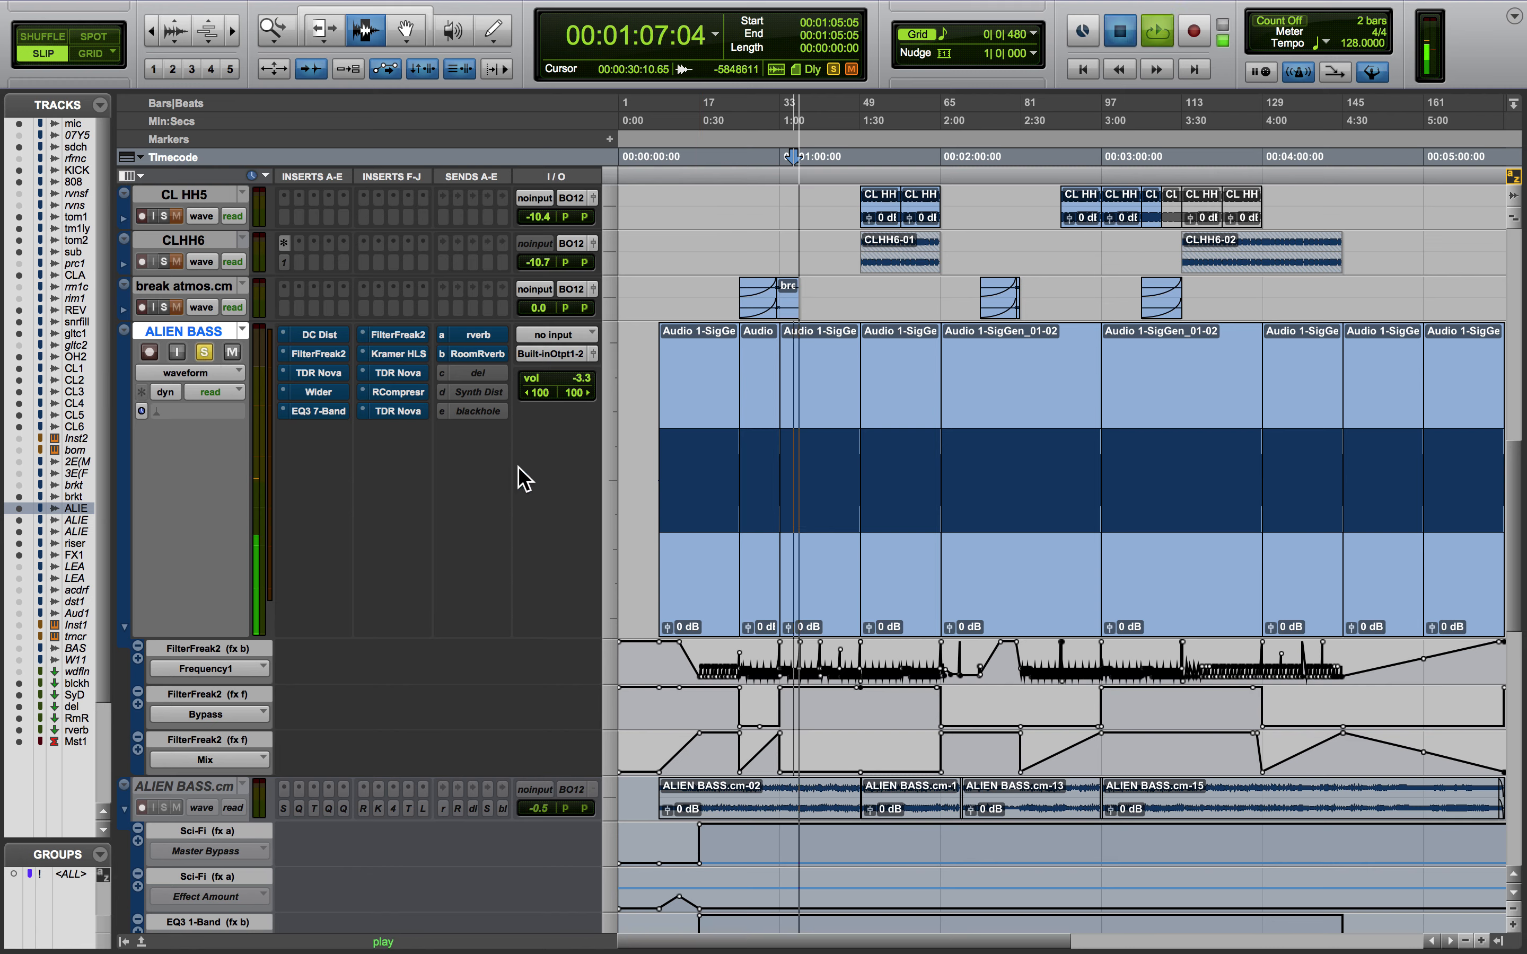
{"action": "key", "text": "space"}
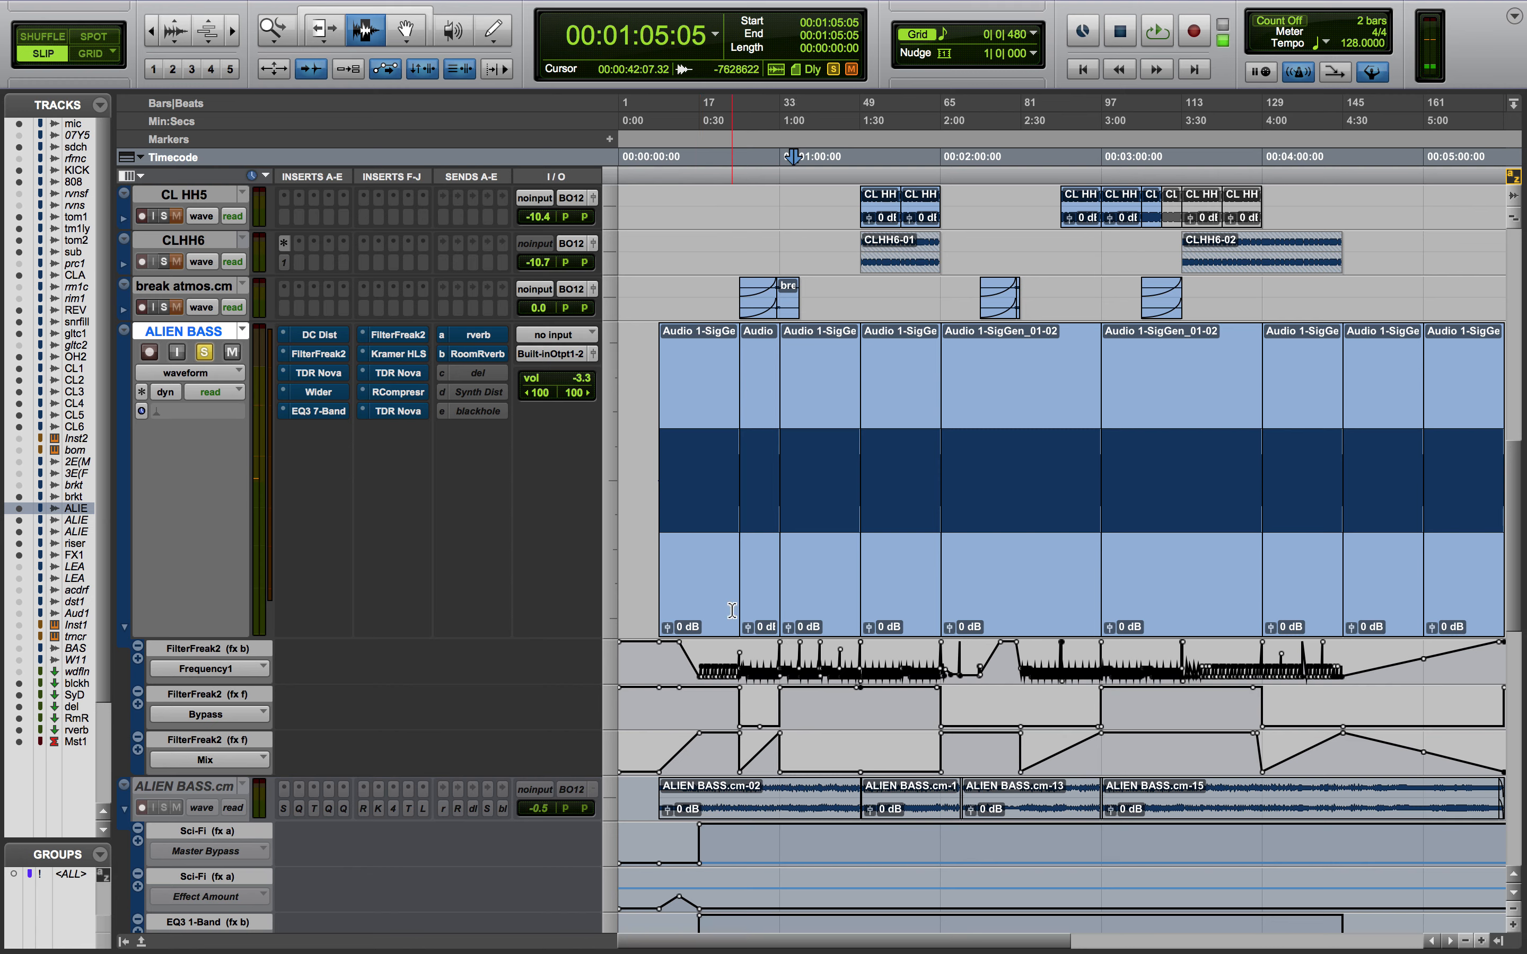
{"action": "left_click_drag", "start_coordinate": [723, 514], "coordinate": [1159, 505]}
{"action": "key", "text": "Return"}
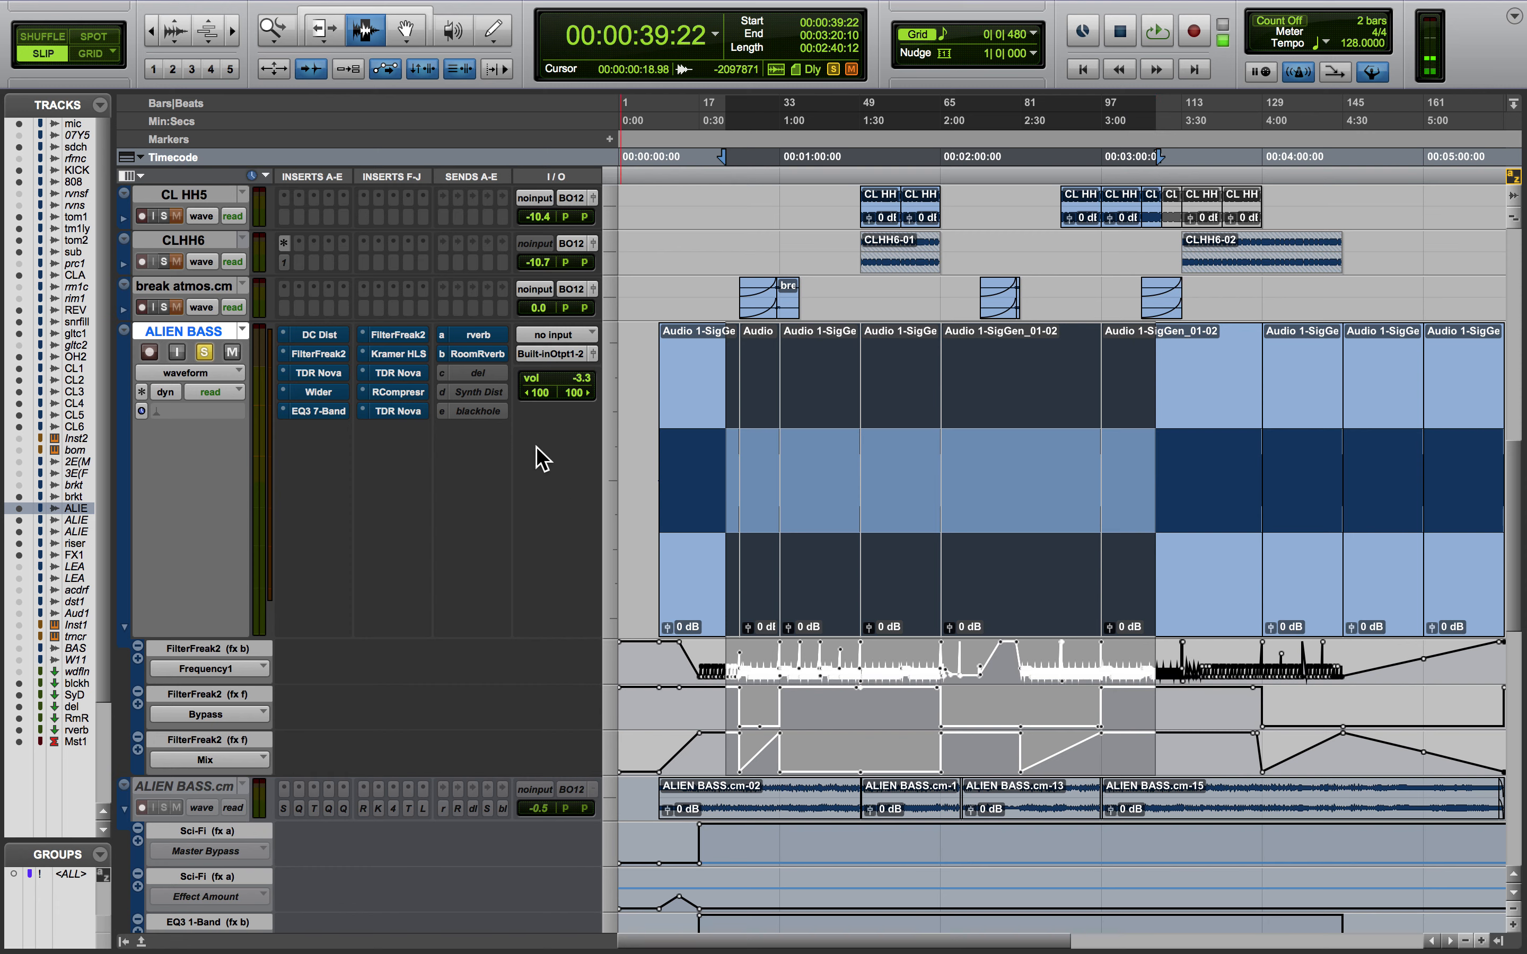
Take the Wider insert on ALIEN BASS out of bypass and close its plug-in window
{"action": "left_click", "coordinate": [319, 392]}
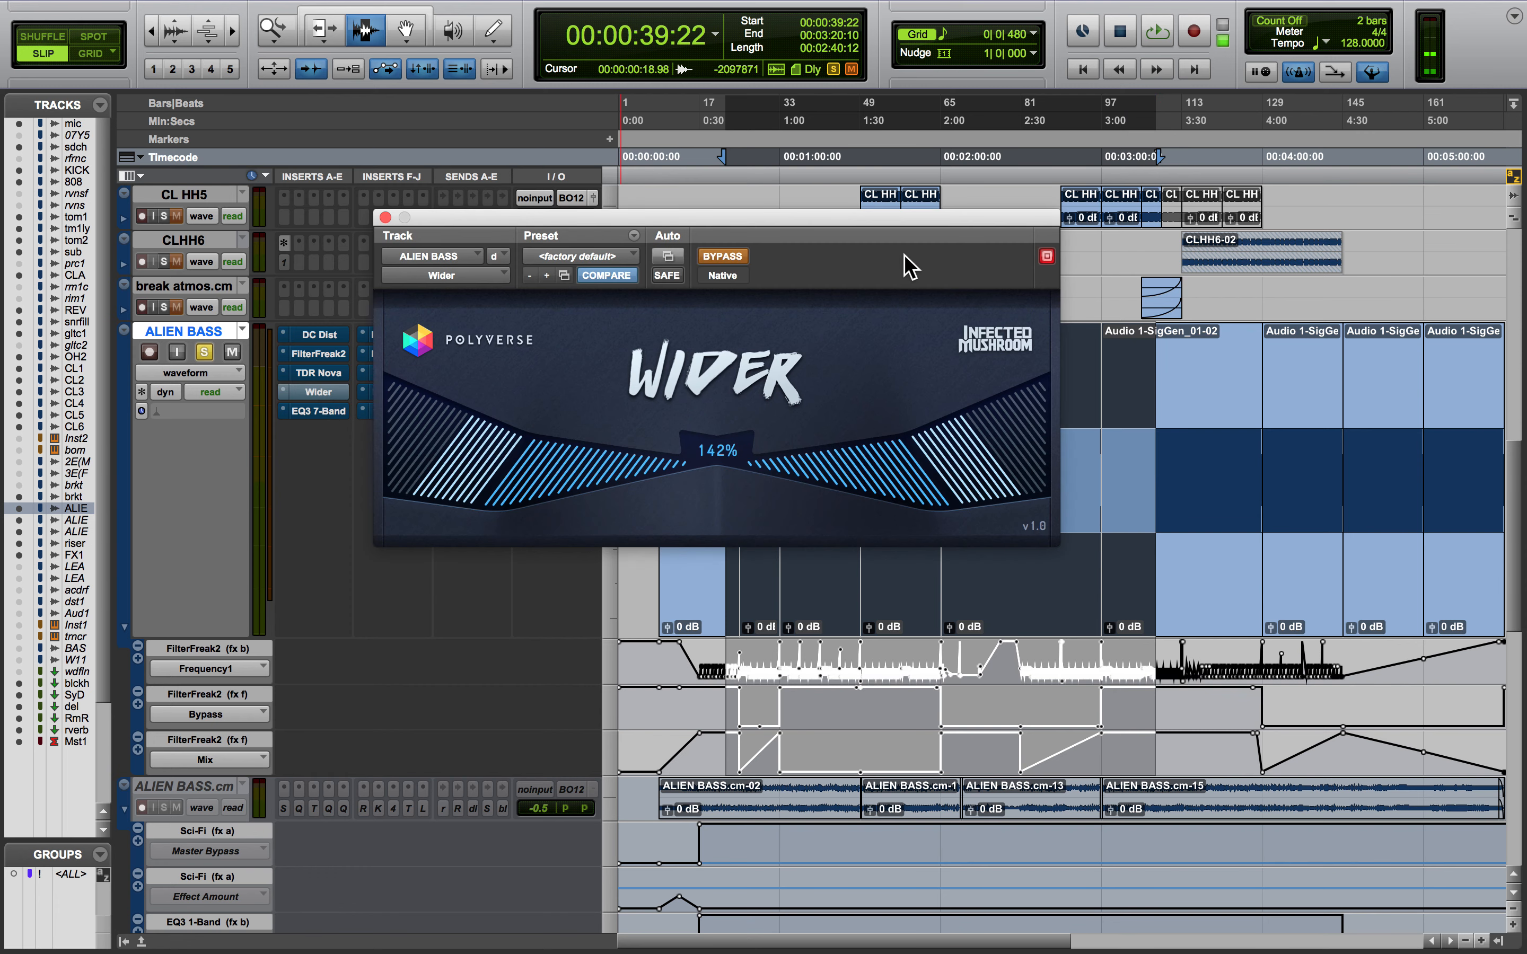
{"action": "left_click", "coordinate": [730, 259]}
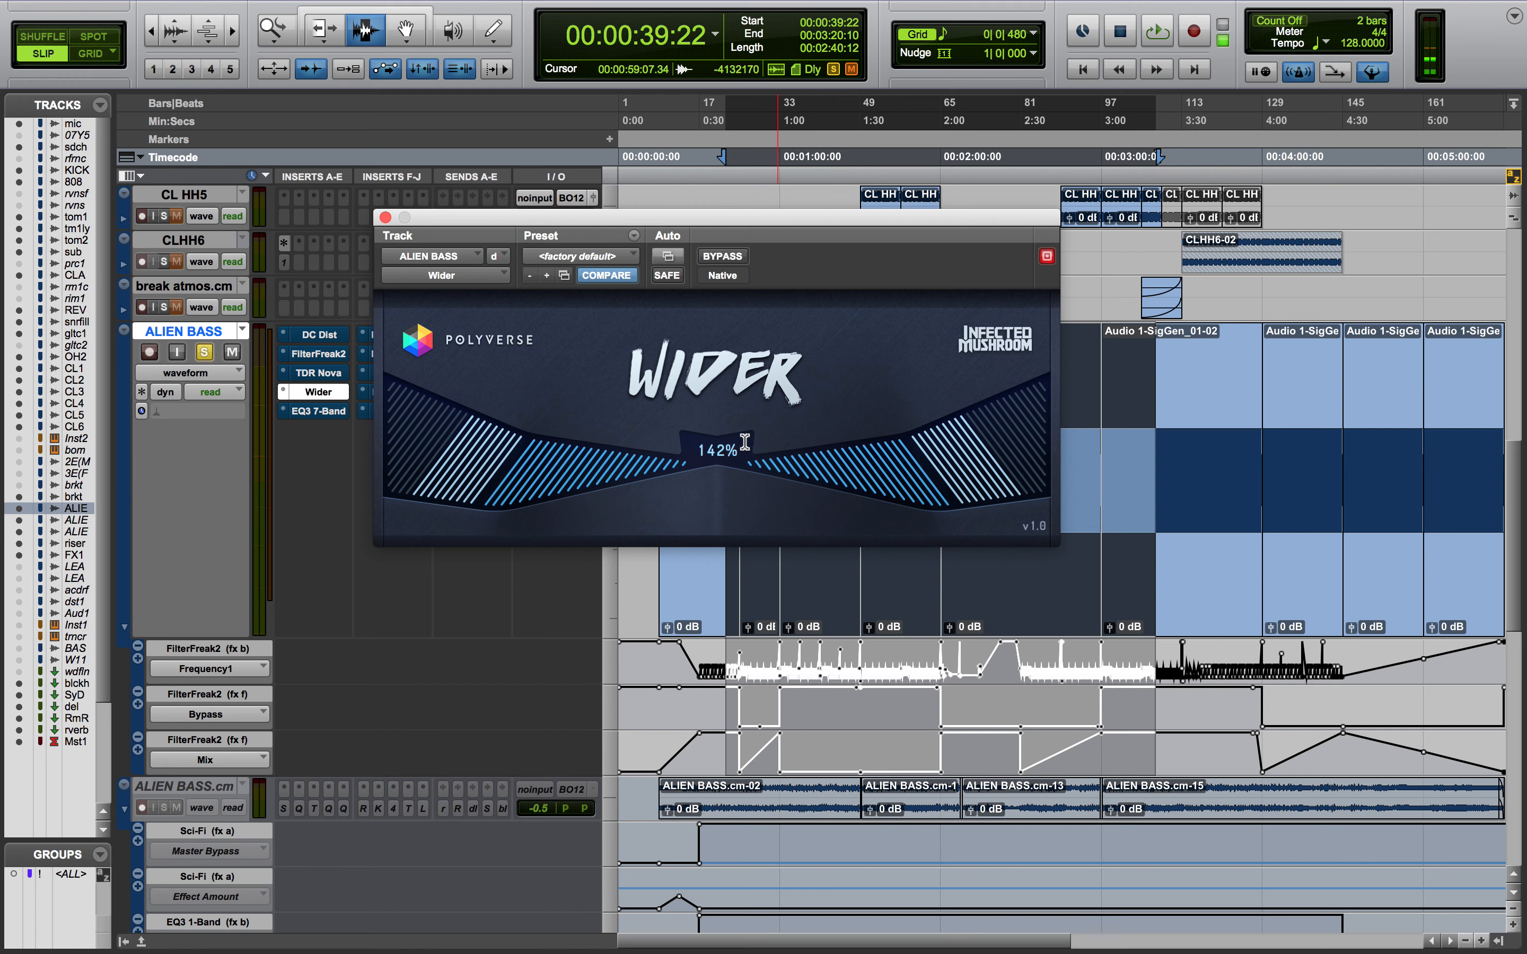
{"action": "left_click", "coordinate": [385, 218]}
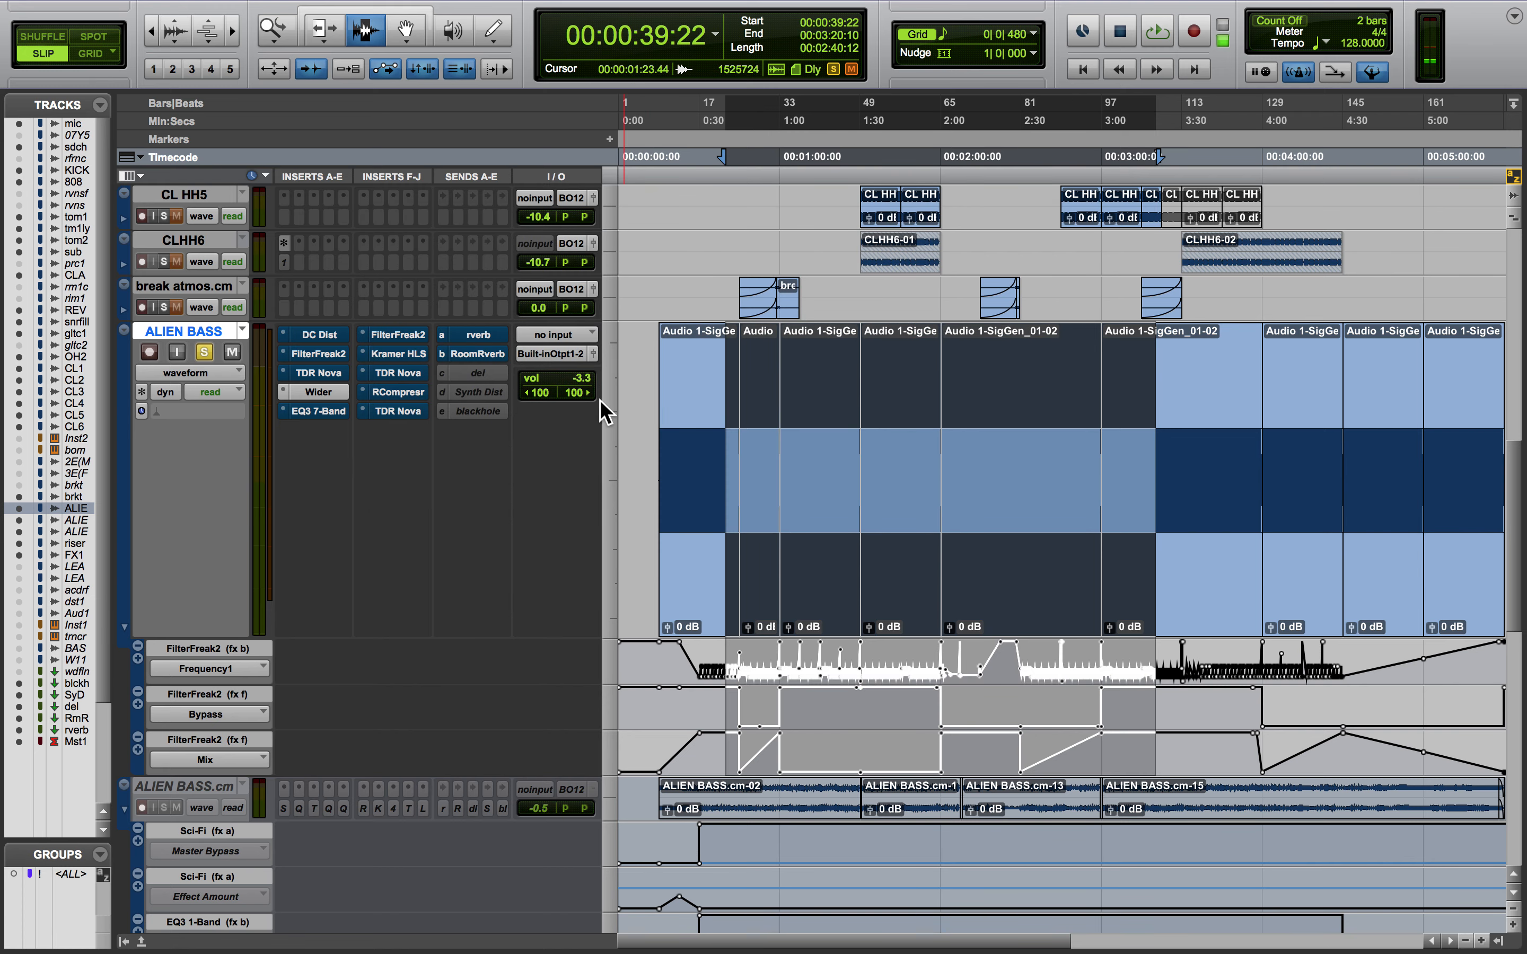
Take the DC Distortion insert on ALIEN BASS out of bypass and audition the soloed track from 00:00:55:08
{"action": "left_click", "coordinate": [767, 439]}
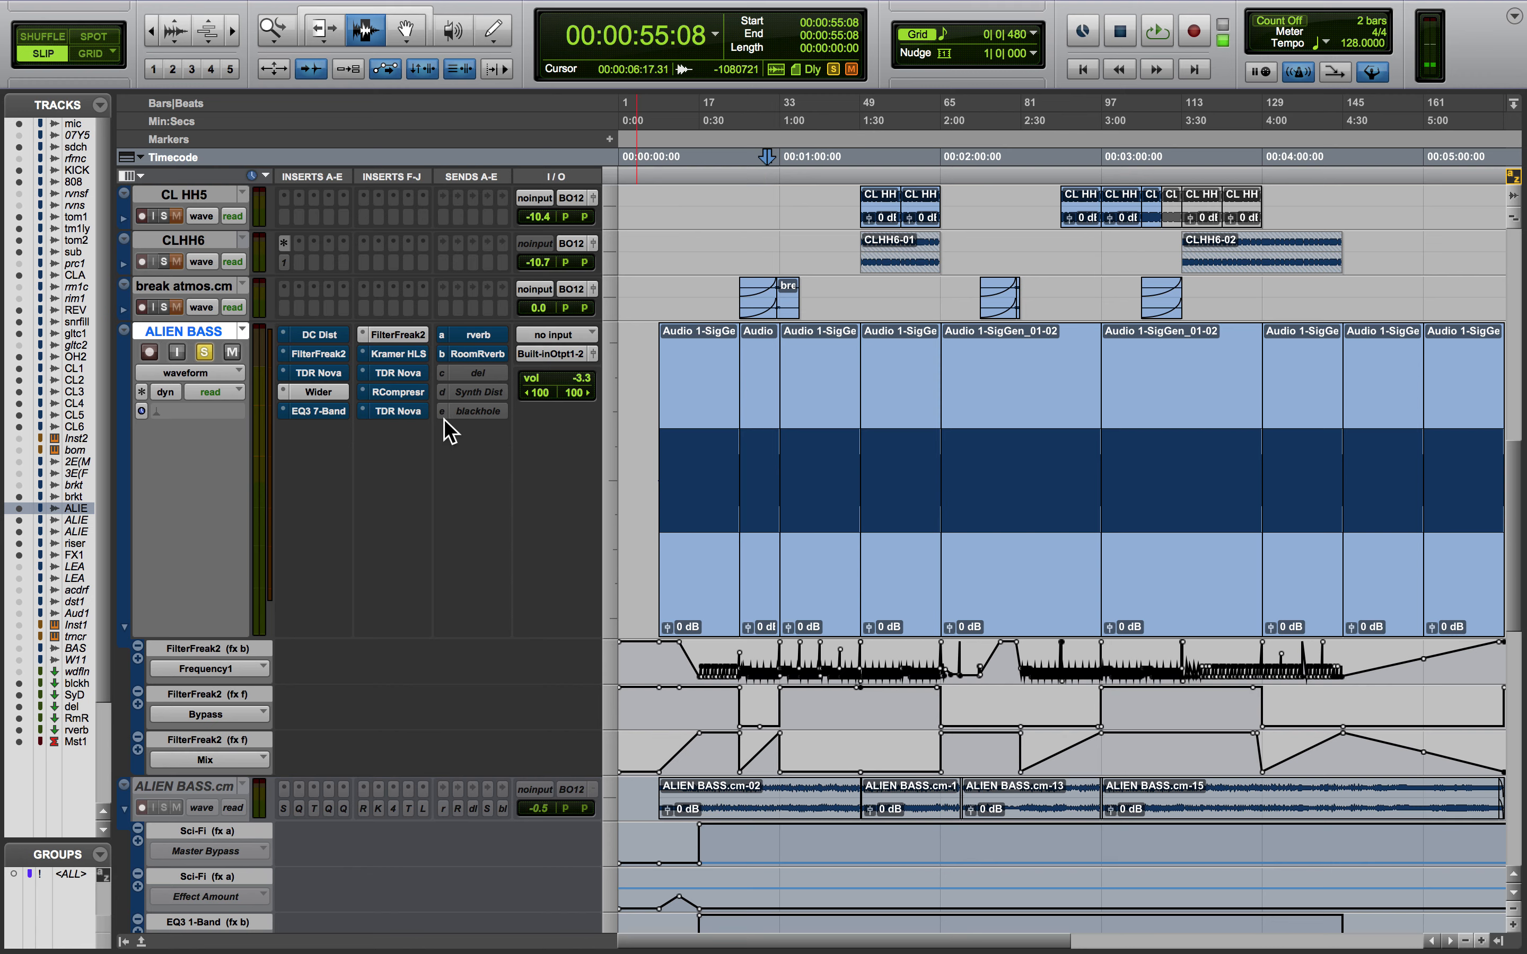
{"action": "left_click", "coordinate": [334, 337]}
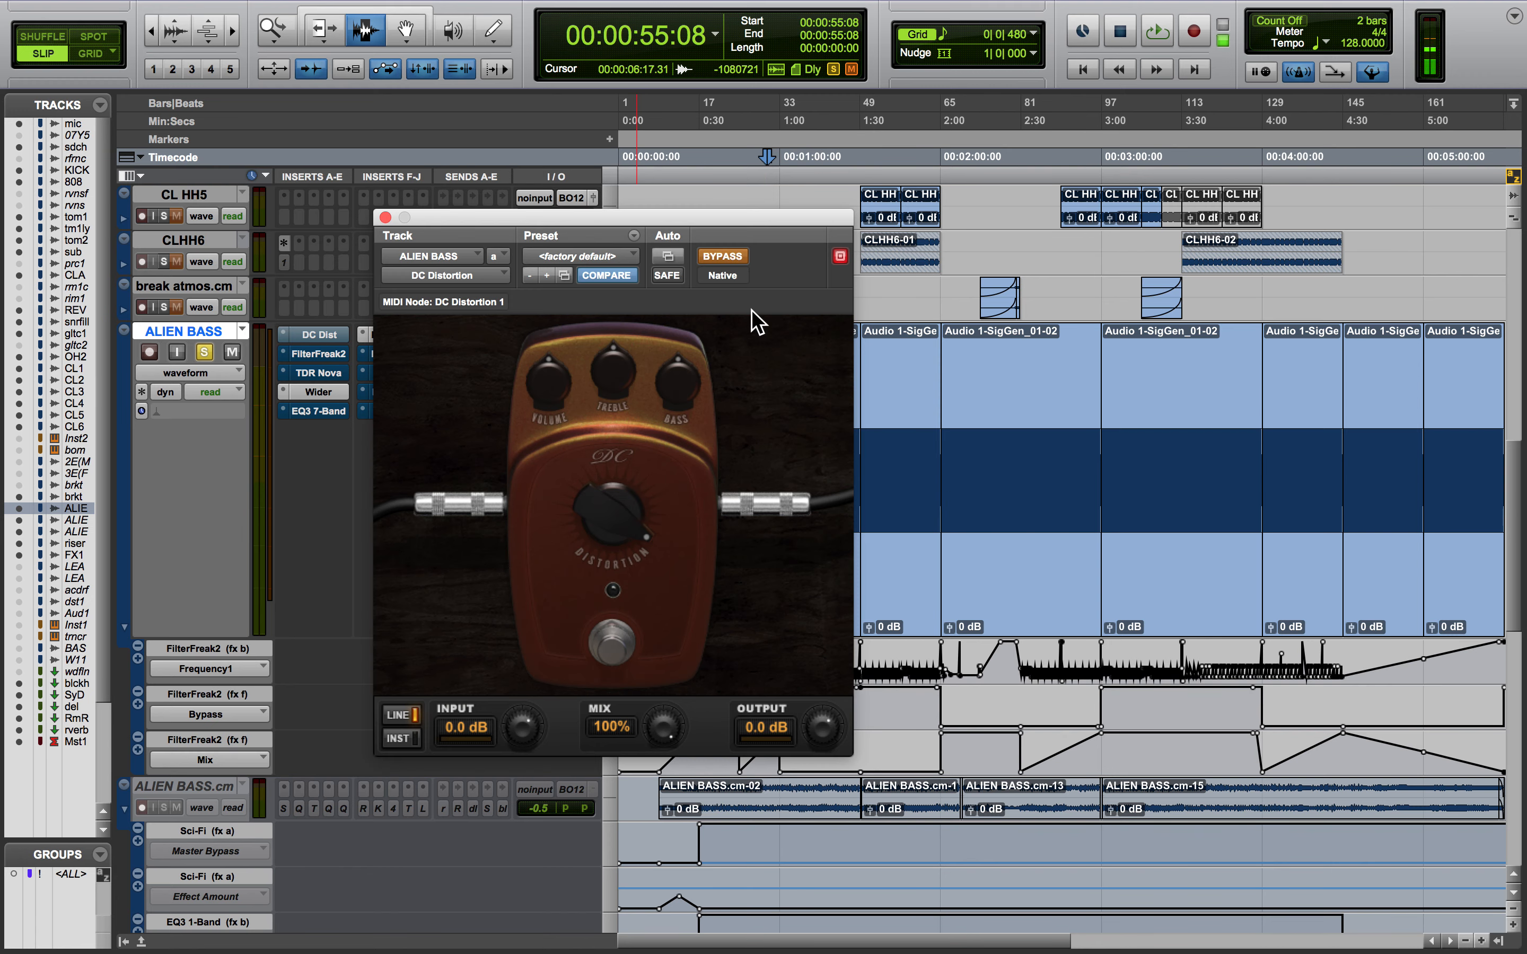
{"action": "left_click", "coordinate": [735, 258]}
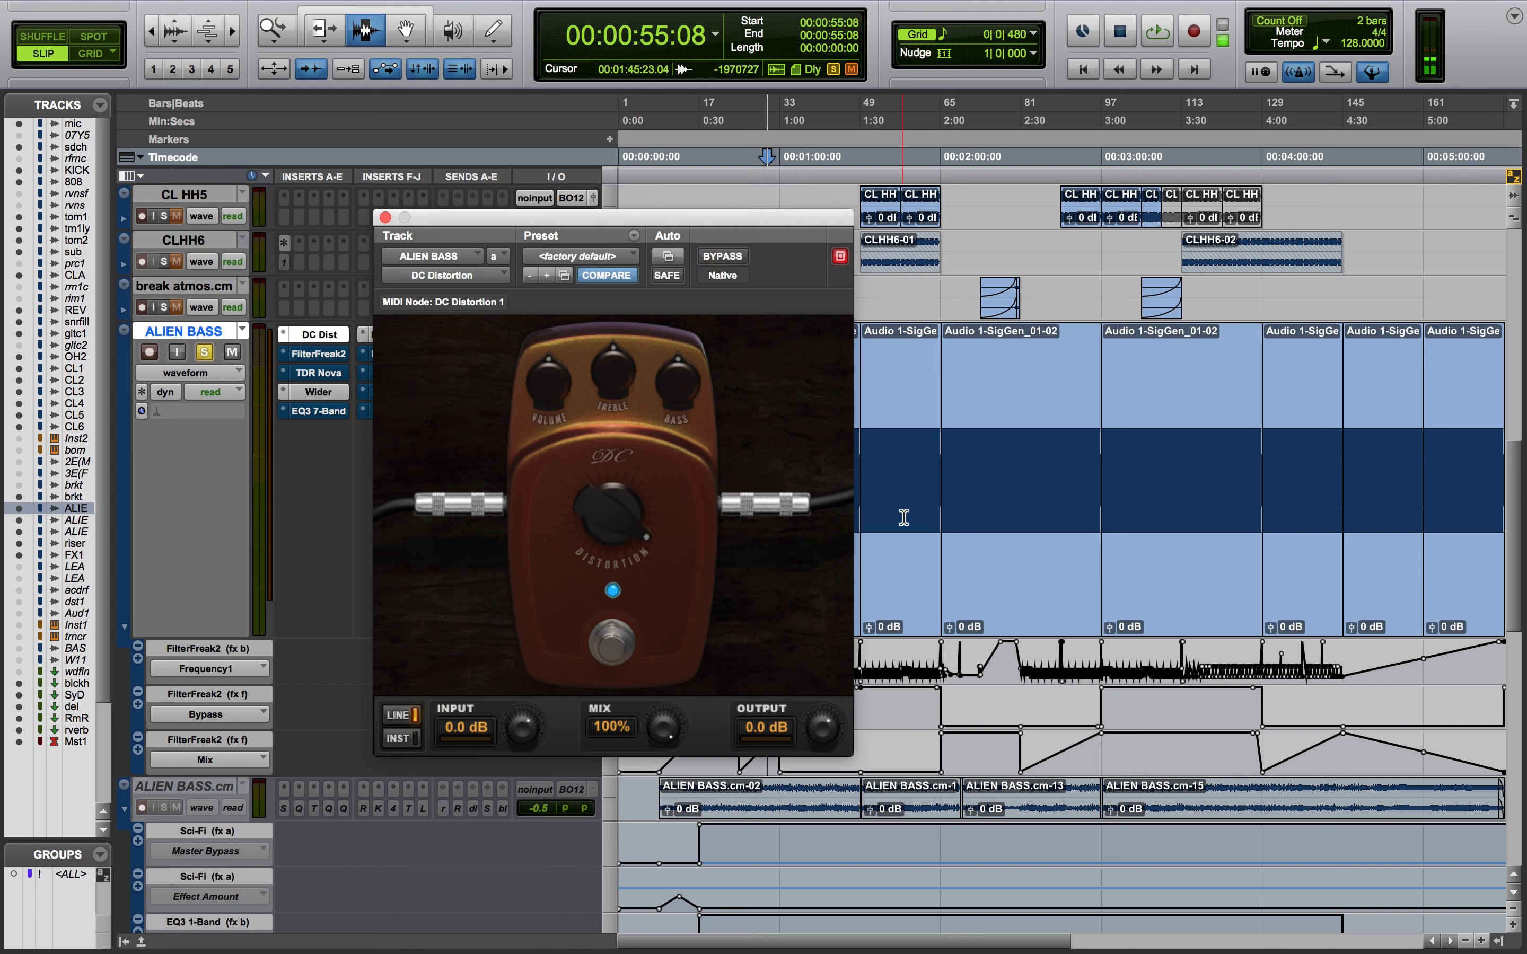
{"action": "key", "text": "space"}
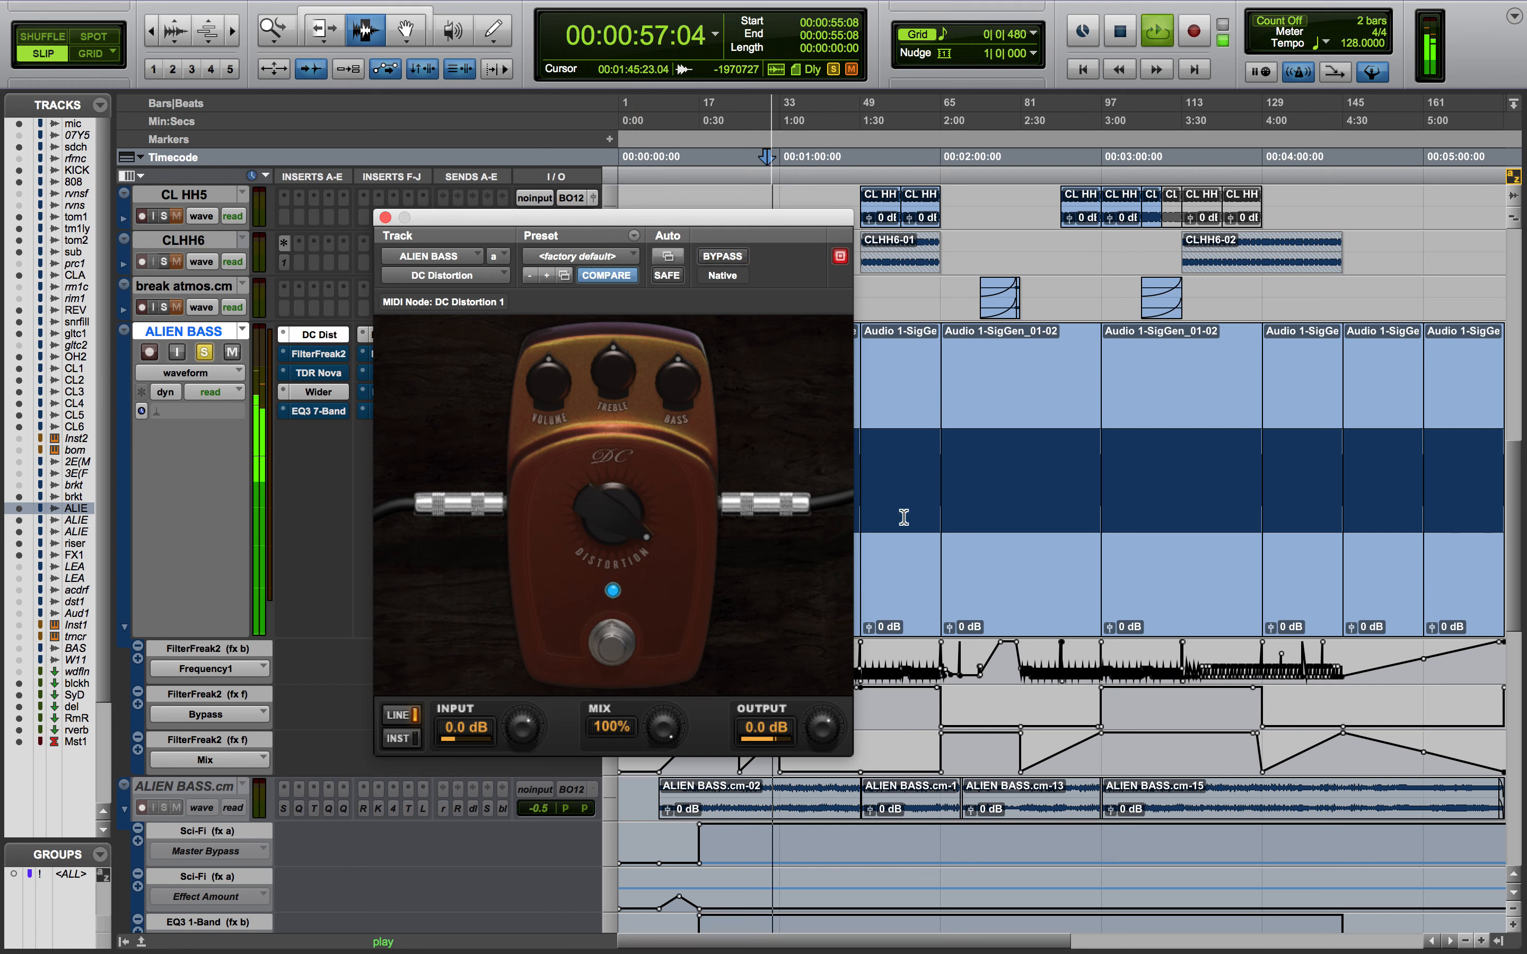
{"action": "key", "text": "space"}
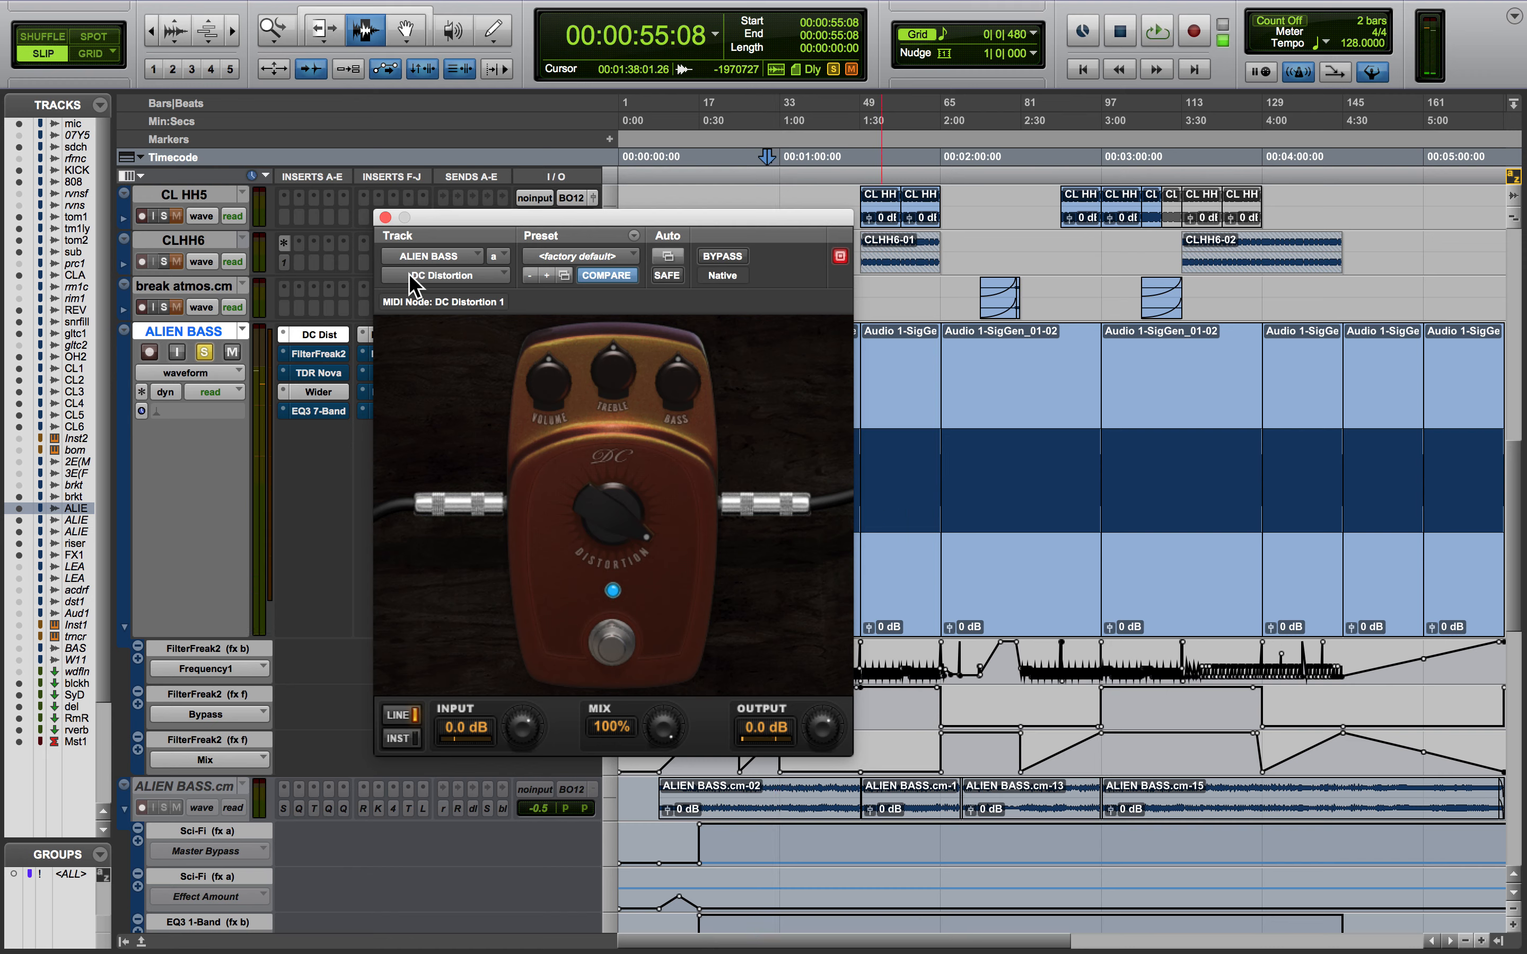
{"action": "left_click", "coordinate": [385, 216]}
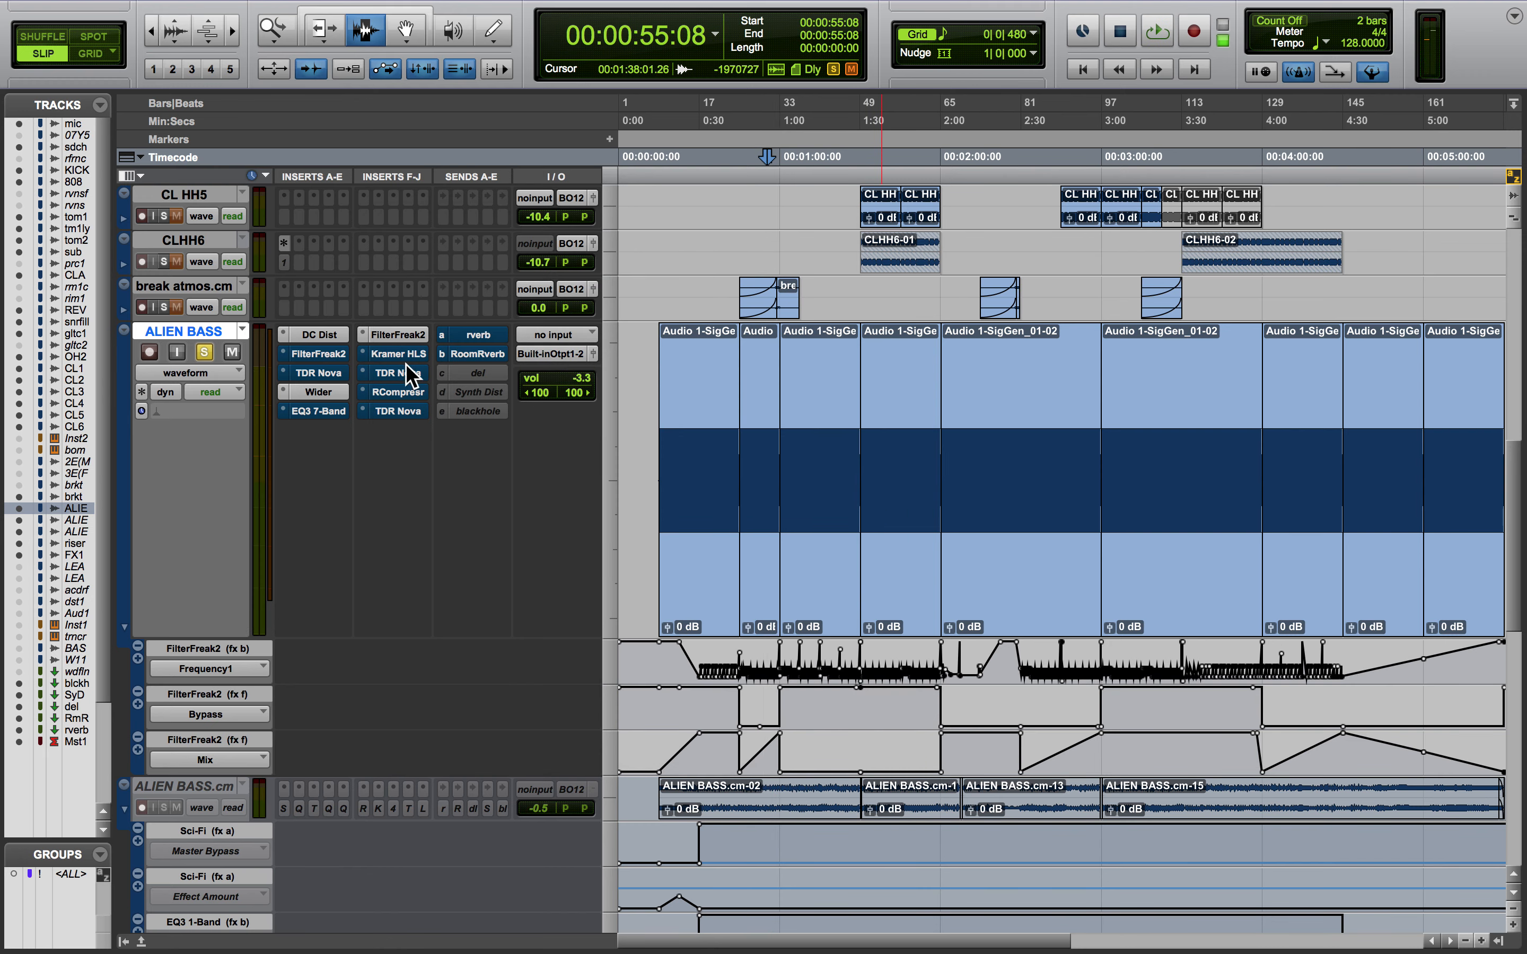
Inspect the slot f FilterFreak2 and the DC Distortion on ALIEN BASS, playing the track from 00:00:32:00 in between
{"action": "left_click", "coordinate": [416, 335]}
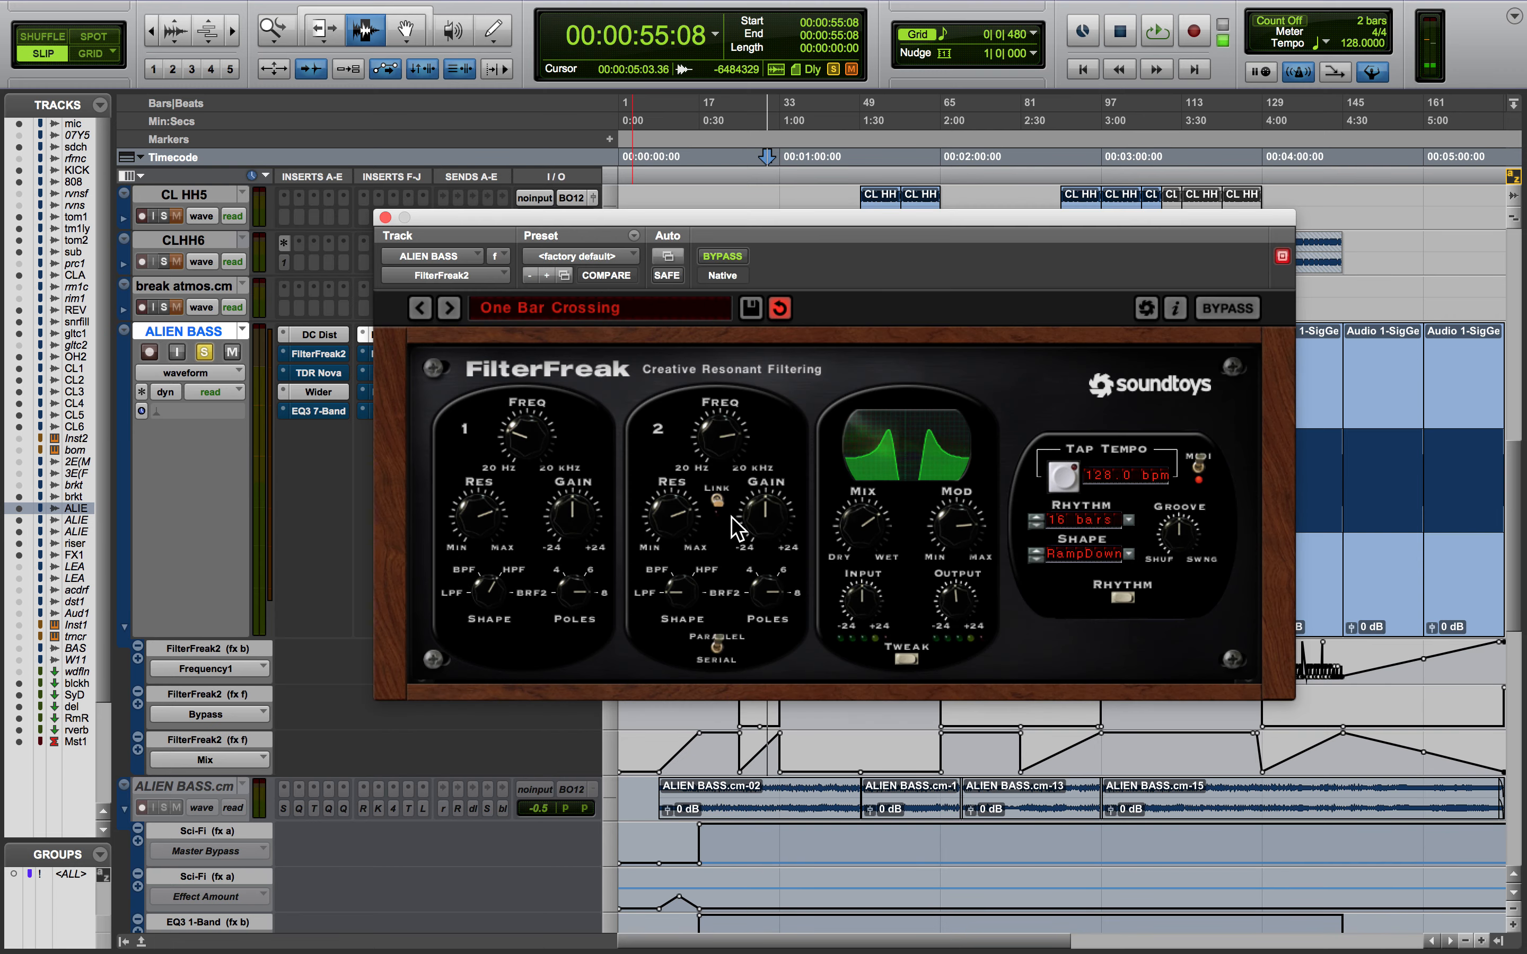
{"action": "left_click", "coordinate": [385, 216]}
{"action": "left_click", "coordinate": [705, 708]}
{"action": "key", "text": "space"}
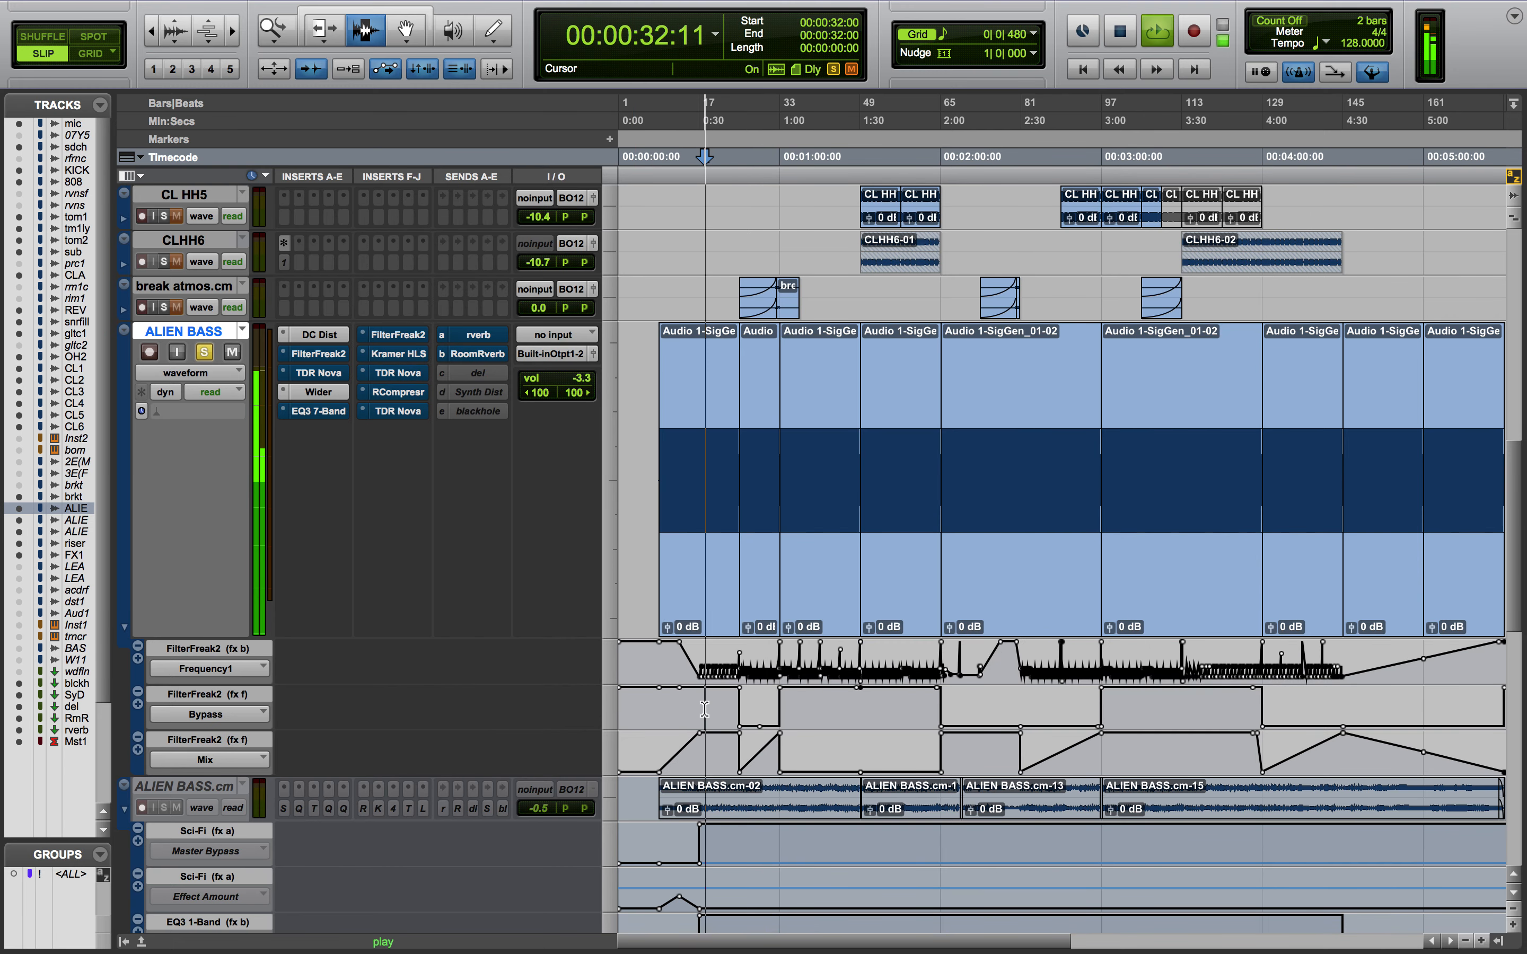
{"action": "key", "text": "space"}
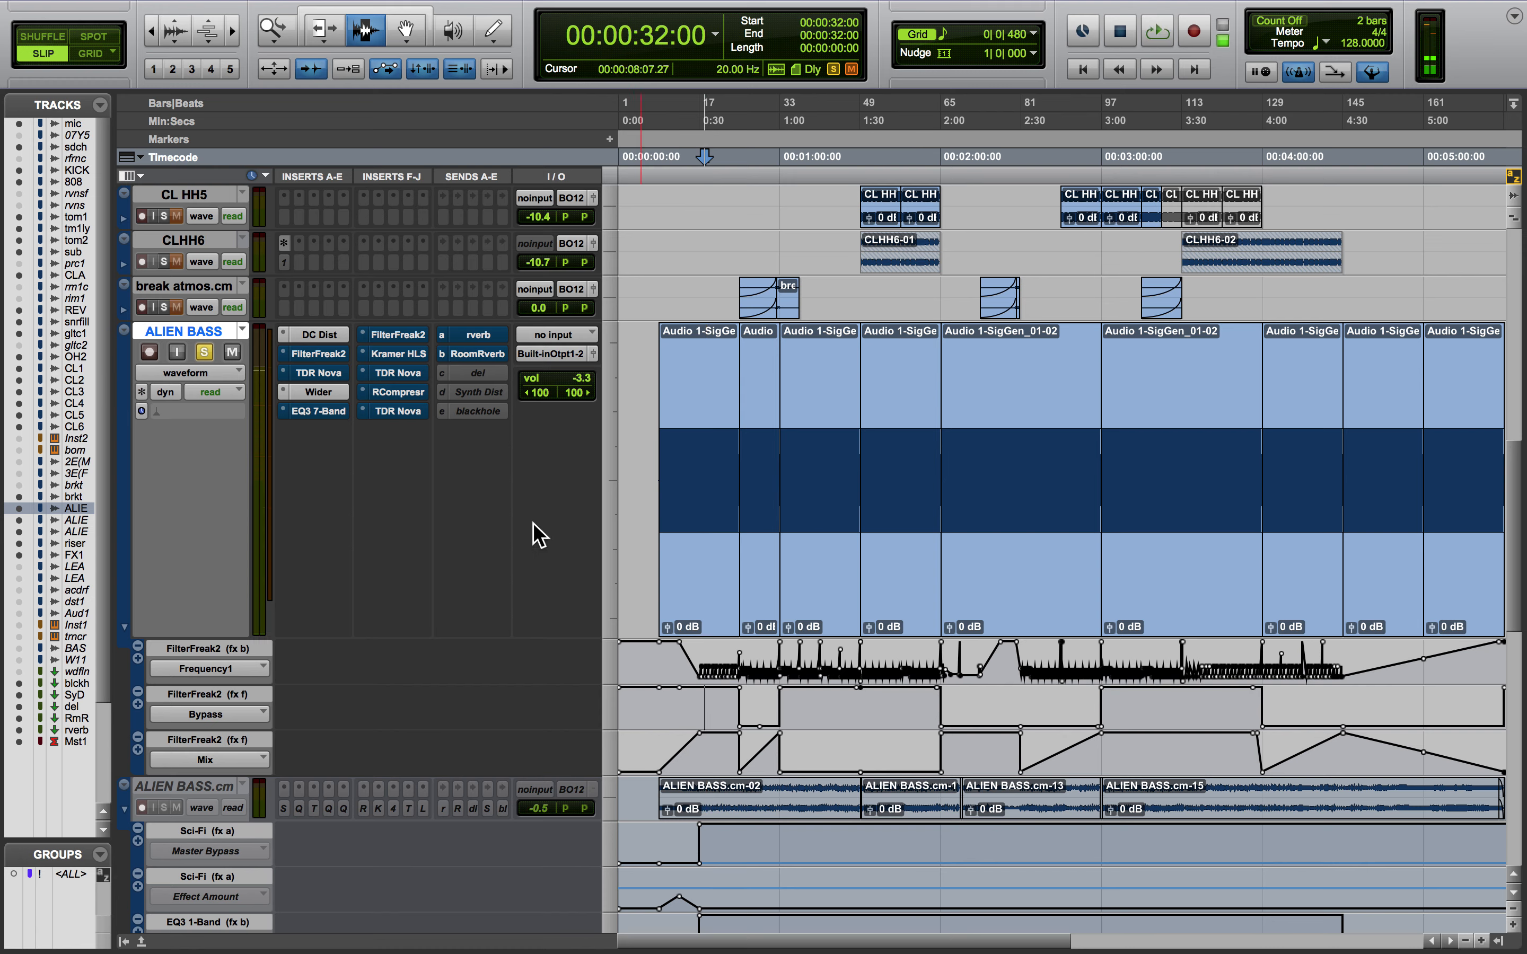
{"action": "left_click", "coordinate": [336, 331]}
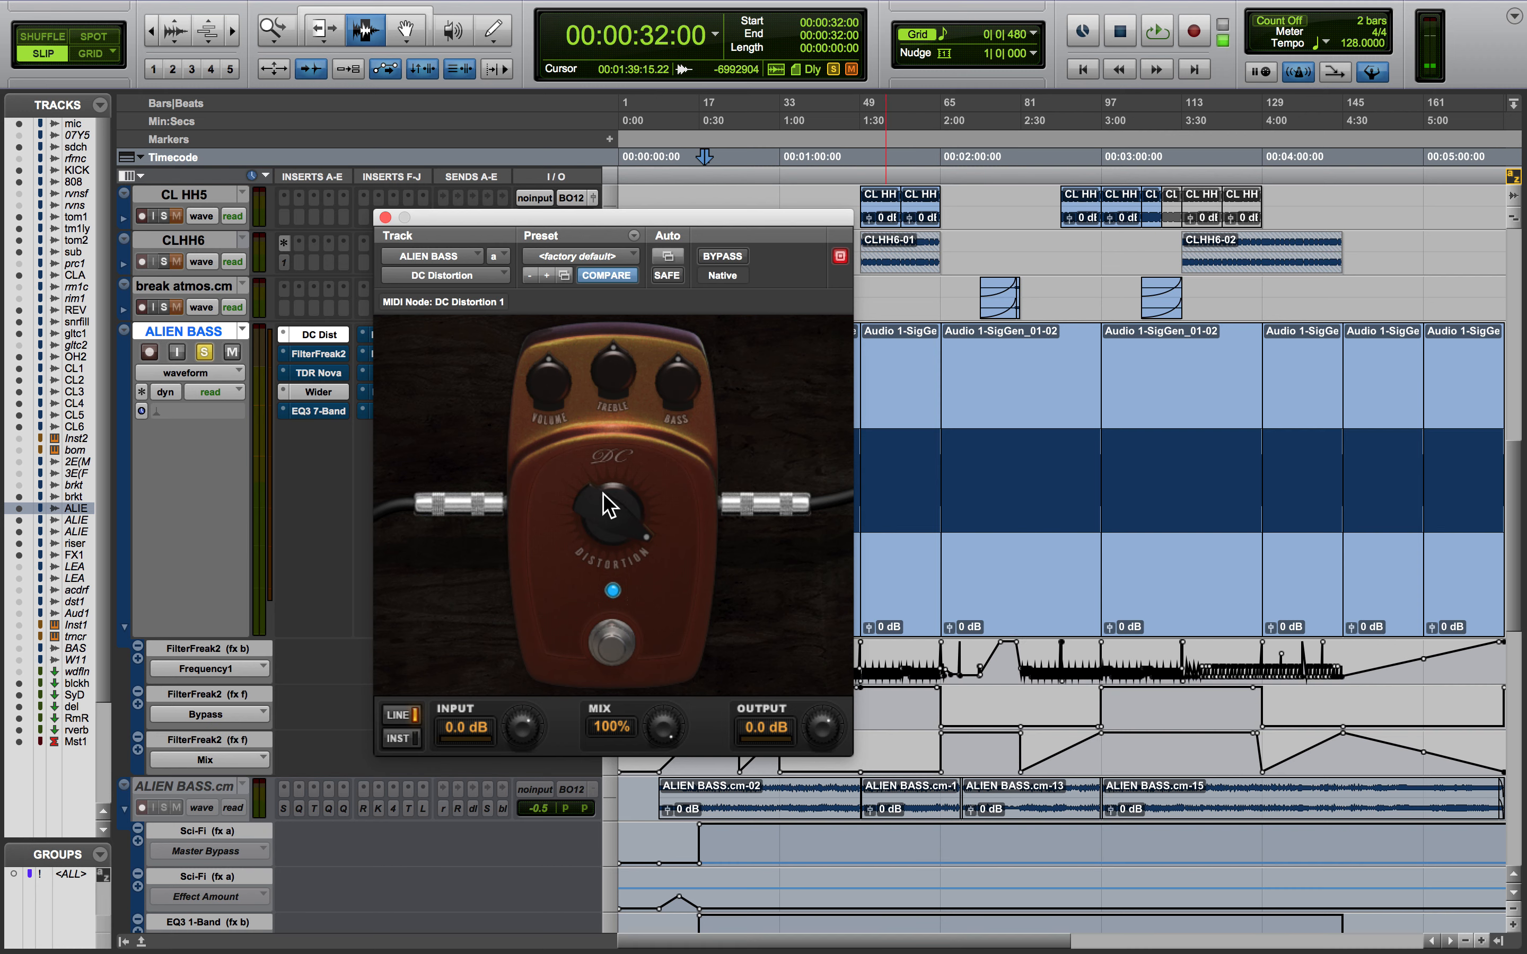
{"action": "left_click", "coordinate": [384, 218]}
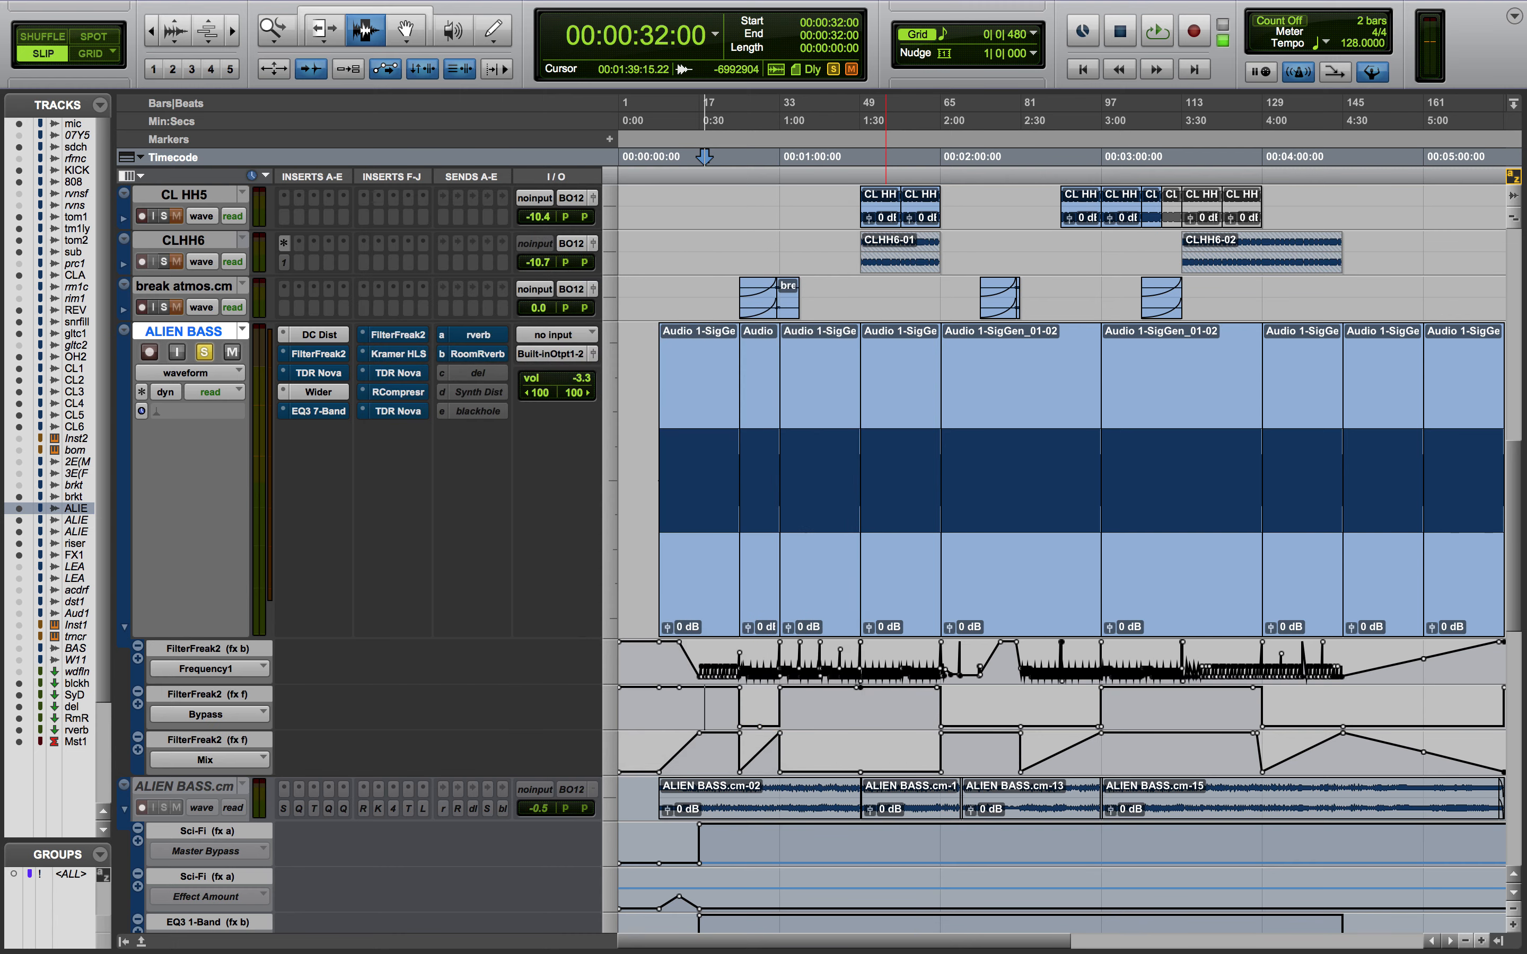
Take the slot b FilterFreak2 on ALIEN BASS out of bypass and move its window clear of the automation lanes
{"action": "left_click", "coordinate": [319, 352]}
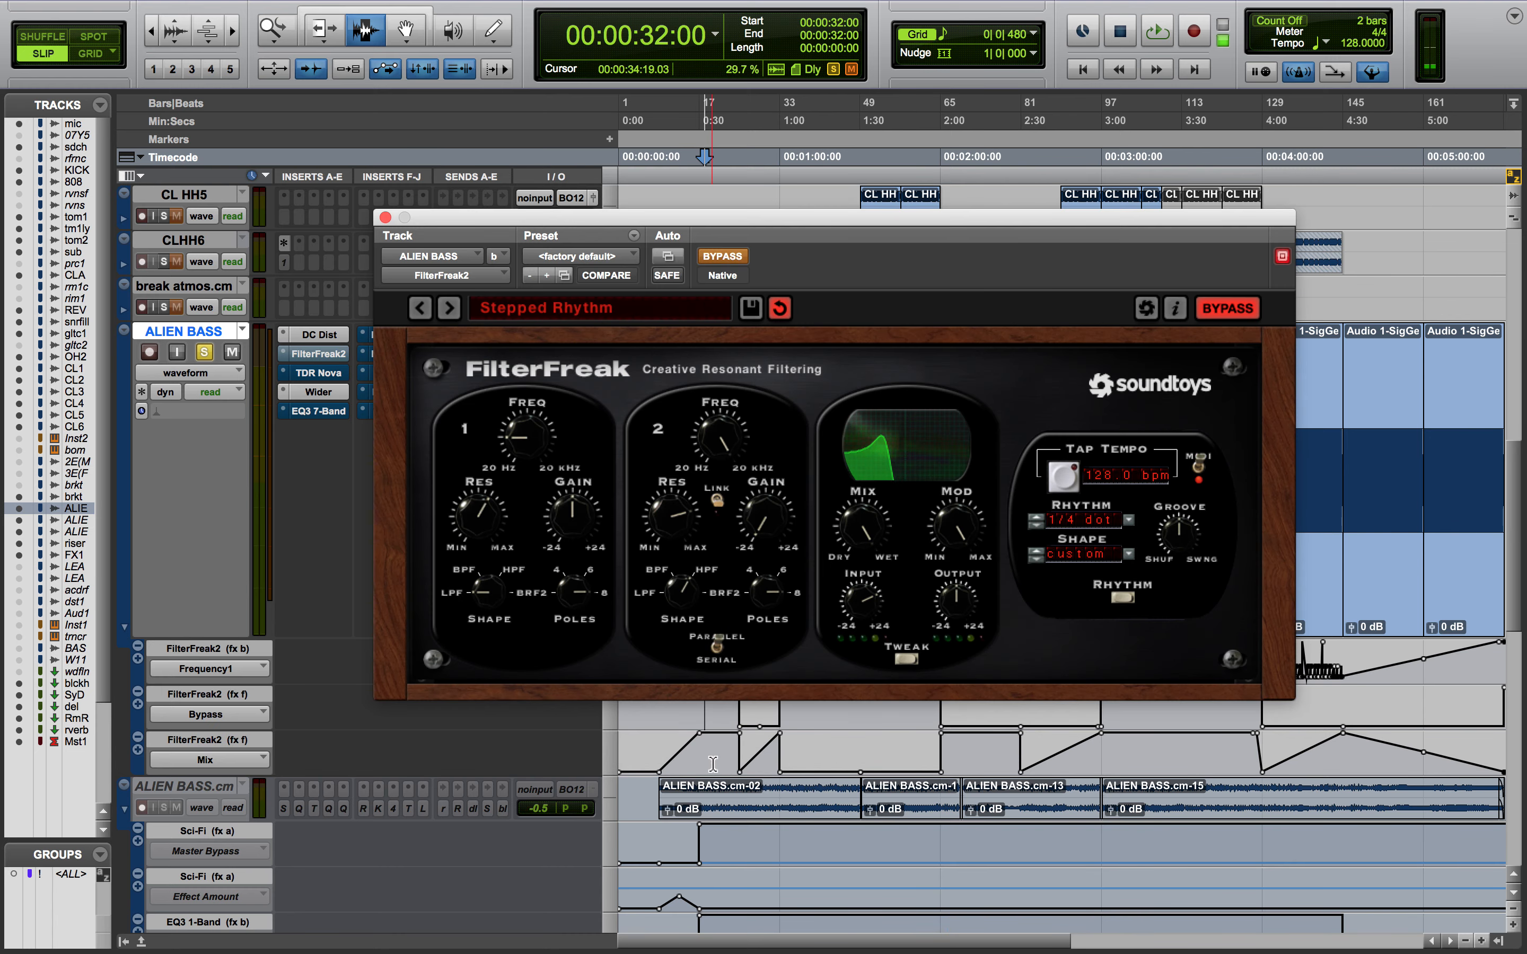
{"action": "left_click", "coordinate": [737, 254]}
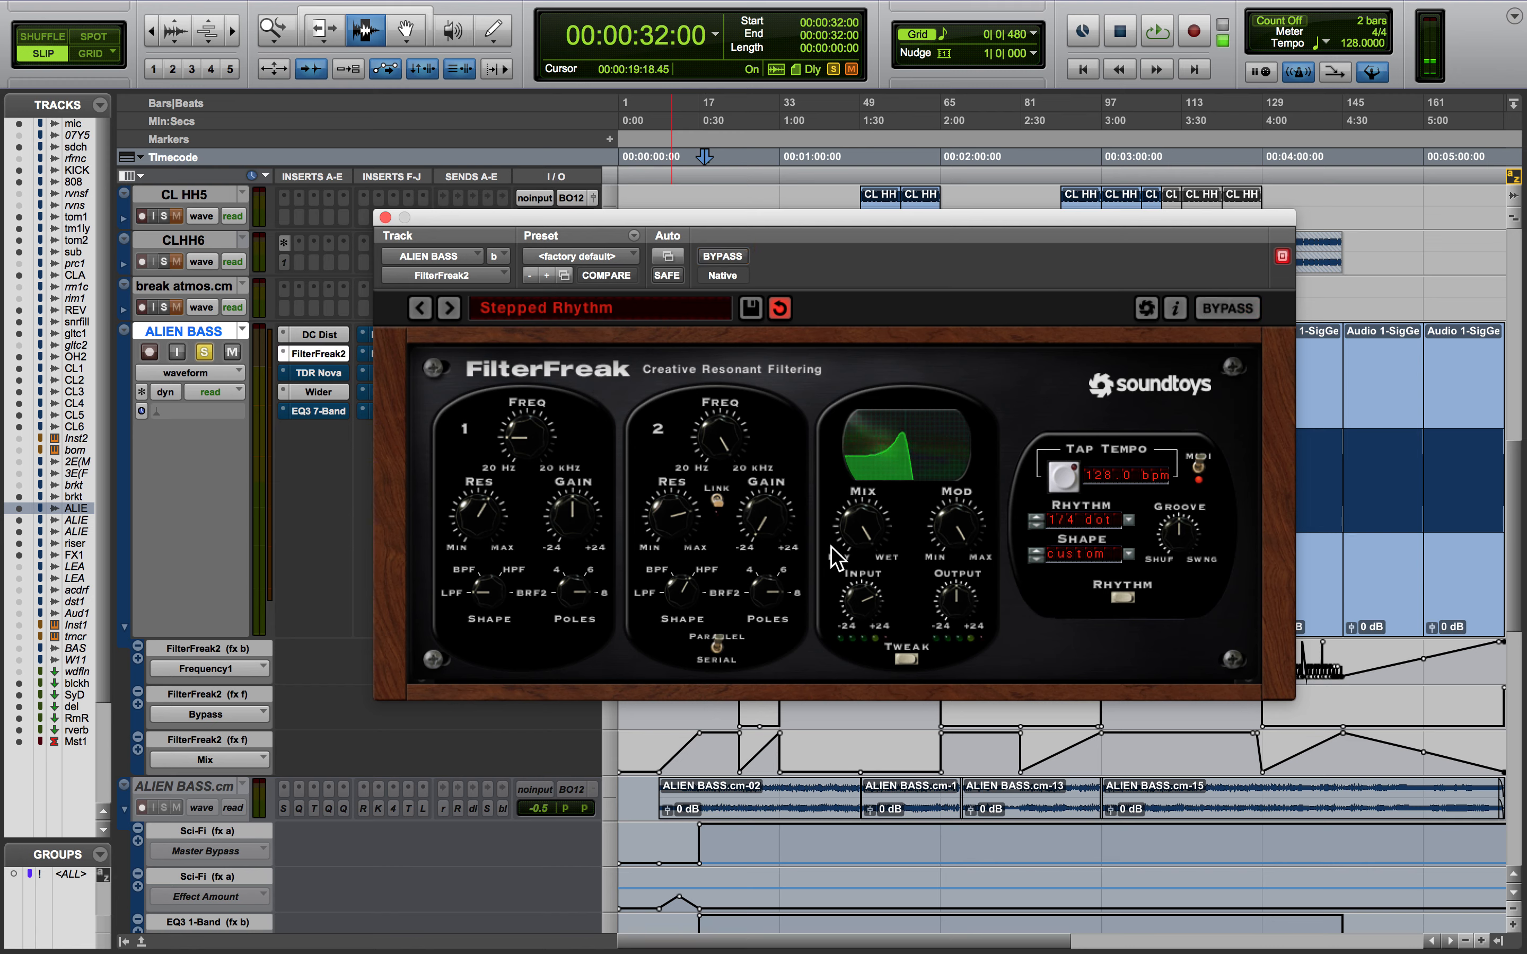
{"action": "left_click_drag", "start_coordinate": [941, 224], "coordinate": [824, 113]}
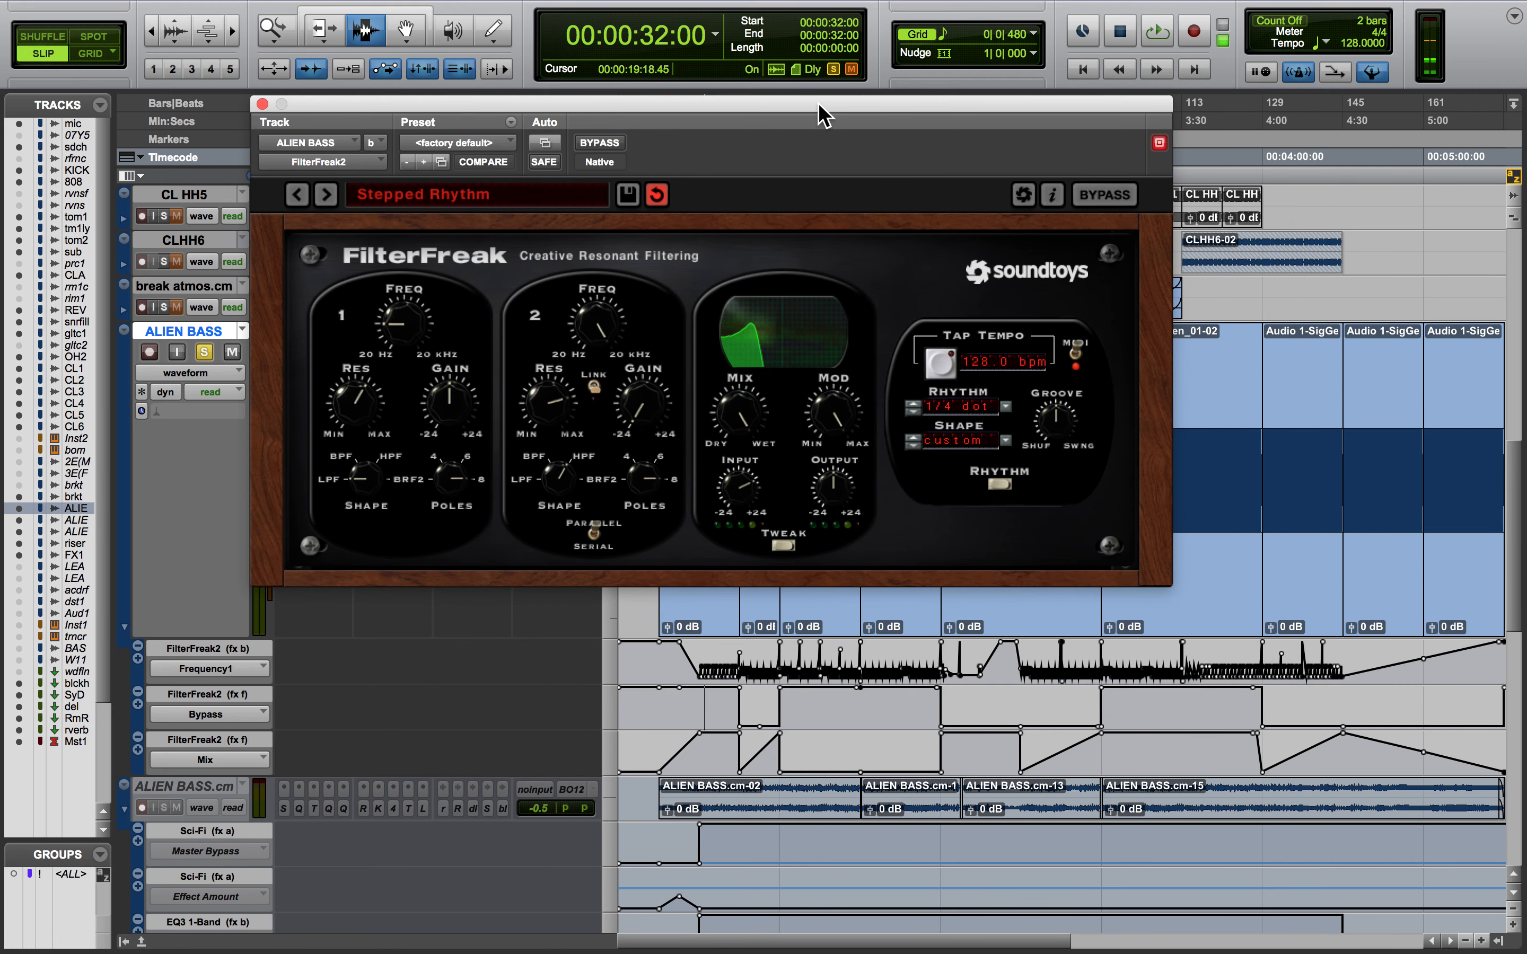
Play ALIEN BASS from 00:00:29:18, just before the repeating Frequency1 automation ramps, and stop after a few seconds
{"action": "key", "text": "t"}
{"action": "key", "text": "t"}
{"action": "key", "text": "t"}
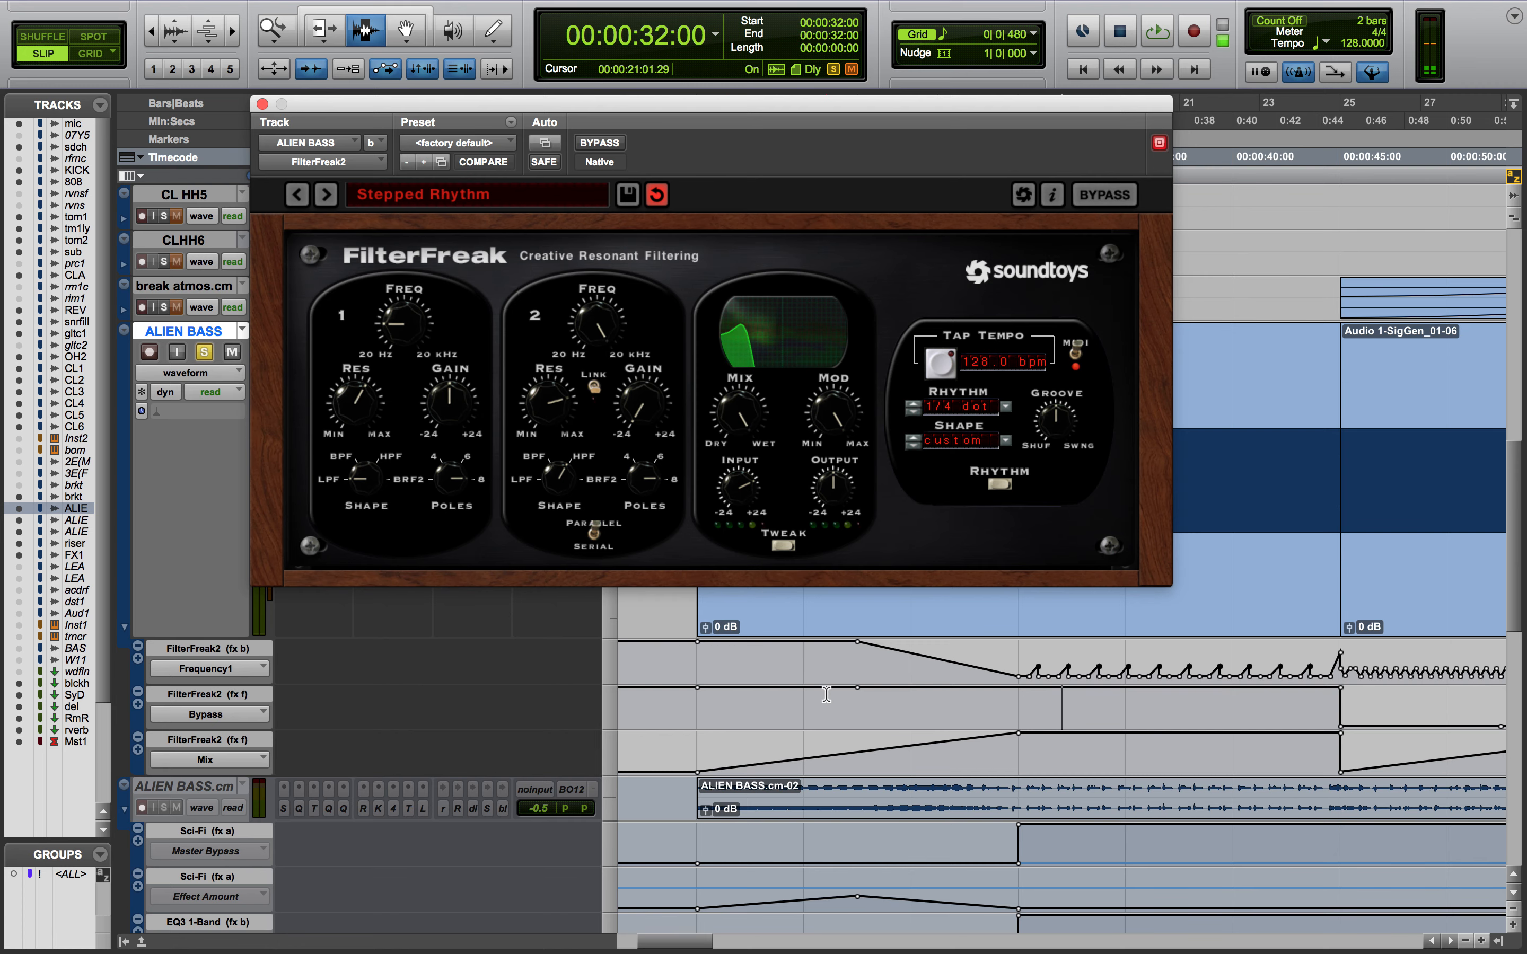
{"action": "scroll", "coordinate": [827, 694], "scroll_direction": "right", "scroll_amount": 2}
{"action": "left_click", "coordinate": [936, 706]}
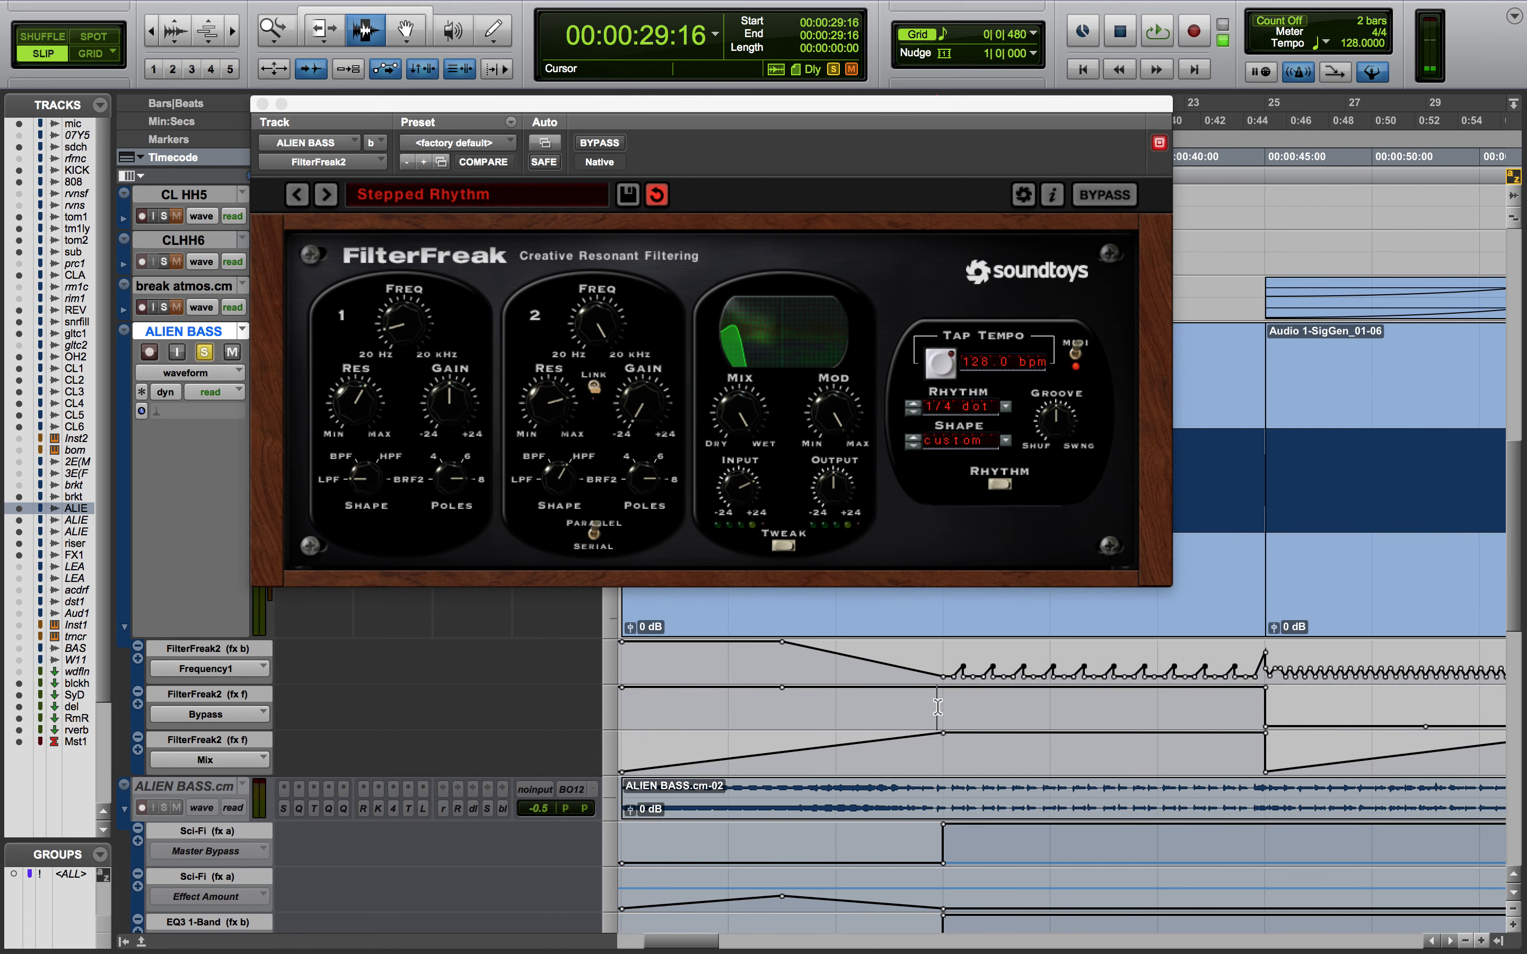
{"action": "scroll", "coordinate": [937, 706], "scroll_direction": "right", "scroll_amount": 6}
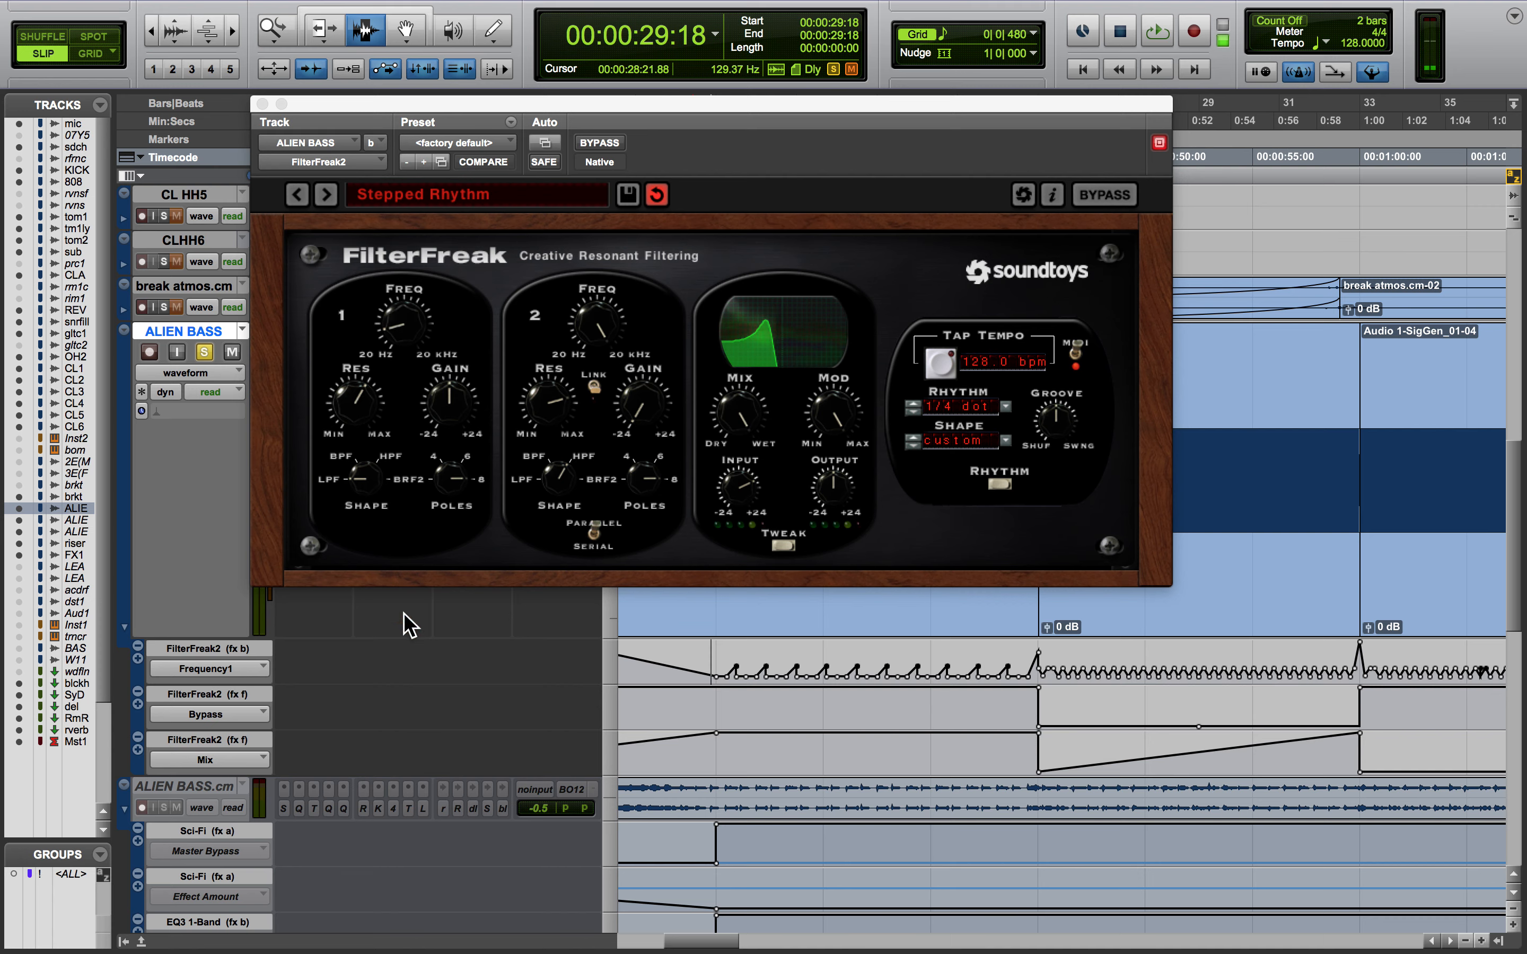
{"action": "key", "text": "space"}
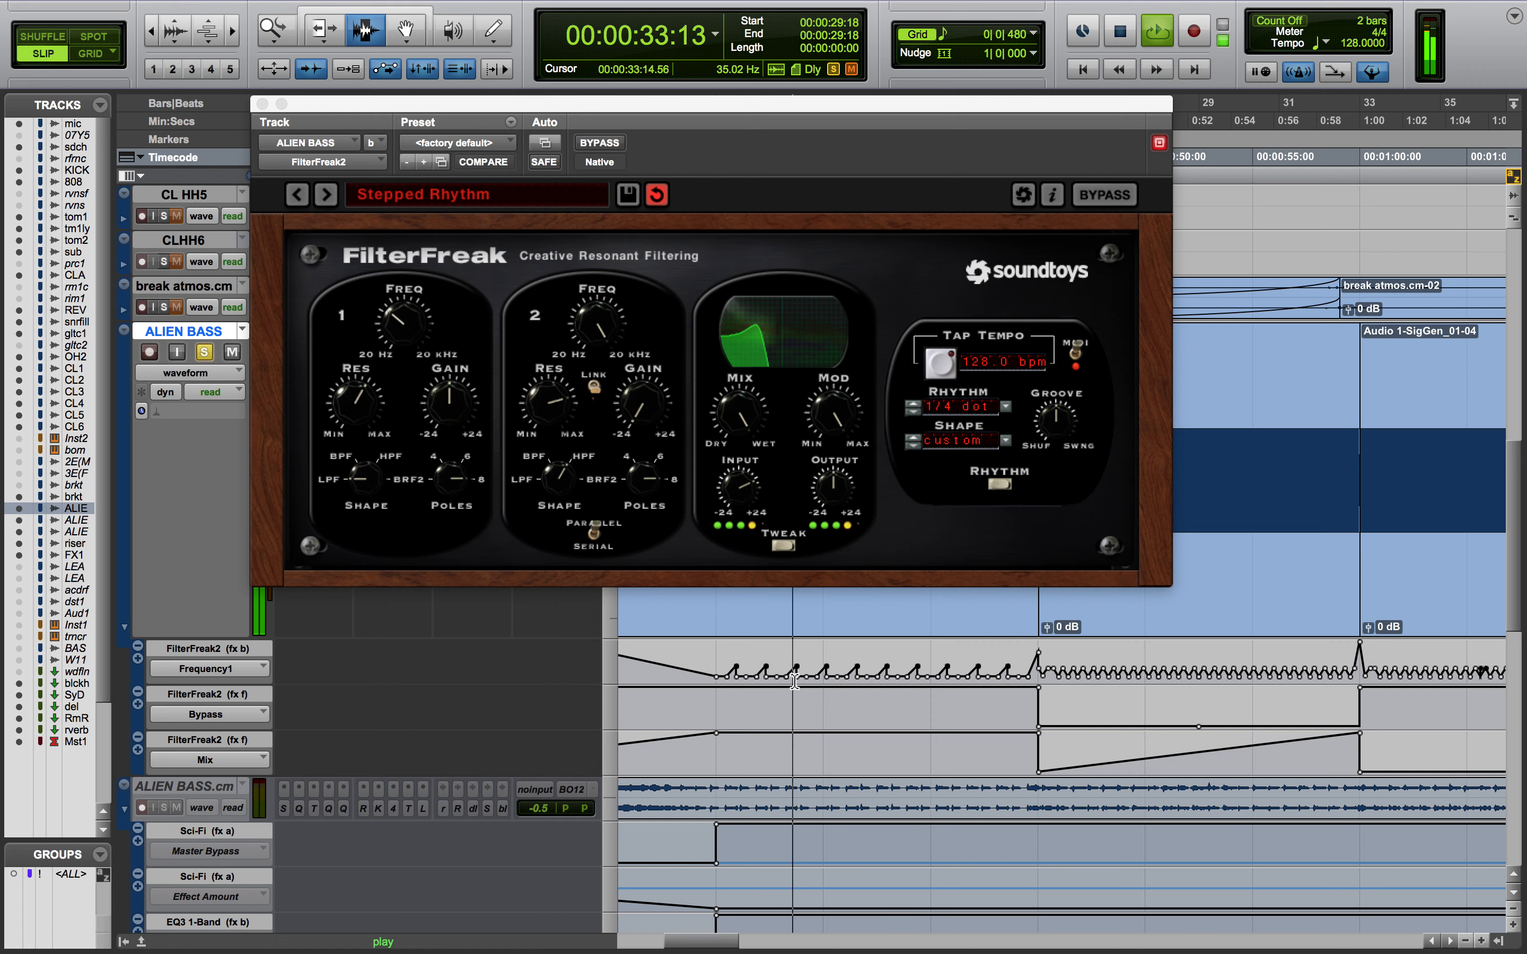
{"action": "key", "text": "space"}
Set the height of the slot b FilterFreak2 Frequency1 automation lane to jumbo
{"action": "left_click", "coordinate": [611, 660]}
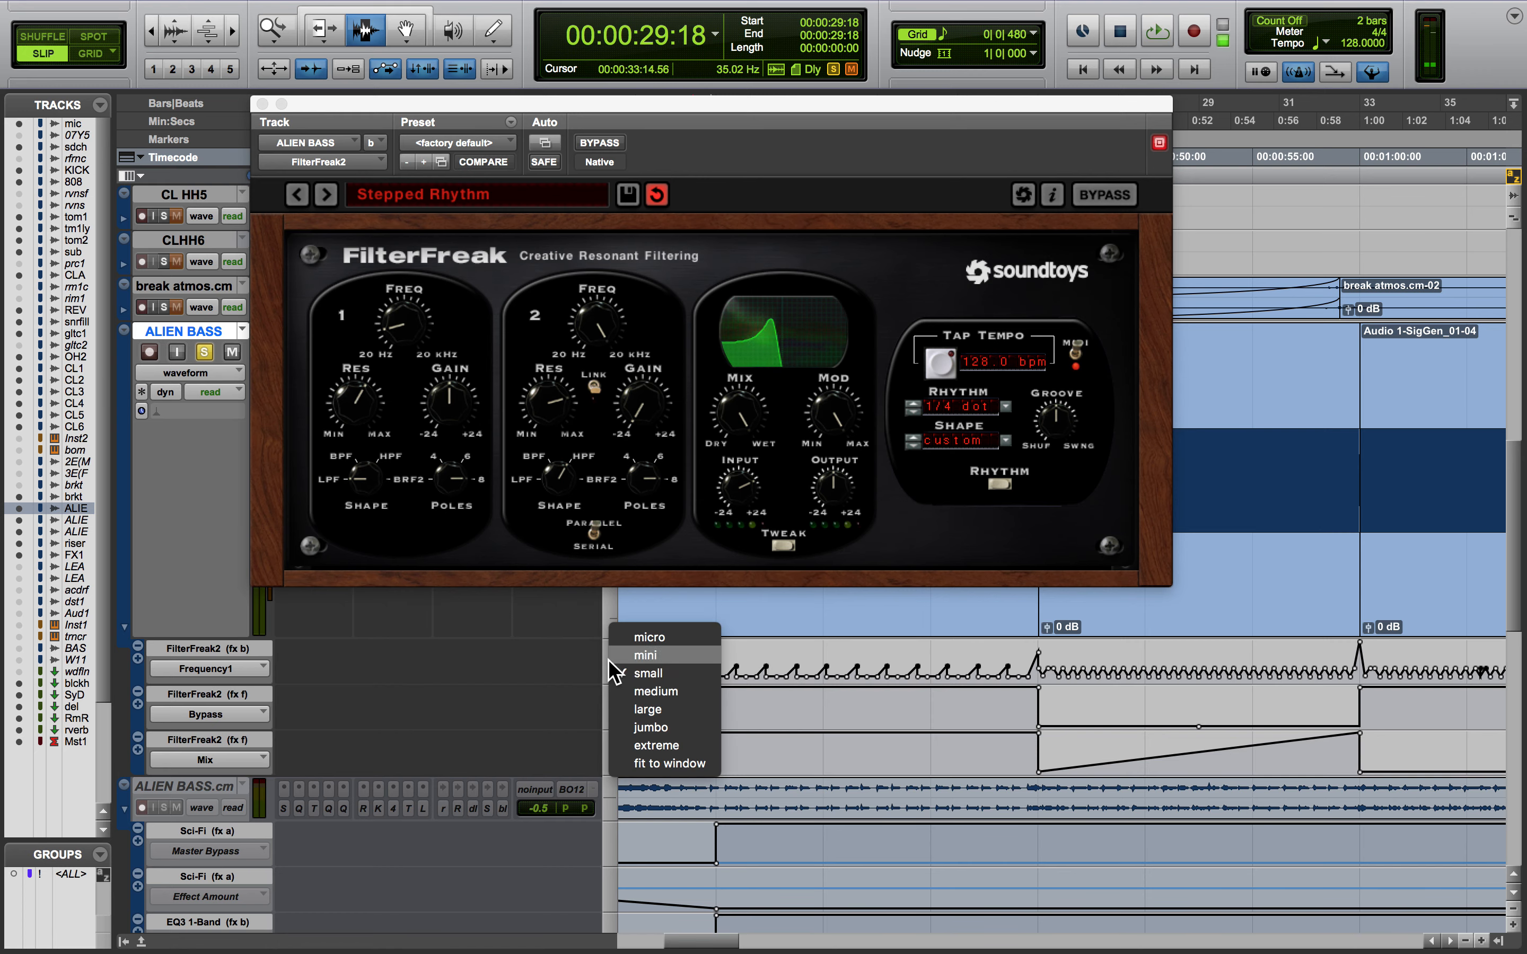
{"action": "left_click", "coordinate": [647, 732]}
{"action": "scroll", "coordinate": [1104, 723], "scroll_direction": "right", "scroll_amount": 10}
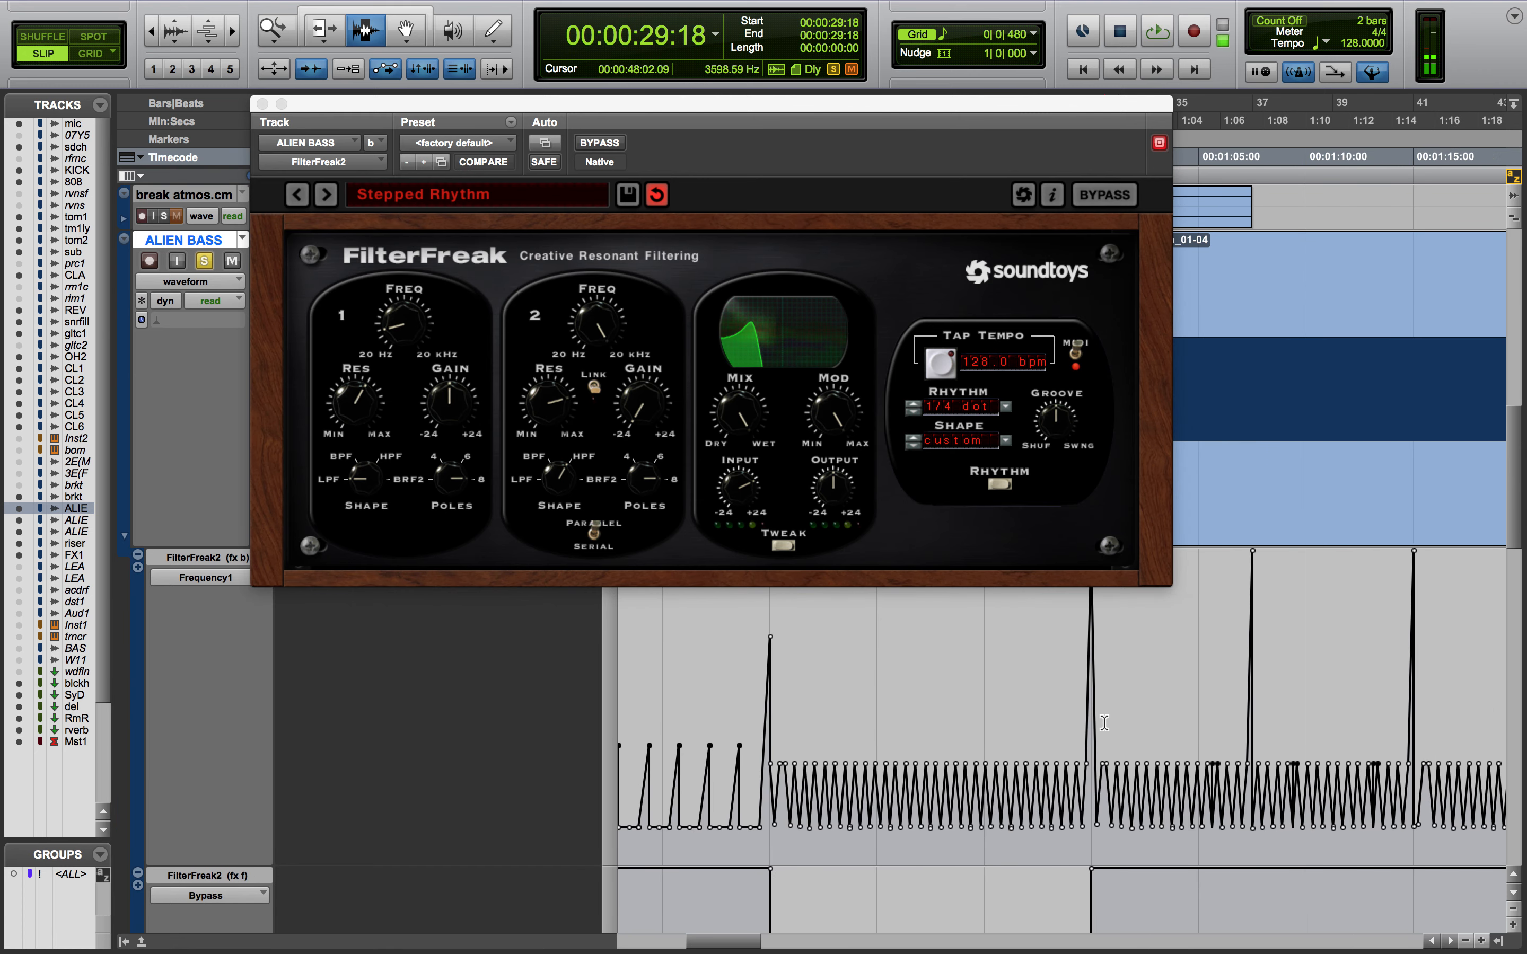
{"action": "scroll", "coordinate": [1091, 717], "scroll_direction": "down", "scroll_amount": 5}
{"action": "scroll", "coordinate": [1090, 714], "scroll_direction": "up", "scroll_amount": 5}
{"action": "scroll", "coordinate": [1090, 714], "scroll_direction": "right", "scroll_amount": 12}
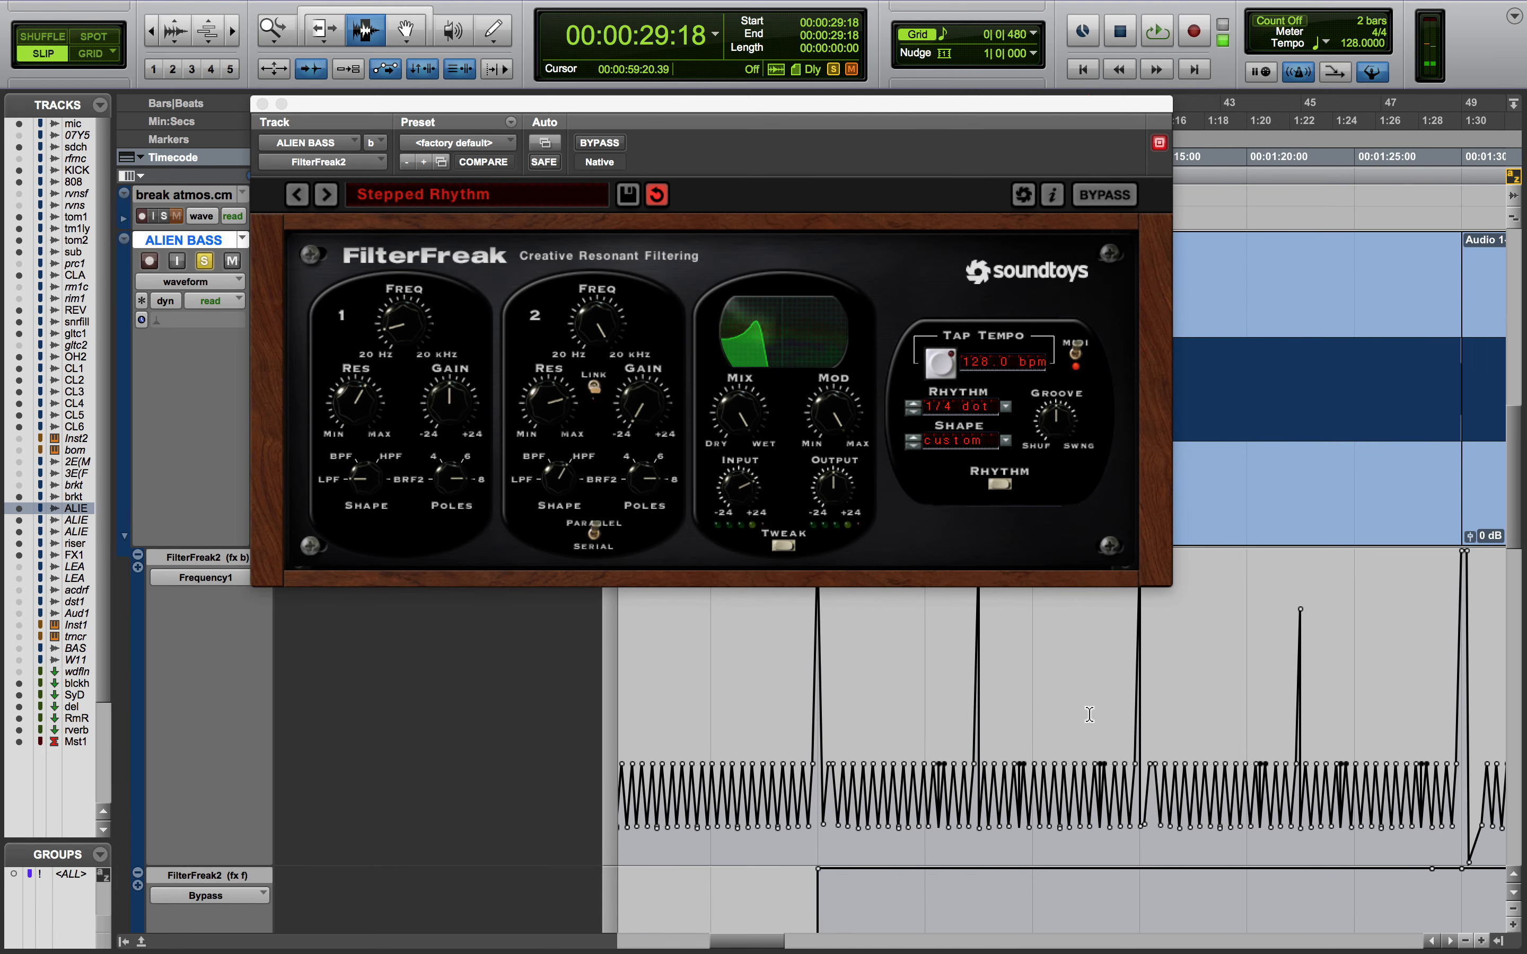
Play the Frequency1 filter automation briefly from 00:01:05:22 and stop playback
{"action": "left_click", "coordinate": [879, 778]}
{"action": "key", "text": "space"}
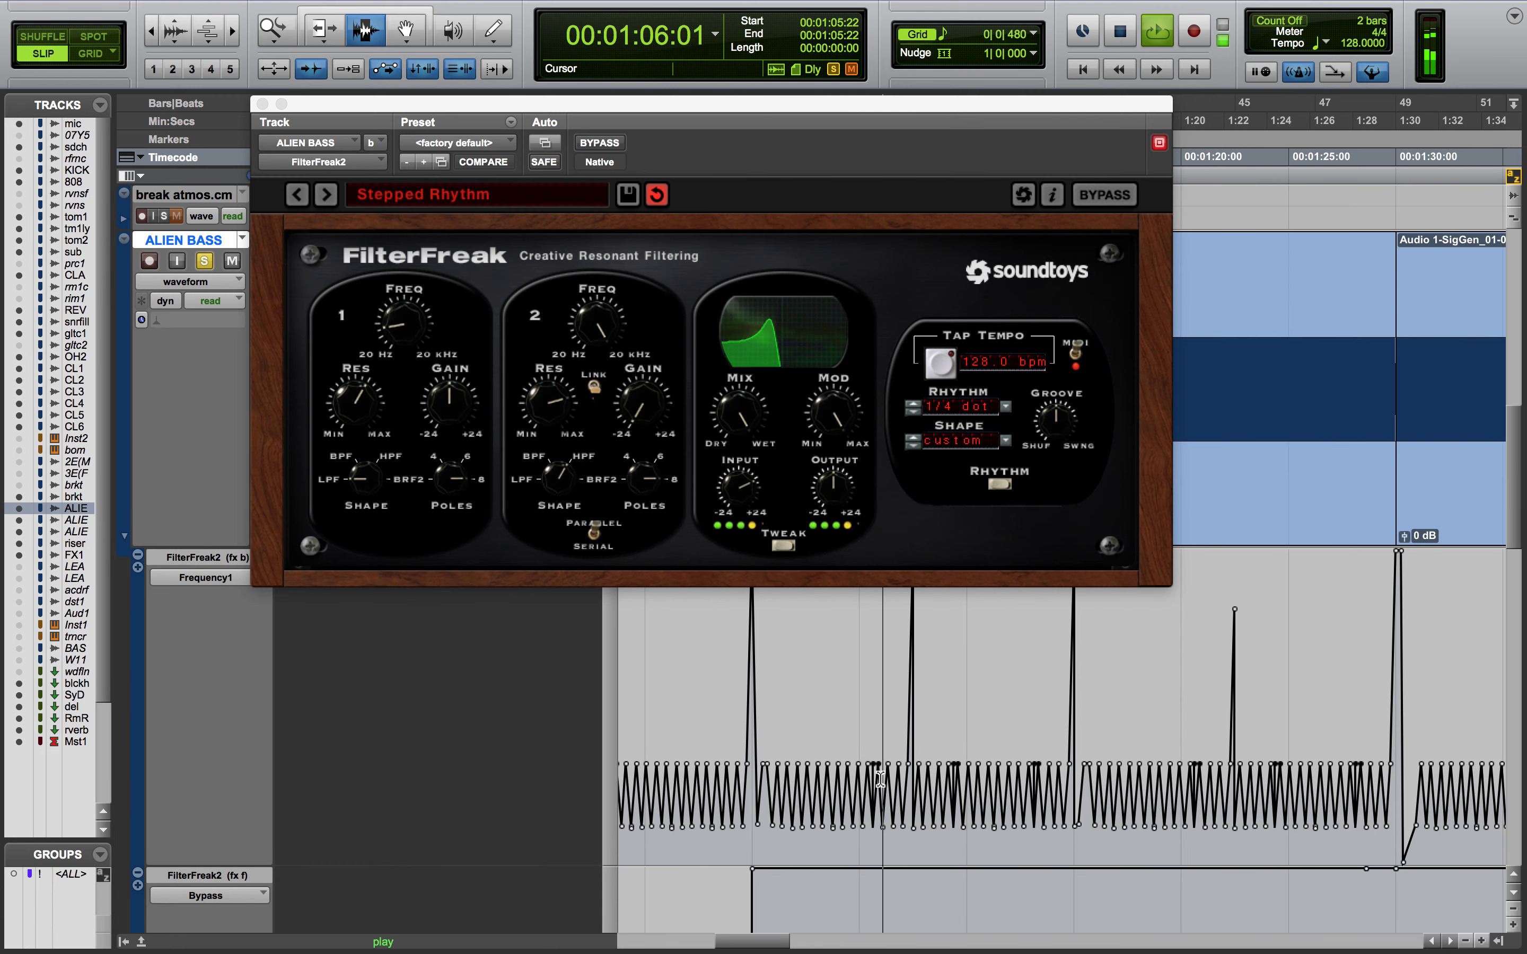
{"action": "left_click", "coordinate": [1120, 30]}
Switch editing to Grid mode and select the Frequency1 automation from 00:00:58:19 to 00:01:29:12
{"action": "scroll", "coordinate": [1212, 749], "scroll_direction": "right", "scroll_amount": 15}
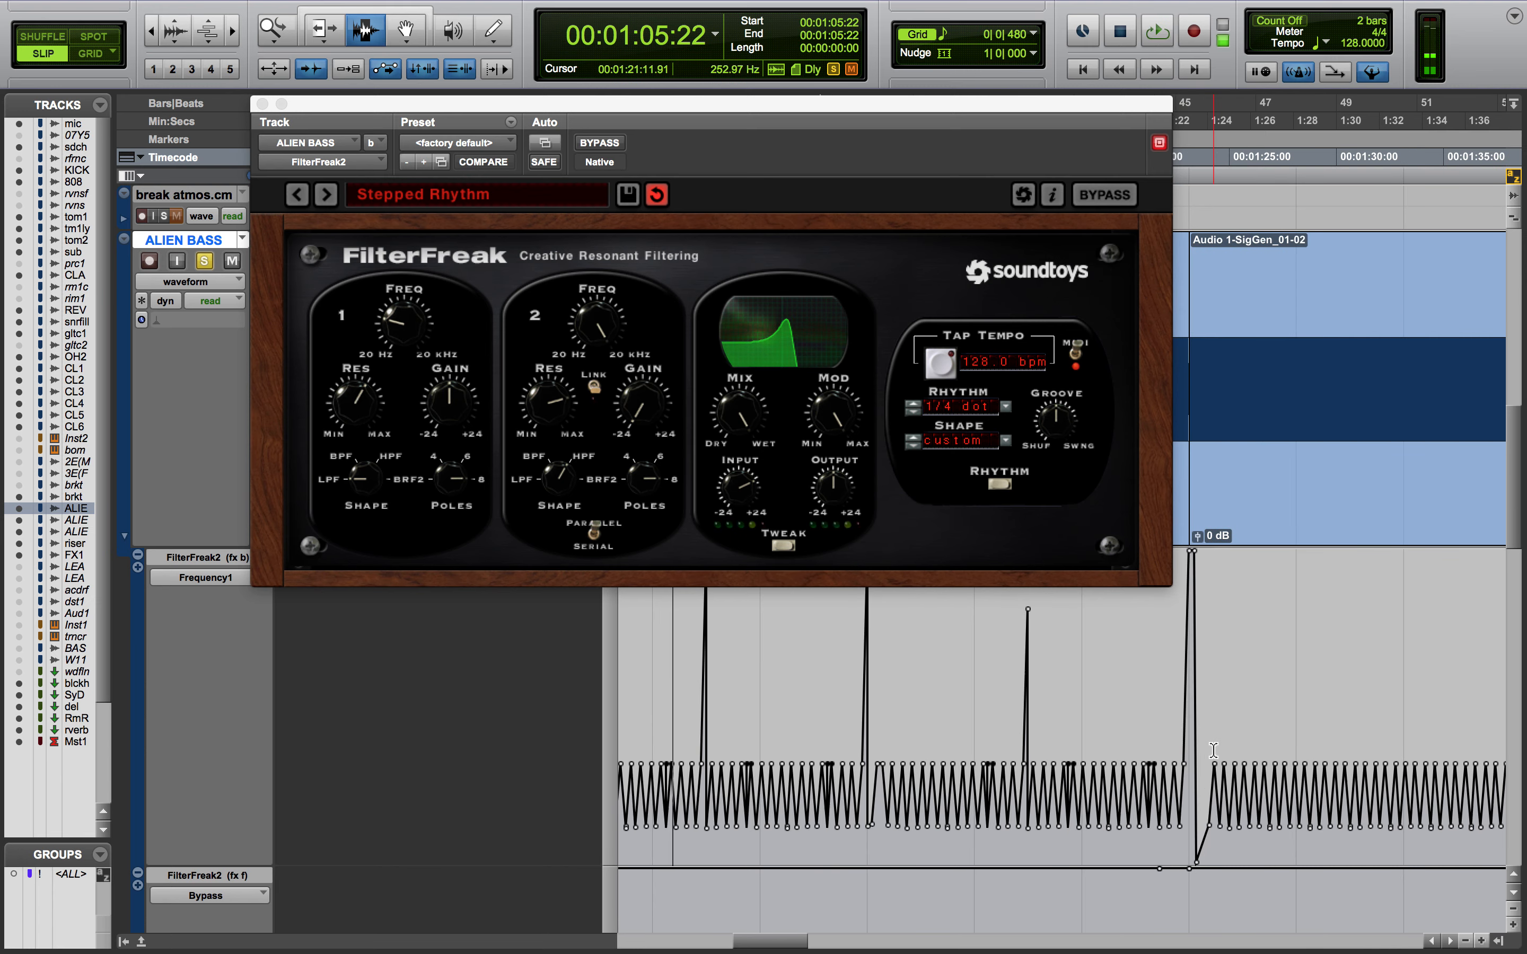
{"action": "key", "text": "r"}
{"action": "key", "text": "r"}
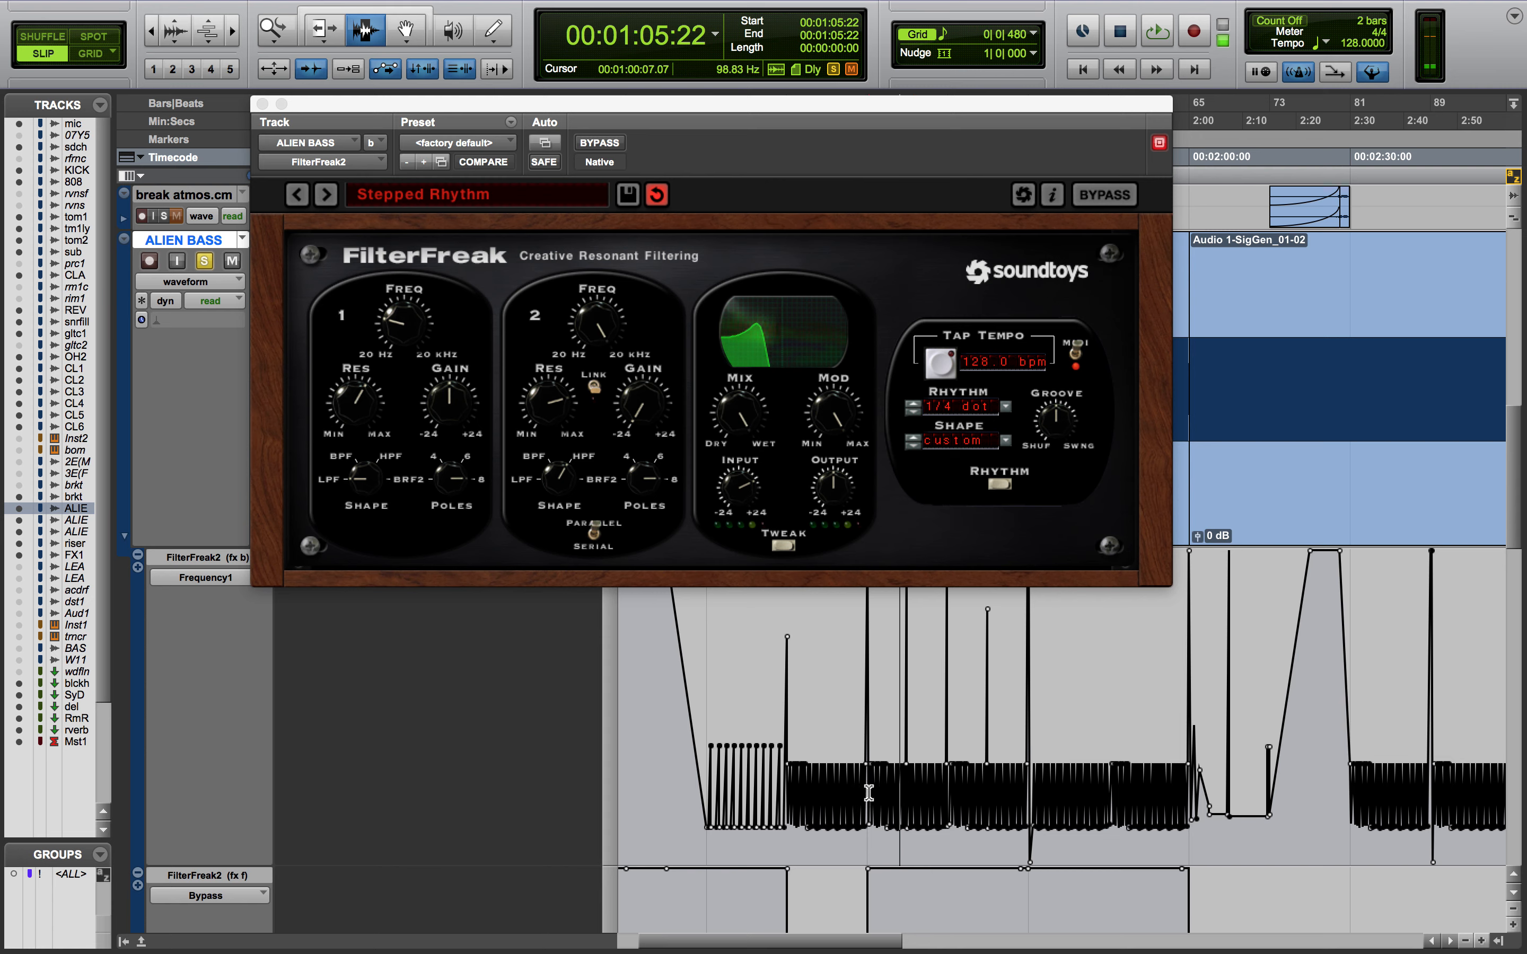
{"action": "key", "text": "F4"}
{"action": "left_click_drag", "start_coordinate": [869, 793], "coordinate": [1026, 789]}
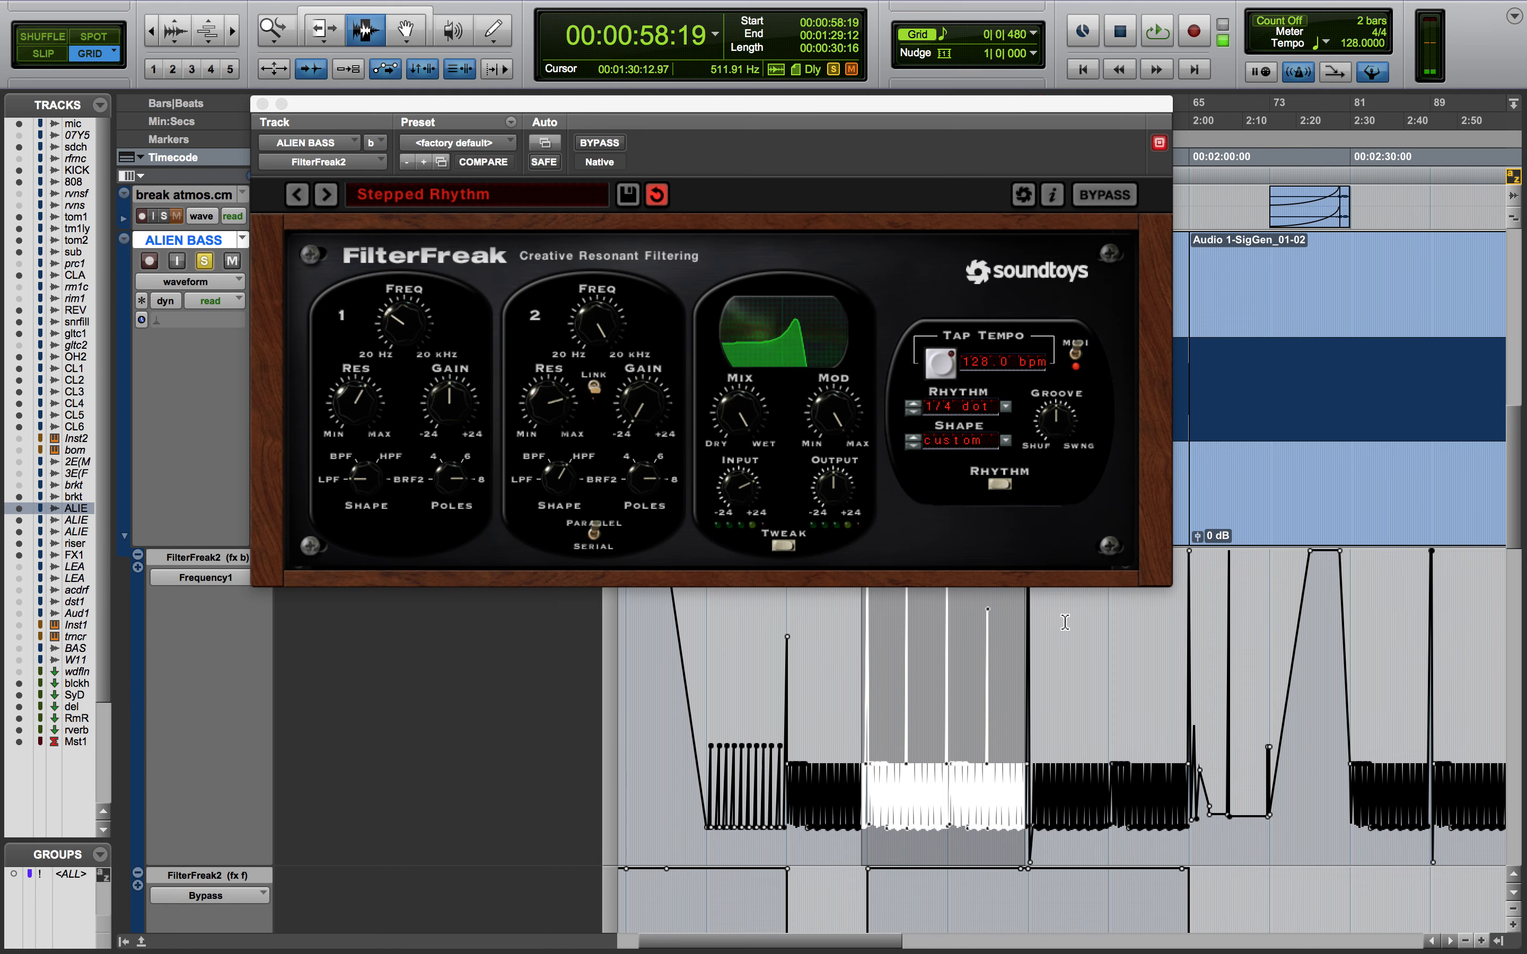
Look closely at the Frequency1 automation around 00:01:30:05 and select its spike from 00:01:29:07 to 00:01:31:04
{"action": "scroll", "coordinate": [1101, 765], "scroll_direction": "right", "scroll_amount": 5}
{"action": "scroll", "coordinate": [894, 799], "scroll_direction": "left", "scroll_amount": 6}
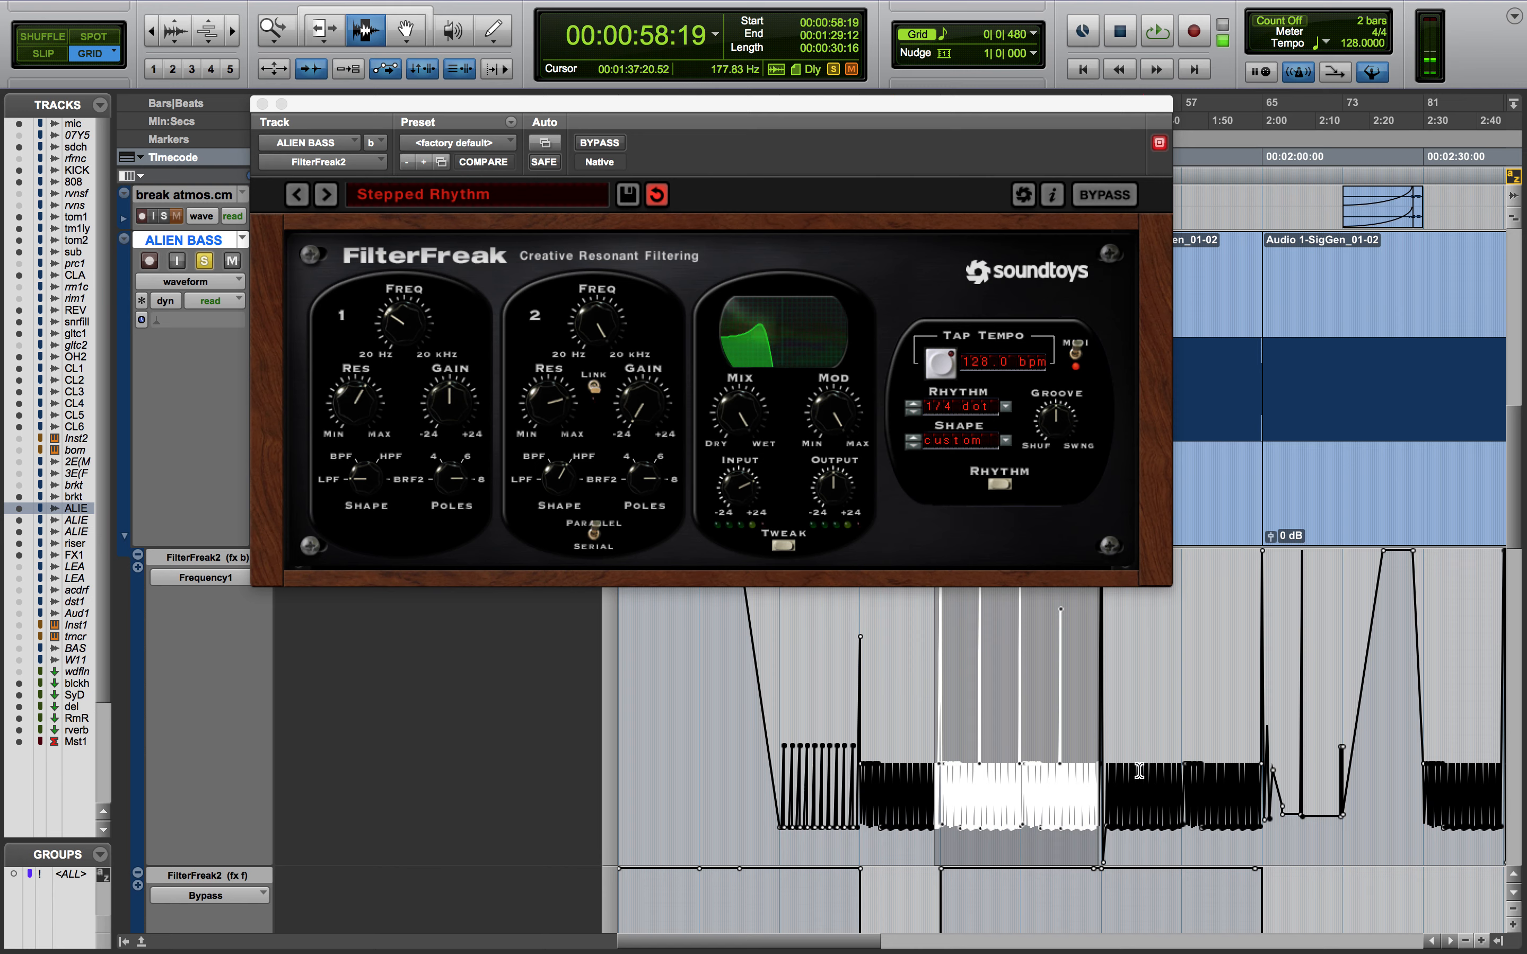
{"action": "left_click", "coordinate": [1023, 770]}
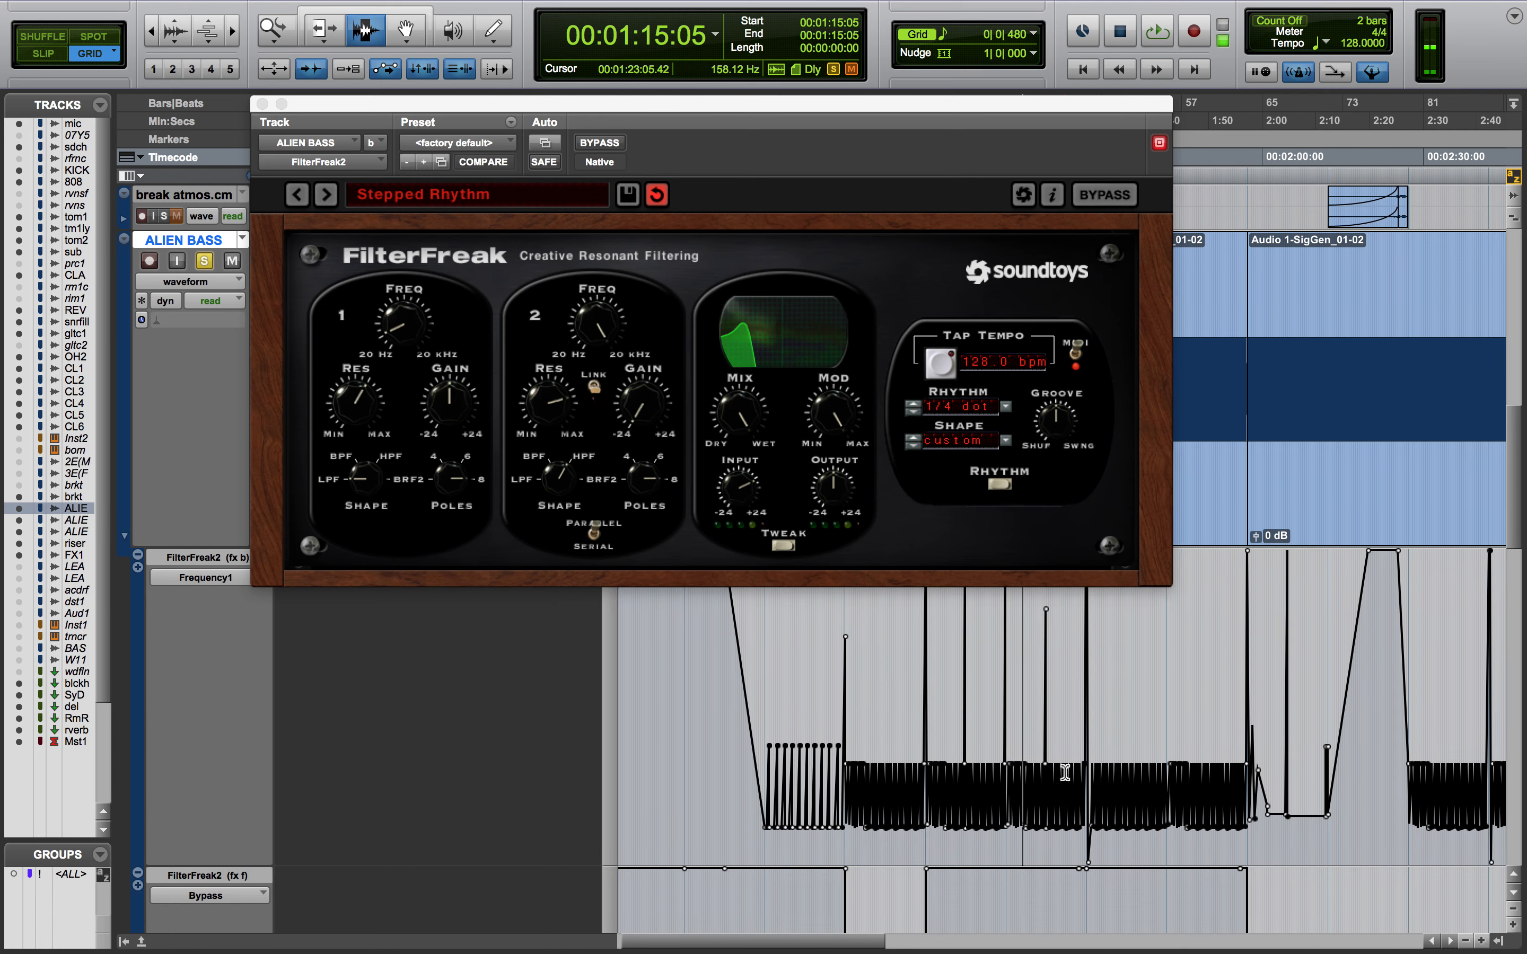
{"action": "scroll", "coordinate": [1061, 771], "scroll_direction": "right", "scroll_amount": 4}
{"action": "scroll", "coordinate": [1066, 773], "scroll_direction": "up", "scroll_amount": 1}
{"action": "scroll", "coordinate": [1066, 773], "scroll_direction": "right", "scroll_amount": 1}
{"action": "left_click", "coordinate": [776, 820]}
{"action": "key", "text": "t"}
{"action": "key", "text": "t"}
{"action": "key", "text": "t"}
{"action": "key", "text": "t"}
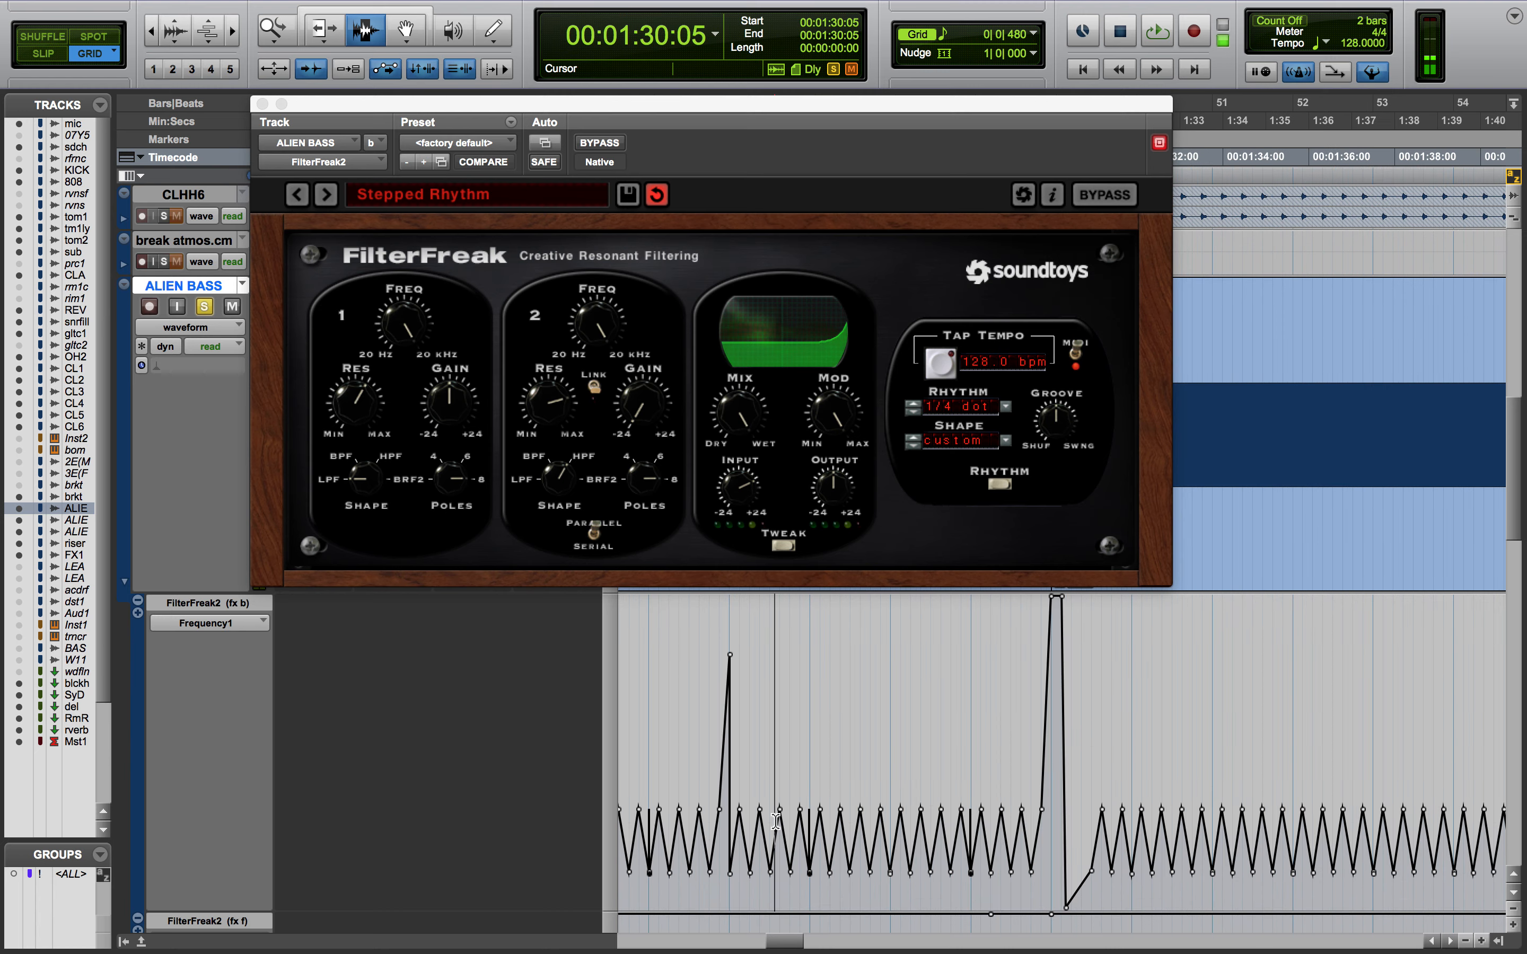
{"action": "left_click_drag", "start_coordinate": [980, 852], "coordinate": [1141, 858]}
{"action": "key", "text": "r"}
{"action": "key", "text": "r"}
{"action": "key", "text": "r"}
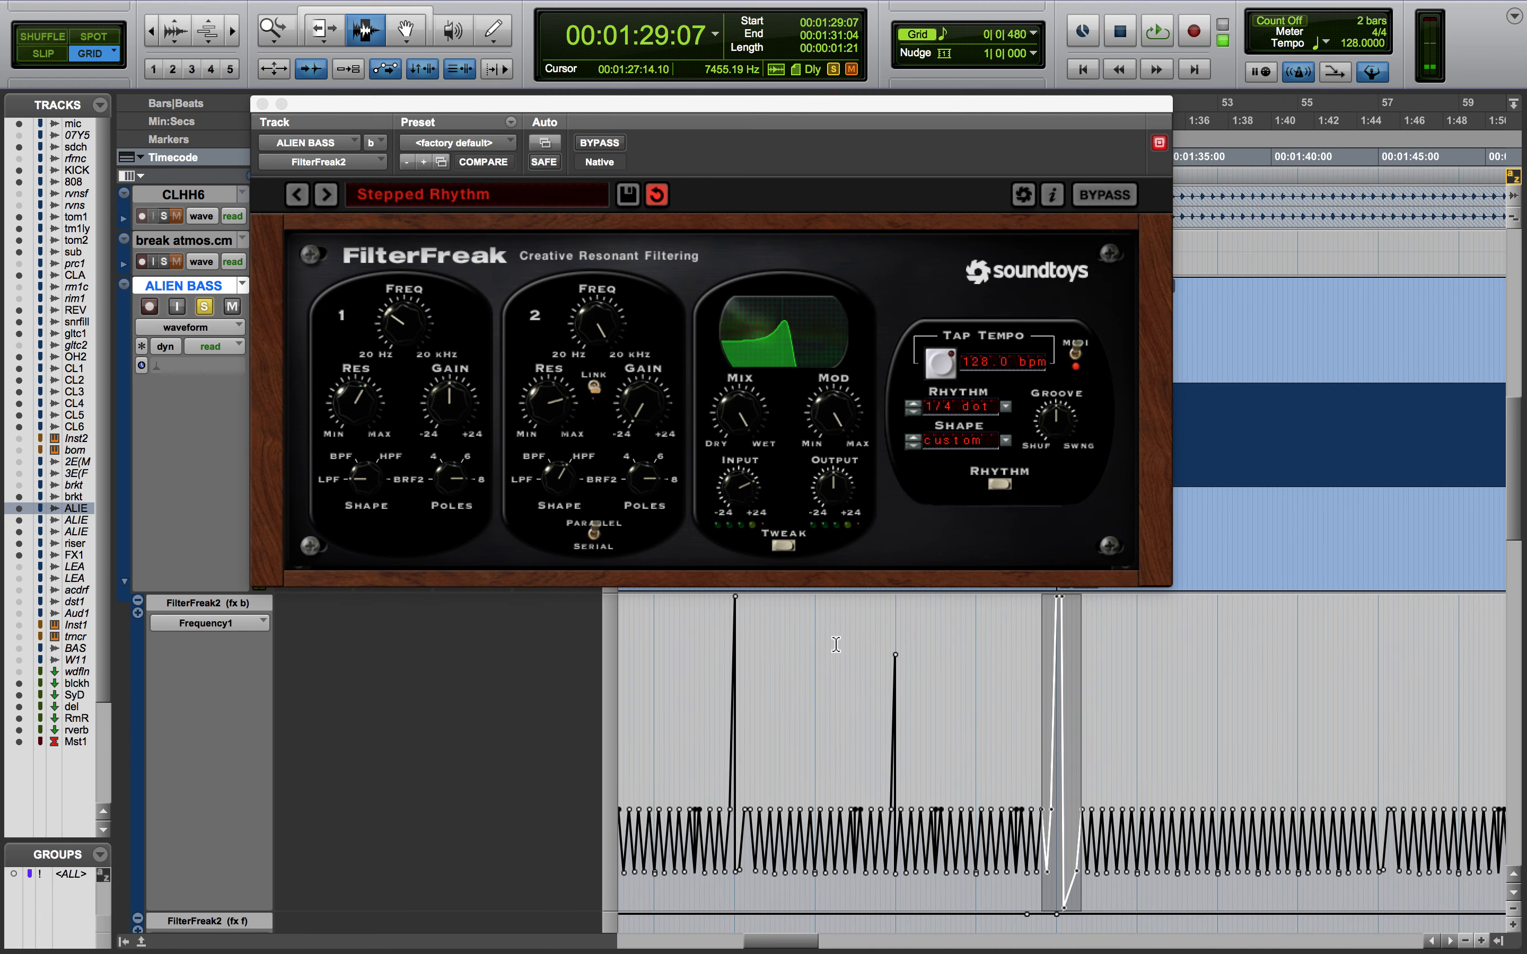
Select the low Frequency1 automation section from 00:01:58:03 to 00:02:23:04 and view it within the whole session
{"action": "left_click", "coordinate": [1013, 884]}
{"action": "left_click_drag", "start_coordinate": [986, 874], "coordinate": [1262, 848]}
{"action": "key", "text": "r"}
{"action": "key", "text": "r"}
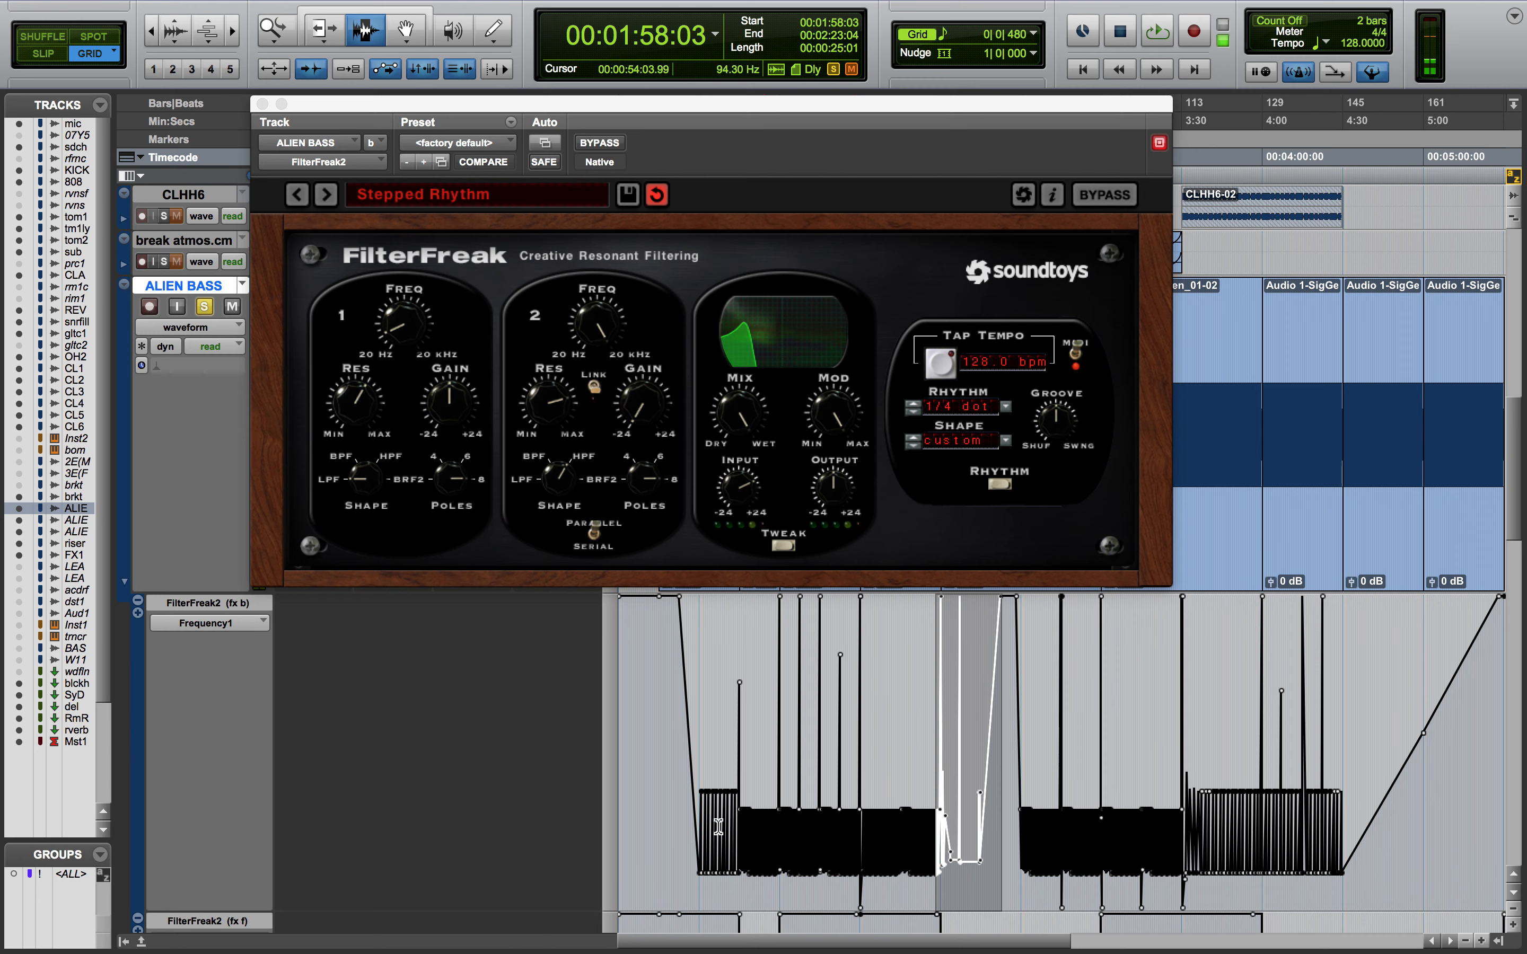
Select the opening downward sweep of the Frequency1 automation from 00:00:22:17 to 00:00:31:21
{"action": "left_click", "coordinate": [676, 785]}
{"action": "left_click", "coordinate": [664, 780]}
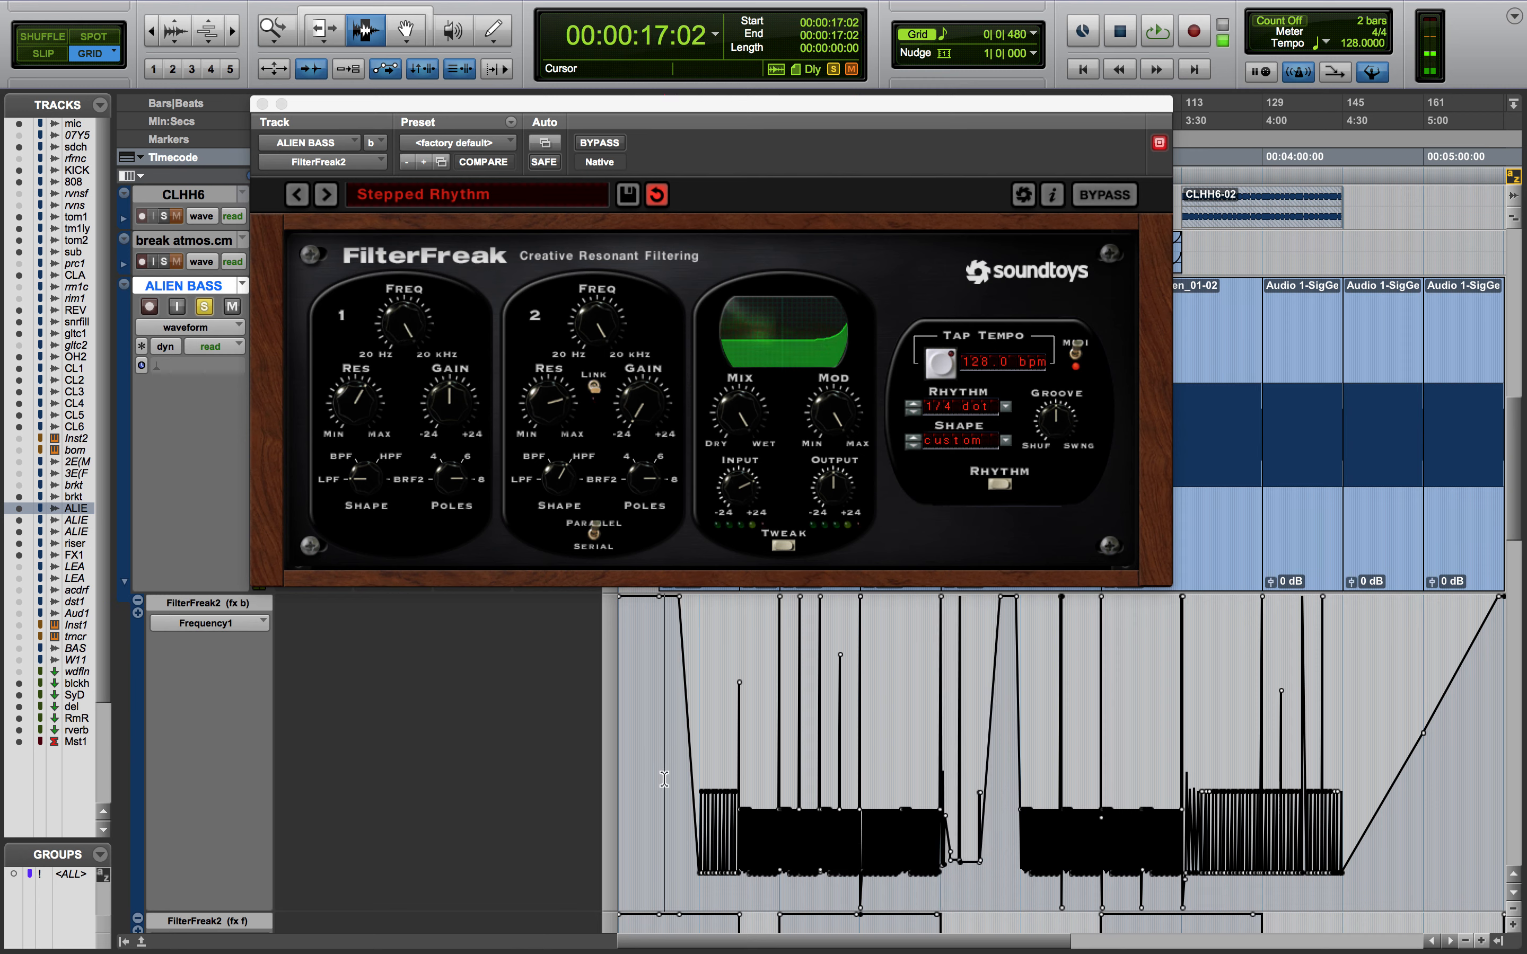
{"action": "key", "text": "space"}
{"action": "key", "text": "t"}
{"action": "key", "text": "t"}
{"action": "key", "text": "t"}
{"action": "left_click_drag", "start_coordinate": [1105, 679], "coordinate": [1288, 687]}
{"action": "key", "text": "r"}
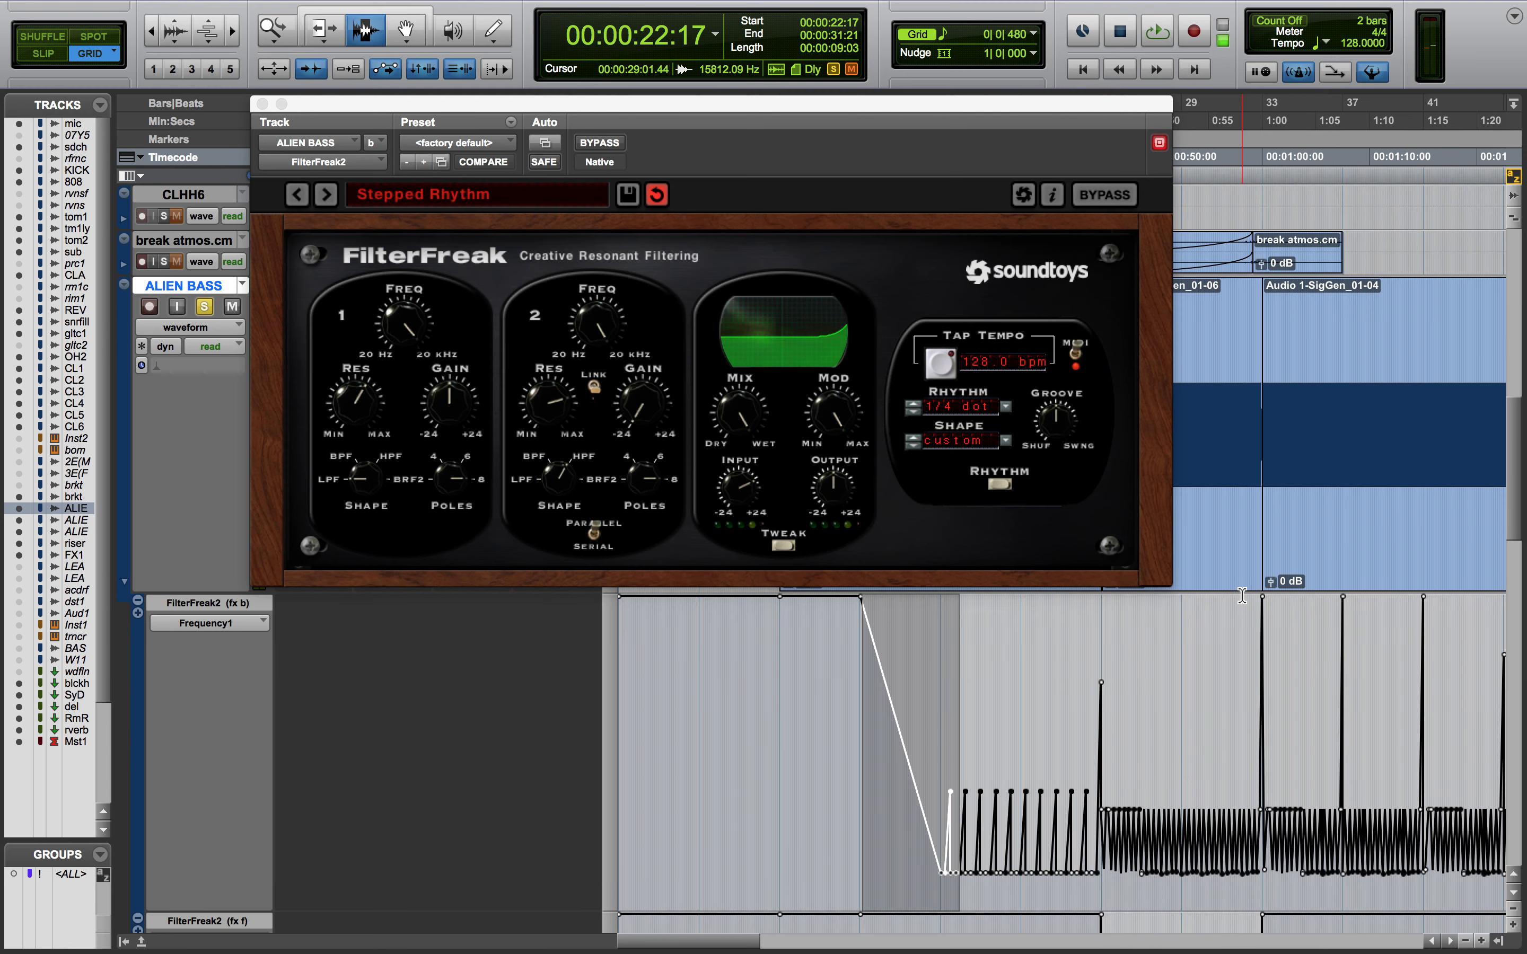
Examine the rest of the Frequency1 automation through to its closing rise, and view it across the whole session
{"action": "scroll", "coordinate": [1241, 596], "scroll_direction": "right", "scroll_amount": 3}
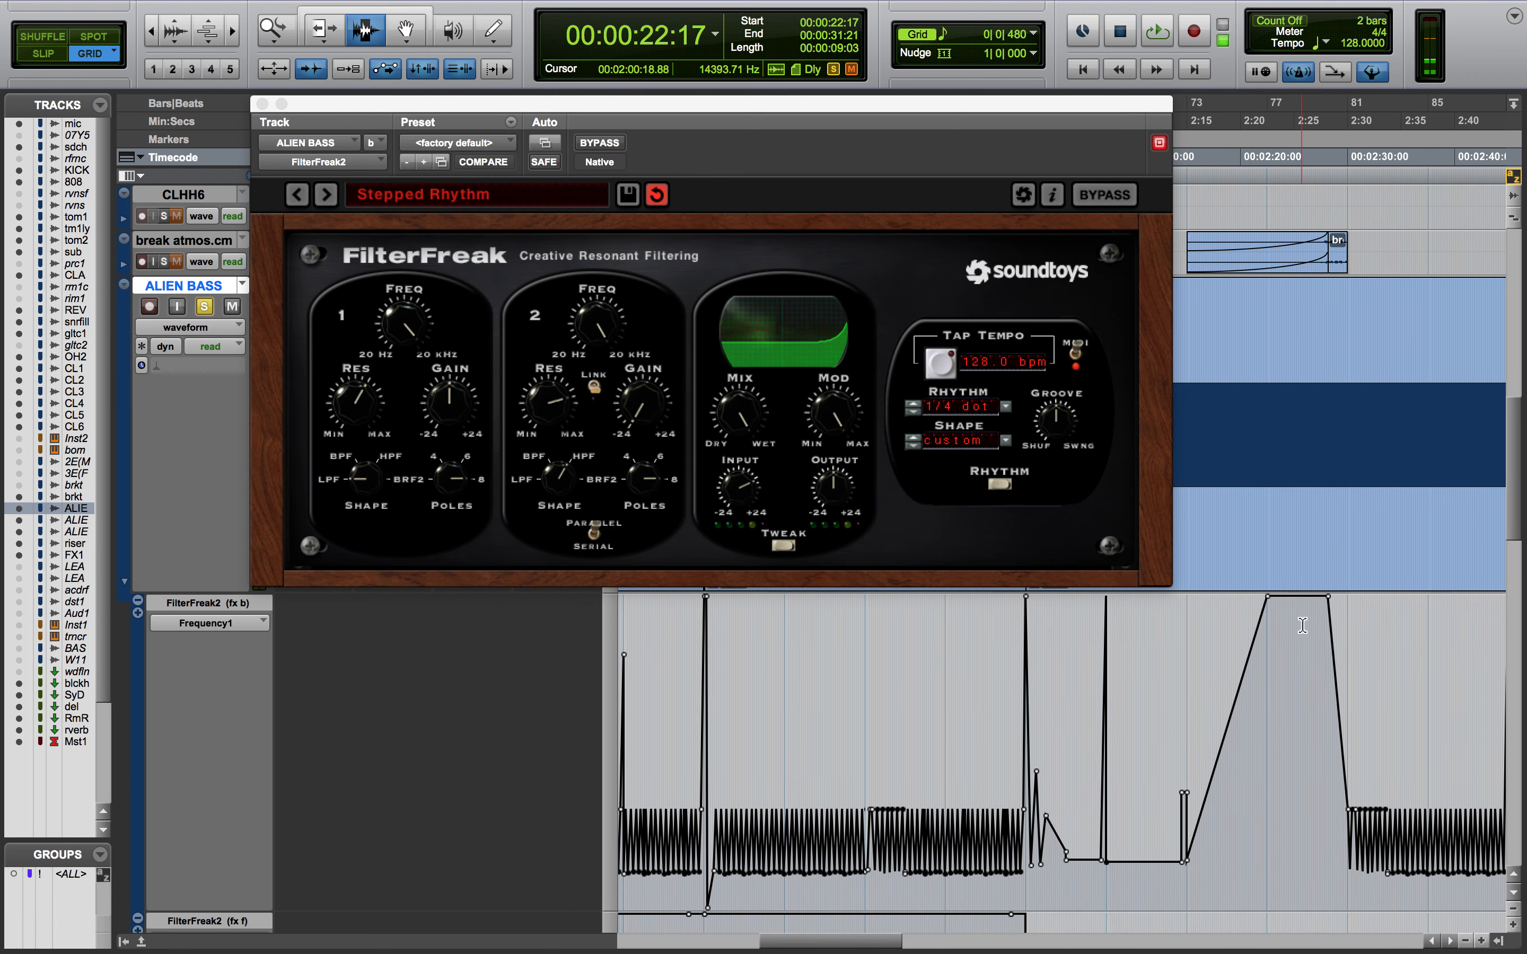
{"action": "scroll", "coordinate": [1040, 824], "scroll_direction": "right", "scroll_amount": 1}
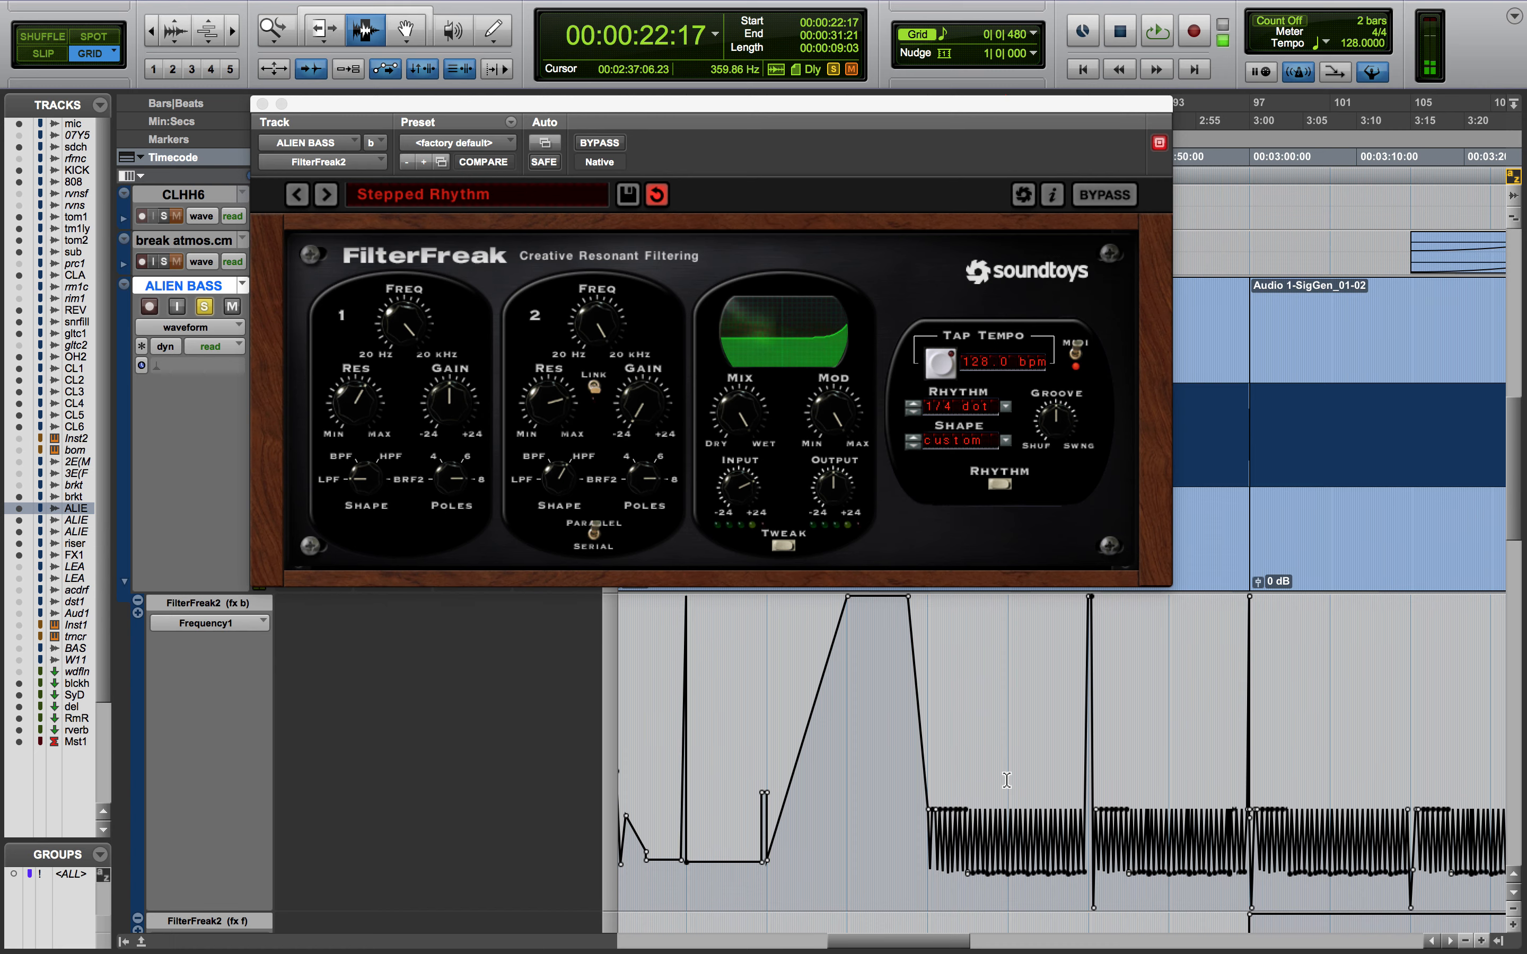
{"action": "scroll", "coordinate": [949, 801], "scroll_direction": "right", "scroll_amount": 6}
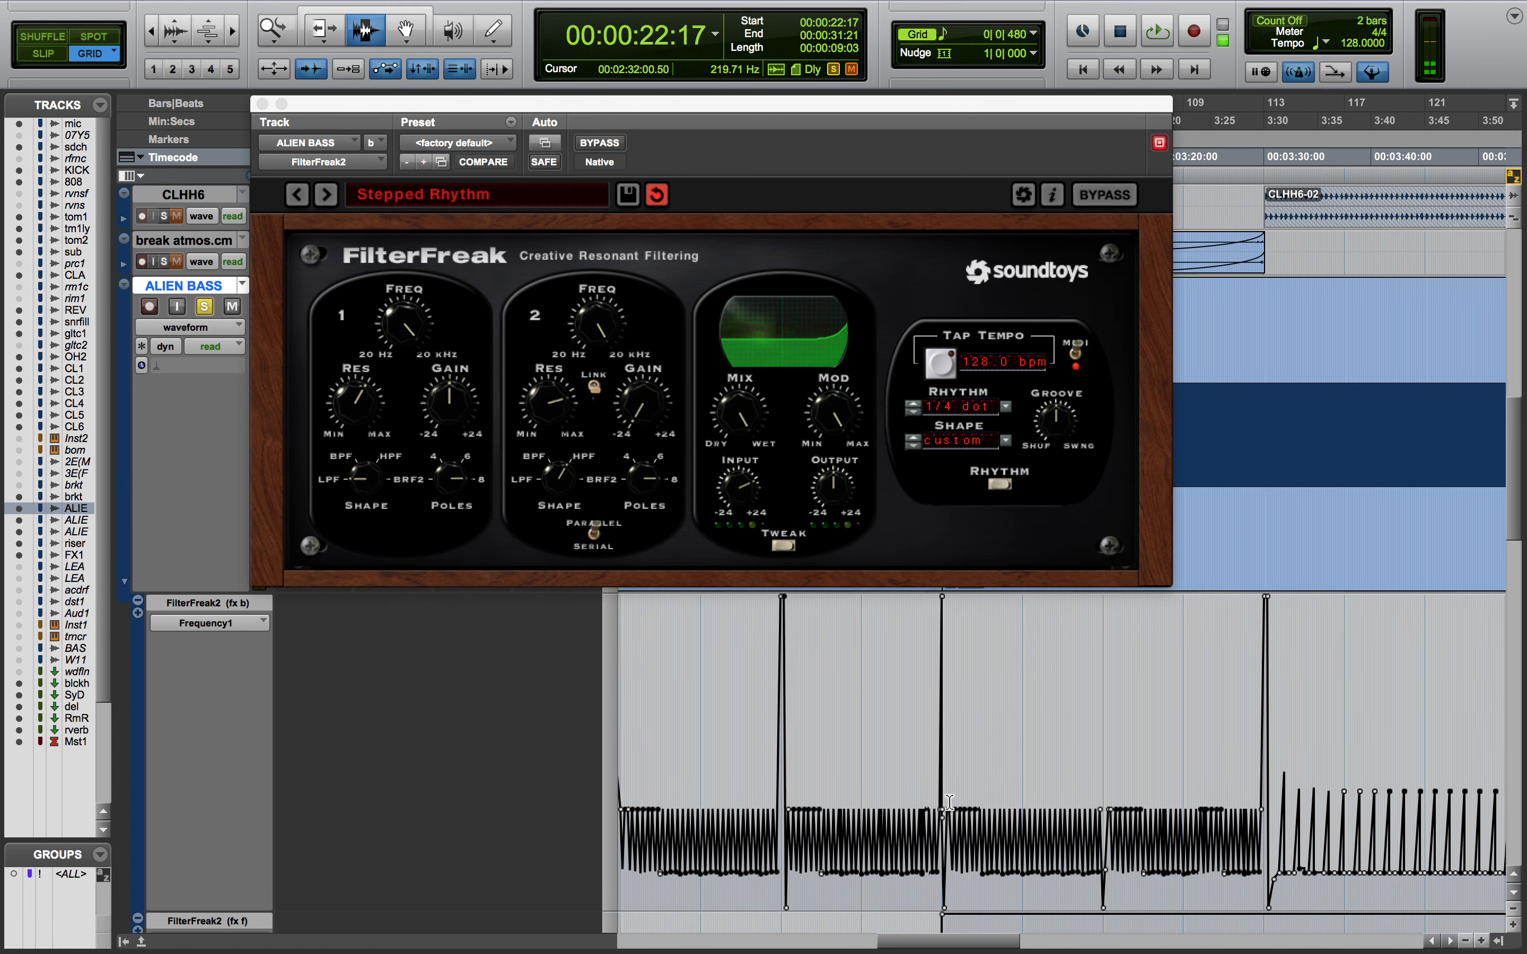
{"action": "scroll", "coordinate": [949, 802], "scroll_direction": "right", "scroll_amount": 15}
{"action": "scroll", "coordinate": [949, 802], "scroll_direction": "down", "scroll_amount": 1}
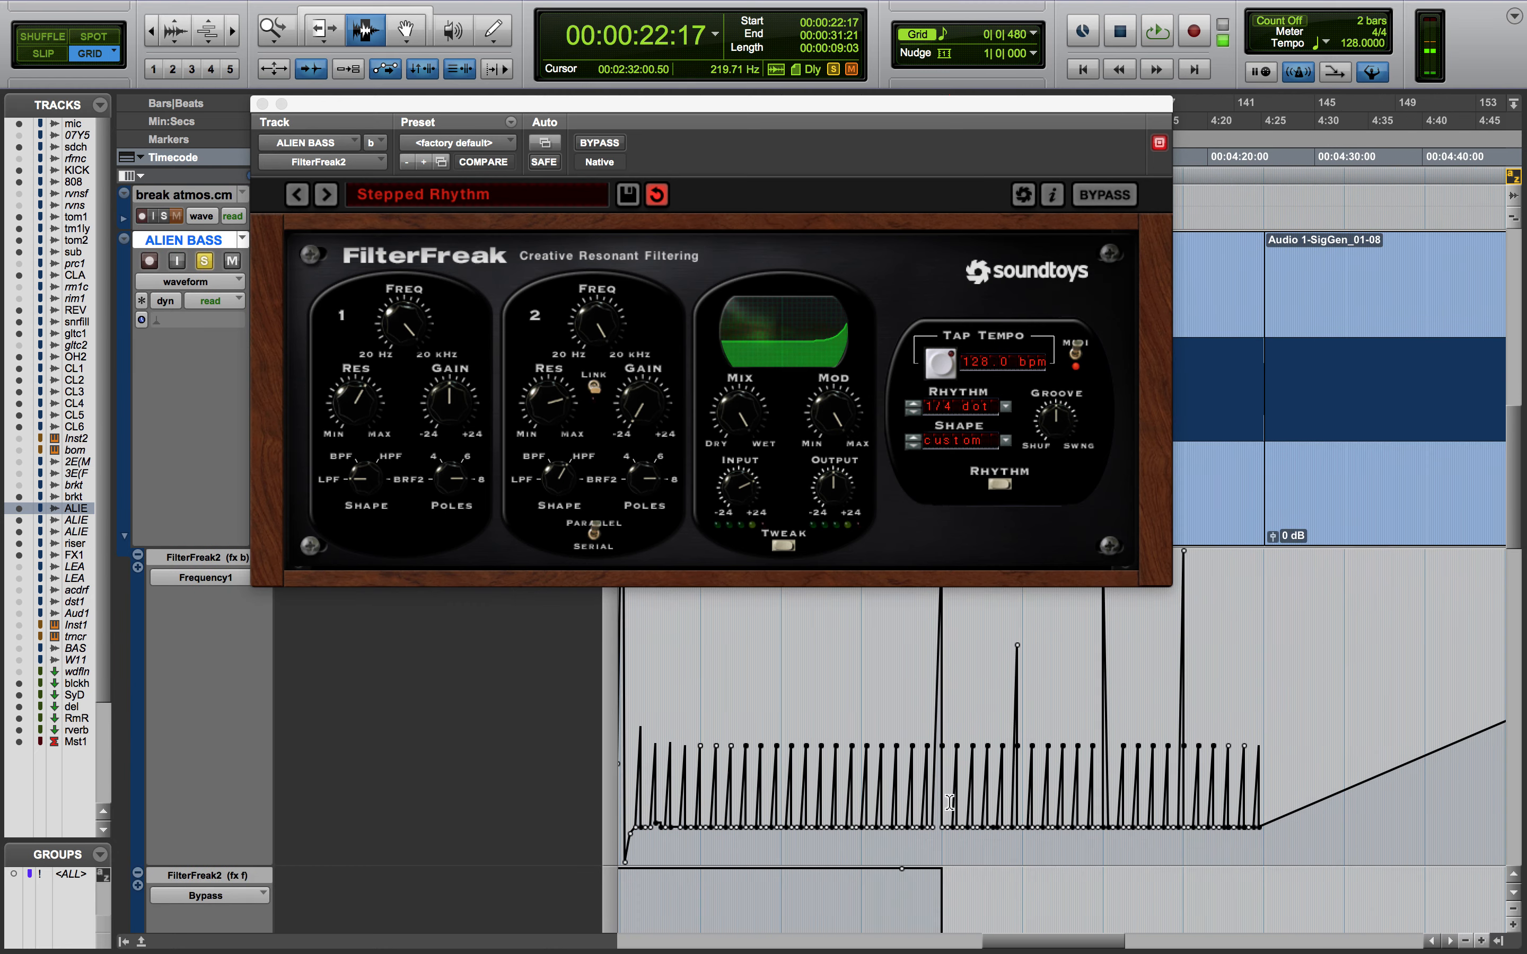
{"action": "scroll", "coordinate": [949, 802], "scroll_direction": "right", "scroll_amount": 12}
{"action": "scroll", "coordinate": [949, 802], "scroll_direction": "up", "scroll_amount": 1}
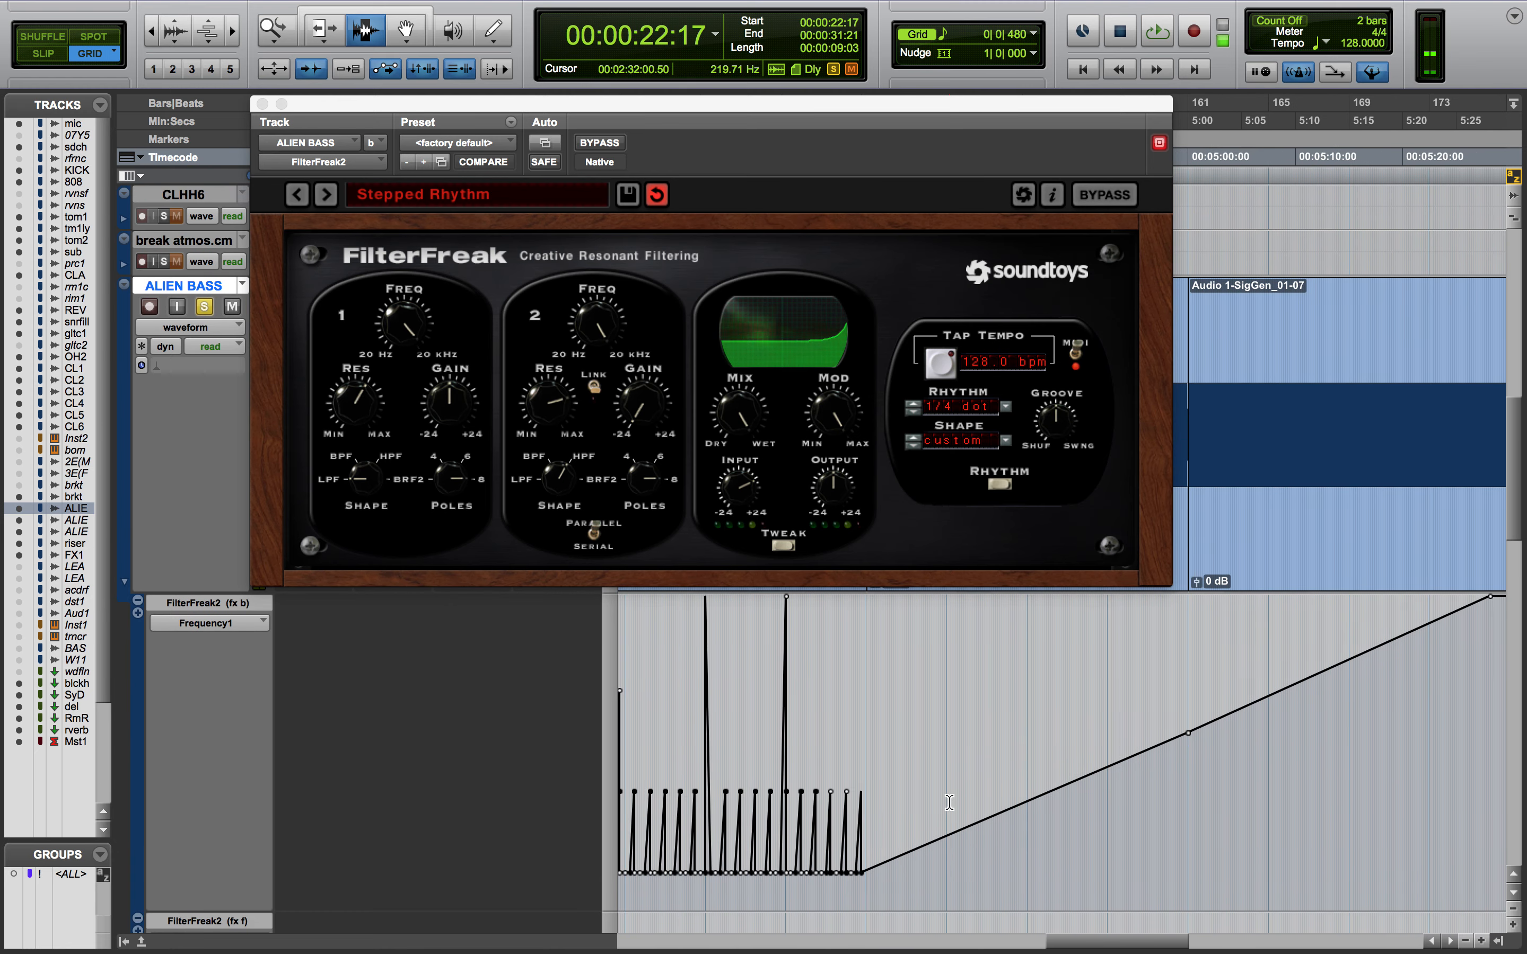
{"action": "key", "text": "r"}
{"action": "key", "text": "r"}
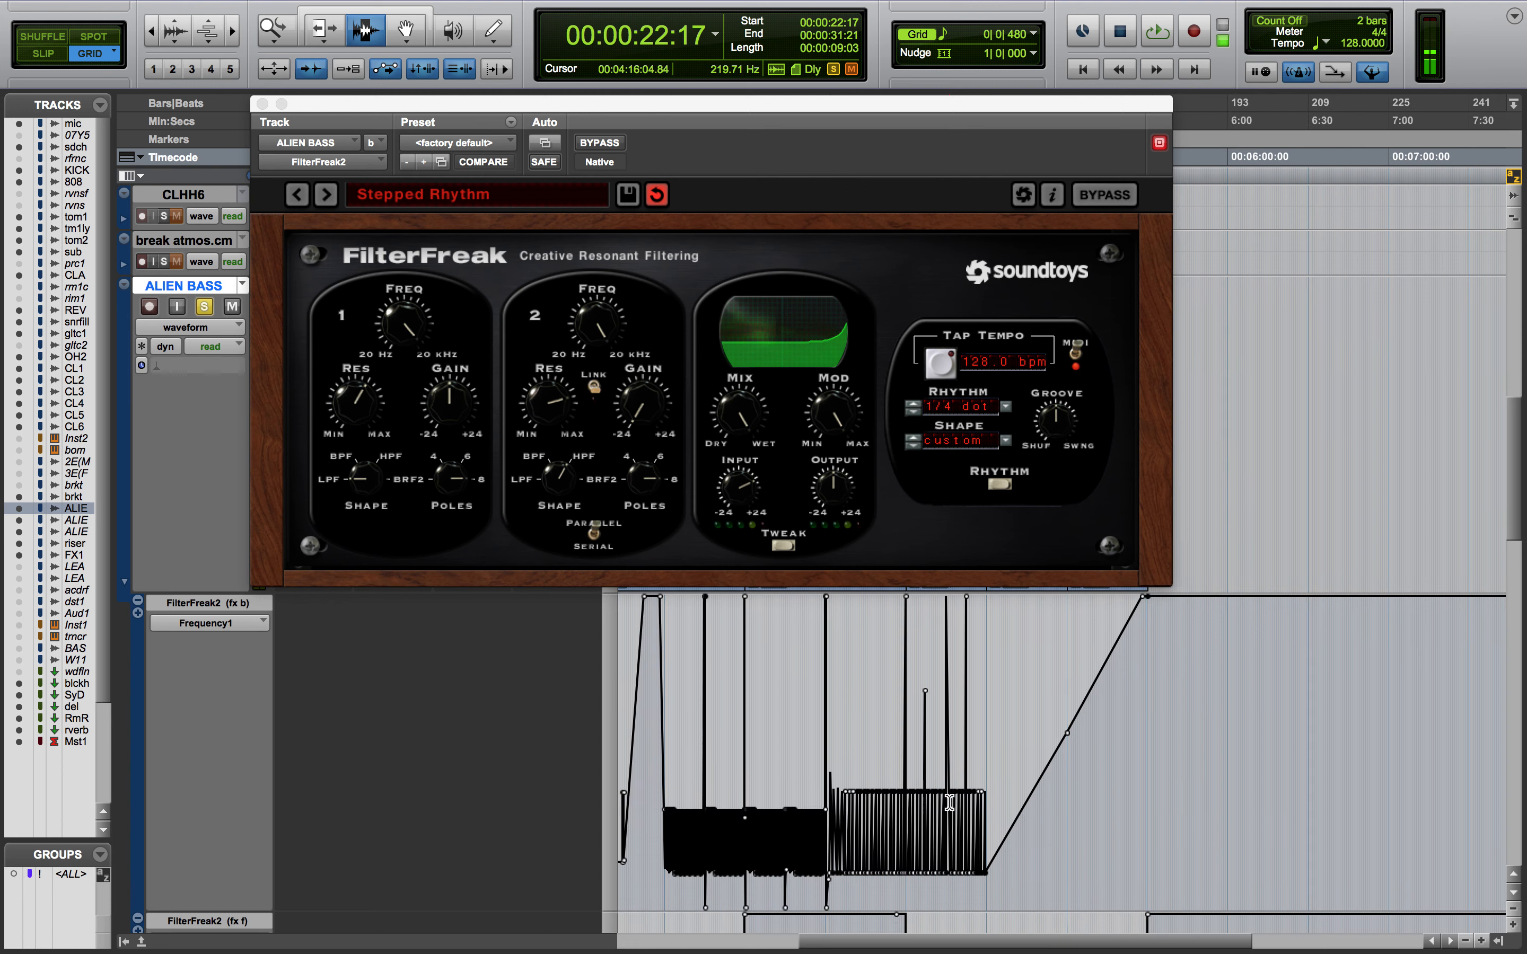
{"action": "scroll", "coordinate": [949, 802], "scroll_direction": "left", "scroll_amount": 10}
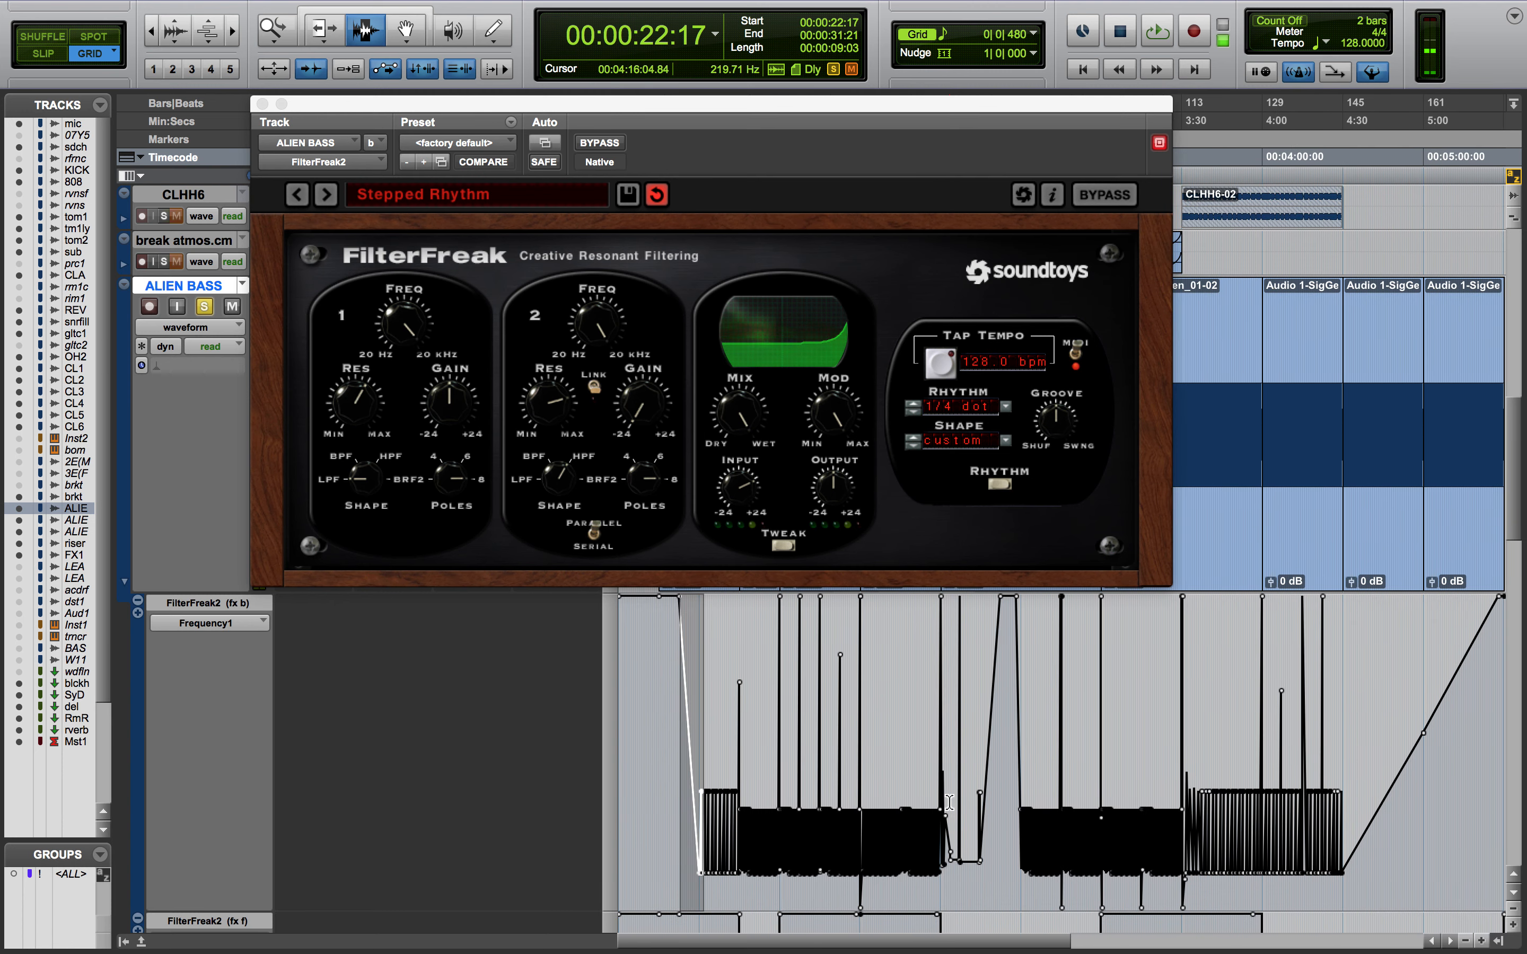
Check FilterFreak2's response at 00:01:09:03, 00:02:30:16 and 00:03:02:08, and inspect its Tweak settings before closing the plug-in
{"action": "left_click", "coordinate": [806, 815]}
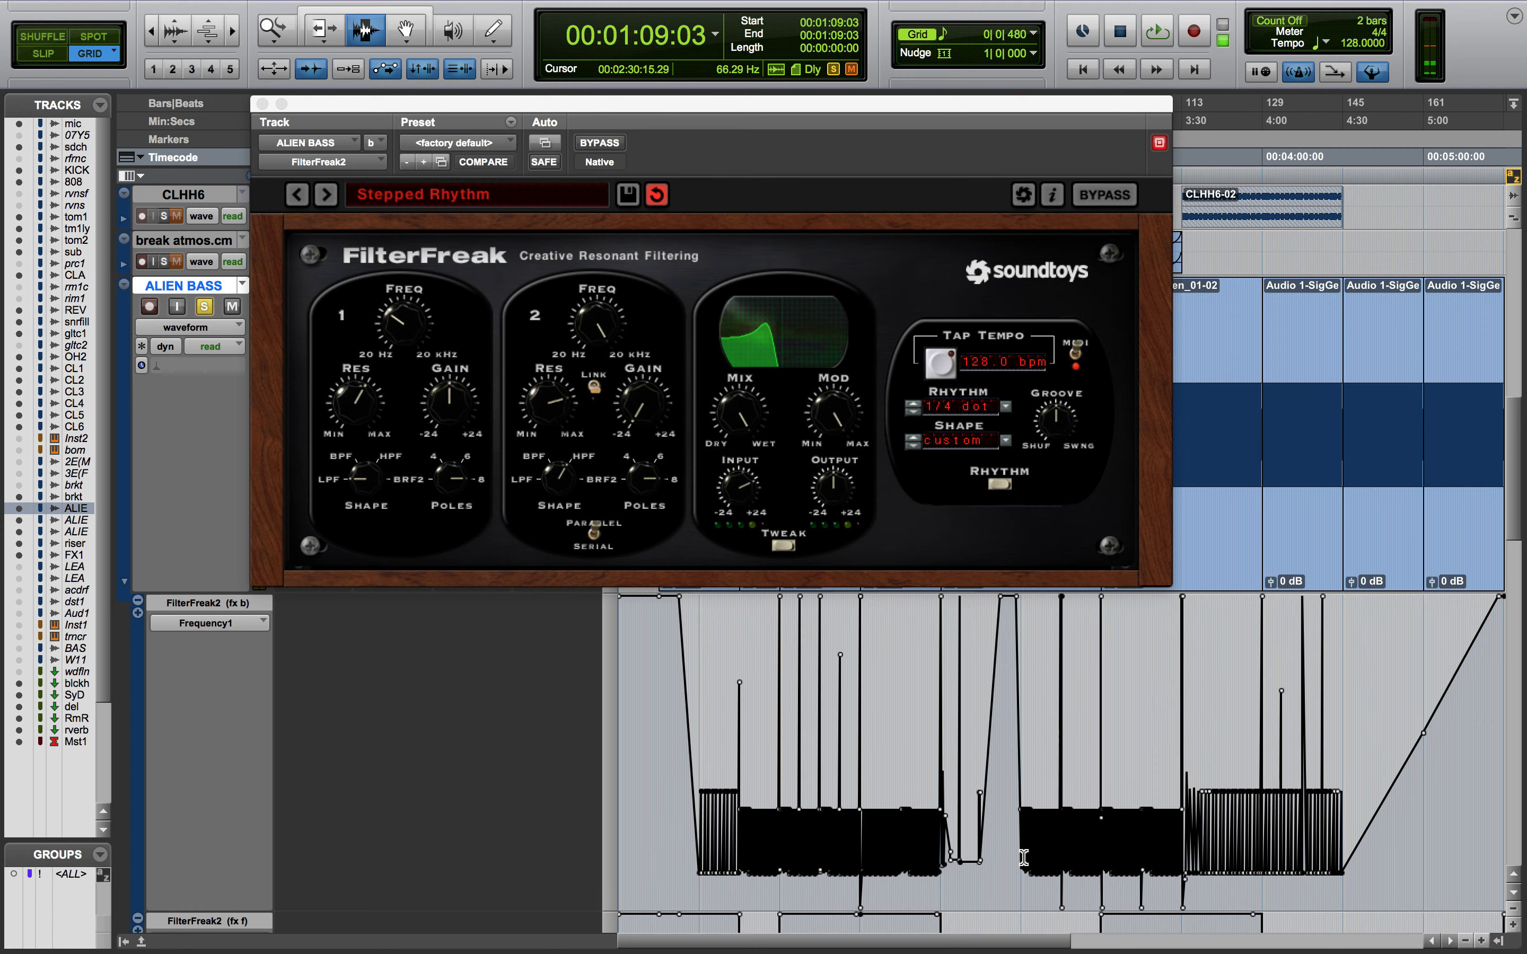
{"action": "left_click", "coordinate": [1023, 856]}
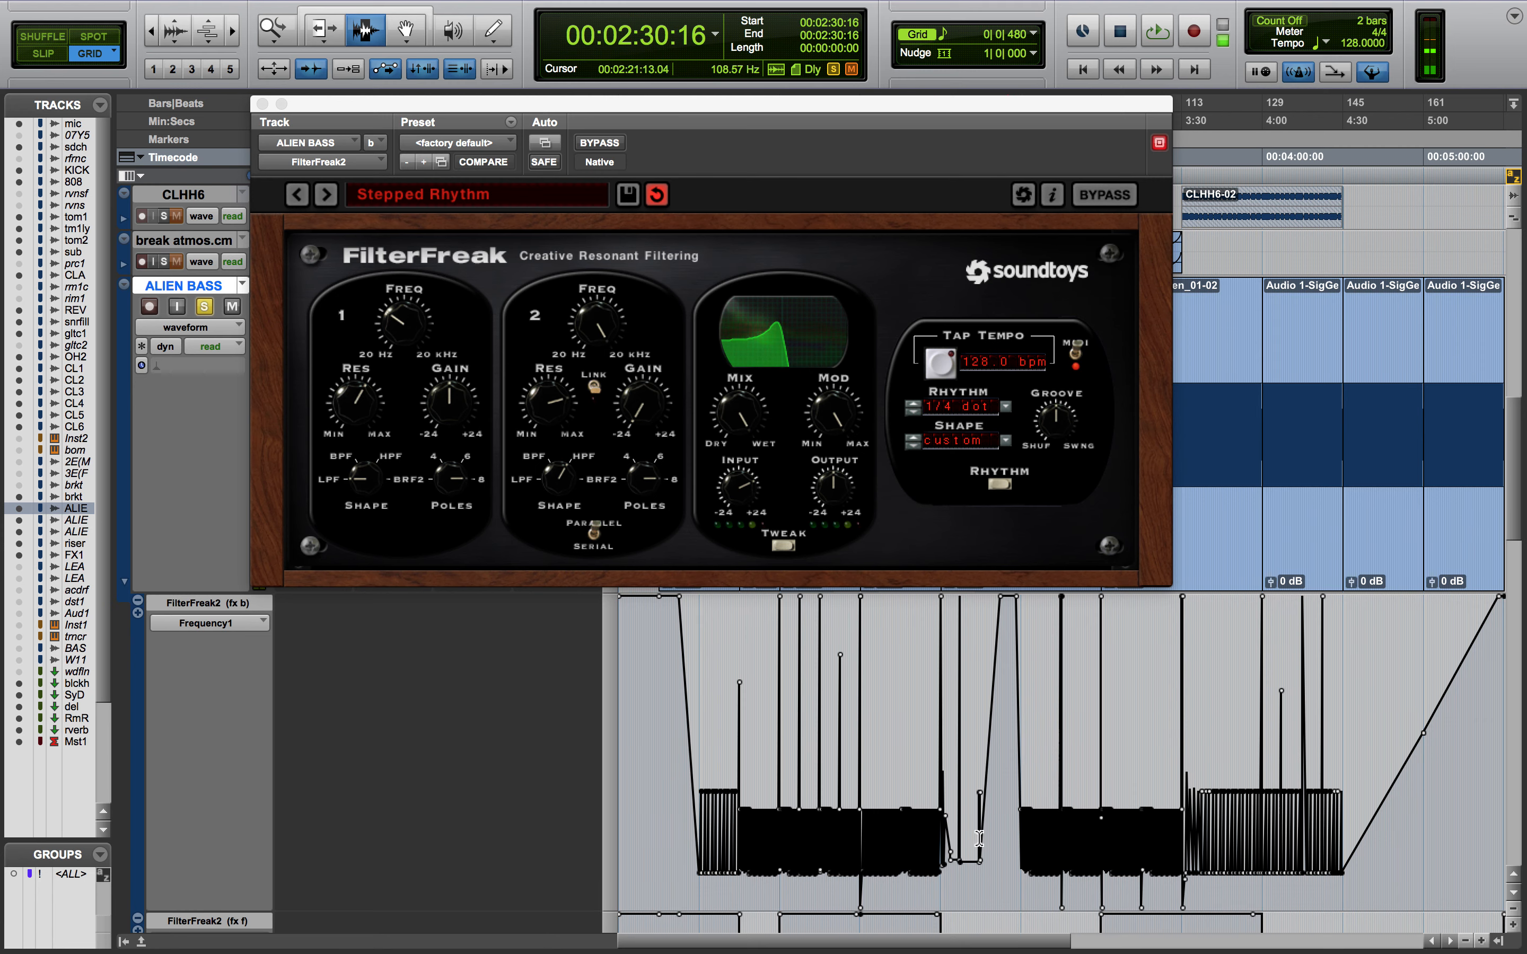
{"action": "scroll", "coordinate": [947, 845], "scroll_direction": "right", "scroll_amount": 3}
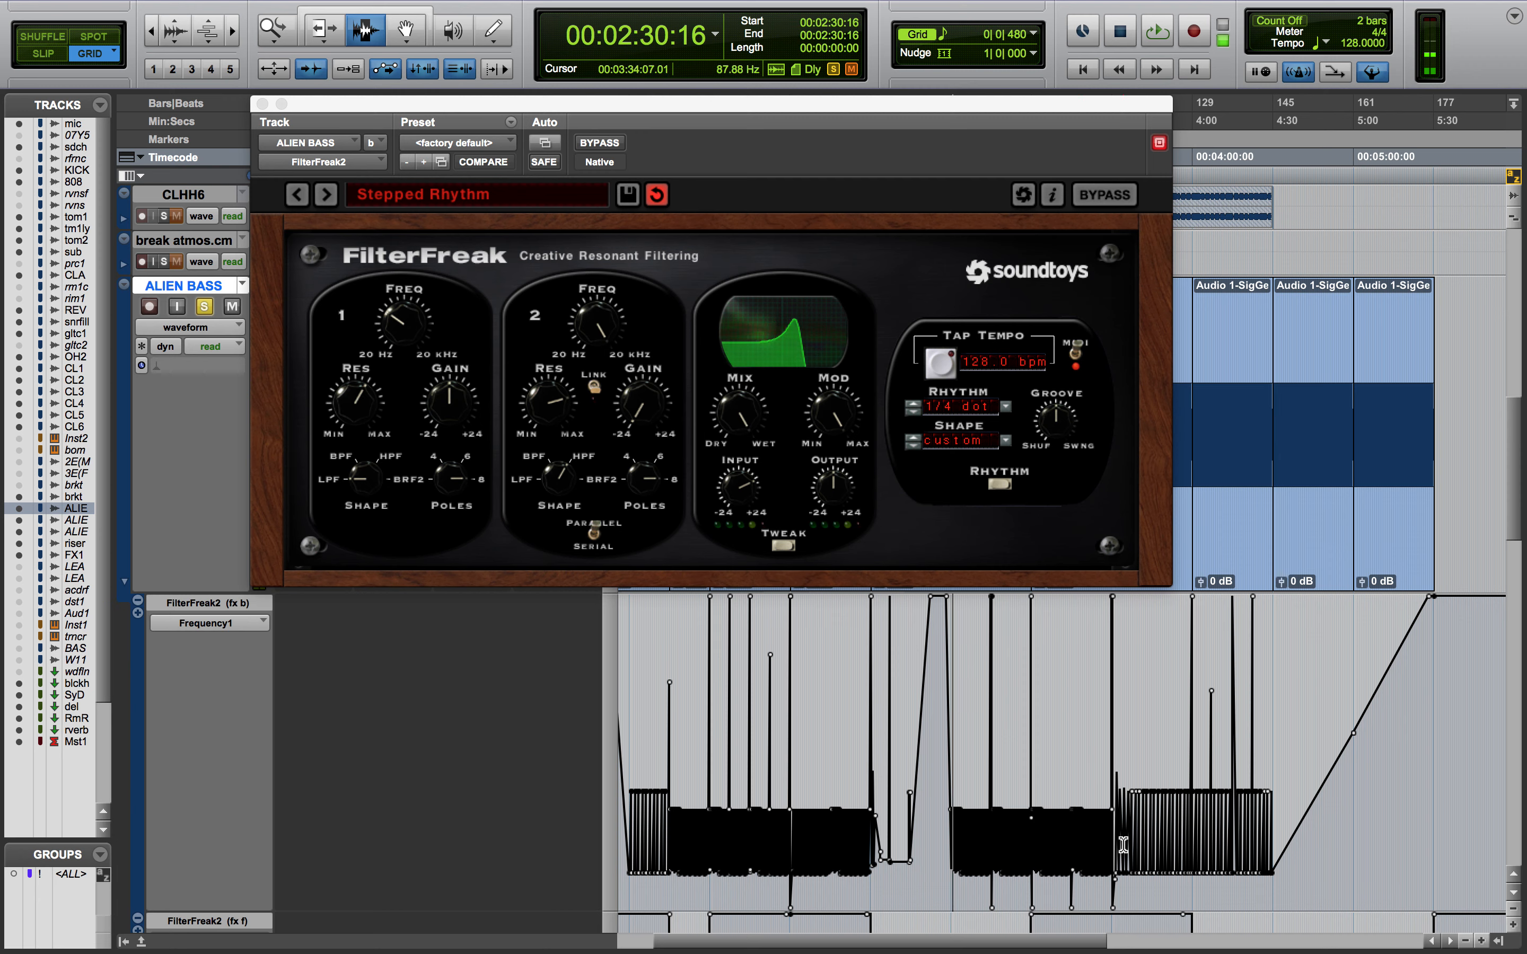
{"action": "left_click", "coordinate": [1038, 849]}
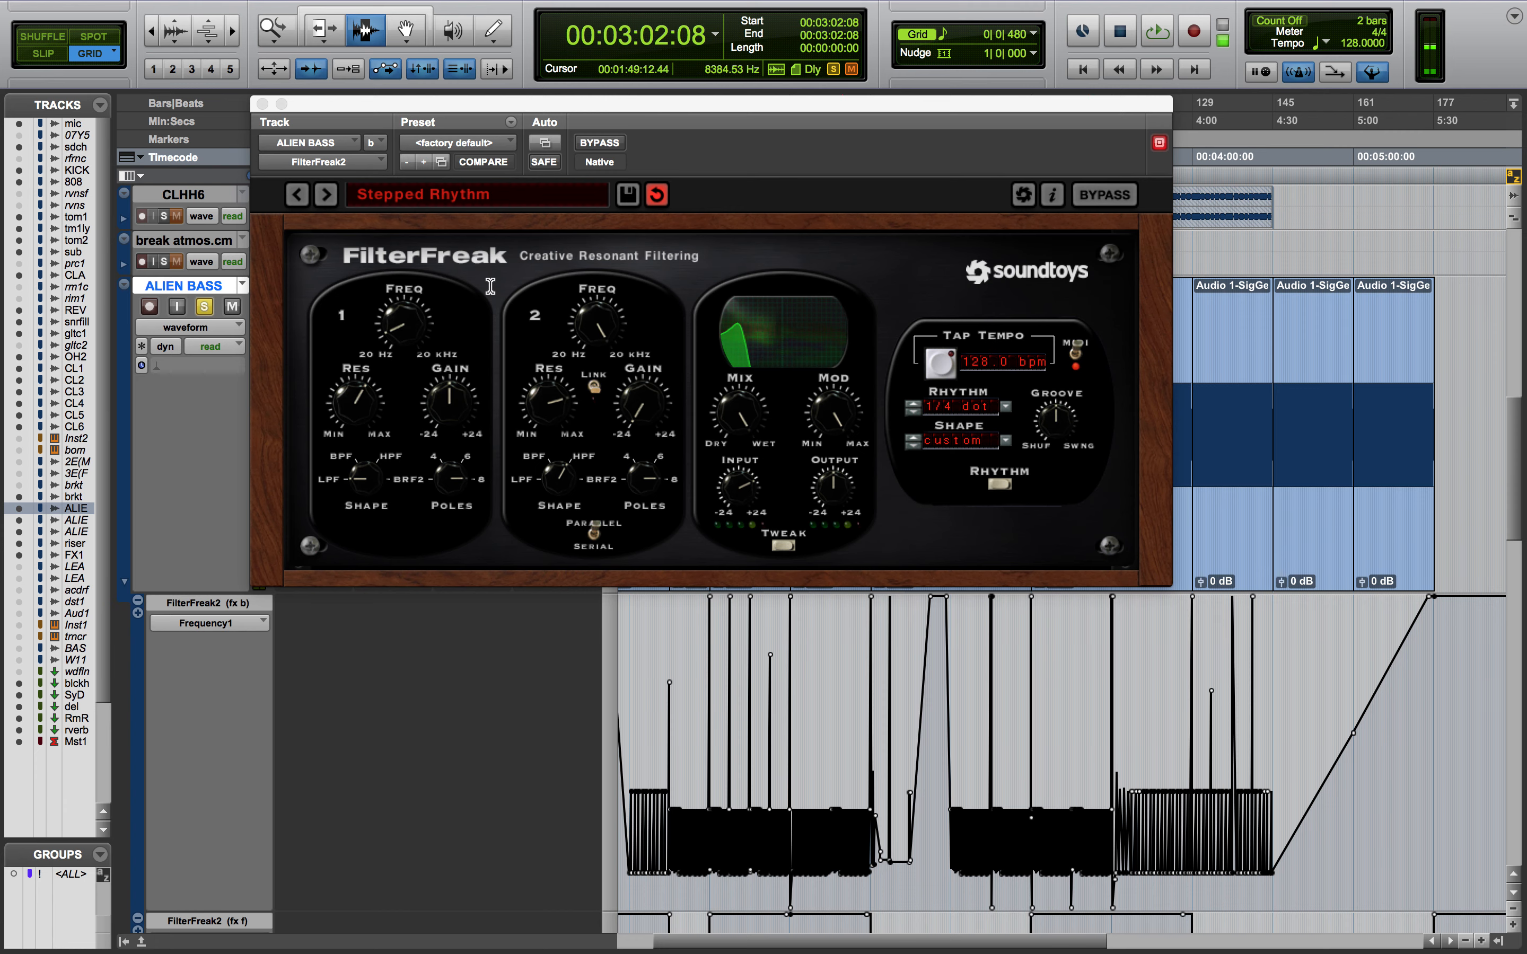
{"action": "left_click", "coordinate": [783, 545]}
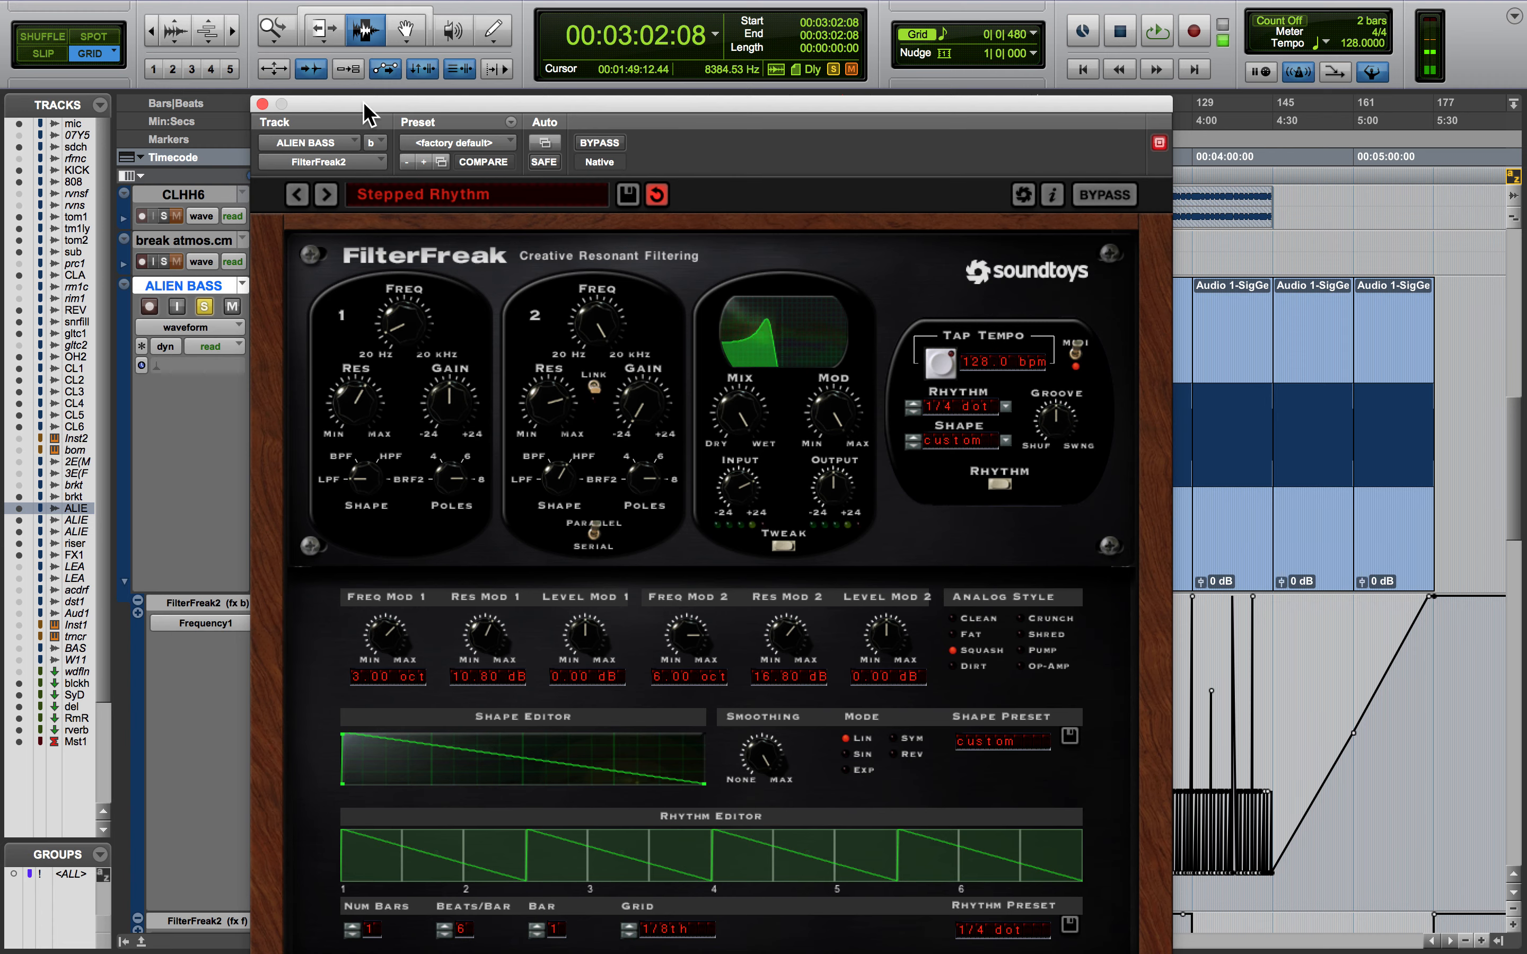
{"action": "left_click", "coordinate": [261, 104]}
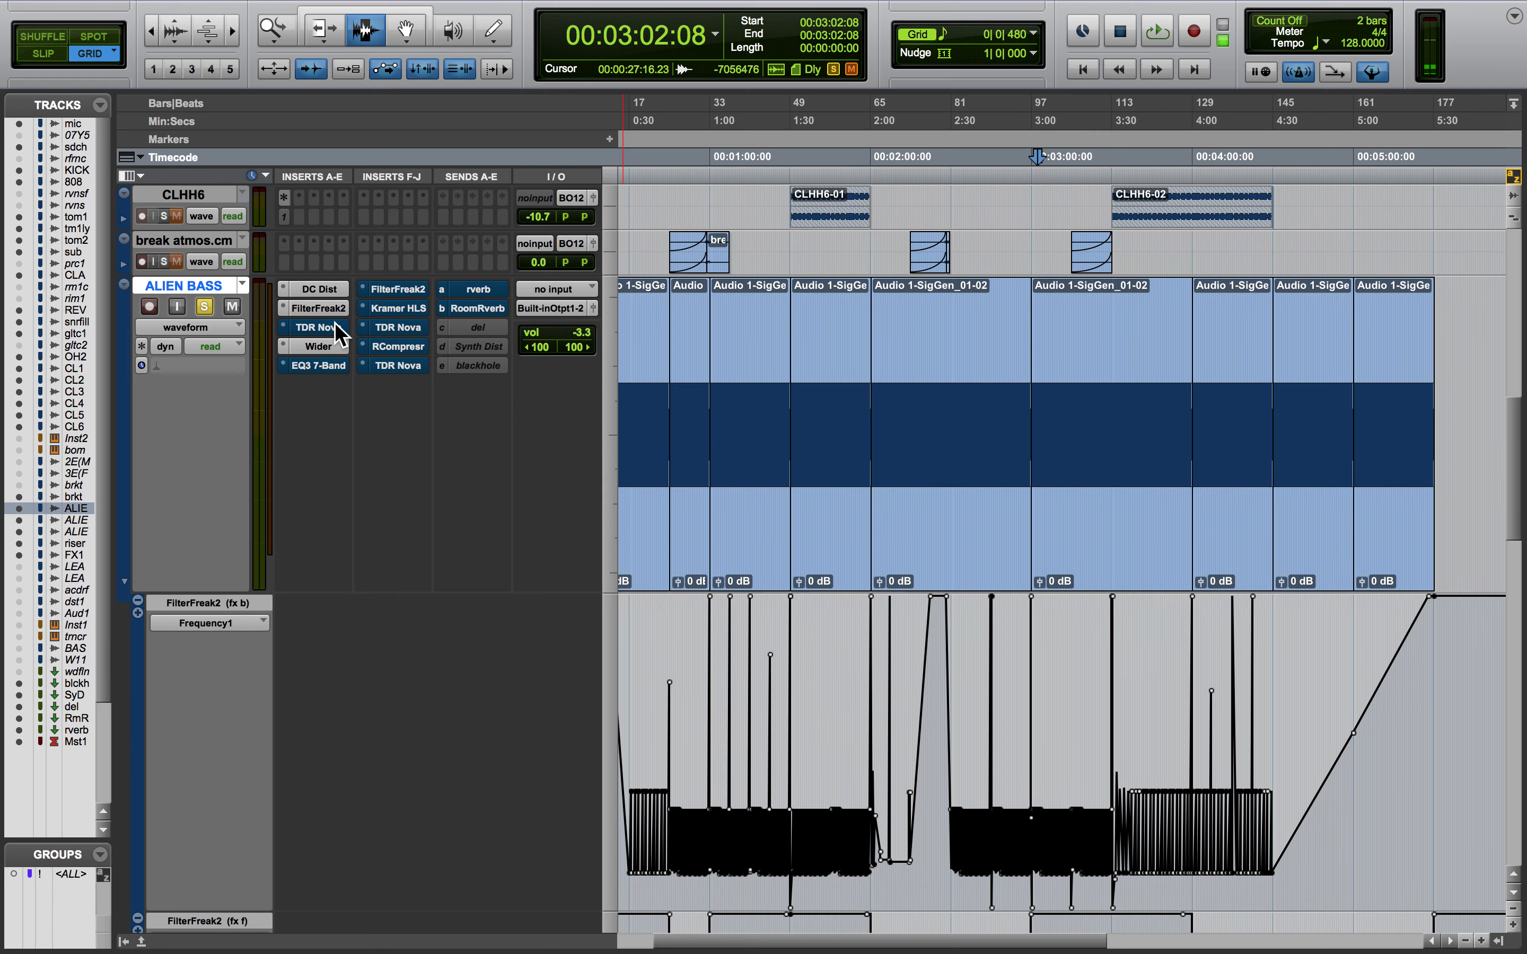
Take the TDR Nova on insert c of ALIEN BASS out of bypass, review its bands, and close it
{"action": "left_click", "coordinate": [315, 328]}
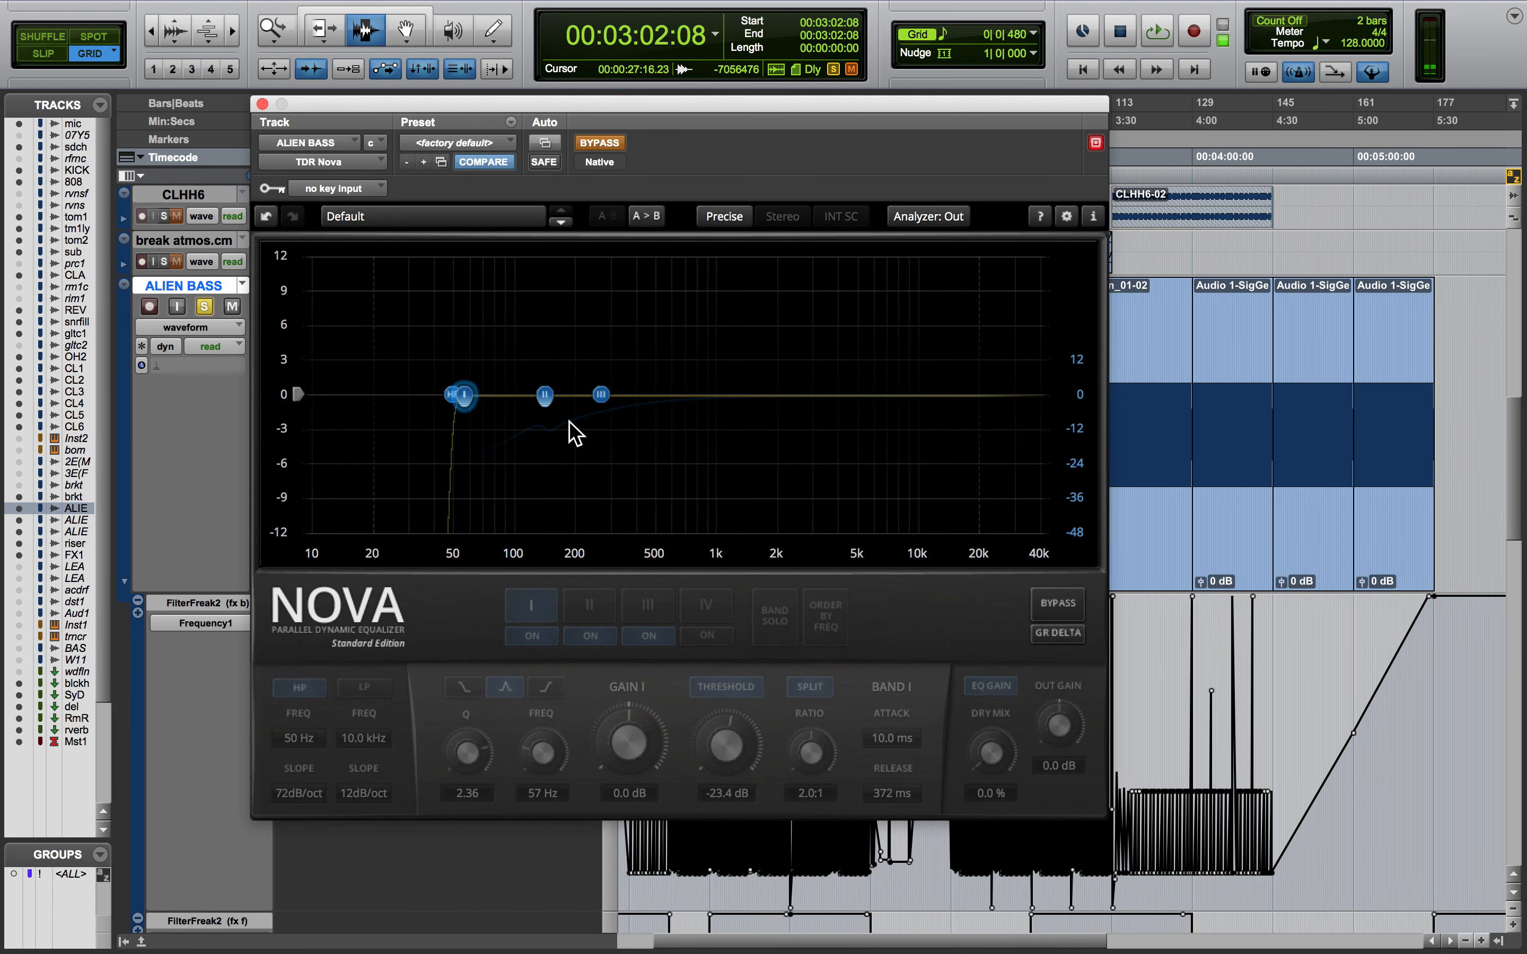
{"action": "left_click", "coordinate": [616, 138]}
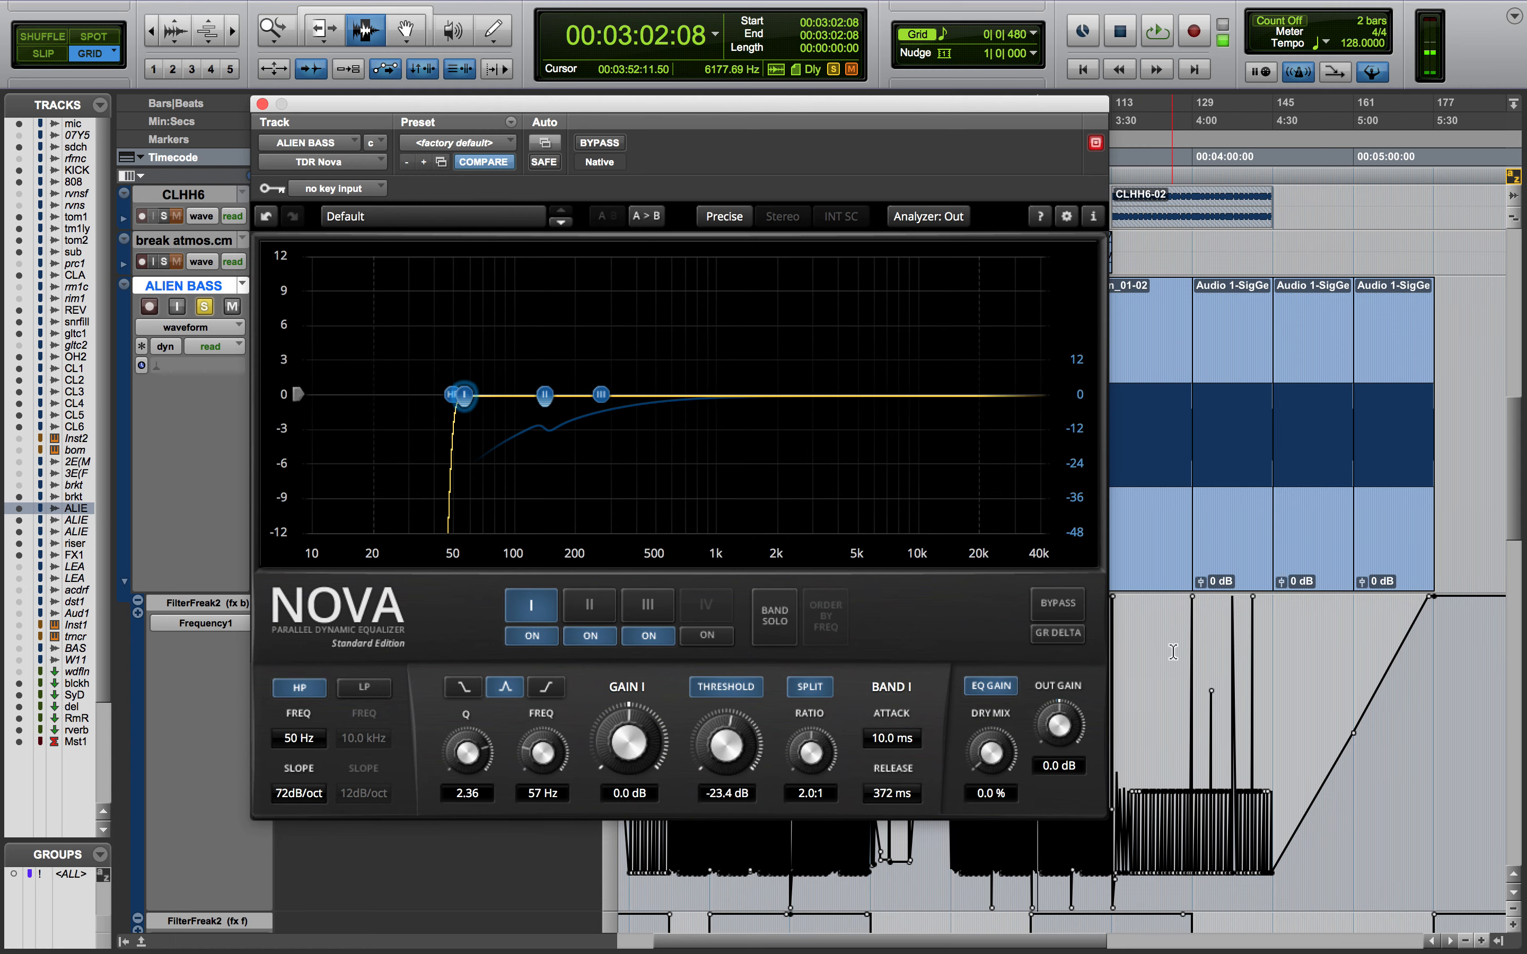
{"action": "key", "text": "t"}
{"action": "key", "text": "t"}
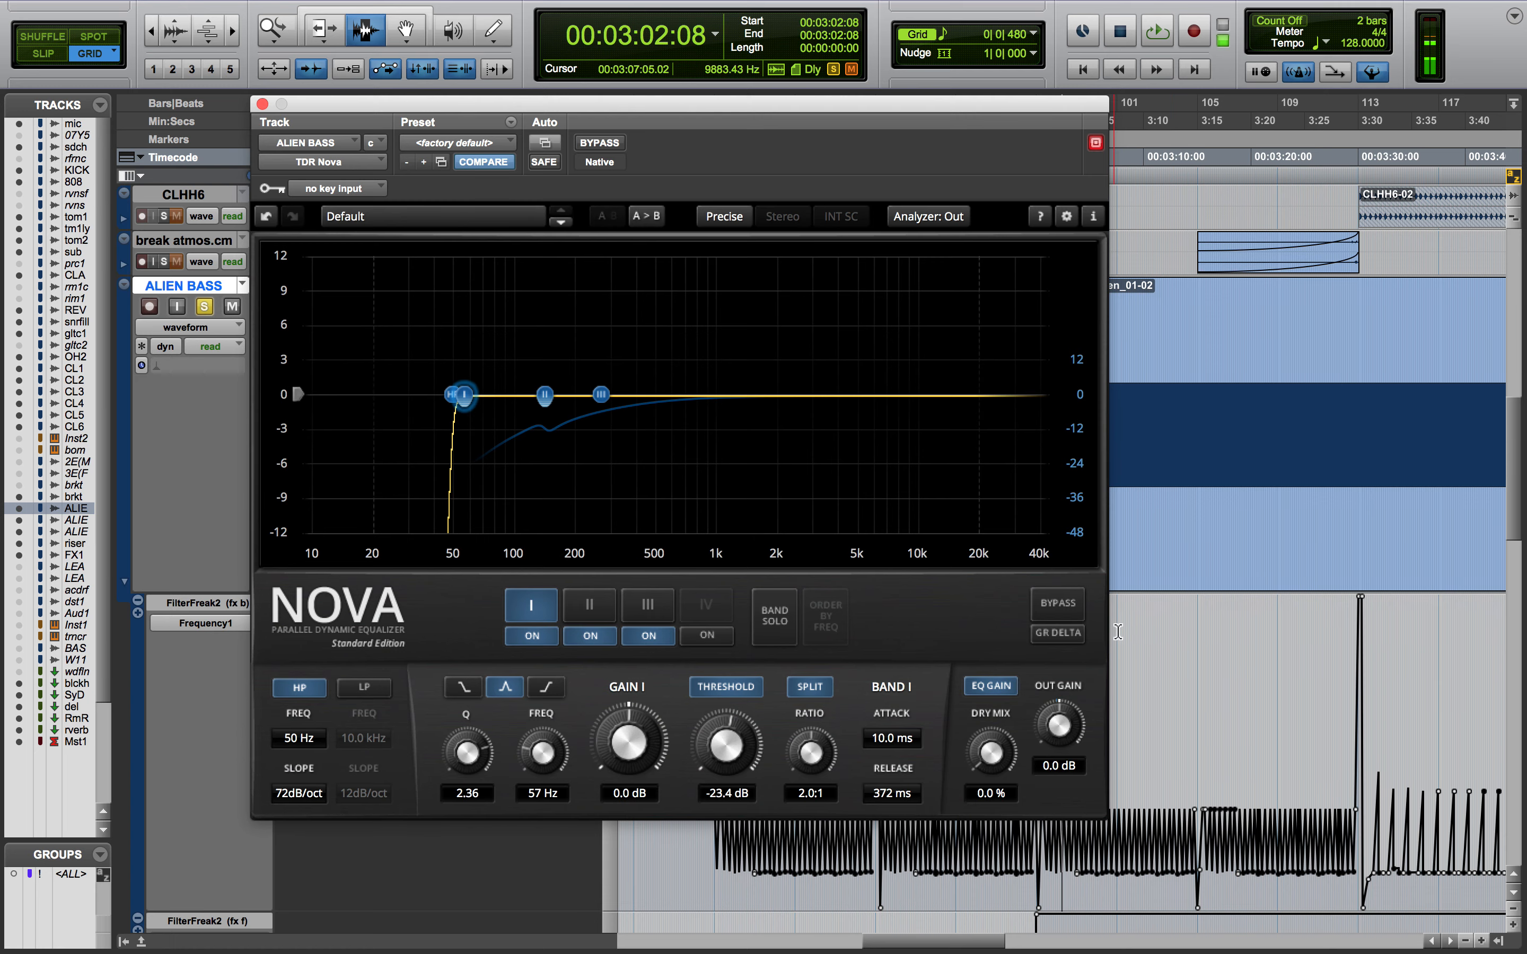
{"action": "scroll", "coordinate": [1149, 639], "scroll_direction": "right", "scroll_amount": 5}
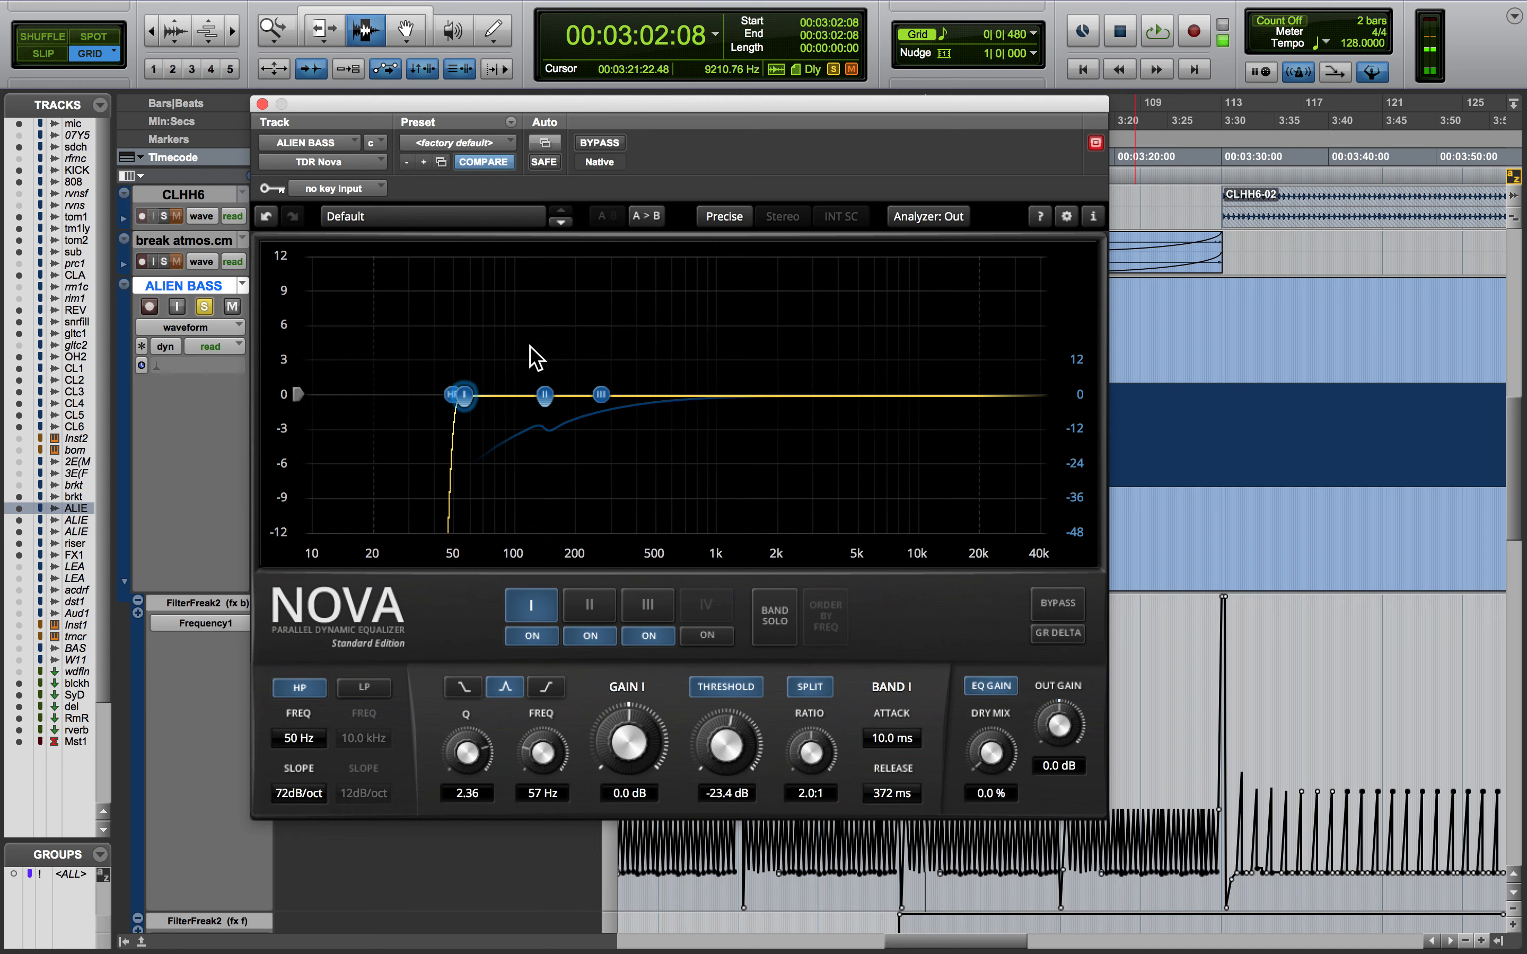
{"action": "left_click", "coordinate": [262, 104]}
Play ALIEN BASS from 00:03:34:16 with TDR Nova open to observe its dynamic EQ, and end the audition
{"action": "scroll", "coordinate": [893, 608], "scroll_direction": "right", "scroll_amount": 5}
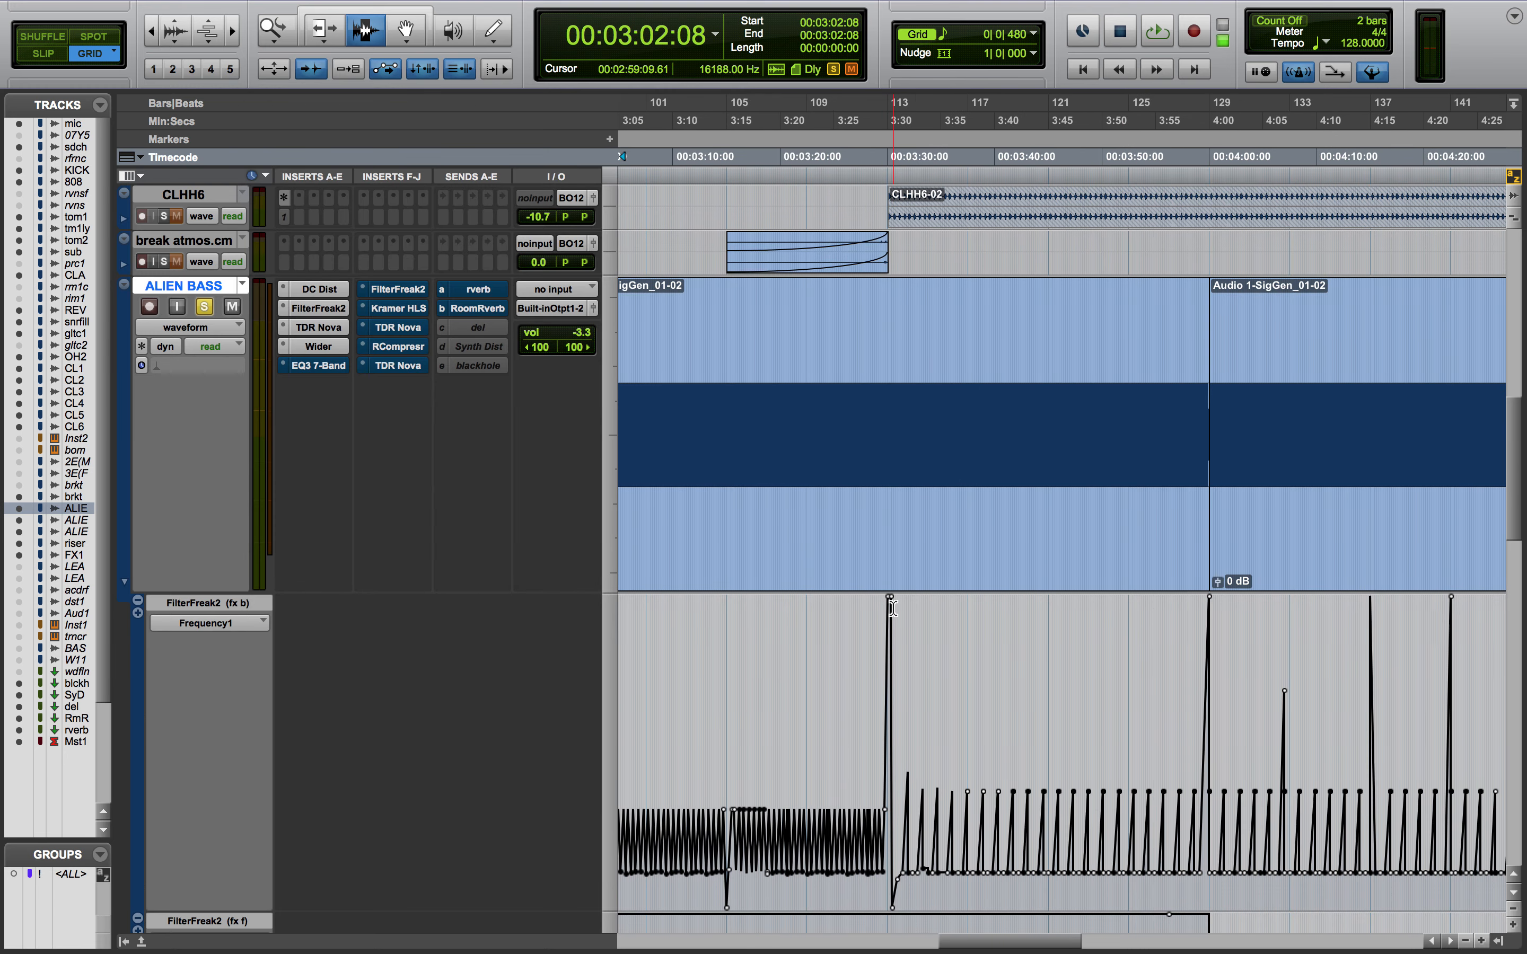
{"action": "left_click", "coordinate": [339, 327]}
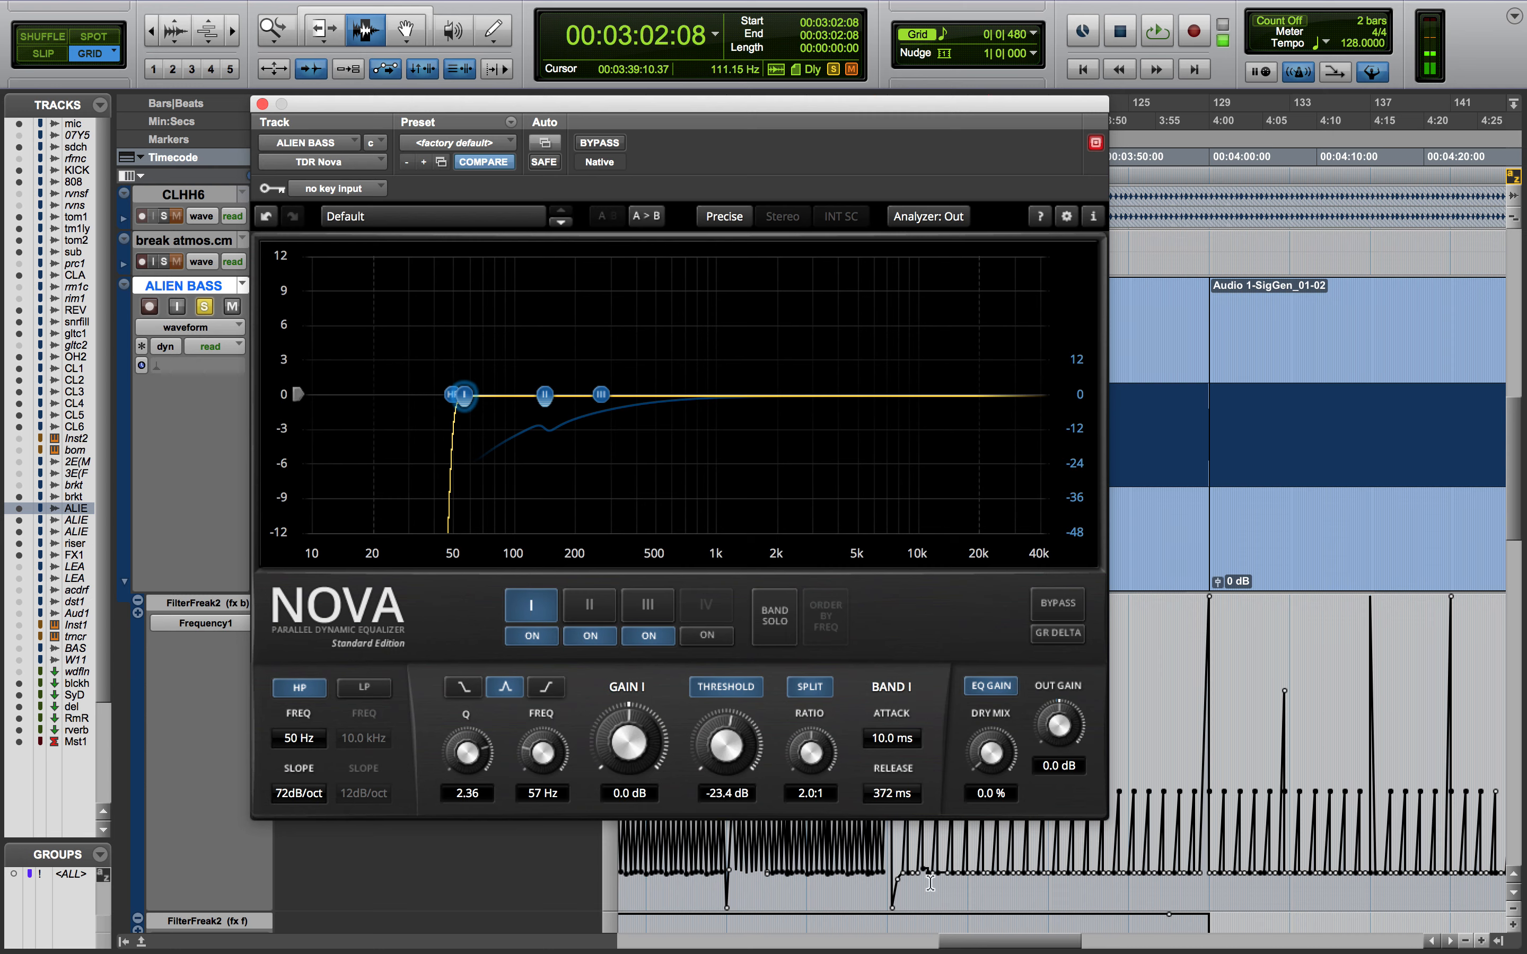
{"action": "left_click", "coordinate": [938, 849]}
{"action": "key", "text": "space"}
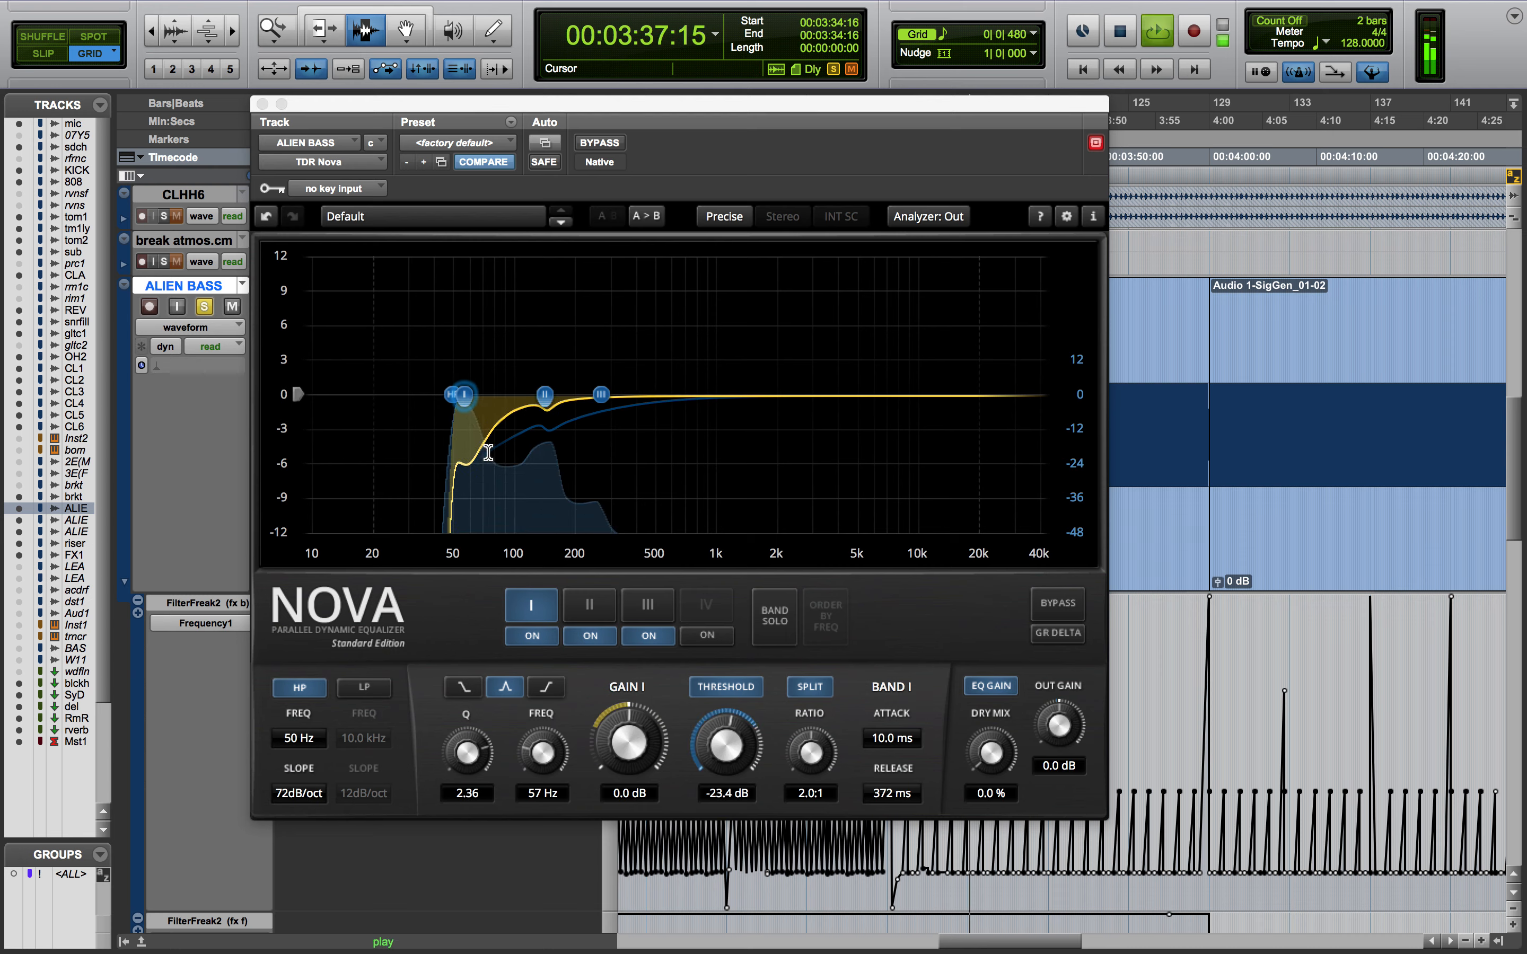
{"action": "left_click", "coordinate": [263, 105]}
{"action": "key", "text": "space"}
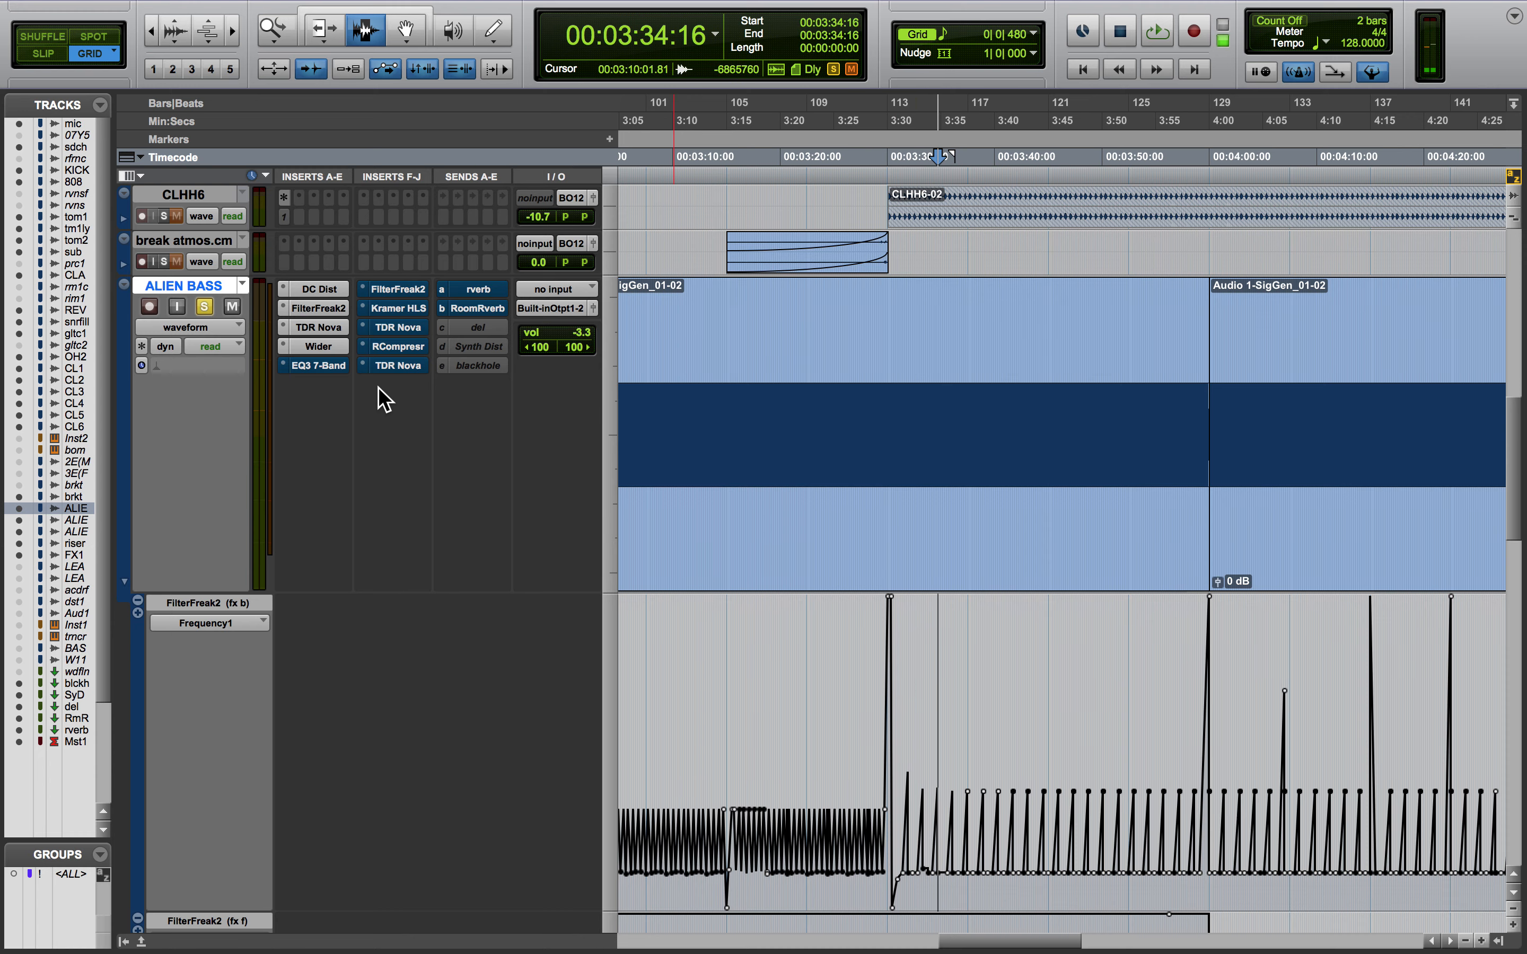
Take the EQ3 7-Band on ALIEN BASS out of bypass, review its EQ bands, and close it
{"action": "scroll", "coordinate": [882, 592], "scroll_direction": "right", "scroll_amount": 5}
{"action": "scroll", "coordinate": [882, 592], "scroll_direction": "right", "scroll_amount": 10}
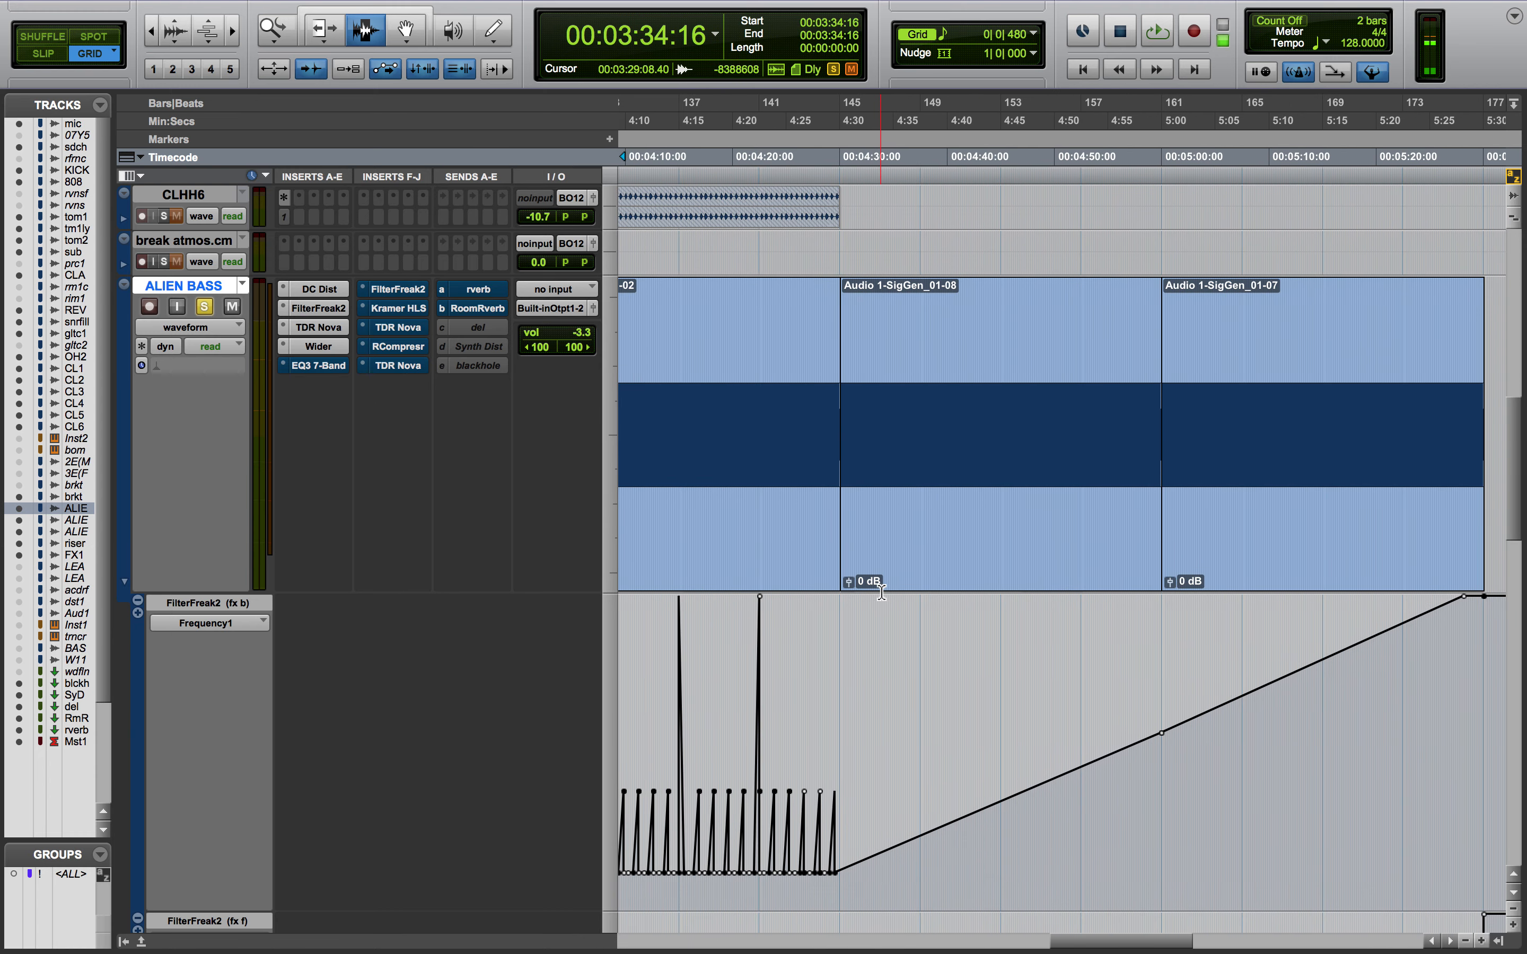
{"action": "scroll", "coordinate": [882, 592], "scroll_direction": "down", "scroll_amount": 2}
{"action": "scroll", "coordinate": [882, 592], "scroll_direction": "left", "scroll_amount": 10}
{"action": "scroll", "coordinate": [882, 592], "scroll_direction": "down", "scroll_amount": 5}
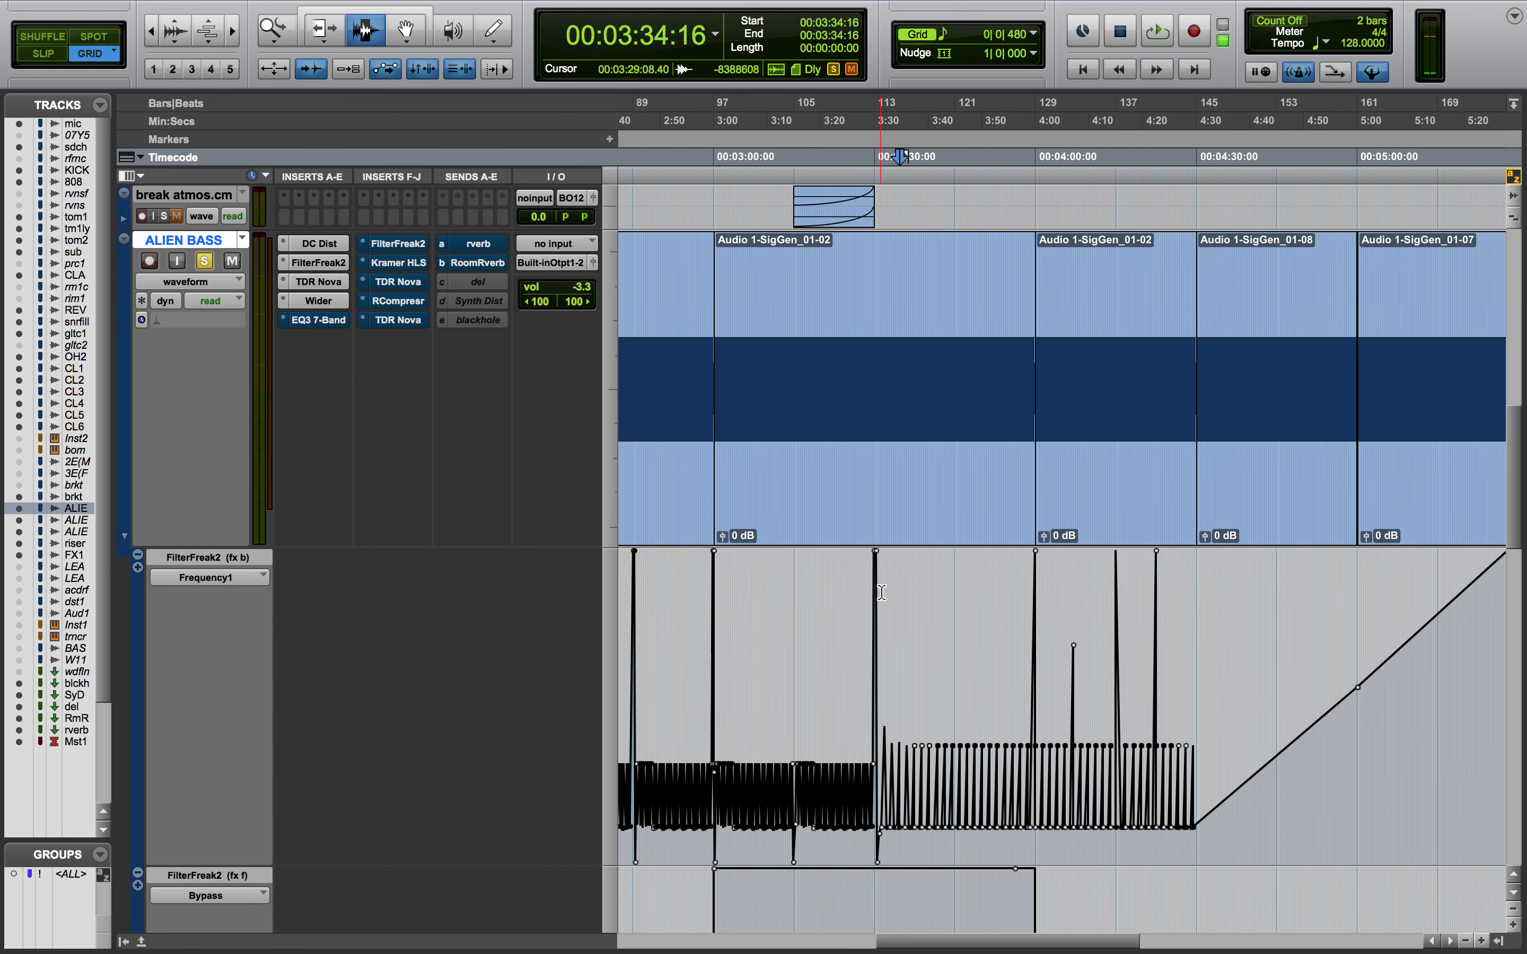
{"action": "scroll", "coordinate": [882, 592], "scroll_direction": "left", "scroll_amount": 5}
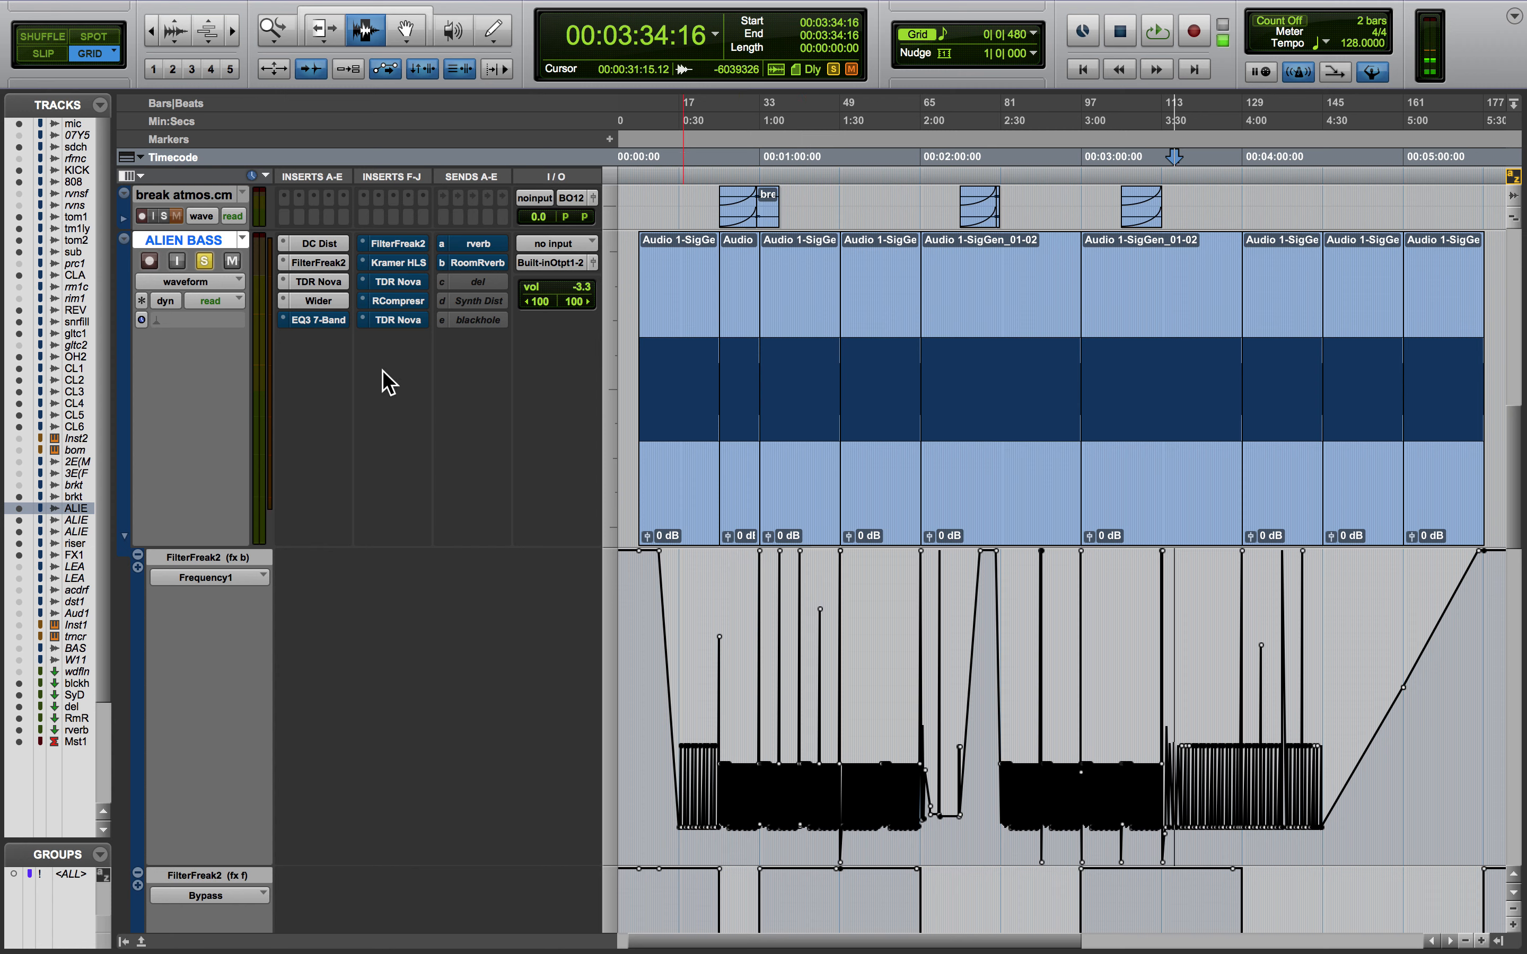
{"action": "left_click", "coordinate": [344, 323]}
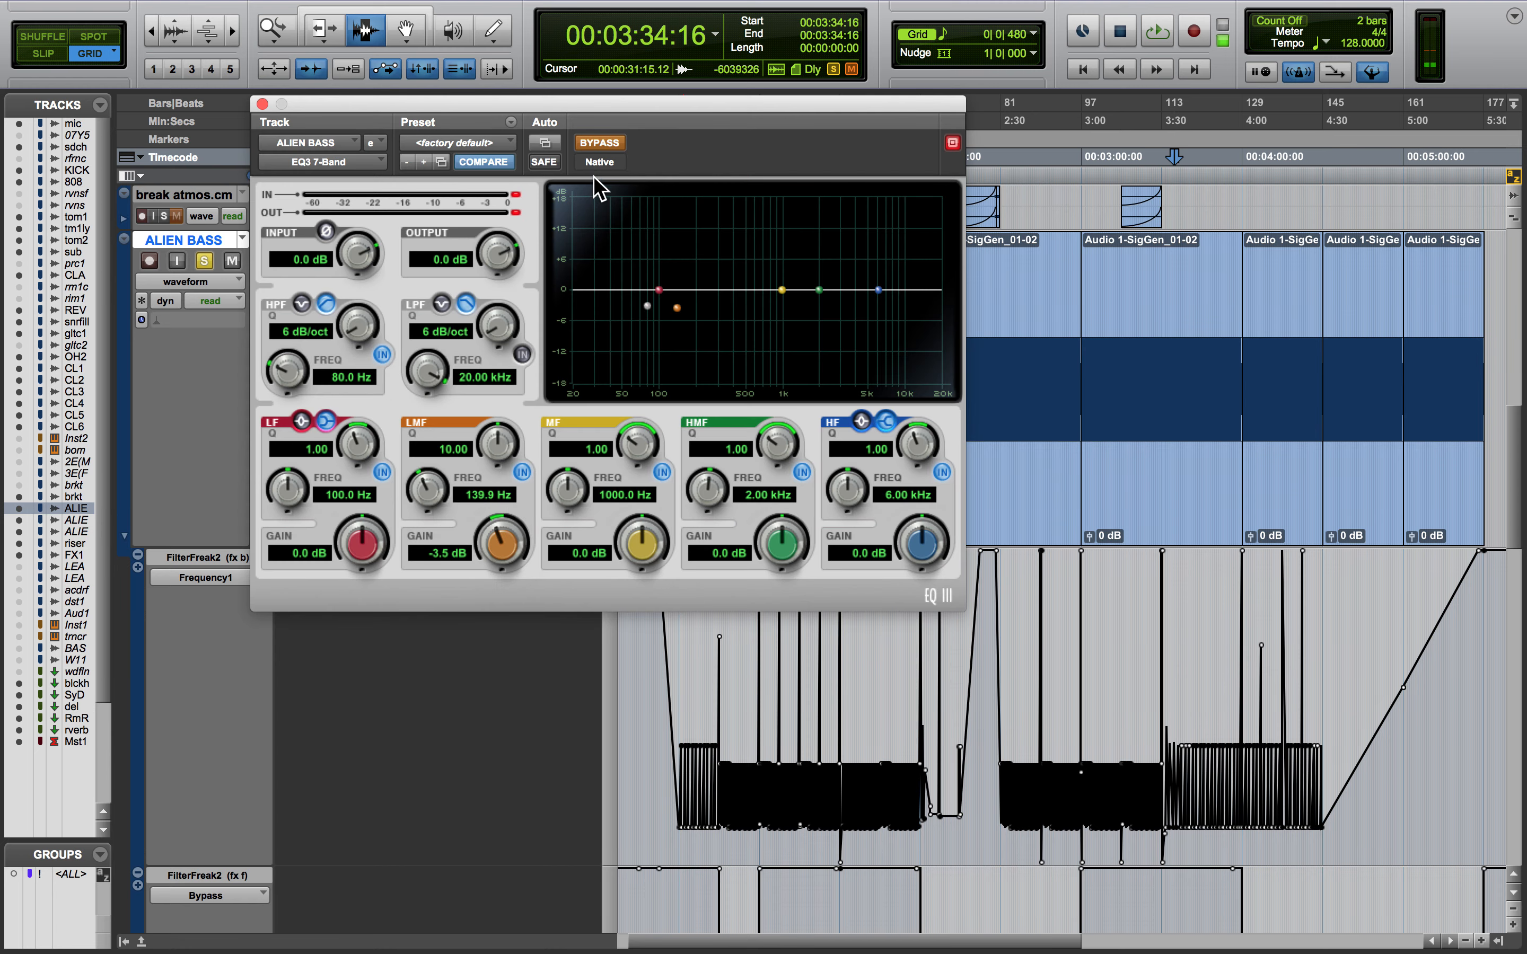
{"action": "left_click", "coordinate": [600, 143]}
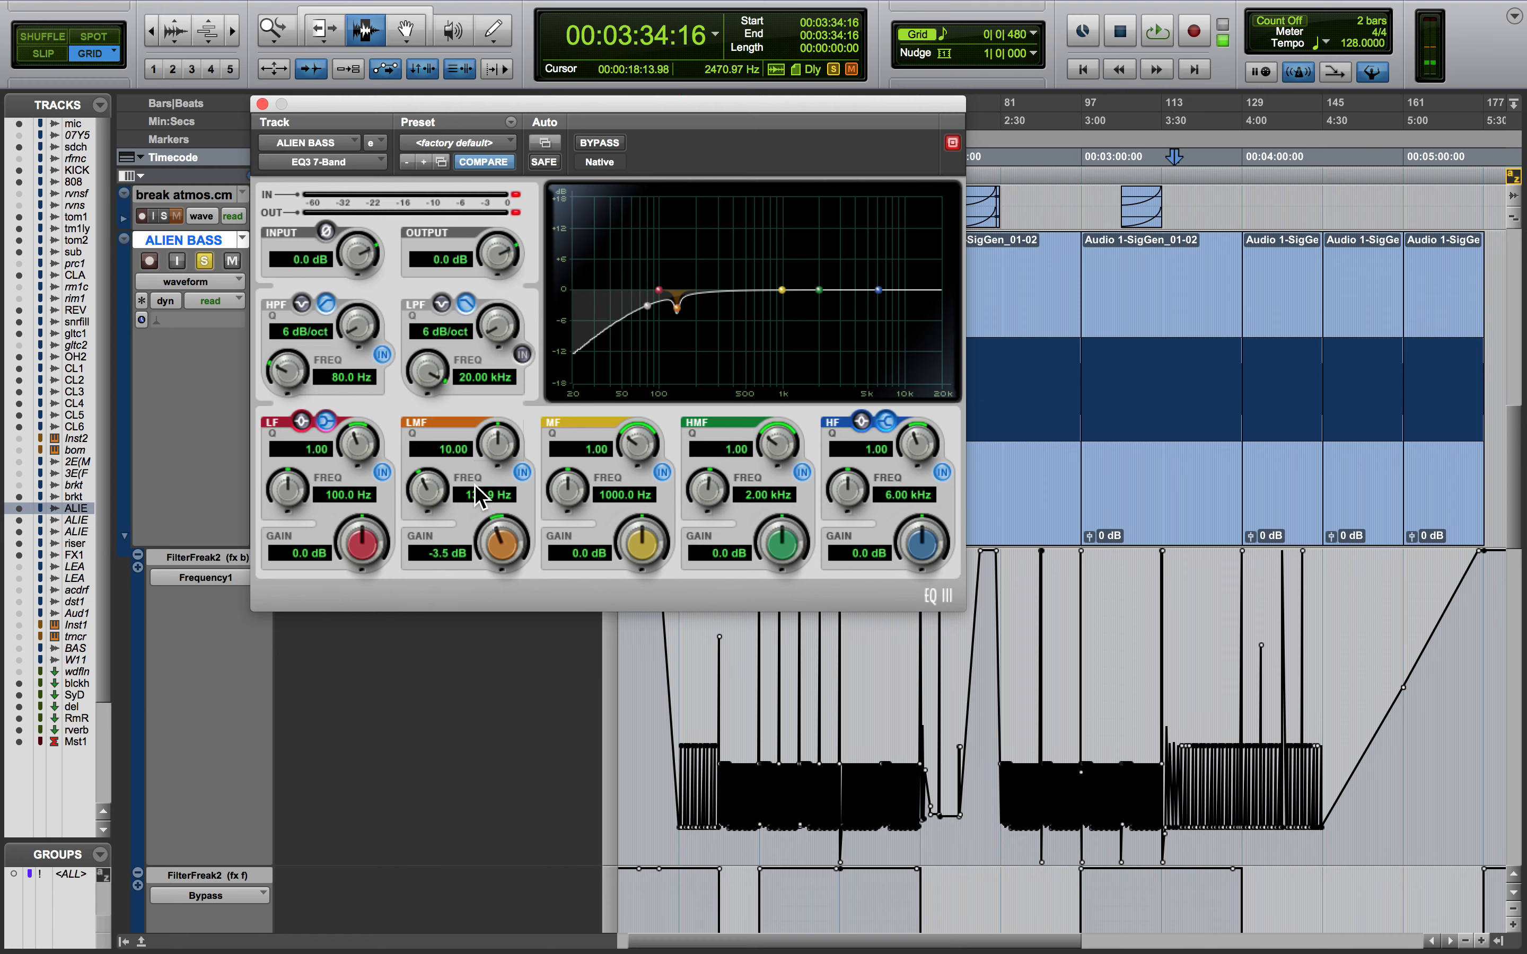
{"action": "left_click", "coordinate": [262, 104]}
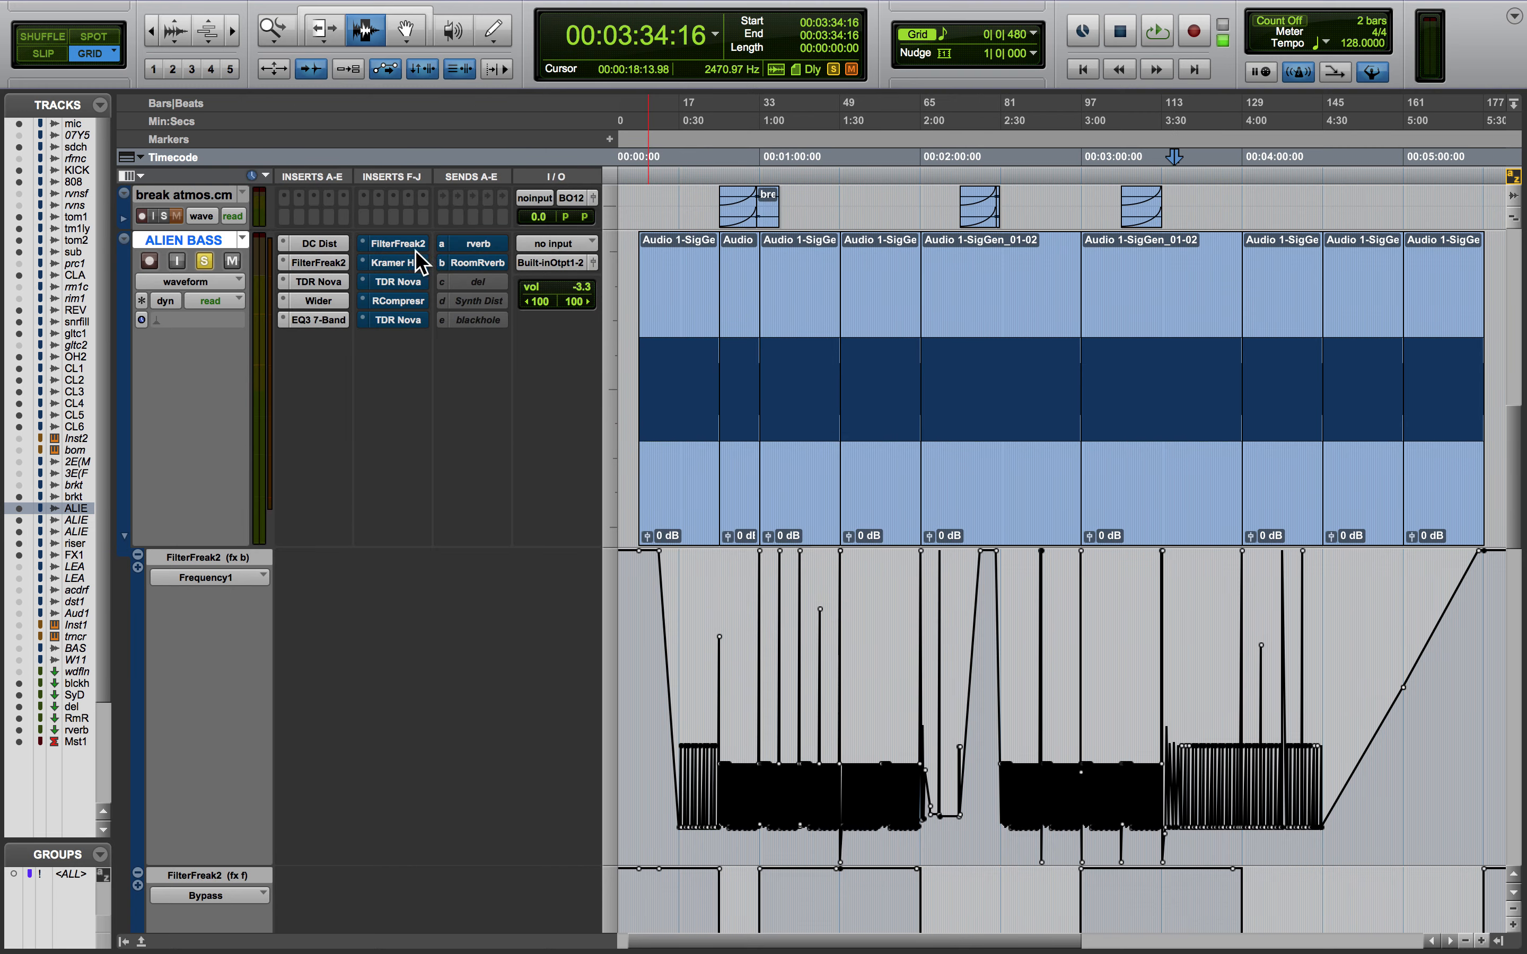
Find the Bypass and Mix automation of the FilterFreak2 on insert f, and start playback from 00:01:57:21
{"action": "scroll", "coordinate": [768, 609], "scroll_direction": "down", "scroll_amount": 2}
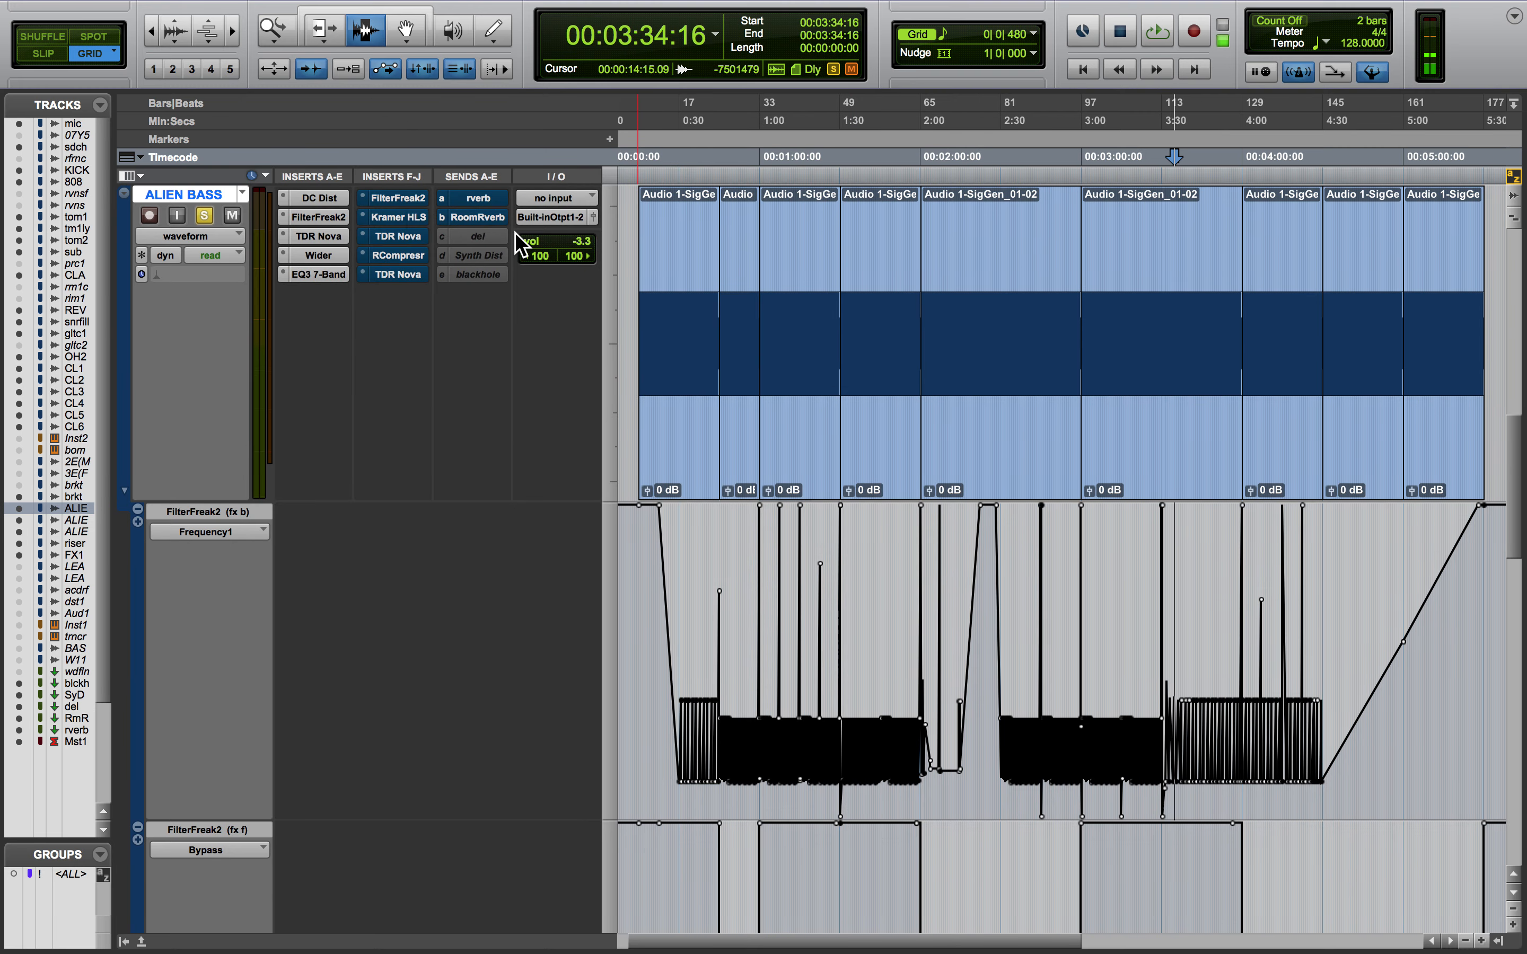
{"action": "scroll", "coordinate": [906, 631], "scroll_direction": "down", "scroll_amount": 10}
{"action": "scroll", "coordinate": [906, 631], "scroll_direction": "down", "scroll_amount": 20}
{"action": "scroll", "coordinate": [936, 739], "scroll_direction": "up", "scroll_amount": 20}
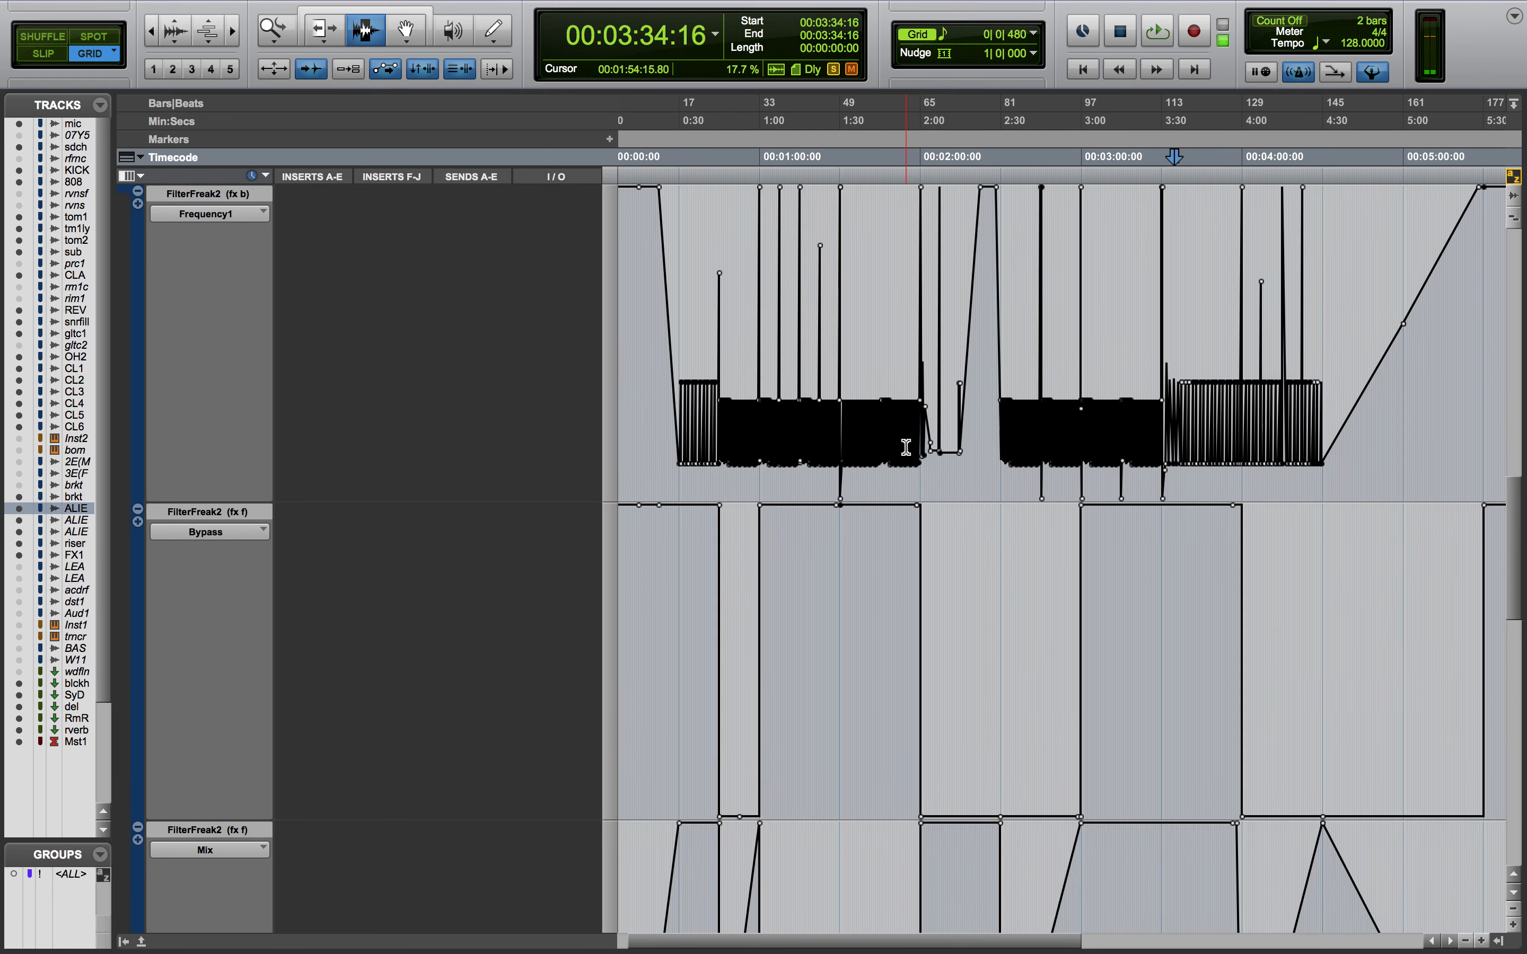
{"action": "scroll", "coordinate": [896, 437], "scroll_direction": "up", "scroll_amount": 10}
{"action": "scroll", "coordinate": [903, 443], "scroll_direction": "down", "scroll_amount": 20}
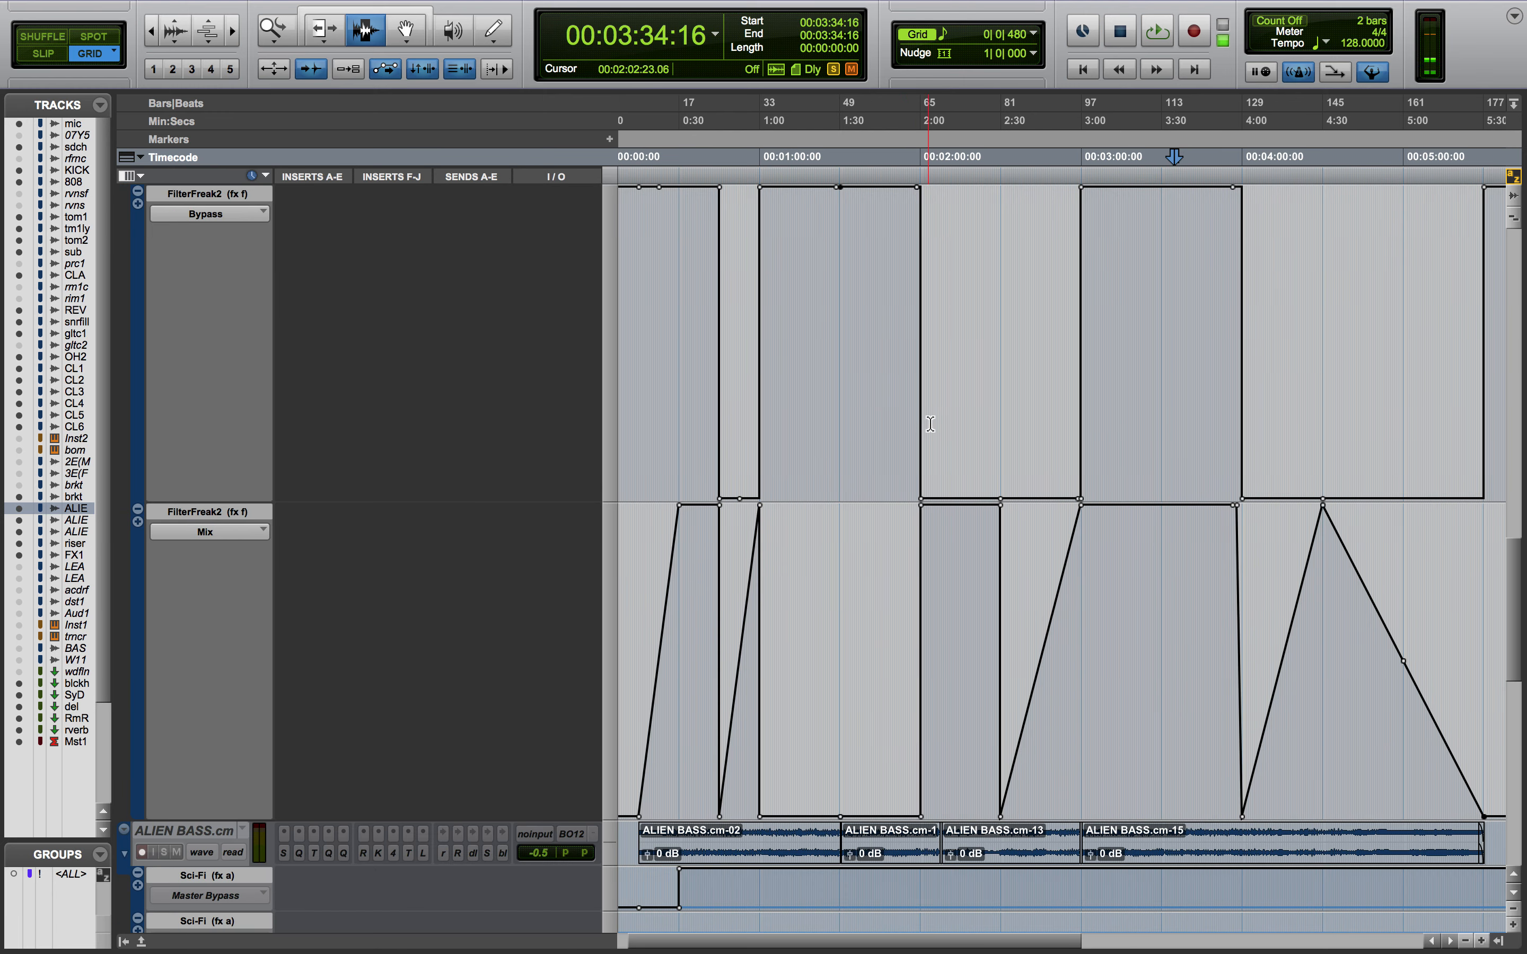
{"action": "left_click", "coordinate": [915, 428]}
{"action": "key", "text": "space"}
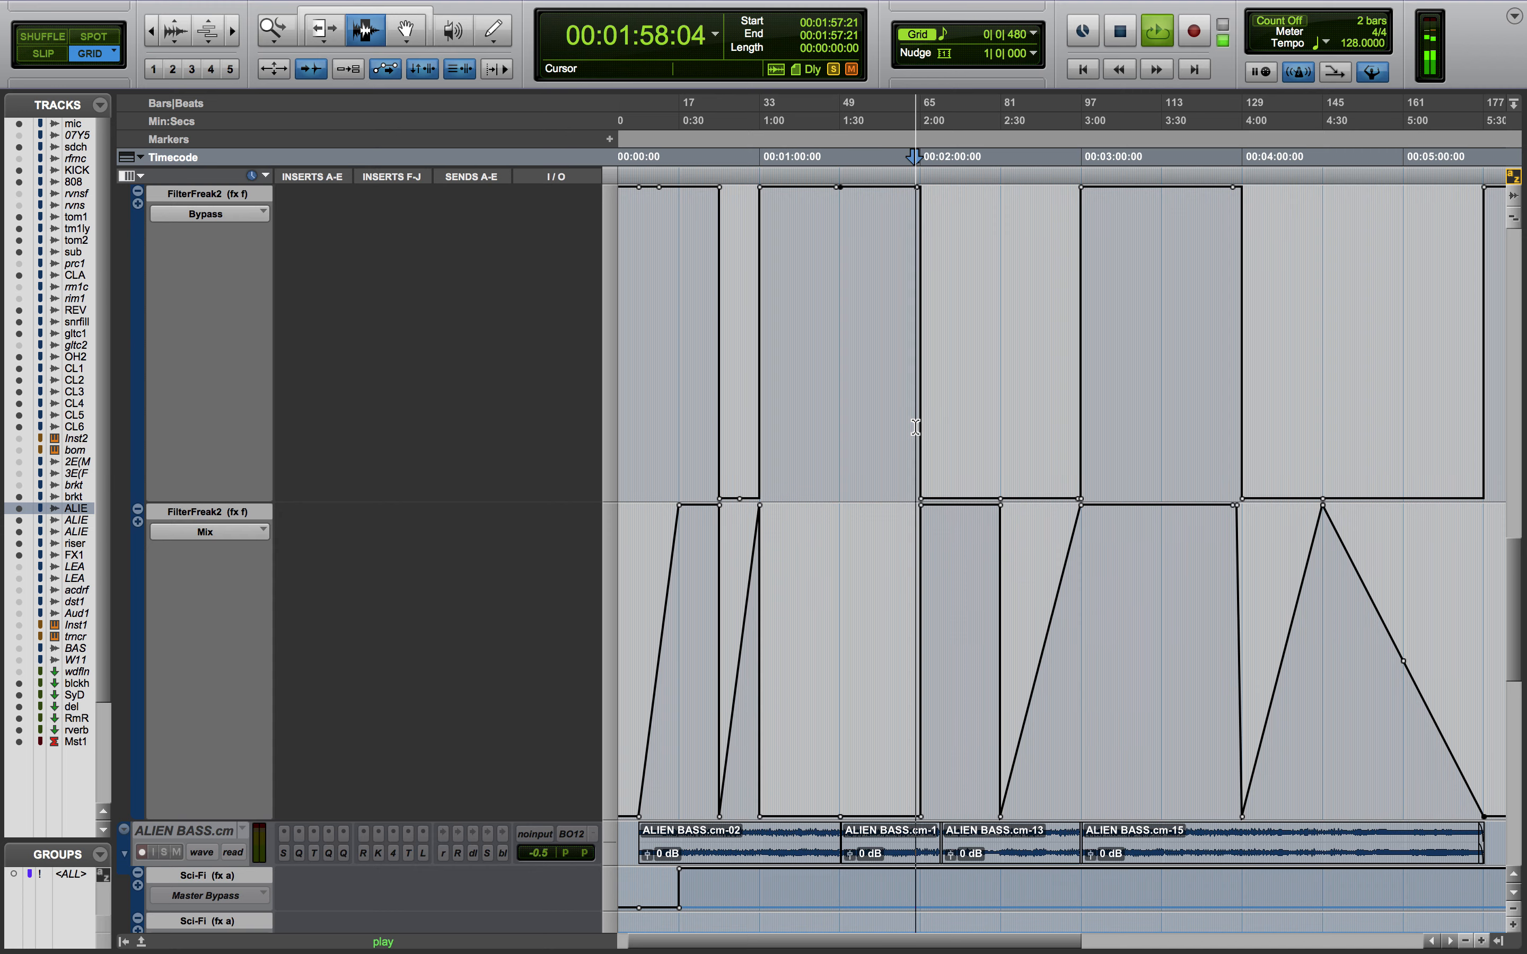
Open the FilterFreak2 on insert f of ALIEN BASS to watch it during playback, and stop the playback
{"action": "scroll", "coordinate": [916, 428], "scroll_direction": "up", "scroll_amount": 10}
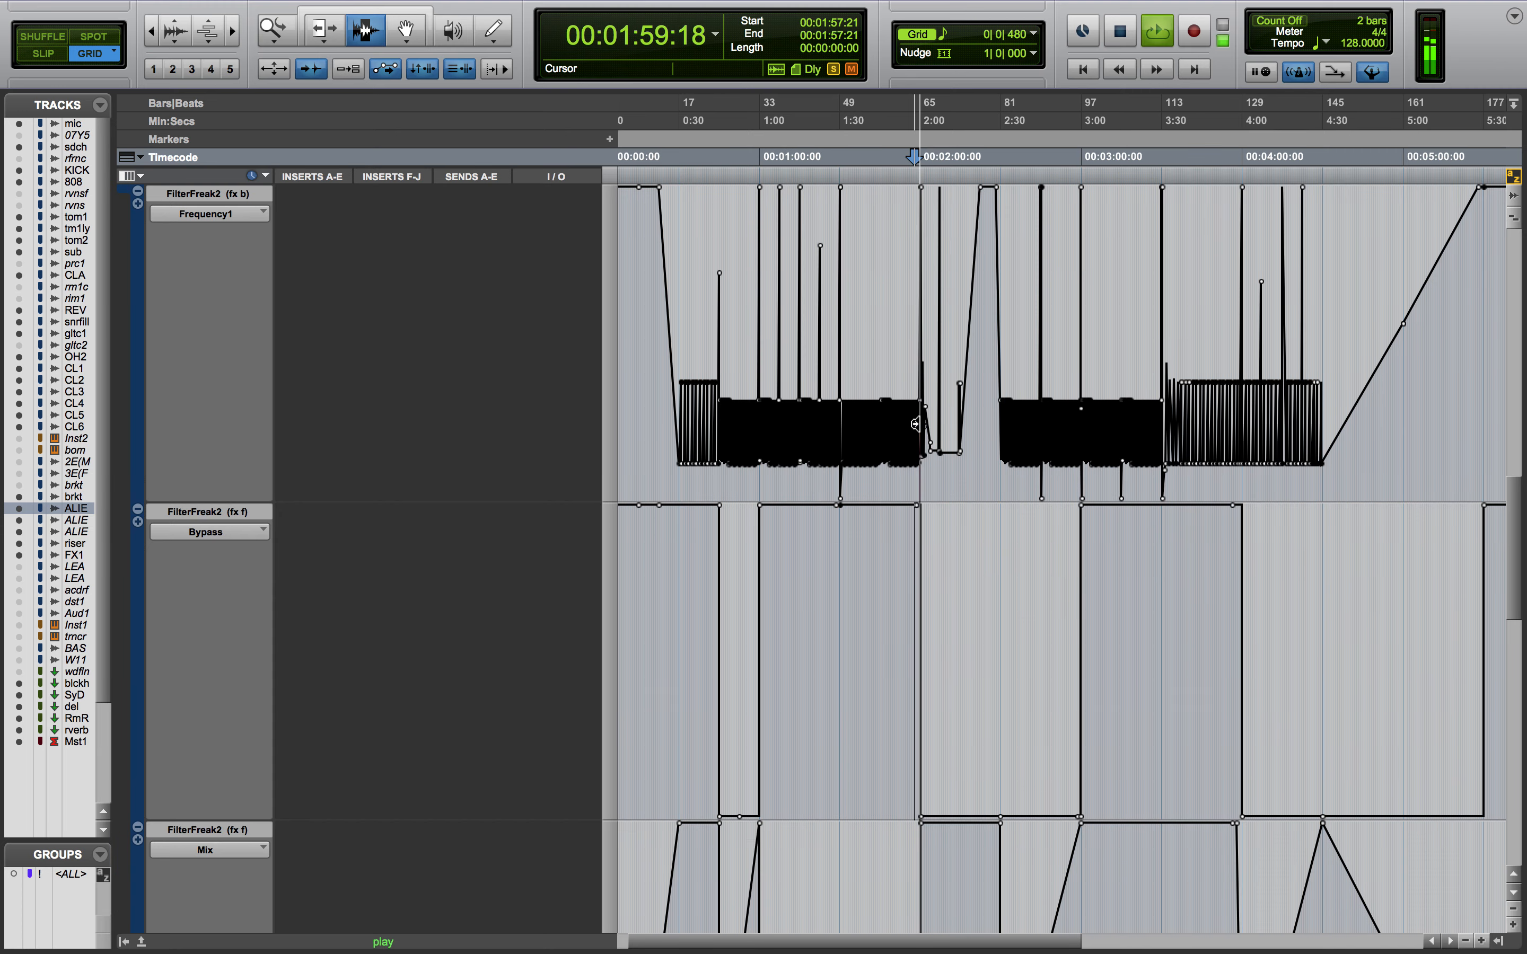
{"action": "scroll", "coordinate": [916, 428], "scroll_direction": "down", "scroll_amount": 10}
{"action": "scroll", "coordinate": [915, 427], "scroll_direction": "up", "scroll_amount": 3}
{"action": "scroll", "coordinate": [915, 427], "scroll_direction": "up", "scroll_amount": 5}
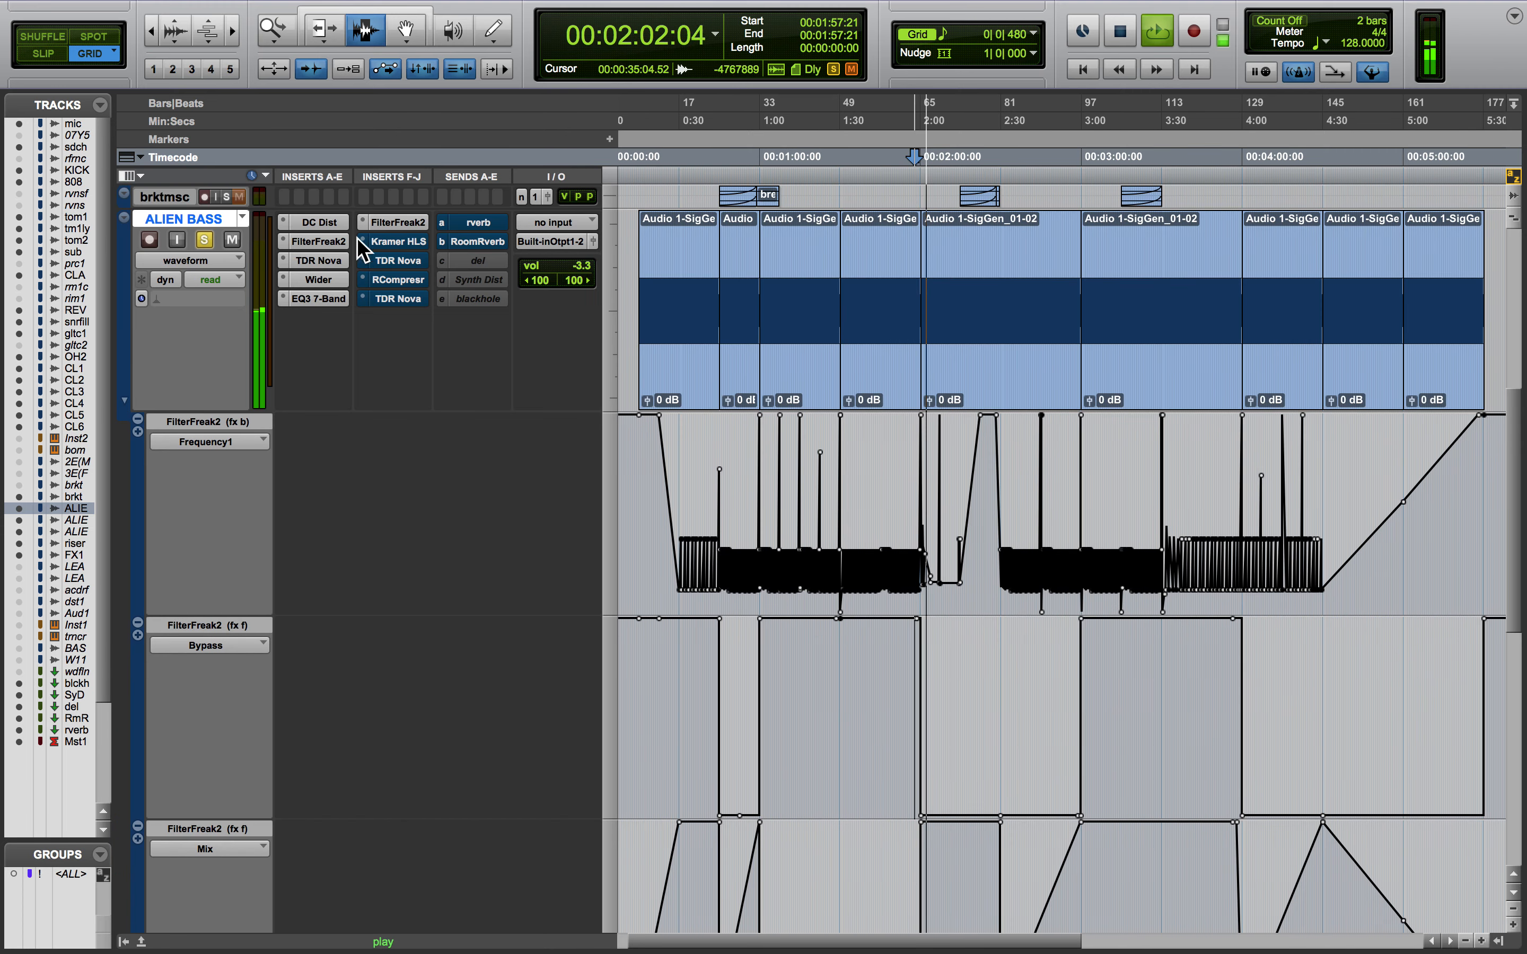
{"action": "left_click", "coordinate": [420, 227]}
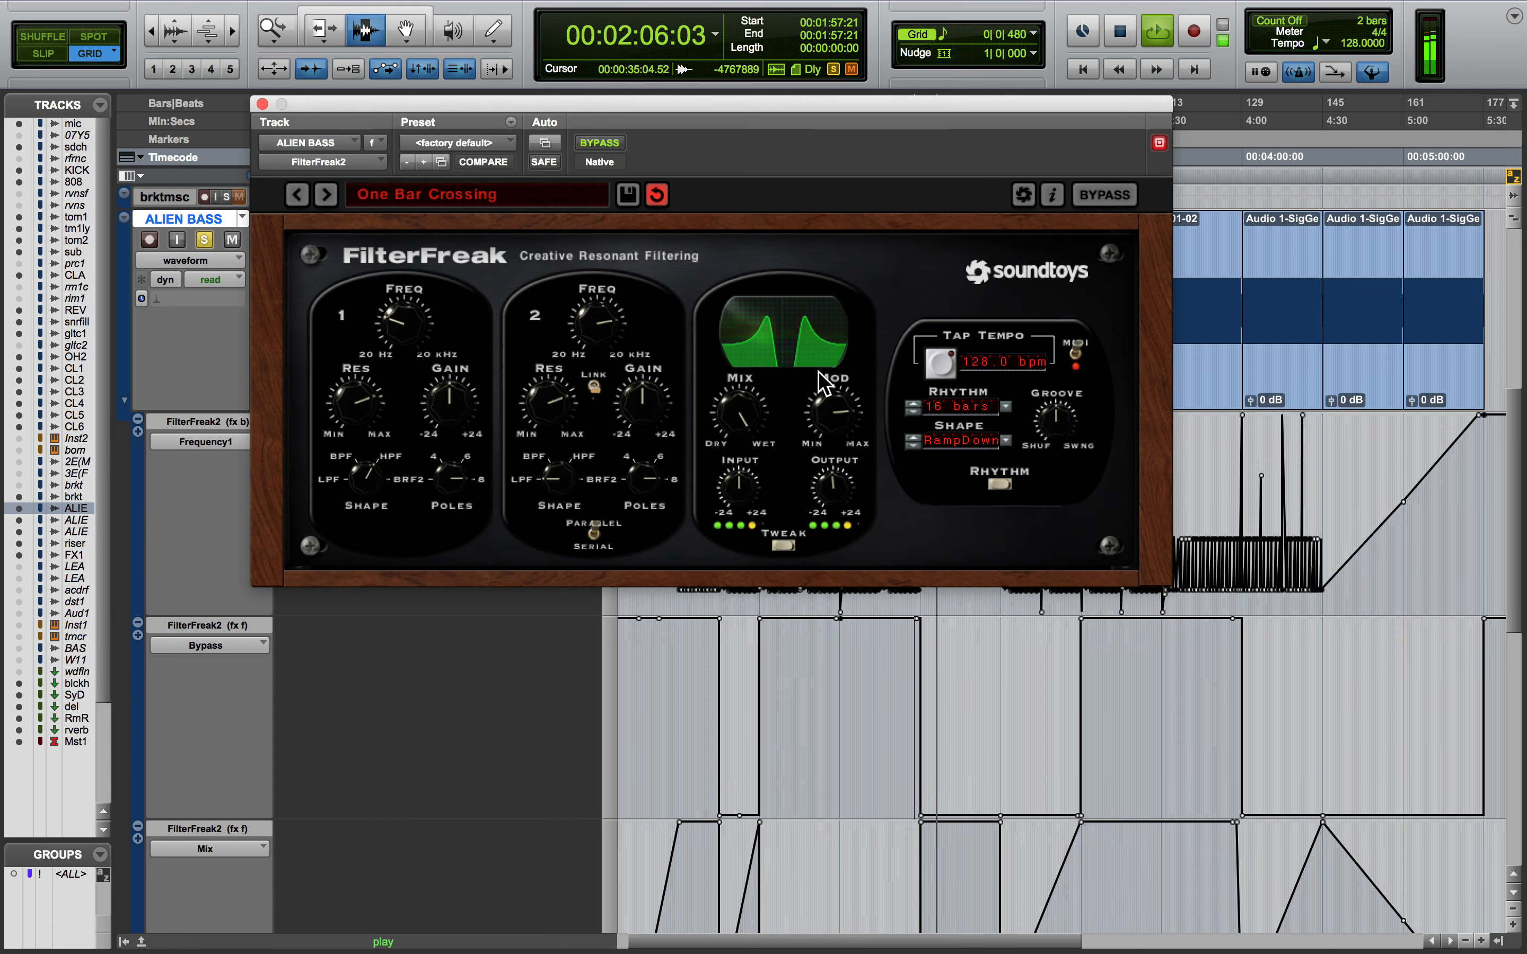
{"action": "key", "text": "space"}
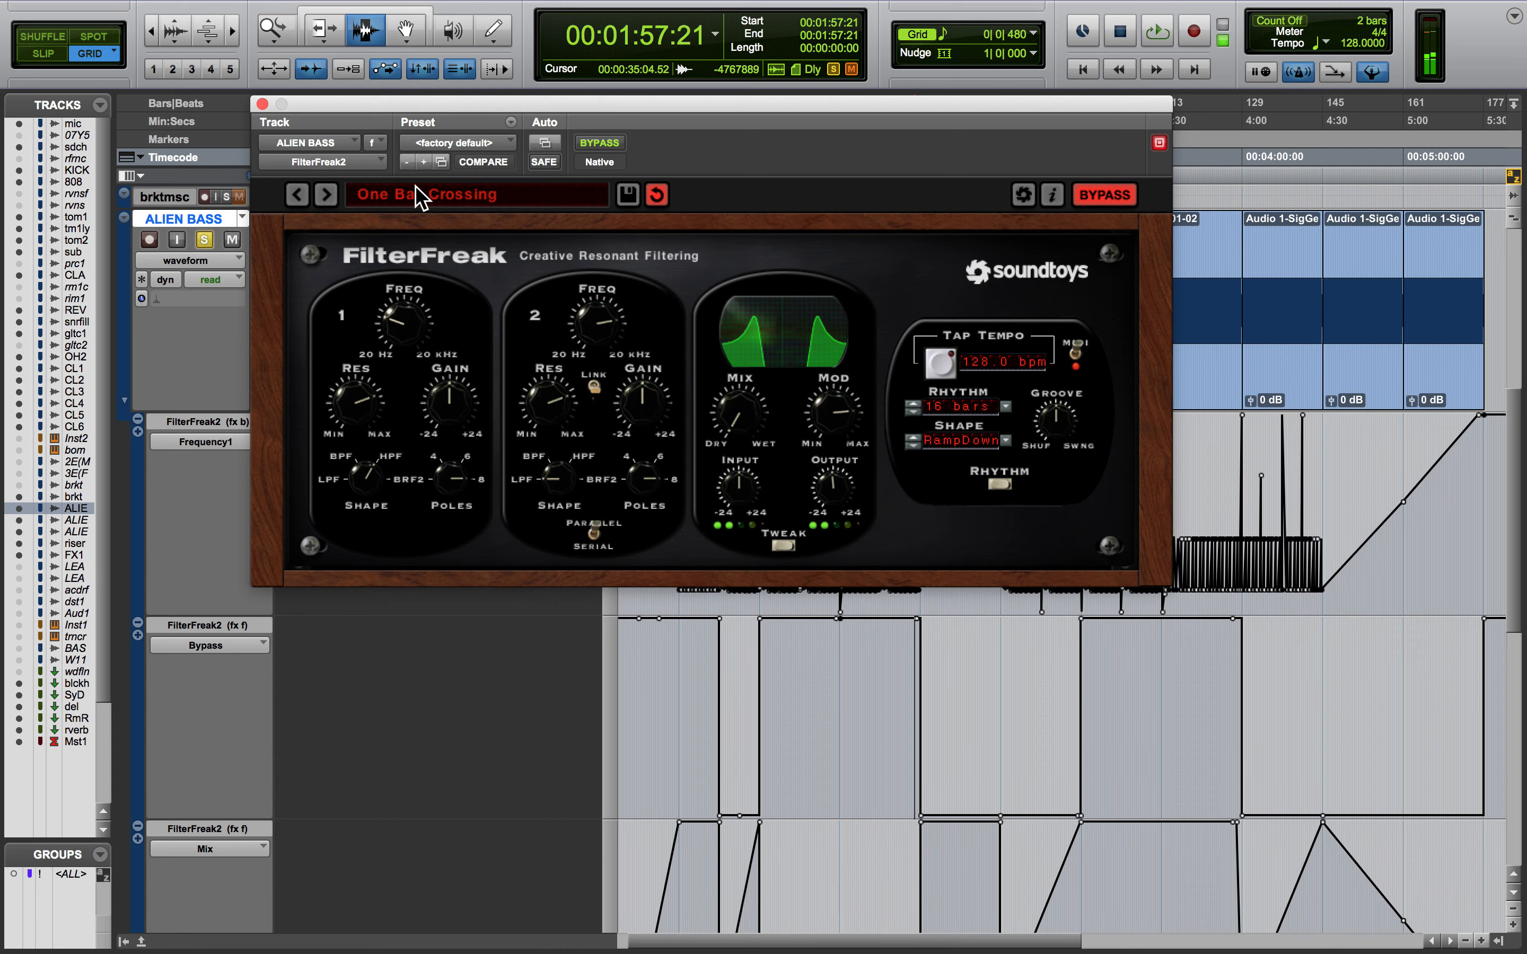
Expand the Tweak section of the FilterFreak2 on ALIEN BASS, review its modulation and rhythm settings, and close the plug-in
{"action": "left_click", "coordinate": [783, 546]}
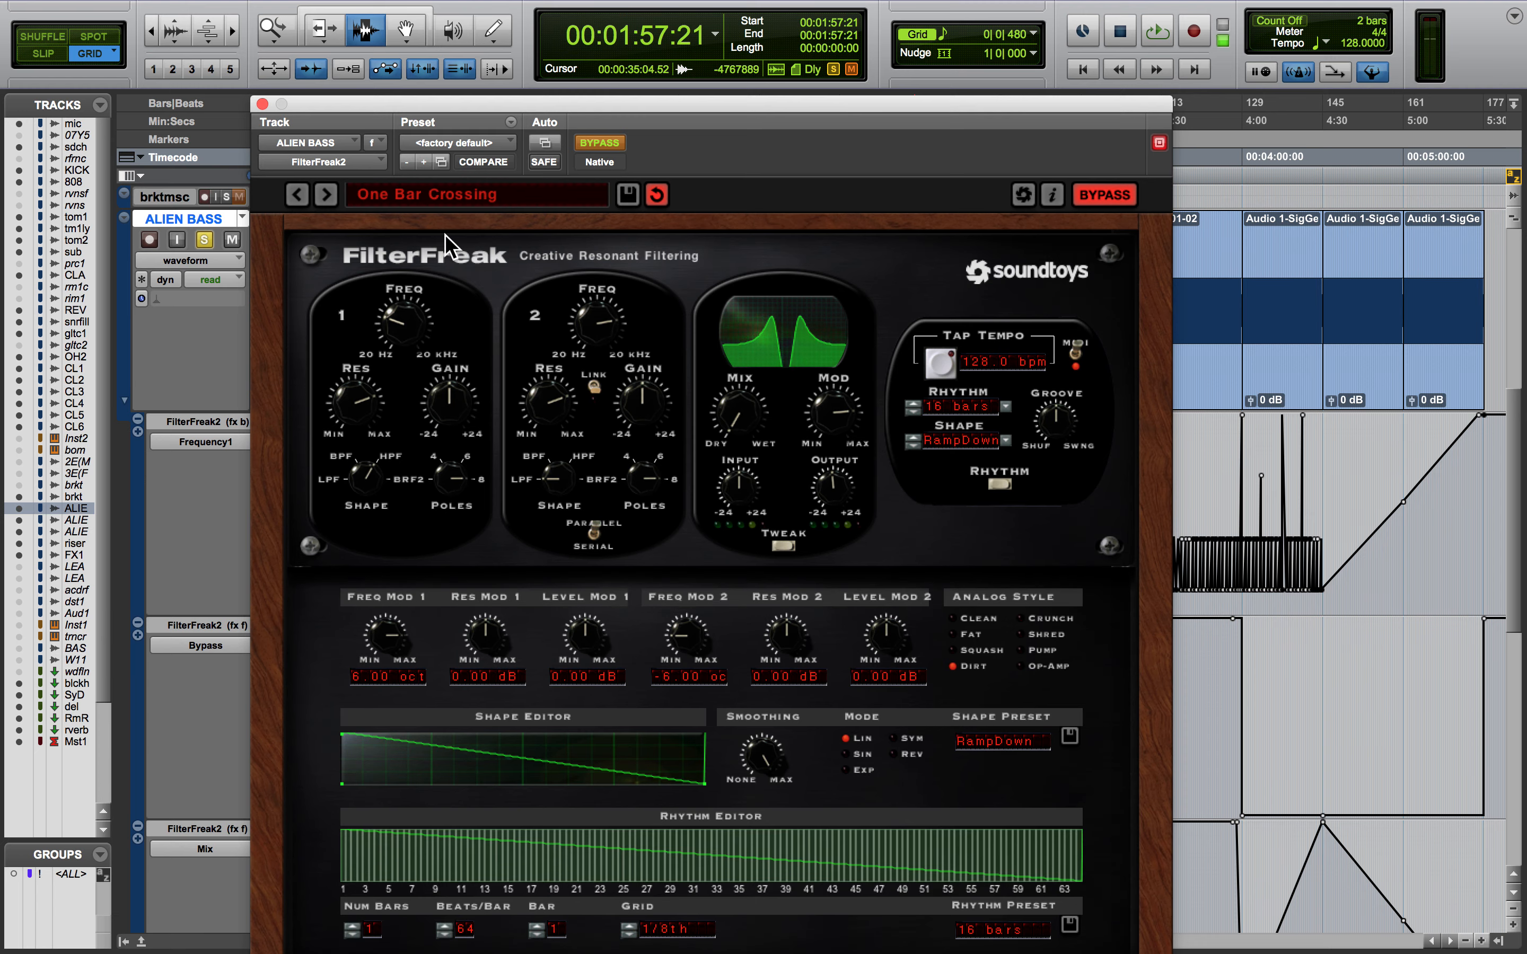
{"action": "left_click", "coordinate": [261, 104]}
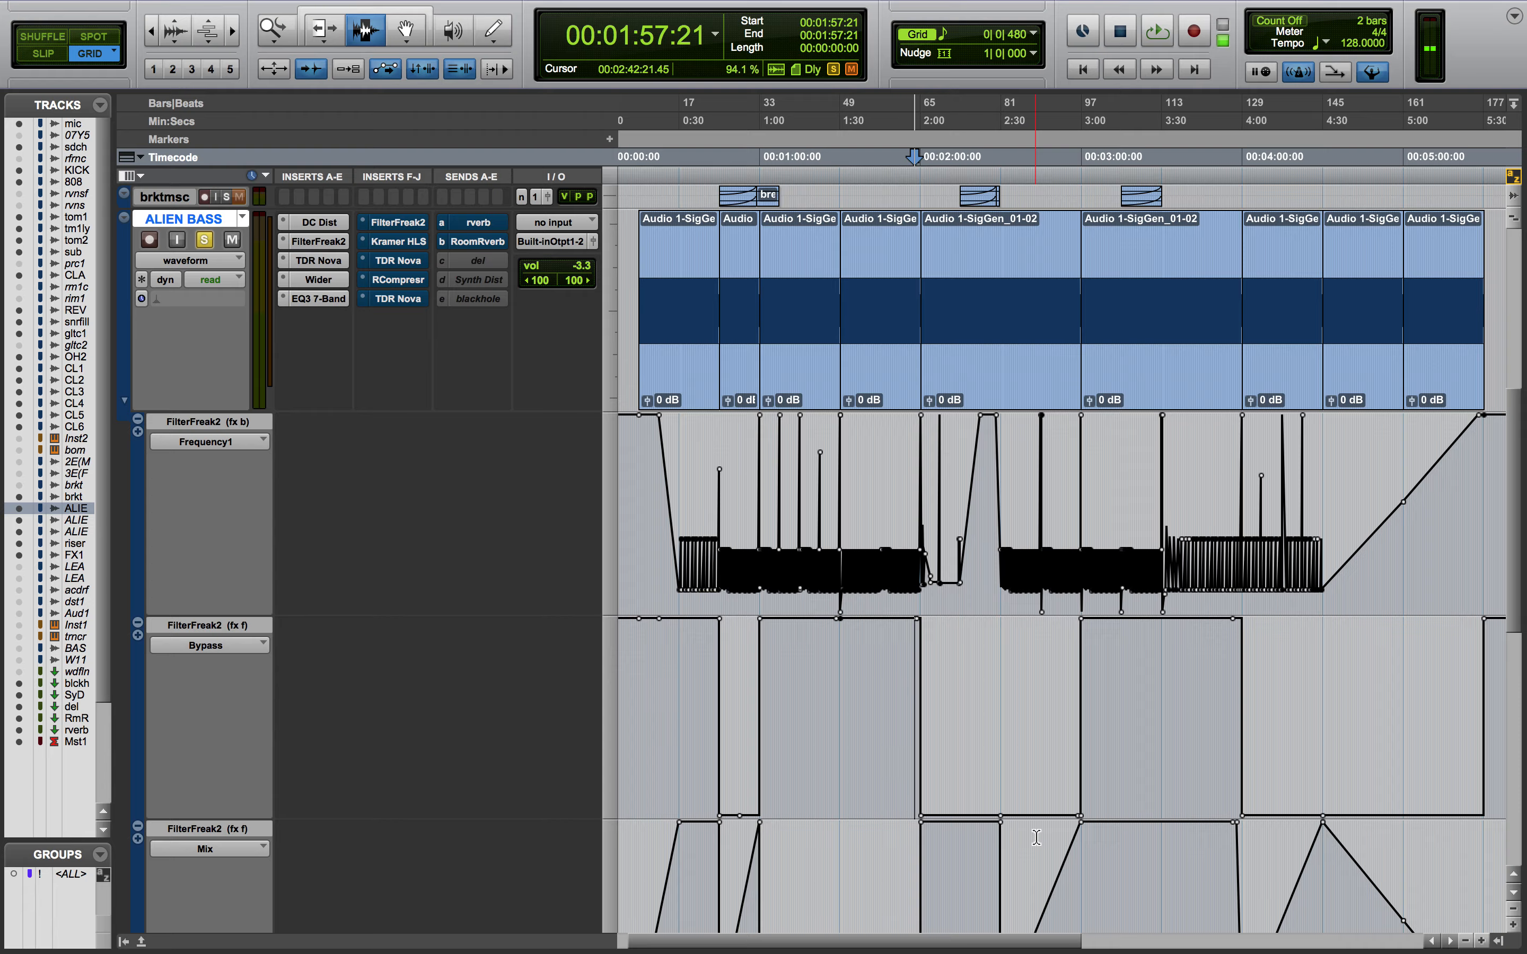
Examine the FilterFreak2 Bypass and Mix automation on ALIEN BASS between the two minute and three minute marks, placing the cursor at 00:02:56:17
{"action": "scroll", "coordinate": [1022, 745], "scroll_direction": "down", "scroll_amount": 5}
{"action": "scroll", "coordinate": [1038, 712], "scroll_direction": "up", "scroll_amount": 5}
{"action": "key", "text": "r"}
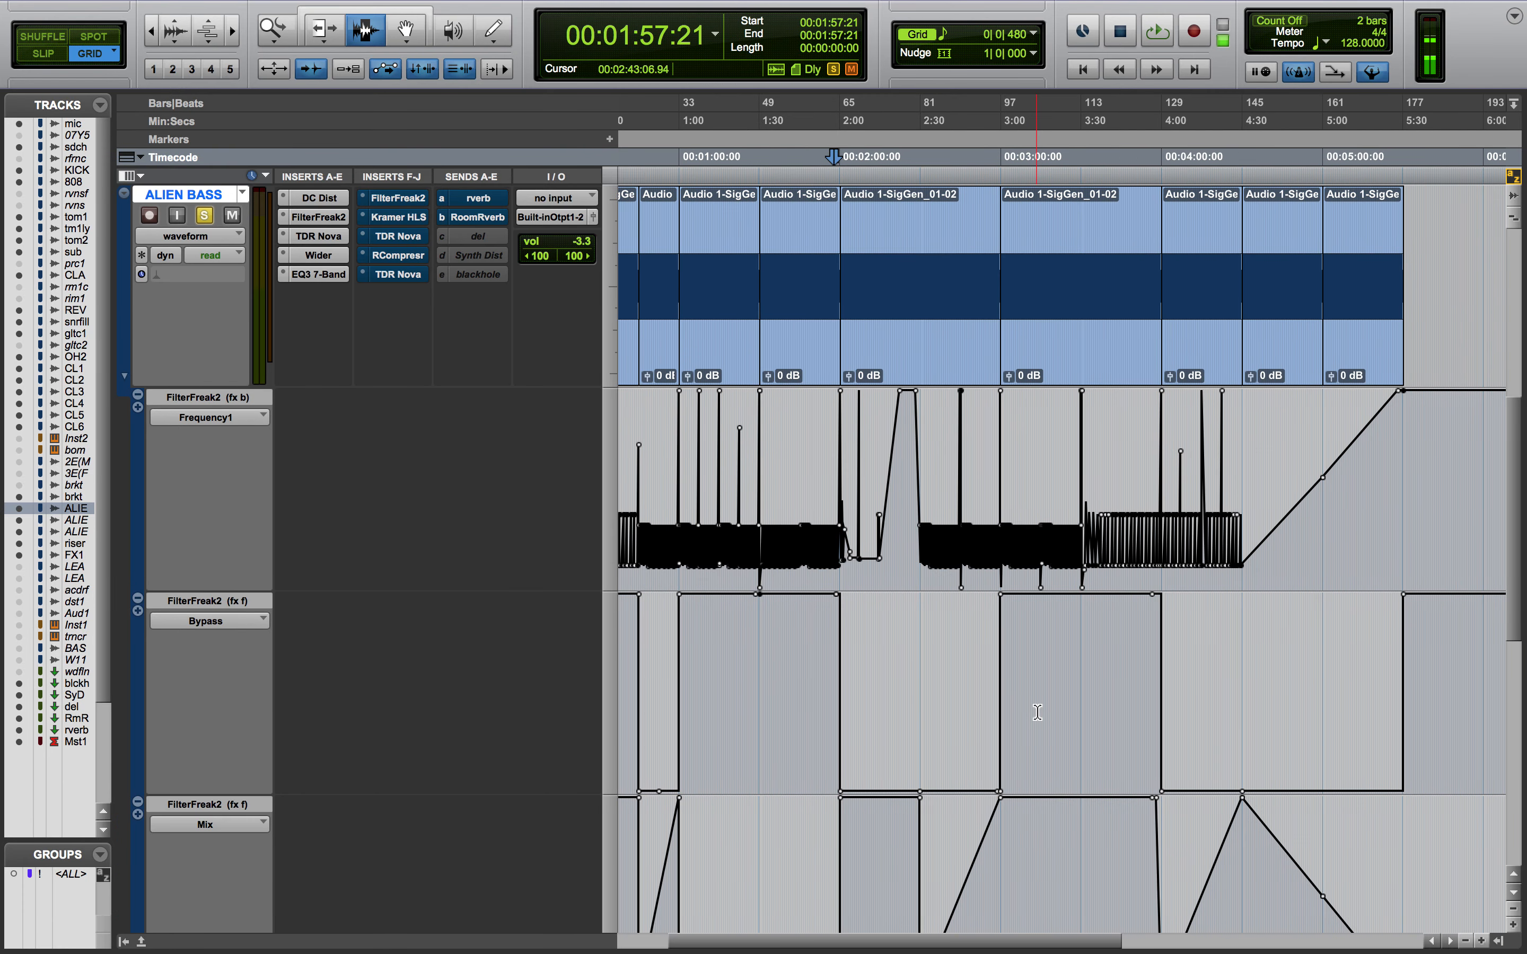
{"action": "left_click", "coordinate": [993, 664]}
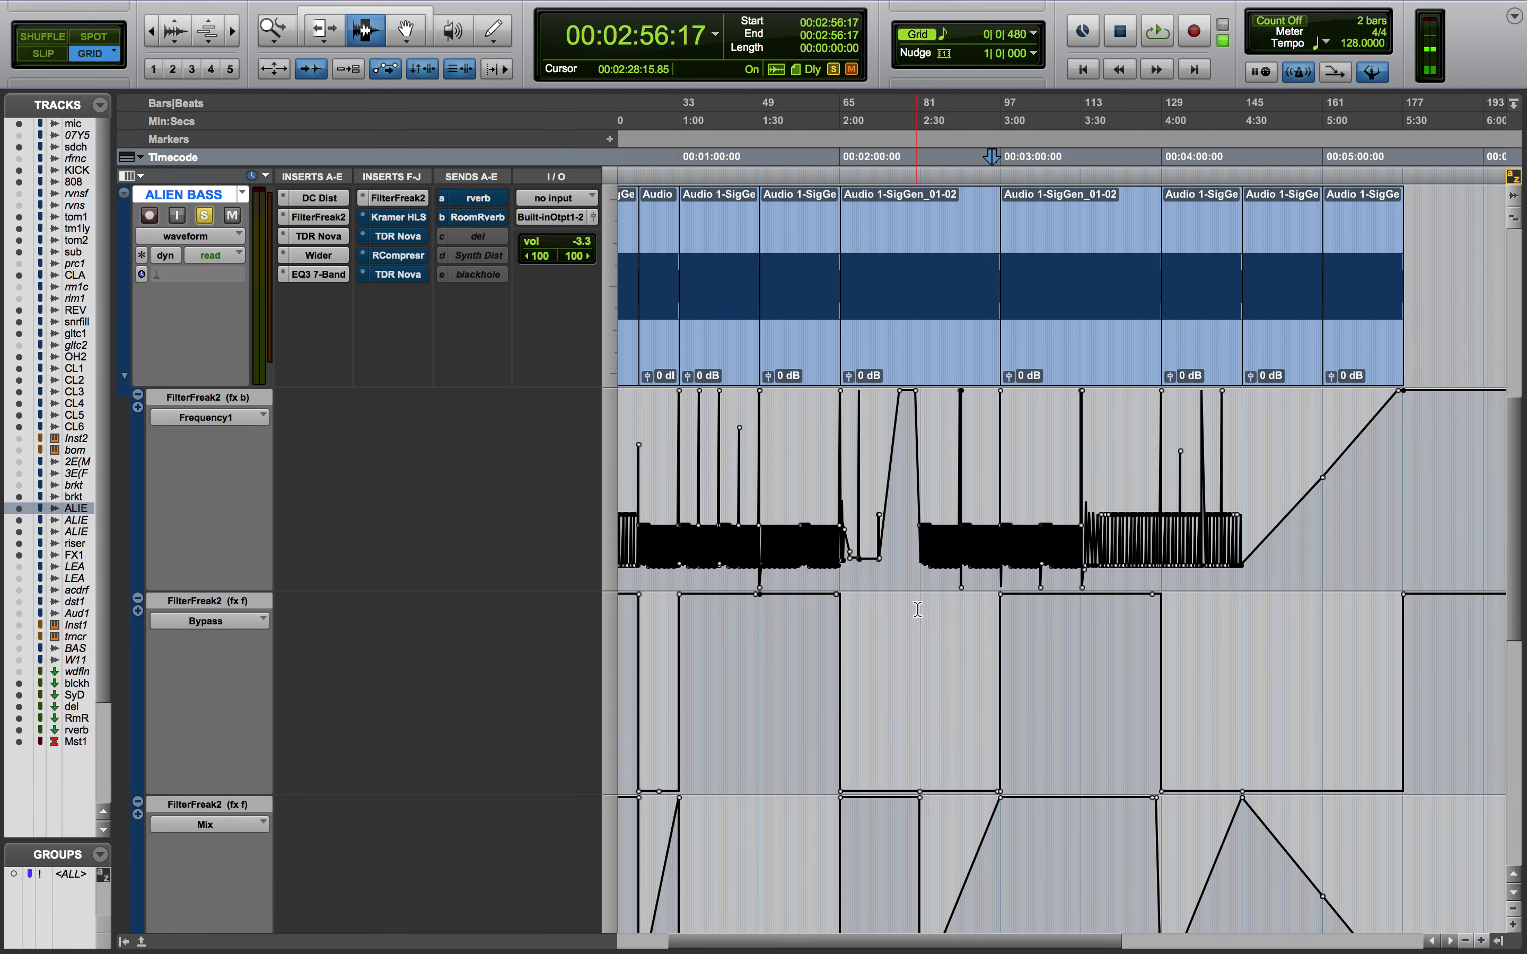
{"action": "key", "text": "t"}
{"action": "key", "text": "t"}
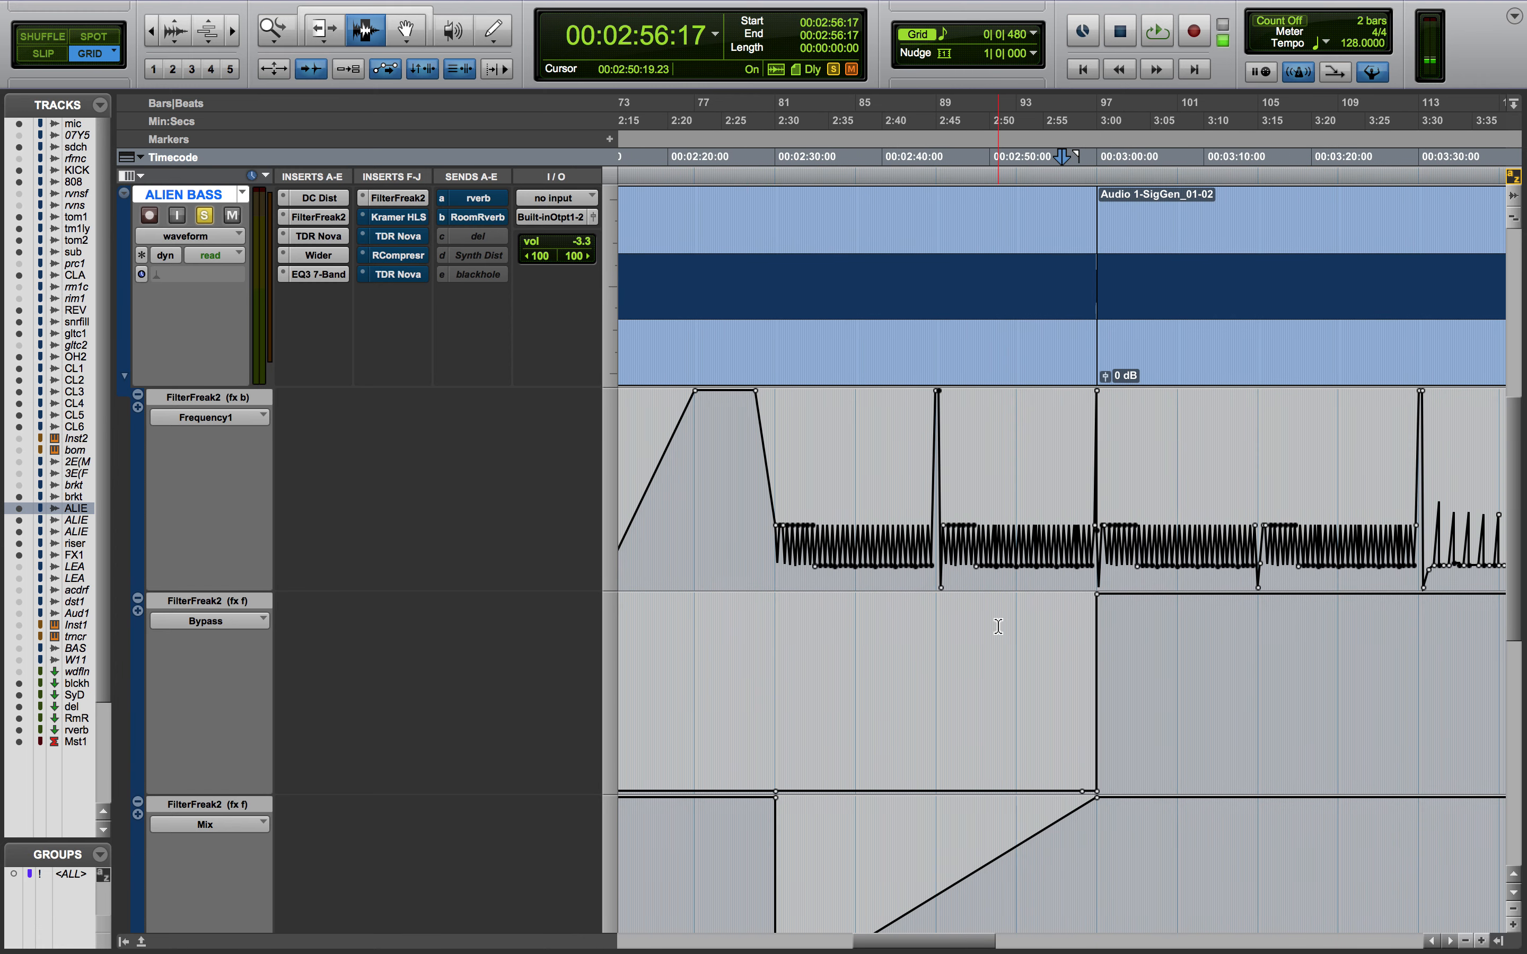
{"action": "scroll", "coordinate": [998, 626], "scroll_direction": "left", "scroll_amount": 6}
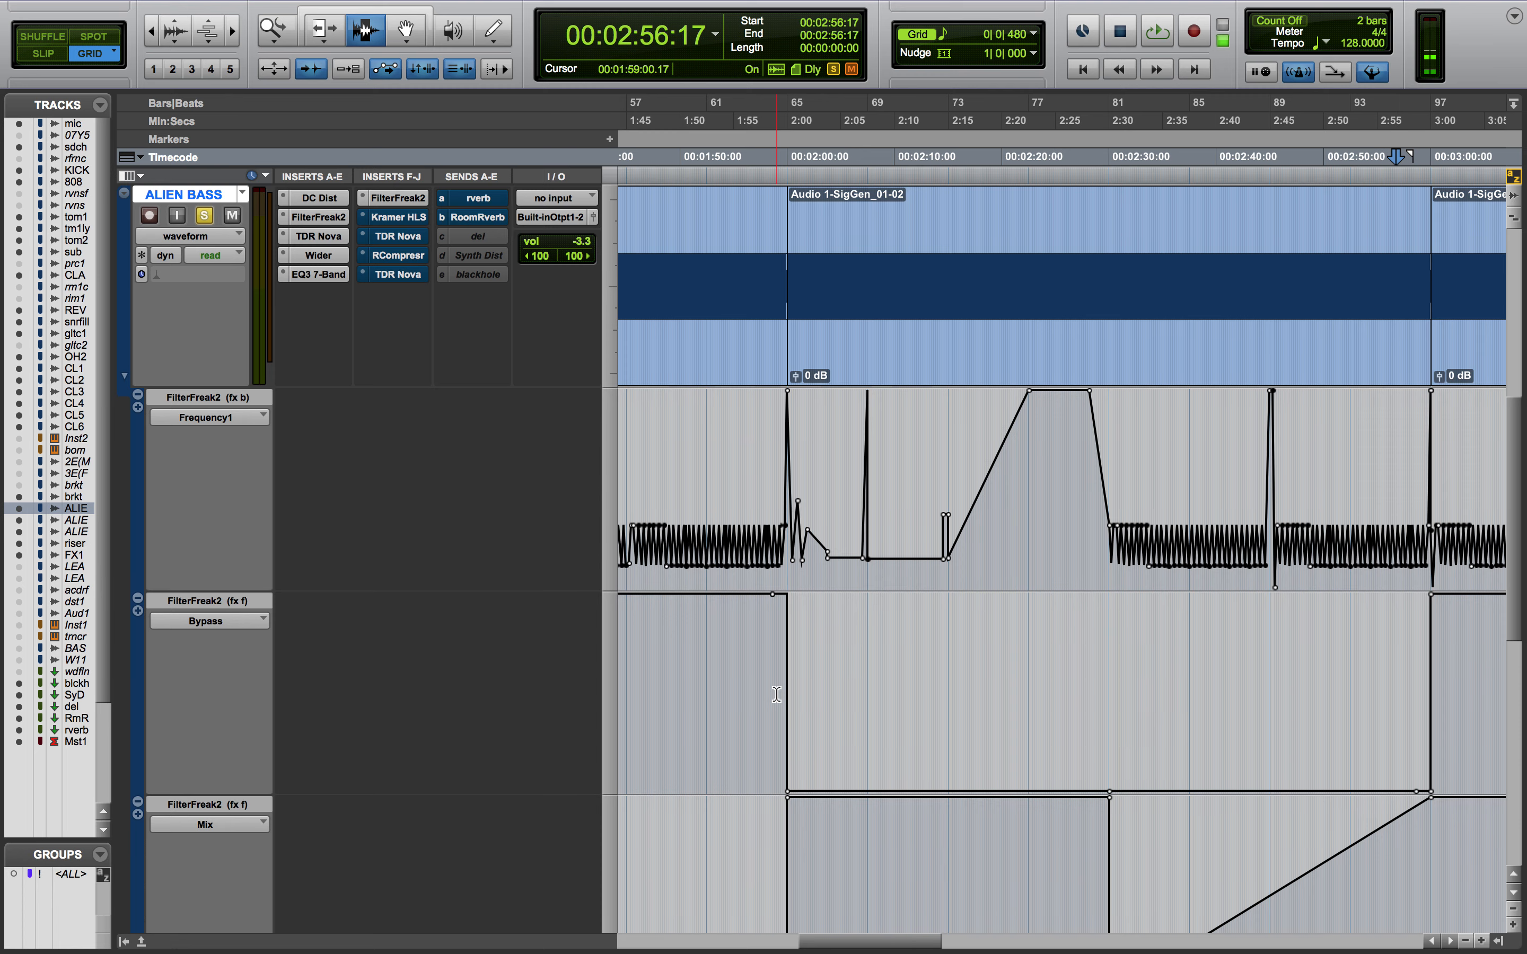
Take the Kramer HLS on insert g of ALIEN BASS out of bypass, place the cursor at 00:01:58:19, and close the plug-in
{"action": "left_click", "coordinate": [399, 215]}
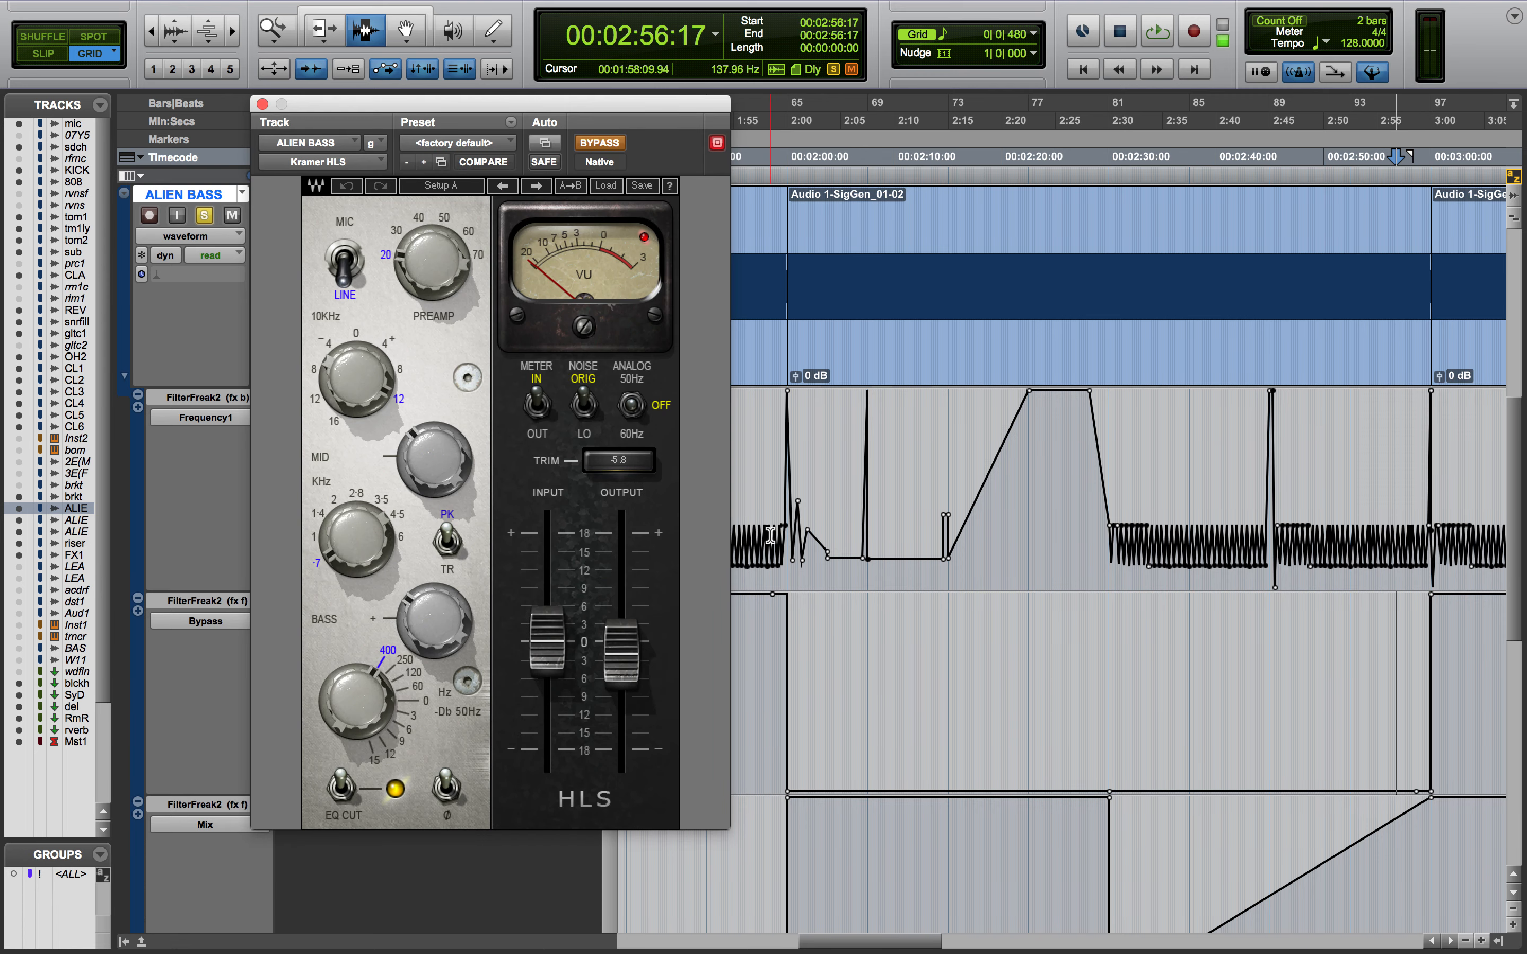
{"action": "left_click", "coordinate": [621, 143]}
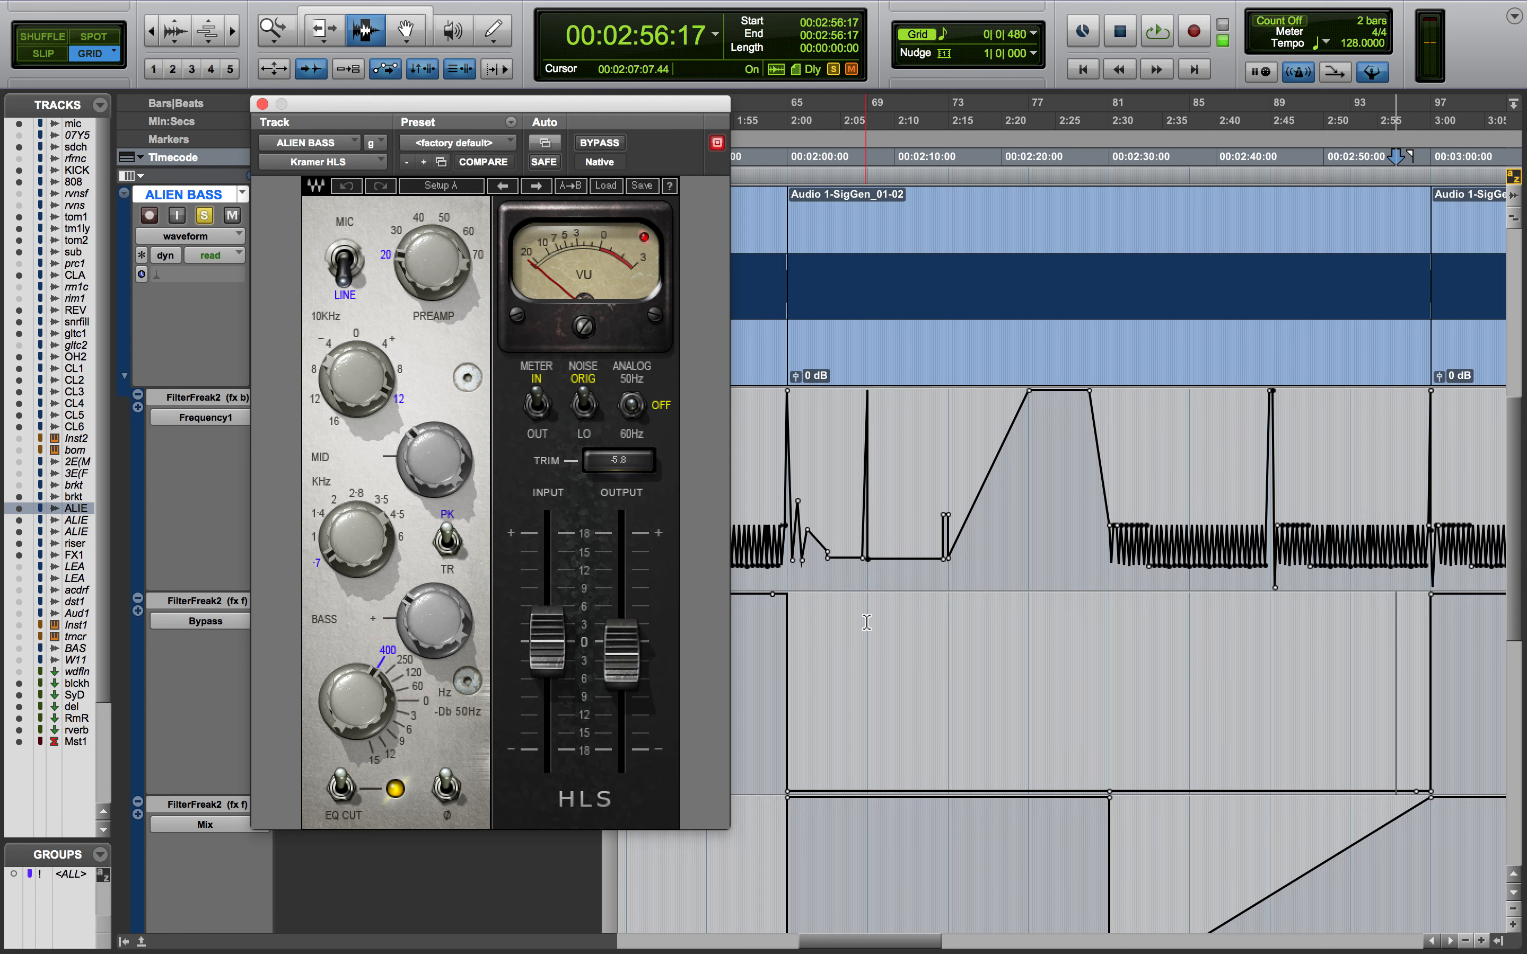
{"action": "scroll", "coordinate": [787, 631], "scroll_direction": "left", "scroll_amount": 3}
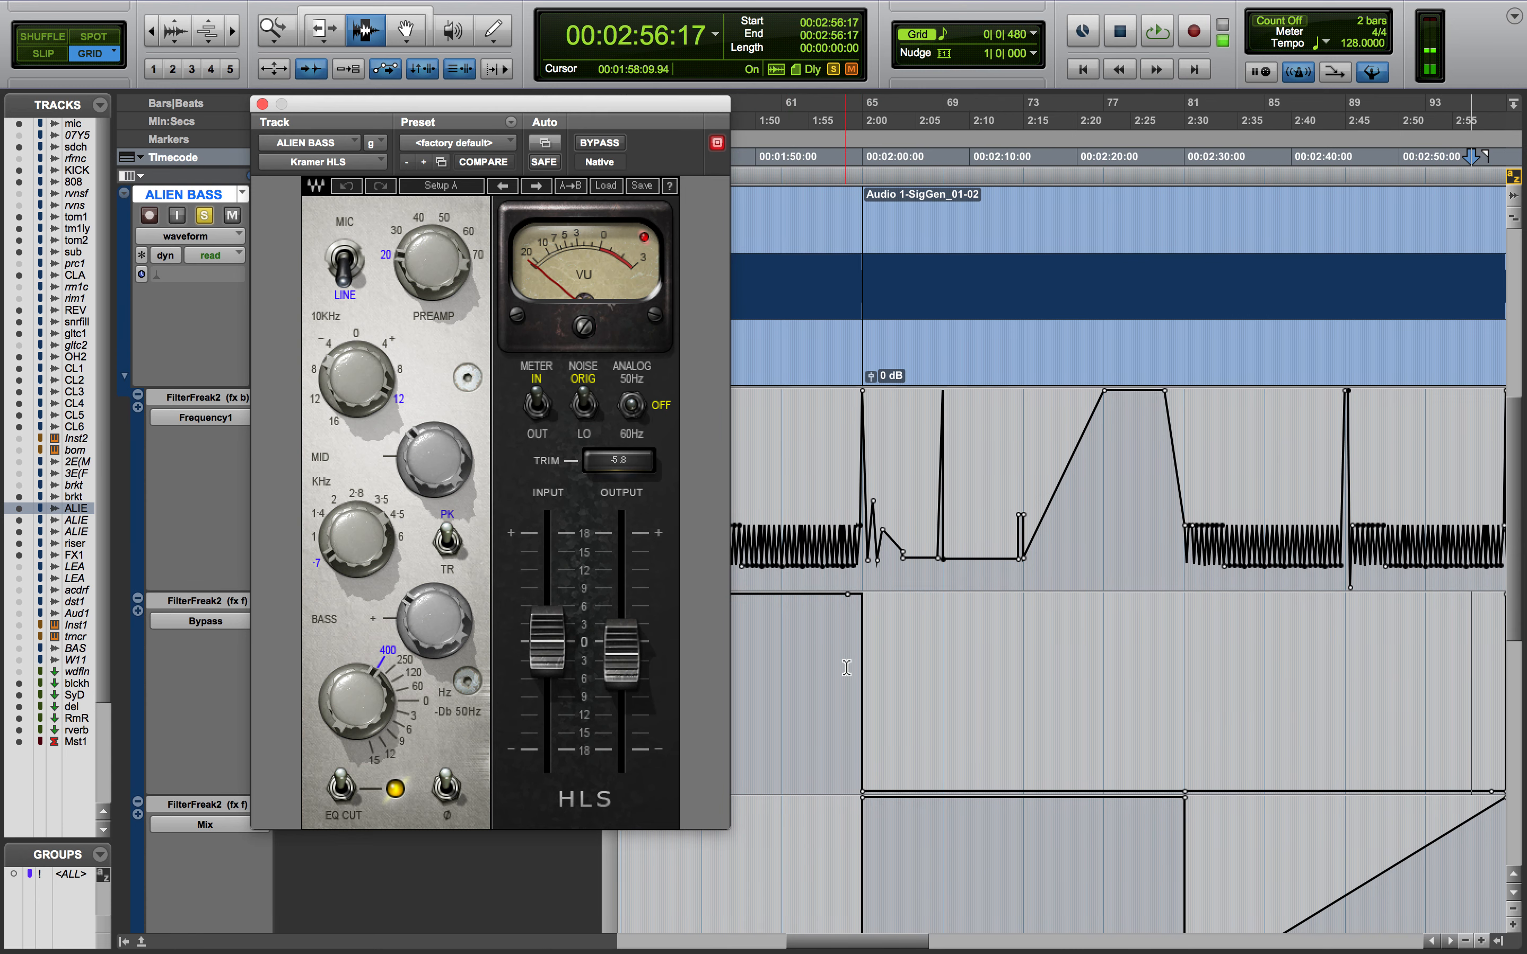
{"action": "left_click", "coordinate": [851, 671]}
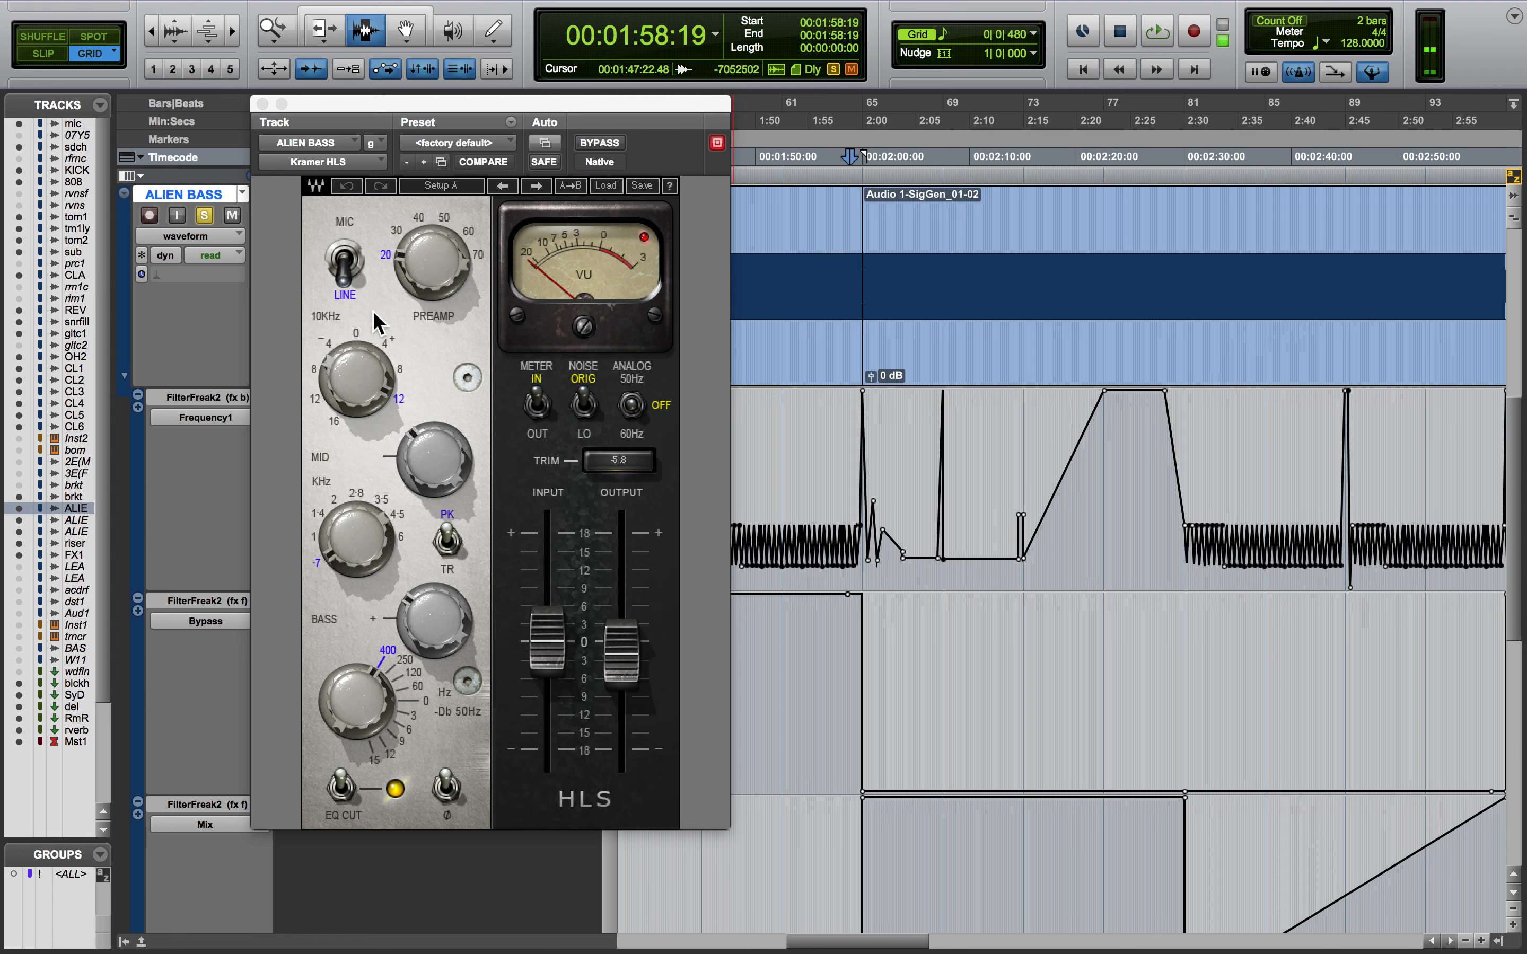
{"action": "left_click", "coordinate": [260, 103]}
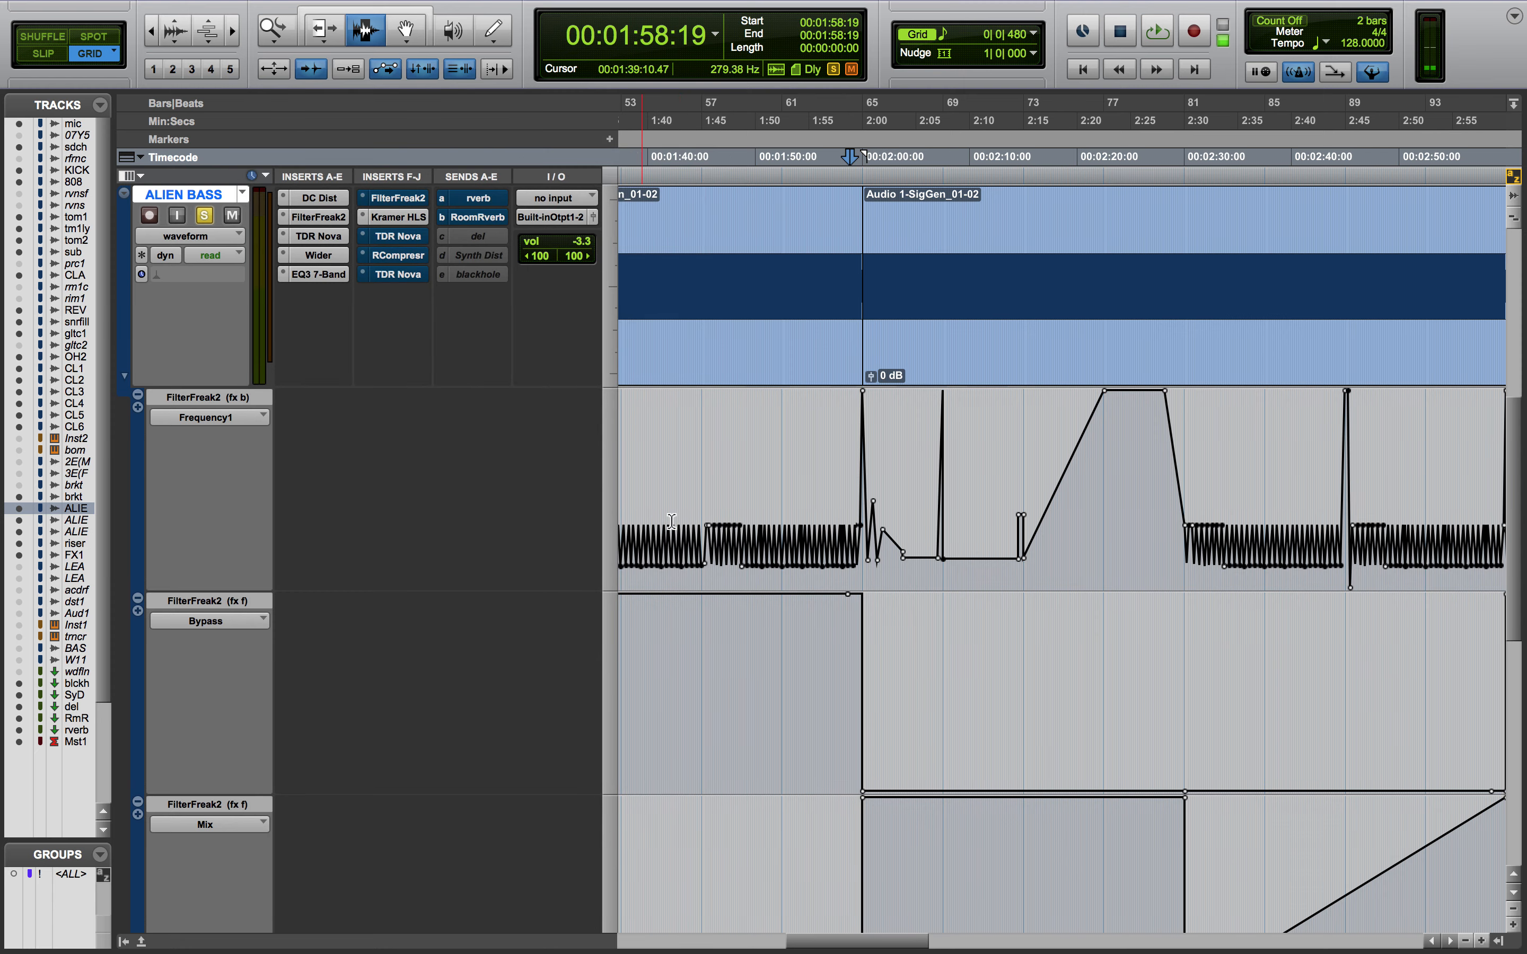
Reopen the Kramer HLS on ALIEN BASS to review its EQ and bass settings, and close it
{"action": "scroll", "coordinate": [749, 571], "scroll_direction": "right", "scroll_amount": 2}
{"action": "scroll", "coordinate": [749, 571], "scroll_direction": "right", "scroll_amount": 2}
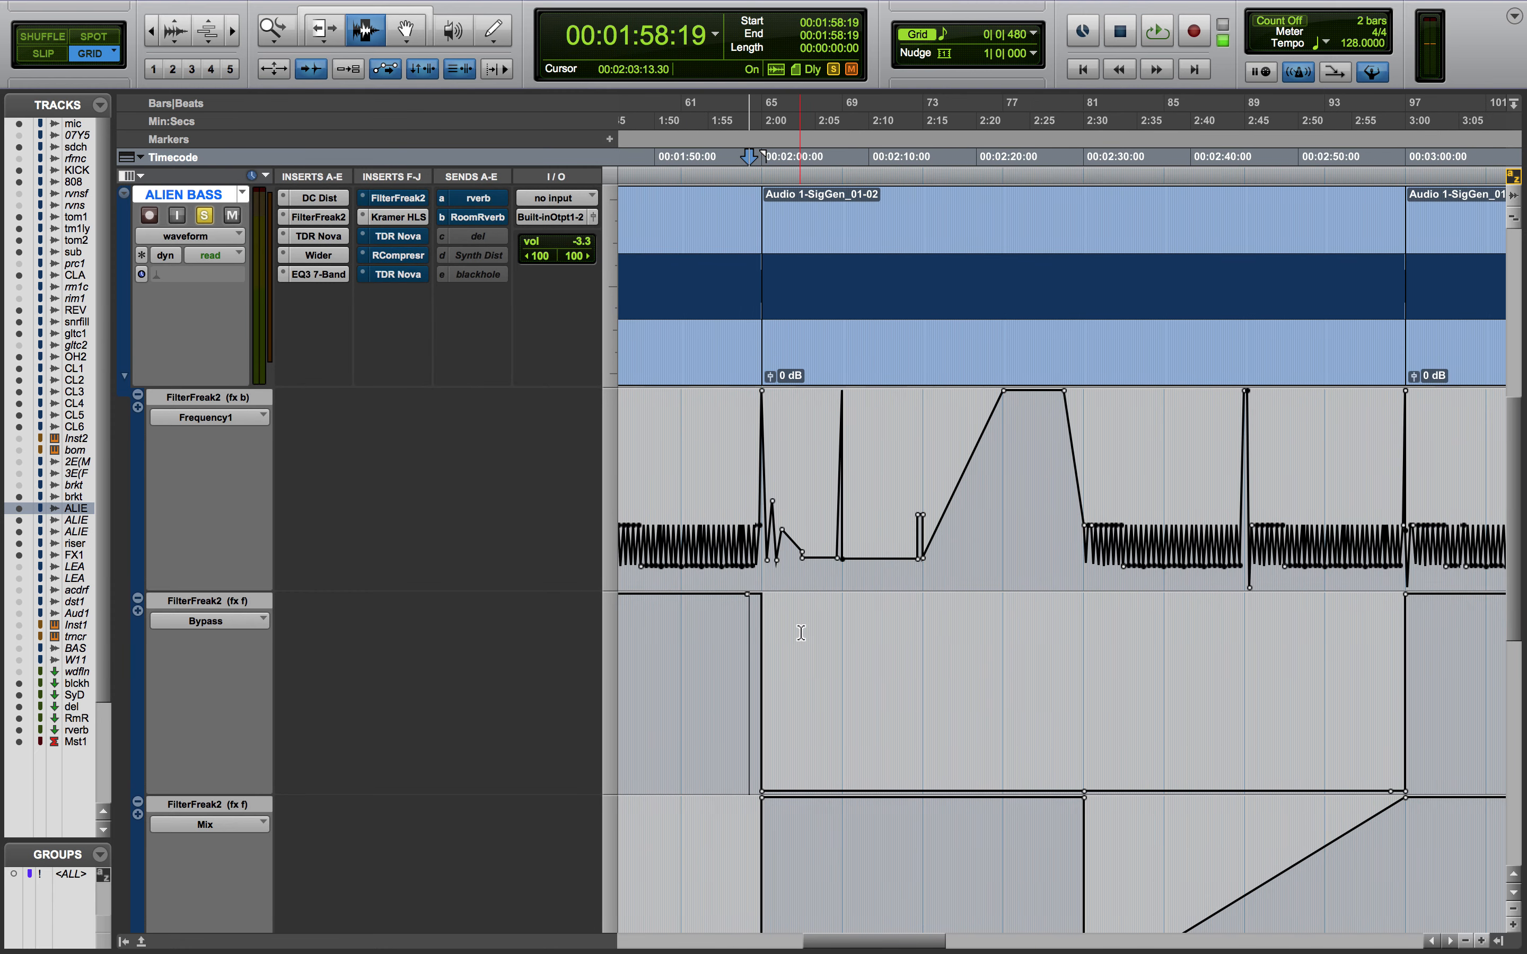
{"action": "left_click", "coordinate": [400, 213]}
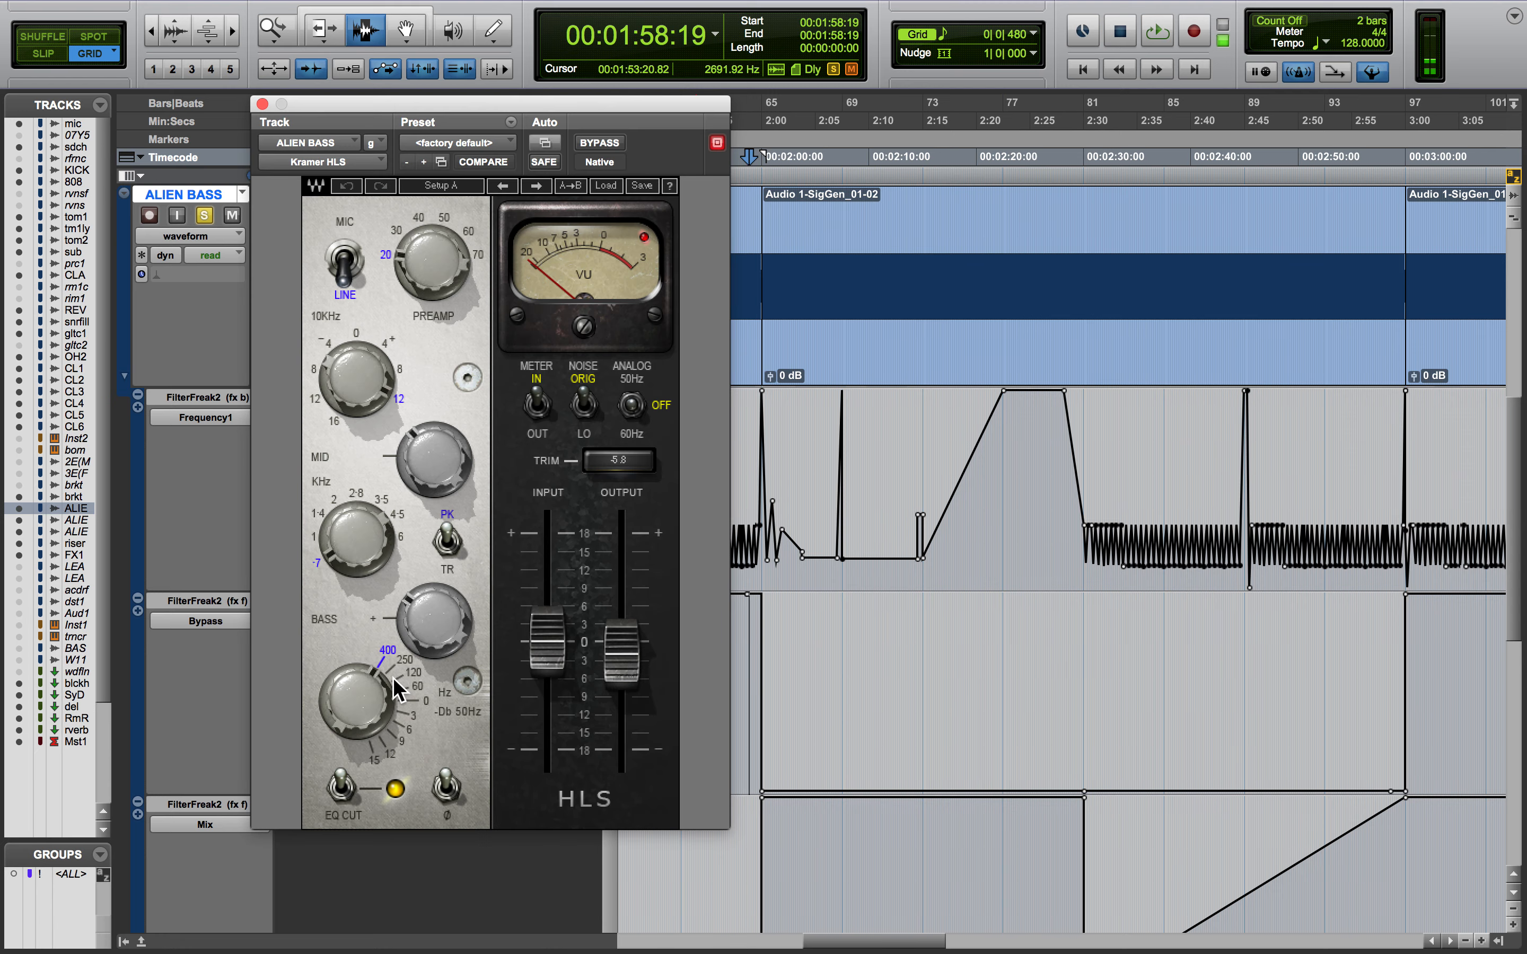
{"action": "left_click", "coordinate": [262, 104]}
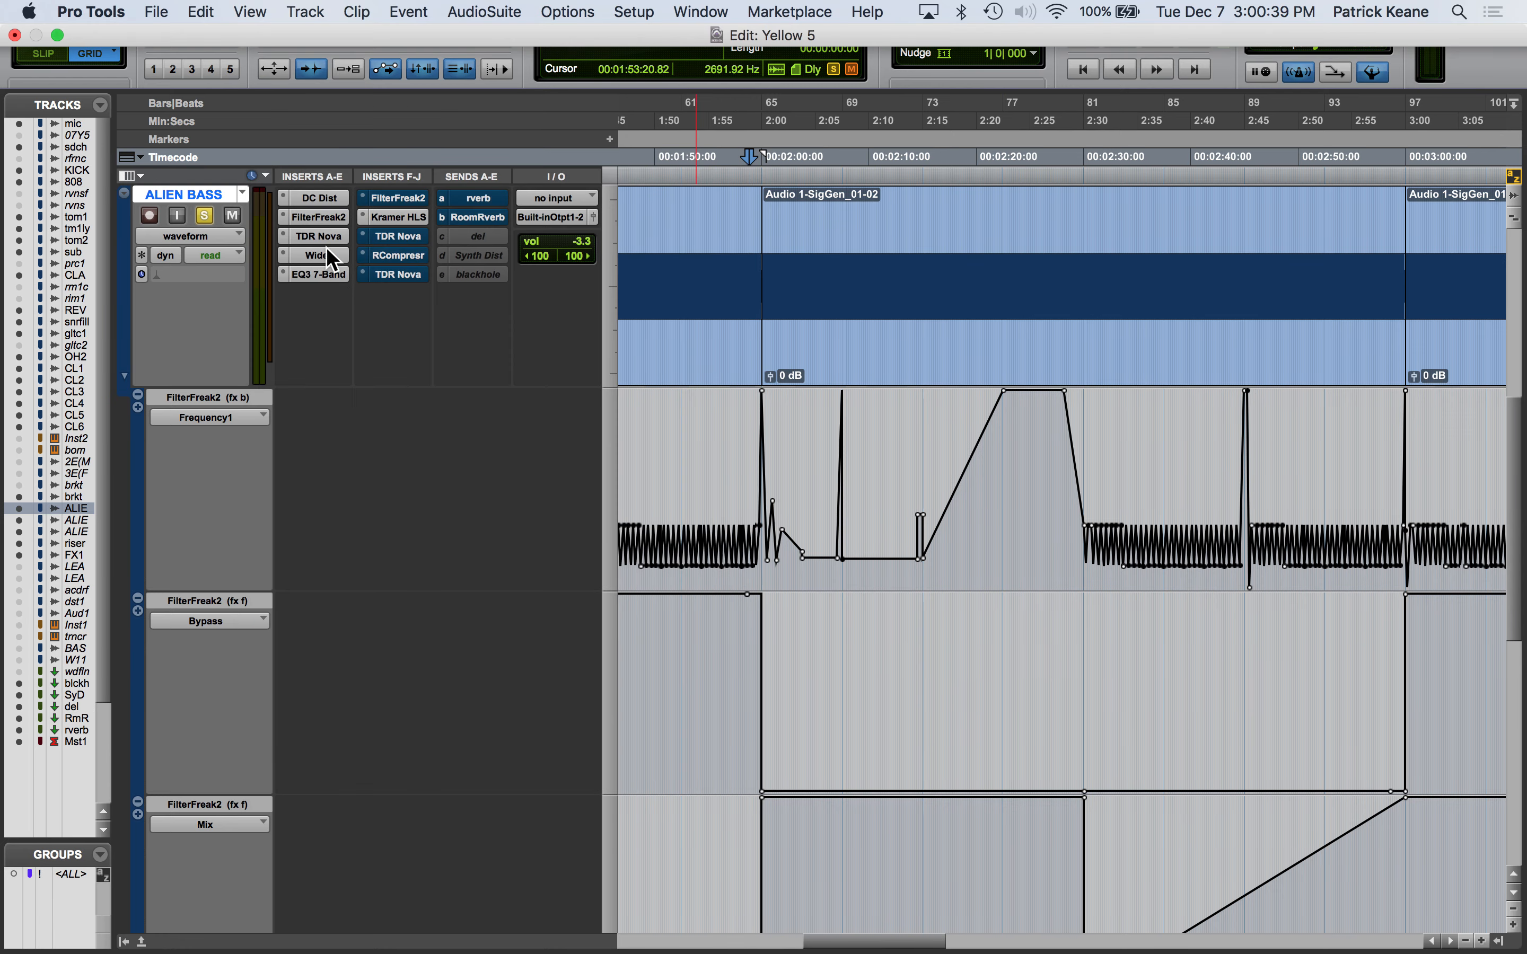
Take the TDR Nova on insert h of ALIEN BASS out of bypass, place the cursor at 00:03:00:00, and close the plug-in
{"action": "left_click", "coordinate": [401, 234]}
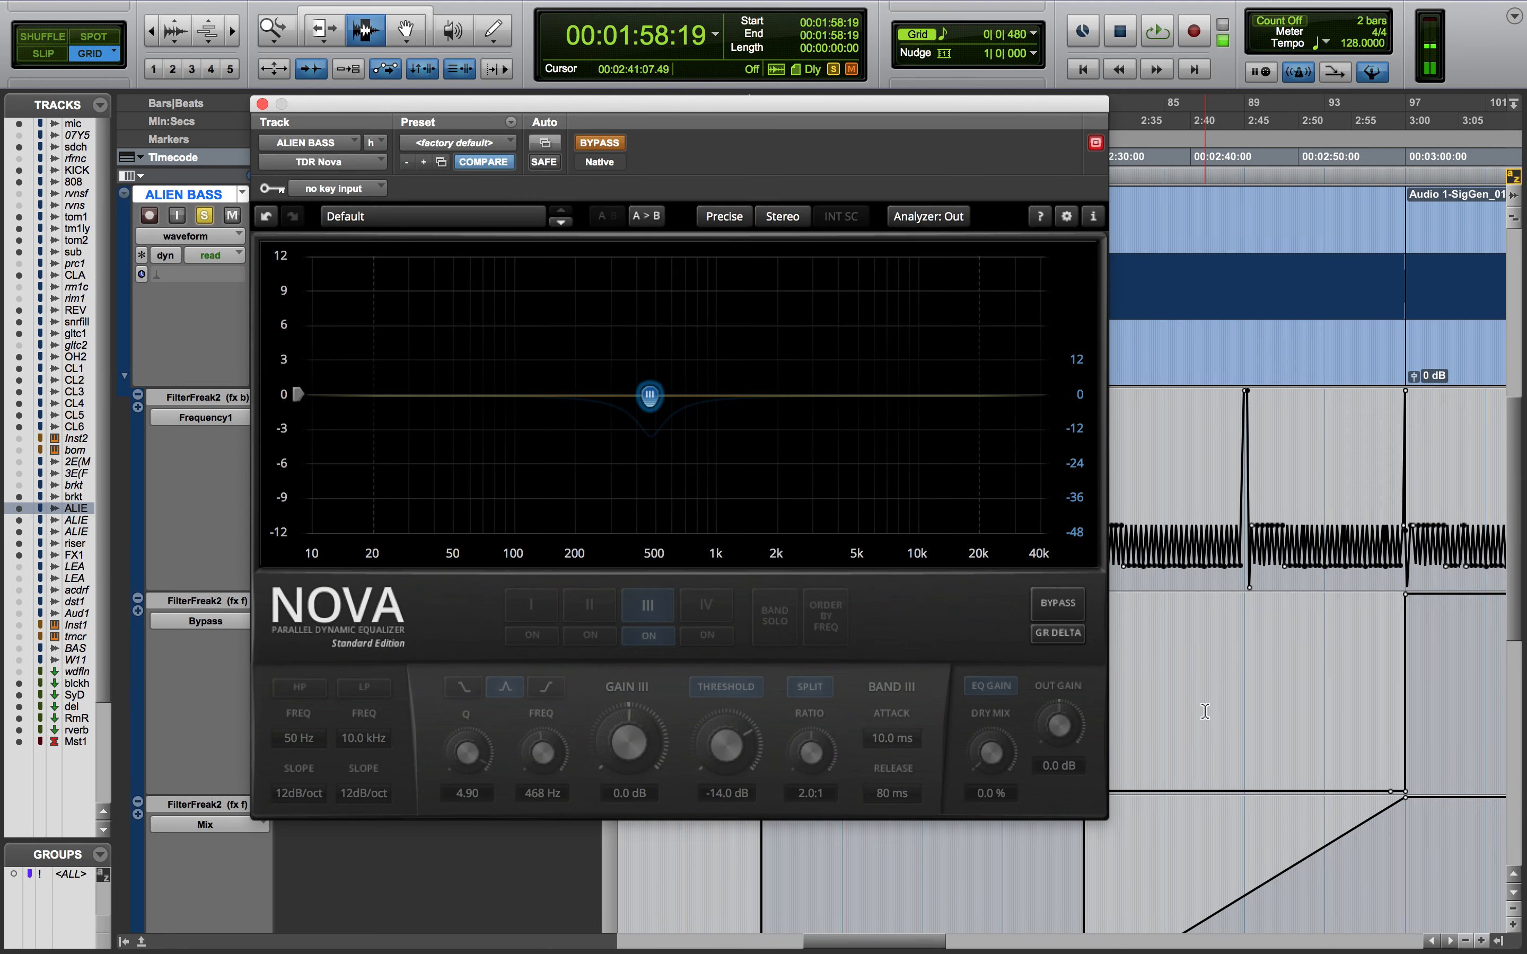
{"action": "scroll", "coordinate": [1163, 685], "scroll_direction": "right", "scroll_amount": 5}
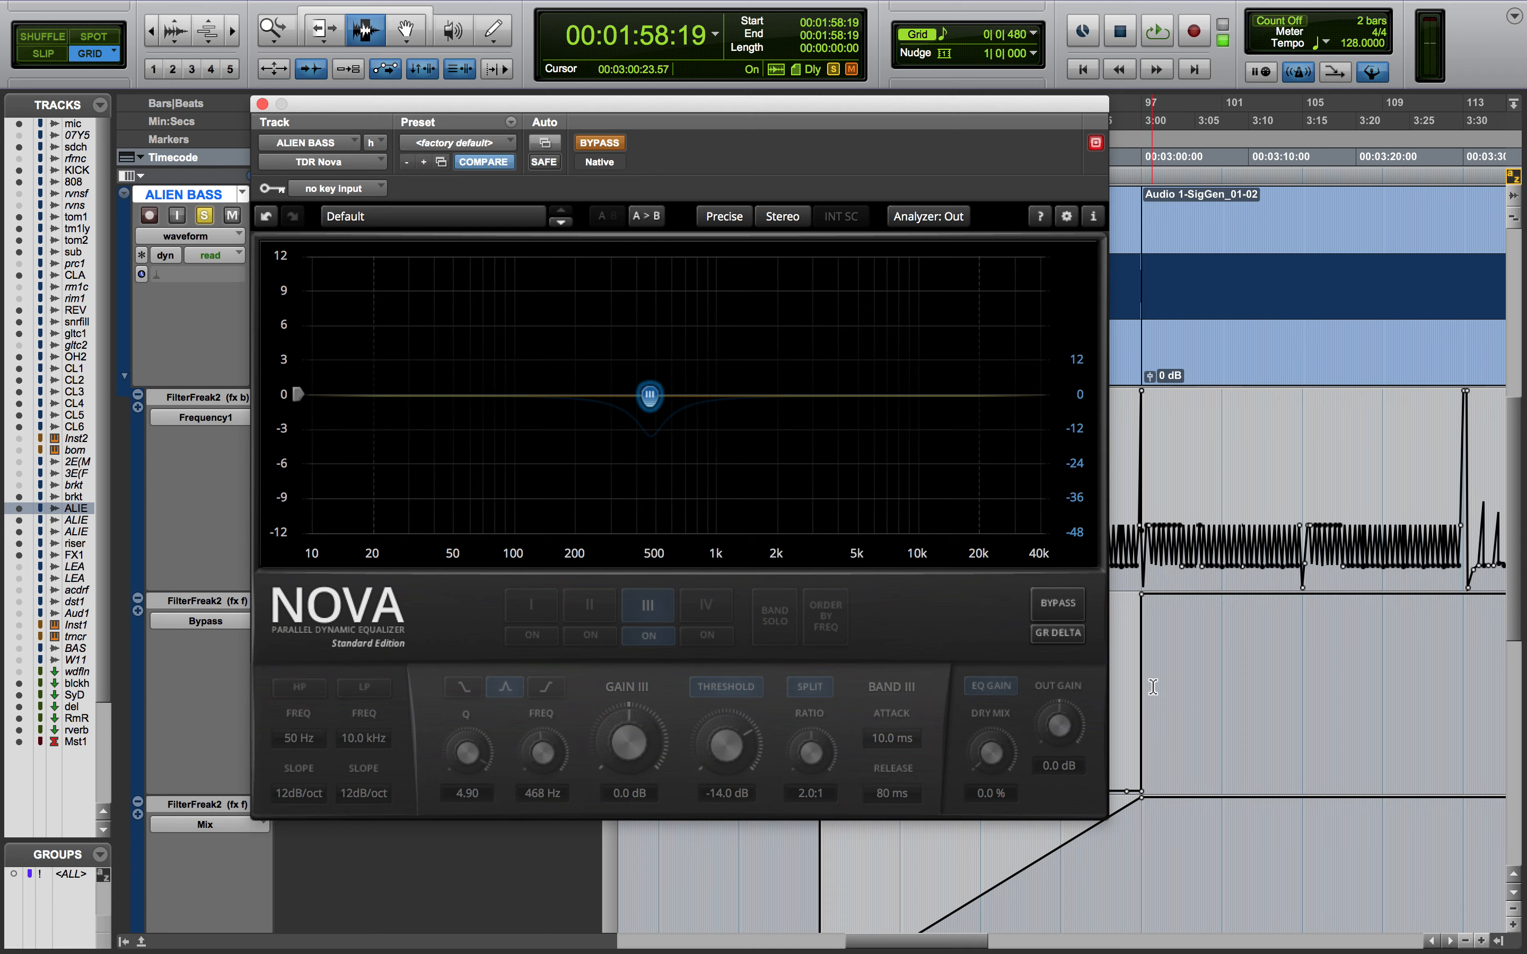
{"action": "scroll", "coordinate": [1153, 687], "scroll_direction": "left", "scroll_amount": 2}
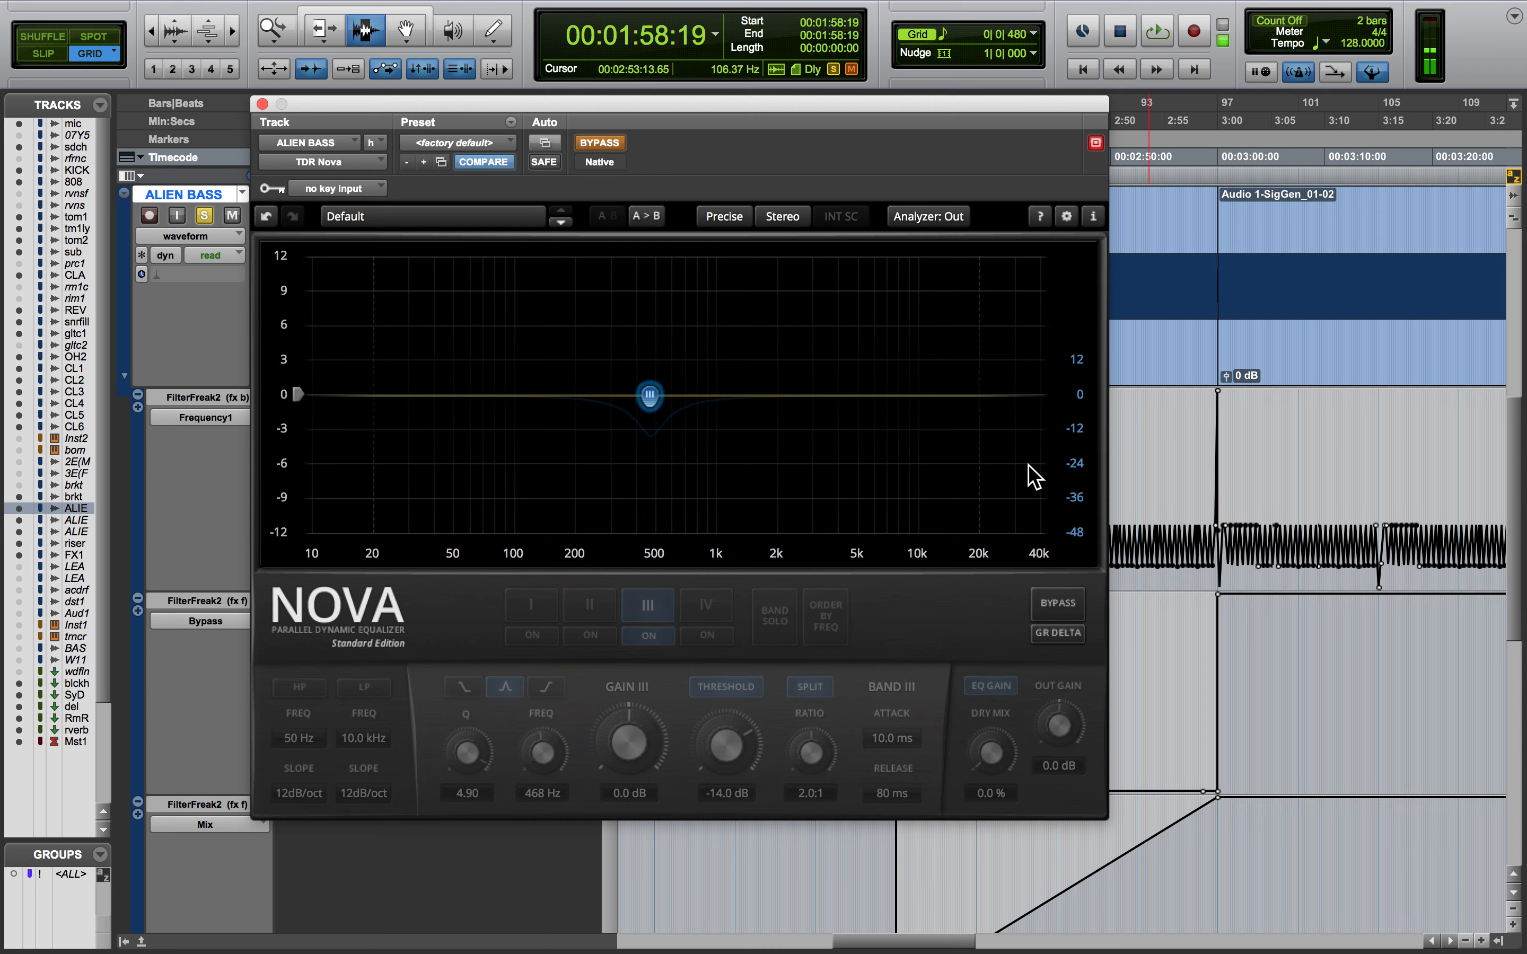
{"action": "left_click", "coordinate": [1218, 686]}
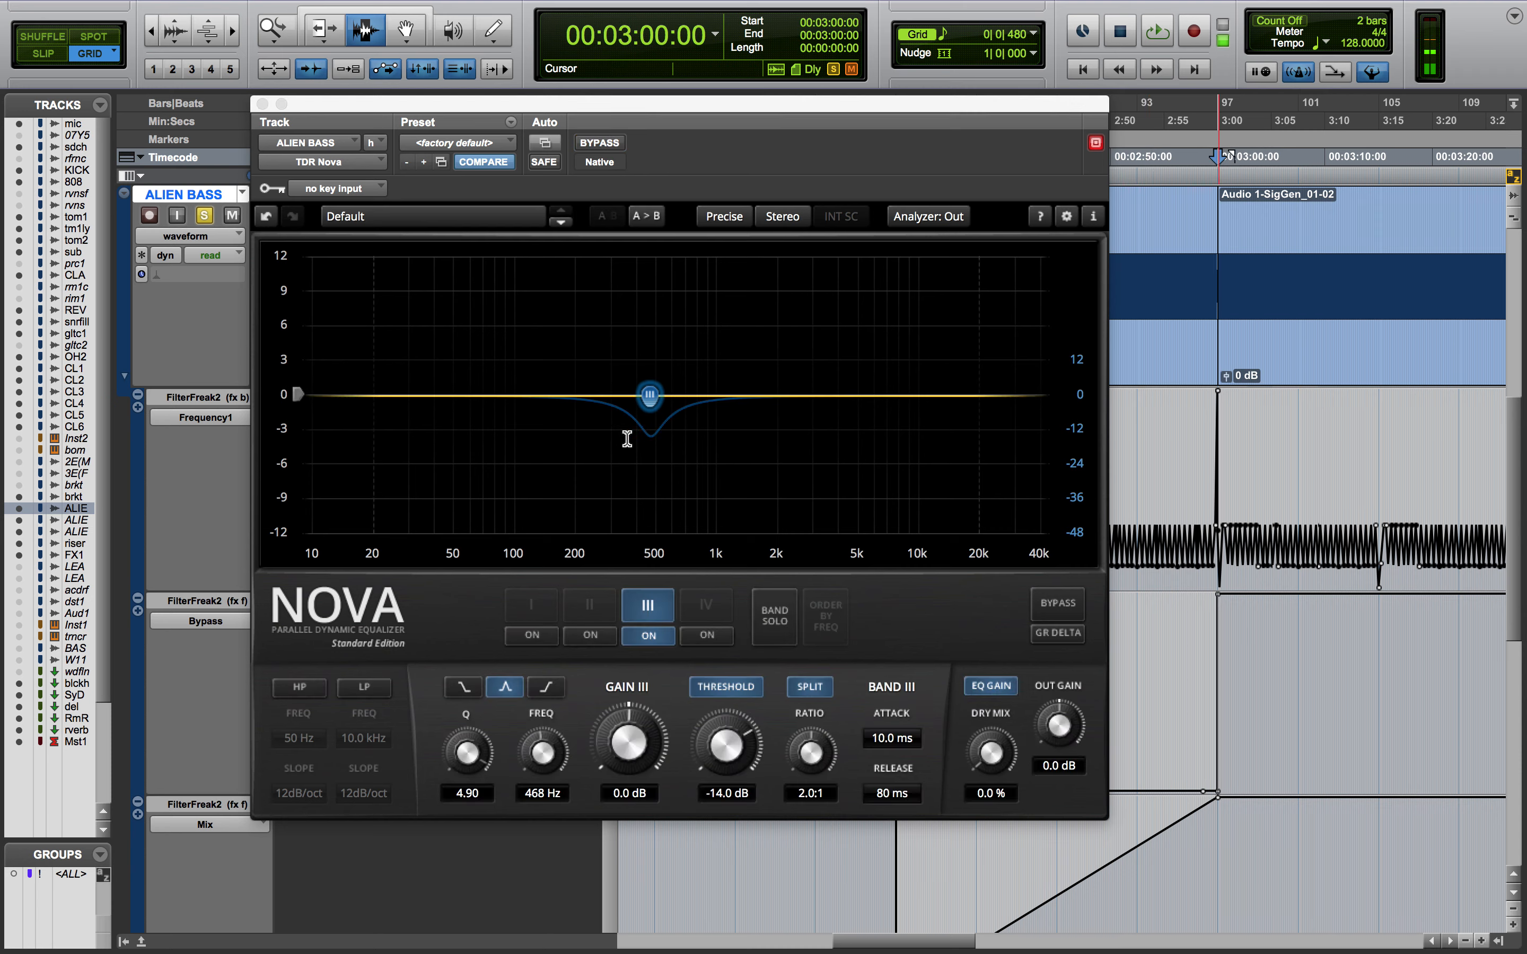
{"action": "left_click", "coordinate": [262, 103]}
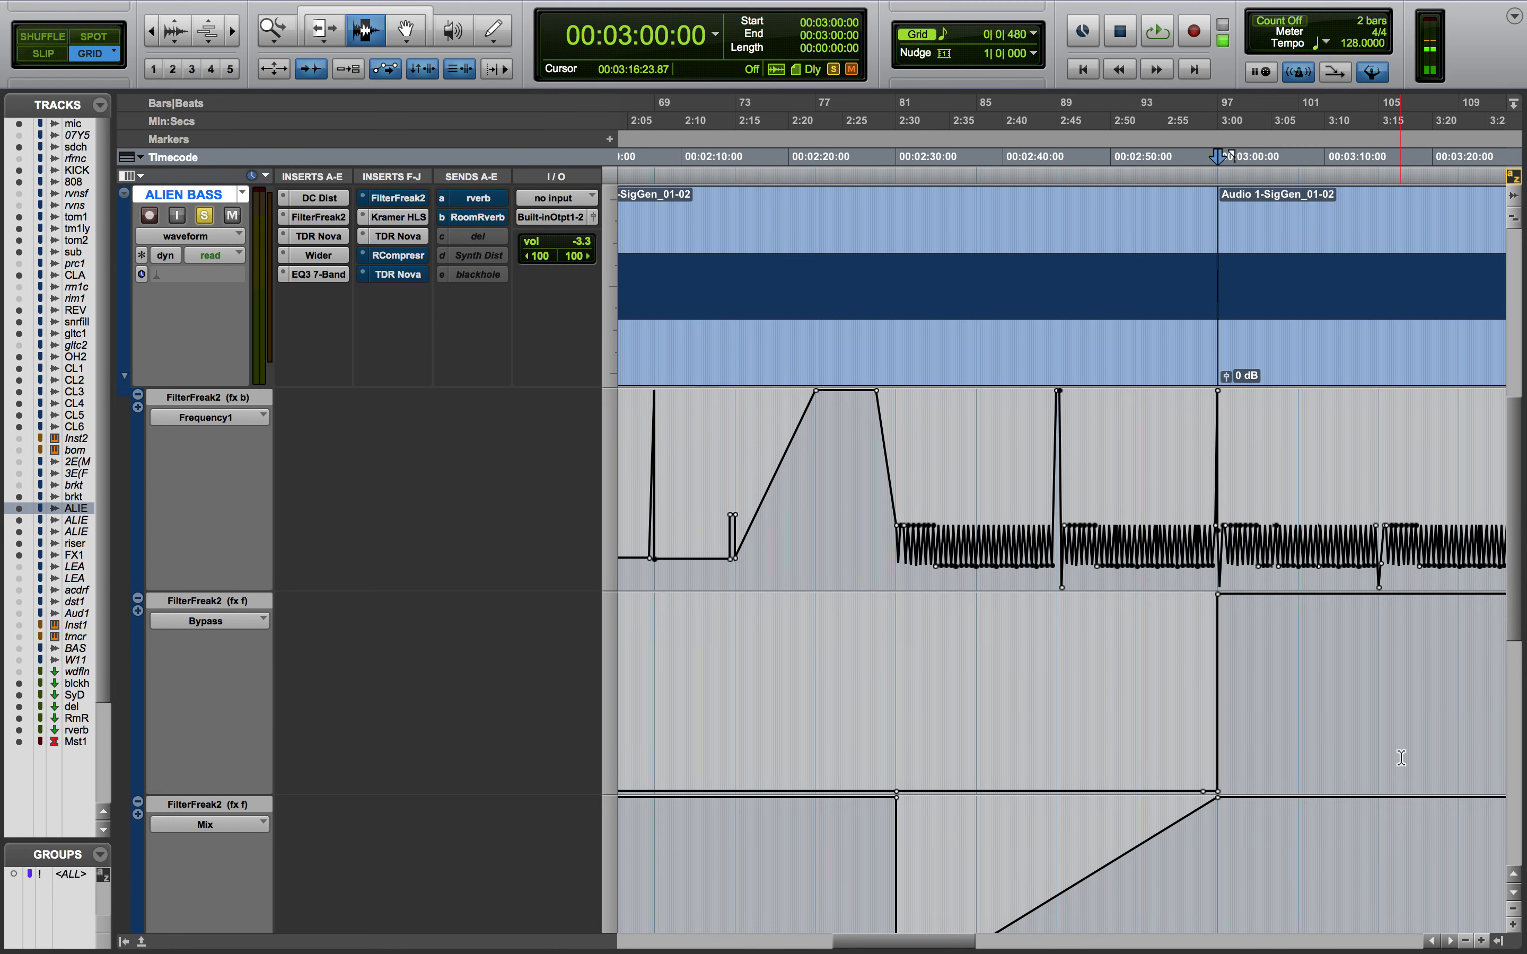
Open the bypassed RCompressor on insert i of ALIEN BASS and start playback from 00:01:50:03
{"action": "left_click", "coordinate": [403, 256]}
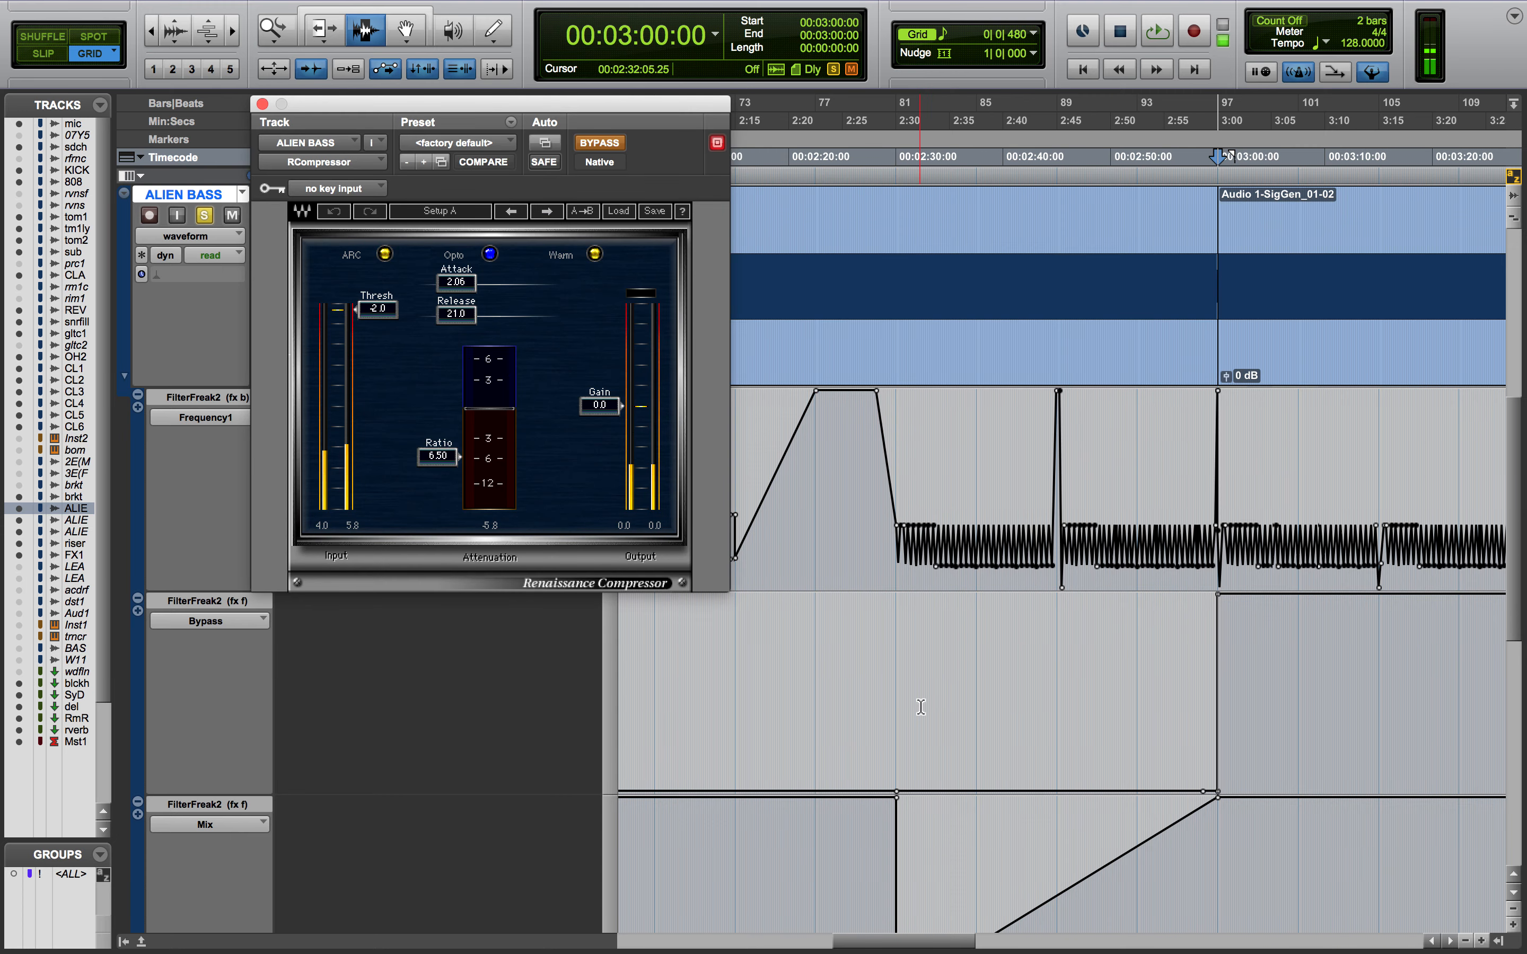
{"action": "scroll", "coordinate": [922, 707], "scroll_direction": "left", "scroll_amount": 3}
{"action": "scroll", "coordinate": [812, 717], "scroll_direction": "left", "scroll_amount": 5}
{"action": "scroll", "coordinate": [813, 718], "scroll_direction": "down", "scroll_amount": 3}
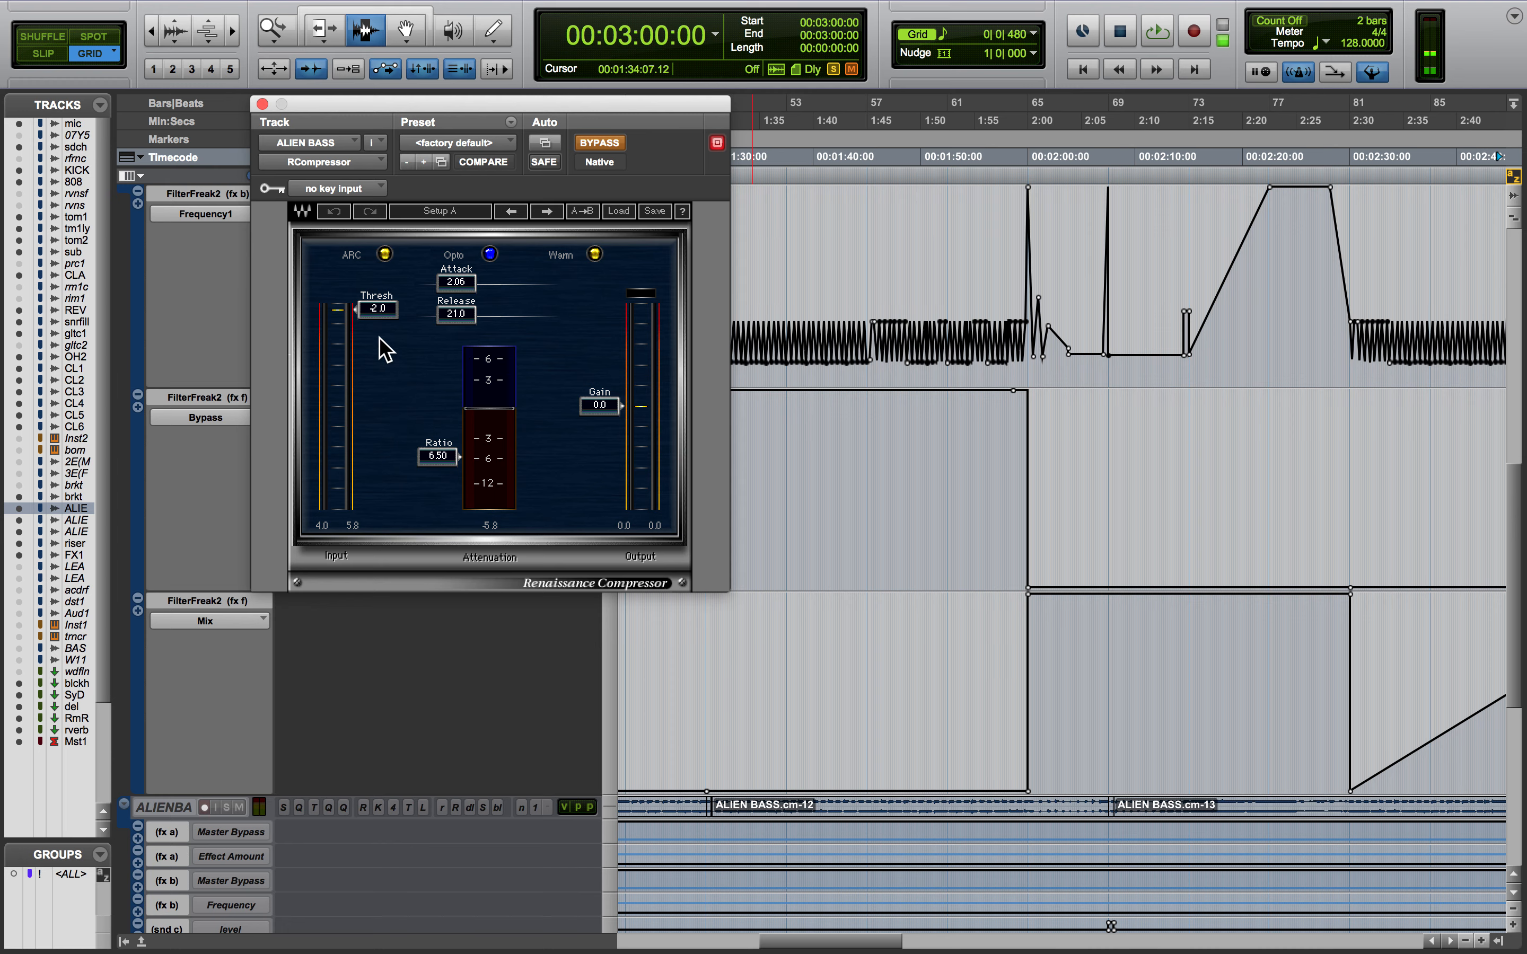
{"action": "left_click", "coordinate": [923, 572]}
{"action": "key", "text": "space"}
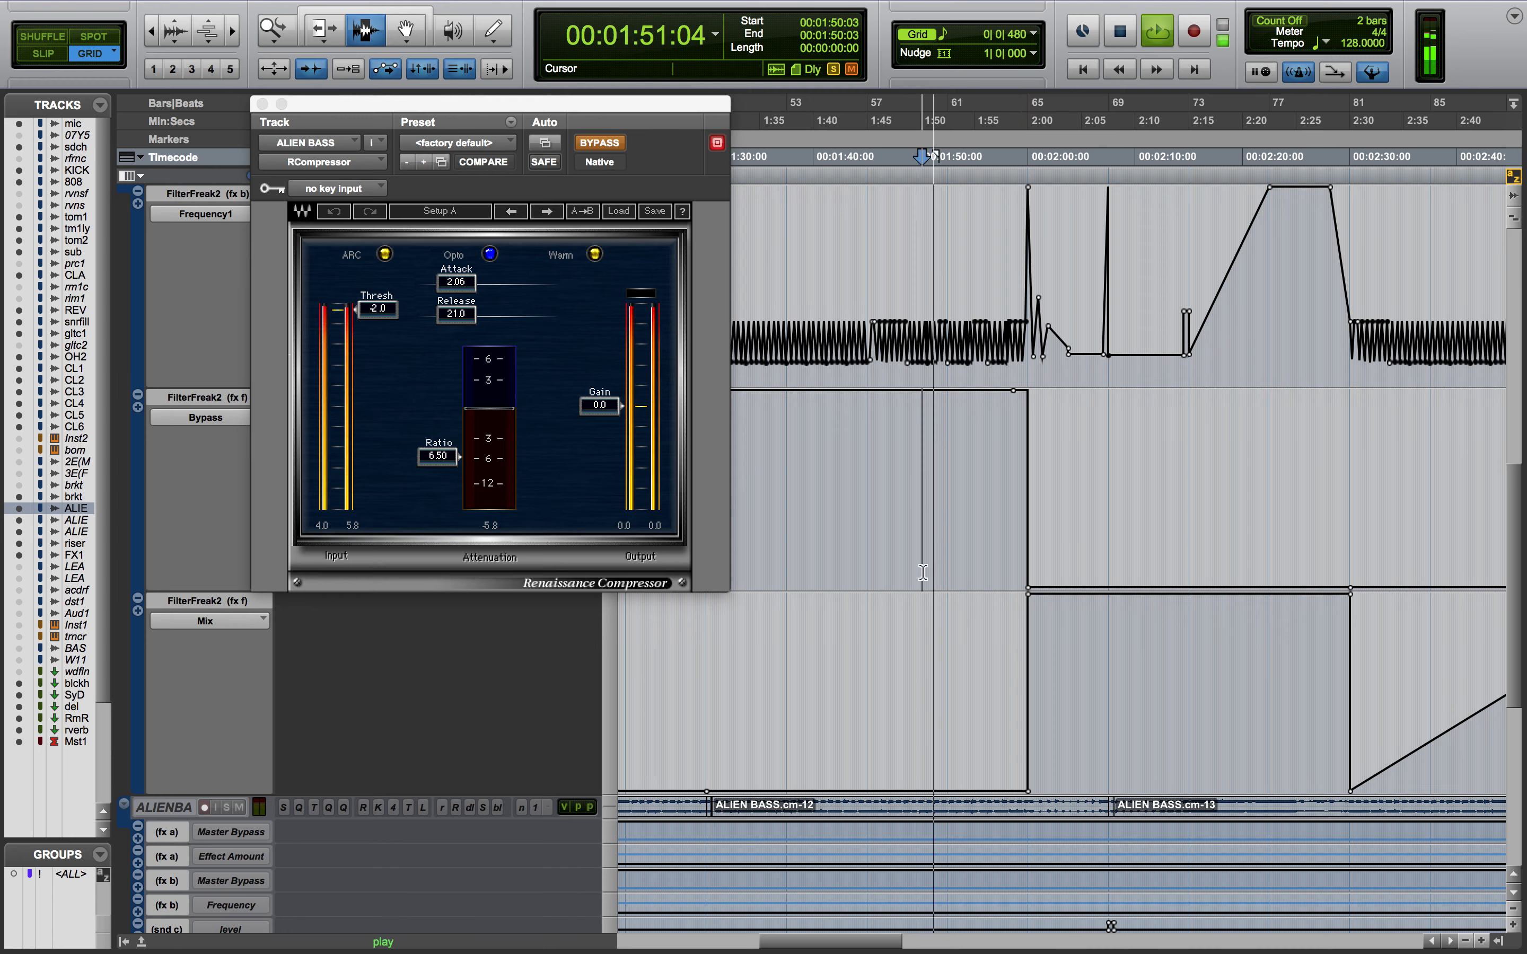
Take the RCompressor out of bypass during playback, stop the audition, and close the plug-in
{"action": "left_click", "coordinate": [606, 143]}
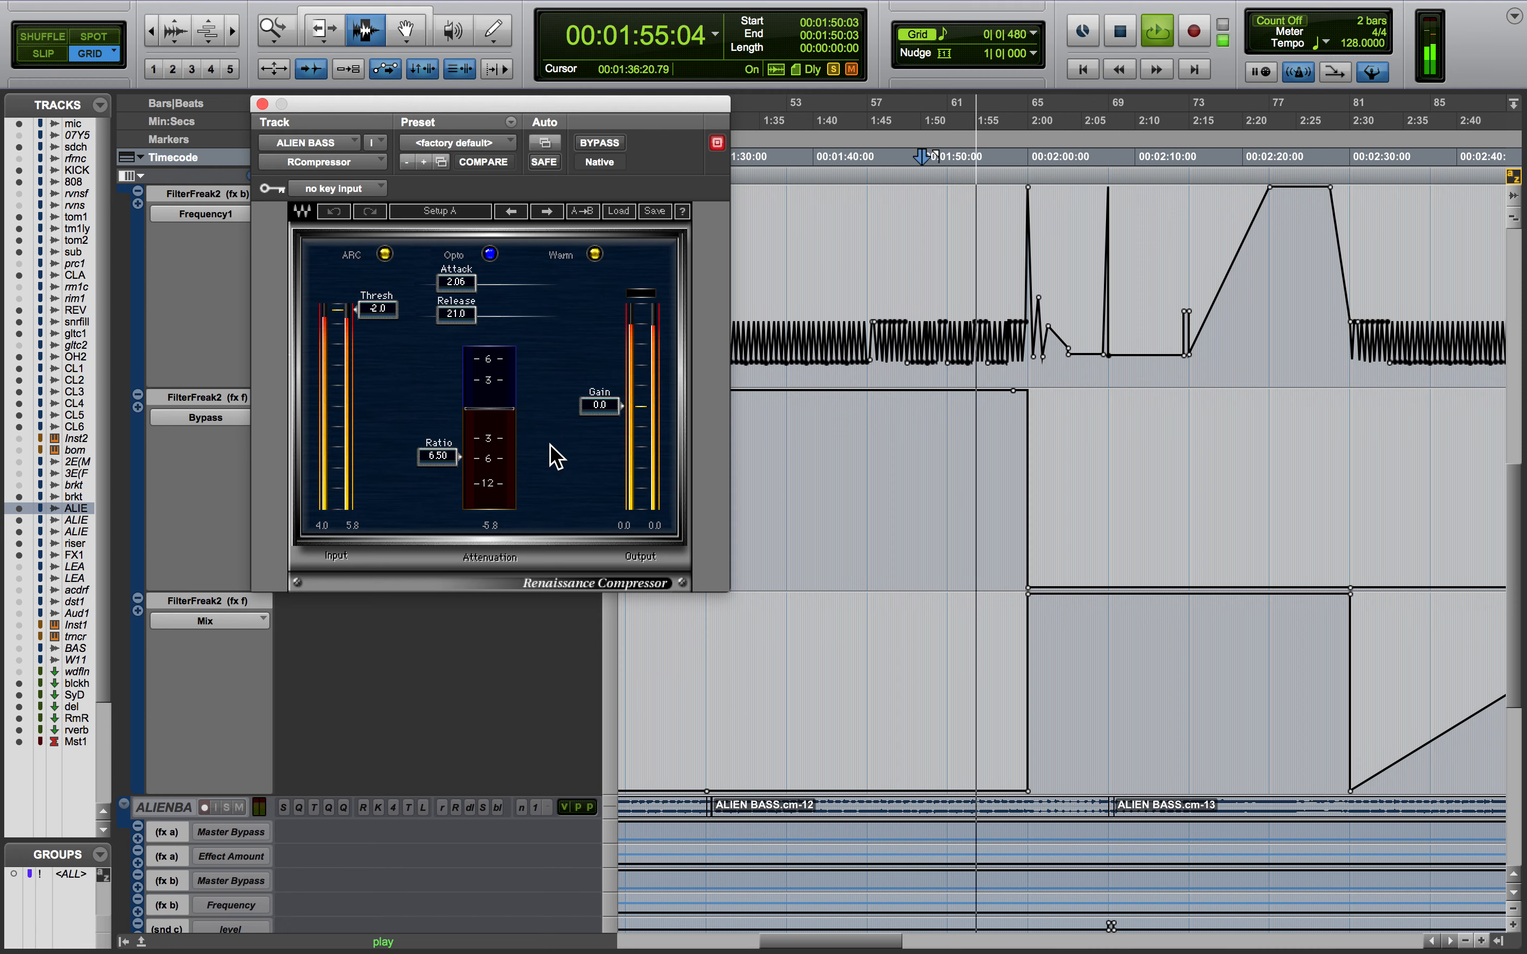
{"action": "key", "text": "space"}
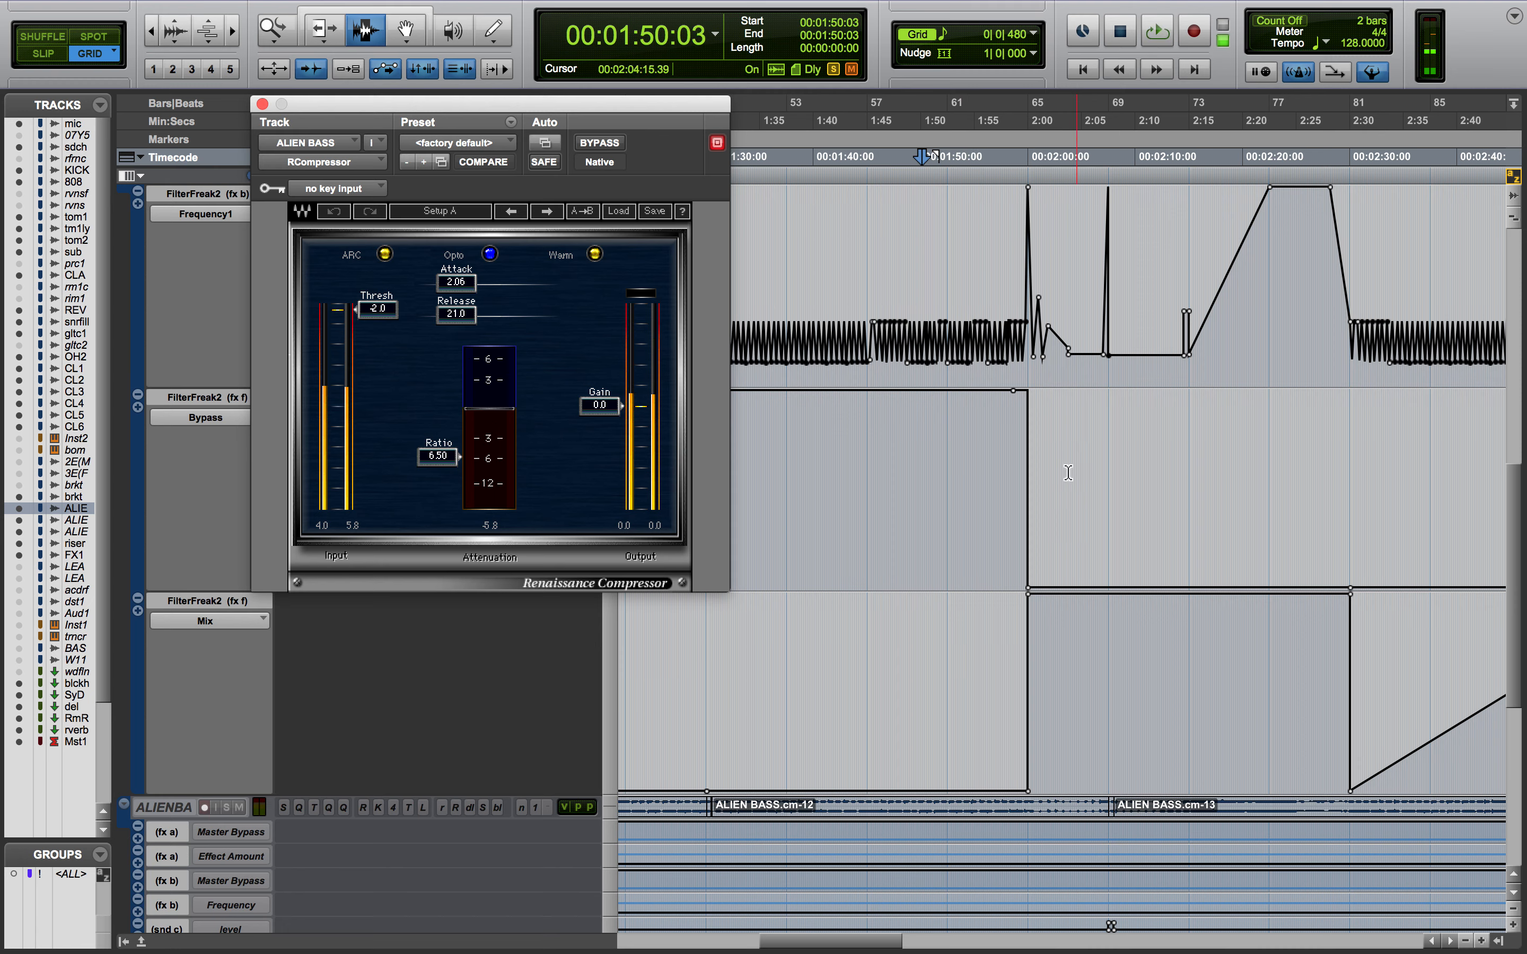
{"action": "left_click", "coordinate": [262, 104]}
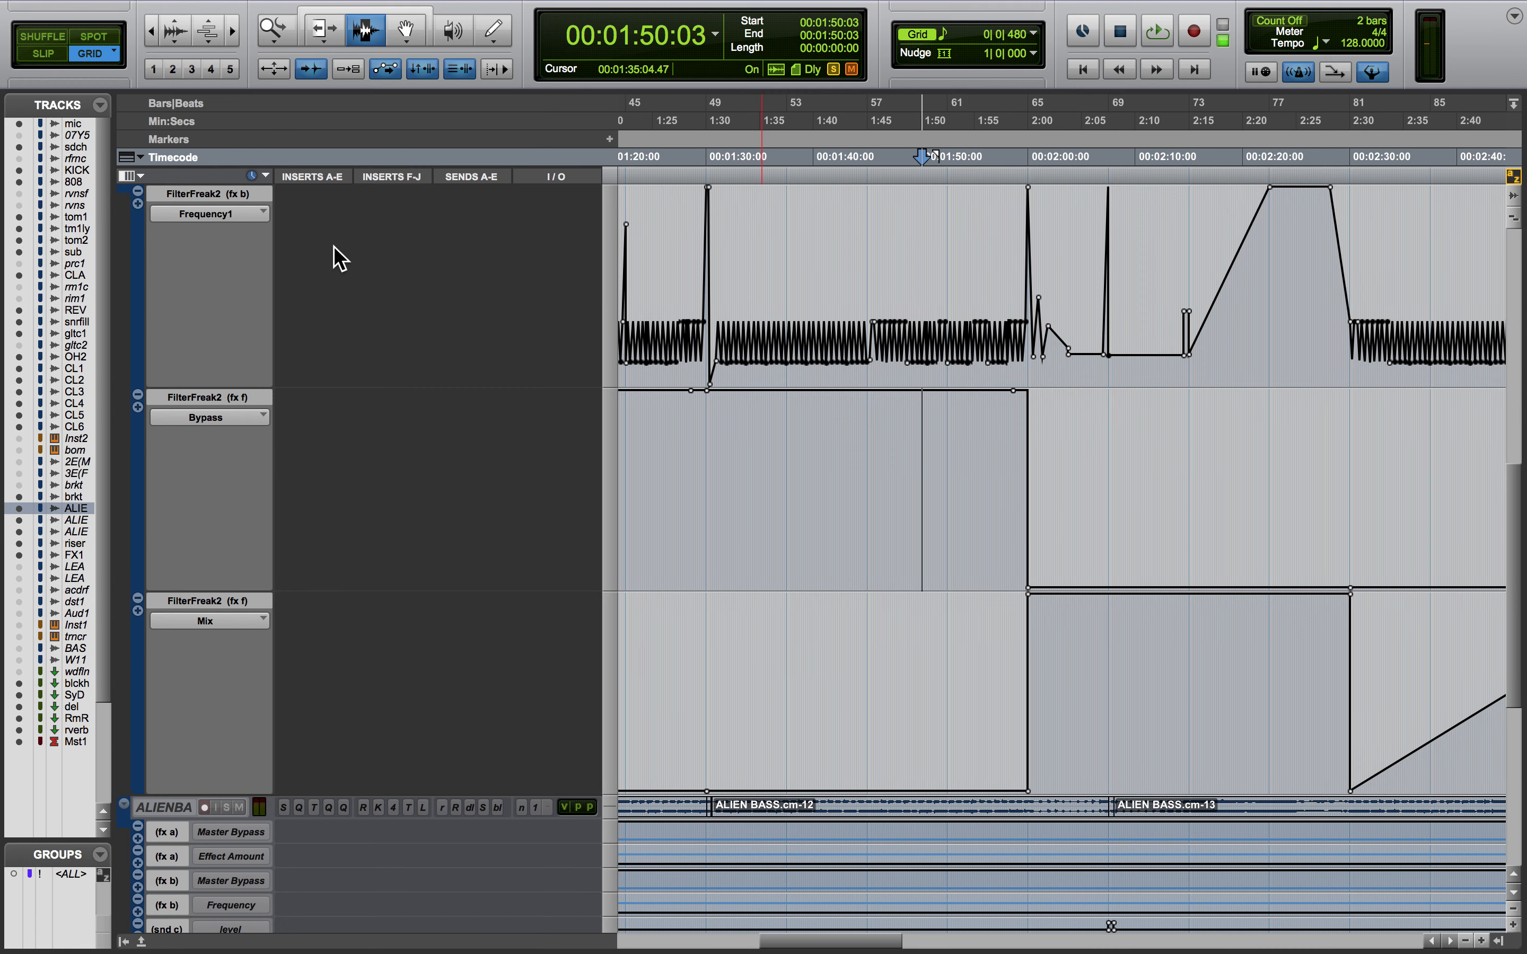
Take the TDR Nova on insert j of ALIEN BASS out of bypass, try to play the track, and close the plug-in
{"action": "scroll", "coordinate": [385, 368], "scroll_direction": "up", "scroll_amount": 5}
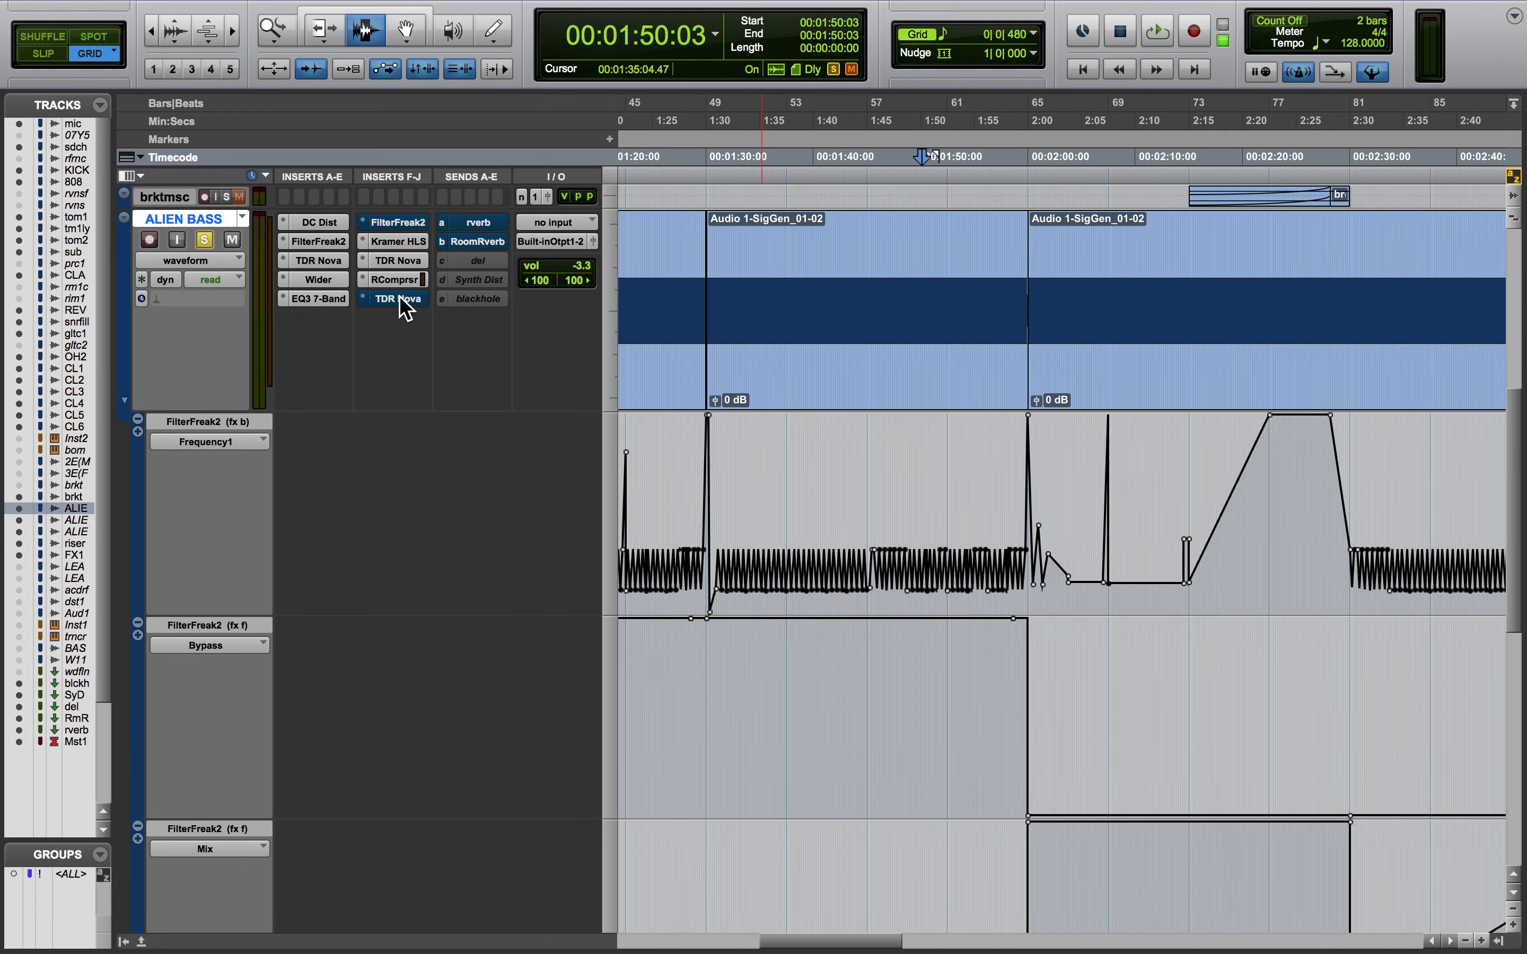
{"action": "left_click", "coordinate": [398, 299]}
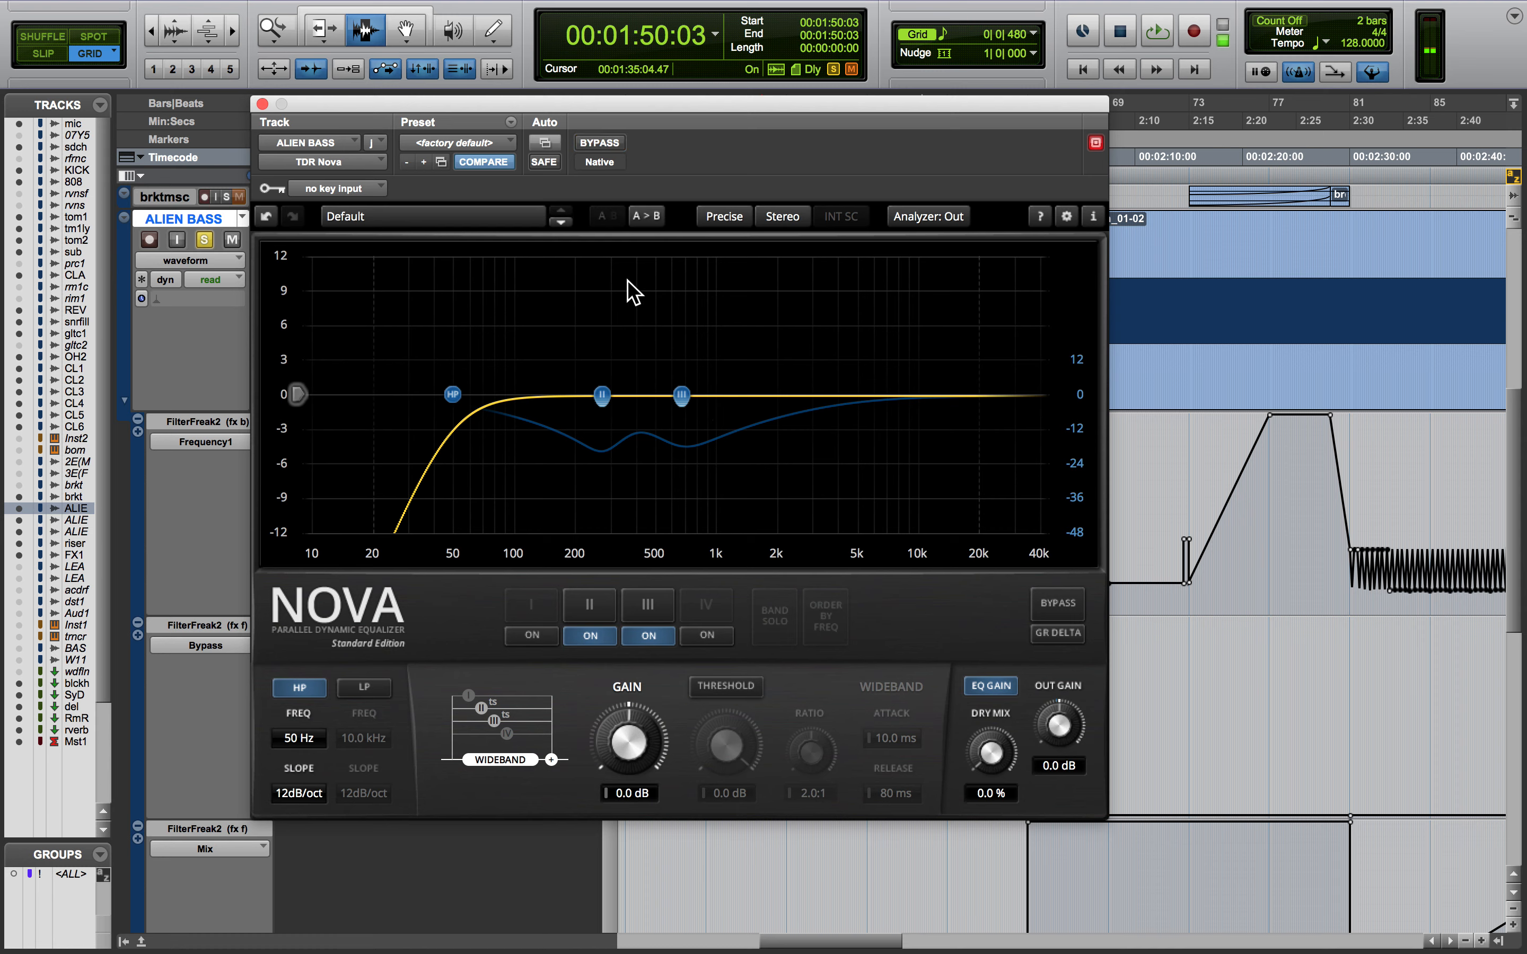
{"action": "key", "text": "space"}
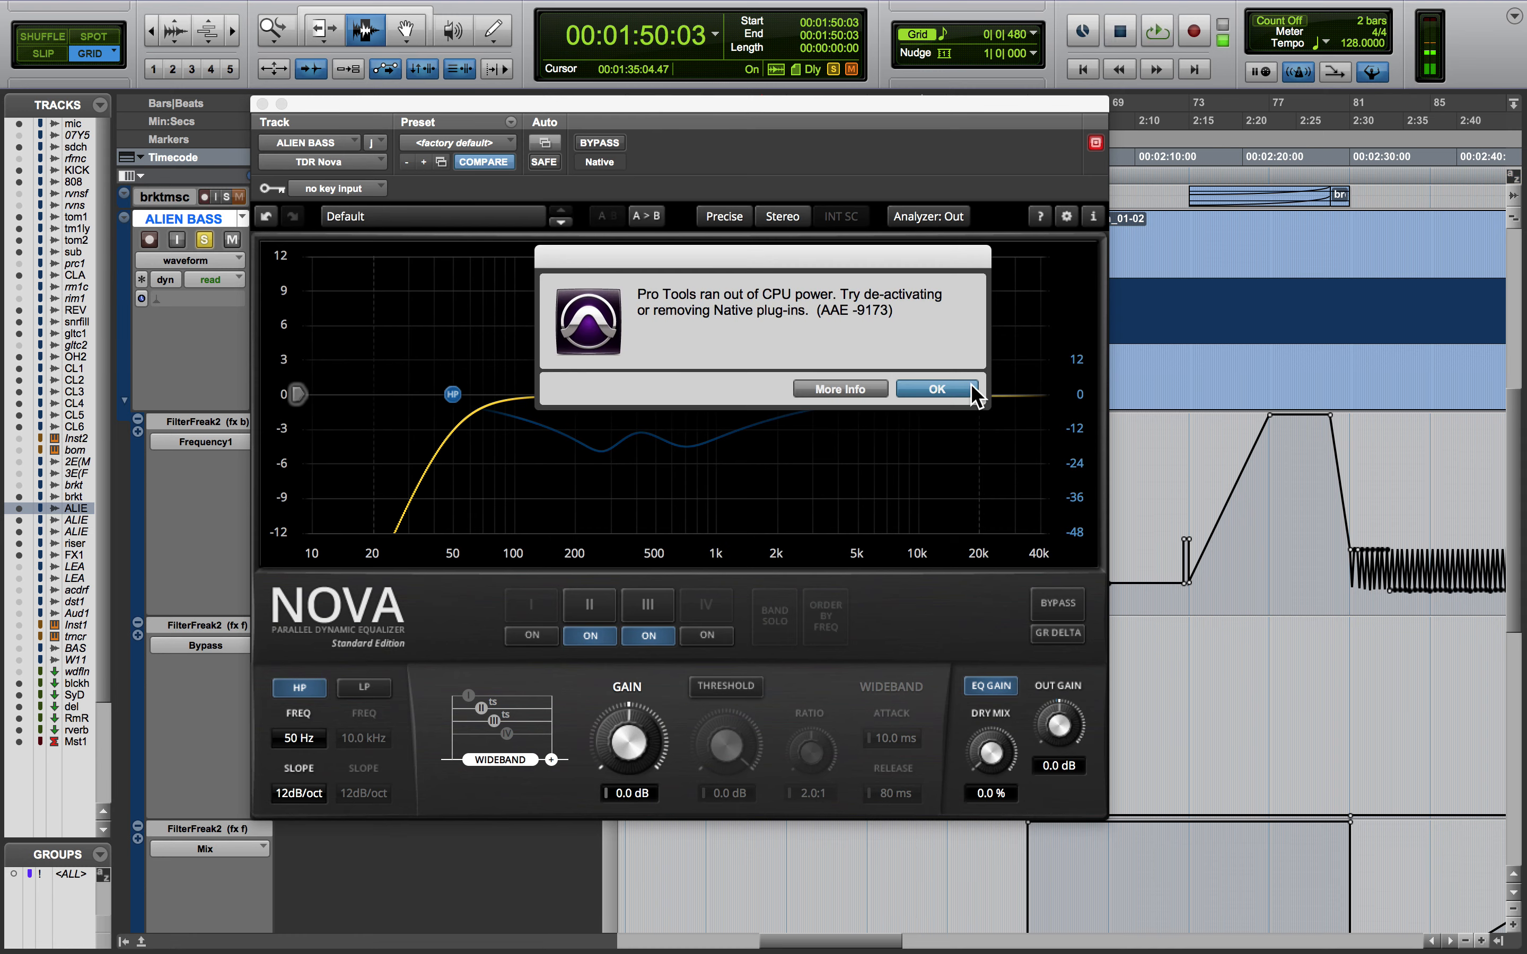
{"action": "left_click", "coordinate": [937, 390]}
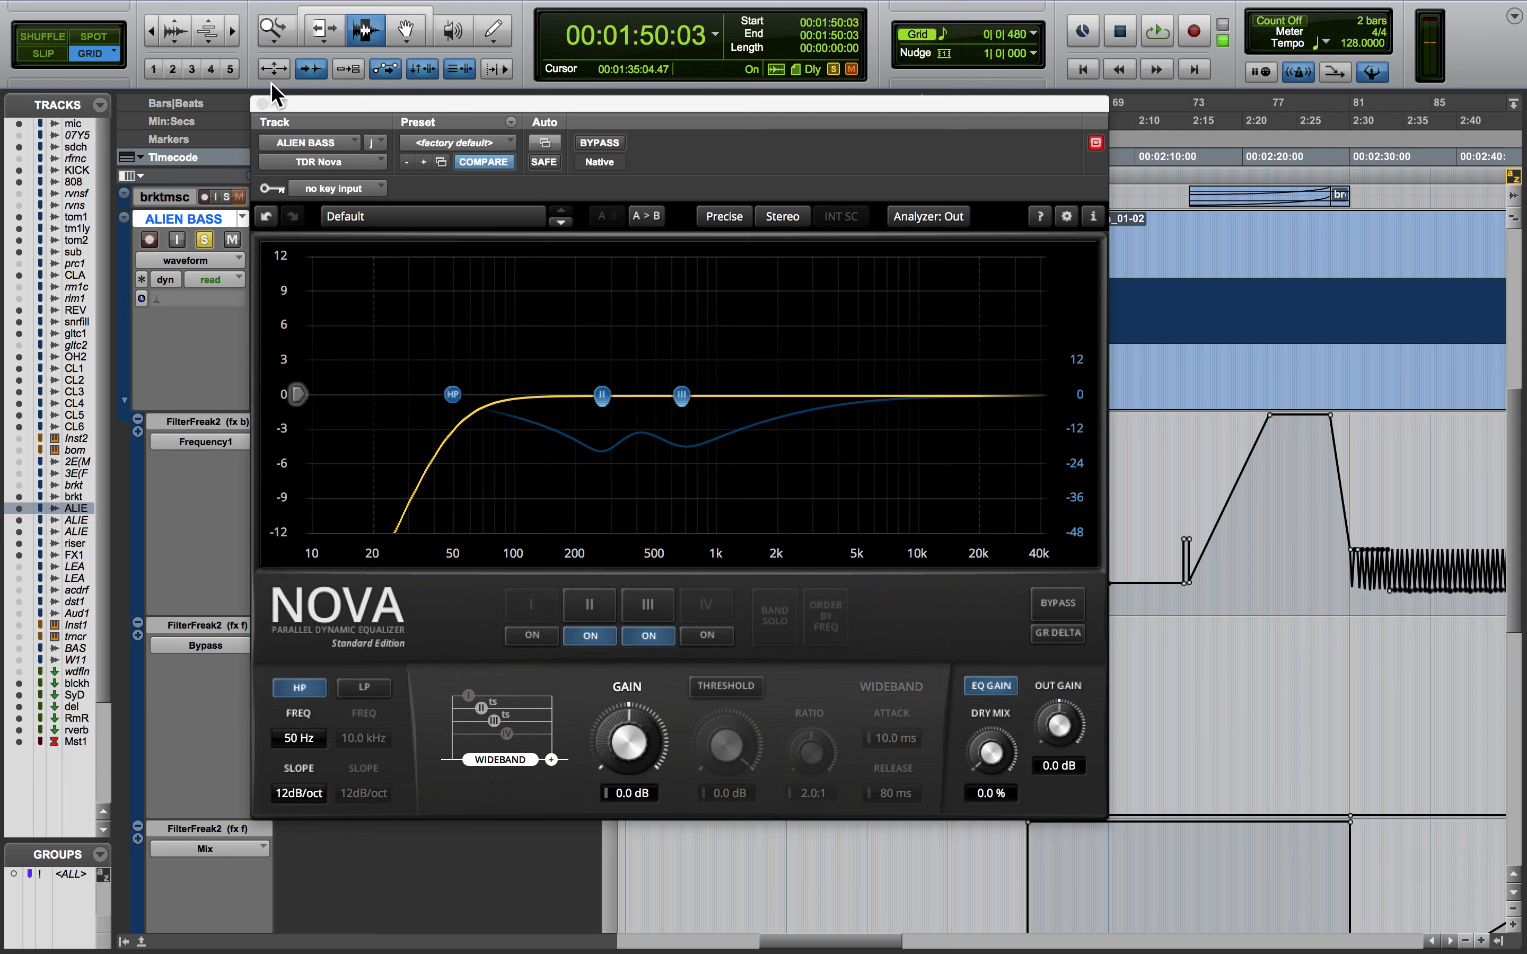
{"action": "left_click", "coordinate": [263, 103]}
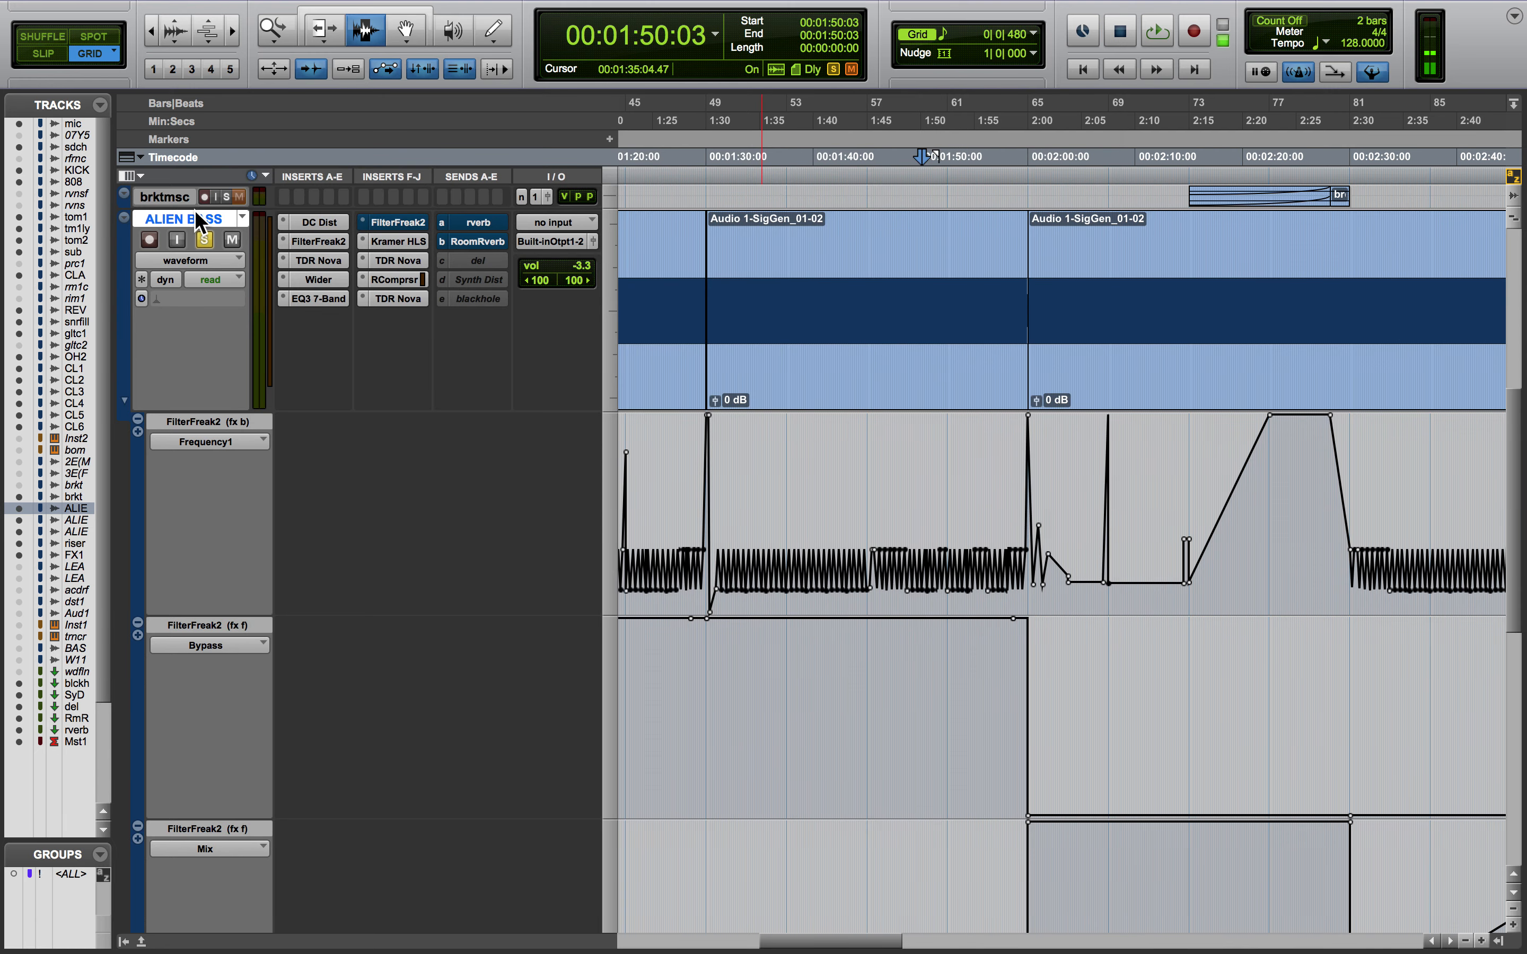
Make the ALIEN BASS track inactive and reduce the height of its track and automation lanes
{"action": "right_click", "coordinate": [195, 211]}
{"action": "left_click", "coordinate": [277, 261]}
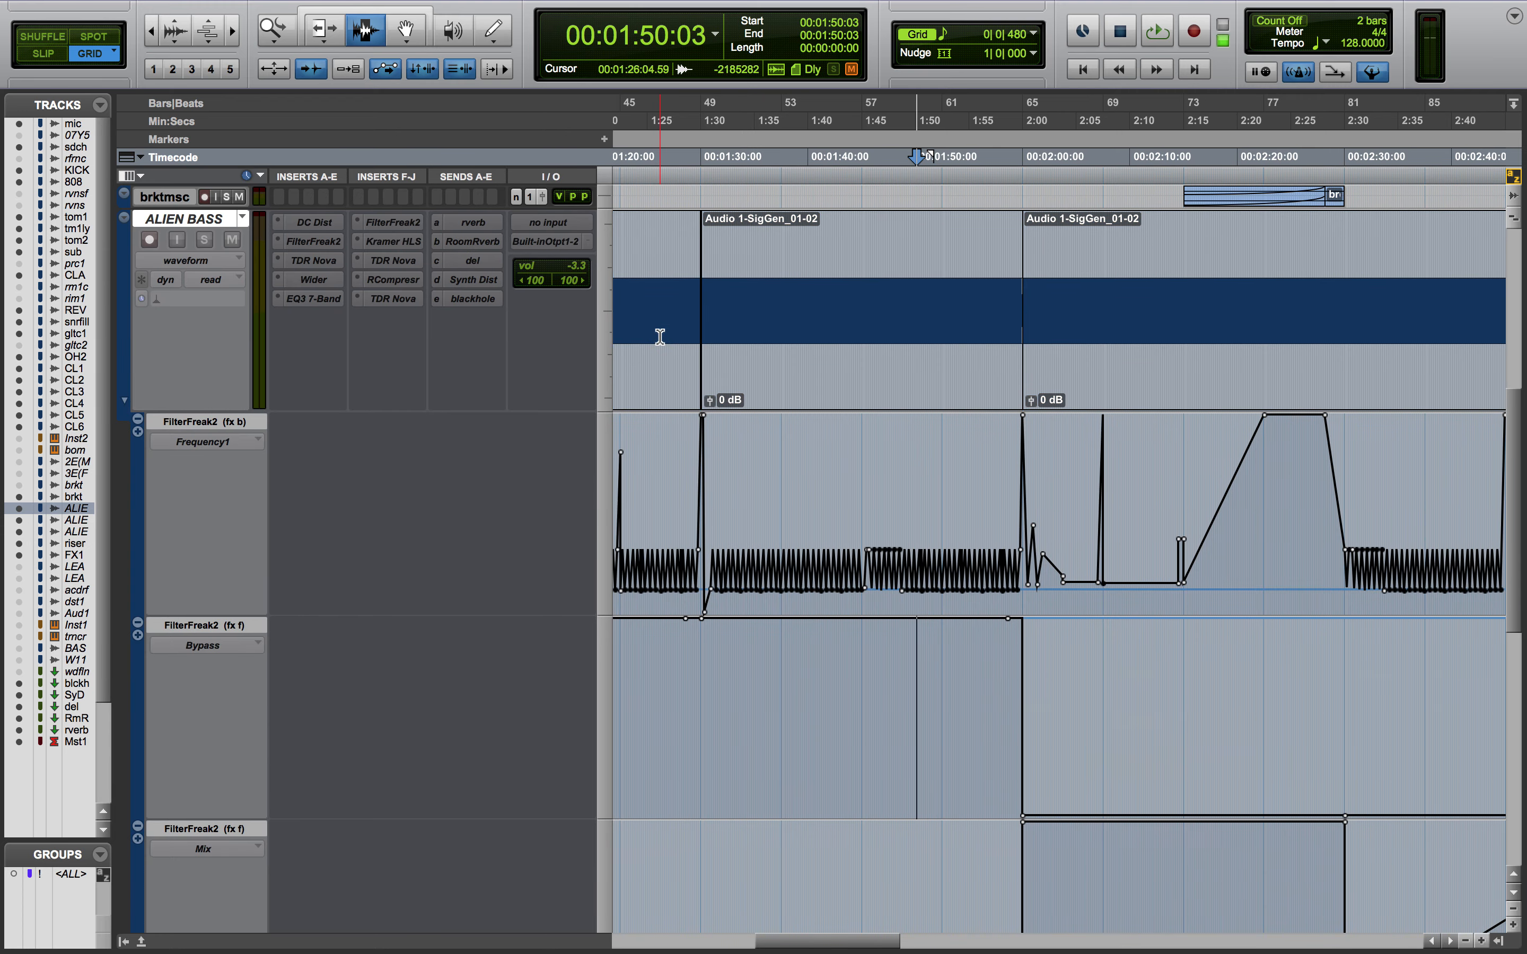
{"action": "key", "text": "ctrl+super+Down"}
{"action": "scroll", "coordinate": [658, 335], "scroll_direction": "up", "scroll_amount": 4}
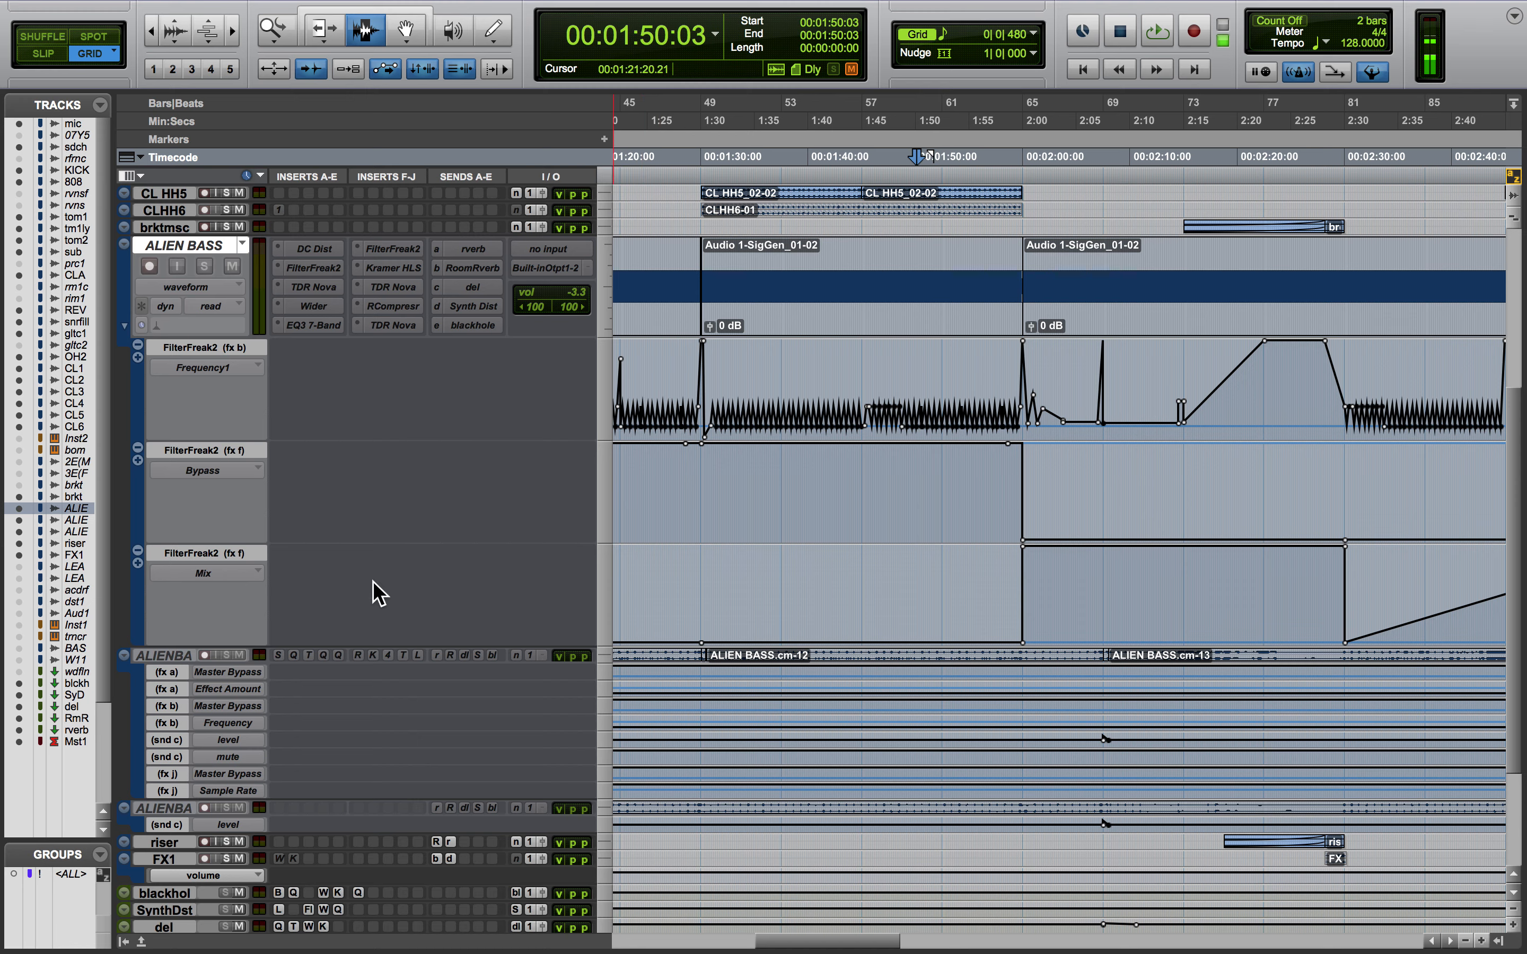
Enlarge the inactive ALIEN BASS.cm track below to show its waveform and plug-in inserts
{"action": "left_click", "coordinate": [606, 650]}
{"action": "left_click", "coordinate": [640, 751]}
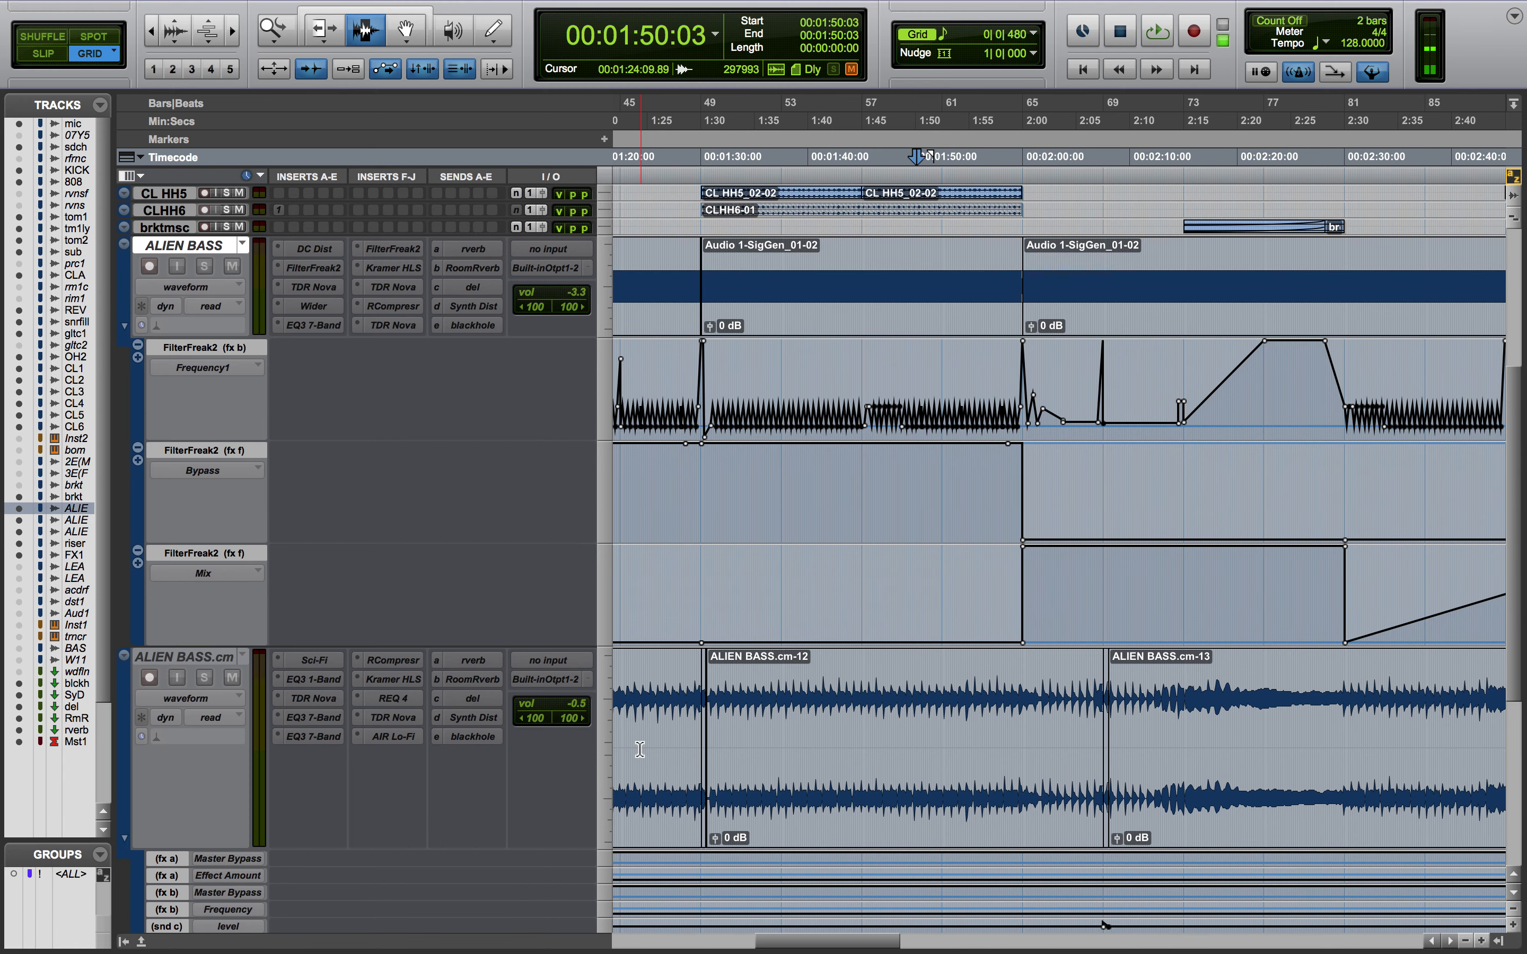
{"action": "right_click", "coordinate": [215, 248]}
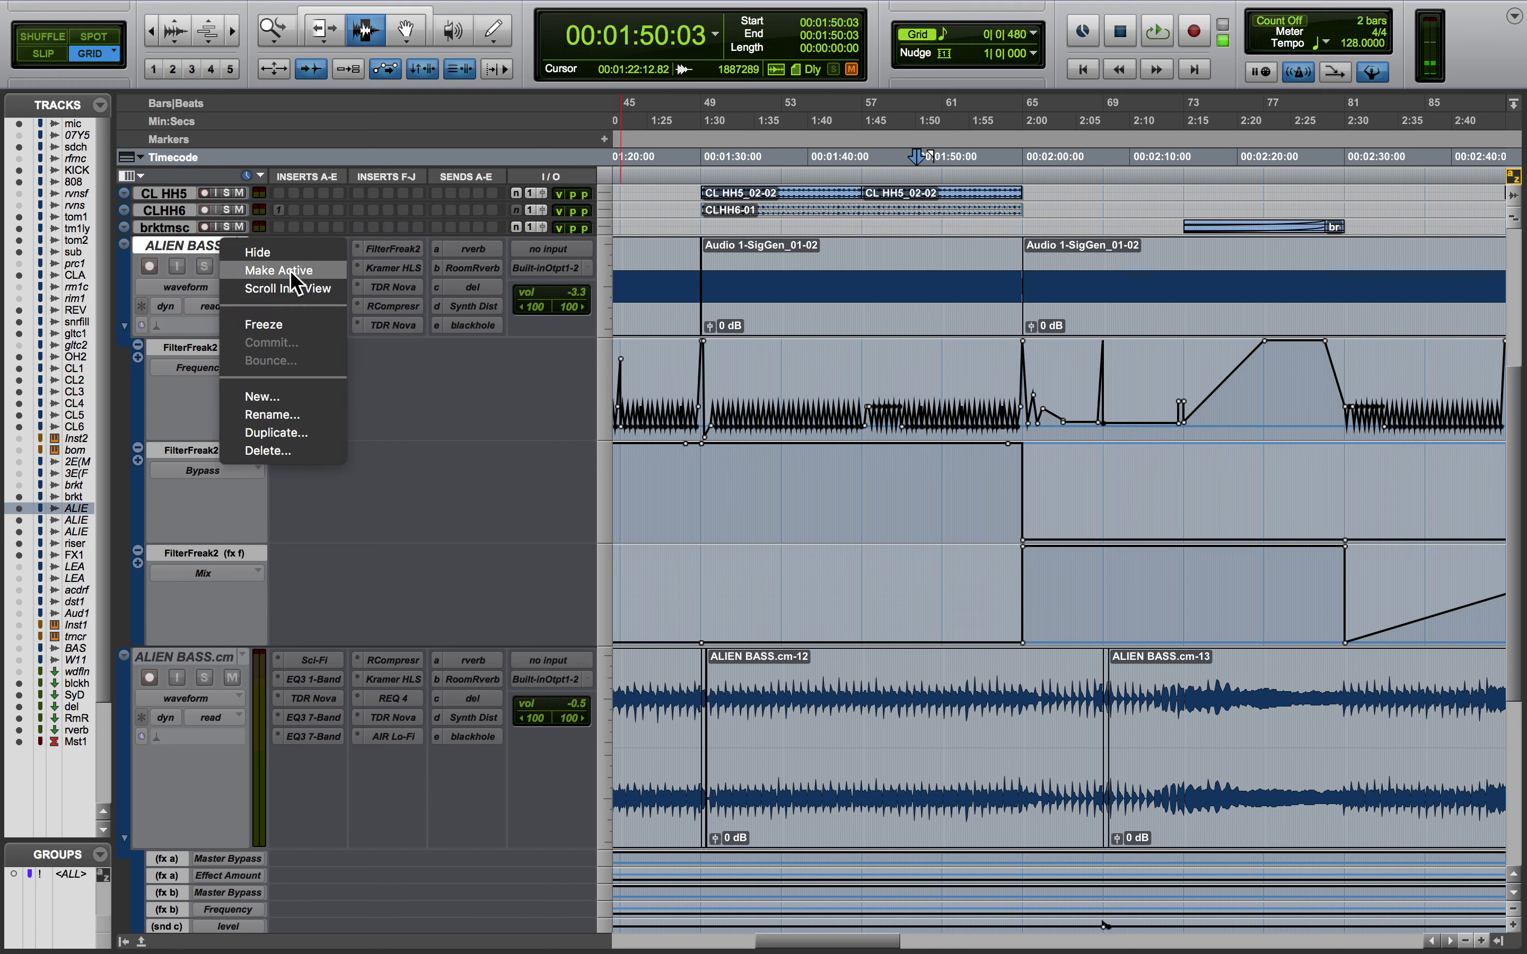
{"action": "left_click", "coordinate": [302, 599]}
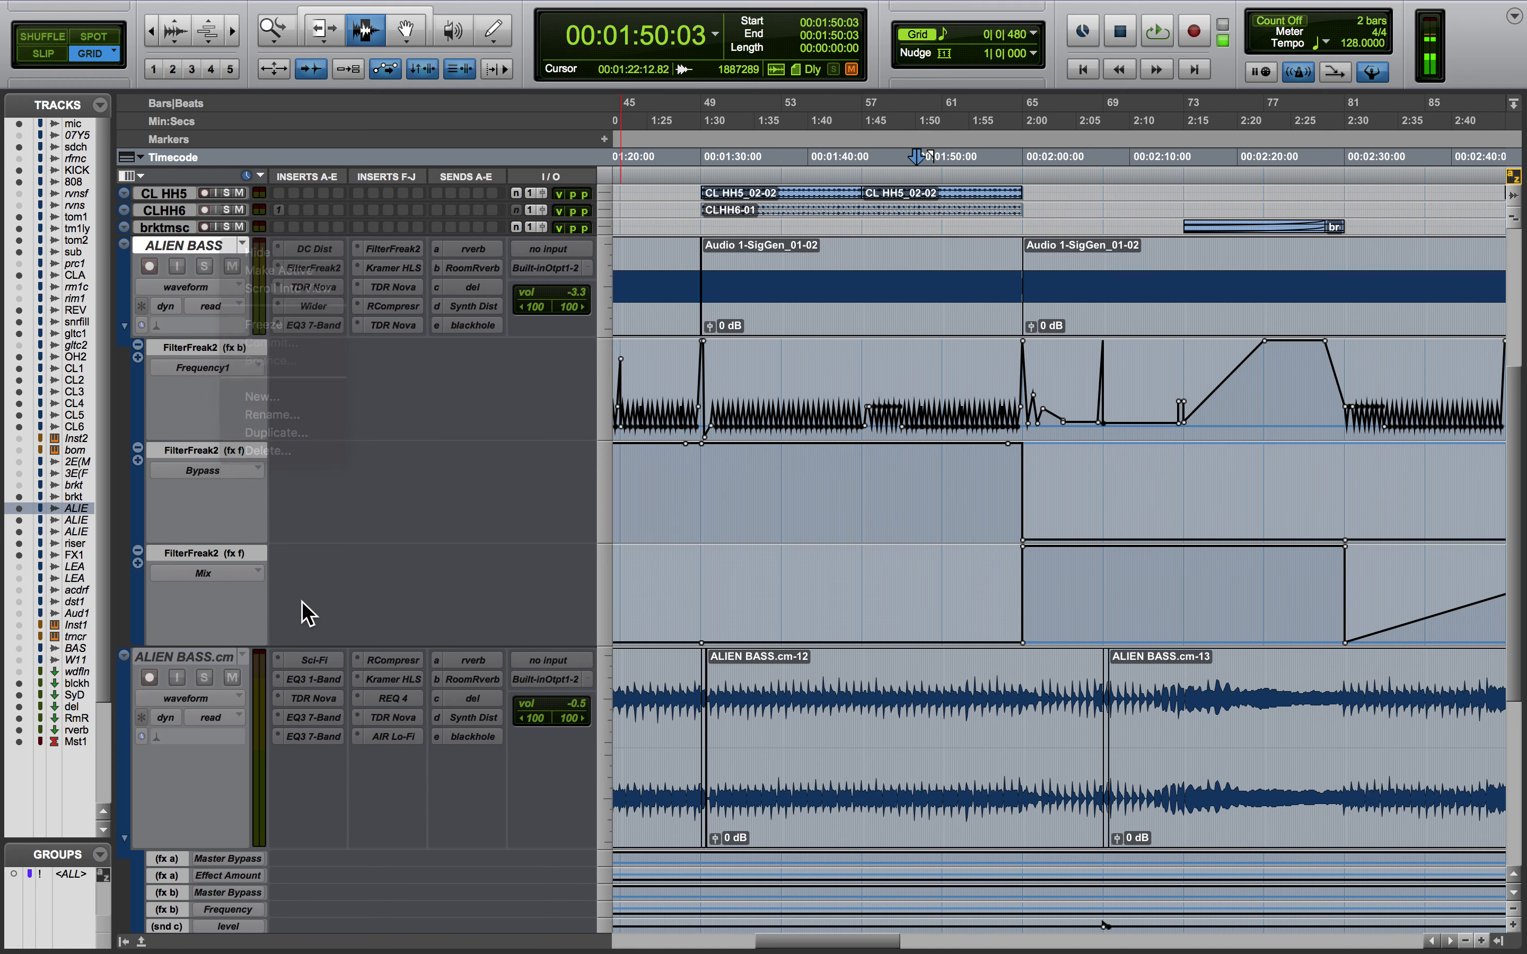
Make the inactive ALIEN BASS.cm track active
{"action": "left_click", "coordinate": [200, 659]}
{"action": "right_click", "coordinate": [208, 657]}
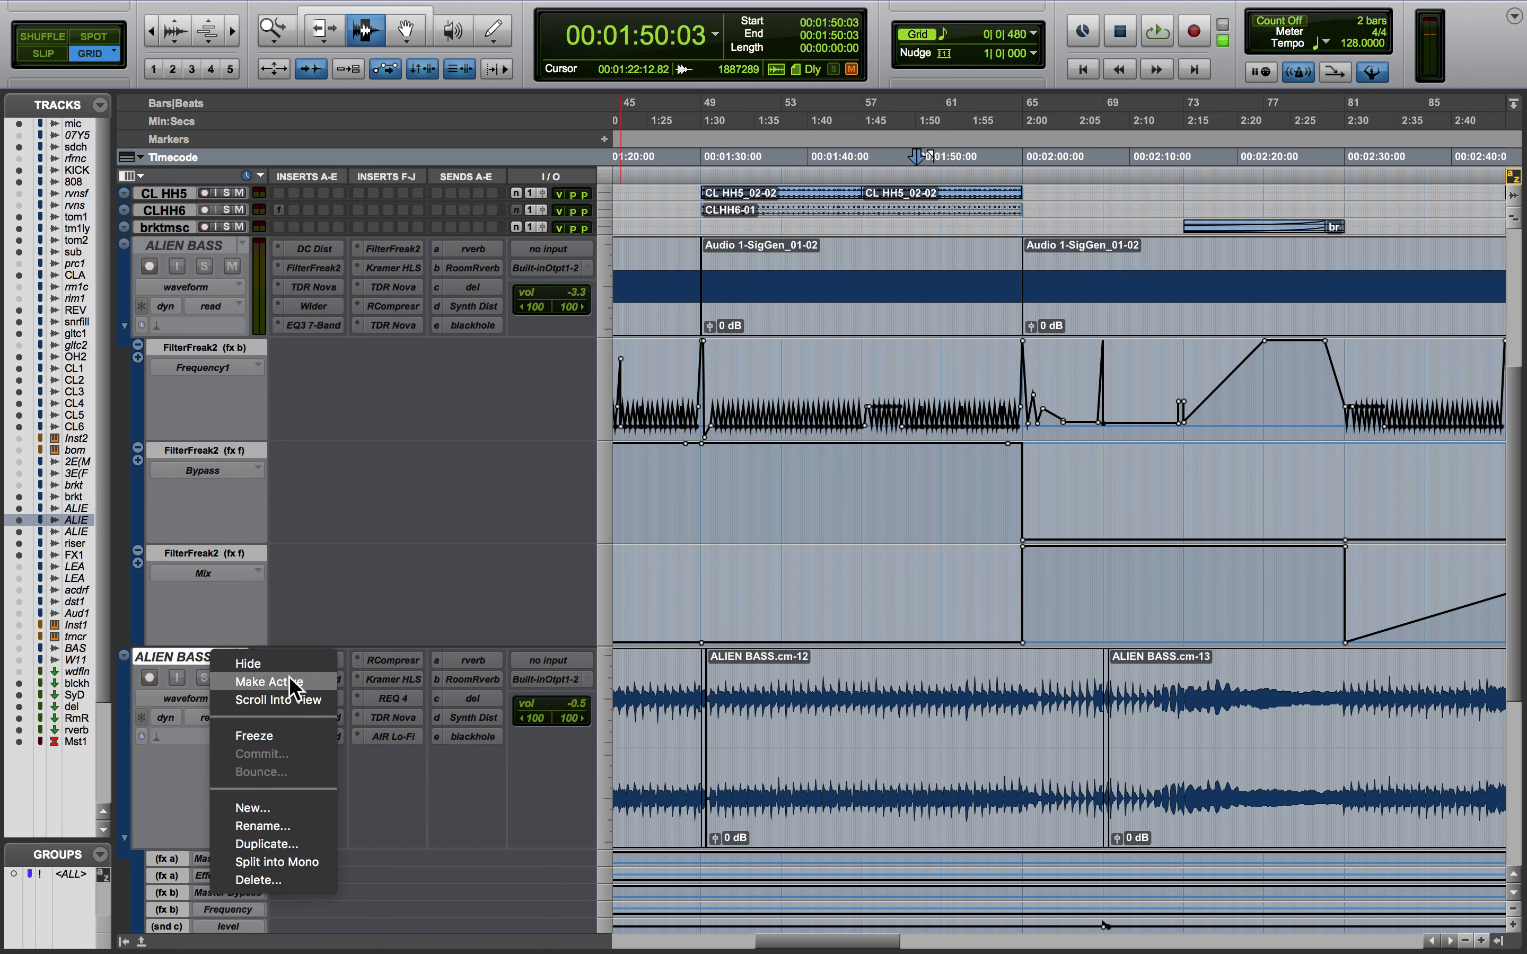
{"action": "left_click", "coordinate": [289, 680]}
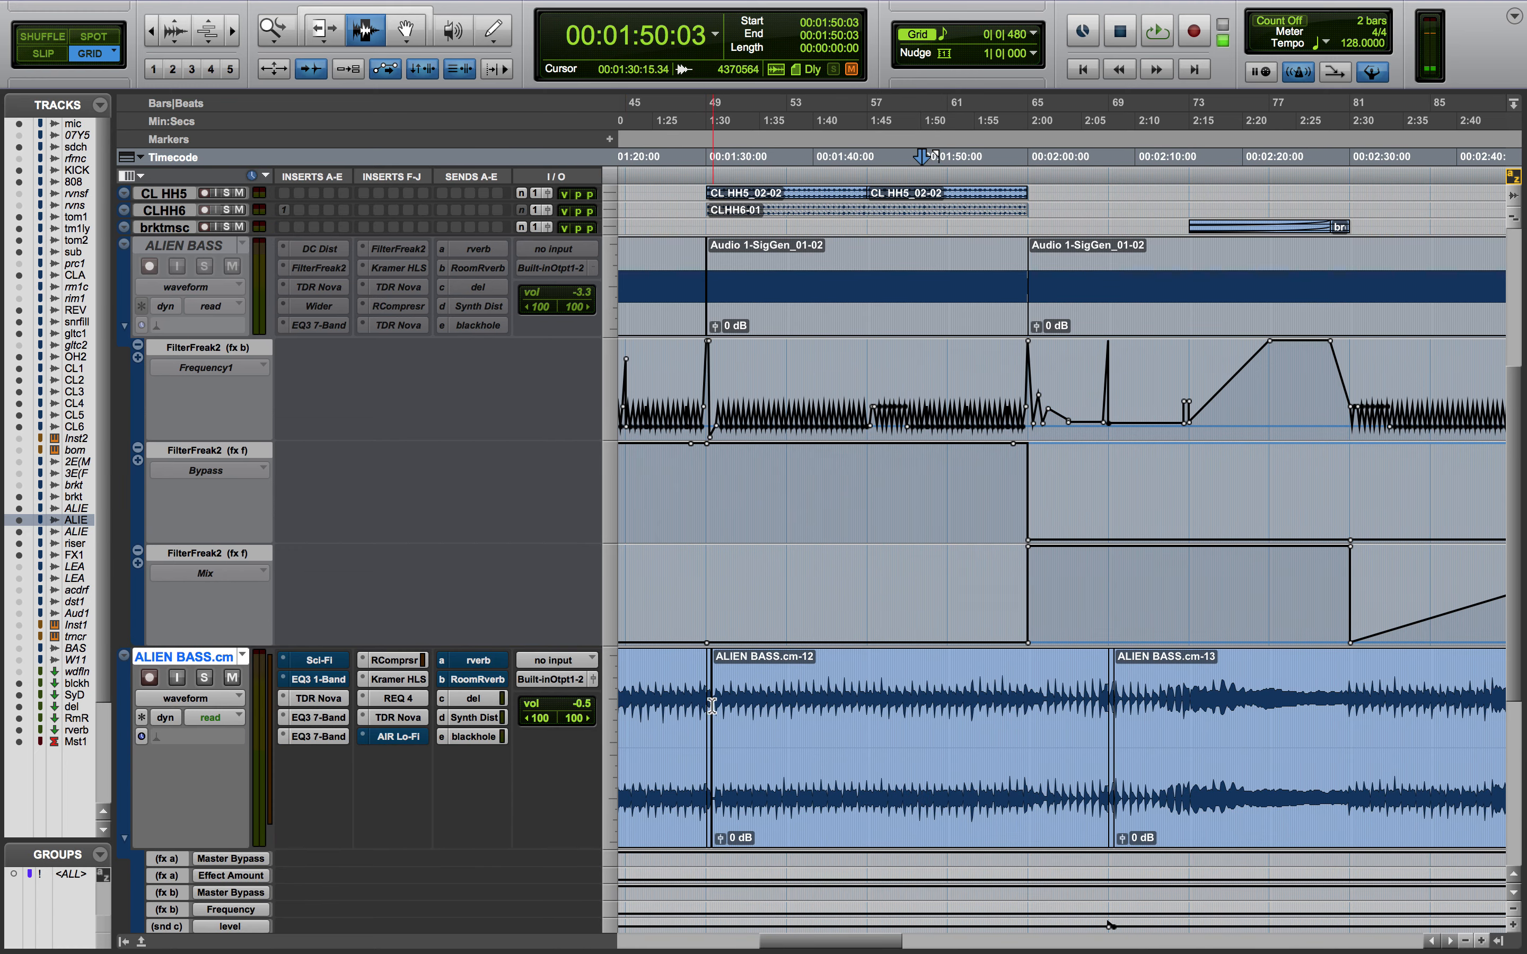
Locate the short Vari-Fi clip at bar 49 on the ALIEN BASS.cm track and select it
{"action": "left_click", "coordinate": [710, 705]}
{"action": "scroll", "coordinate": [710, 705], "scroll_direction": "left", "scroll_amount": 2}
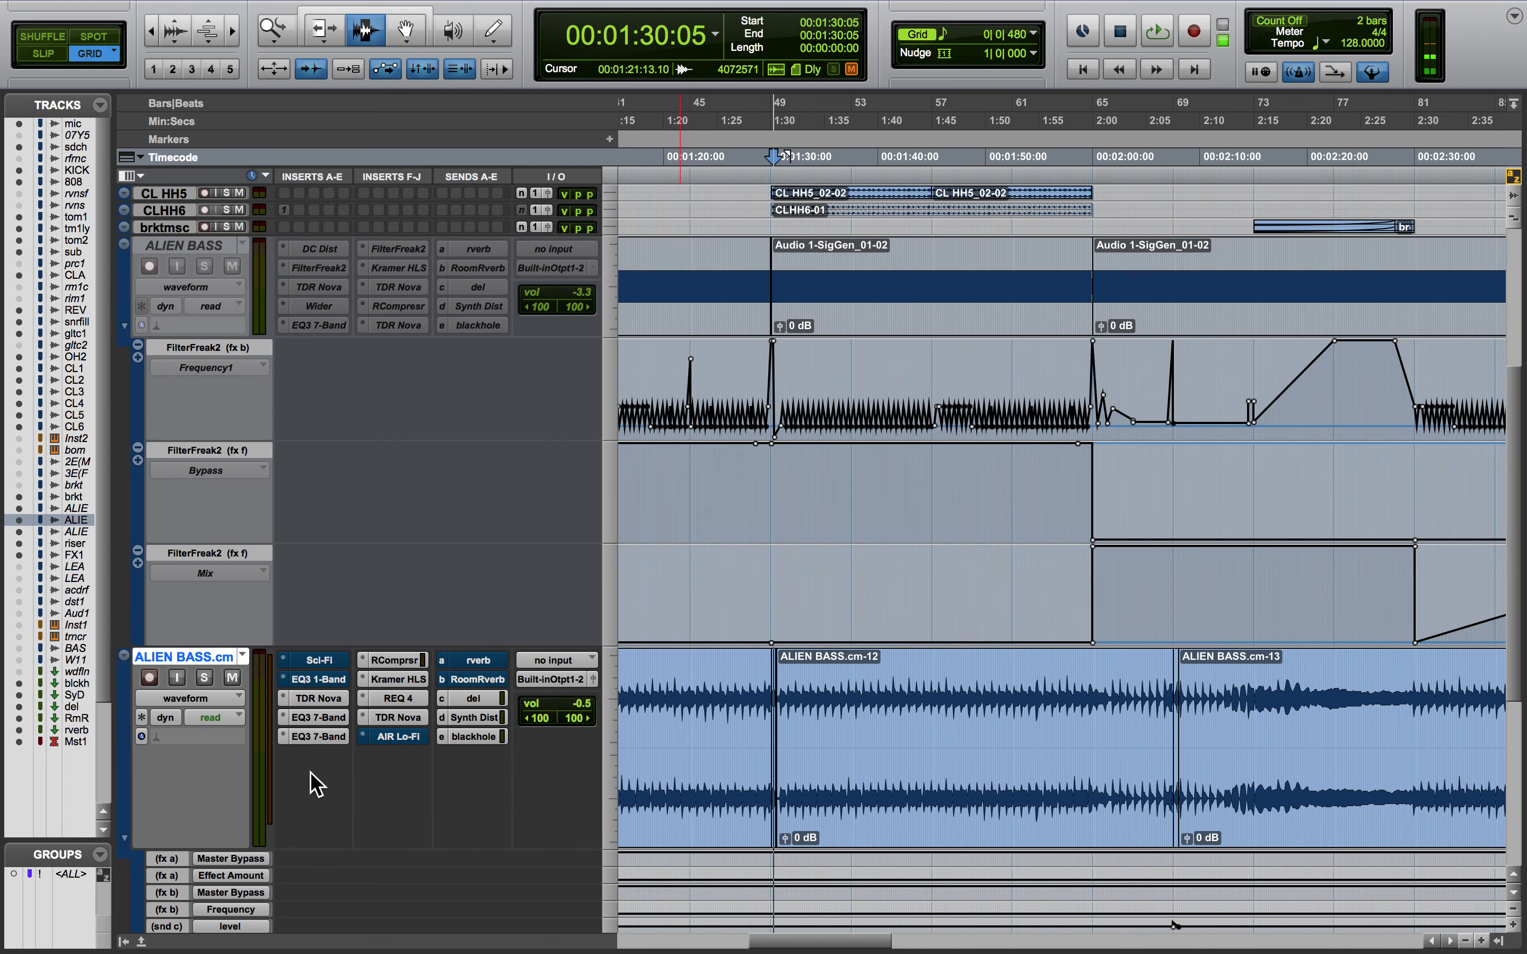
{"action": "key", "text": "t"}
{"action": "key", "text": "t"}
{"action": "key", "text": "t"}
{"action": "key", "text": "t"}
{"action": "key", "text": "t"}
{"action": "key", "text": "t"}
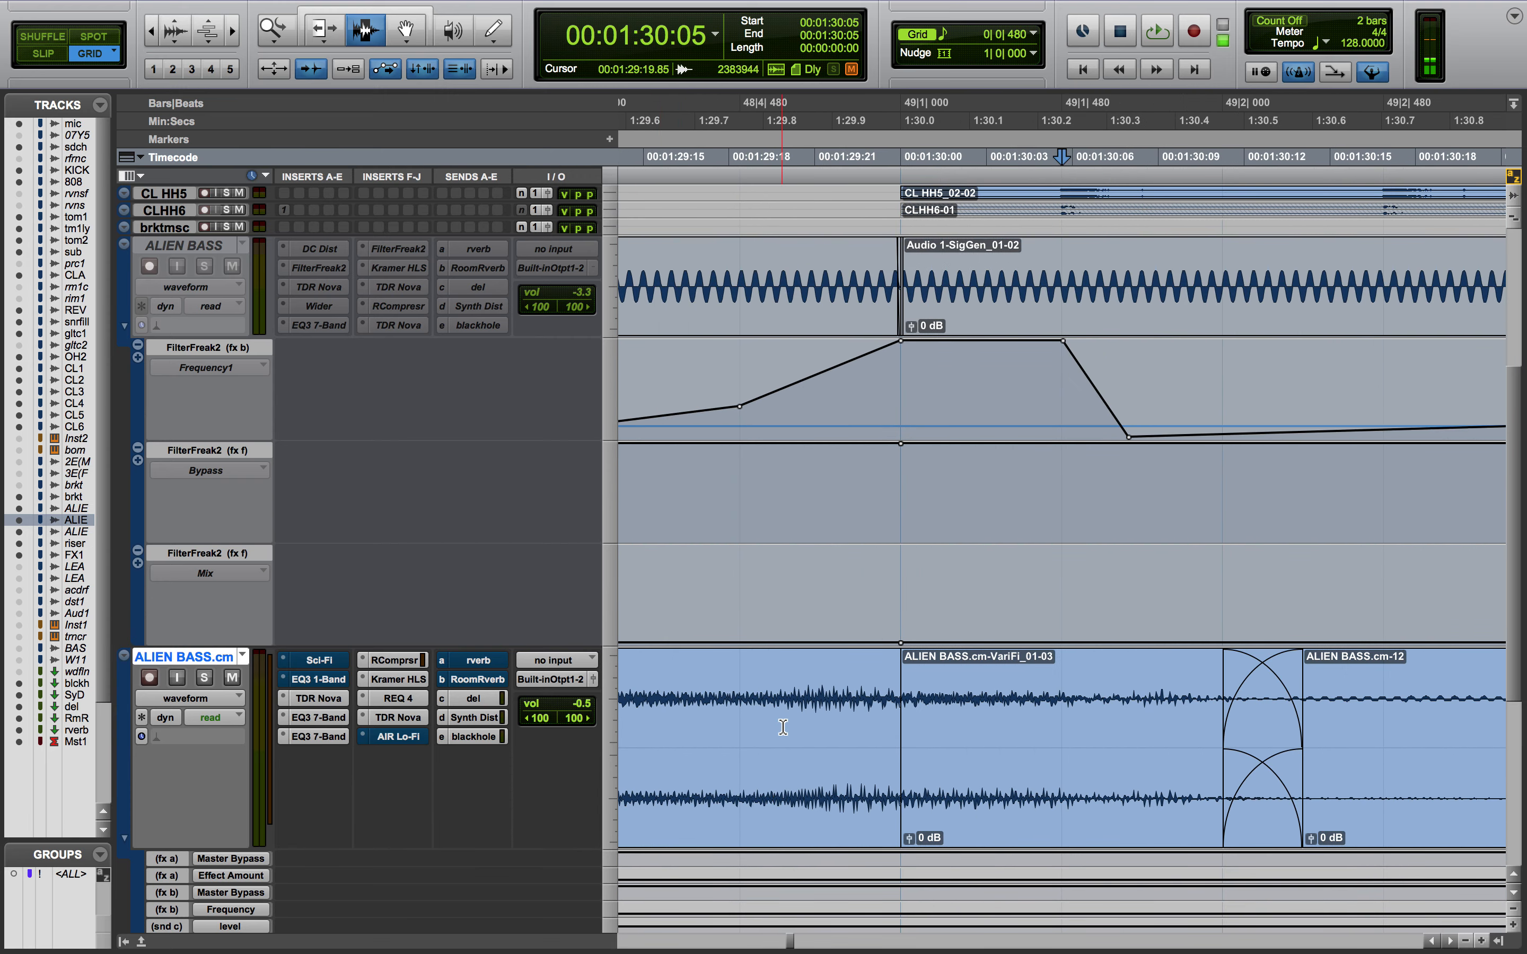
{"action": "double_click", "coordinate": [1005, 721]}
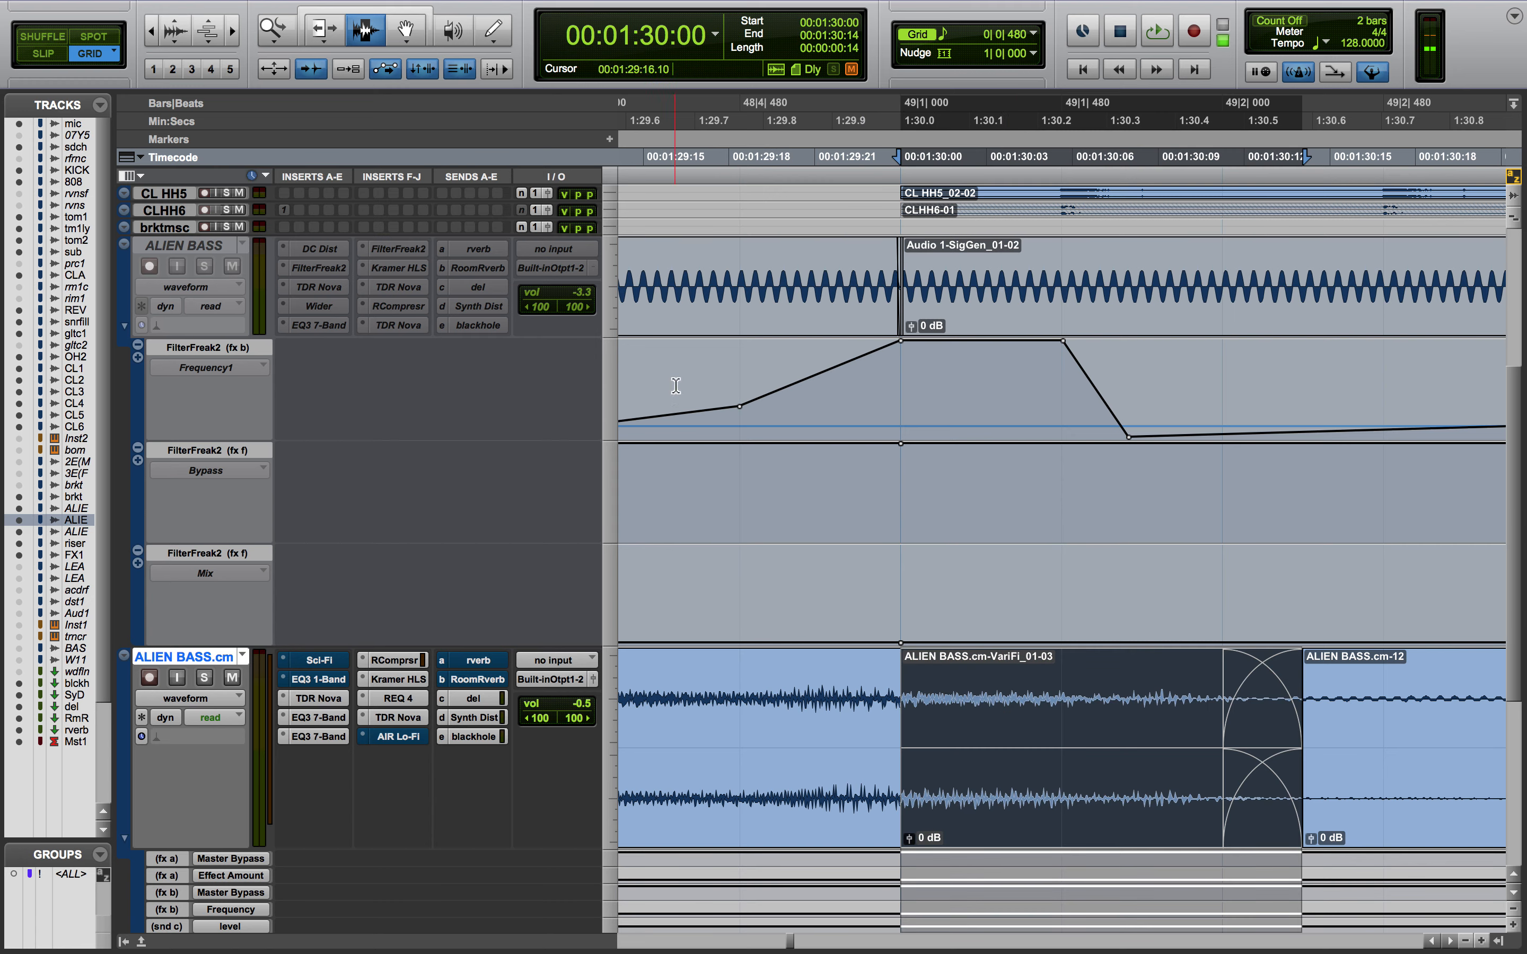
Open the Vari-Fi pitch-shift AudioSuite plug-in for the selected clip to view its settings, and close it without rendering
{"action": "mouse_move", "coordinate": [575, 9]}
{"action": "left_click", "coordinate": [482, 10]}
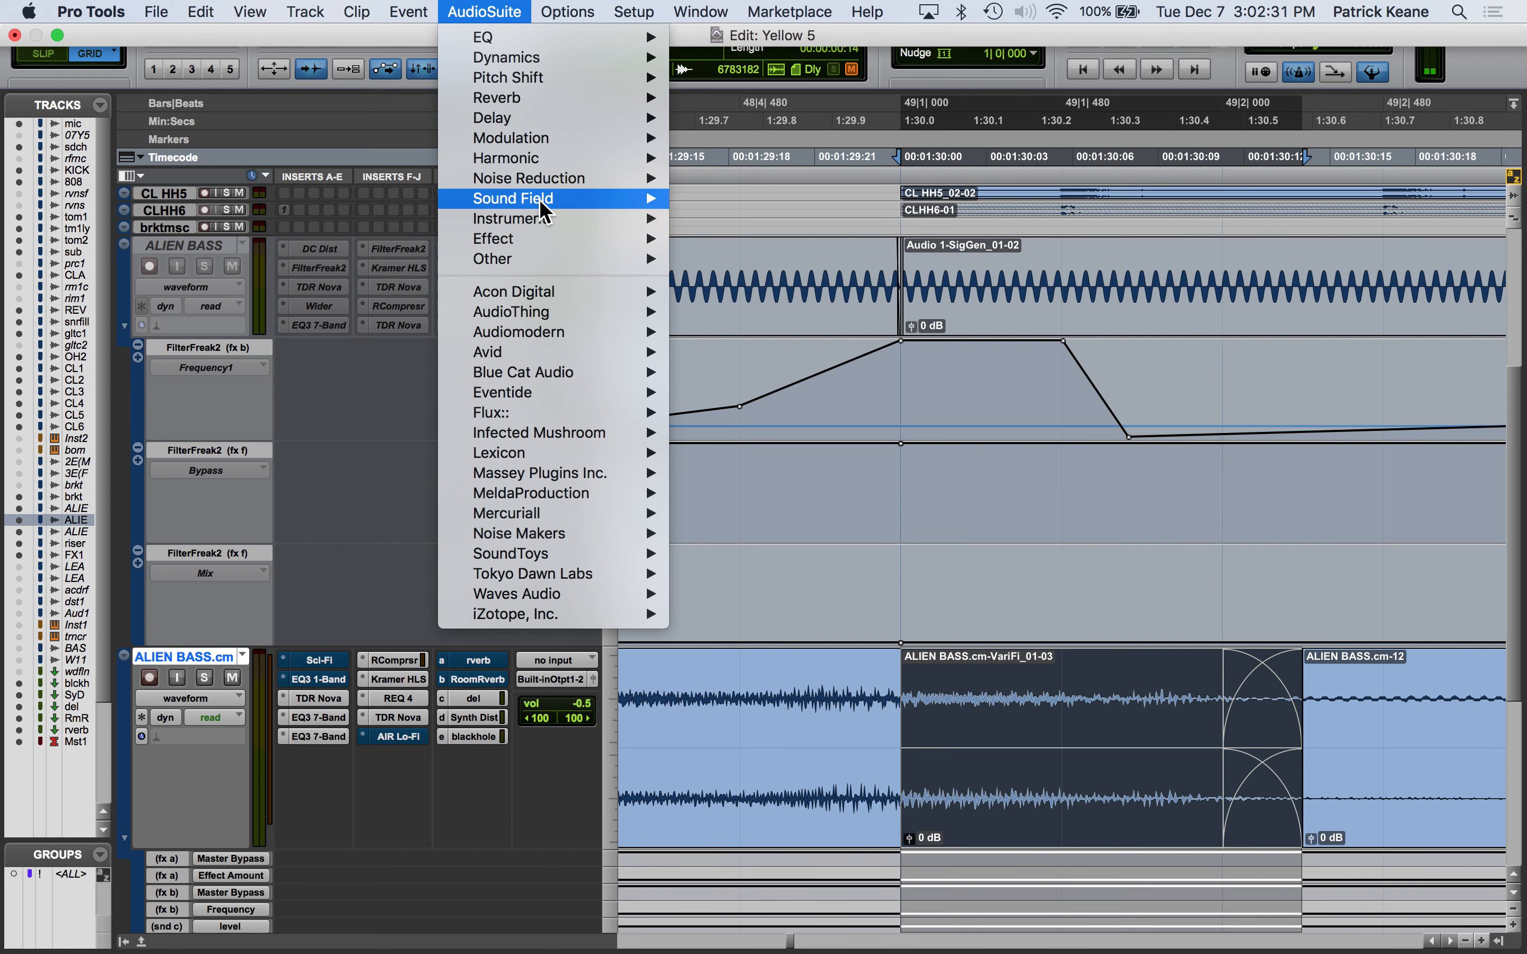
{"action": "mouse_move", "coordinate": [557, 79]}
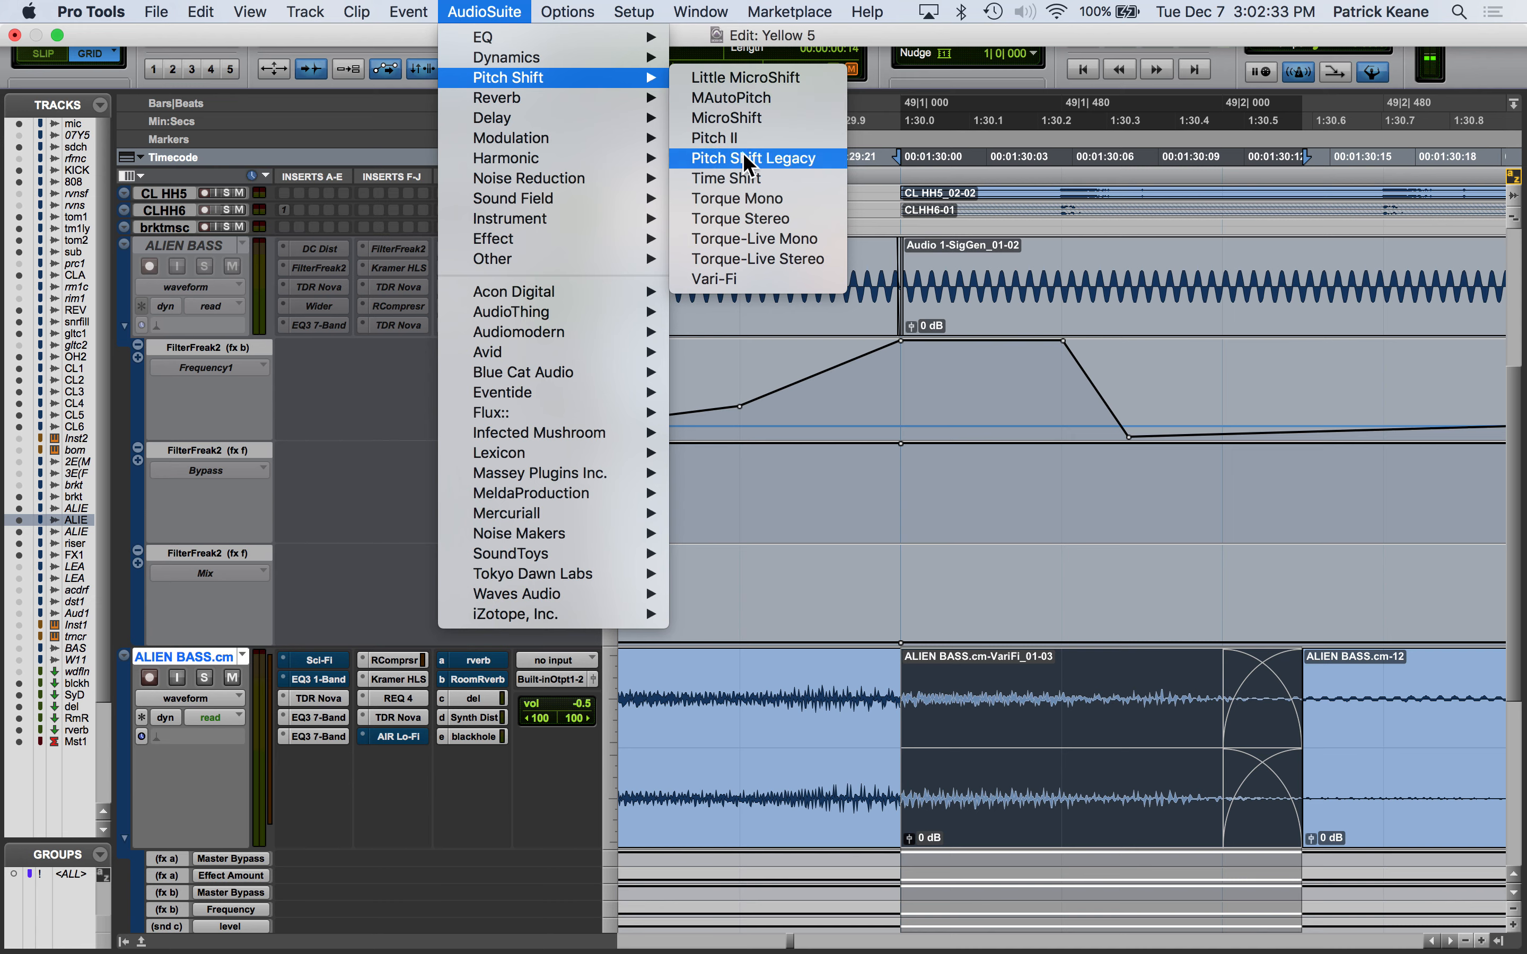
{"action": "left_click", "coordinate": [720, 279]}
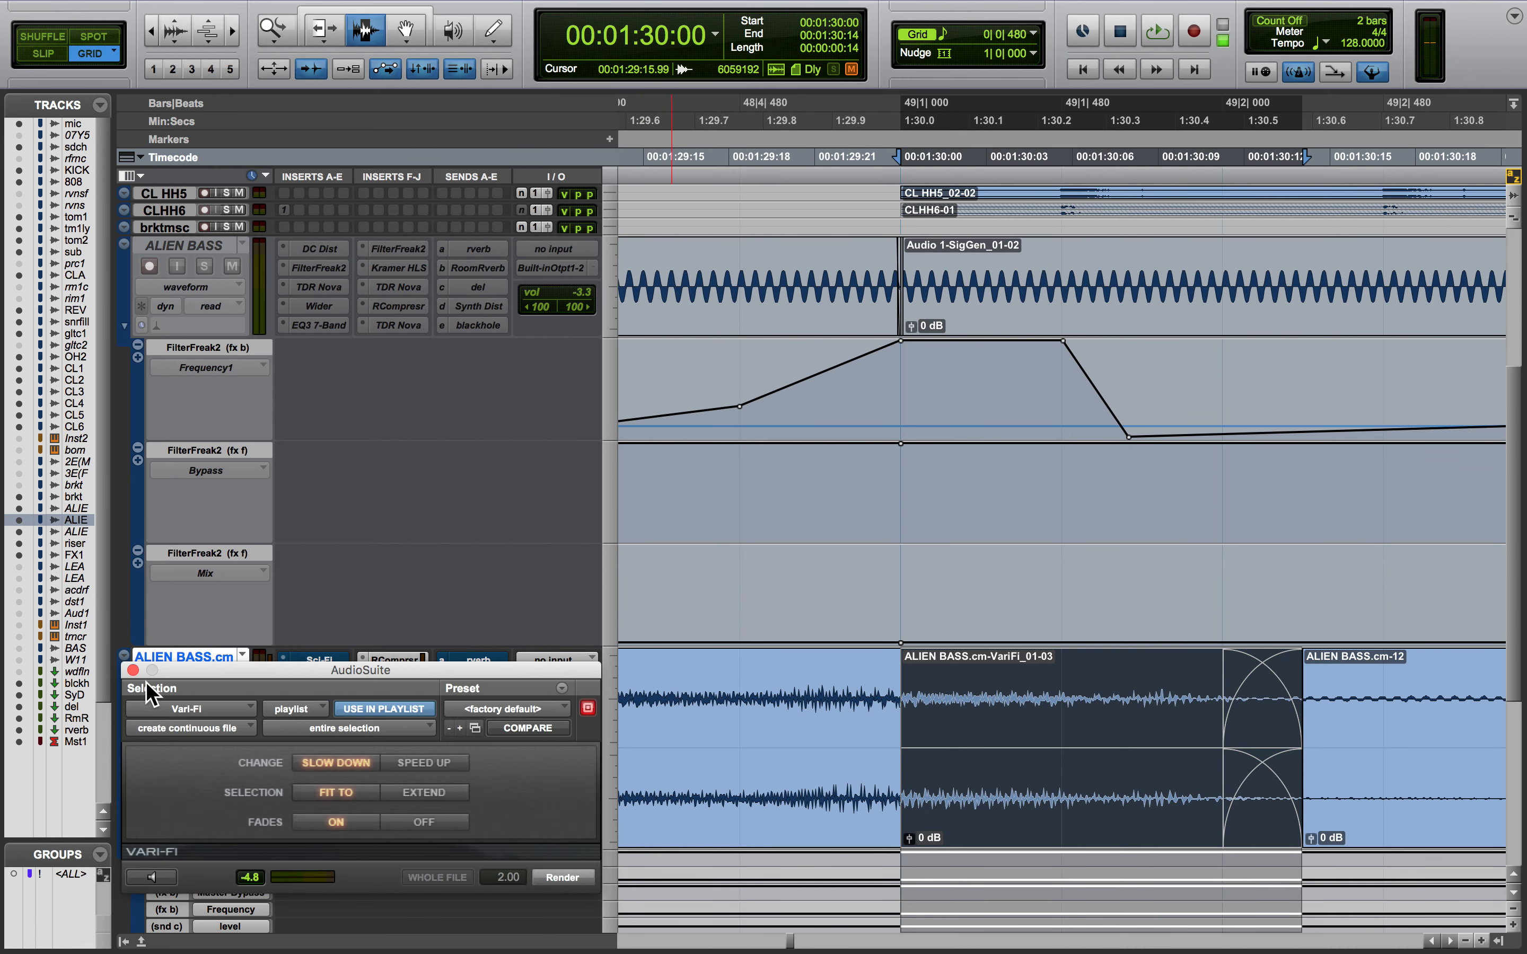
{"action": "left_click", "coordinate": [133, 669]}
Find the short reversed clip at bar 69 on ALIEN BASS.cm and select it to examine its waveform
{"action": "key", "text": "r"}
{"action": "key", "text": "r"}
{"action": "key", "text": "r"}
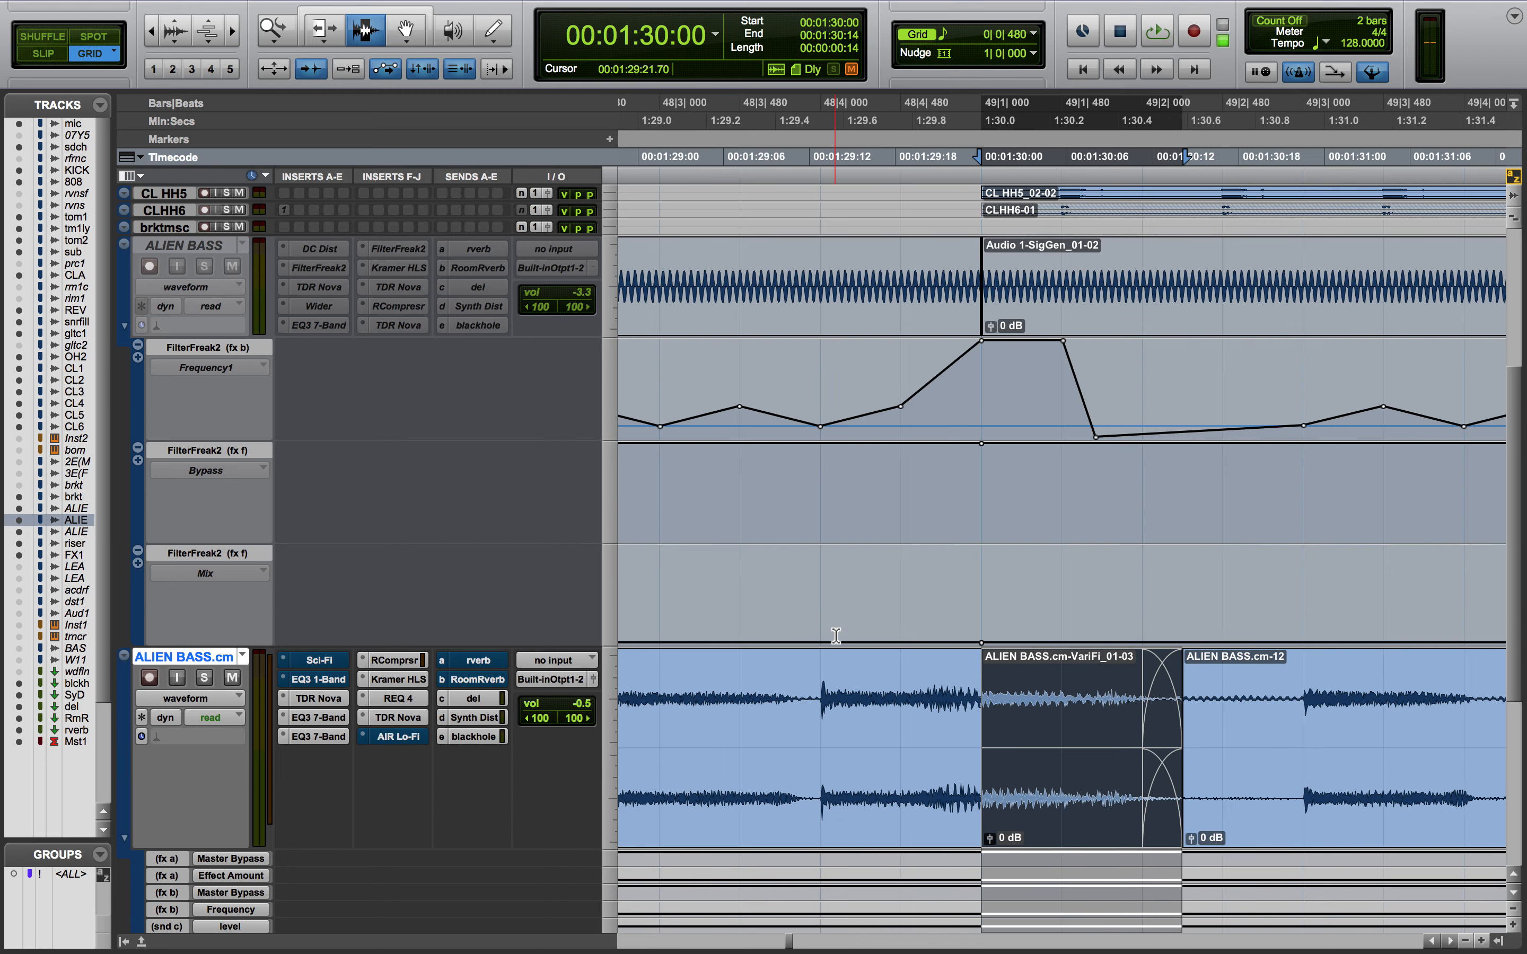
{"action": "key", "text": "r"}
{"action": "scroll", "coordinate": [836, 635], "scroll_direction": "right", "scroll_amount": 20}
{"action": "scroll", "coordinate": [836, 635], "scroll_direction": "down", "scroll_amount": 5}
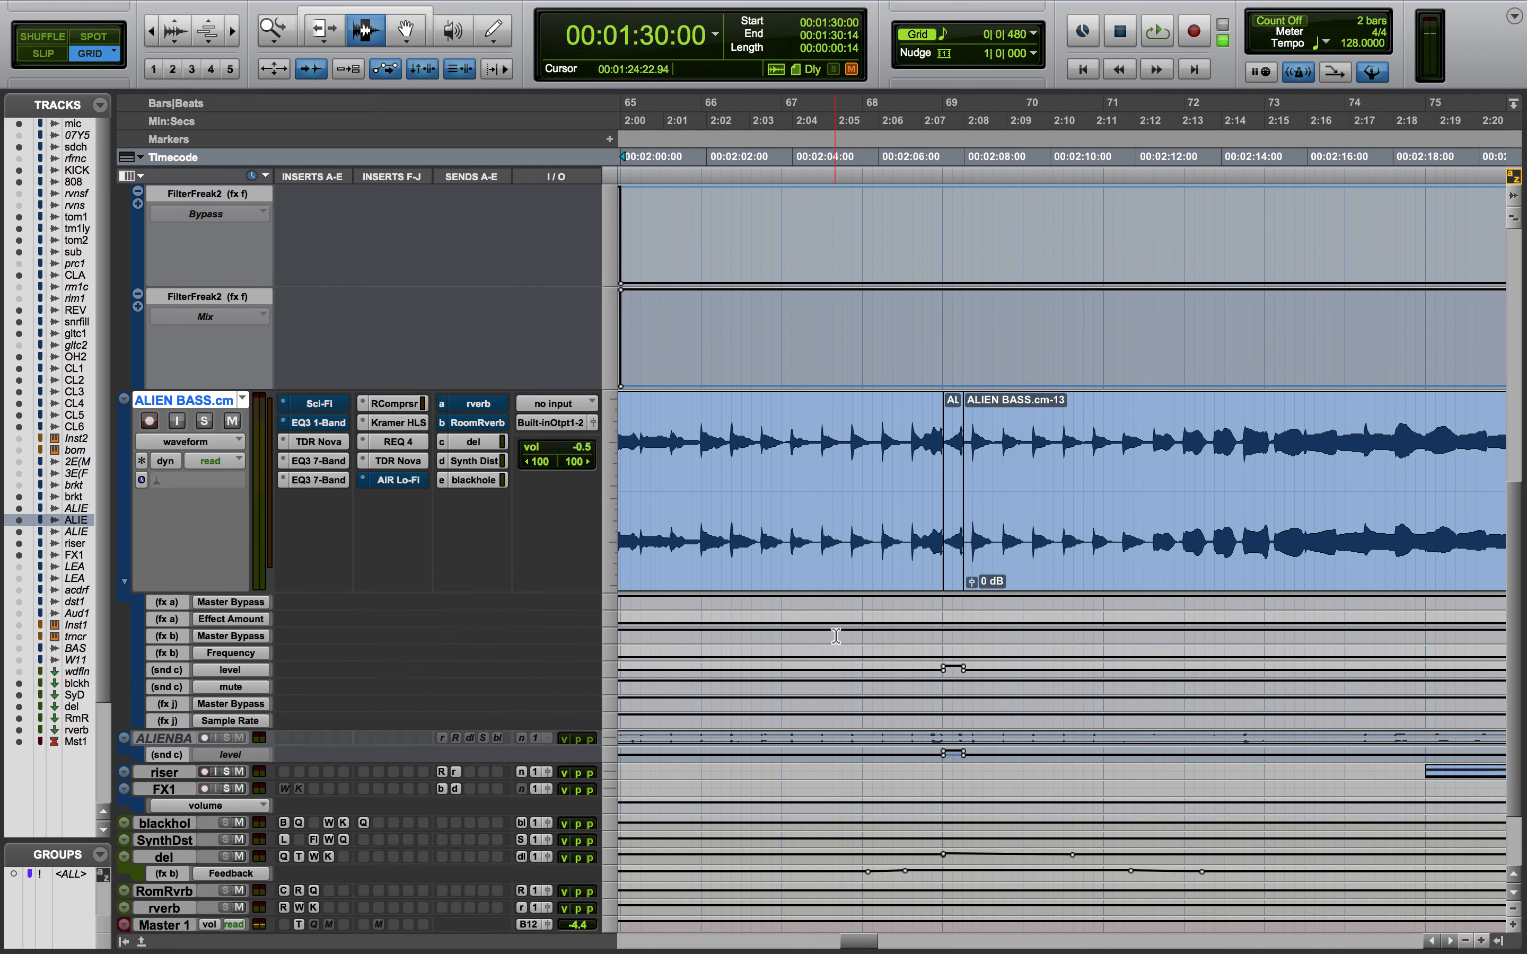
{"action": "scroll", "coordinate": [836, 636], "scroll_direction": "up", "scroll_amount": 3}
{"action": "double_click", "coordinate": [953, 616]}
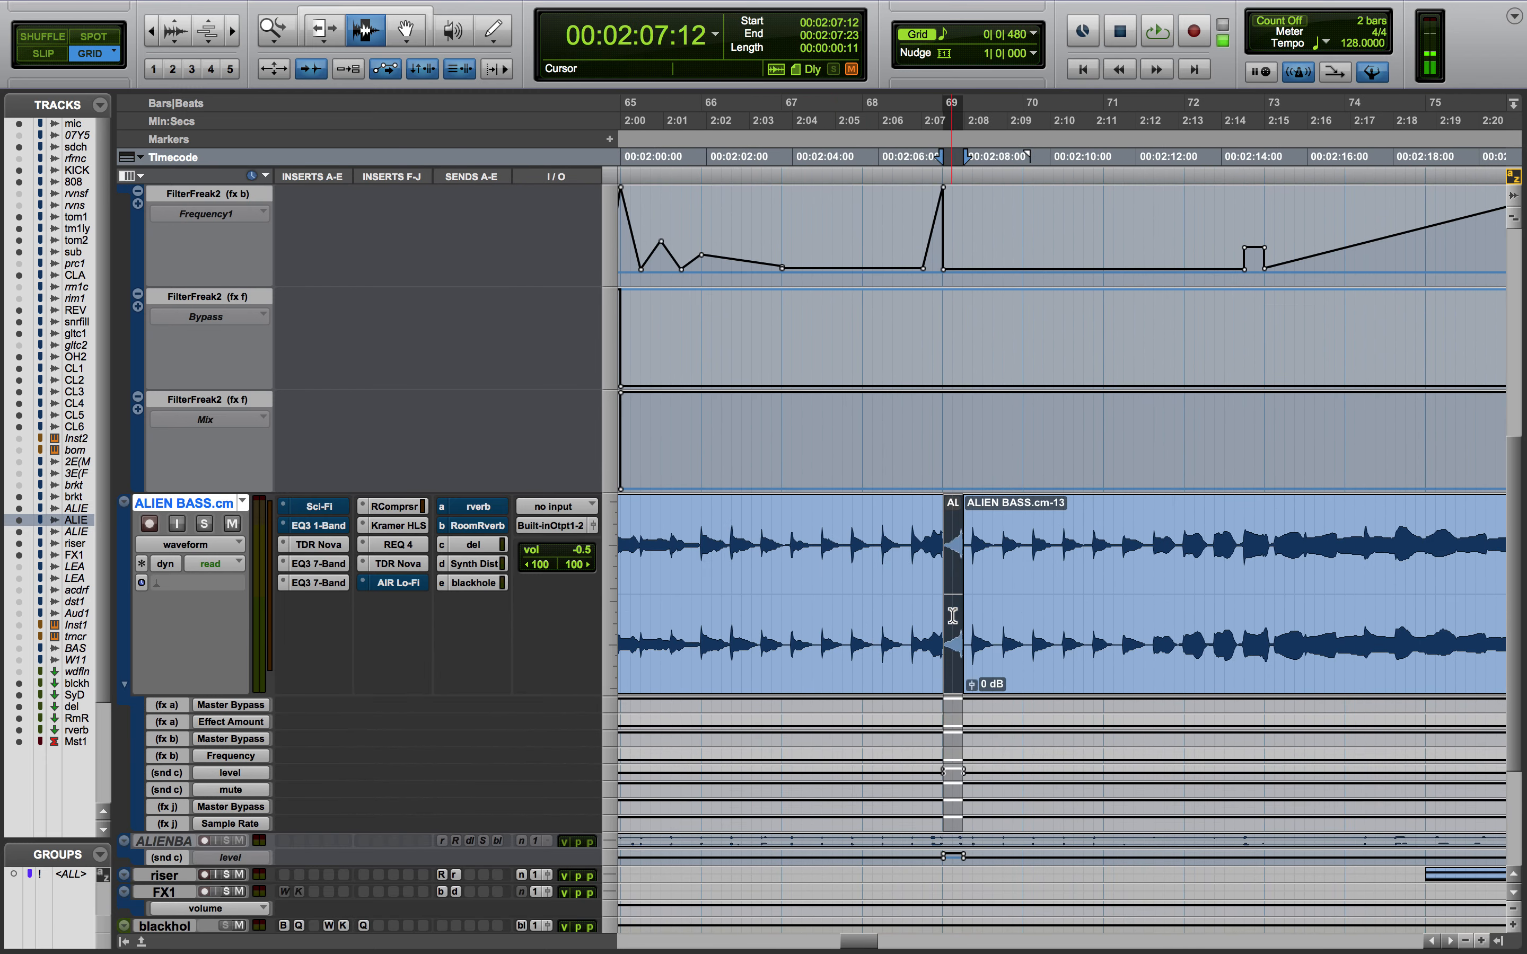
{"action": "key", "text": "t"}
{"action": "key", "text": "t"}
{"action": "key", "text": "t"}
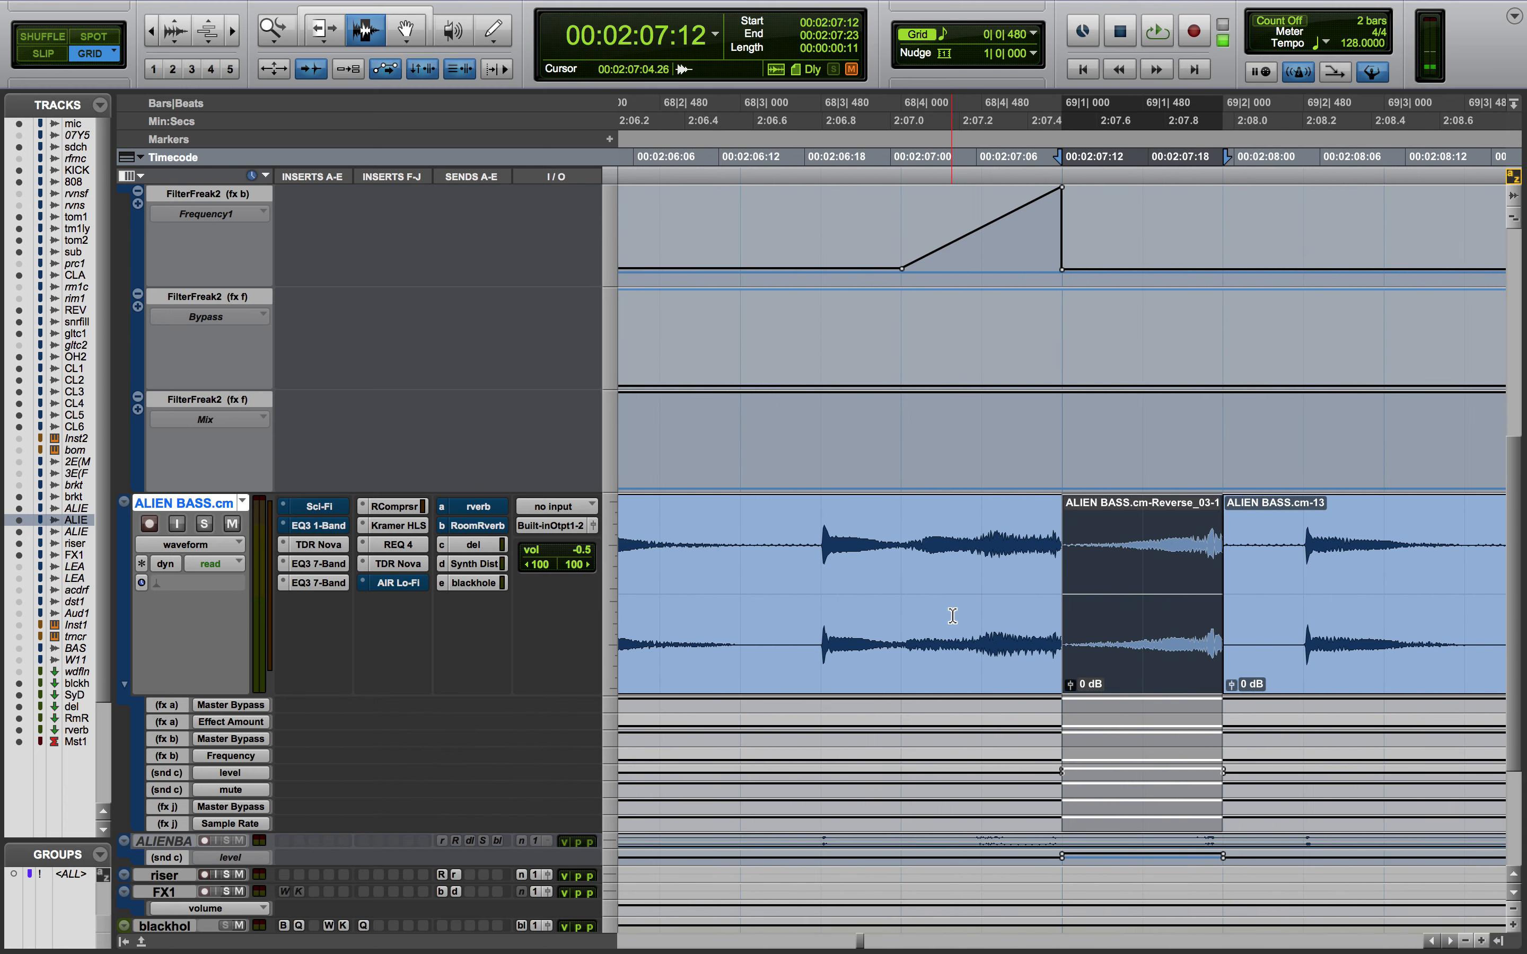
Examine the Vari-Fi clip just before bar 97 of ALIEN BASS.cm, placing the edit cursor at 00:03:00:00
{"action": "key", "text": "r"}
{"action": "key", "text": "r"}
{"action": "key", "text": "r"}
{"action": "key", "text": "r"}
{"action": "key", "text": "r"}
{"action": "key", "text": "r"}
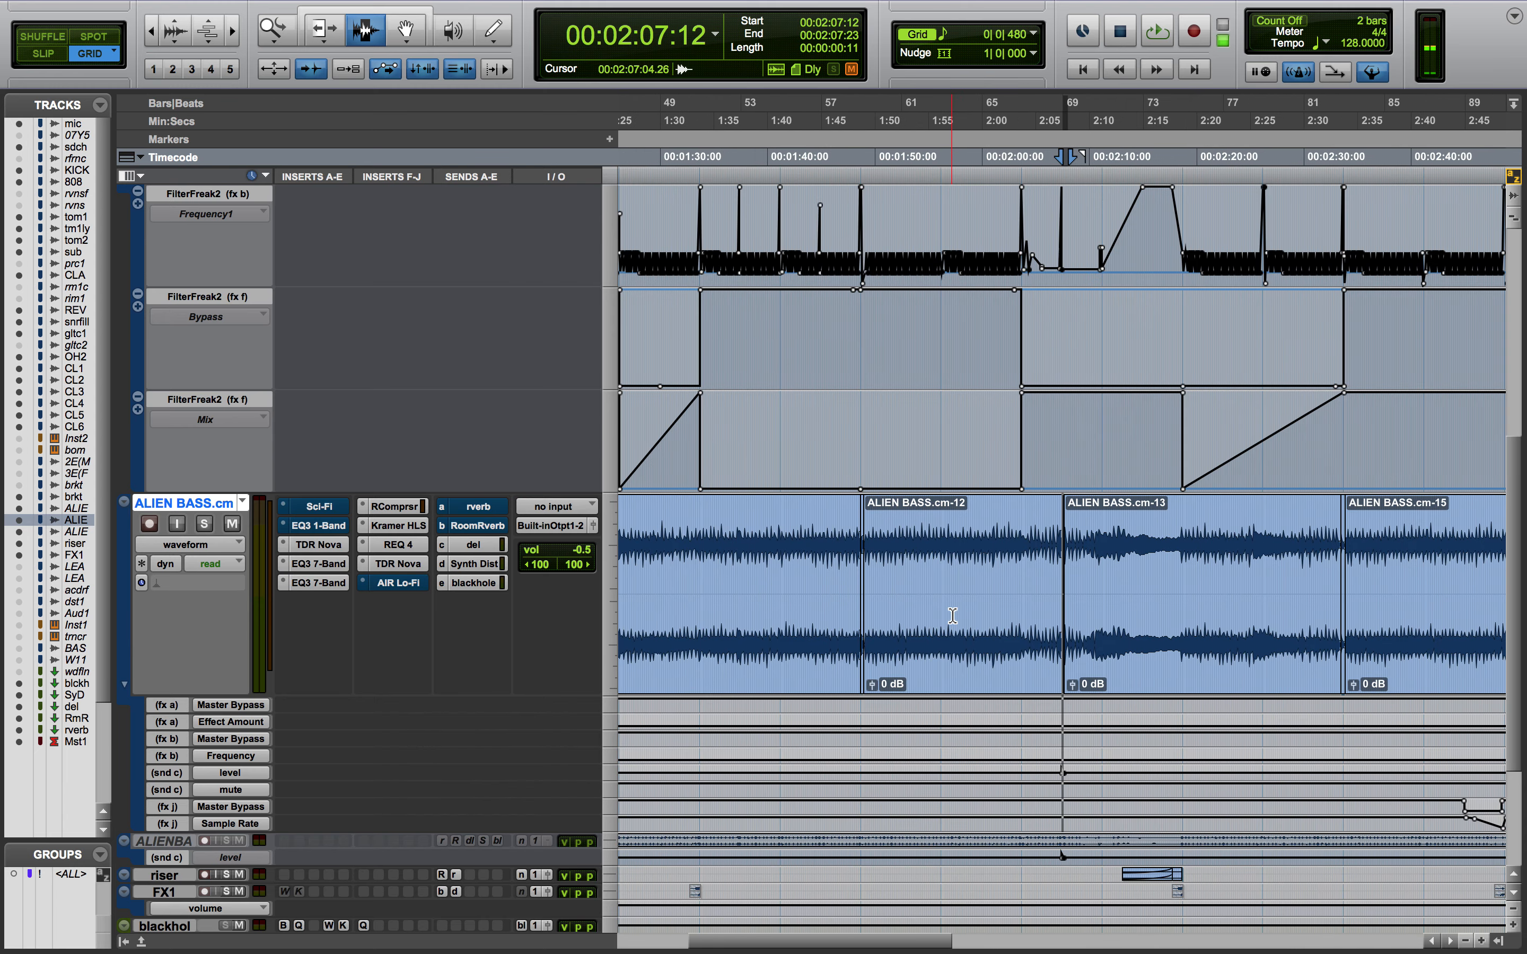
{"action": "left_click", "coordinate": [1005, 617]}
{"action": "scroll", "coordinate": [1006, 618], "scroll_direction": "right", "scroll_amount": 5}
{"action": "scroll", "coordinate": [1006, 617], "scroll_direction": "left", "scroll_amount": 3}
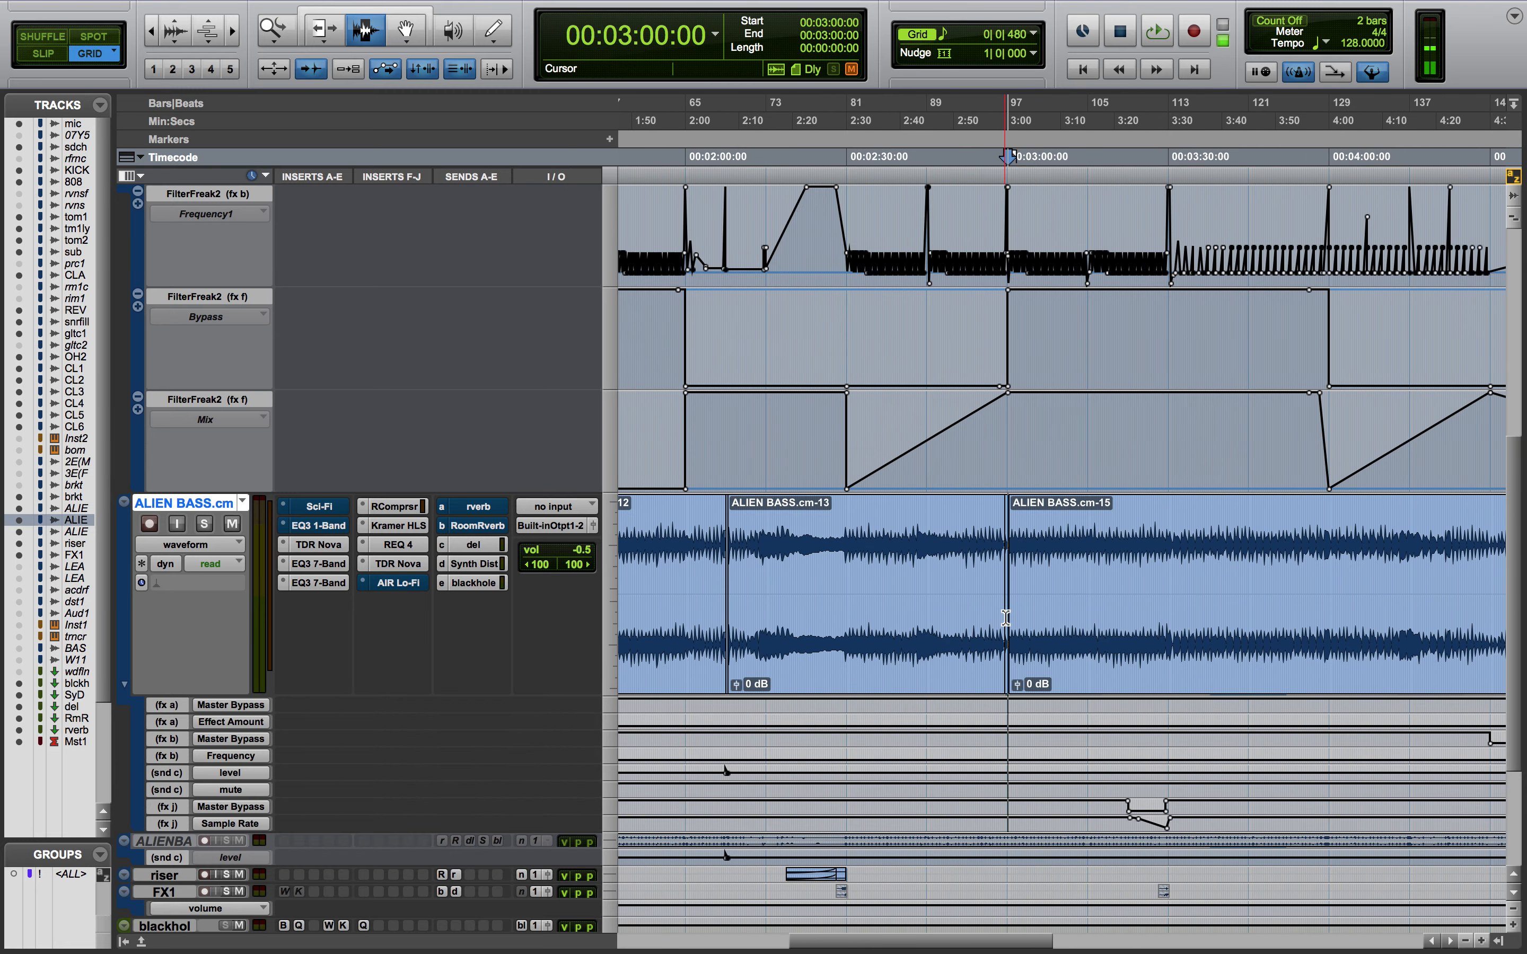
{"action": "key", "text": "t"}
{"action": "key", "text": "t"}
{"action": "key", "text": "t"}
{"action": "key", "text": "t"}
{"action": "key", "text": "t"}
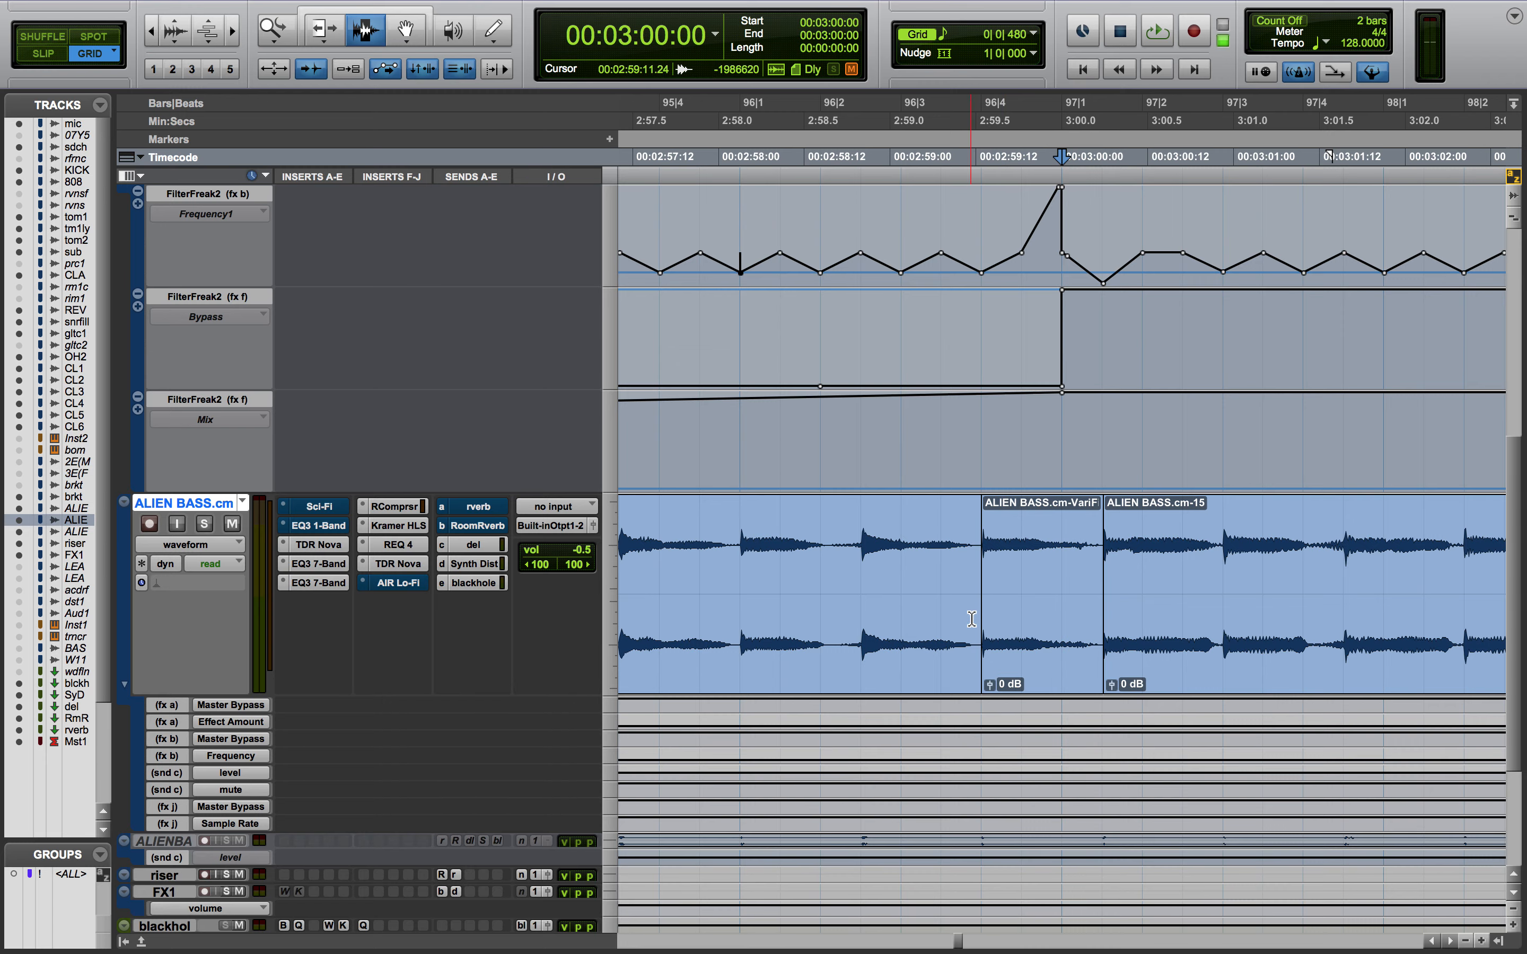
Solo the ALIEN BASS.cm track, audition it from 00:00:47:08, and stop playback
{"action": "key", "text": "r"}
{"action": "key", "text": "r"}
{"action": "key", "text": "r"}
{"action": "scroll", "coordinate": [972, 619], "scroll_direction": "left", "scroll_amount": 6}
{"action": "scroll", "coordinate": [972, 620], "scroll_direction": "down", "scroll_amount": 1}
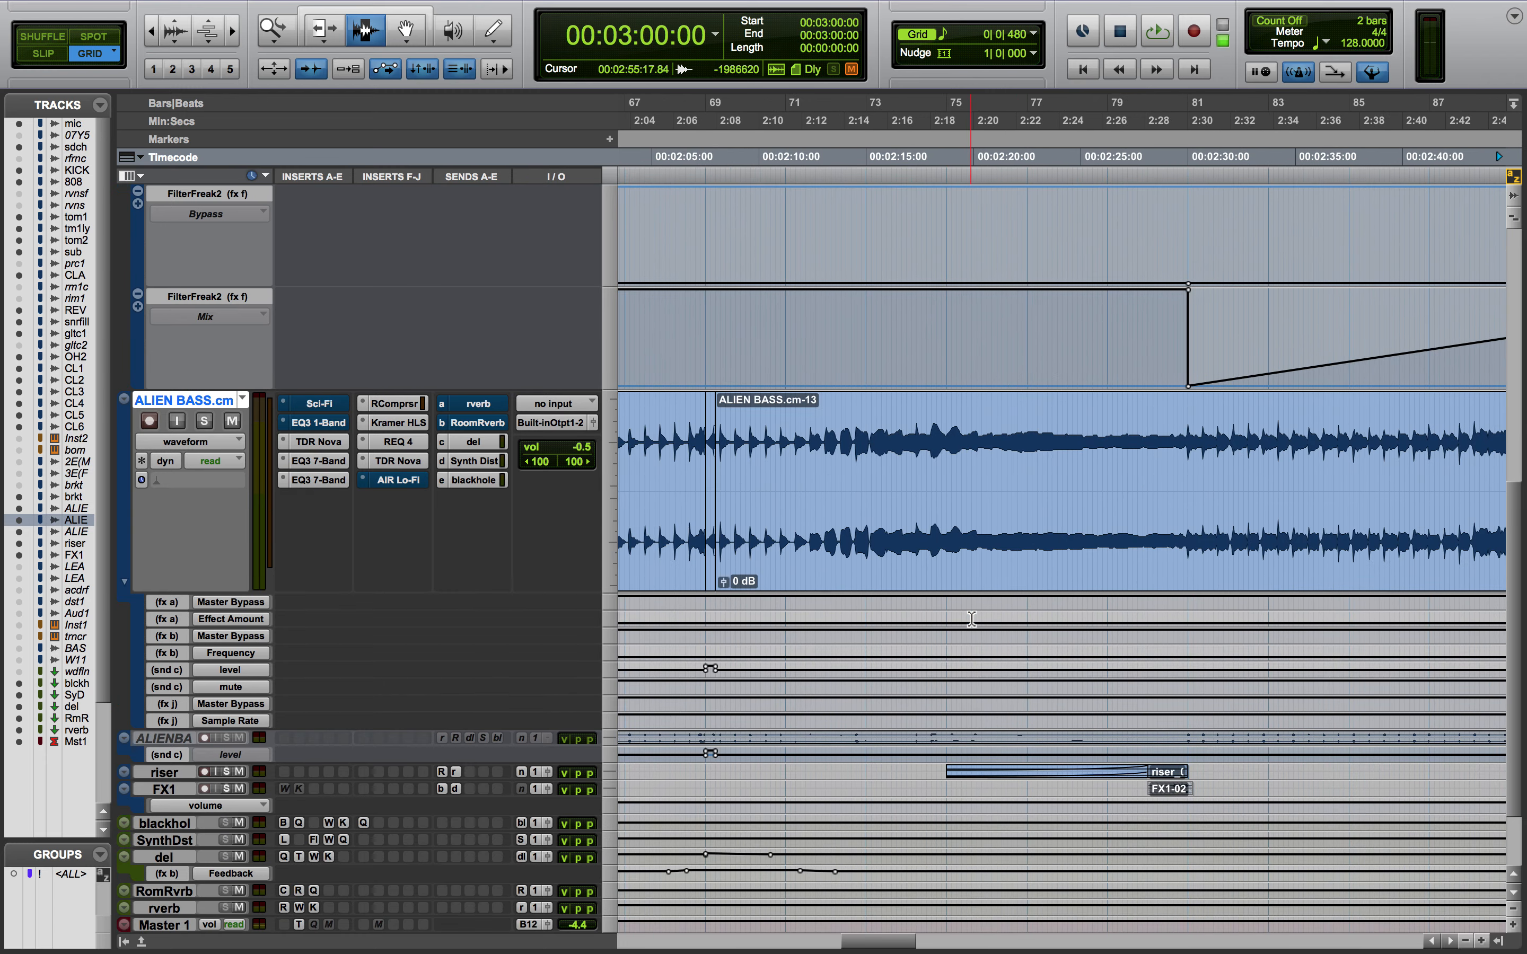
{"action": "scroll", "coordinate": [972, 619], "scroll_direction": "left", "scroll_amount": 15}
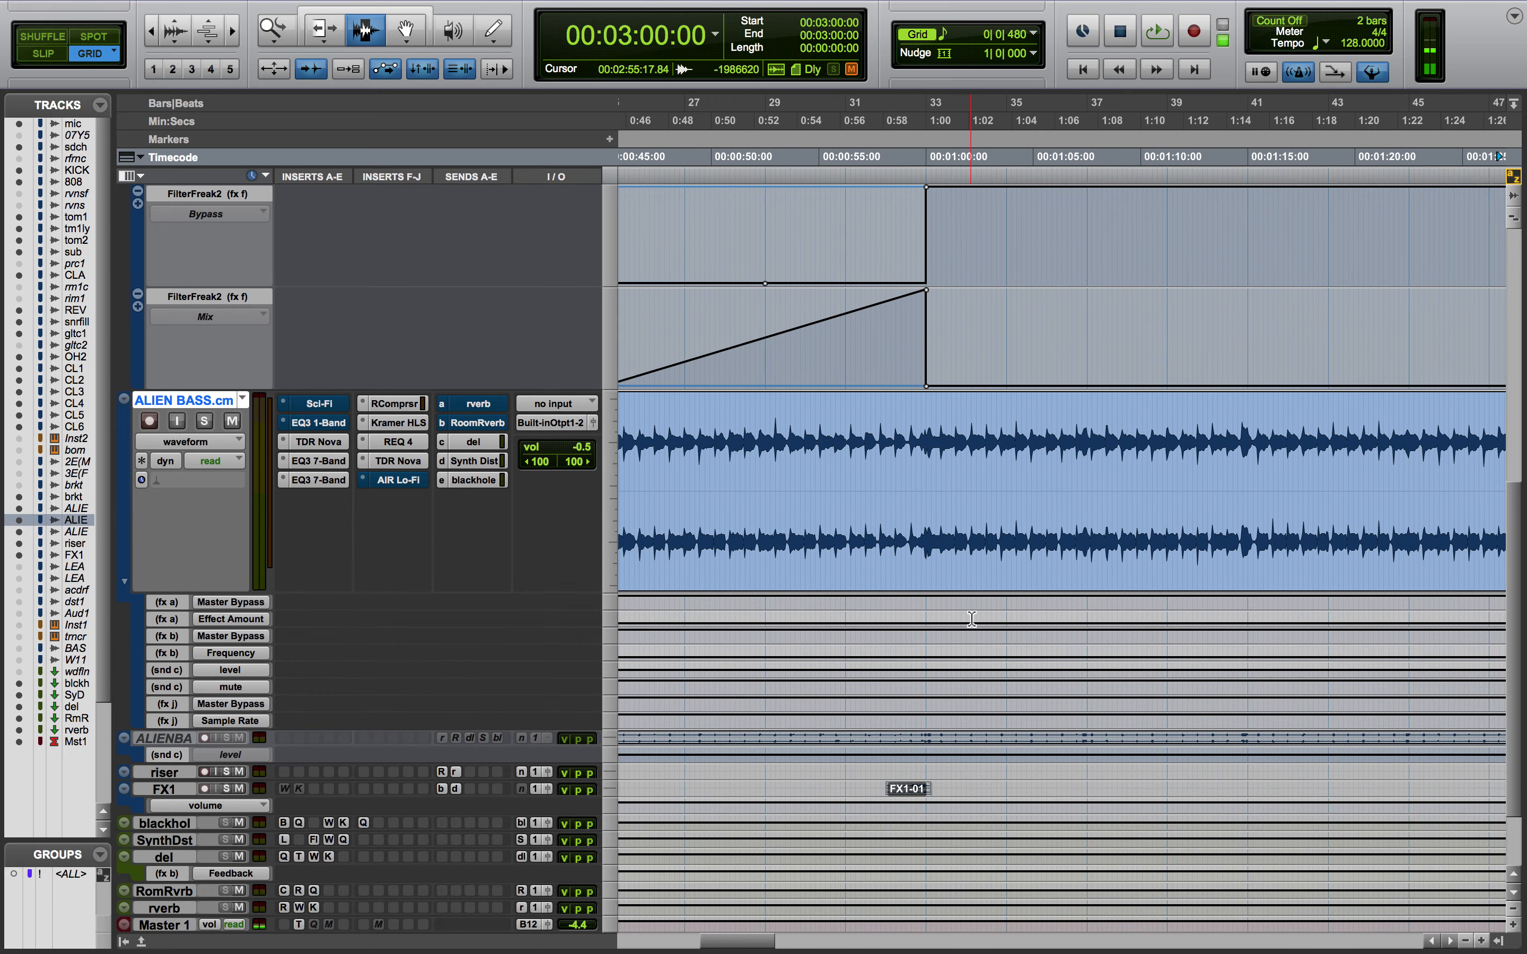
{"action": "scroll", "coordinate": [972, 620], "scroll_direction": "left", "scroll_amount": 5}
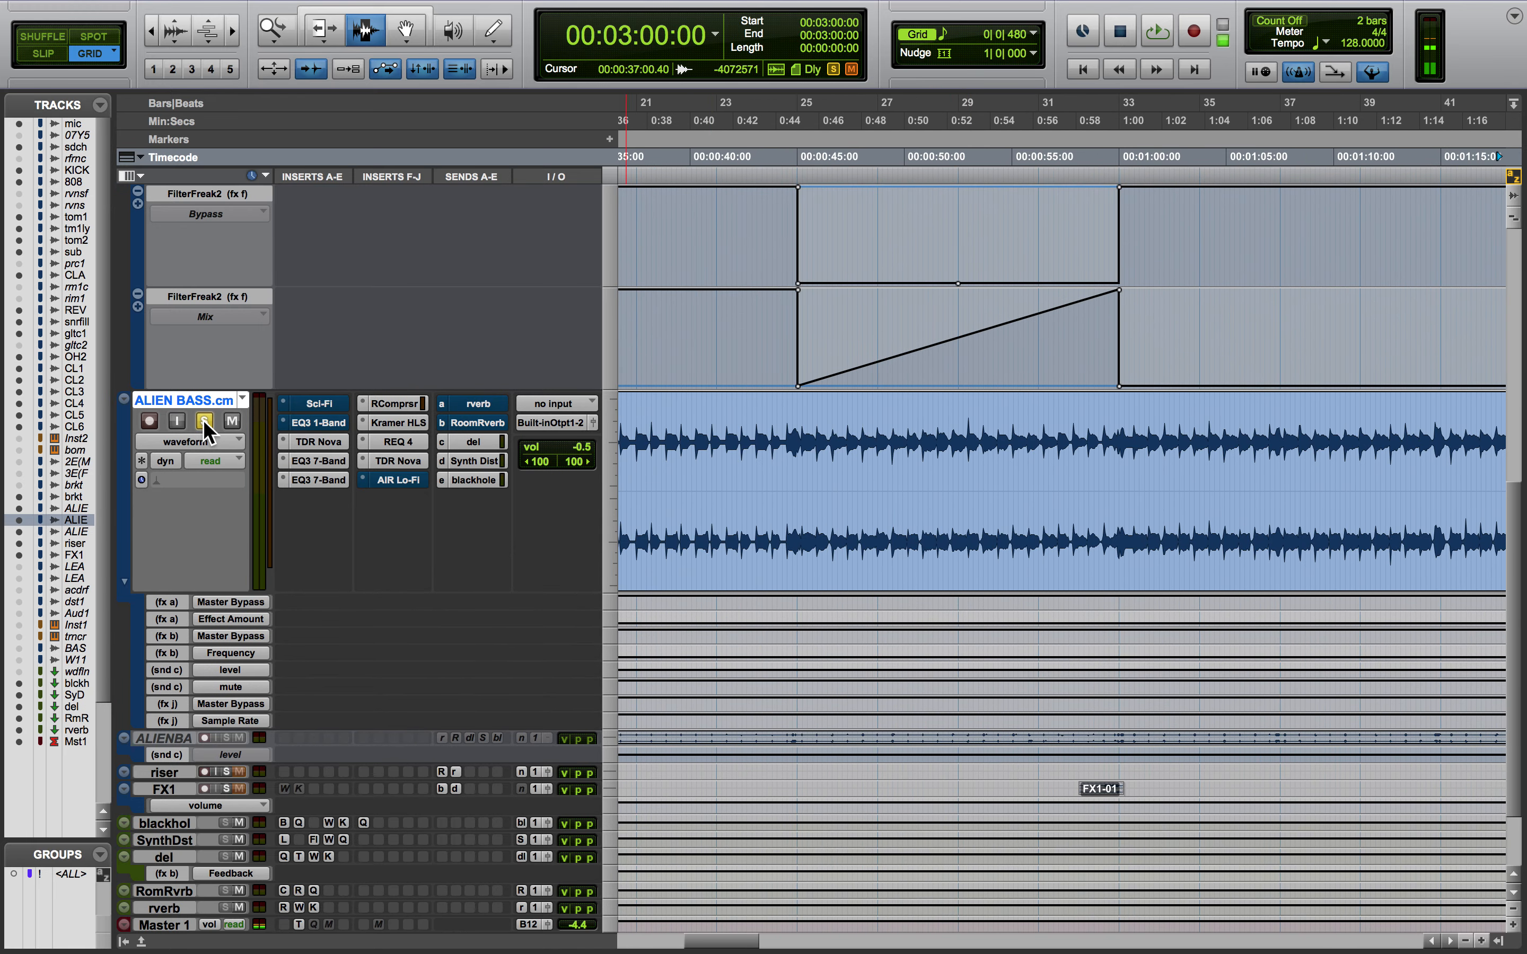
{"action": "key", "text": "r"}
{"action": "key", "text": "r"}
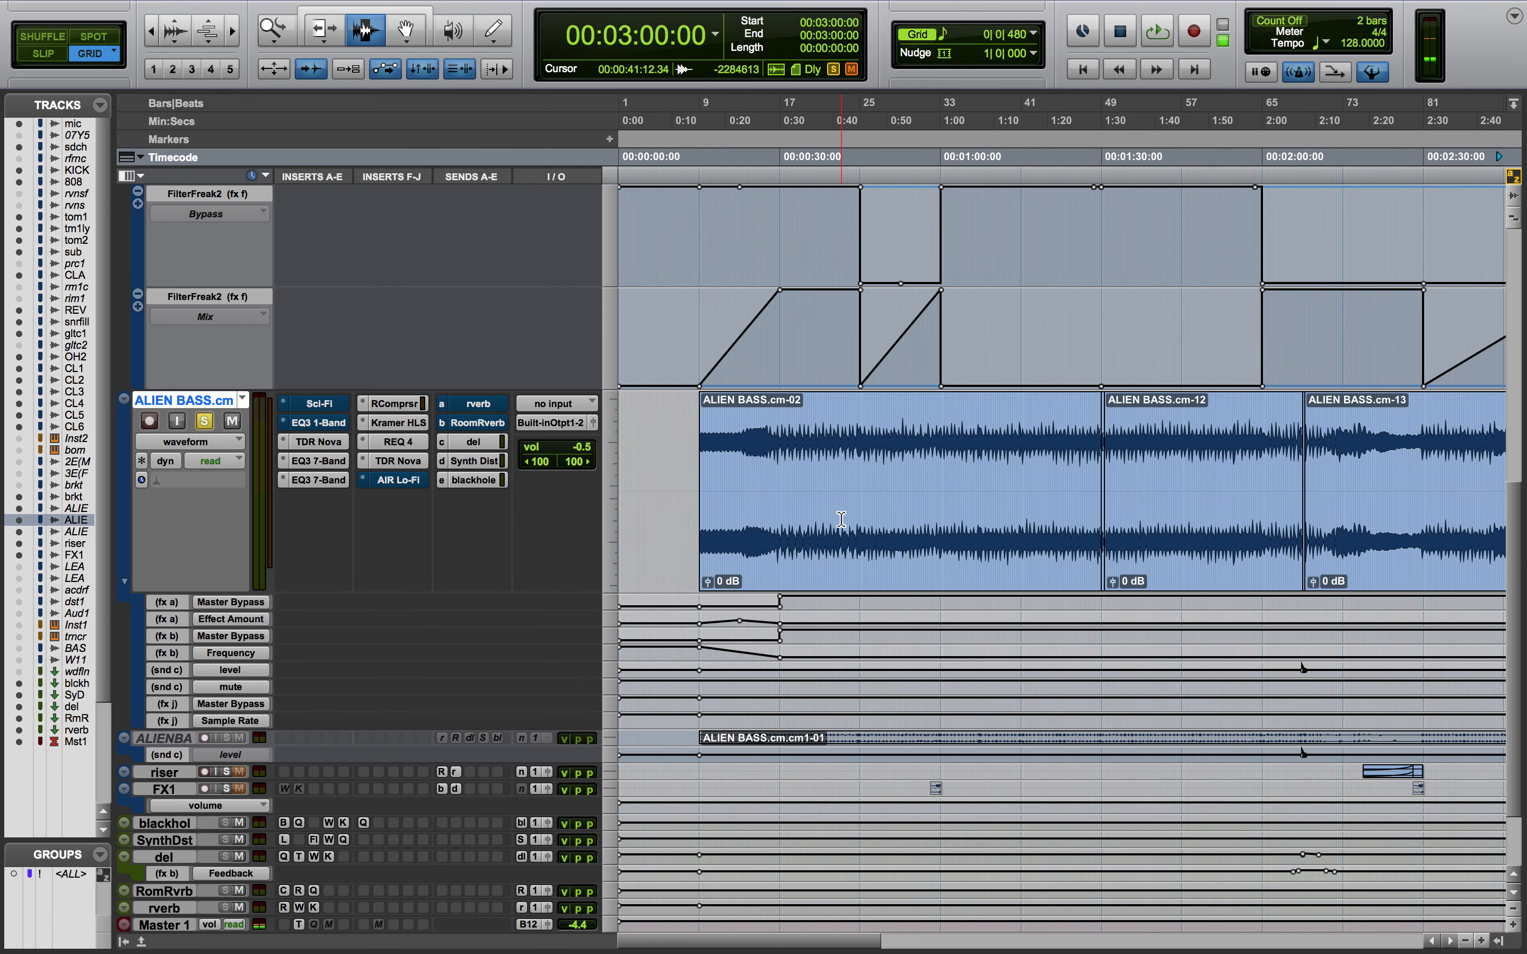
{"action": "left_click", "coordinate": [873, 519]}
{"action": "key", "text": "space"}
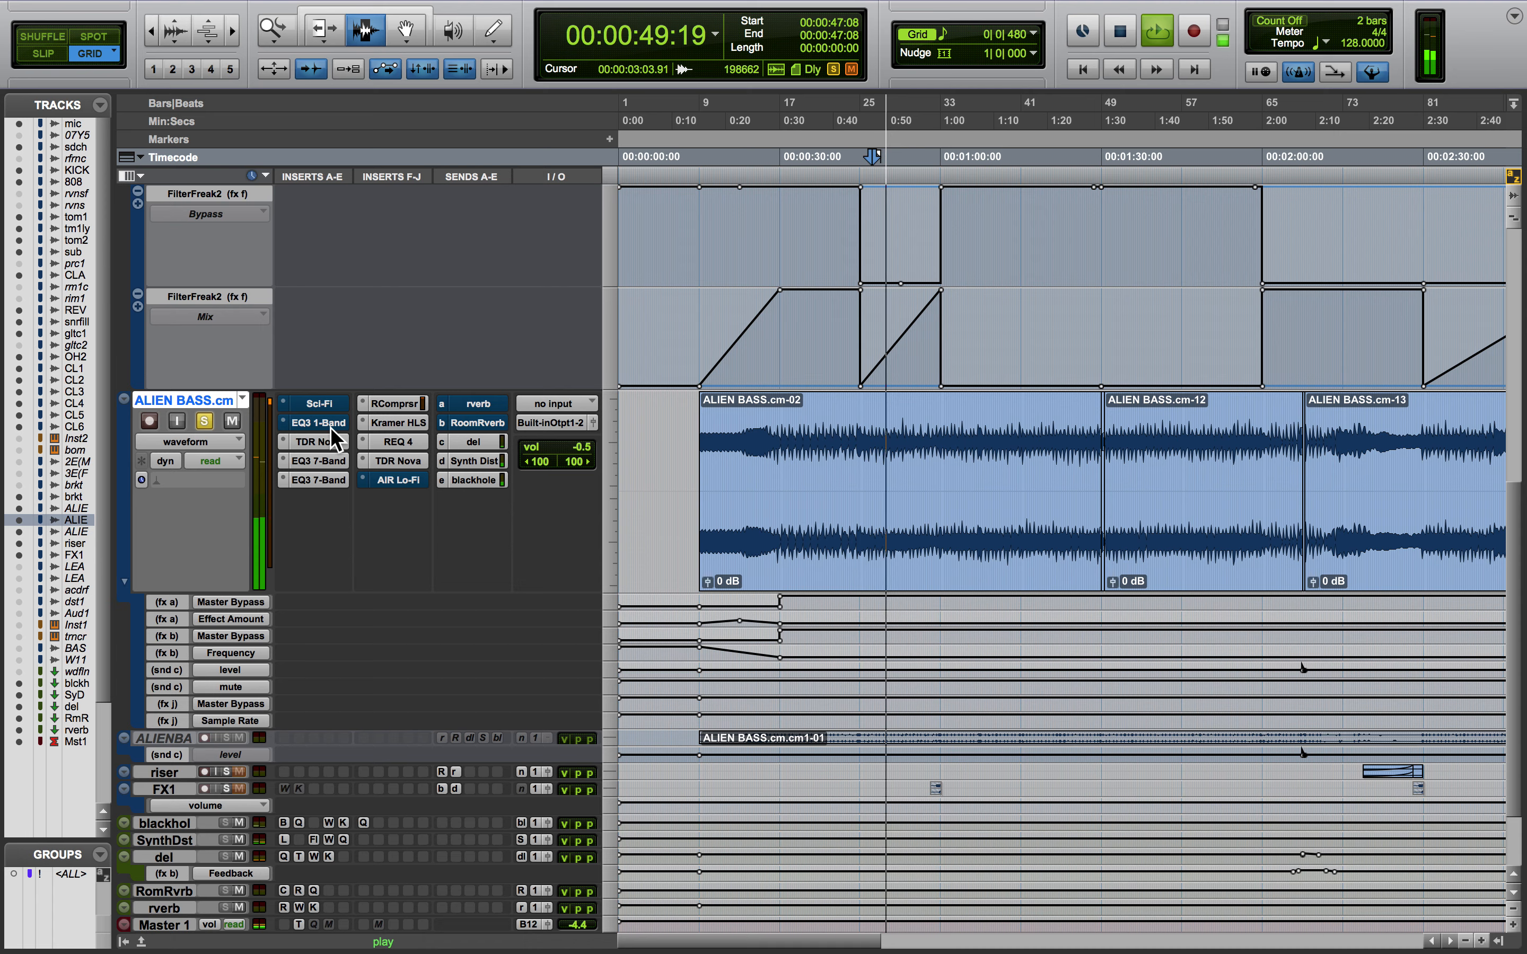
{"action": "key", "text": "space"}
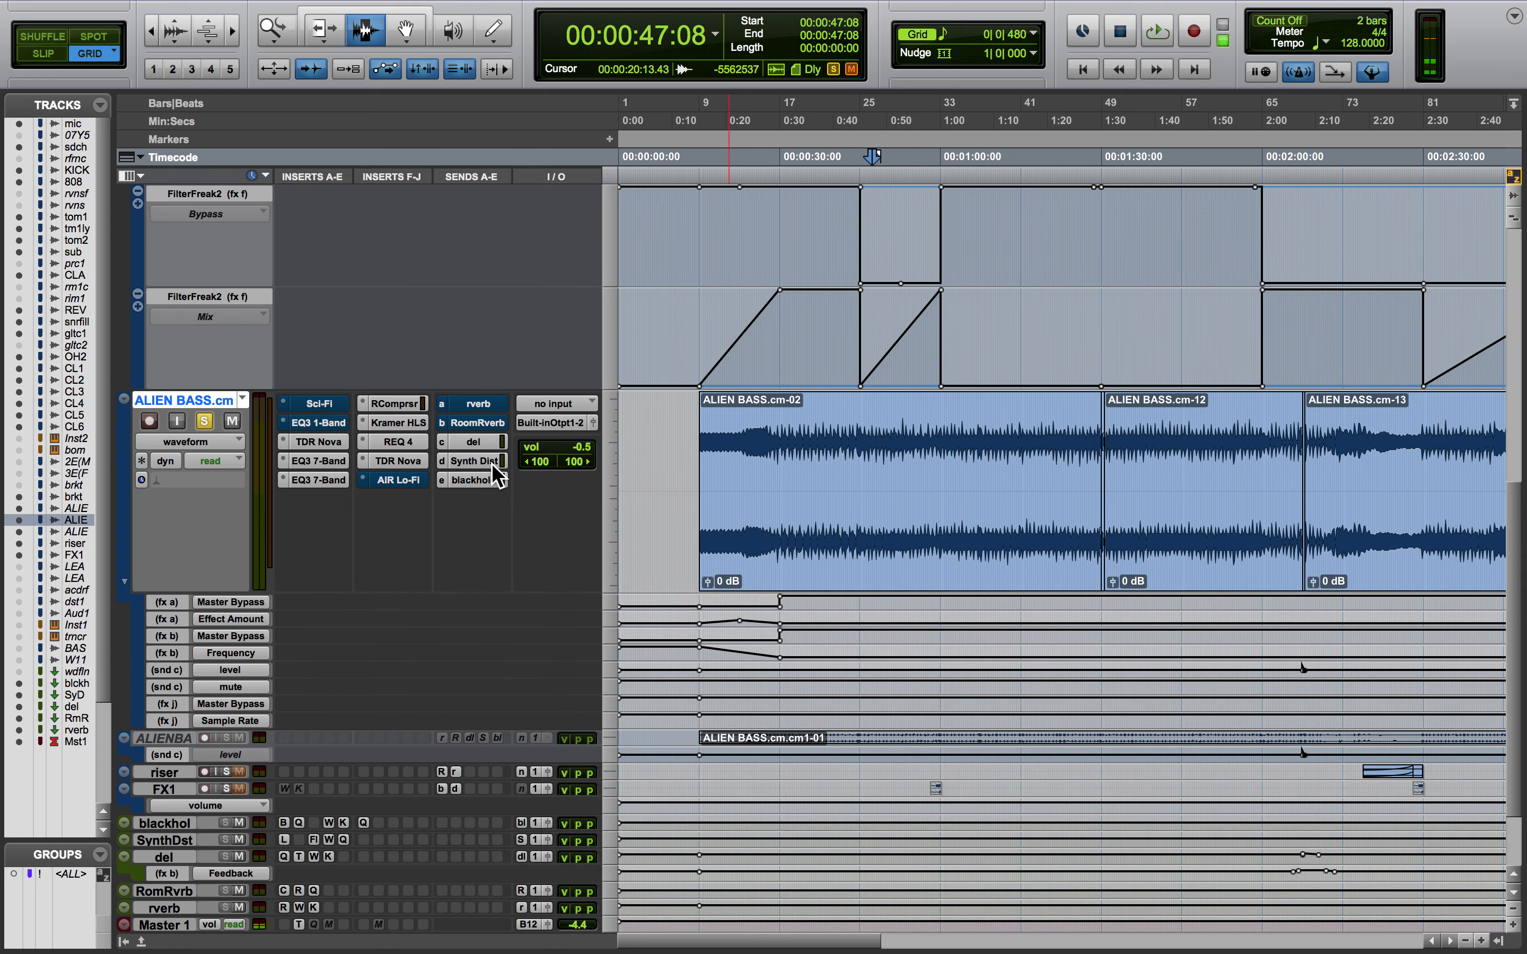
Review the Lo-Fi, AIR Flanger and Wider plug-ins on the Synth Dist aux track, and close the plug-in window
{"action": "scroll", "coordinate": [495, 568], "scroll_direction": "down", "scroll_amount": 3}
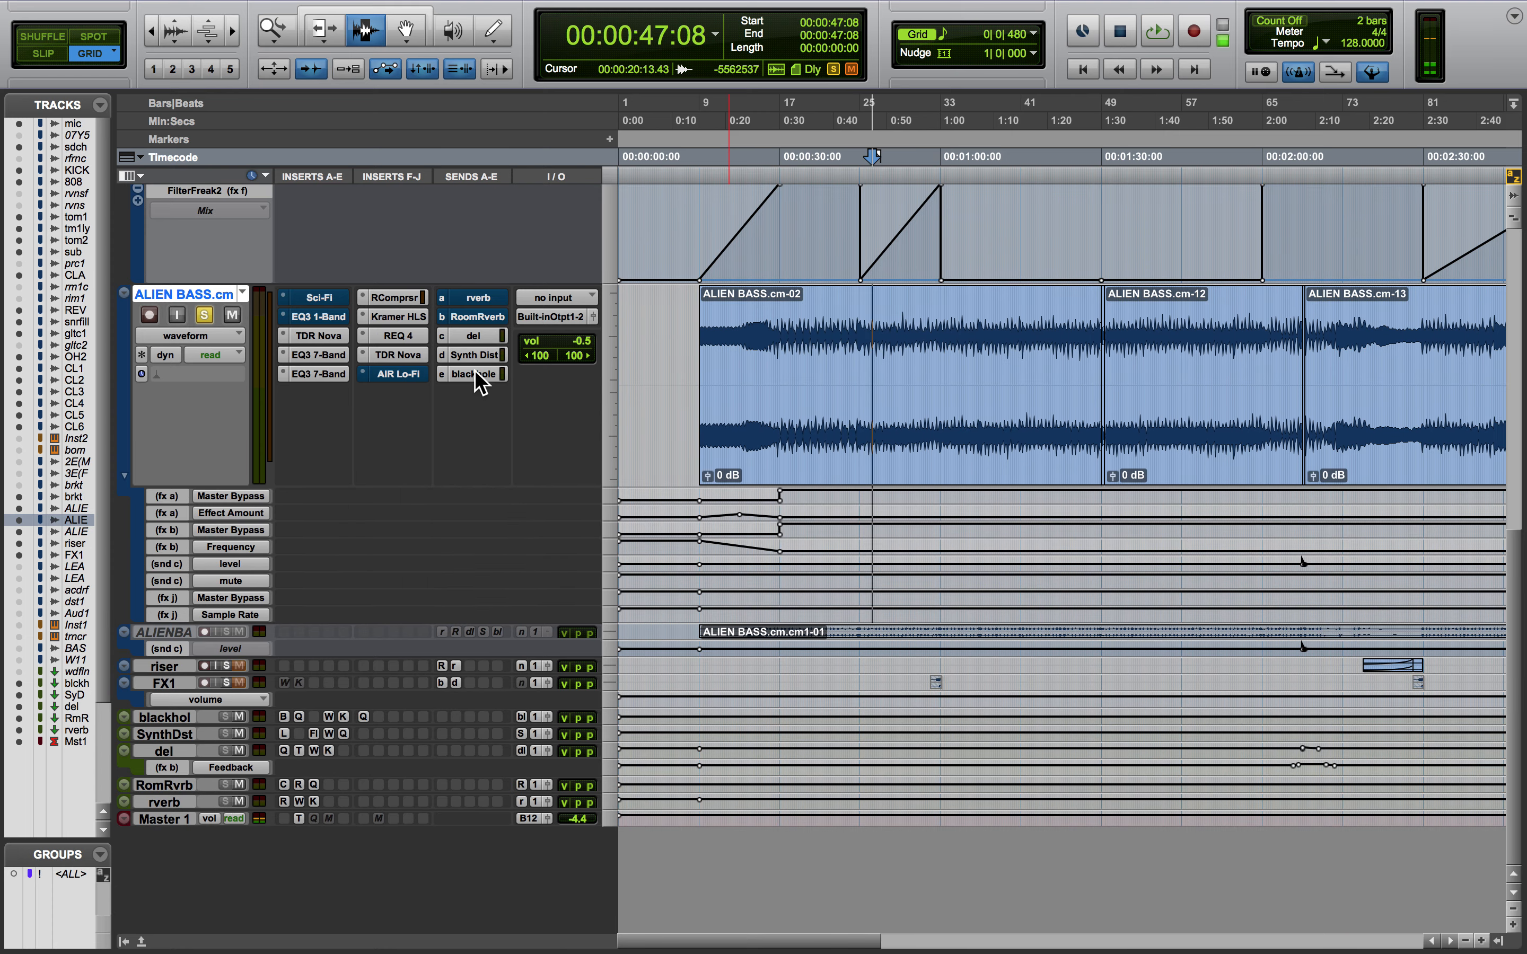
{"action": "left_click", "coordinate": [285, 733]}
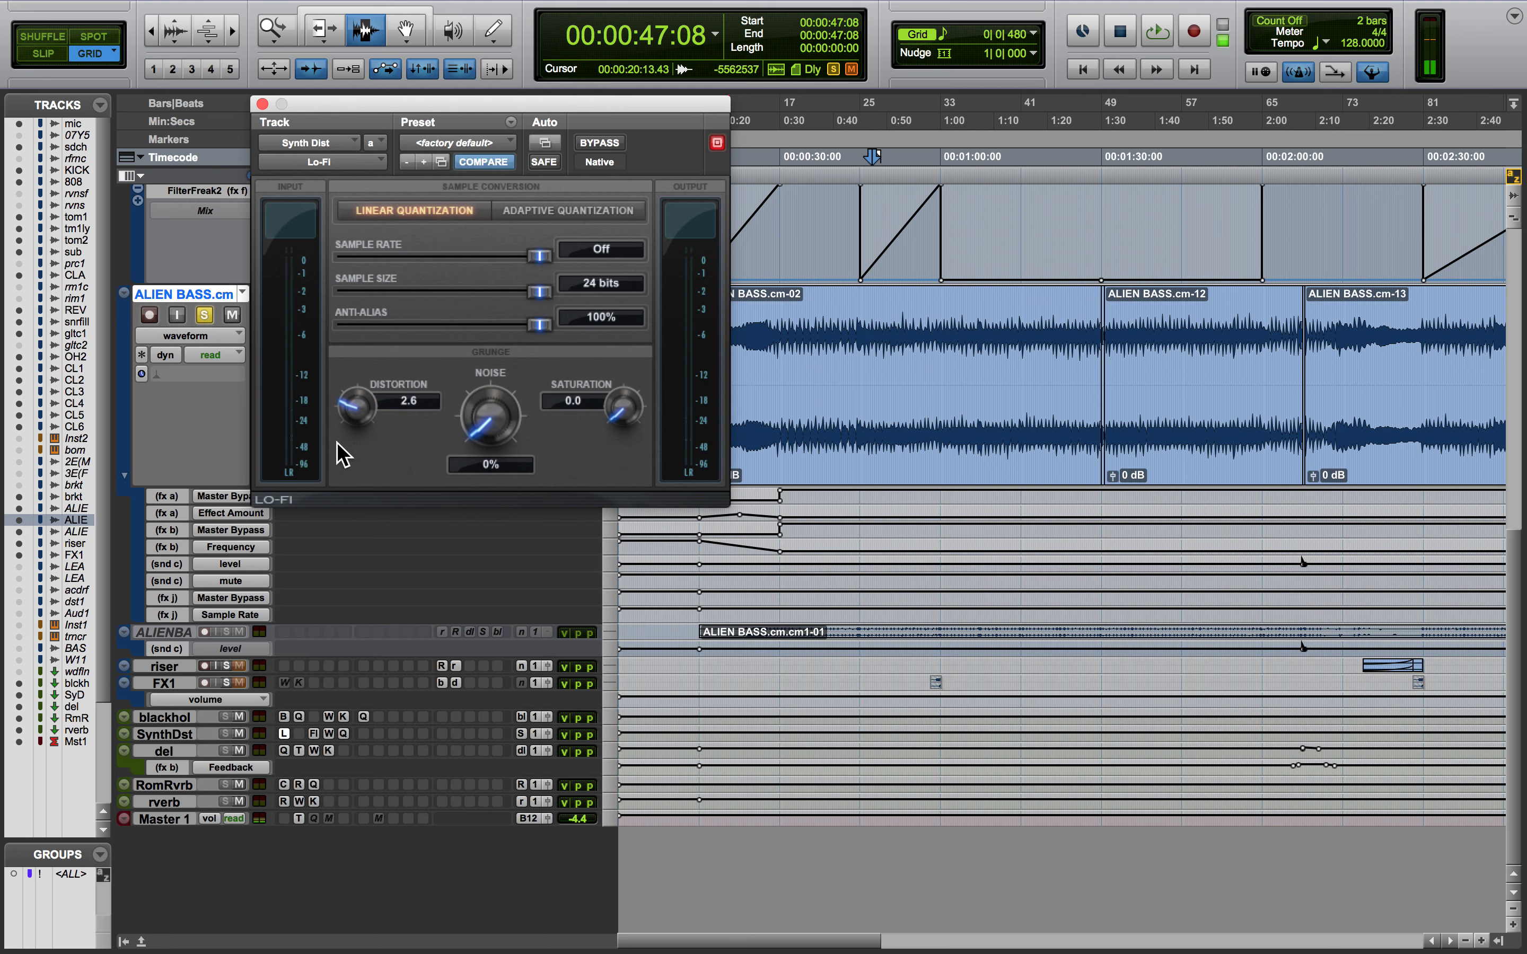
{"action": "left_click", "coordinate": [313, 733]}
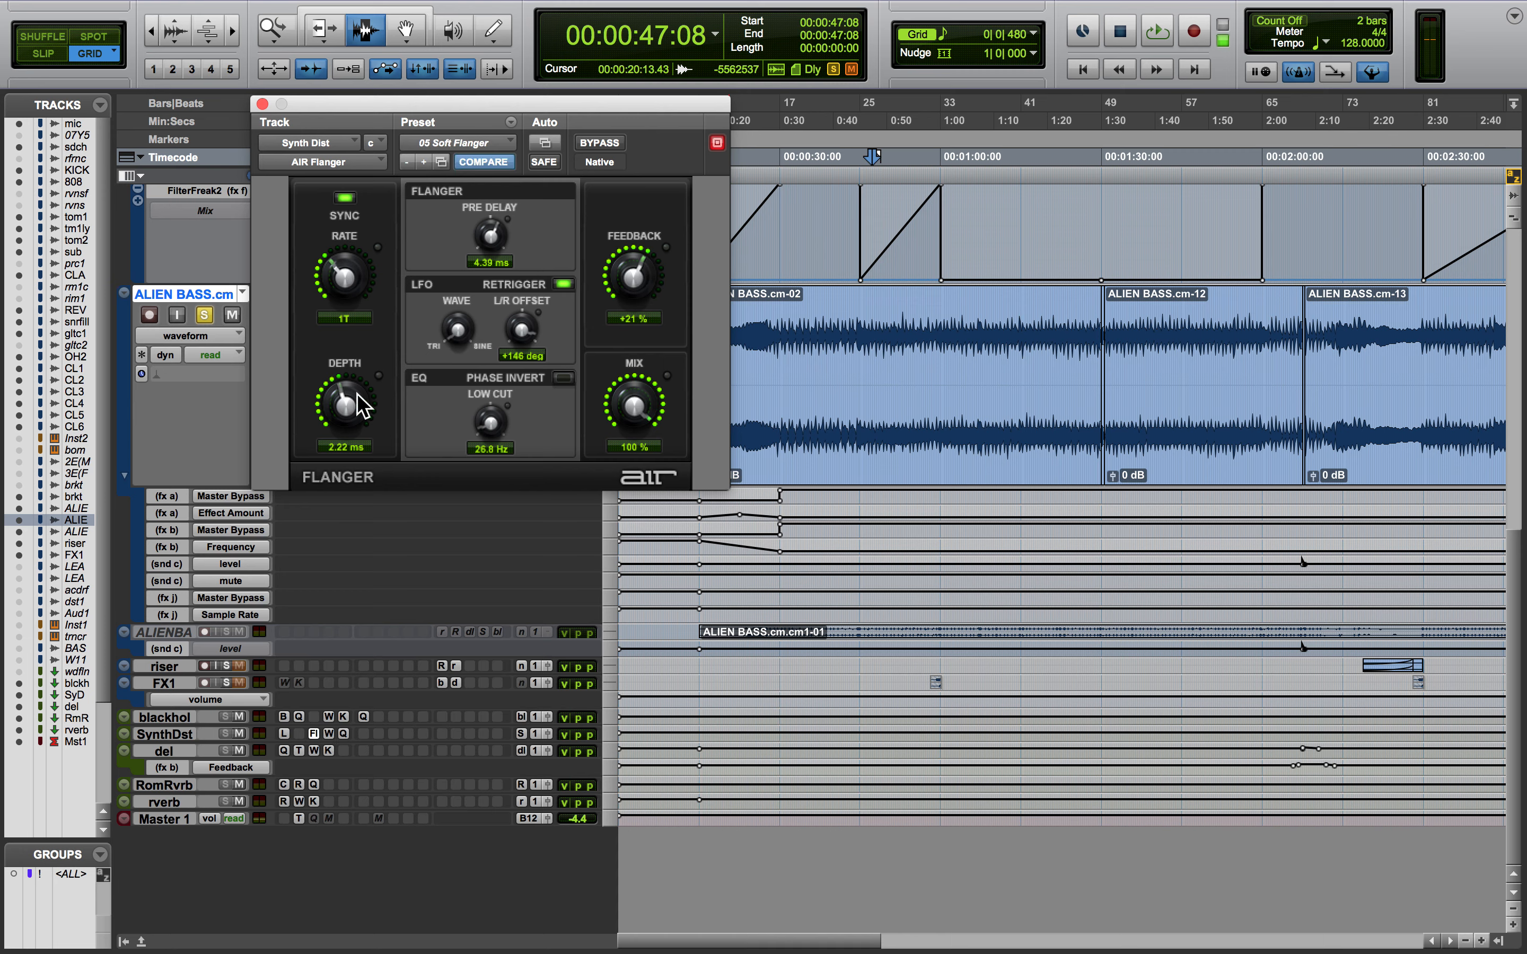
{"action": "left_click", "coordinate": [328, 734]}
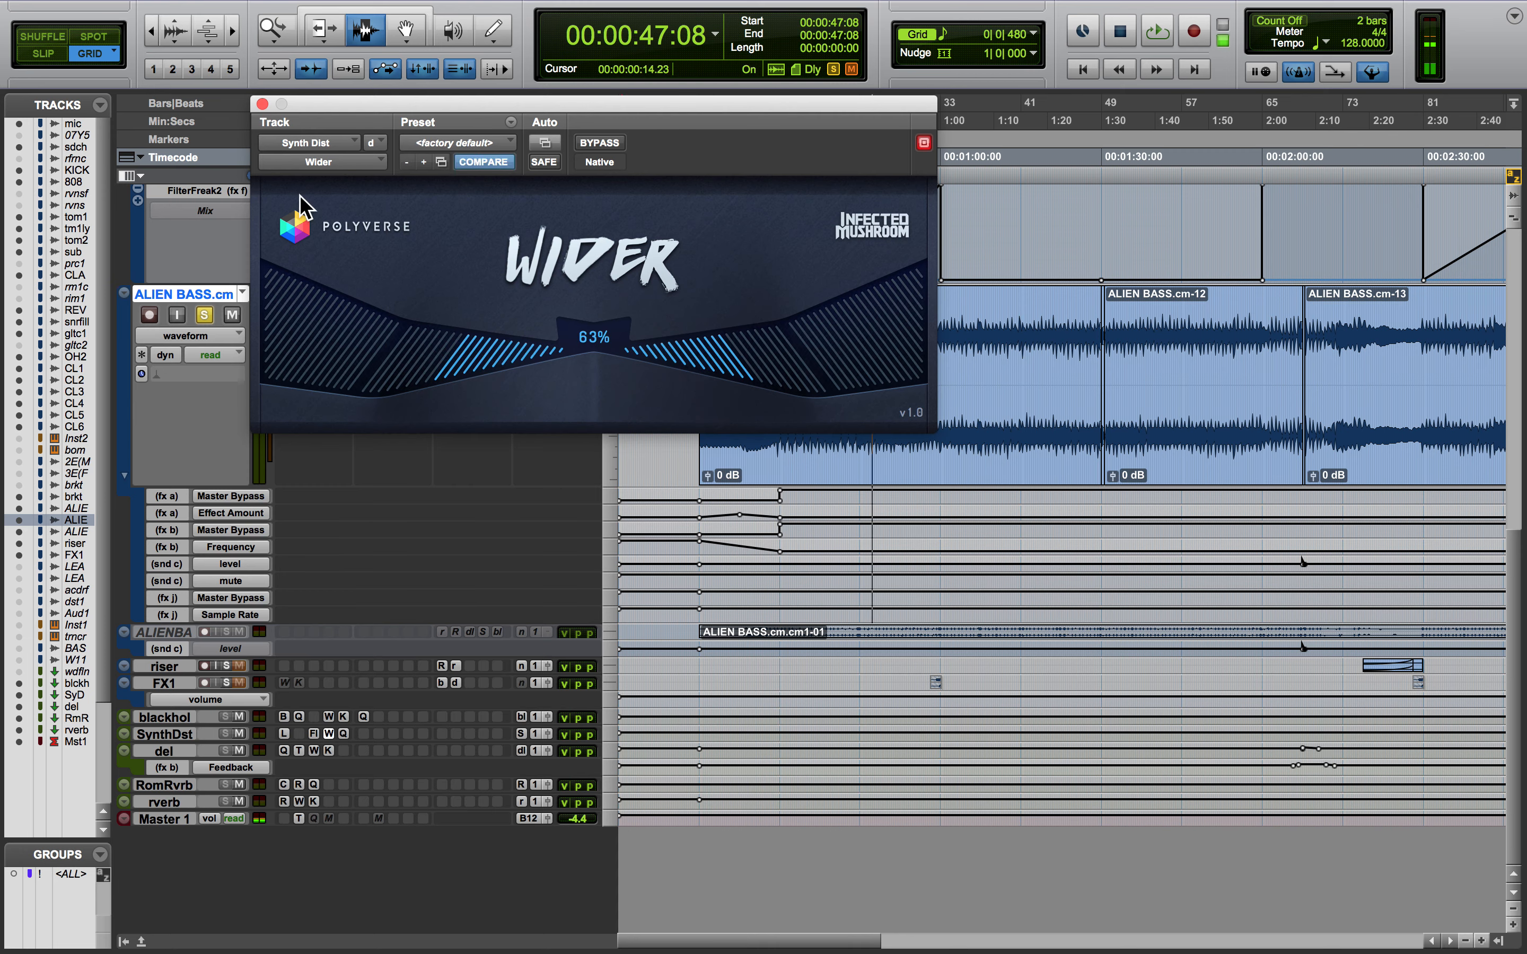
{"action": "left_click", "coordinate": [262, 103]}
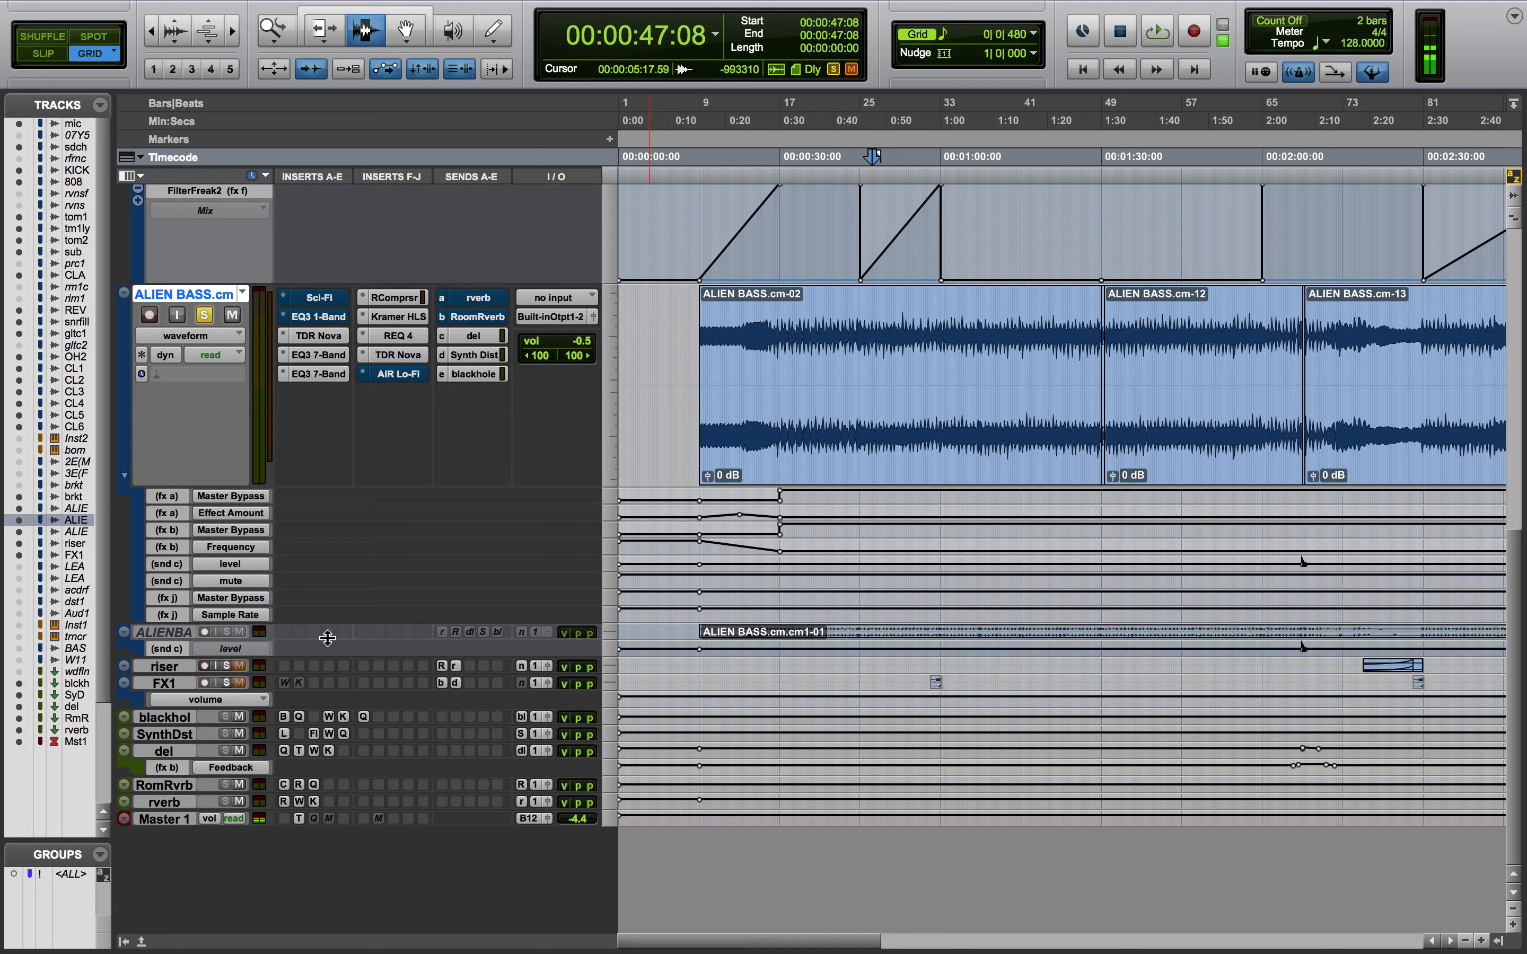
Review the EQ3 1-Band, Tape Echo, Wider and Kramer HLS plug-ins on the del aux track, and close the window
{"action": "left_click", "coordinate": [284, 750]}
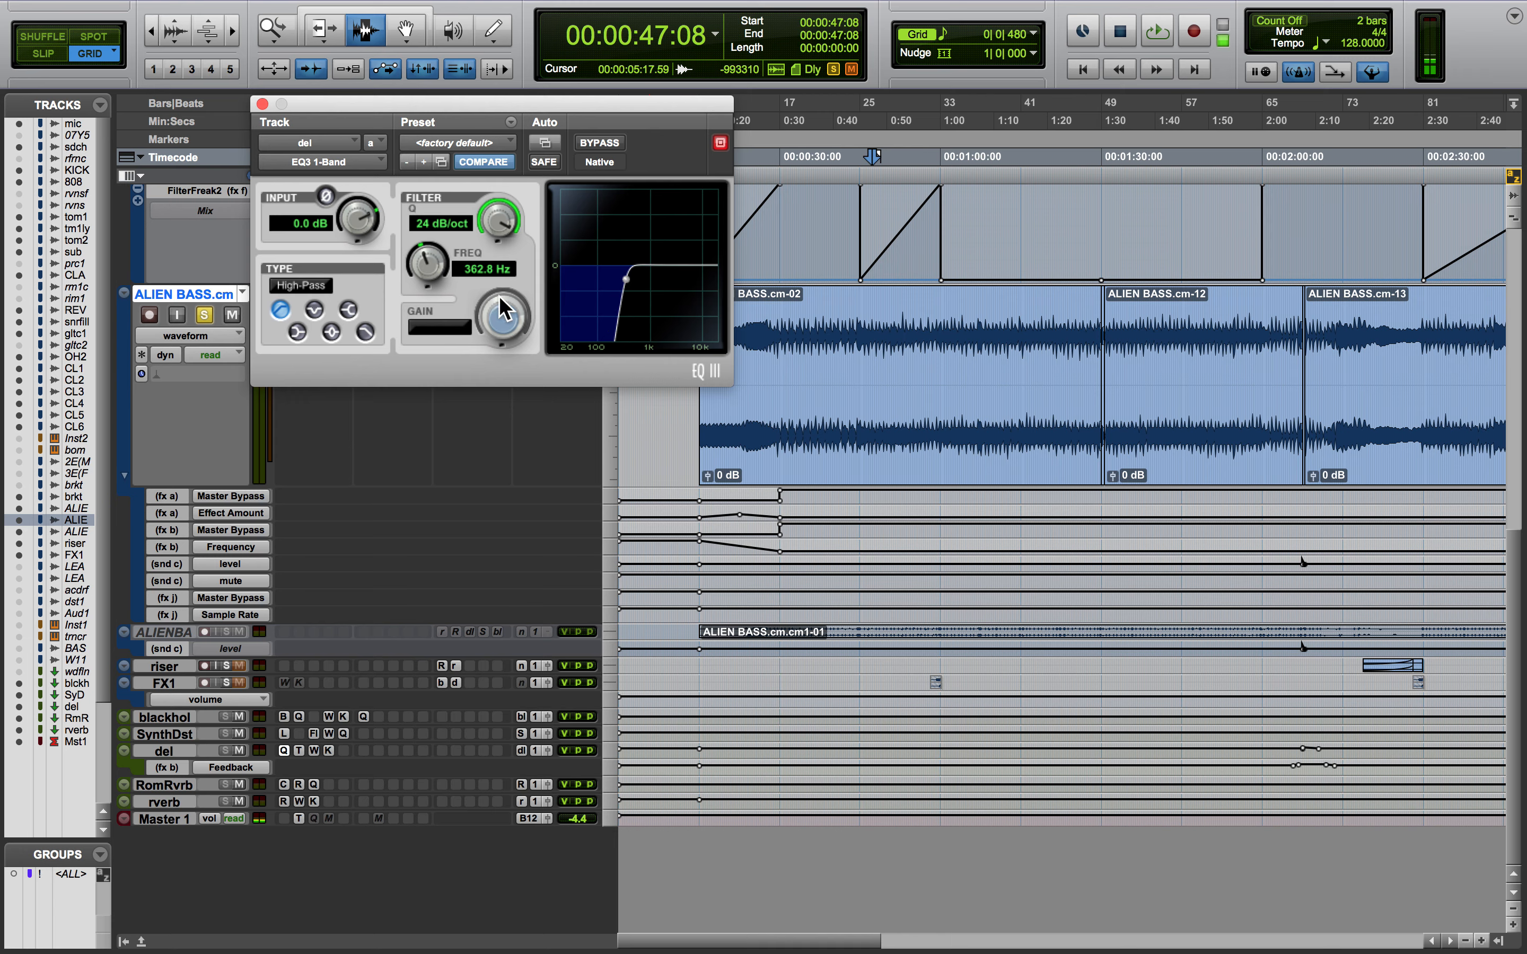
{"action": "left_click", "coordinate": [299, 751]}
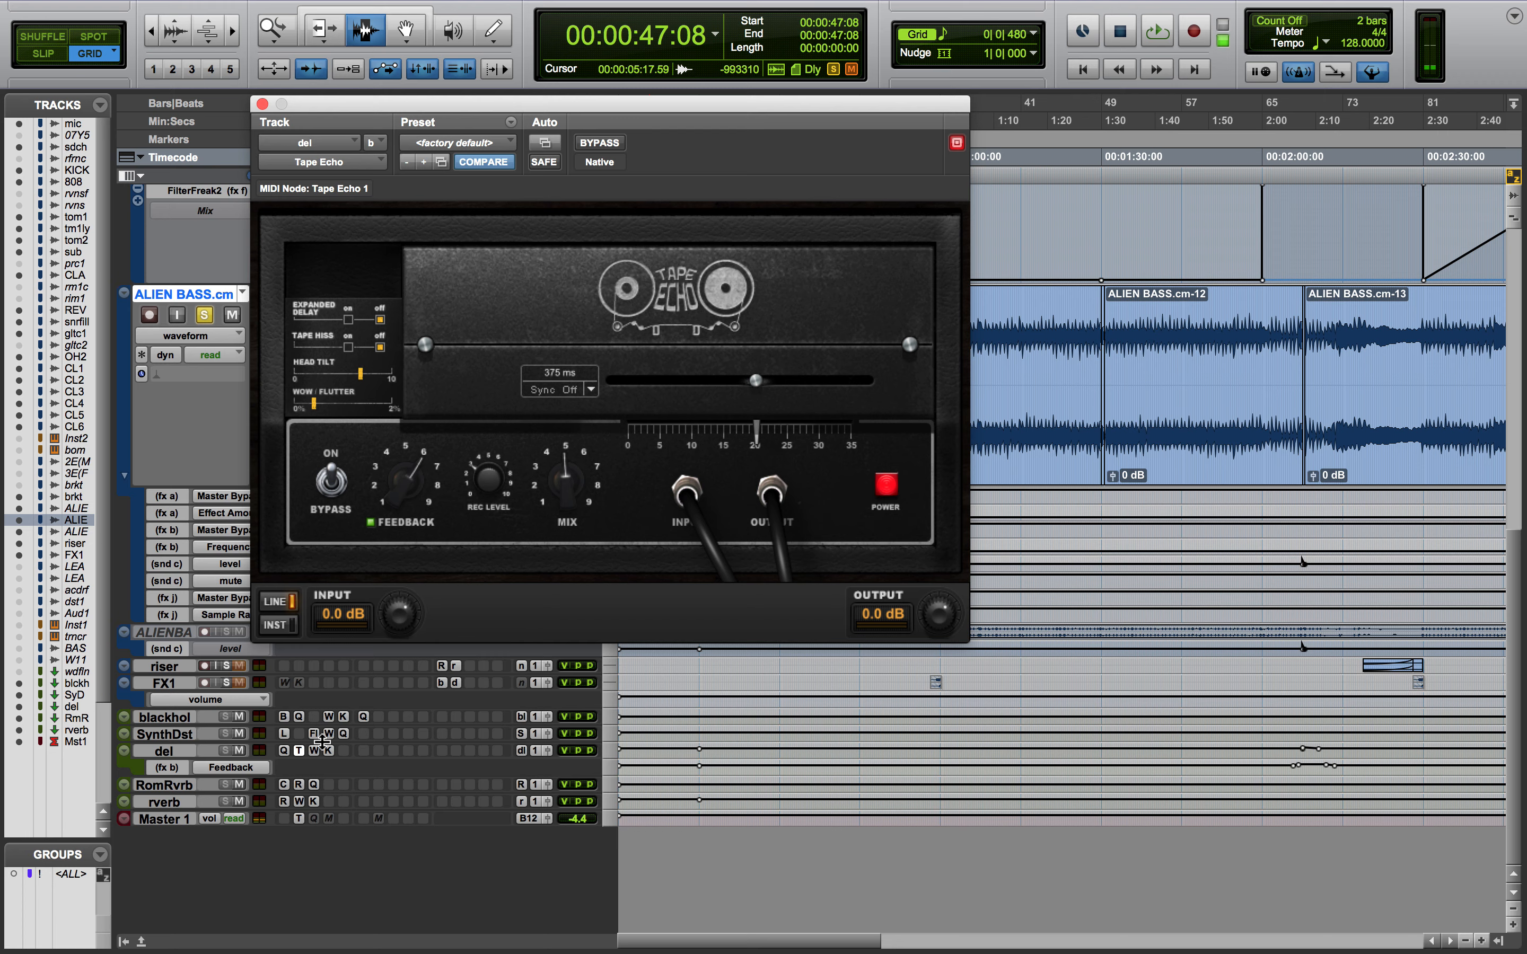
{"action": "left_click", "coordinate": [315, 753]}
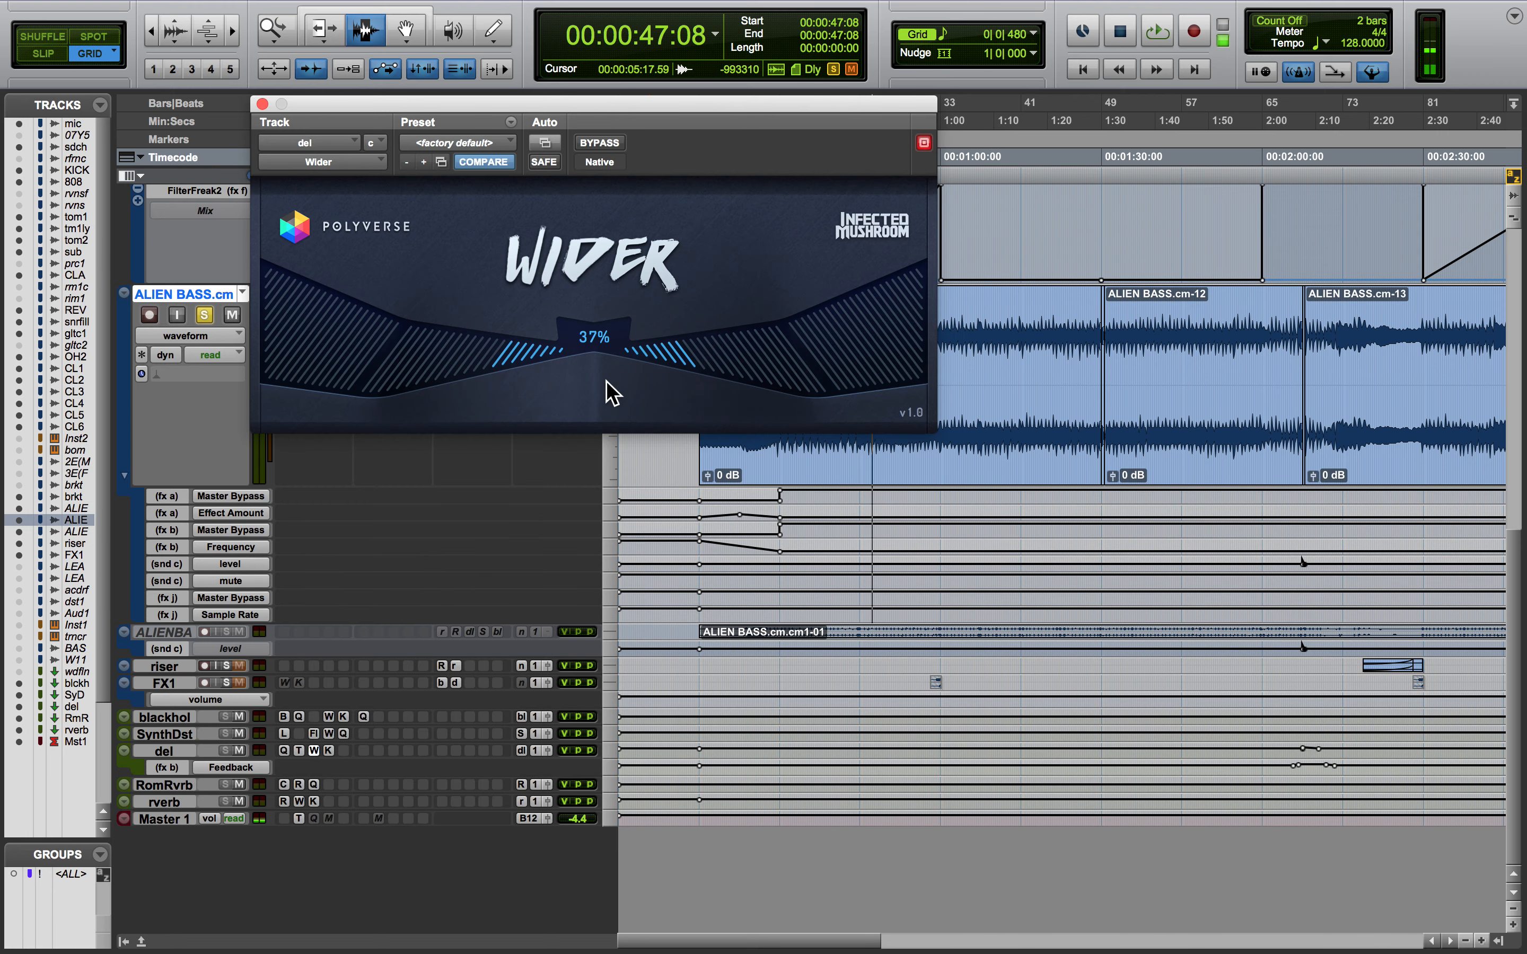
{"action": "left_click", "coordinate": [328, 751]}
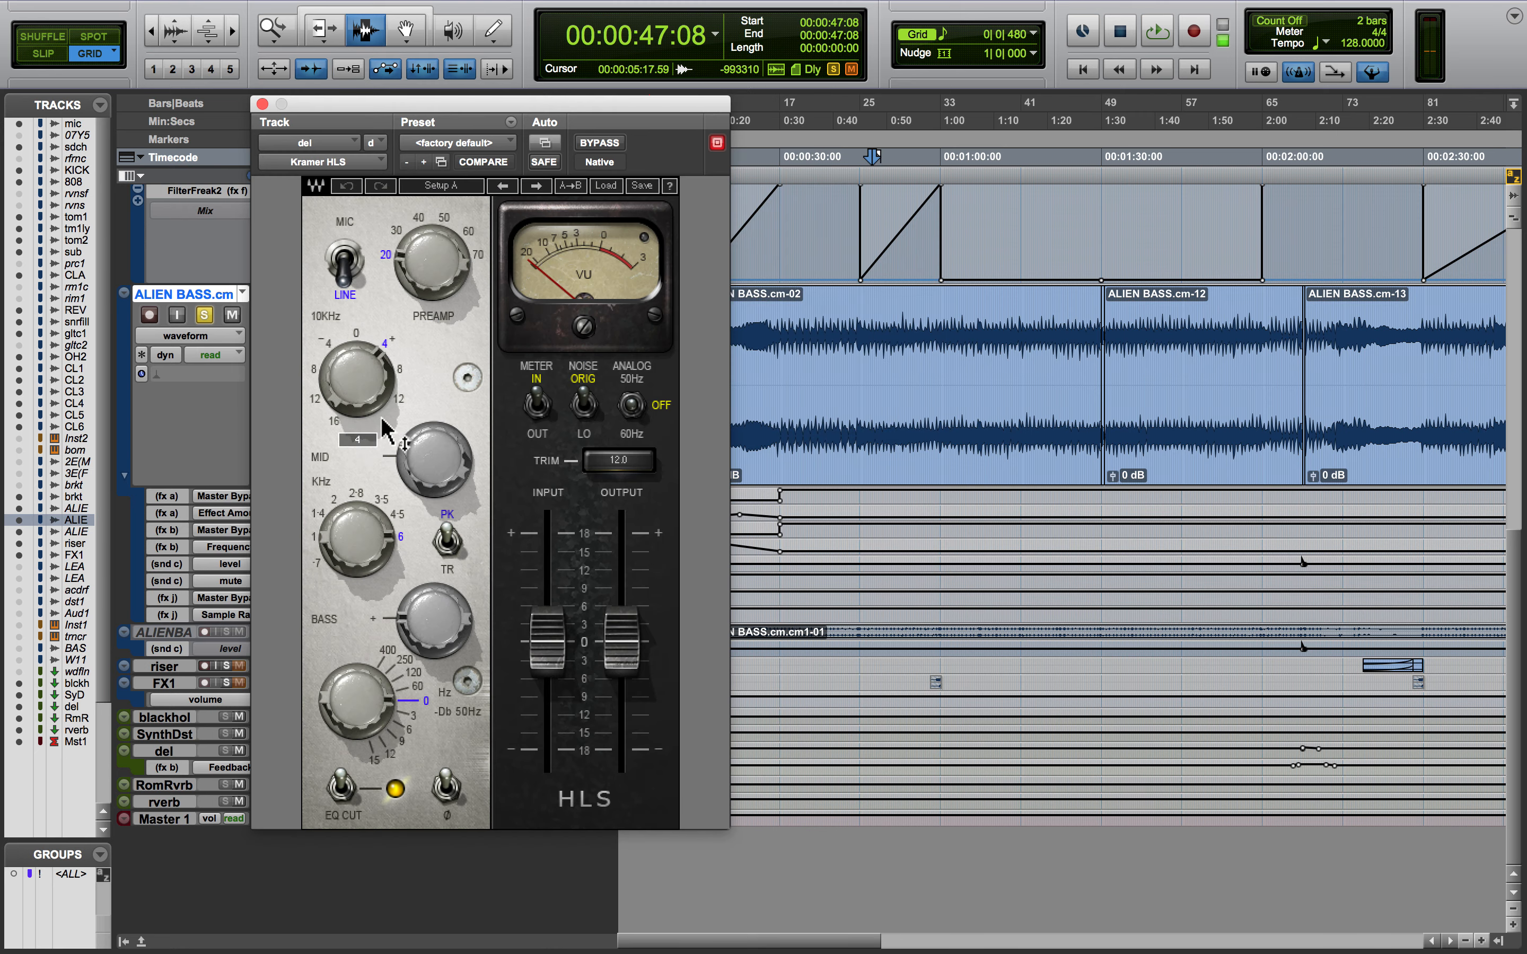
{"action": "left_click", "coordinate": [262, 104]}
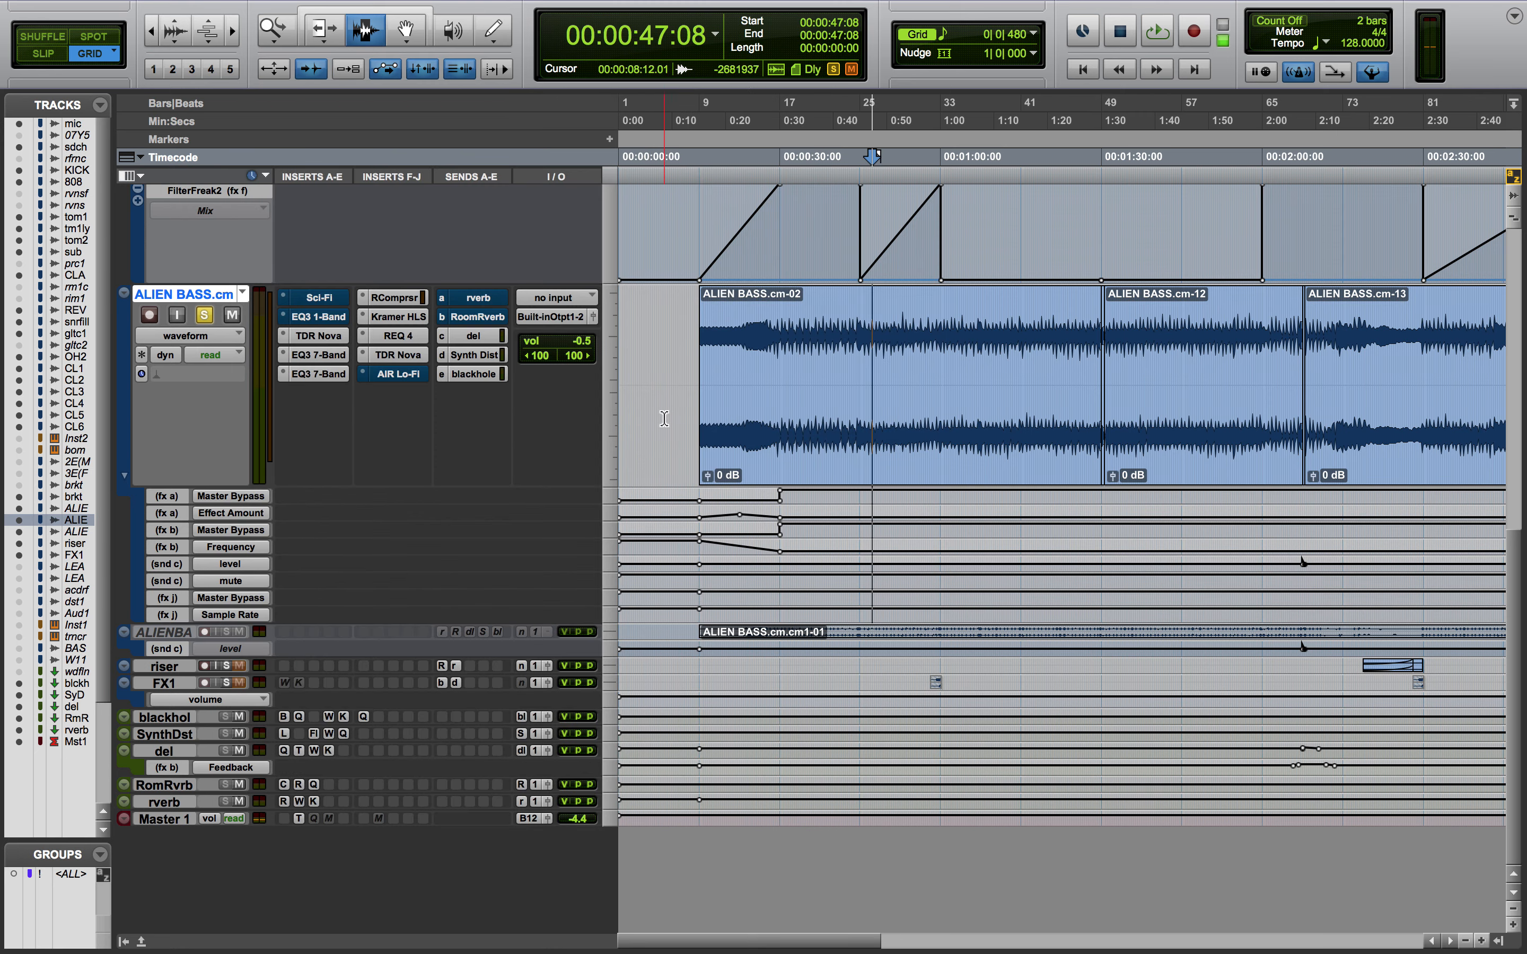
Enlarge the ALIEN BASS.cm automation lanes around its opening section and place the edit cursor at 00:00:15:11
{"action": "left_click", "coordinate": [763, 519]}
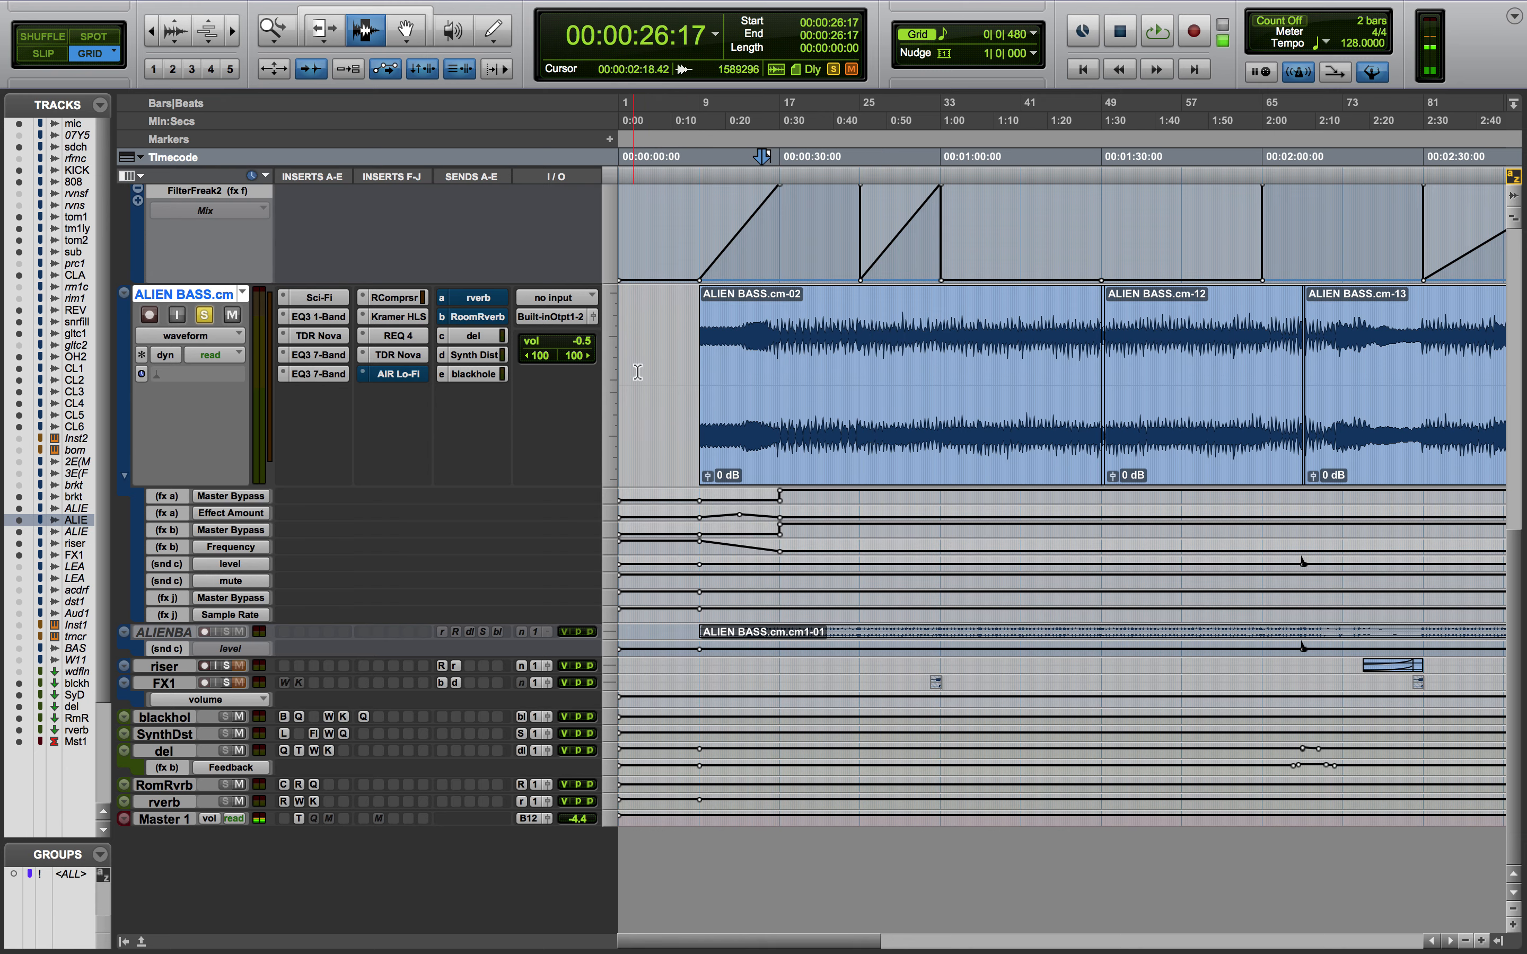
{"action": "key", "text": "super+bracketright"}
{"action": "key", "text": "super+bracketright"}
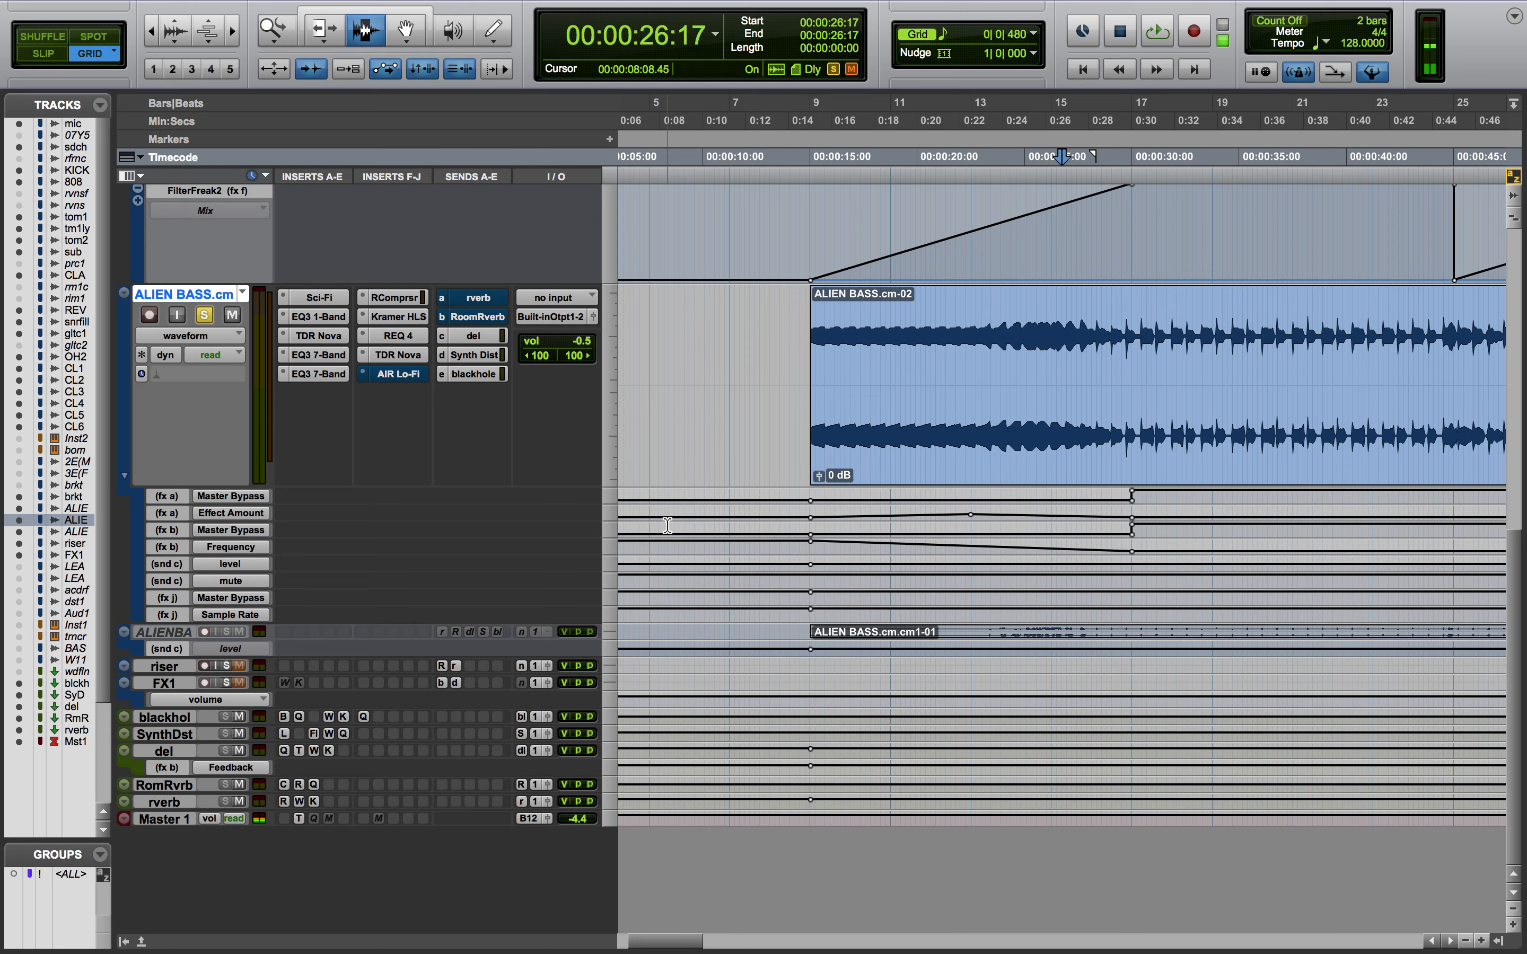
{"action": "left_click", "coordinate": [611, 501]}
{"action": "left_click", "coordinate": [631, 592]}
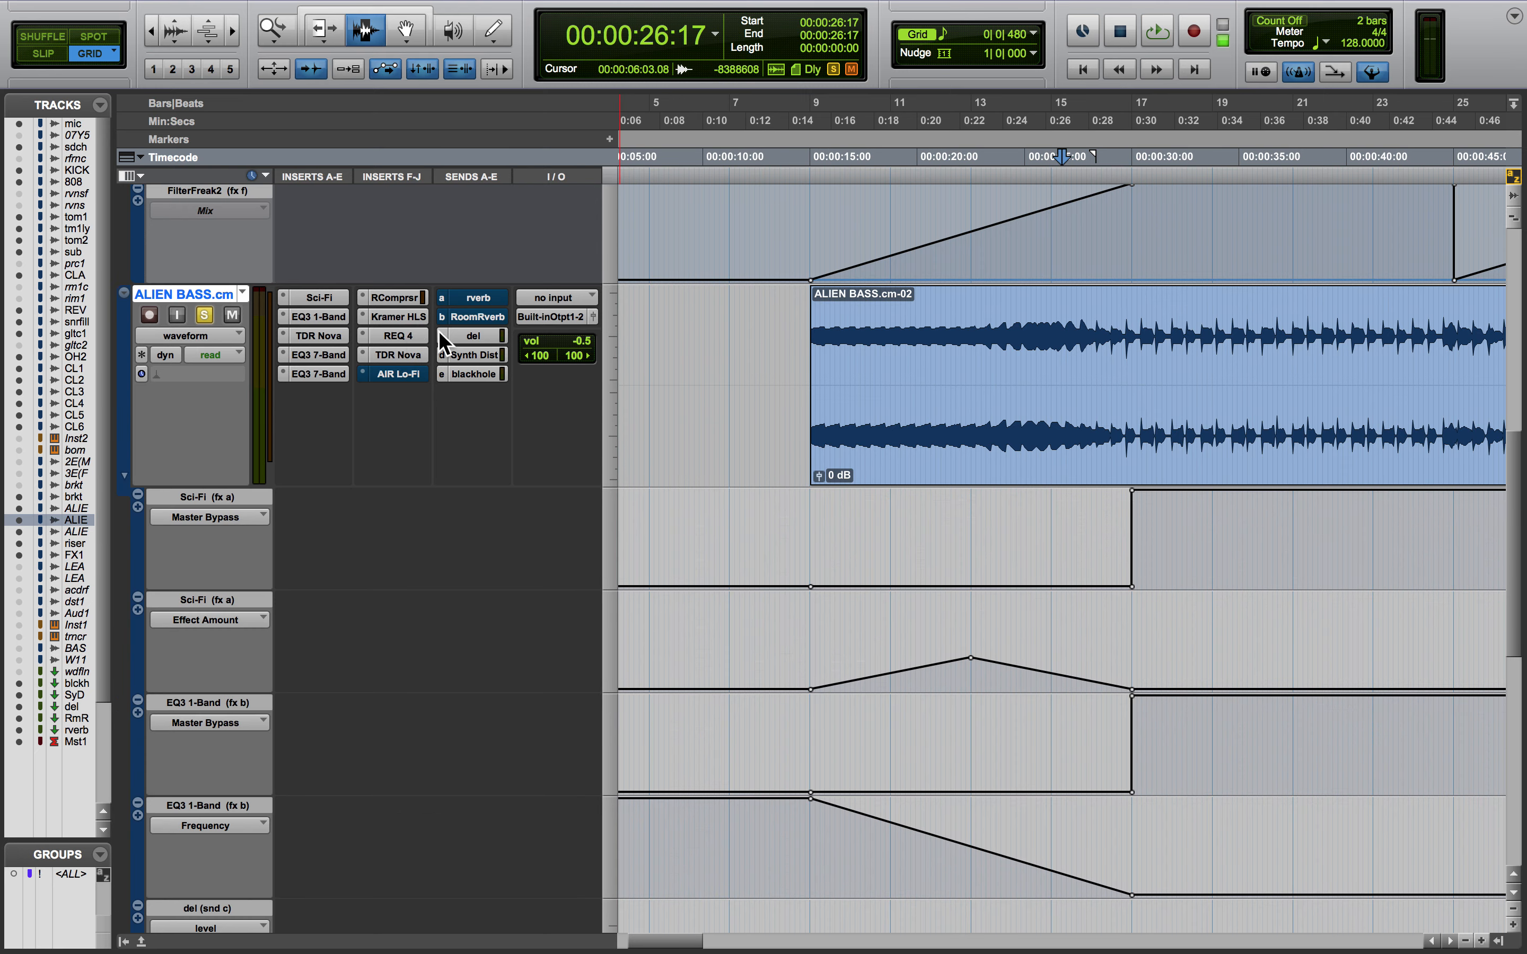
{"action": "left_click", "coordinate": [818, 638]}
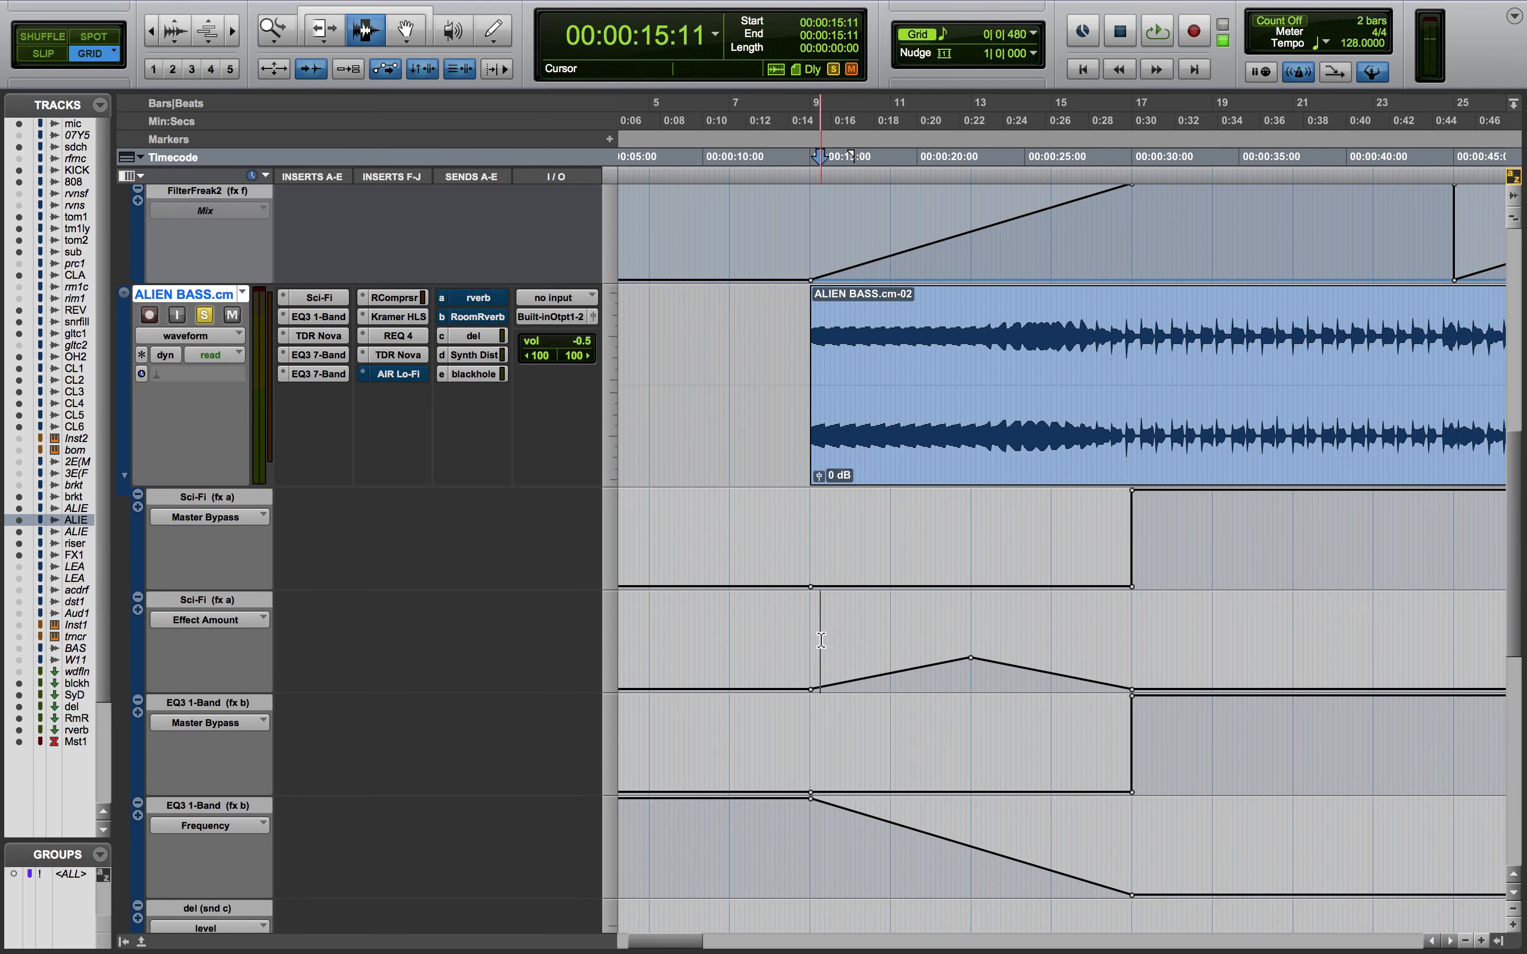
Open the Sci-Fi plug-in on ALIEN BASS.cm, audition its automation from 00:00:14:12, stop playback and close the window
{"action": "left_click", "coordinate": [317, 299]}
{"action": "left_click", "coordinate": [803, 704]}
{"action": "key", "text": "space"}
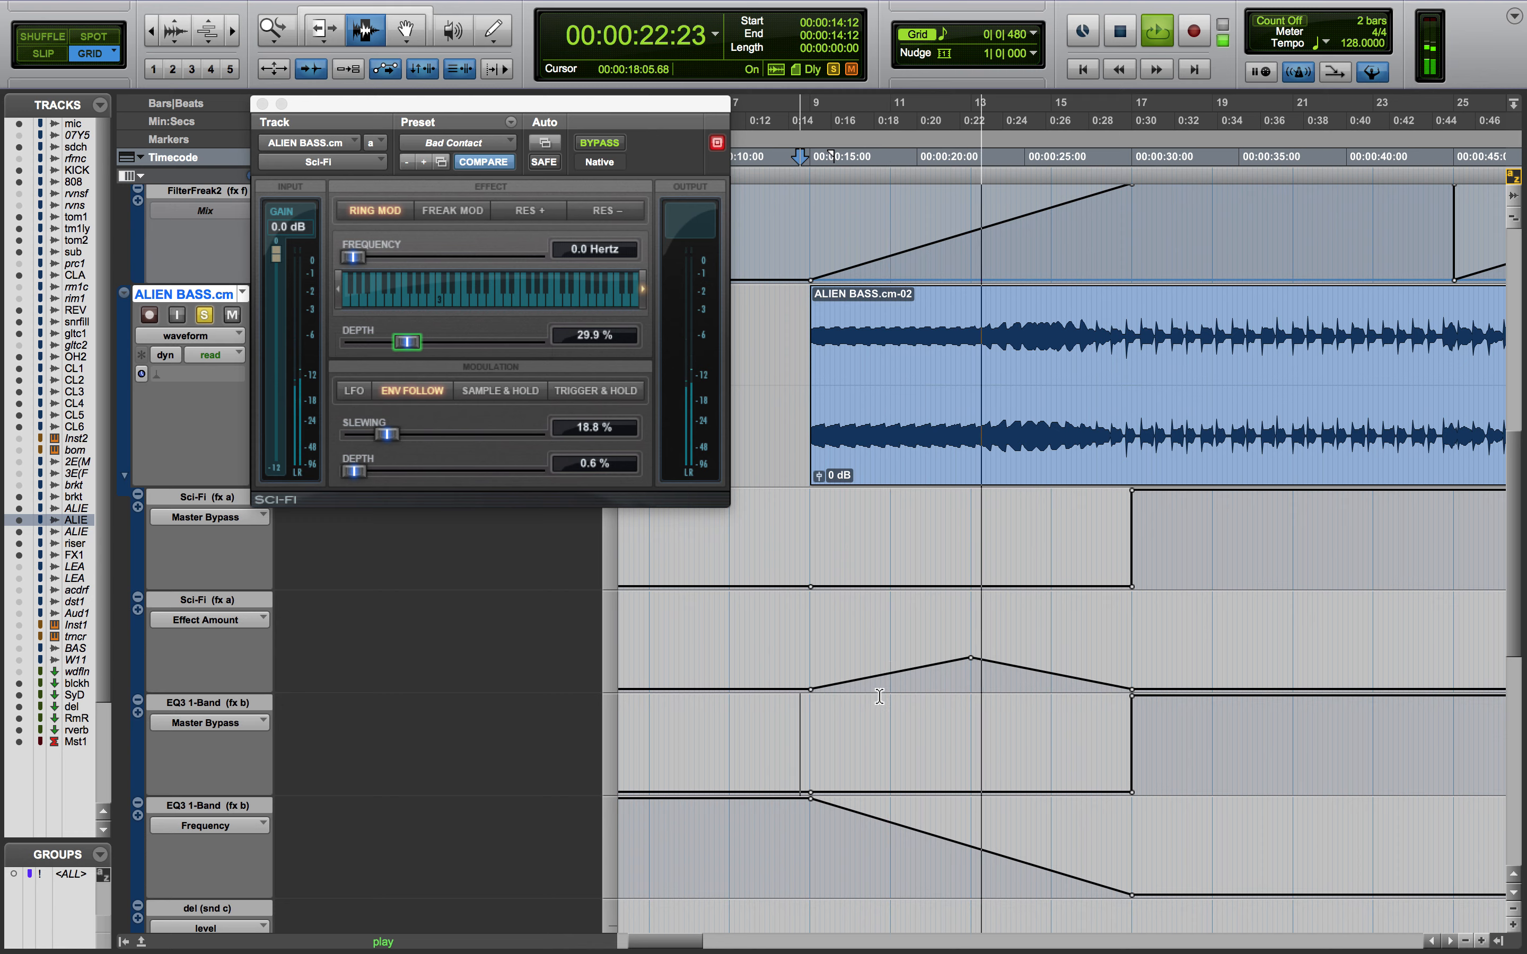
{"action": "key", "text": "space"}
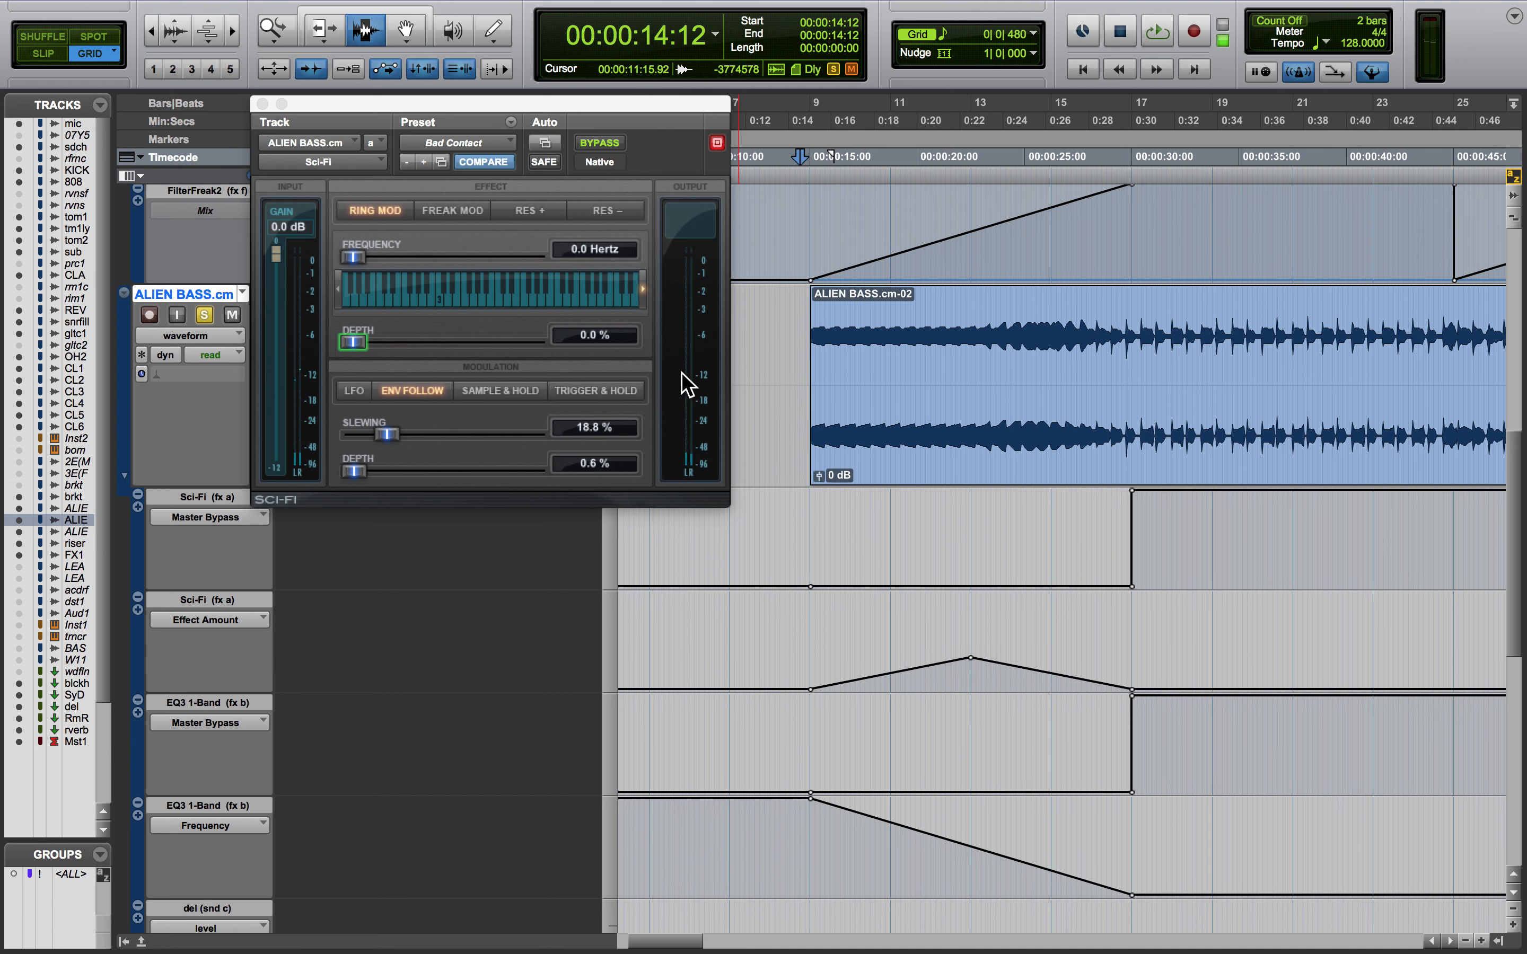
{"action": "left_click", "coordinate": [262, 103]}
Place the edit cursor at 00:00:31:04, past the Sci-Fi bypass point, and briefly view the first EQ3 7-Band
{"action": "scroll", "coordinate": [785, 532], "scroll_direction": "right", "scroll_amount": 5}
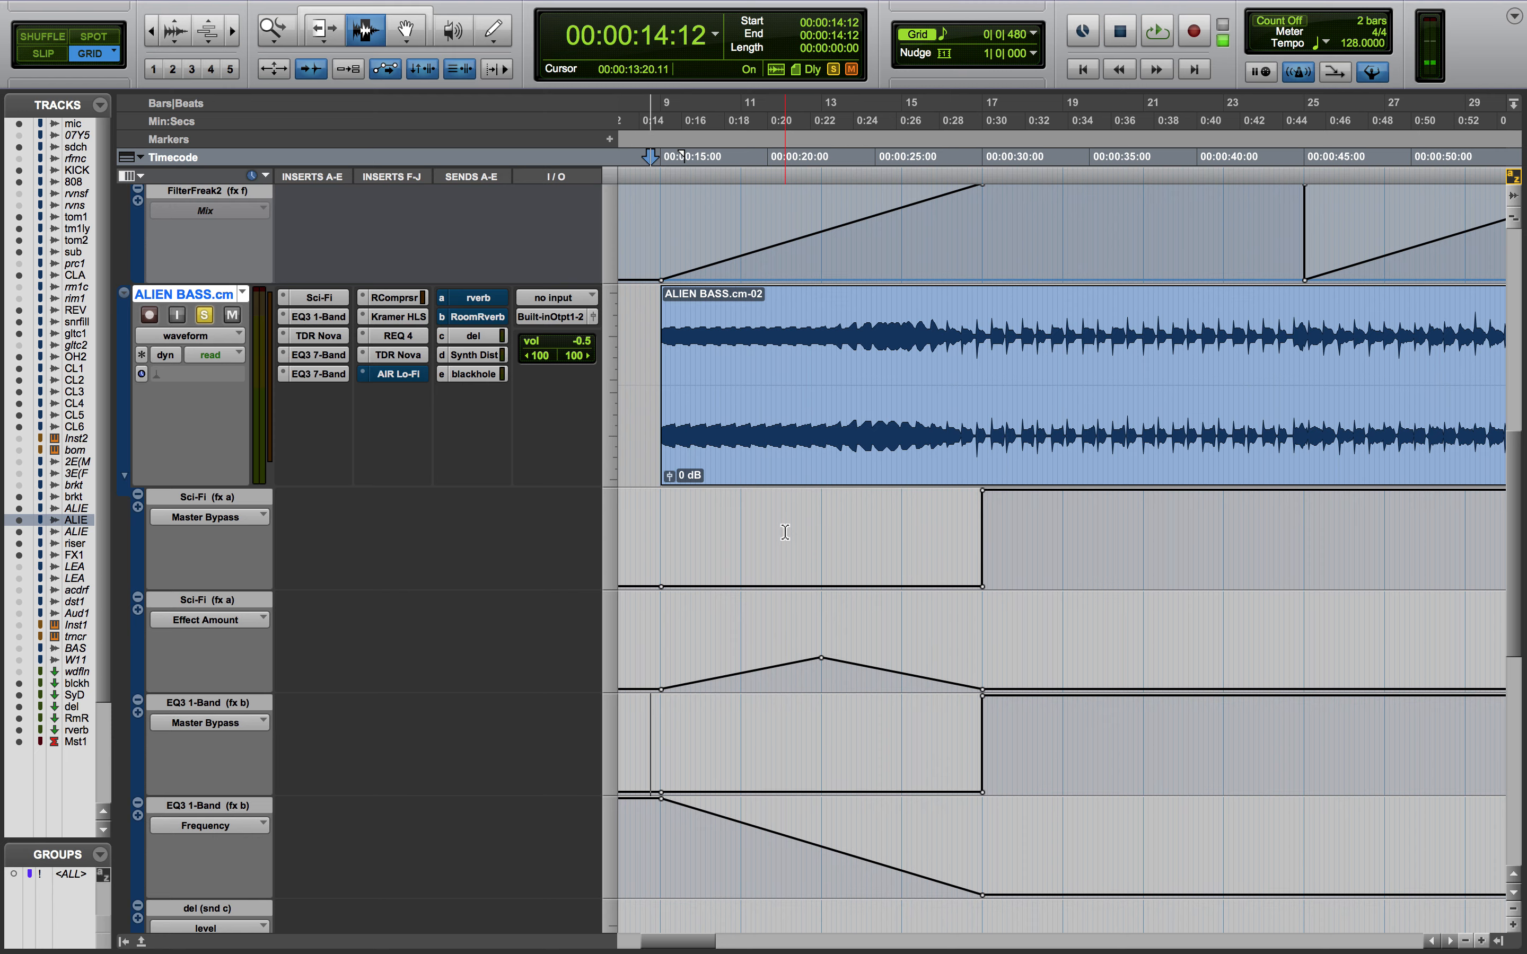
{"action": "left_click", "coordinate": [820, 571]}
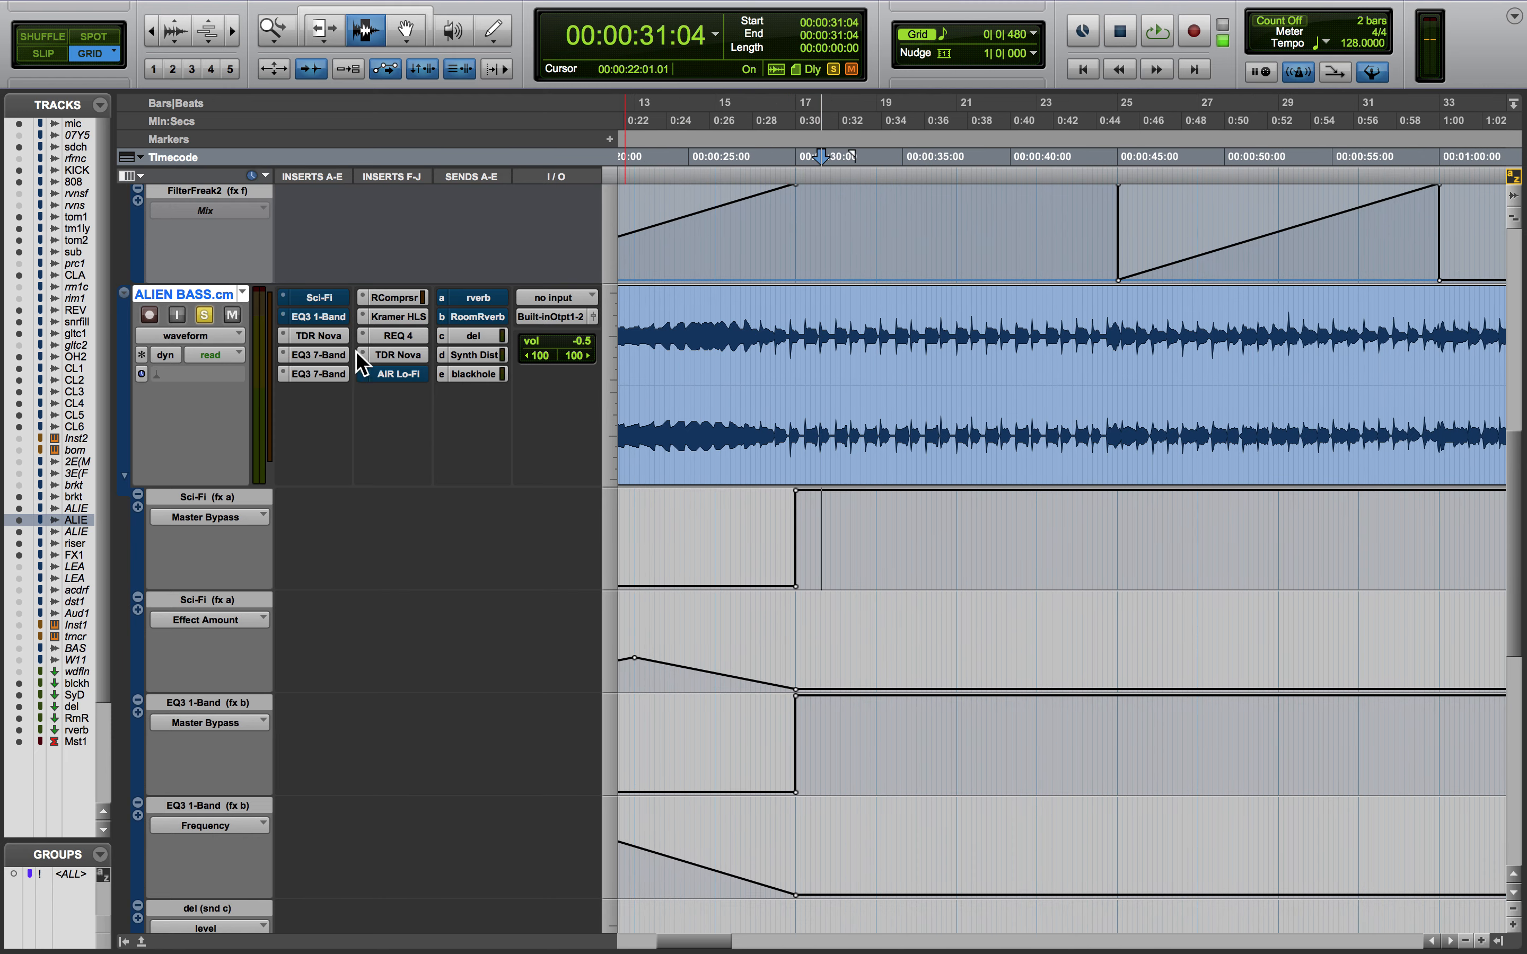
{"action": "left_click", "coordinate": [340, 351]}
{"action": "left_click", "coordinate": [262, 102]}
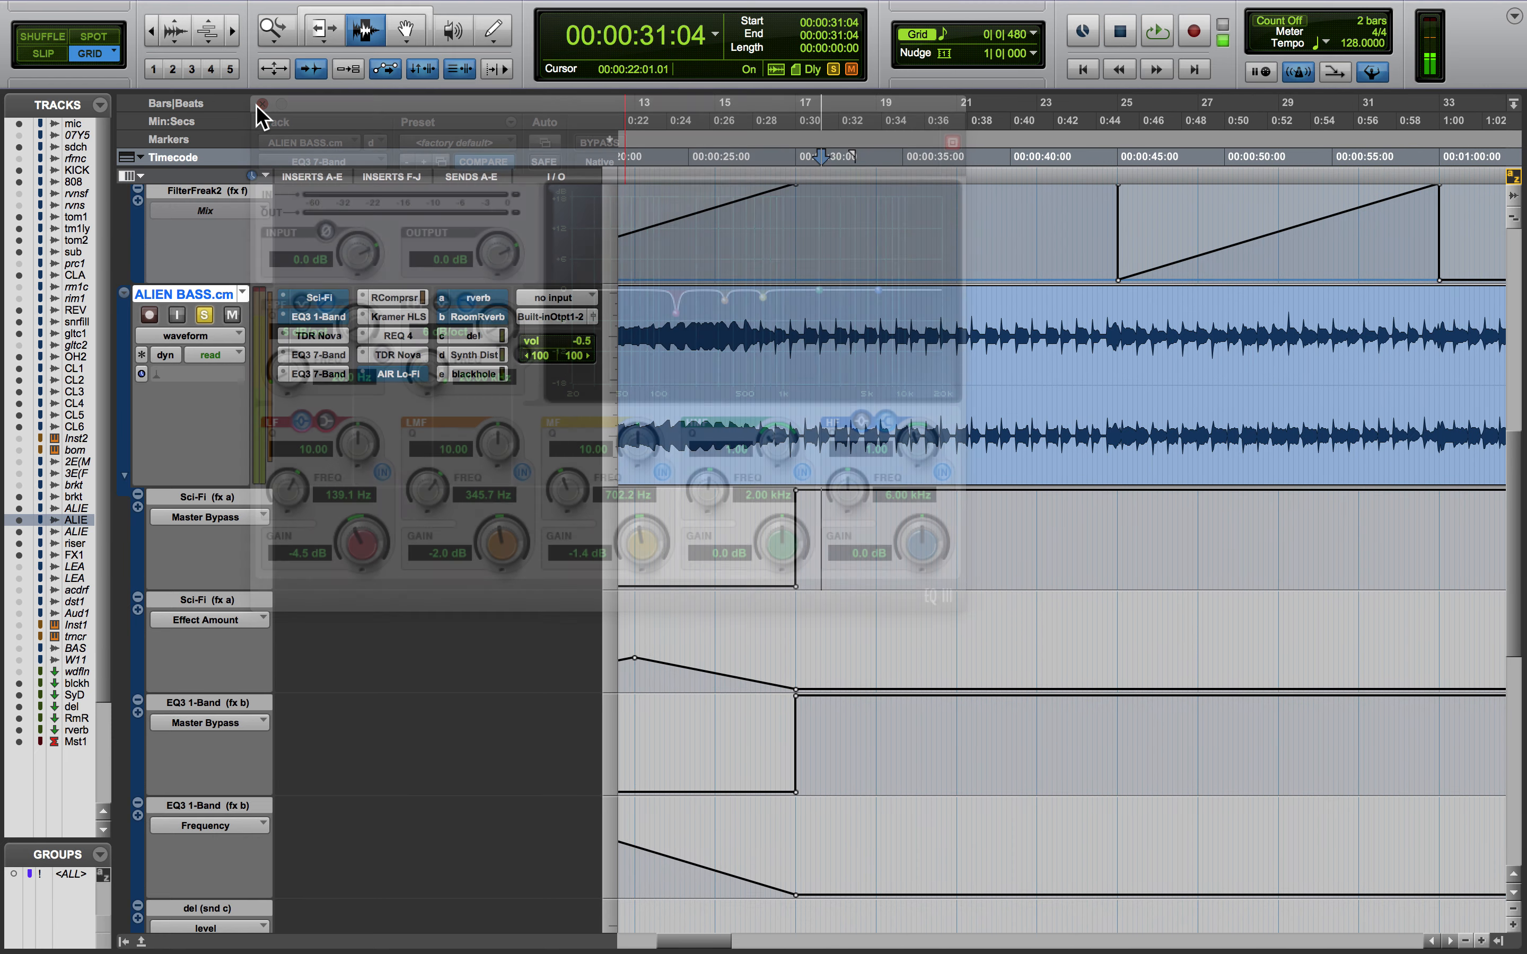
Examine how the EQ3 1-Band filter follows its Frequency automation up to 00:00:28:08, and close the plug-in window
{"action": "left_click", "coordinate": [329, 316]}
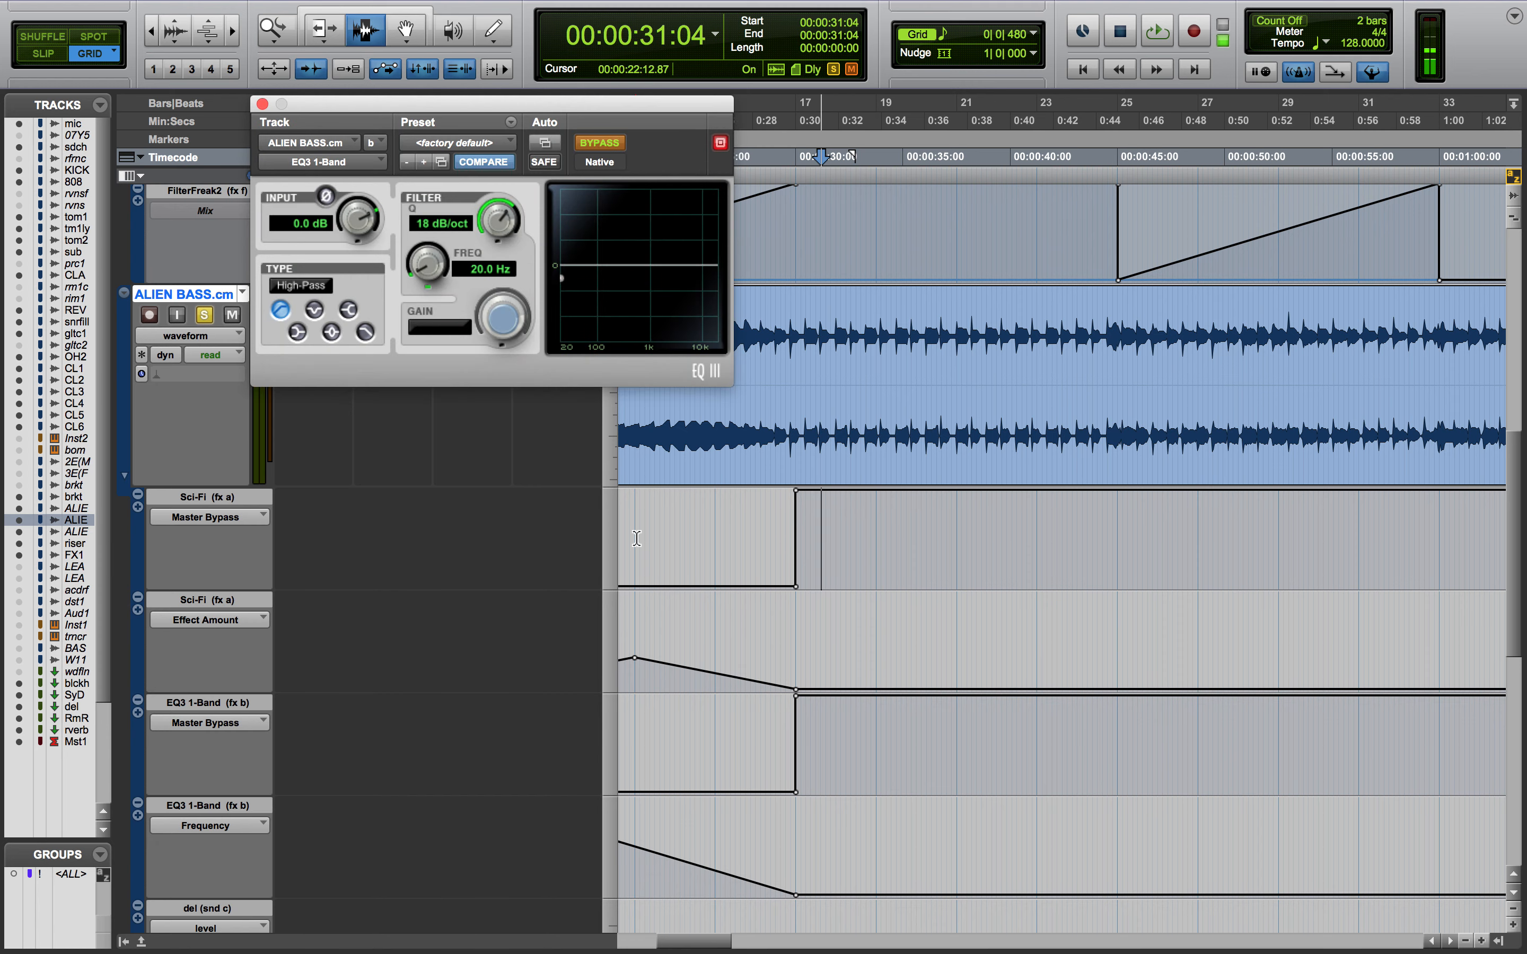
{"action": "scroll", "coordinate": [644, 535], "scroll_direction": "left", "scroll_amount": 3}
{"action": "scroll", "coordinate": [645, 536], "scroll_direction": "down", "scroll_amount": 3}
{"action": "left_click", "coordinate": [726, 568]}
{"action": "scroll", "coordinate": [698, 541], "scroll_direction": "left", "scroll_amount": 5}
{"action": "left_click_drag", "start_coordinate": [695, 751], "coordinate": [996, 749]}
{"action": "left_click", "coordinate": [995, 749]}
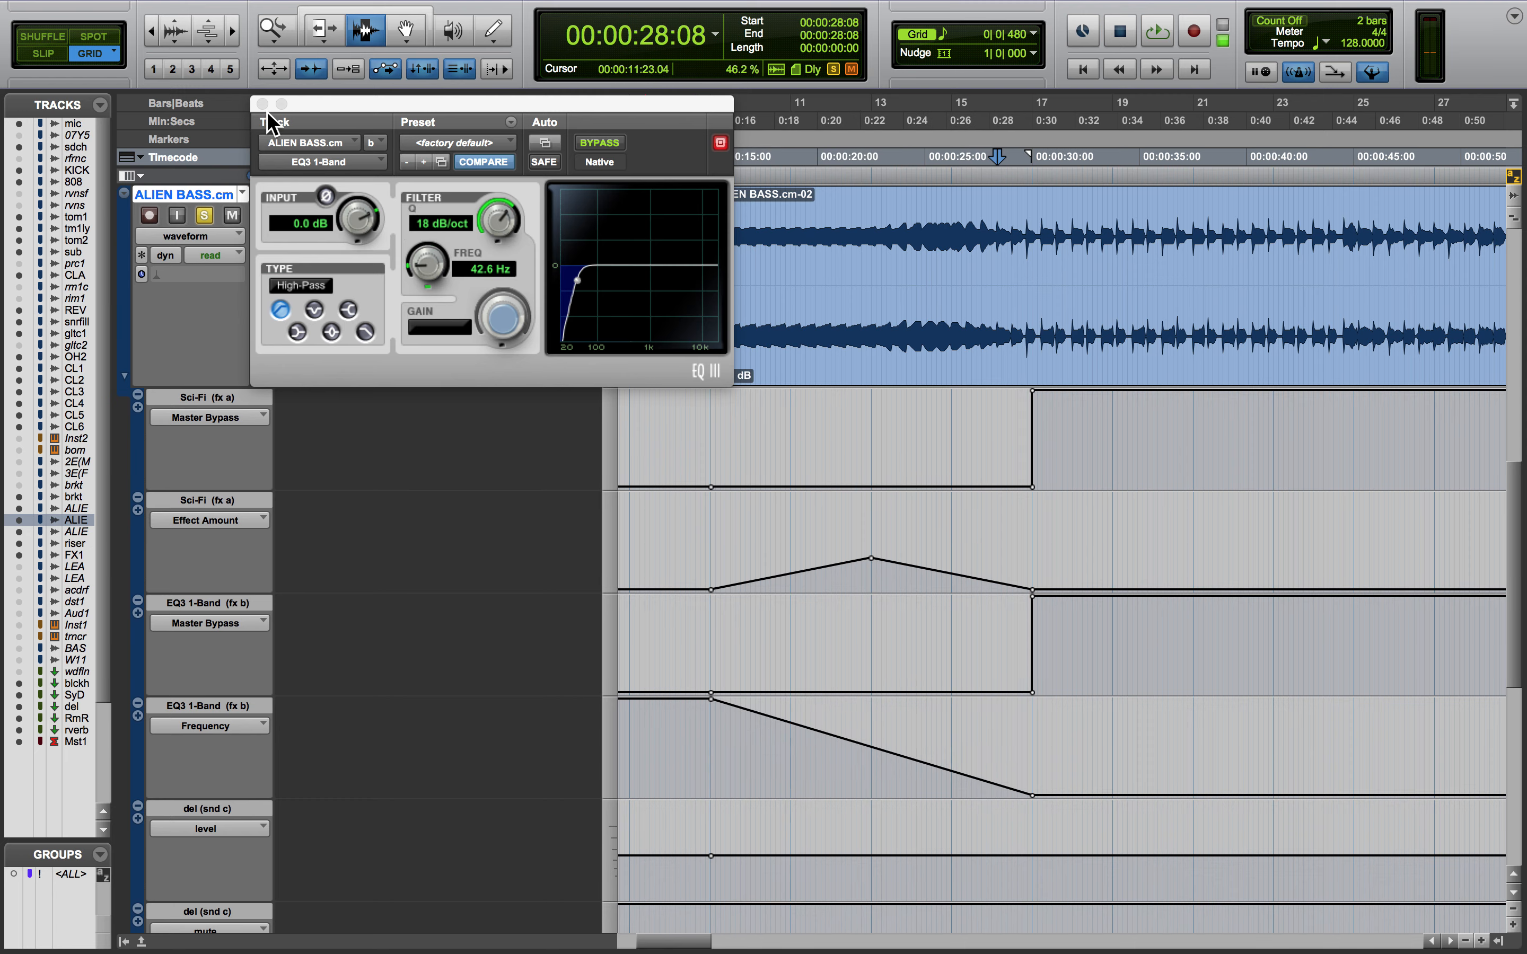
{"action": "left_click", "coordinate": [263, 103]}
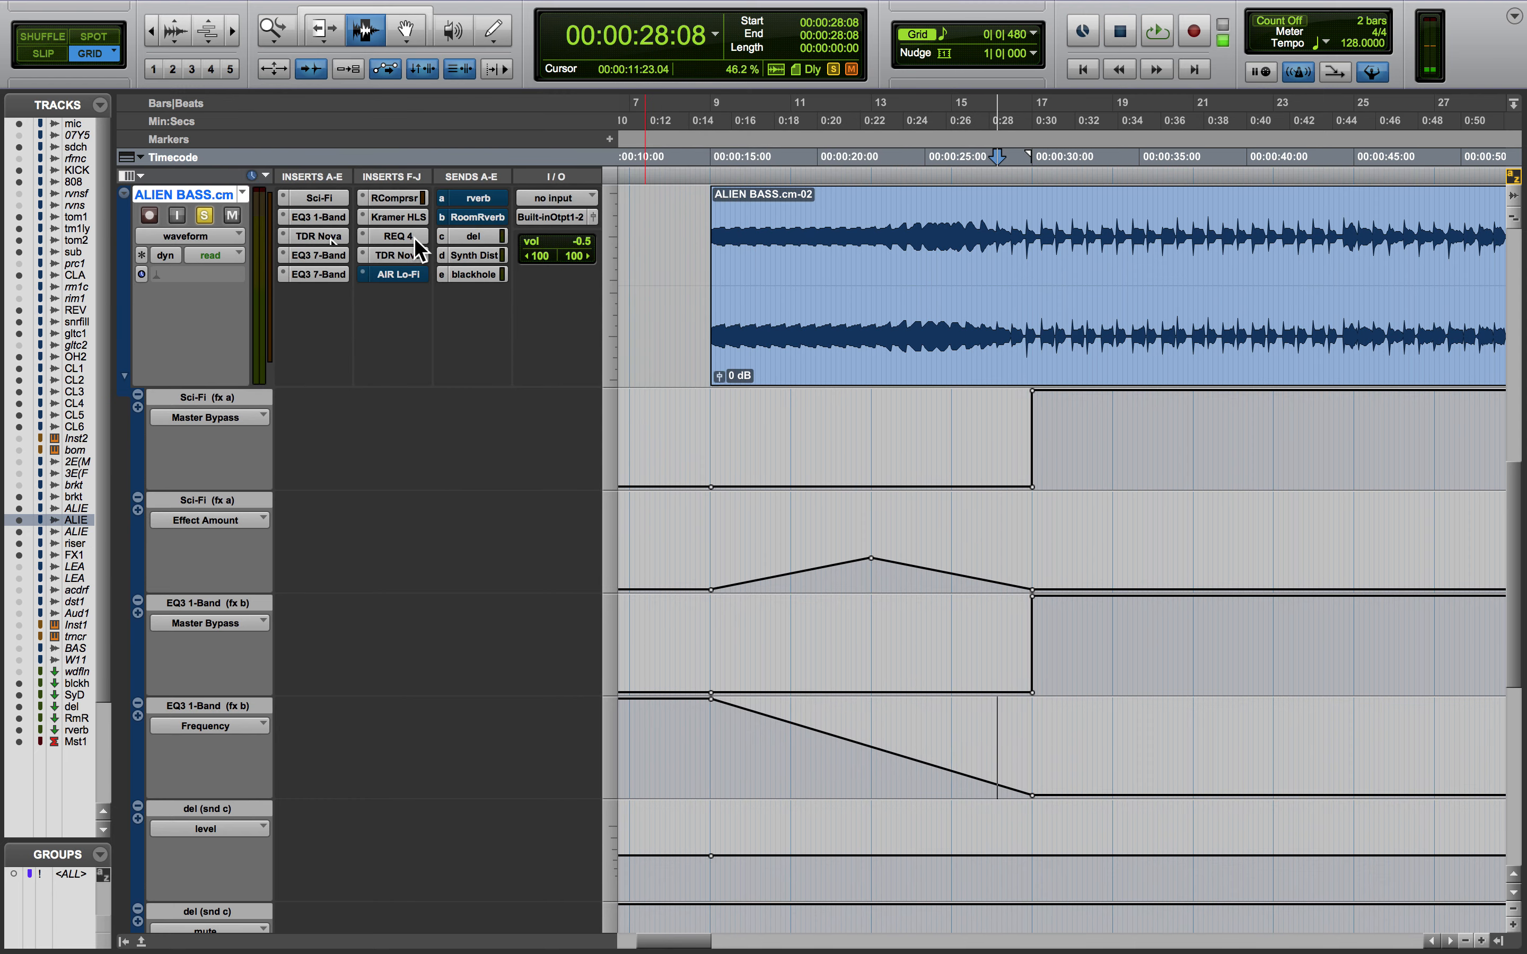
Review the TDR Nova in insert c while auditioning the bass from 00:00:30:16, close its window and stop playback
{"action": "left_click", "coordinate": [318, 236]}
{"action": "left_click_drag", "start_coordinate": [890, 109], "coordinate": [652, 138]}
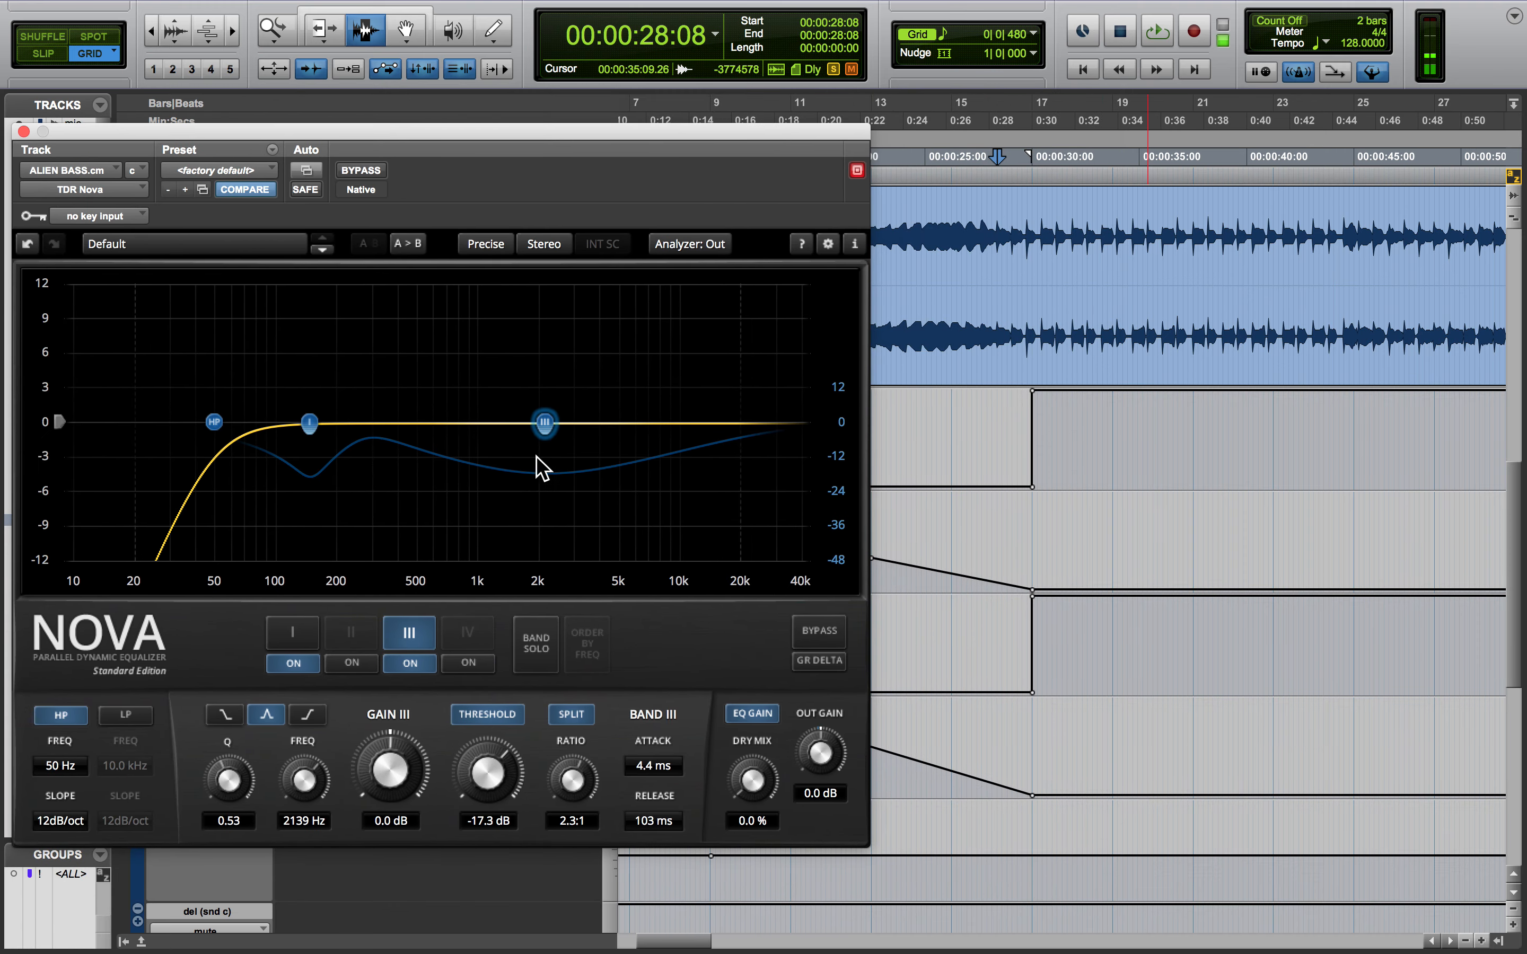
{"action": "left_click", "coordinate": [1045, 300]}
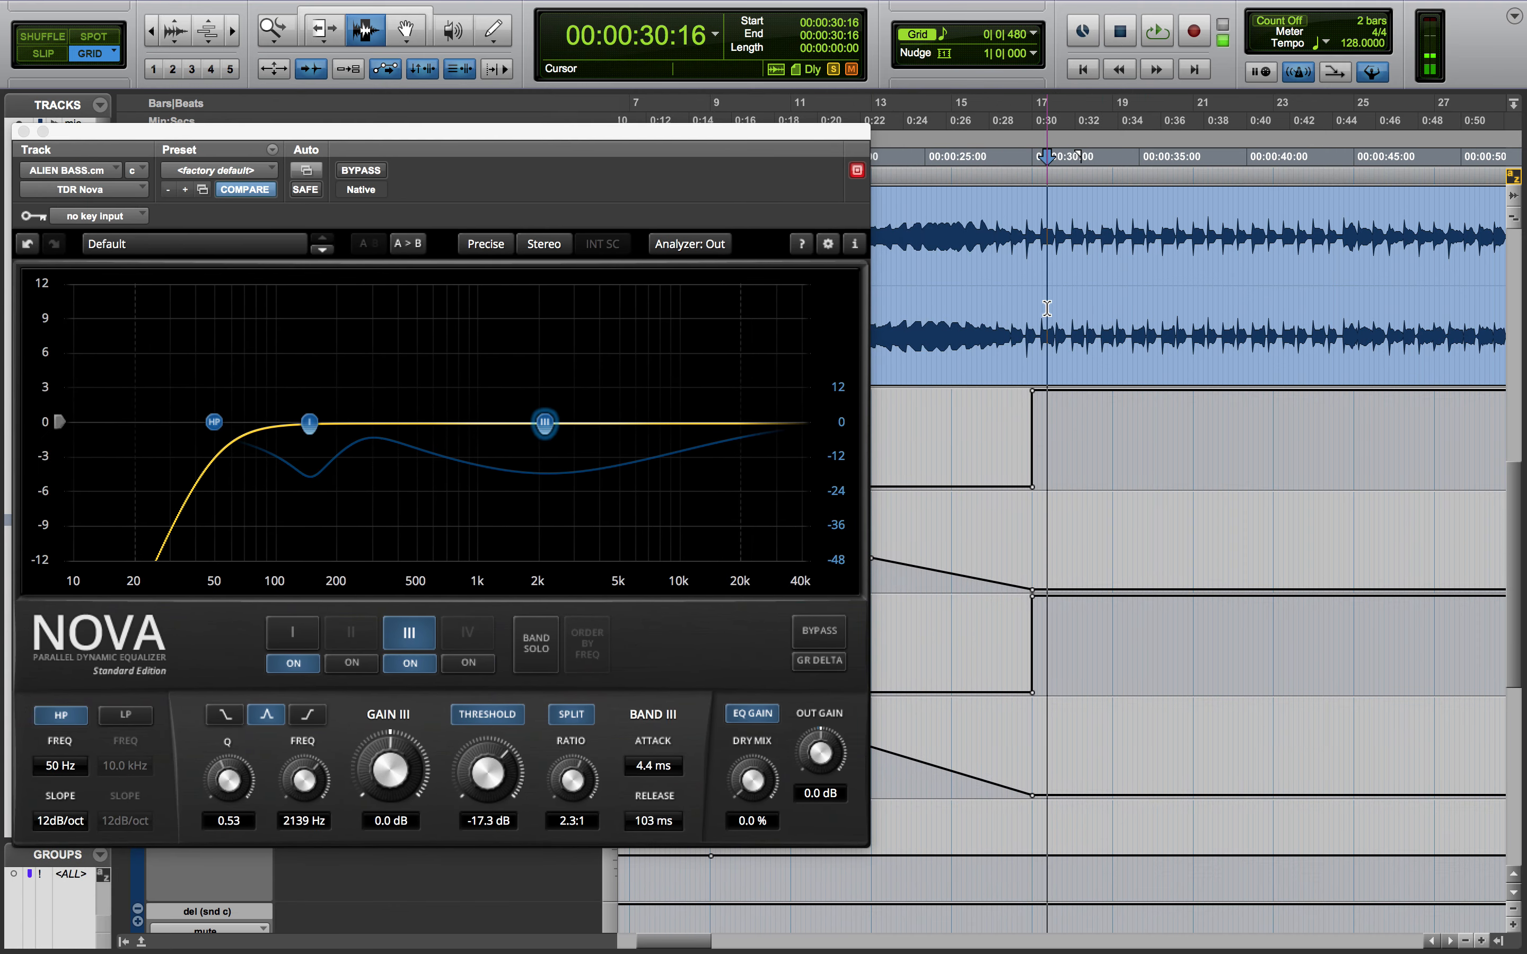
{"action": "key", "text": "space"}
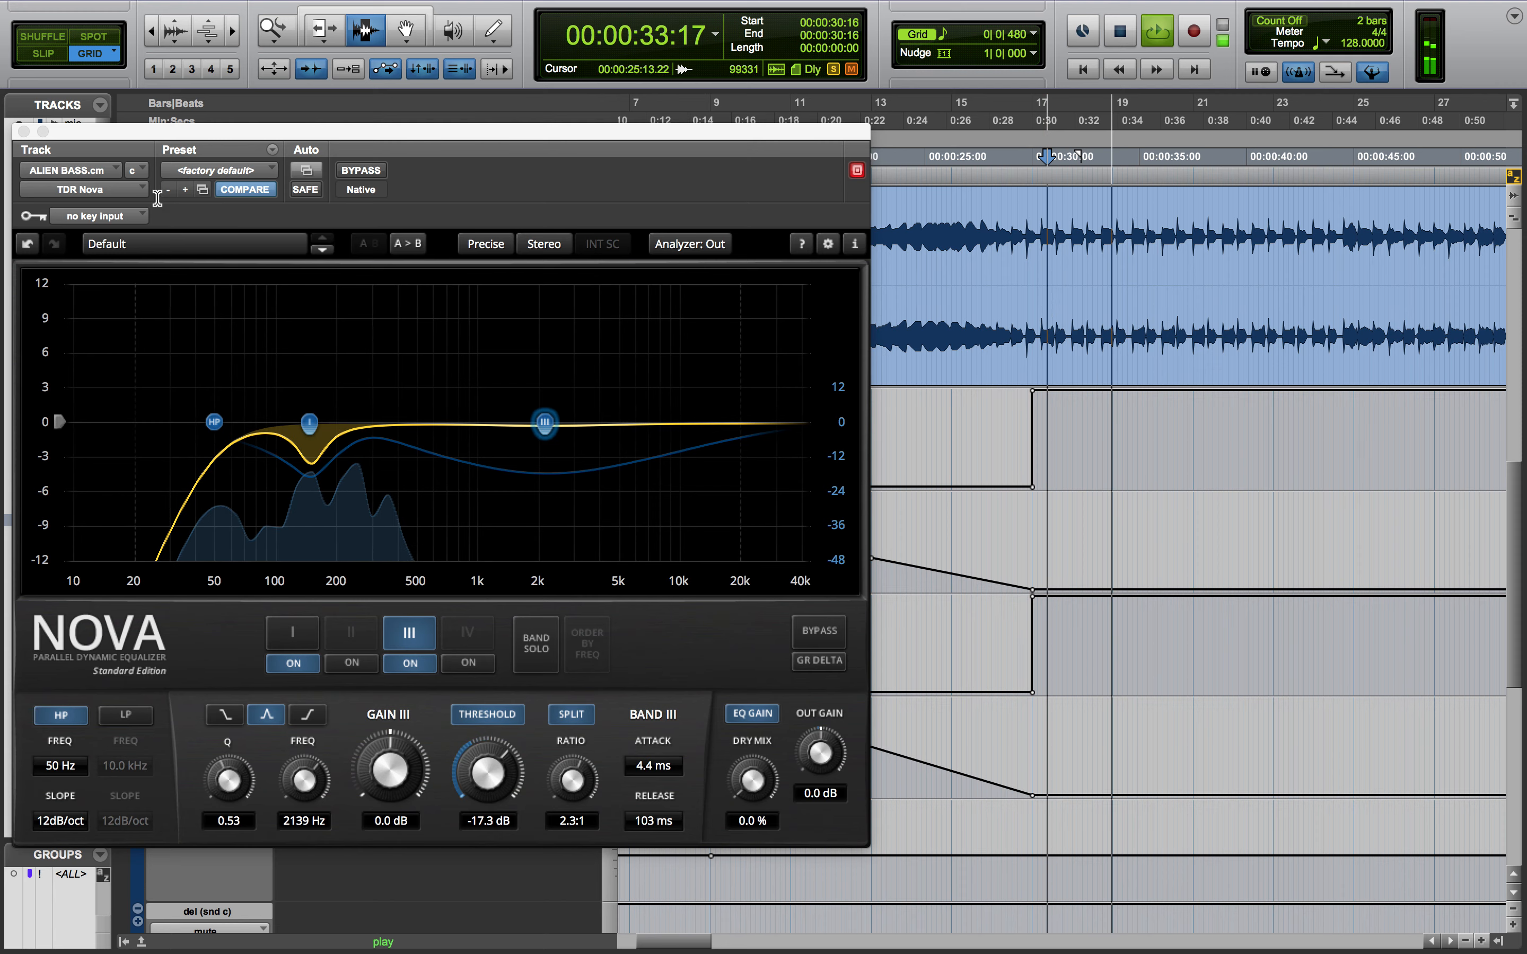
{"action": "left_click", "coordinate": [24, 132]}
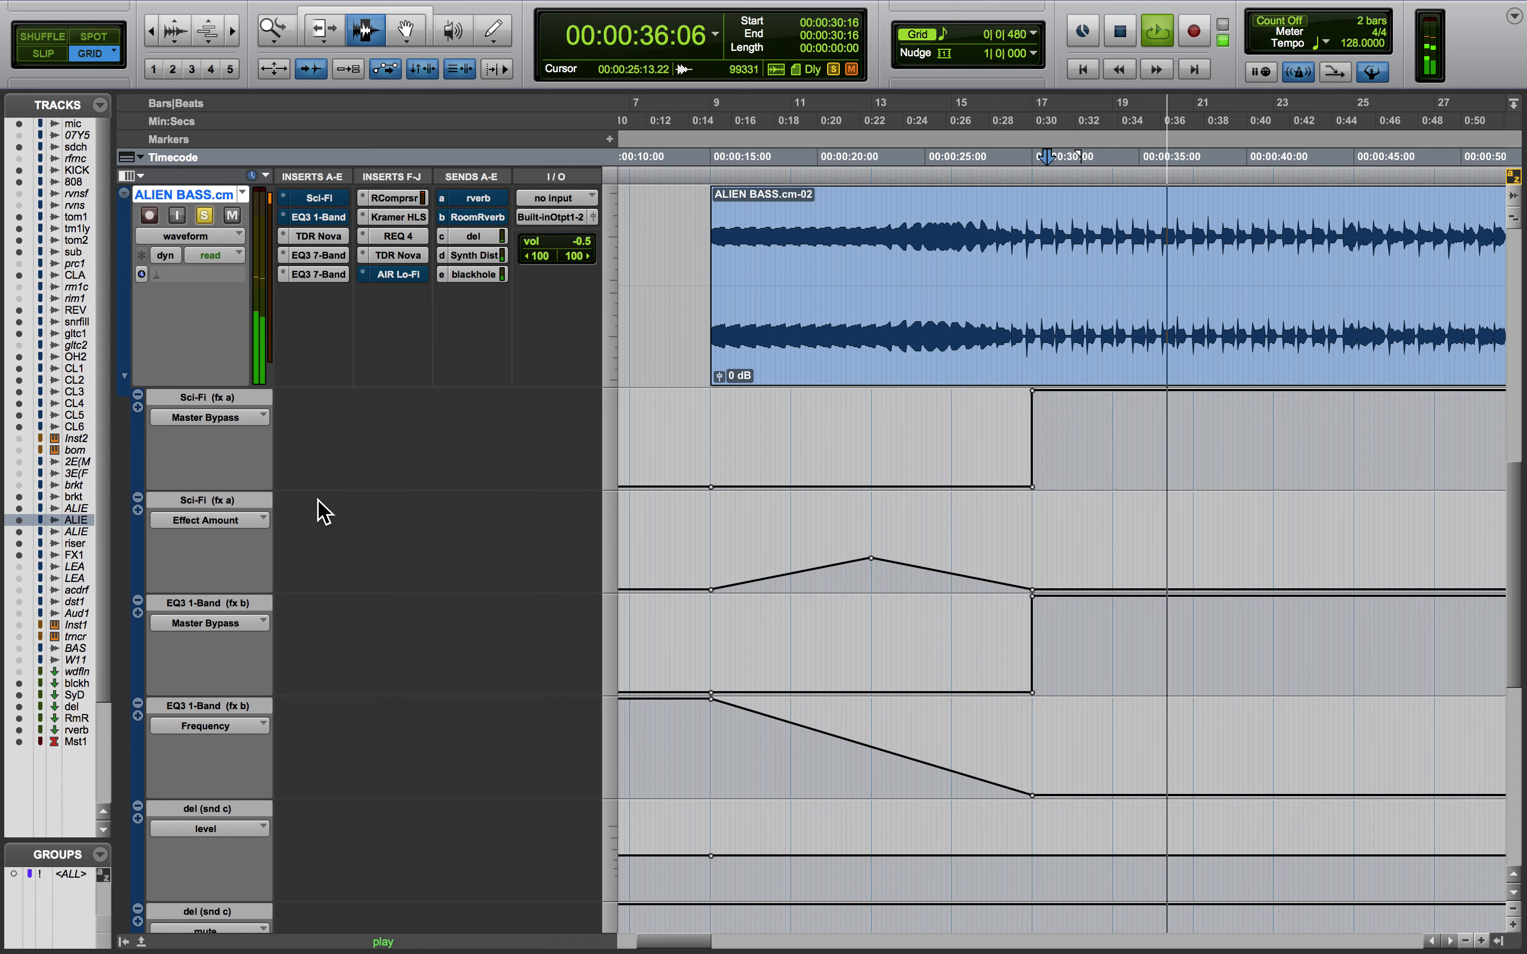
{"action": "key", "text": "space"}
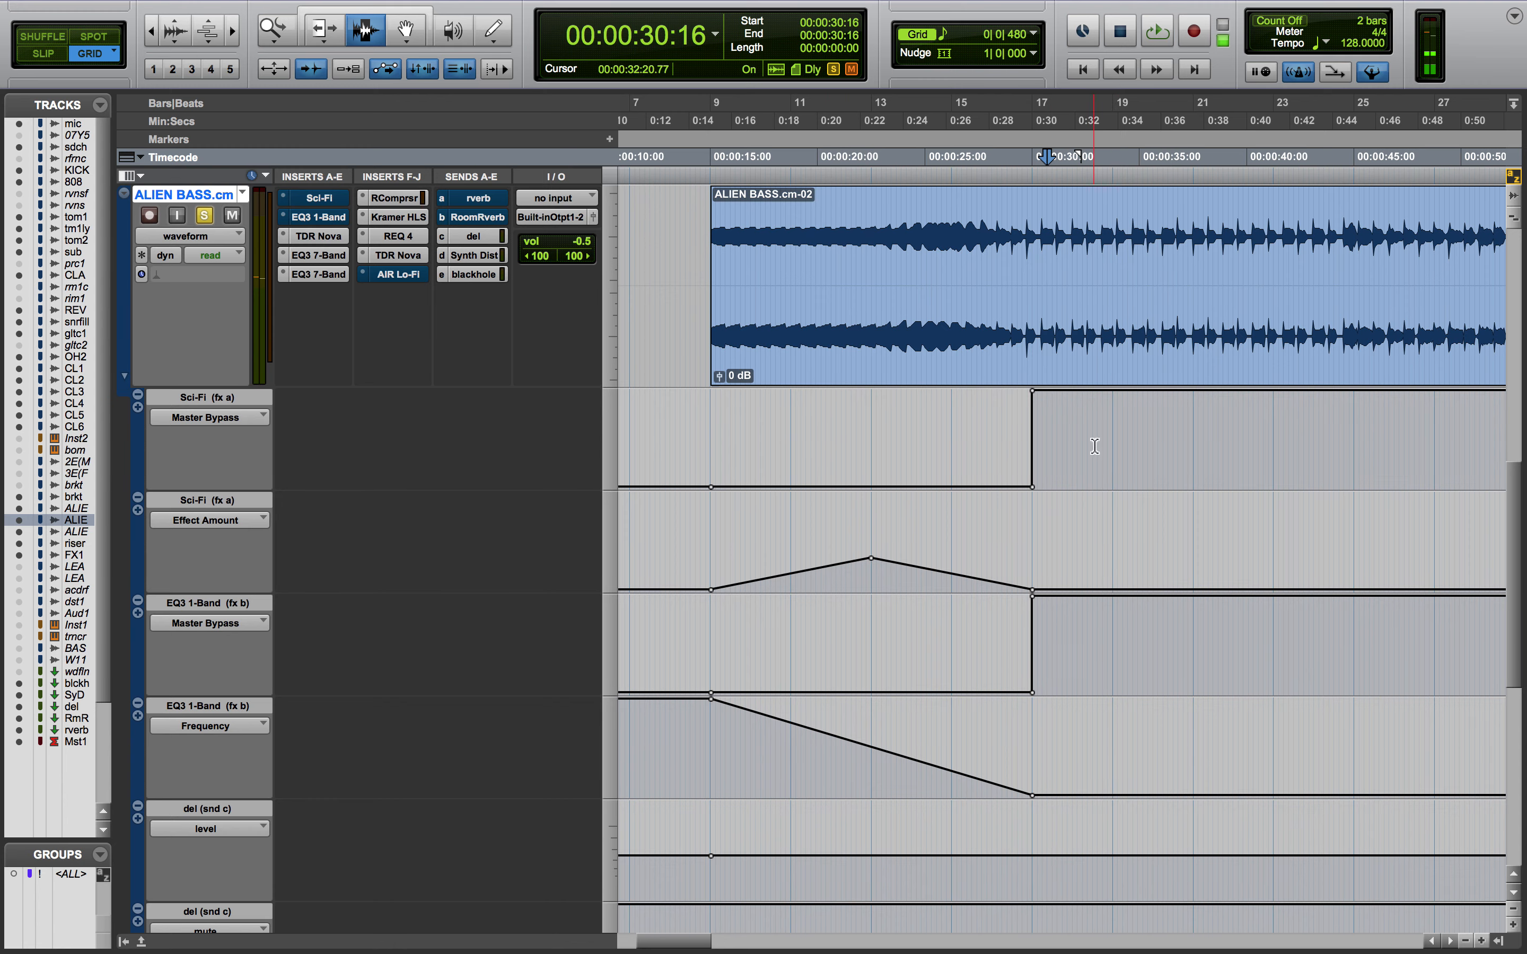
Compare the band settings of the two EQ3 7-Band plug-ins on ALIEN BASS.cm, and close the plug-in window
{"action": "scroll", "coordinate": [1079, 442], "scroll_direction": "right", "scroll_amount": 3}
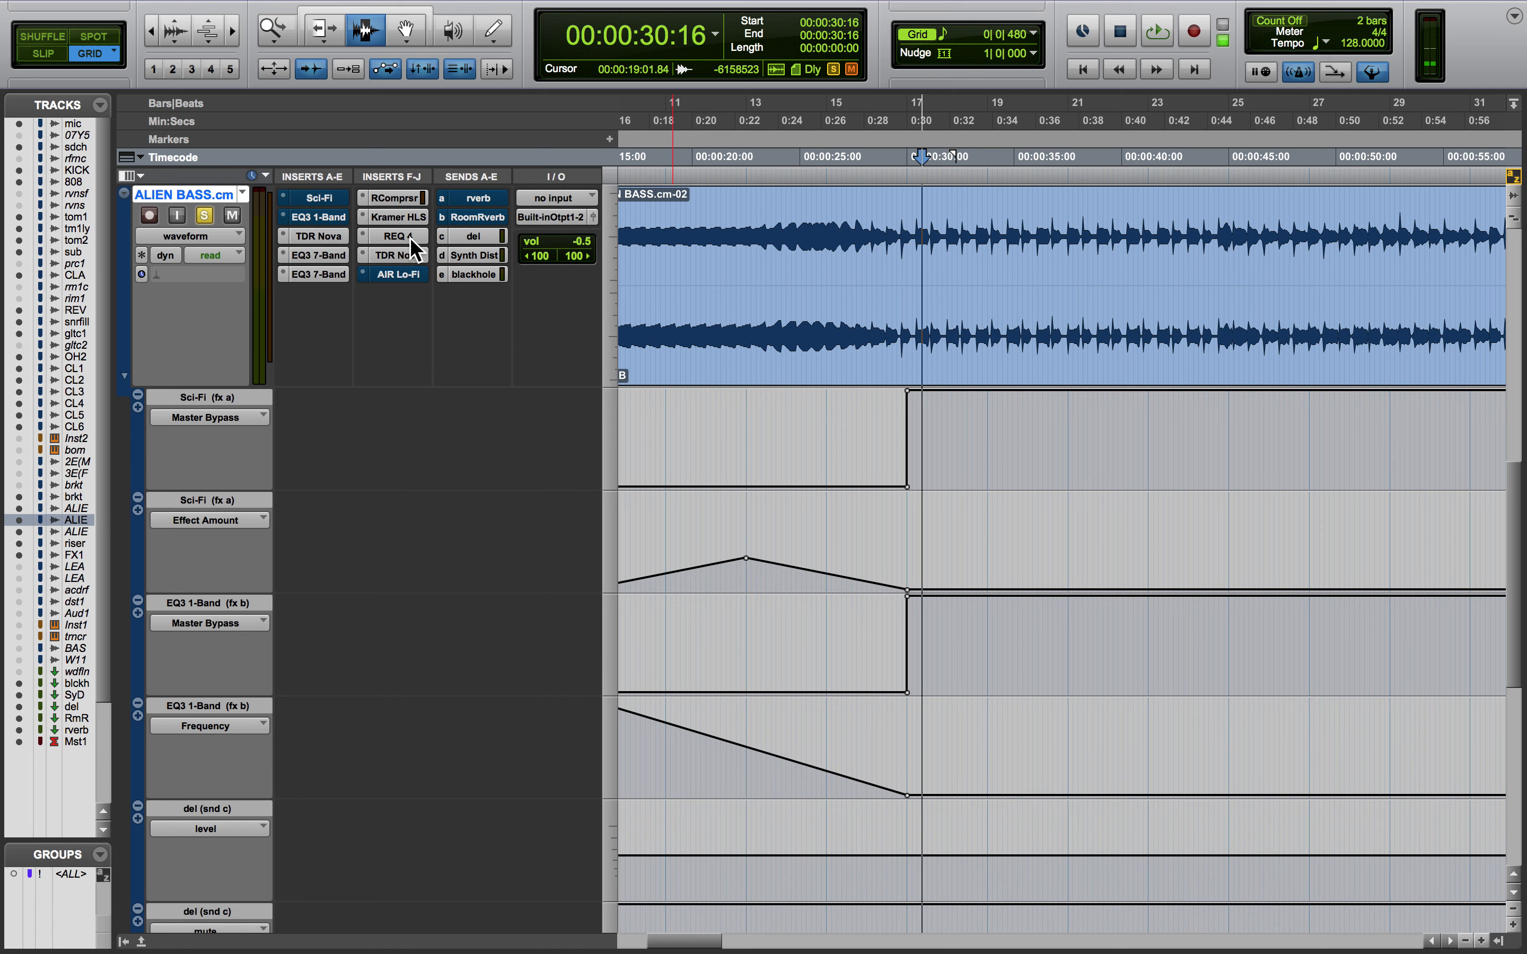
{"action": "left_click", "coordinate": [332, 255]}
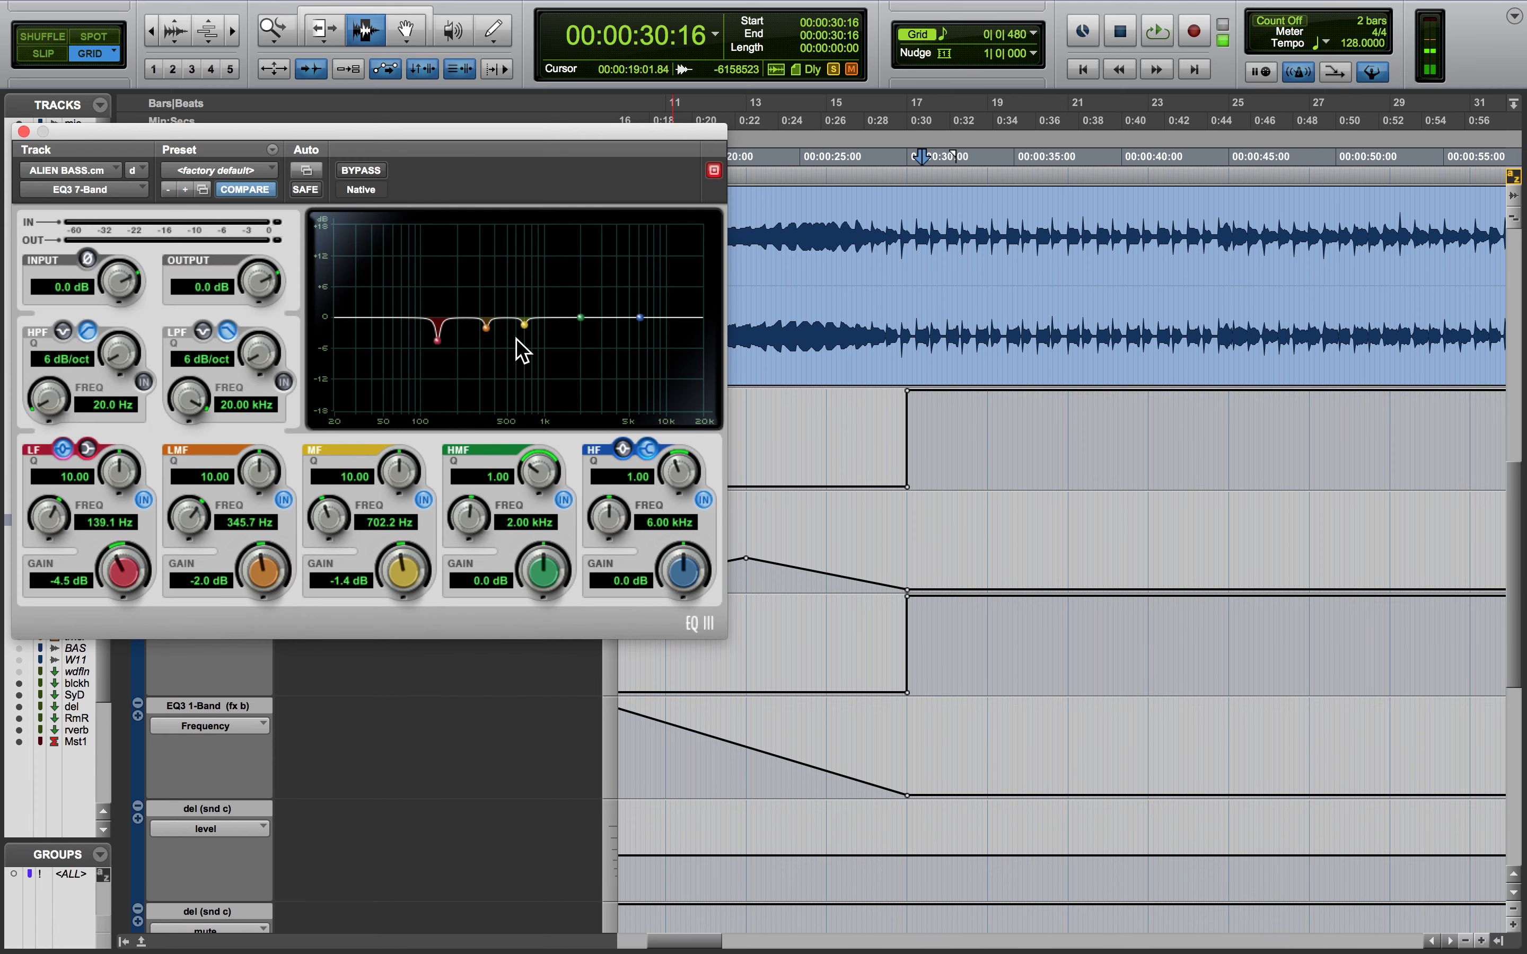
{"action": "left_click", "coordinate": [23, 132]}
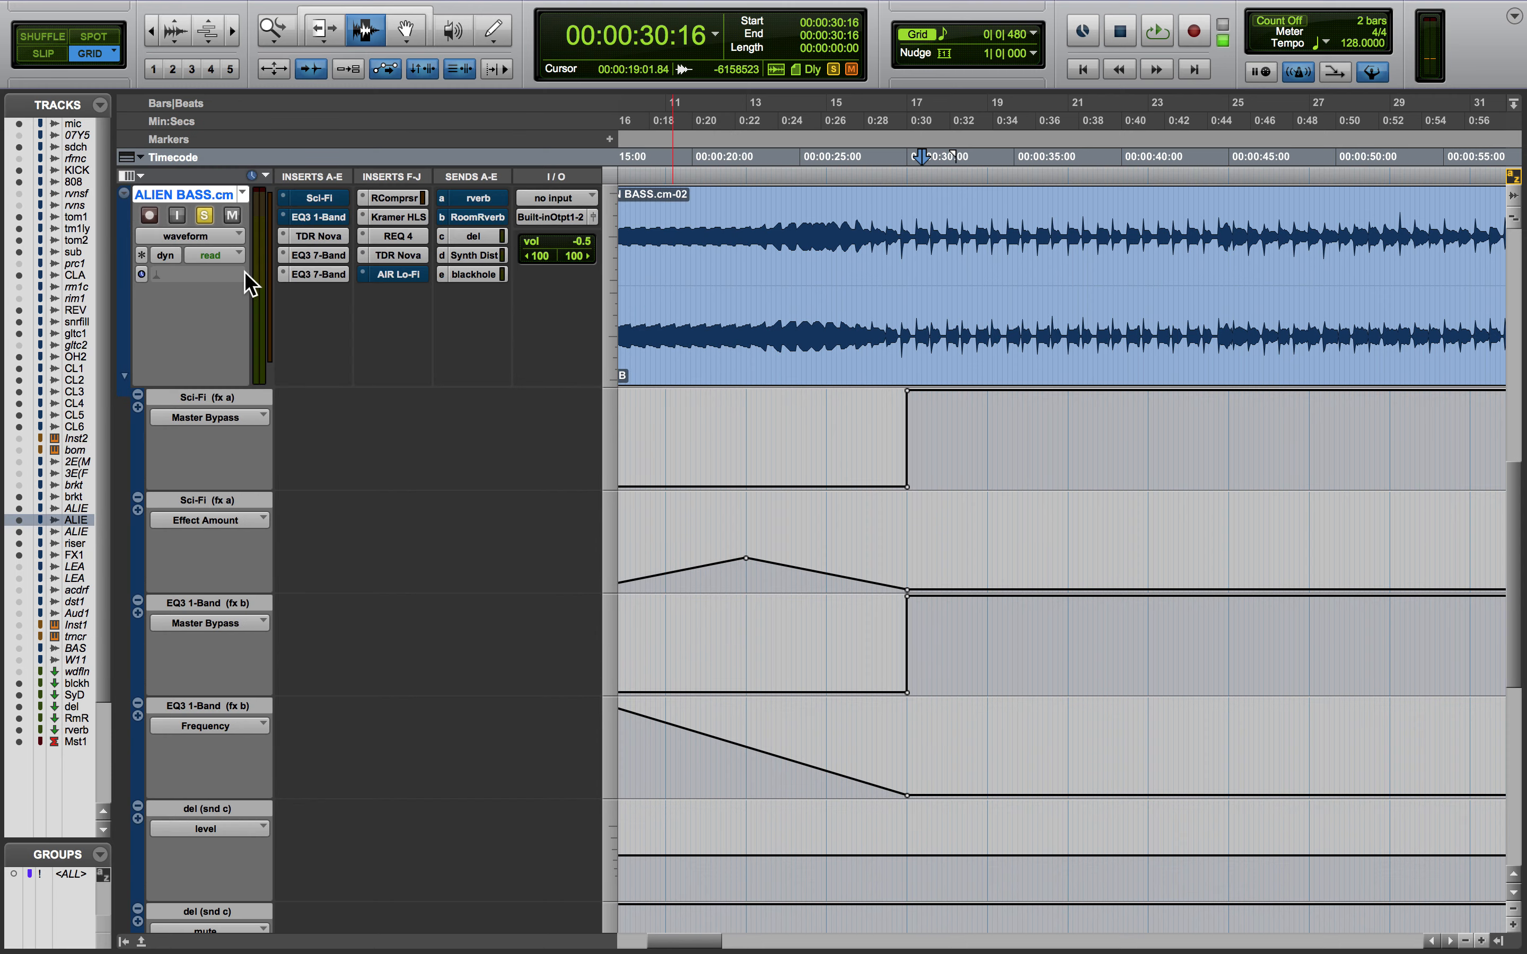
{"action": "left_click", "coordinate": [307, 278]}
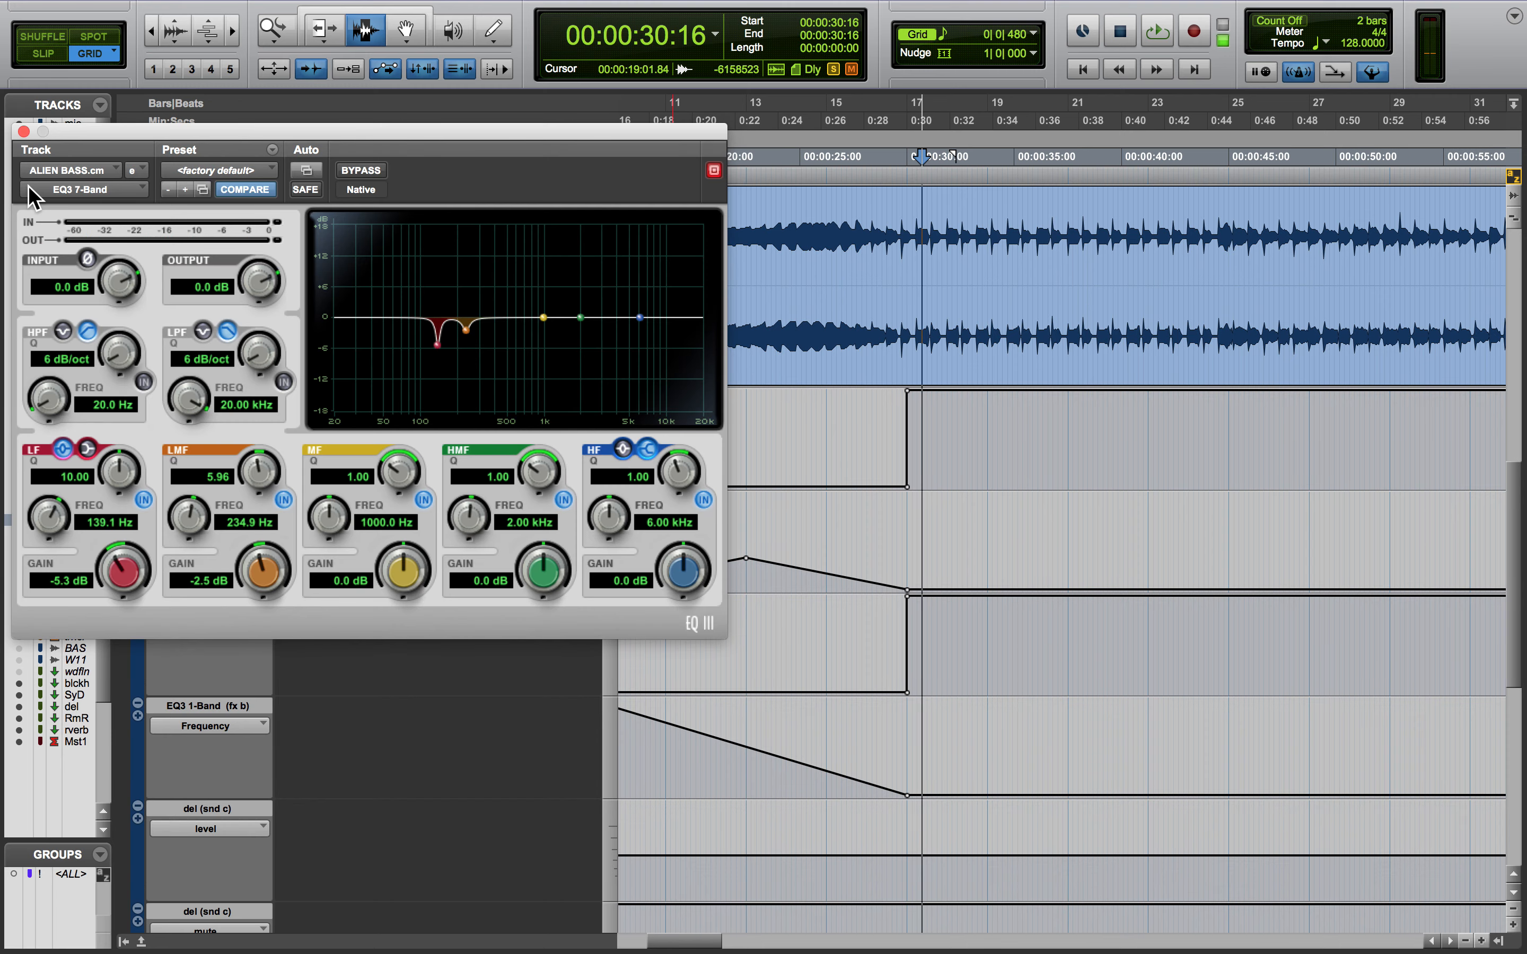
{"action": "left_click_drag", "start_coordinate": [297, 136], "coordinate": [333, 423]}
{"action": "left_click", "coordinate": [318, 255]}
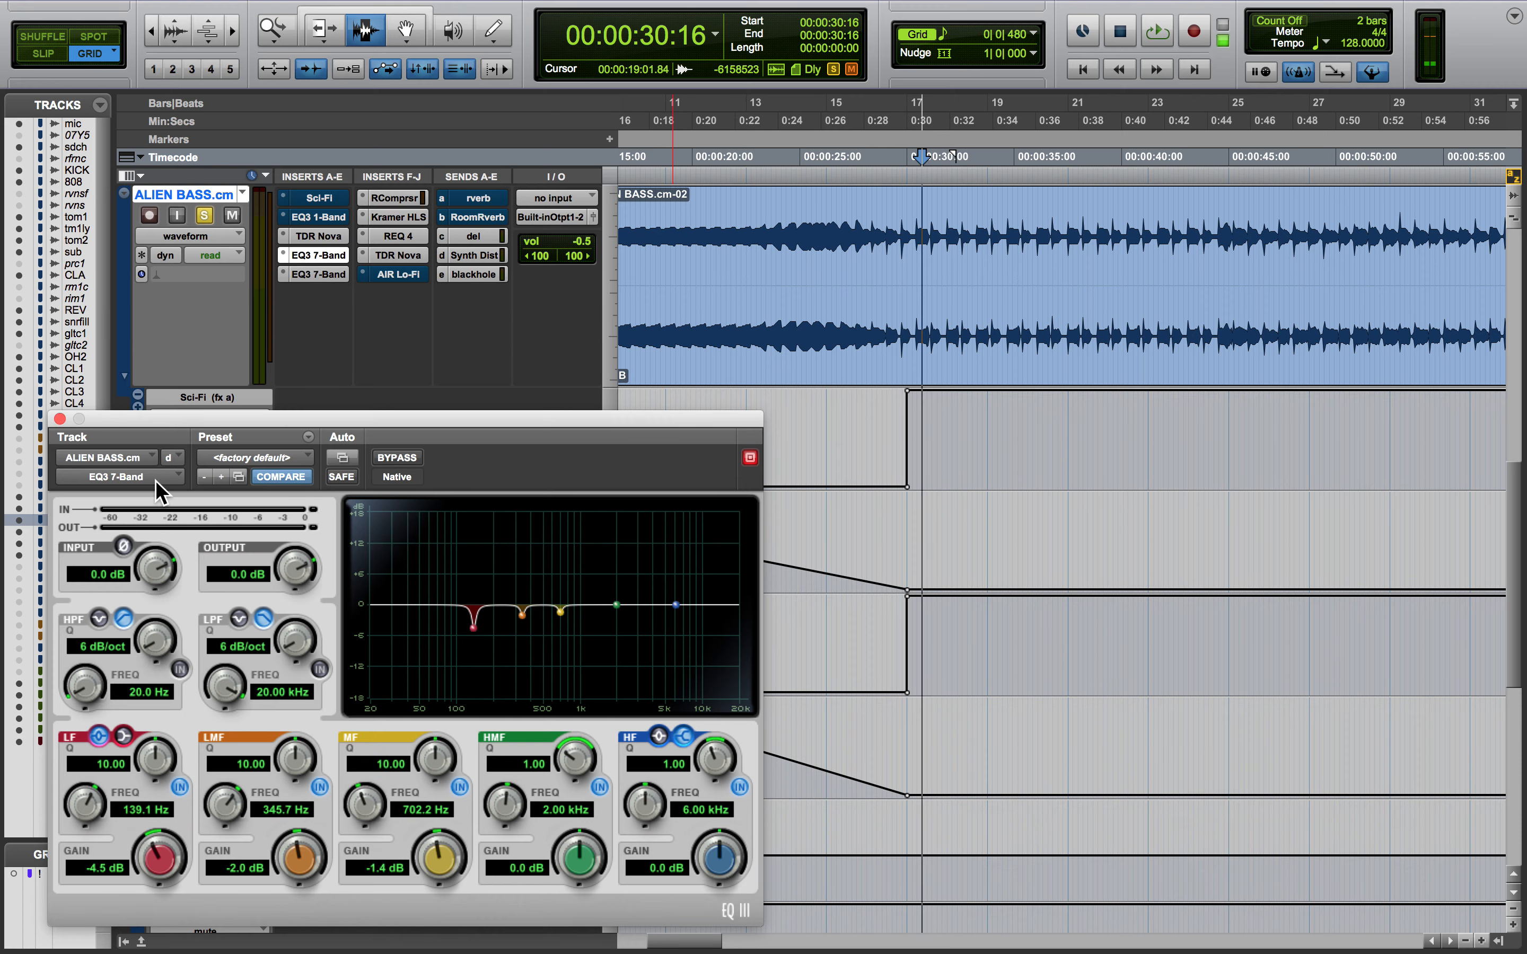
{"action": "left_click", "coordinate": [60, 418]}
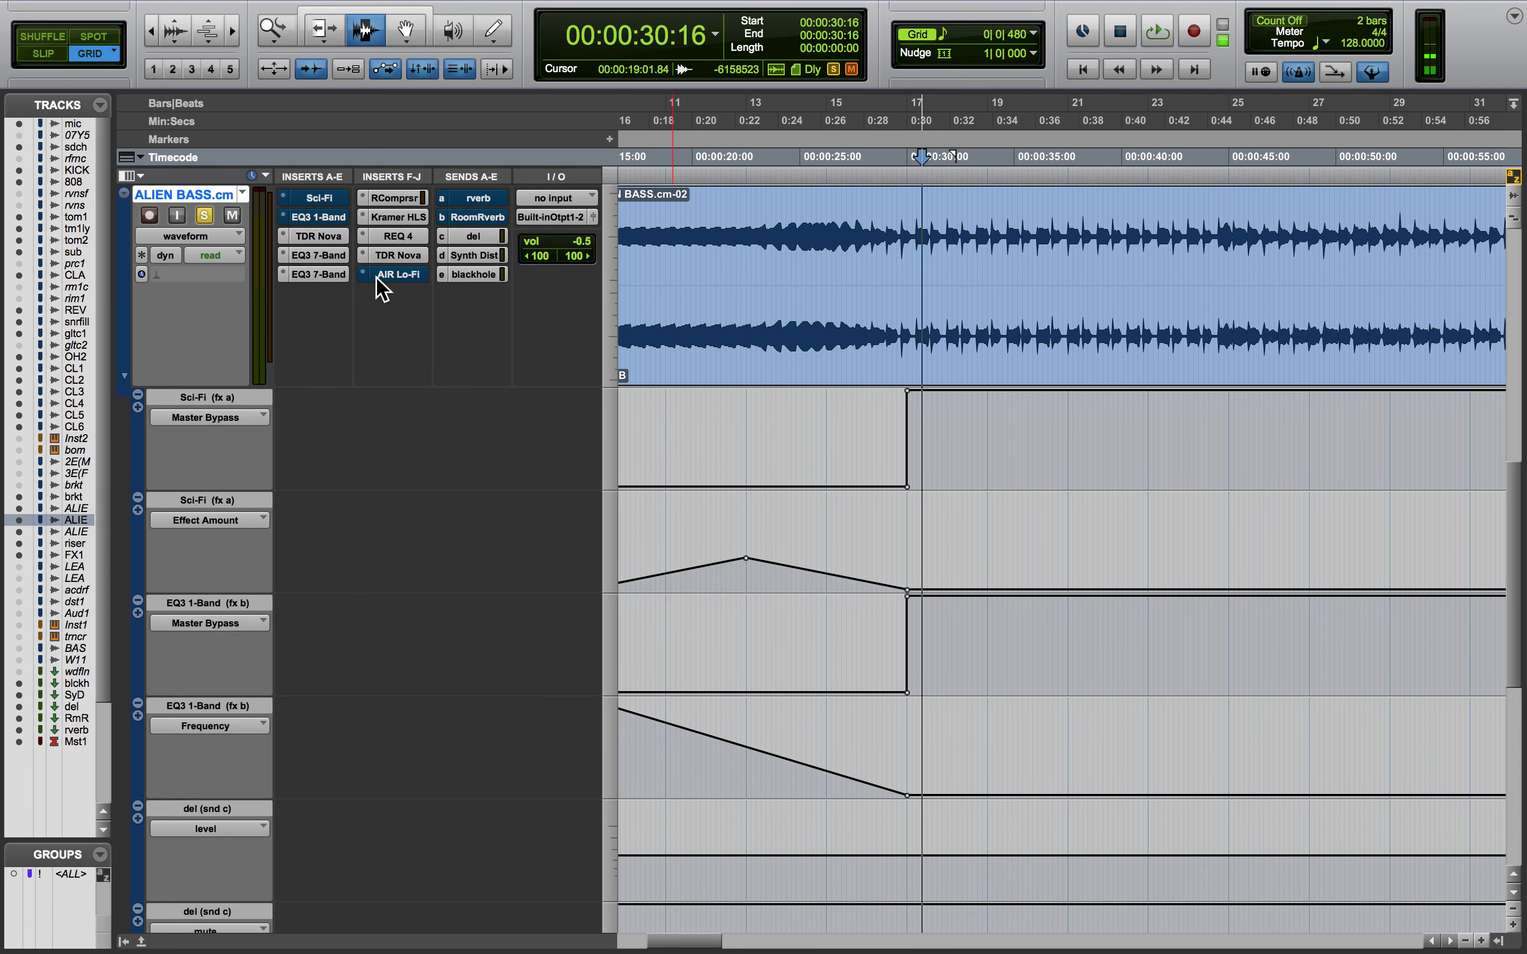
Open the RCompressor on ALIEN BASS.cm and briefly audition the track through it from 00:00:30:16
{"action": "left_click", "coordinate": [401, 198]}
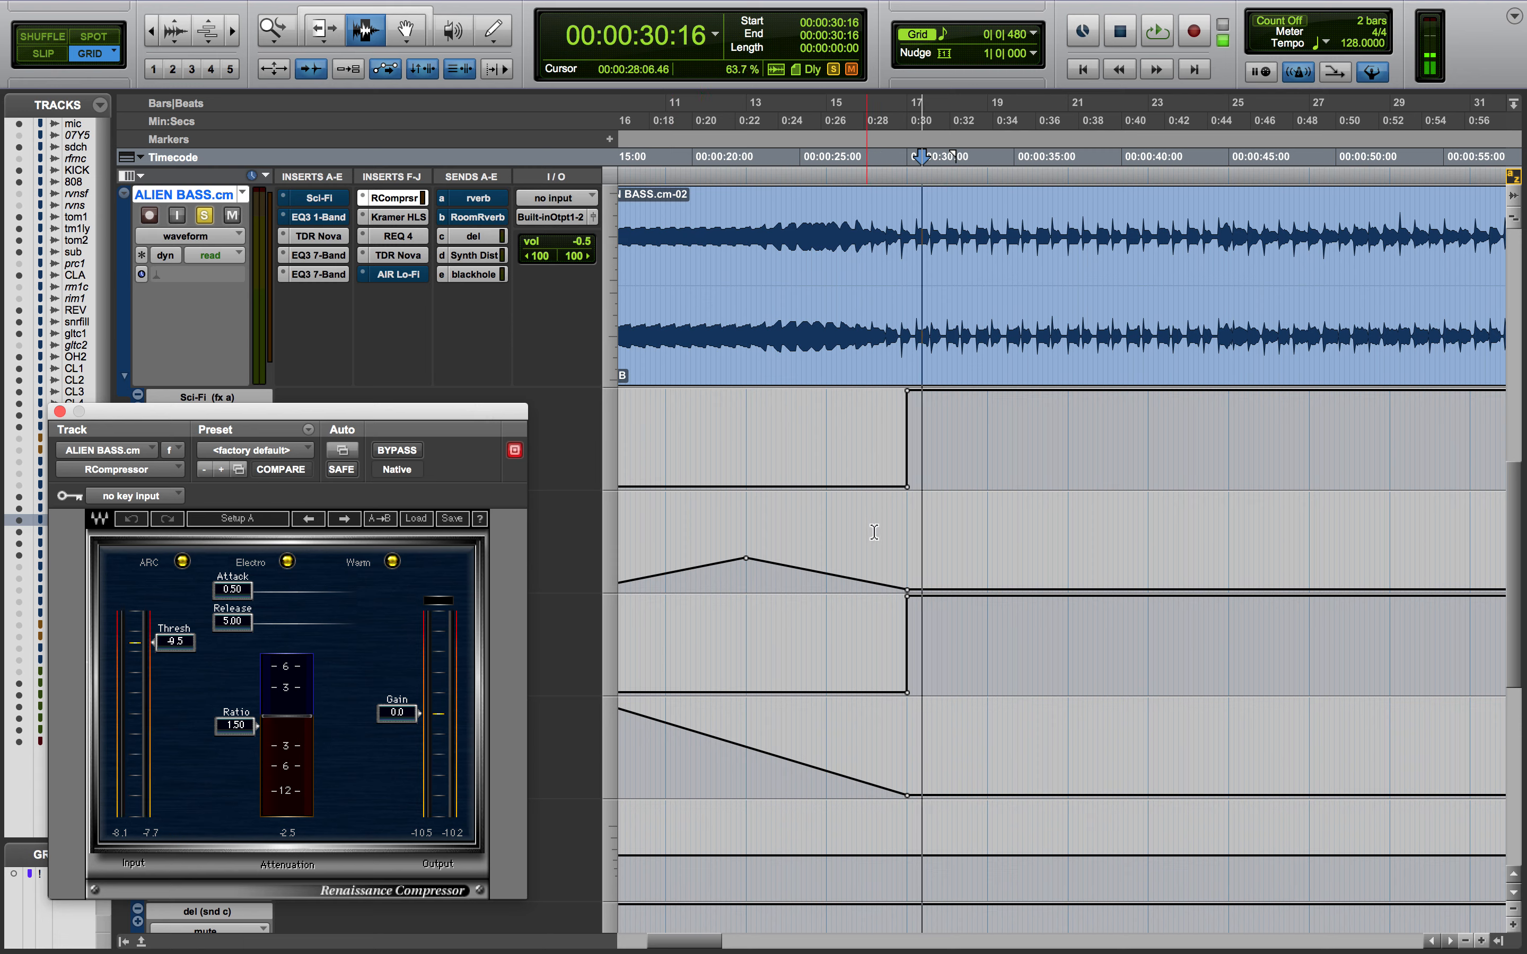
{"action": "key", "text": "space"}
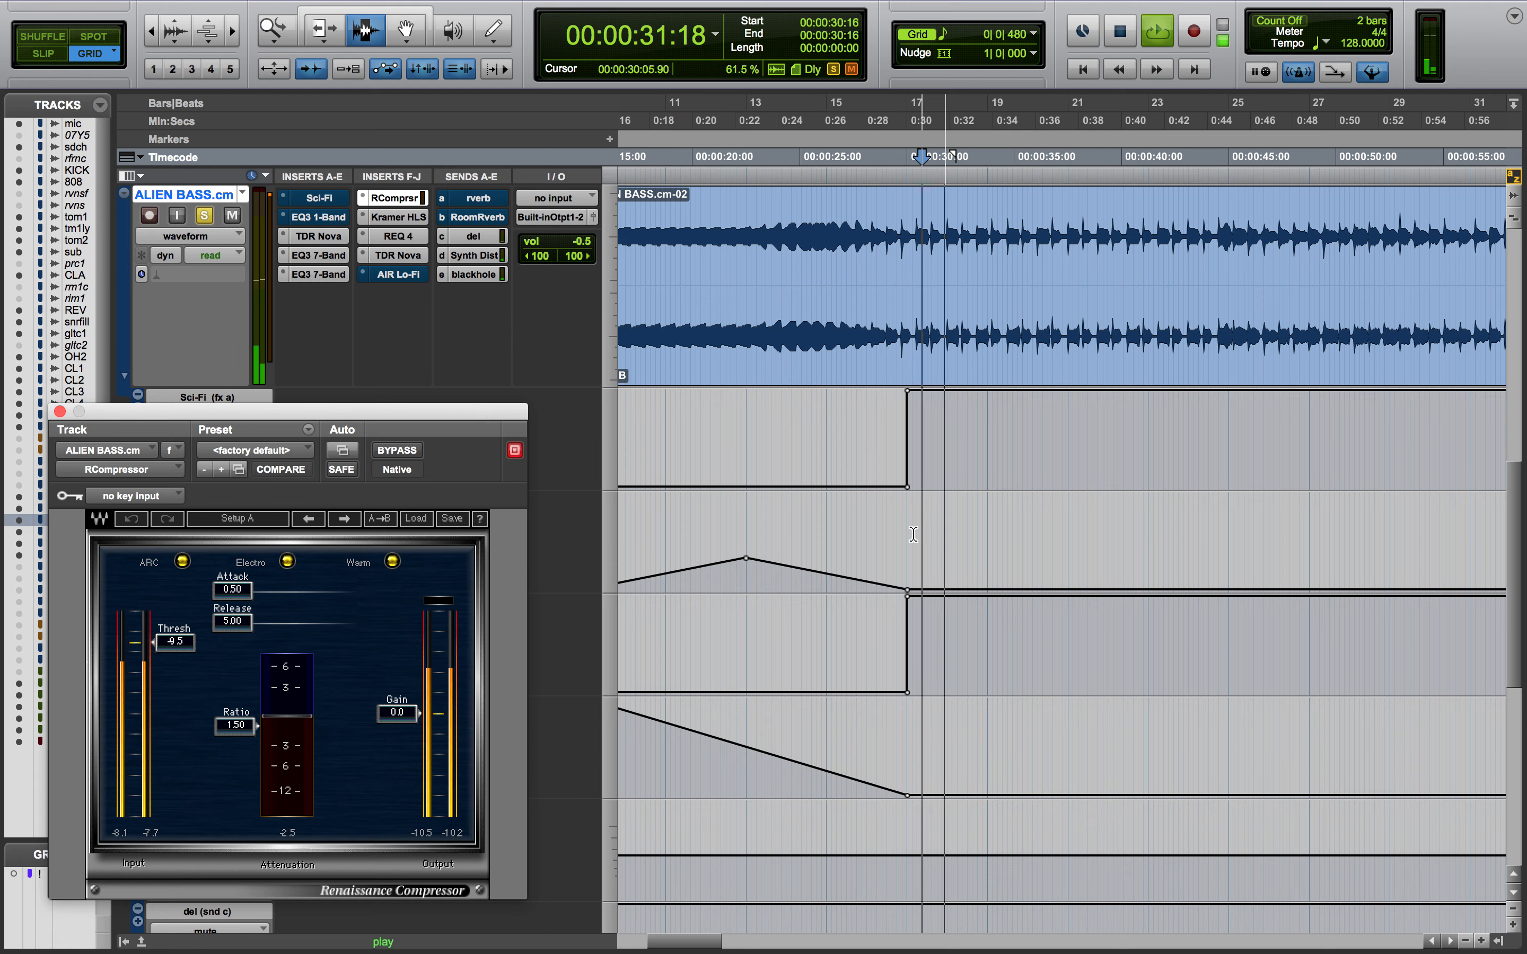
{"action": "key", "text": "space"}
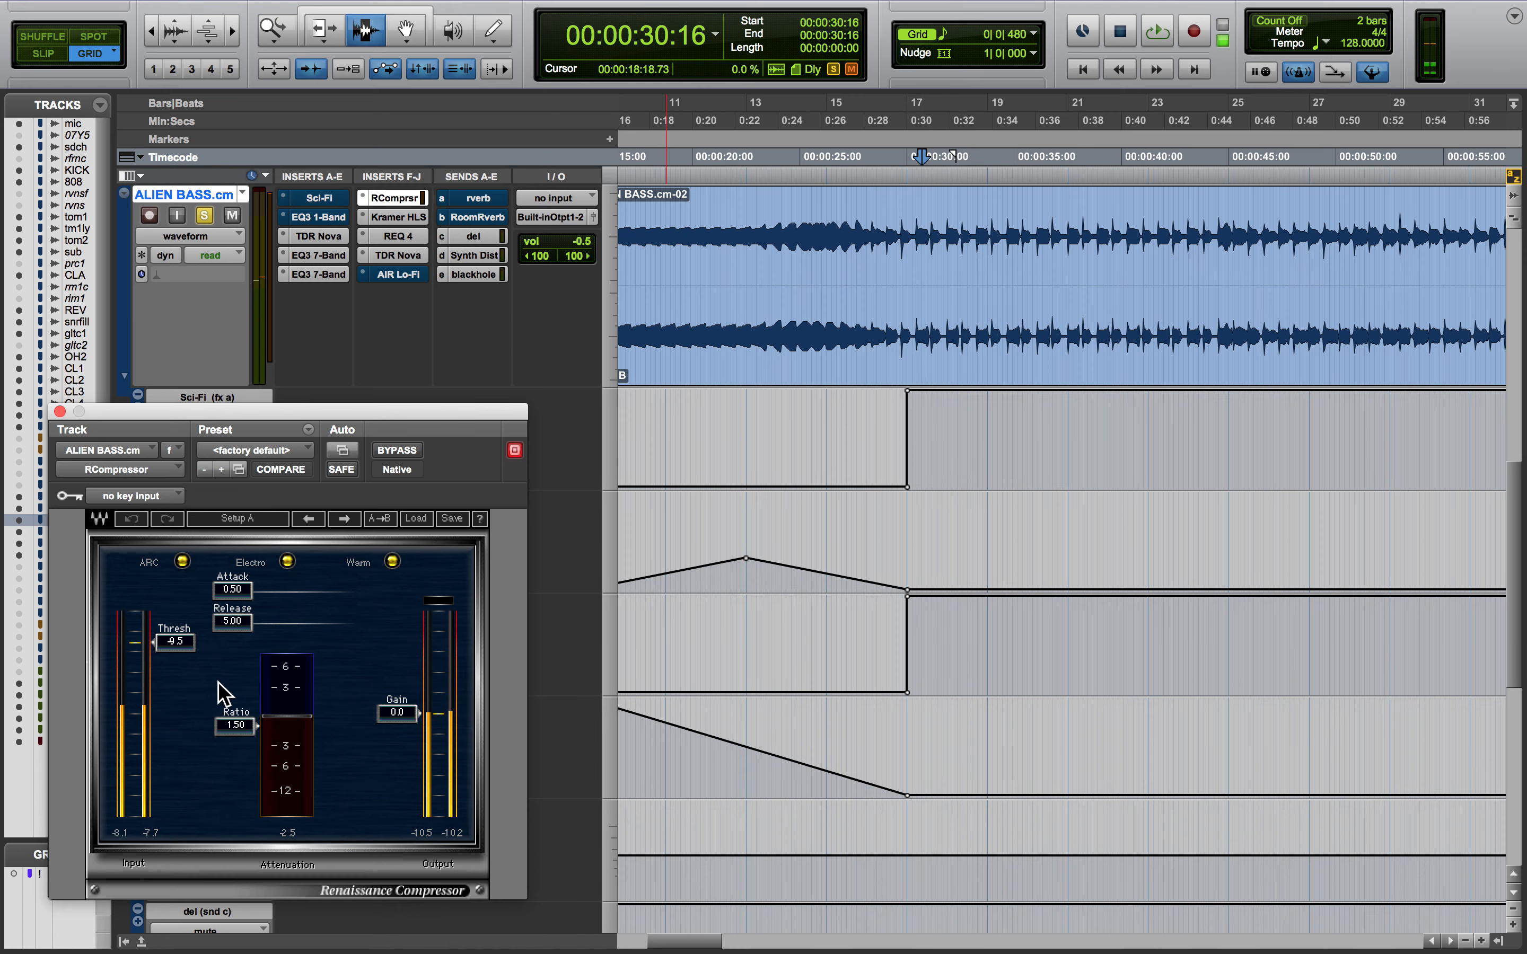
{"action": "scroll", "coordinate": [893, 556], "scroll_direction": "right", "scroll_amount": 2}
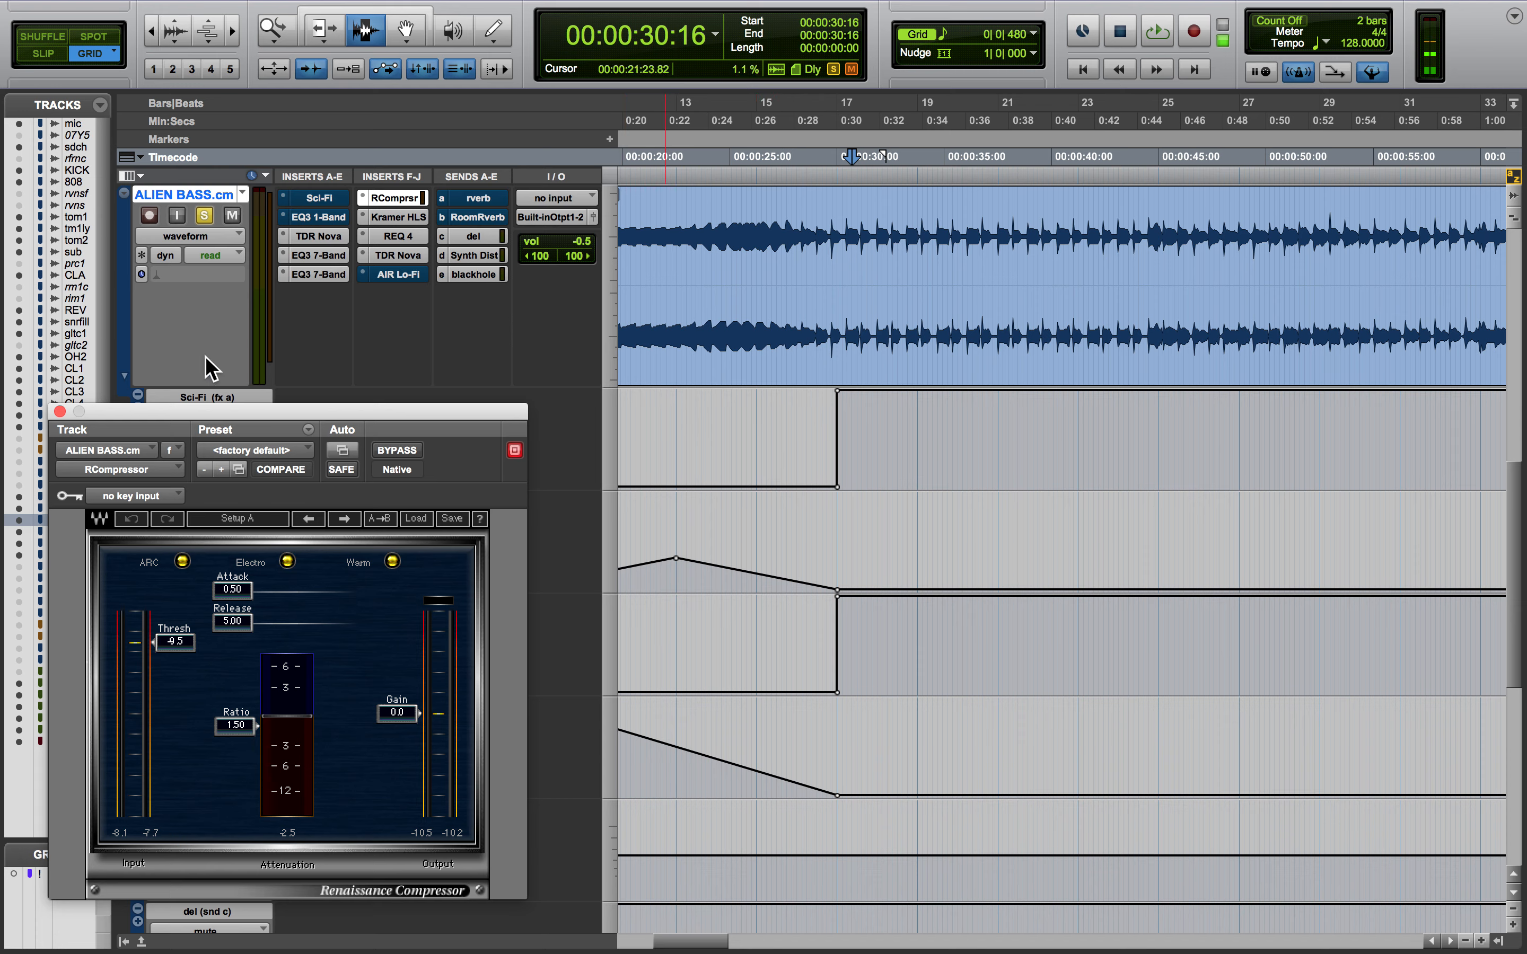
Check the Kramer HLS mid gain and the REQ 4 curve on ALIEN BASS.cm, closing each plug-in window
{"action": "left_click", "coordinate": [404, 216]}
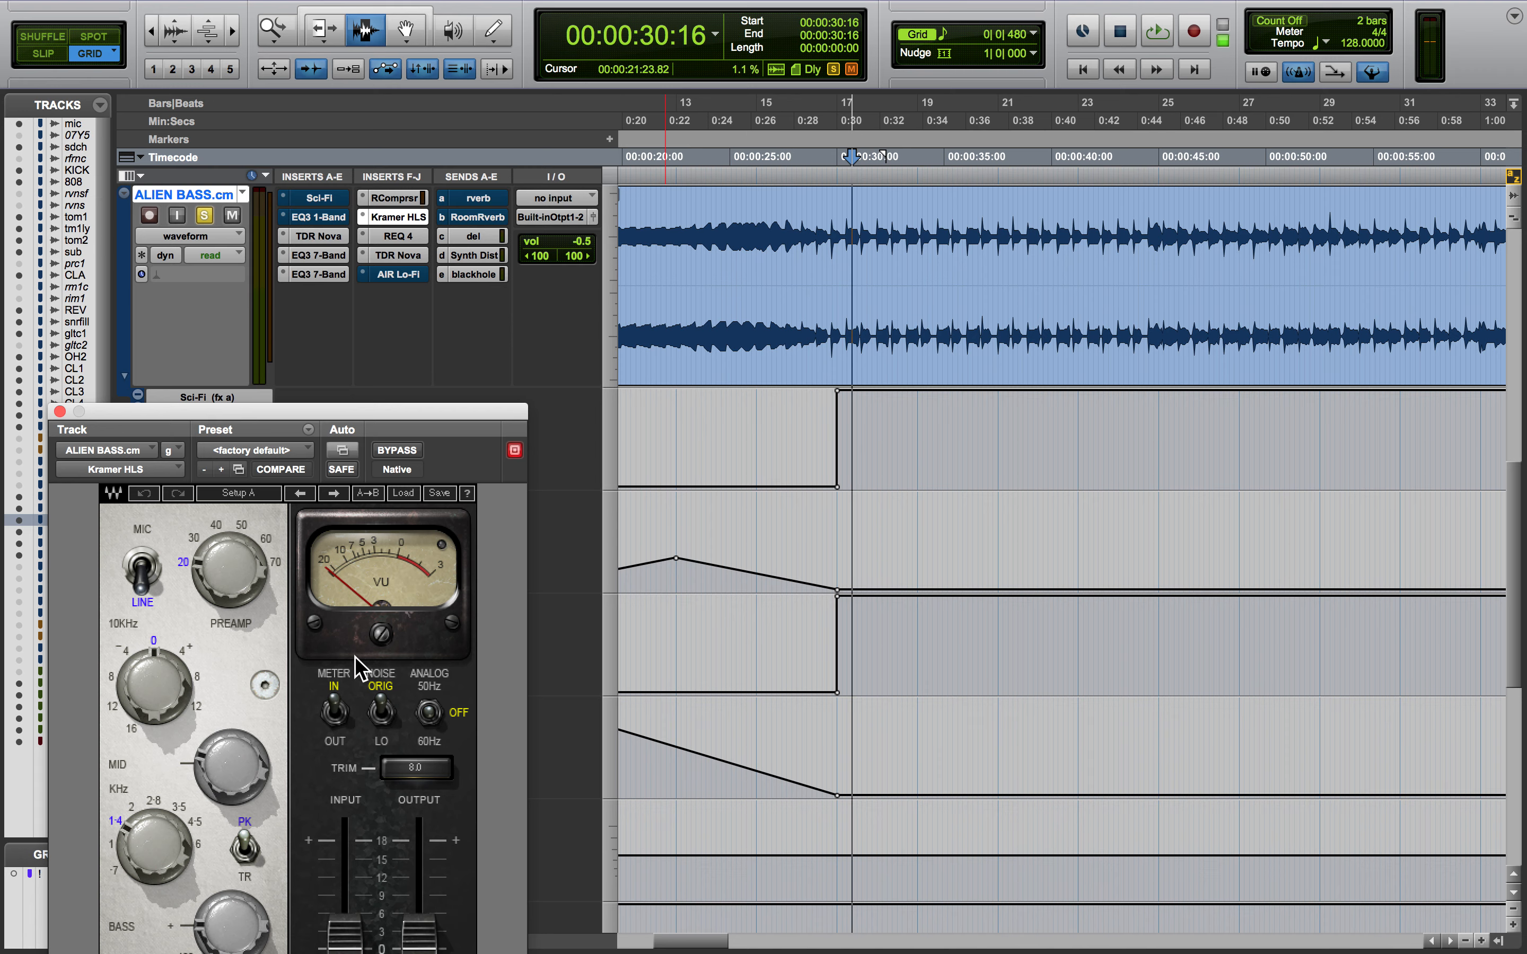
{"action": "left_click_drag", "start_coordinate": [364, 411], "coordinate": [364, 281]}
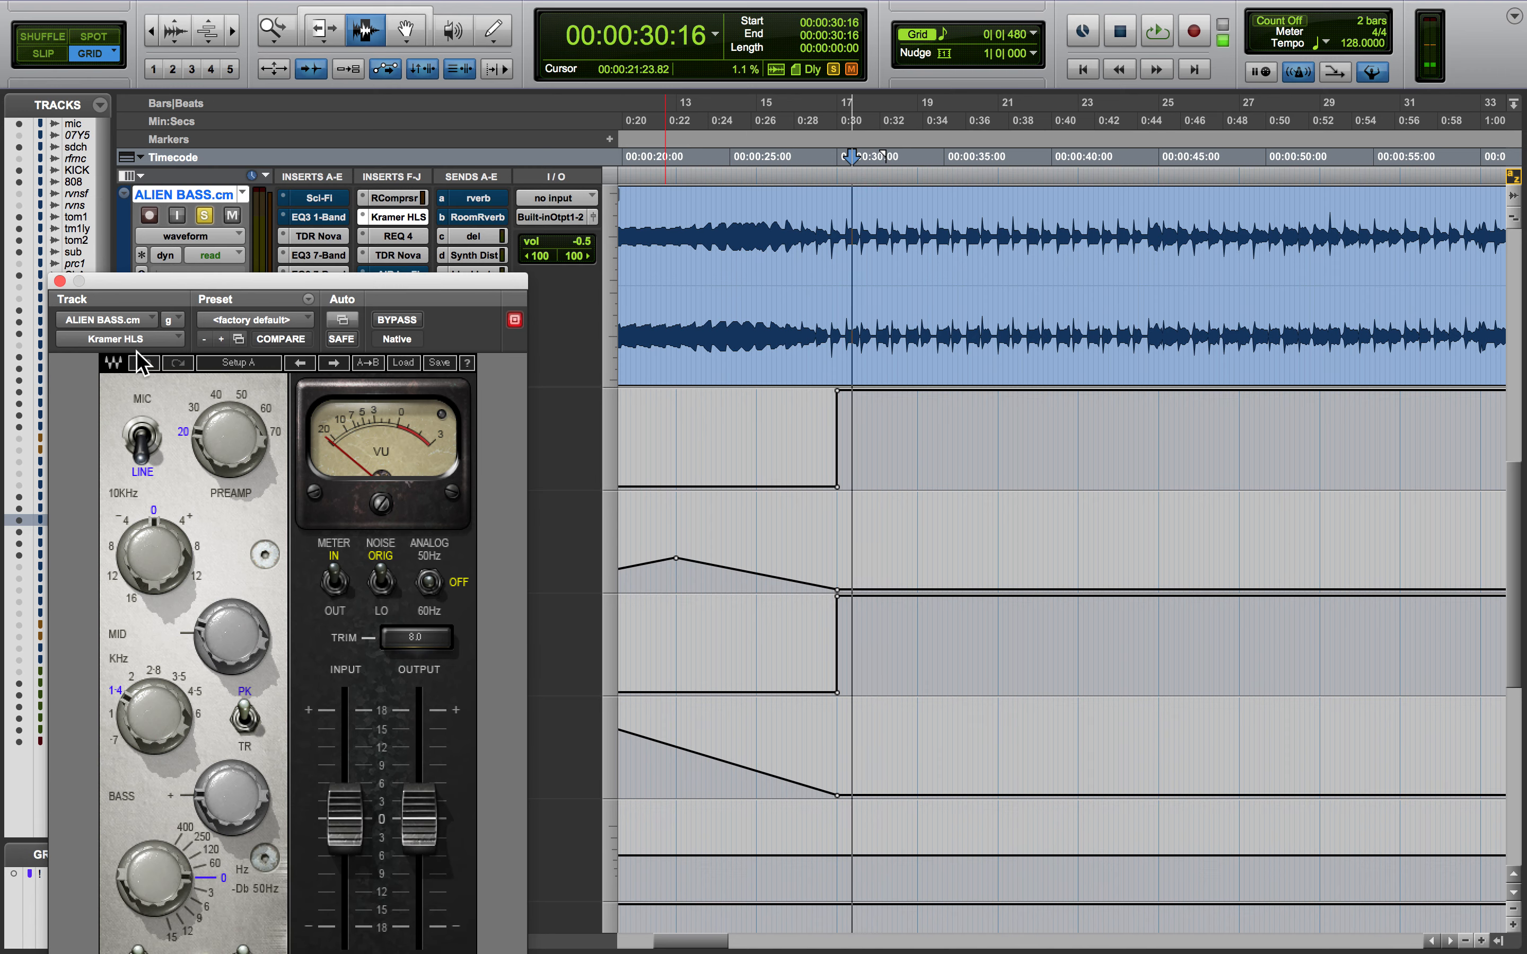
{"action": "left_click_drag", "start_coordinate": [210, 623], "coordinate": [210, 615]}
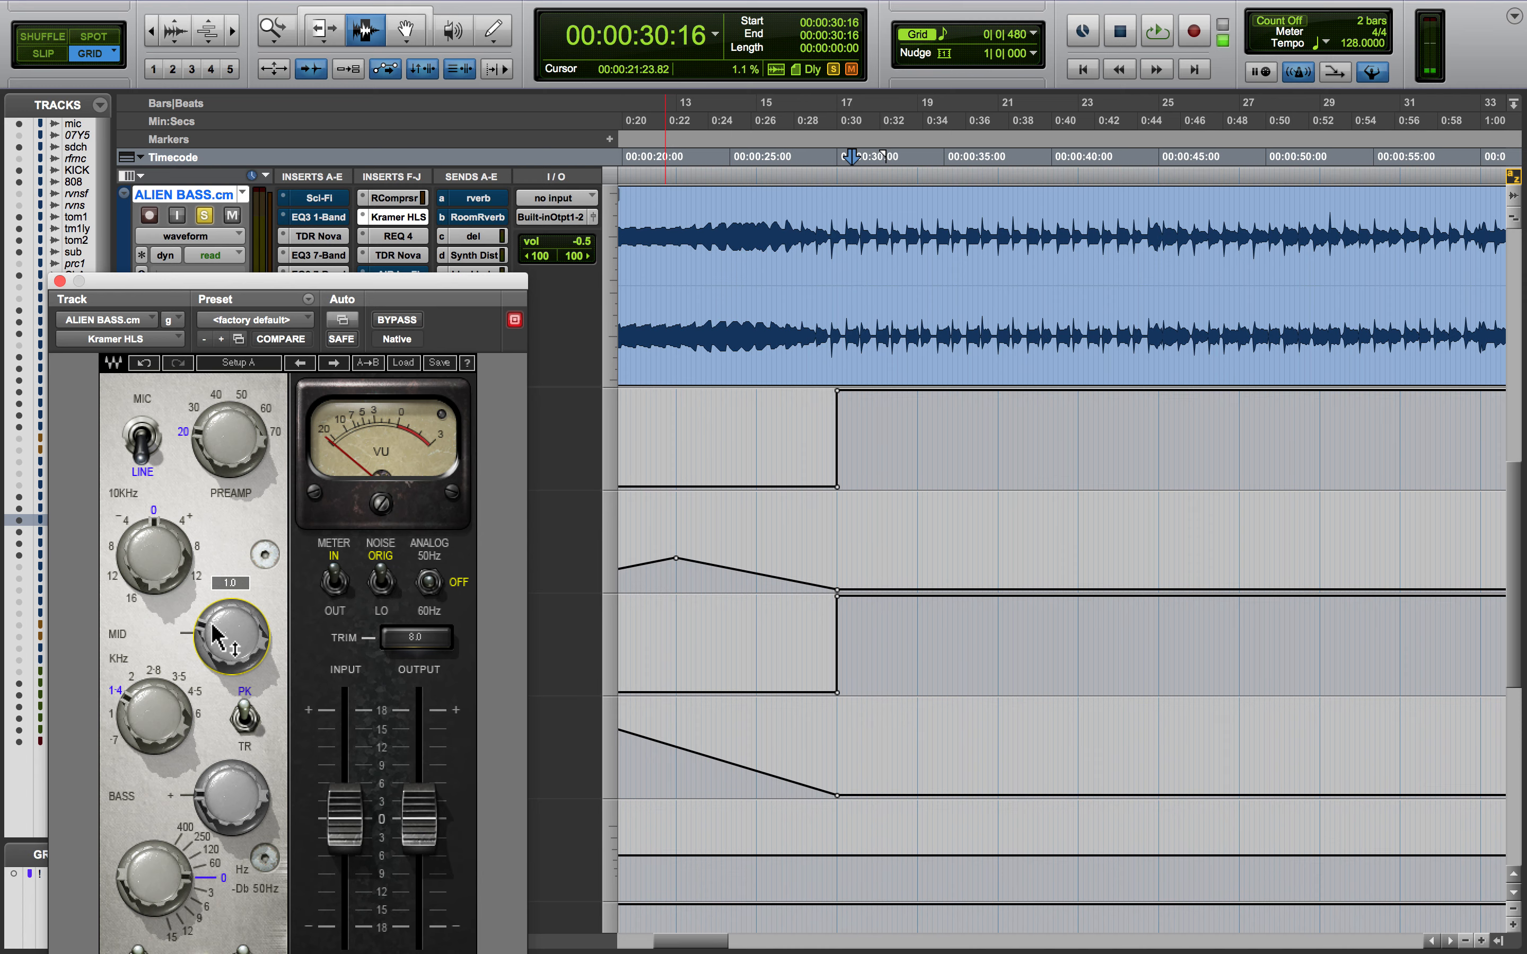
{"action": "left_click", "coordinate": [60, 281]}
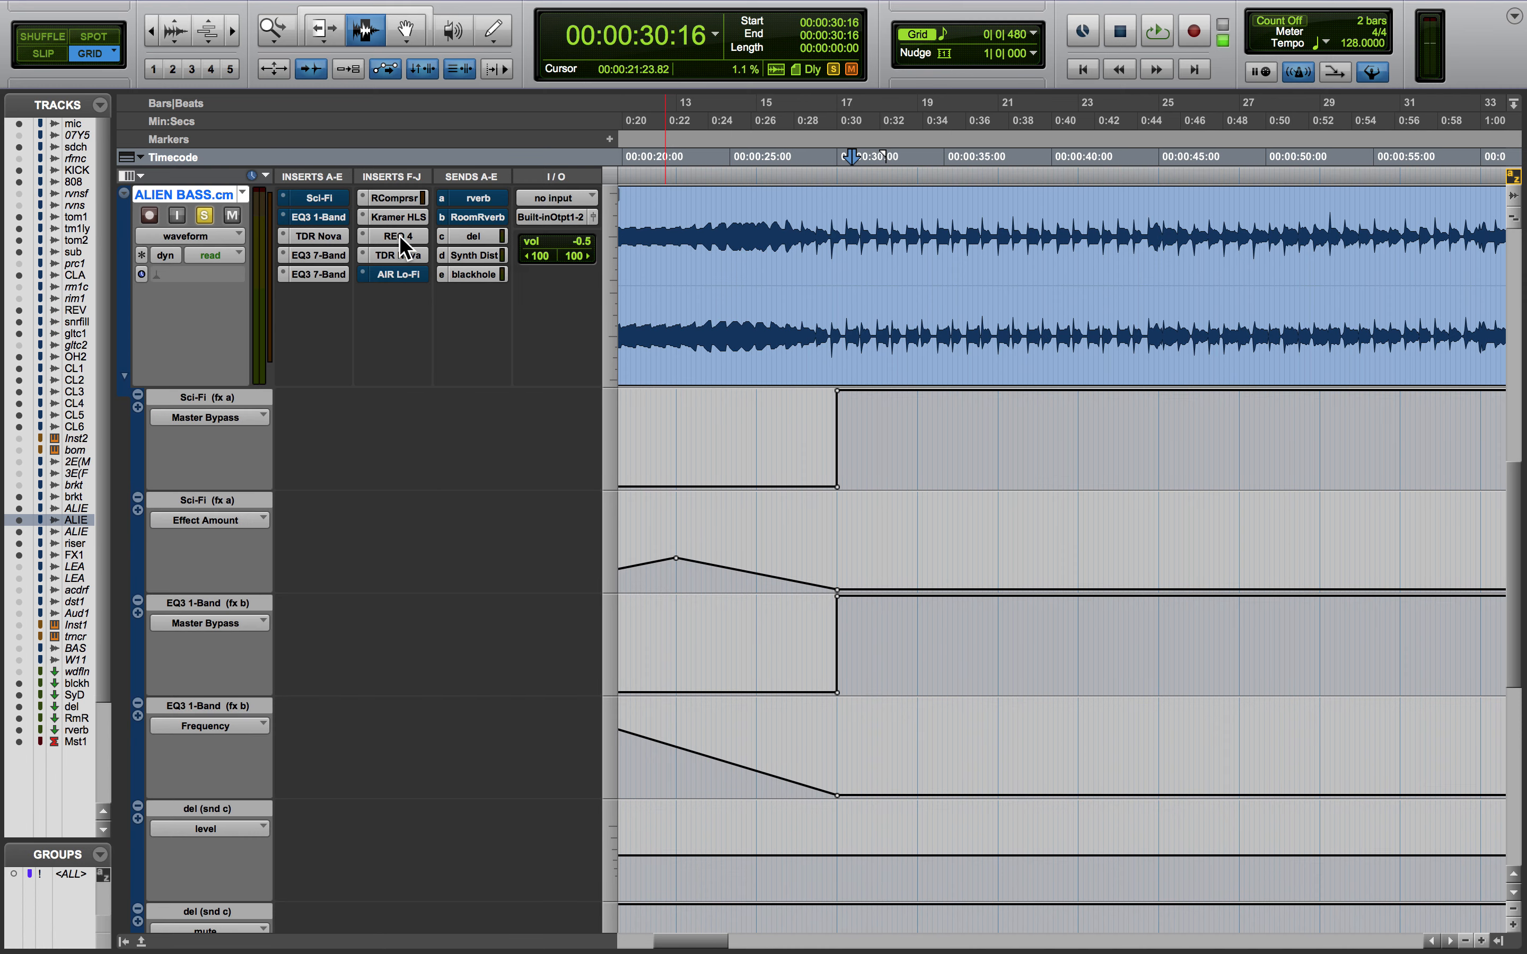
{"action": "left_click", "coordinate": [399, 235]}
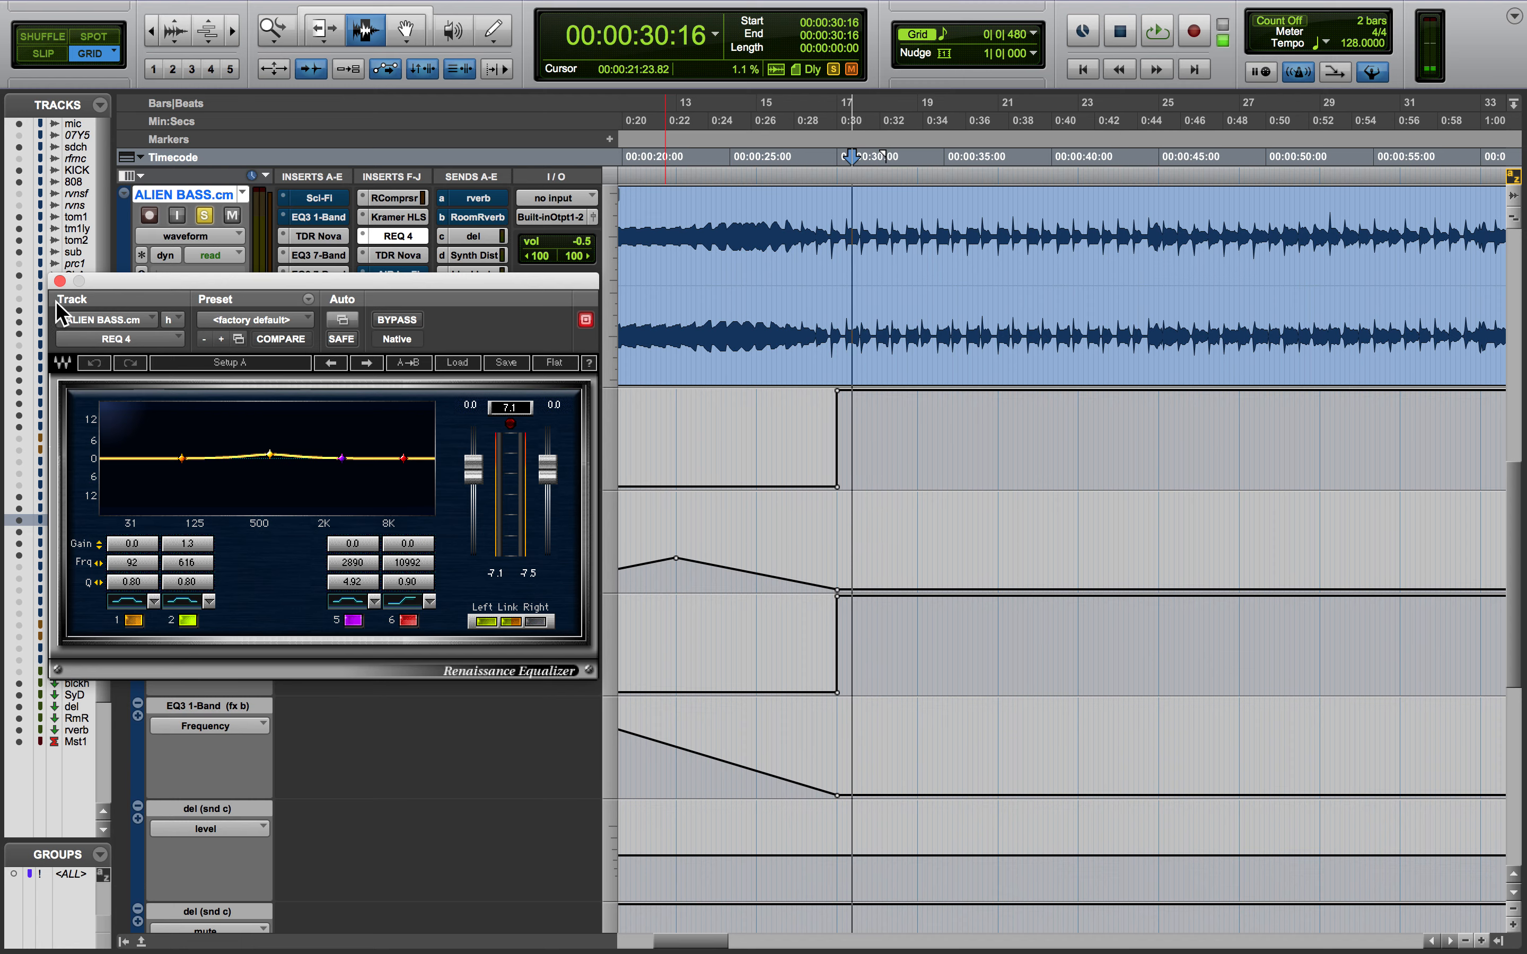
{"action": "left_click", "coordinate": [60, 281]}
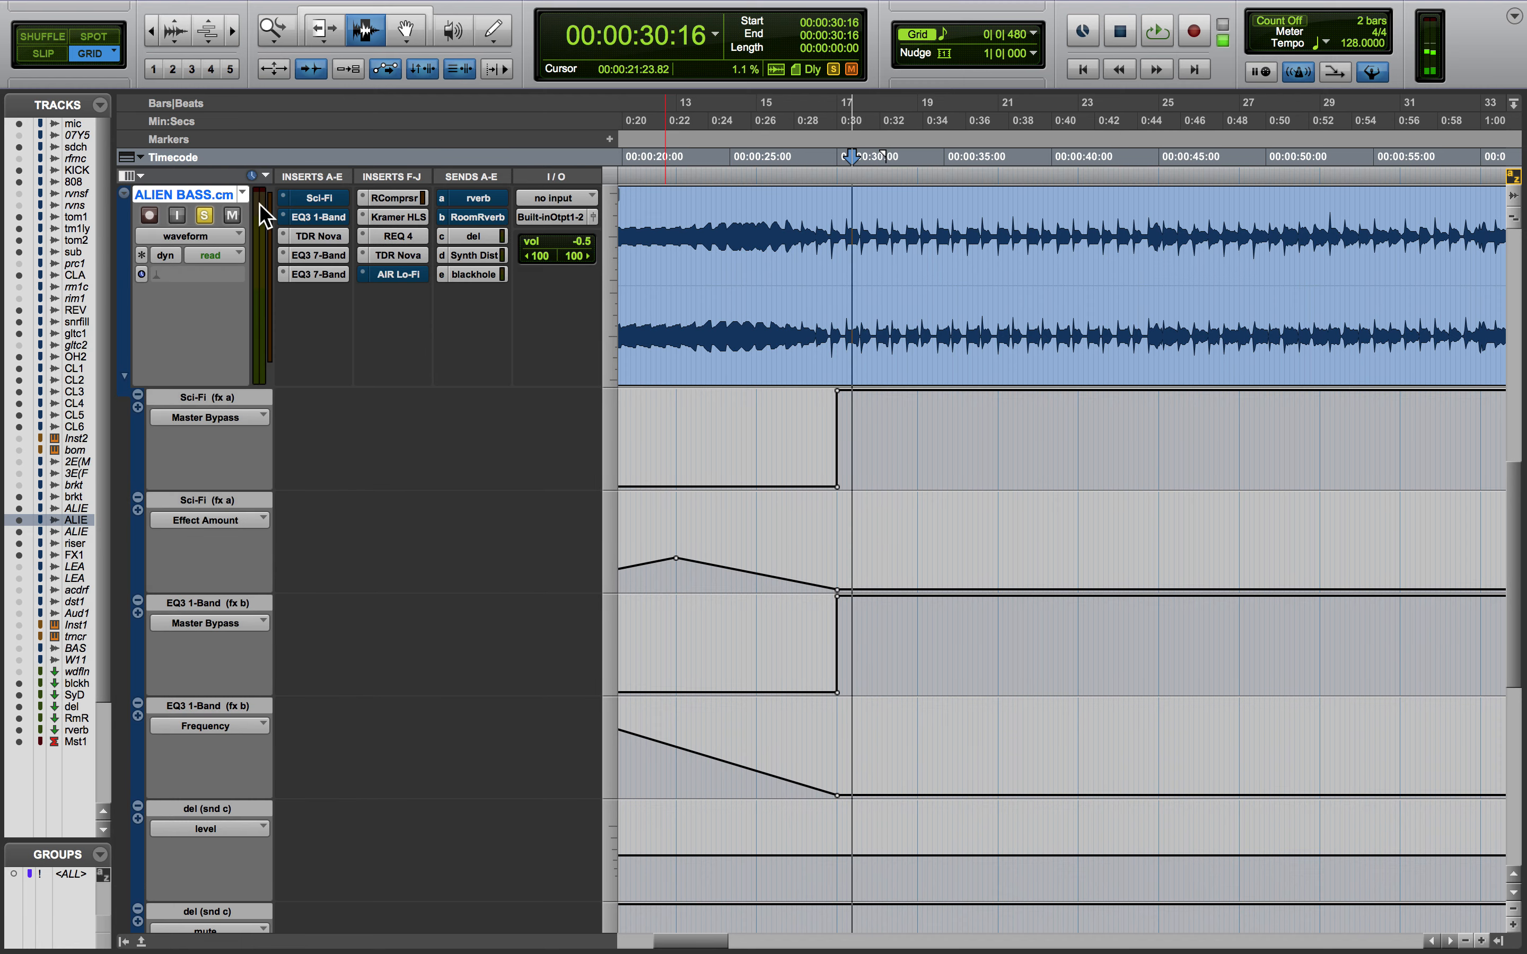
Review the TDR Nova in insert i while auditioning from 00:00:35:09, stop playback and close the window
{"action": "left_click", "coordinate": [390, 251]}
{"action": "left_click", "coordinate": [953, 427]}
{"action": "key", "text": "space"}
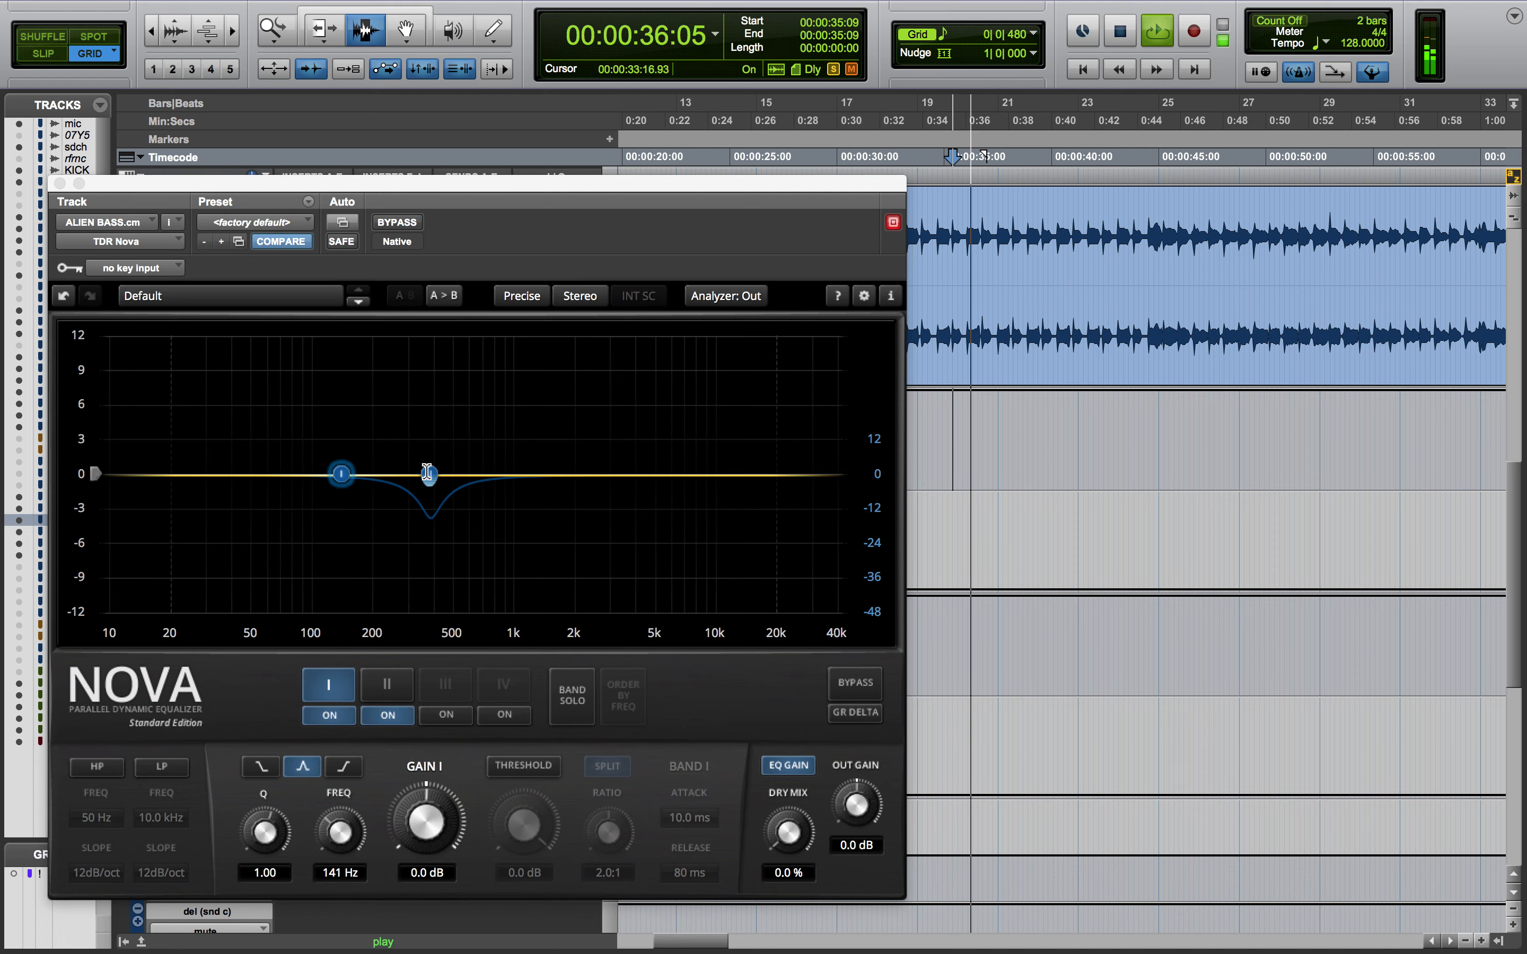
{"action": "key", "text": "space"}
{"action": "left_click", "coordinate": [59, 183]}
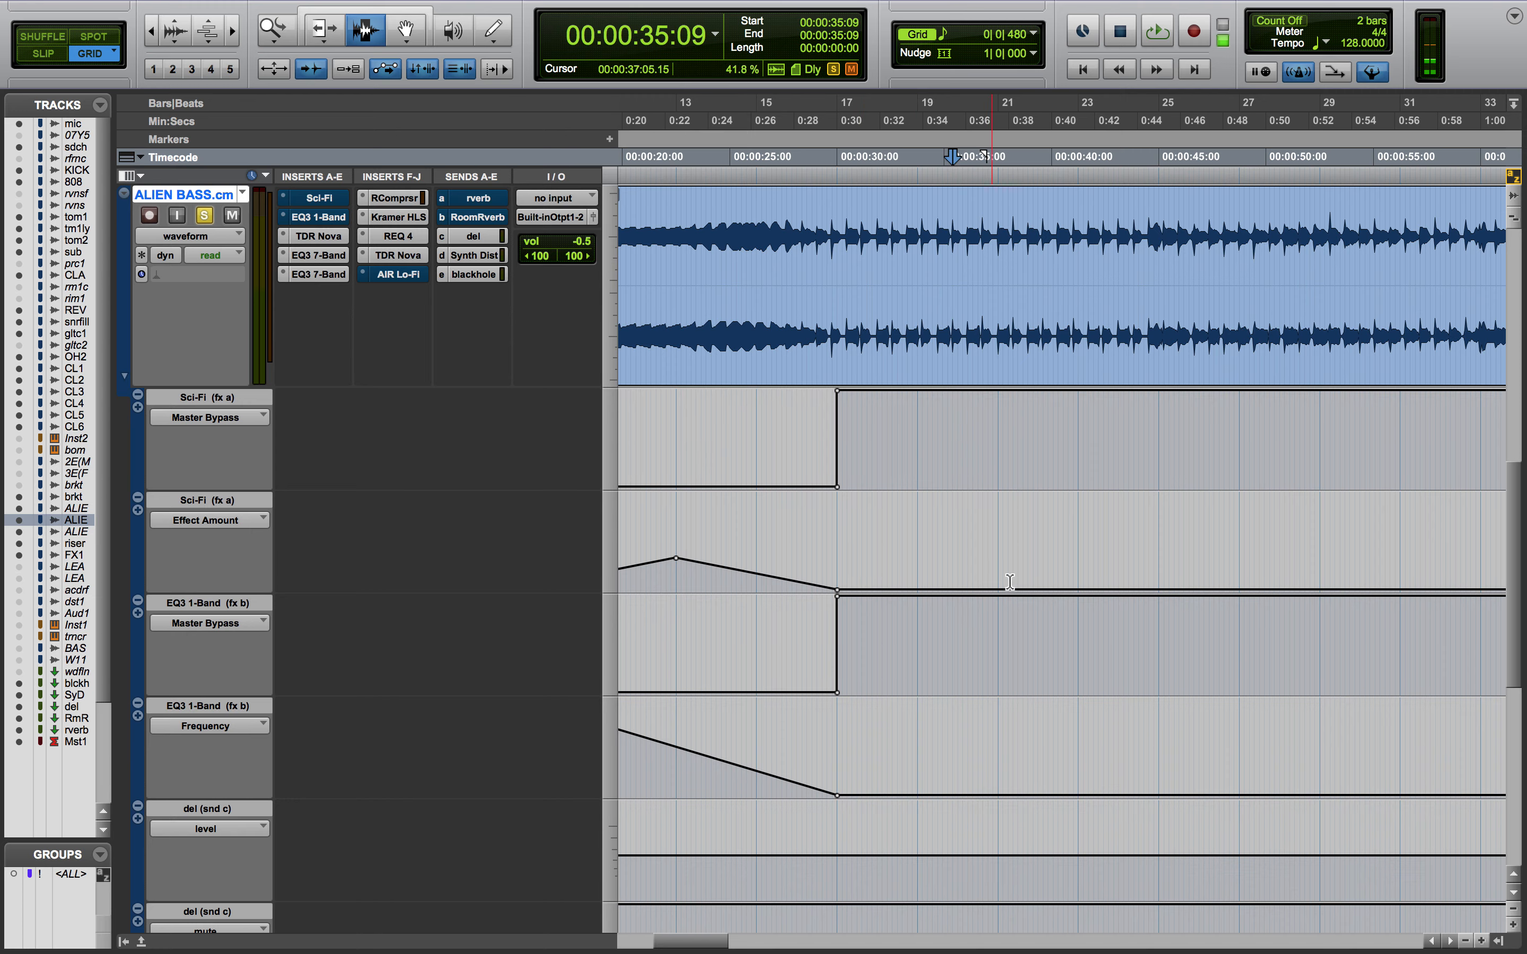
Reduce the ALIEN BASS.cm automation lane heights and zoom out to examine the del send level automation around bar 69
{"action": "scroll", "coordinate": [1013, 586], "scroll_direction": "right", "scroll_amount": 5}
{"action": "scroll", "coordinate": [1016, 592], "scroll_direction": "up", "scroll_amount": 2}
{"action": "scroll", "coordinate": [1015, 592], "scroll_direction": "right", "scroll_amount": 6}
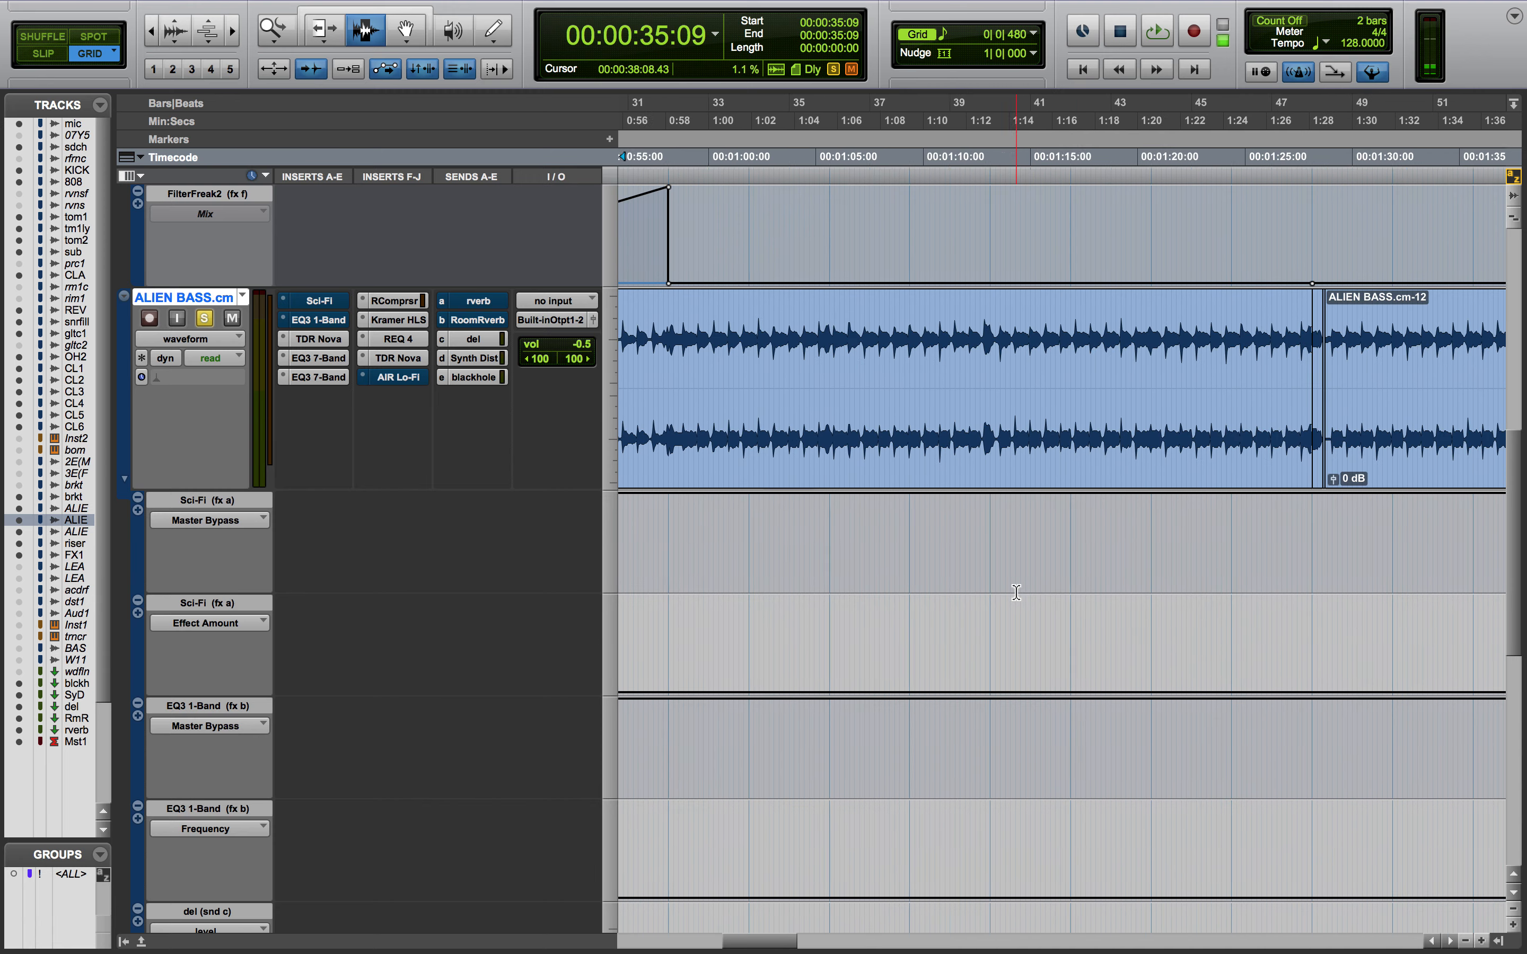
{"action": "scroll", "coordinate": [1016, 592], "scroll_direction": "down", "scroll_amount": 4}
{"action": "scroll", "coordinate": [1016, 592], "scroll_direction": "right", "scroll_amount": 2}
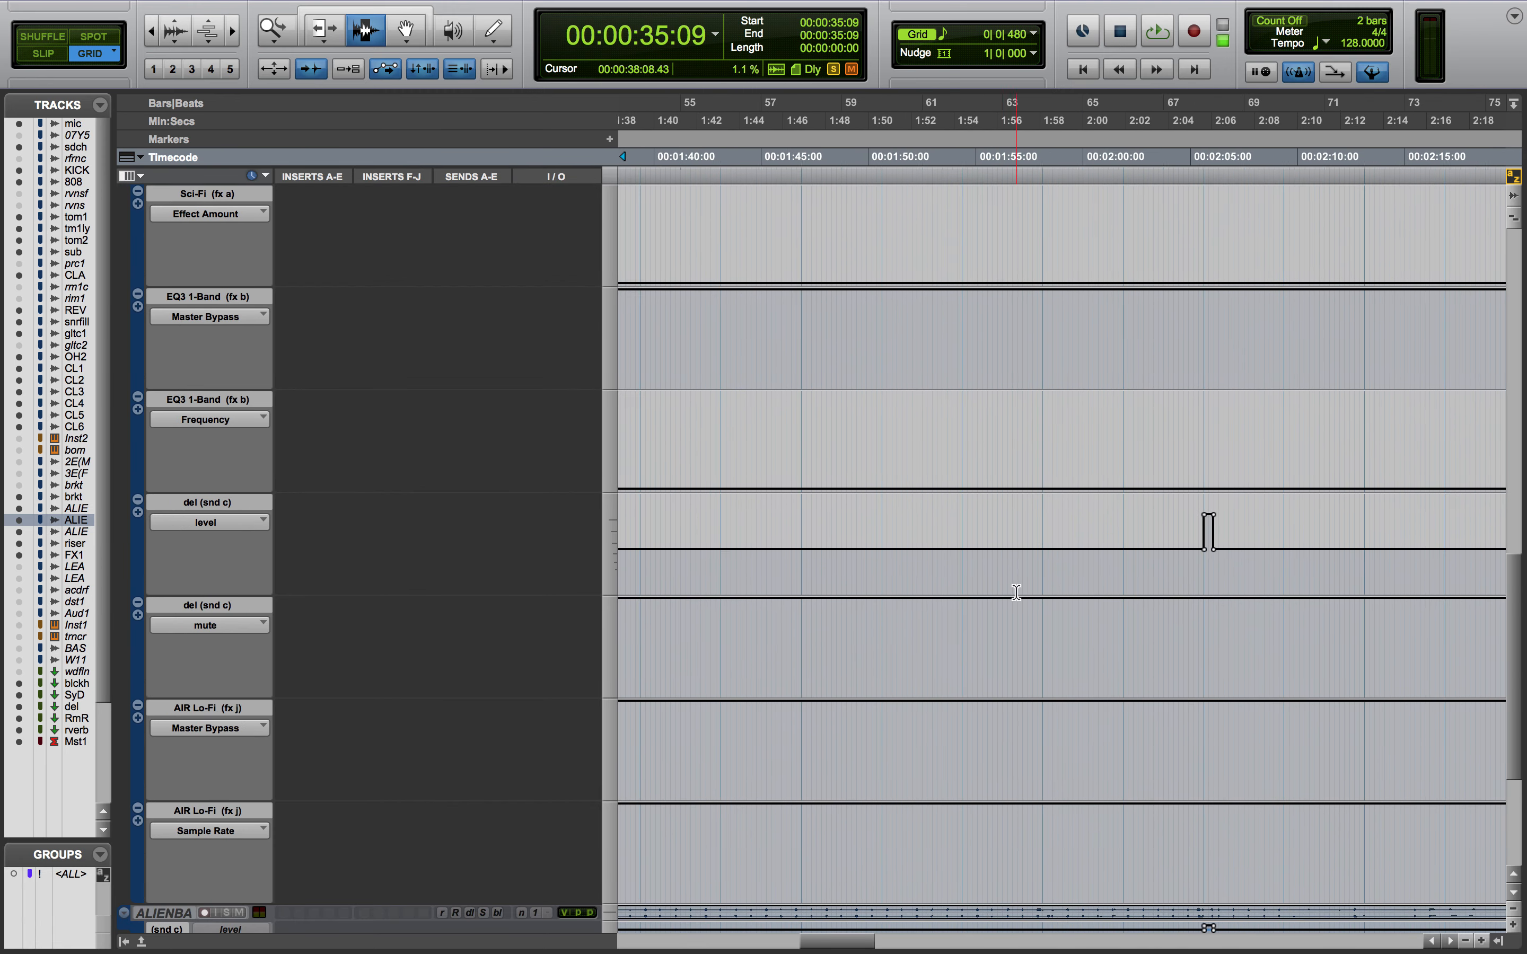
{"action": "key", "text": "ctrl+Down"}
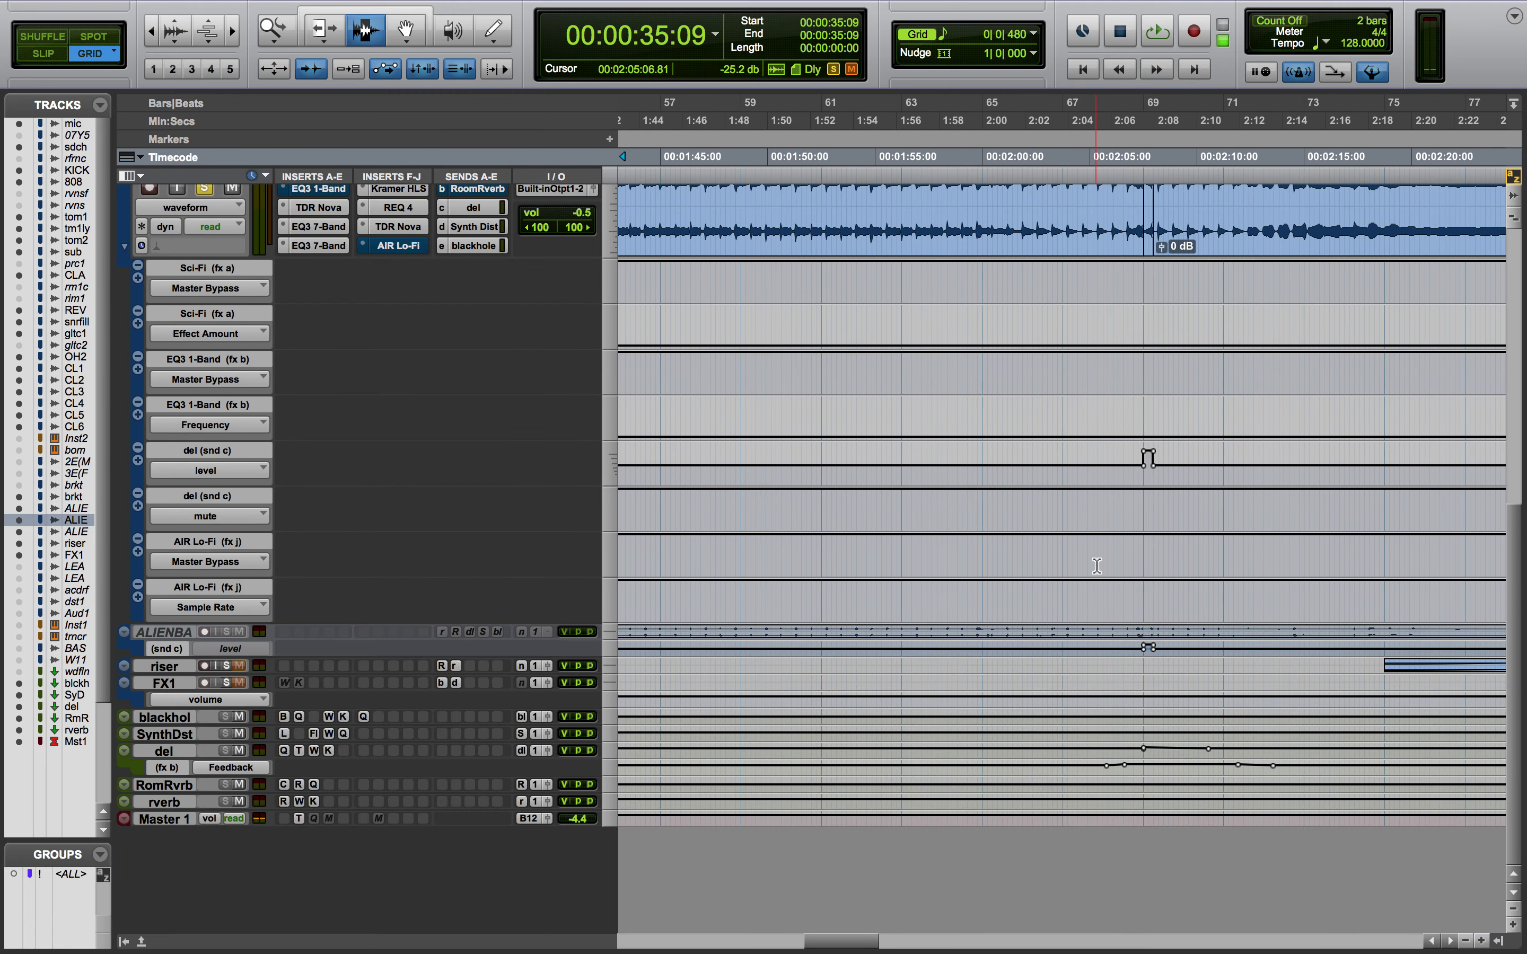
{"action": "key", "text": "r"}
{"action": "scroll", "coordinate": [1100, 558], "scroll_direction": "right", "scroll_amount": 4}
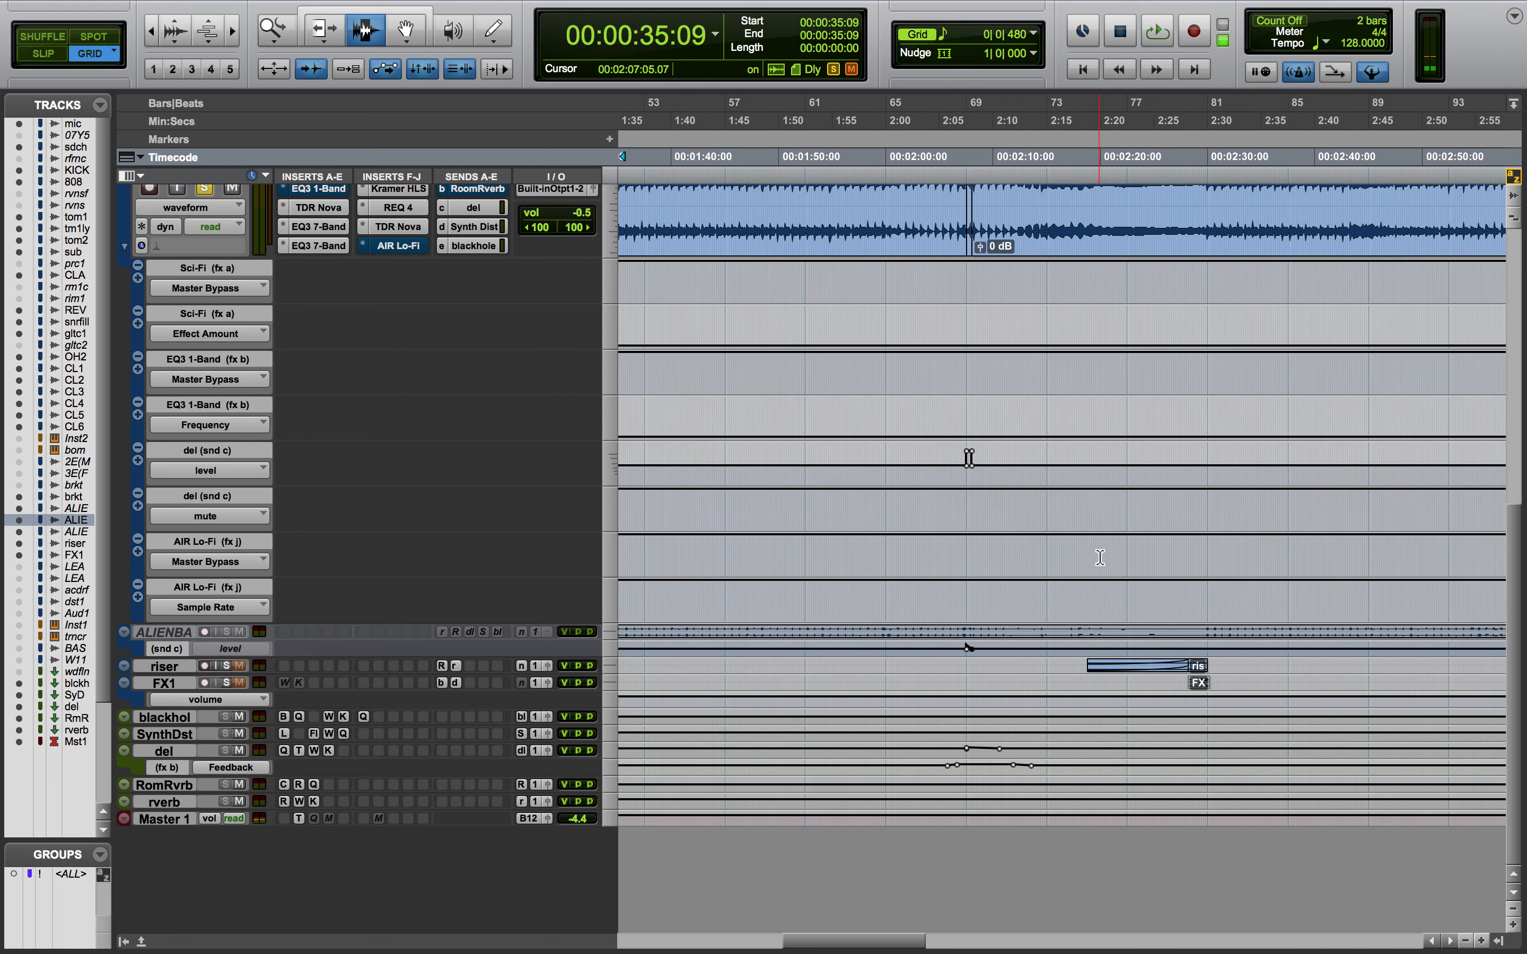
Open the AIR Lo-Fi on ALIEN BASS.cm and audition its automated section from 00:03:22:00, stopping playback and closing the plug-in window
{"action": "scroll", "coordinate": [1100, 558], "scroll_direction": "right", "scroll_amount": 1}
{"action": "scroll", "coordinate": [1100, 558], "scroll_direction": "up", "scroll_amount": 1}
{"action": "scroll", "coordinate": [1117, 587], "scroll_direction": "right", "scroll_amount": 3}
{"action": "left_click", "coordinate": [1155, 641]}
{"action": "left_click", "coordinate": [399, 274]}
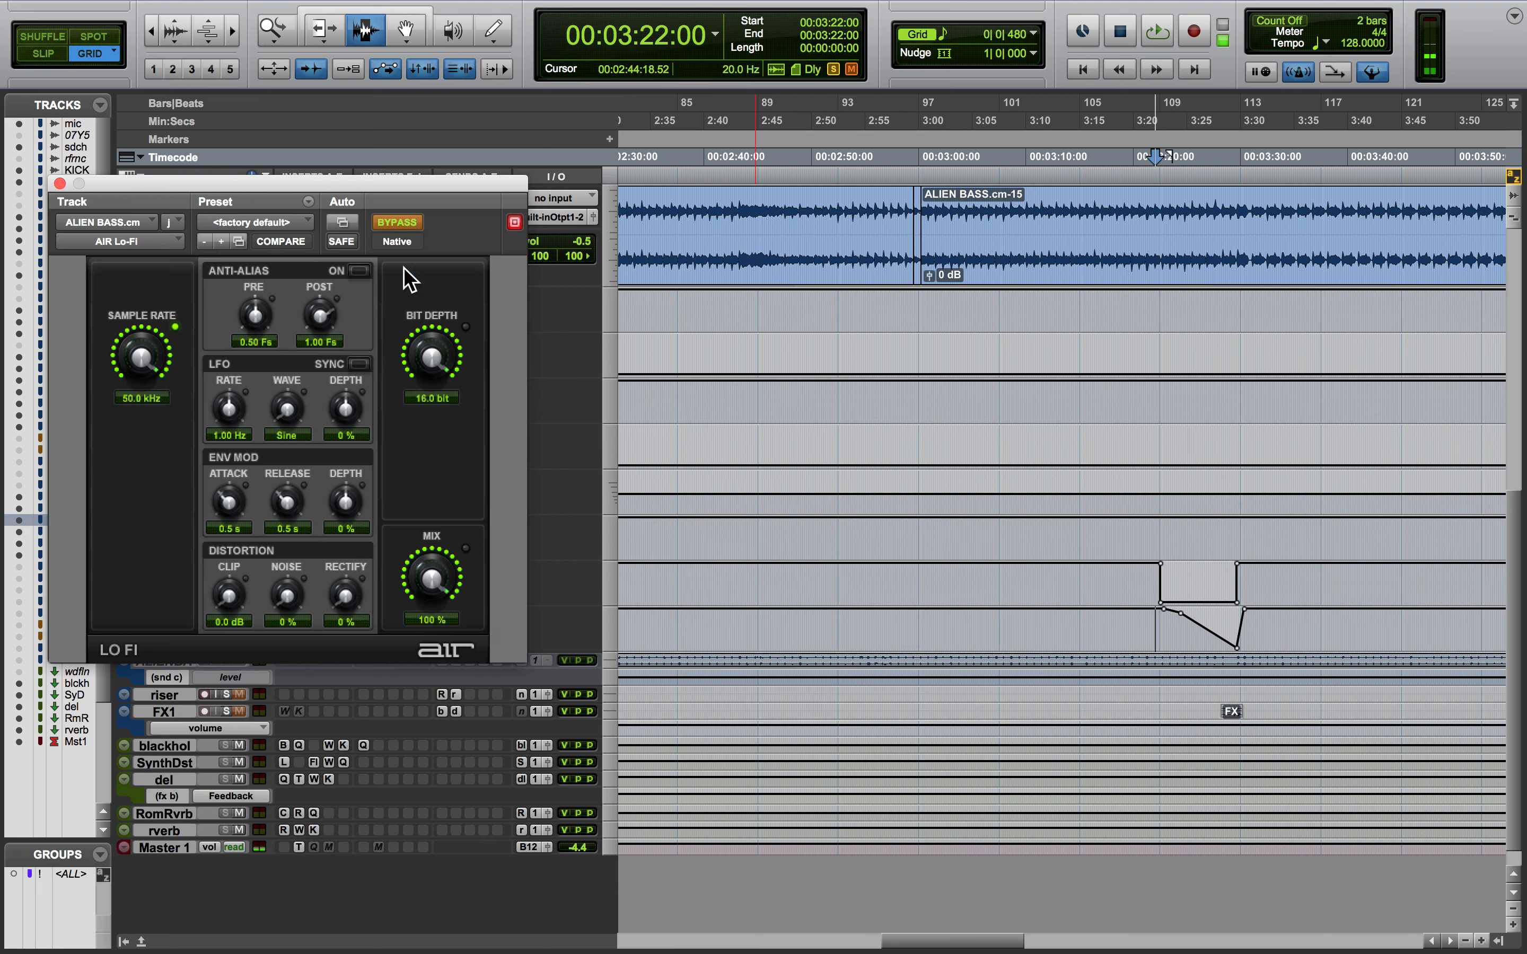
{"action": "key", "text": "space"}
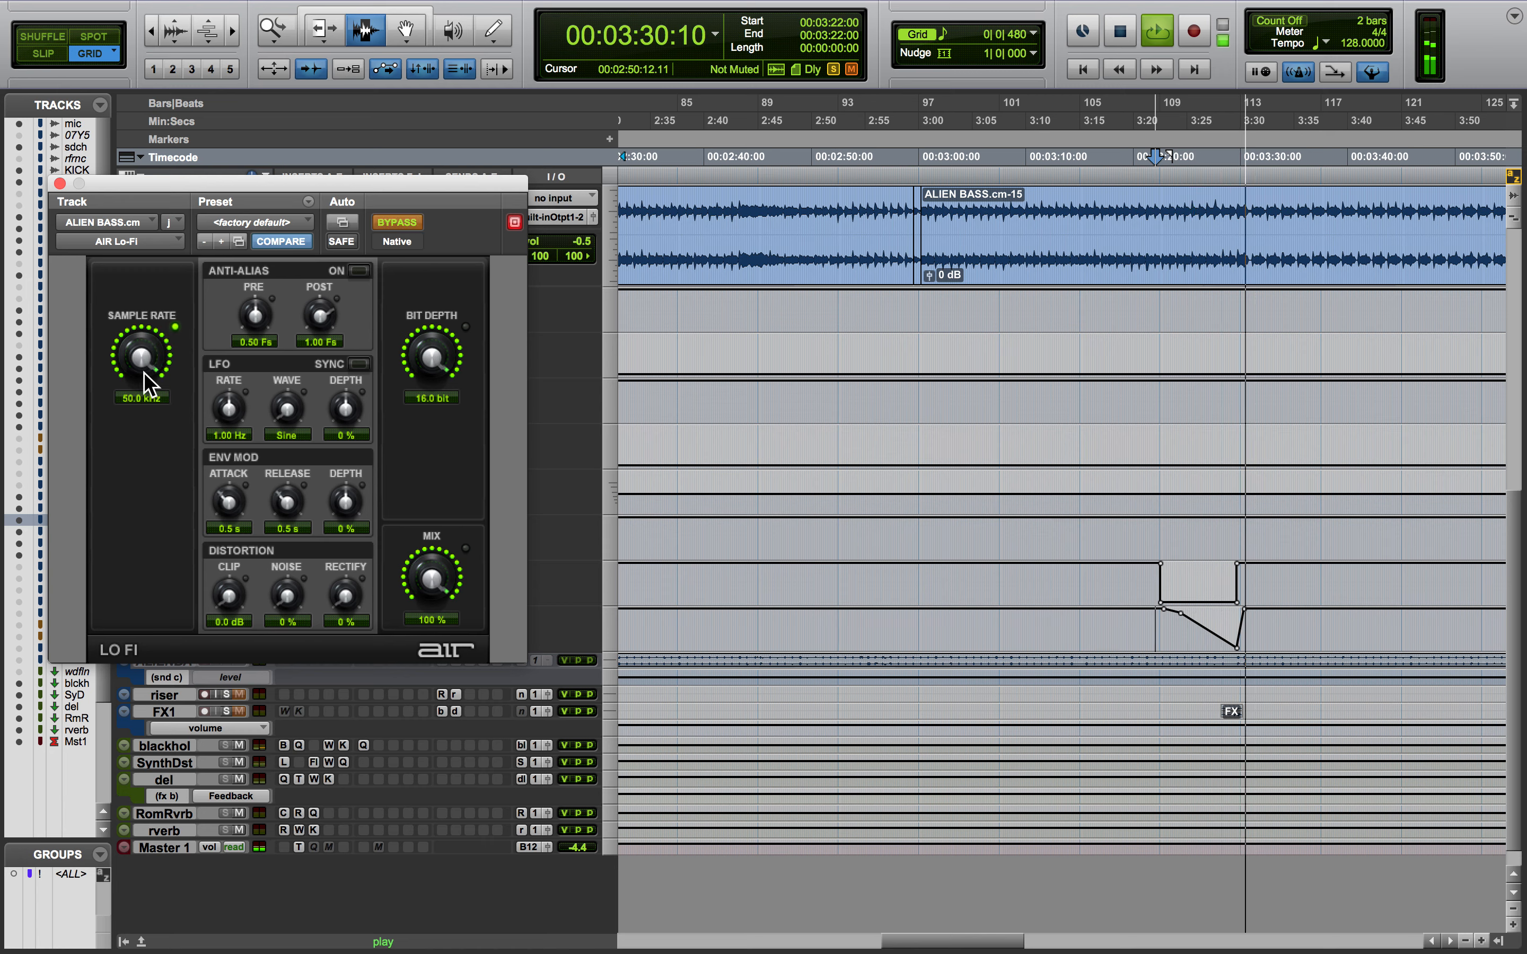
{"action": "key", "text": "space"}
{"action": "left_click", "coordinate": [59, 183]}
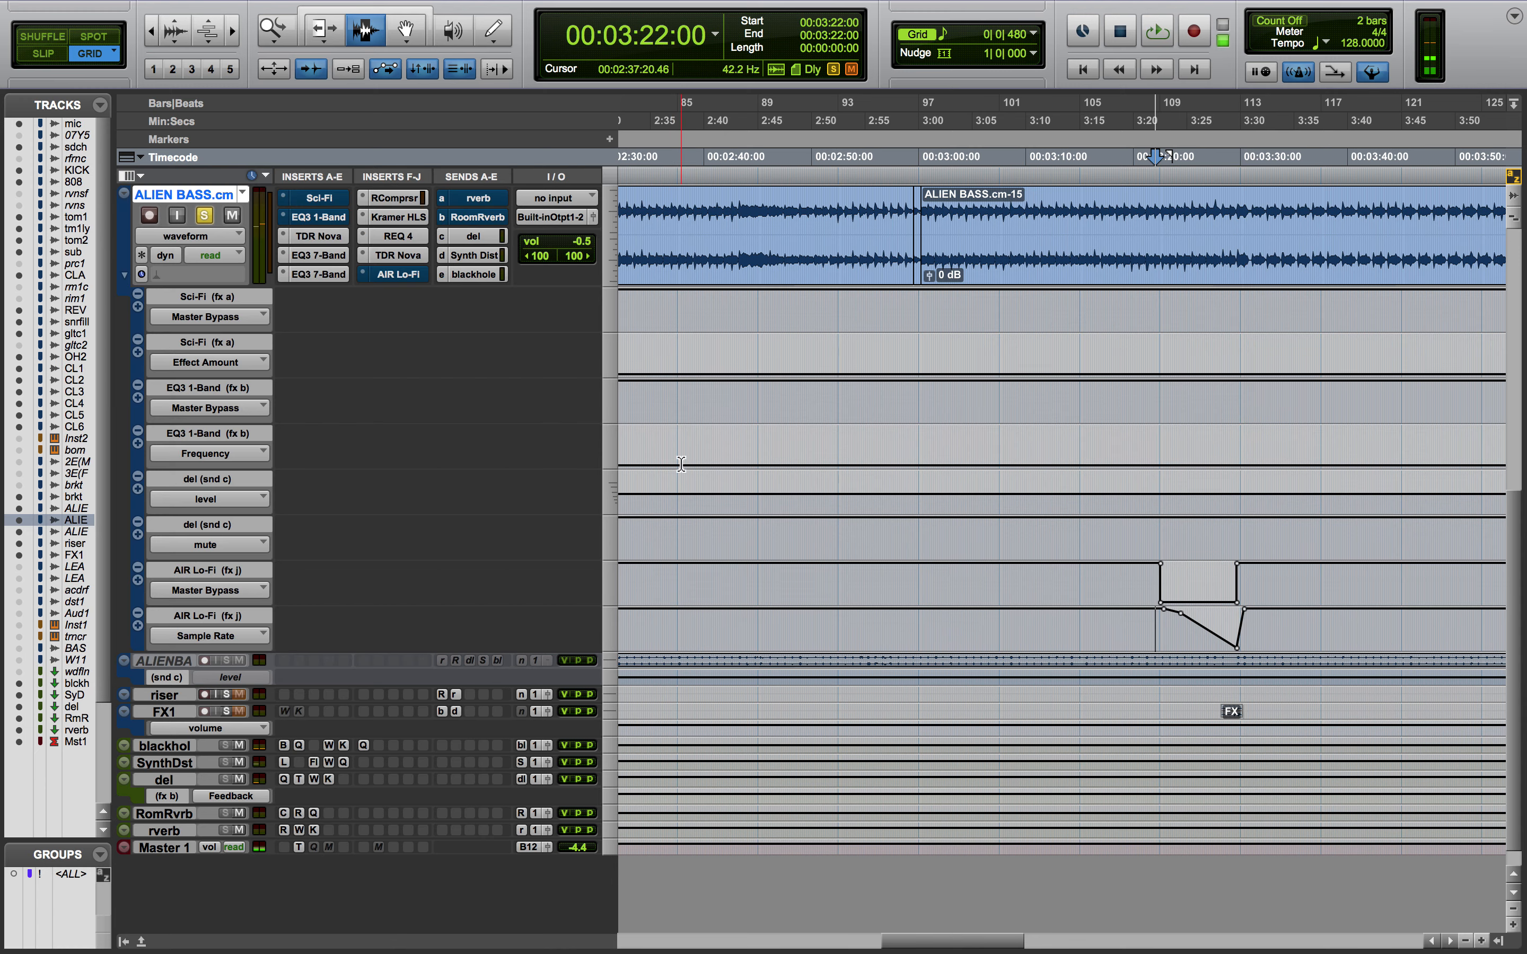
Examine the EQ3 1-Band bypass and frequency automation on ALIEN BASS.cm toward the end of the song
{"action": "scroll", "coordinate": [964, 526], "scroll_direction": "right", "scroll_amount": 4}
{"action": "scroll", "coordinate": [1021, 550], "scroll_direction": "right", "scroll_amount": 15}
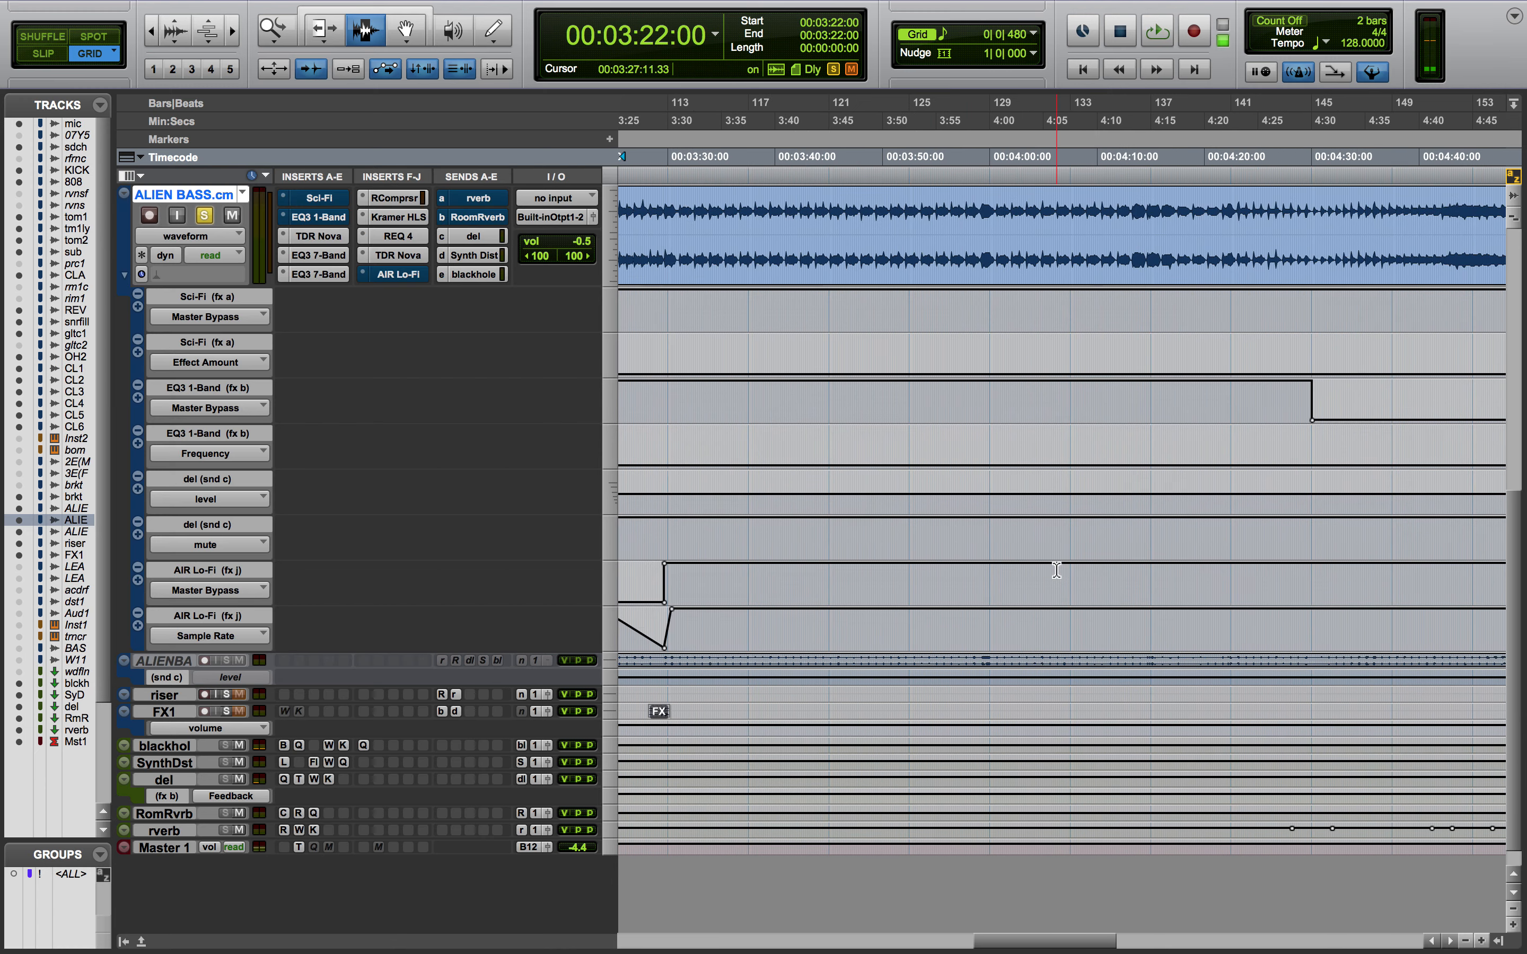
{"action": "scroll", "coordinate": [1041, 562], "scroll_direction": "up", "scroll_amount": 3}
{"action": "scroll", "coordinate": [1056, 570], "scroll_direction": "left", "scroll_amount": 20}
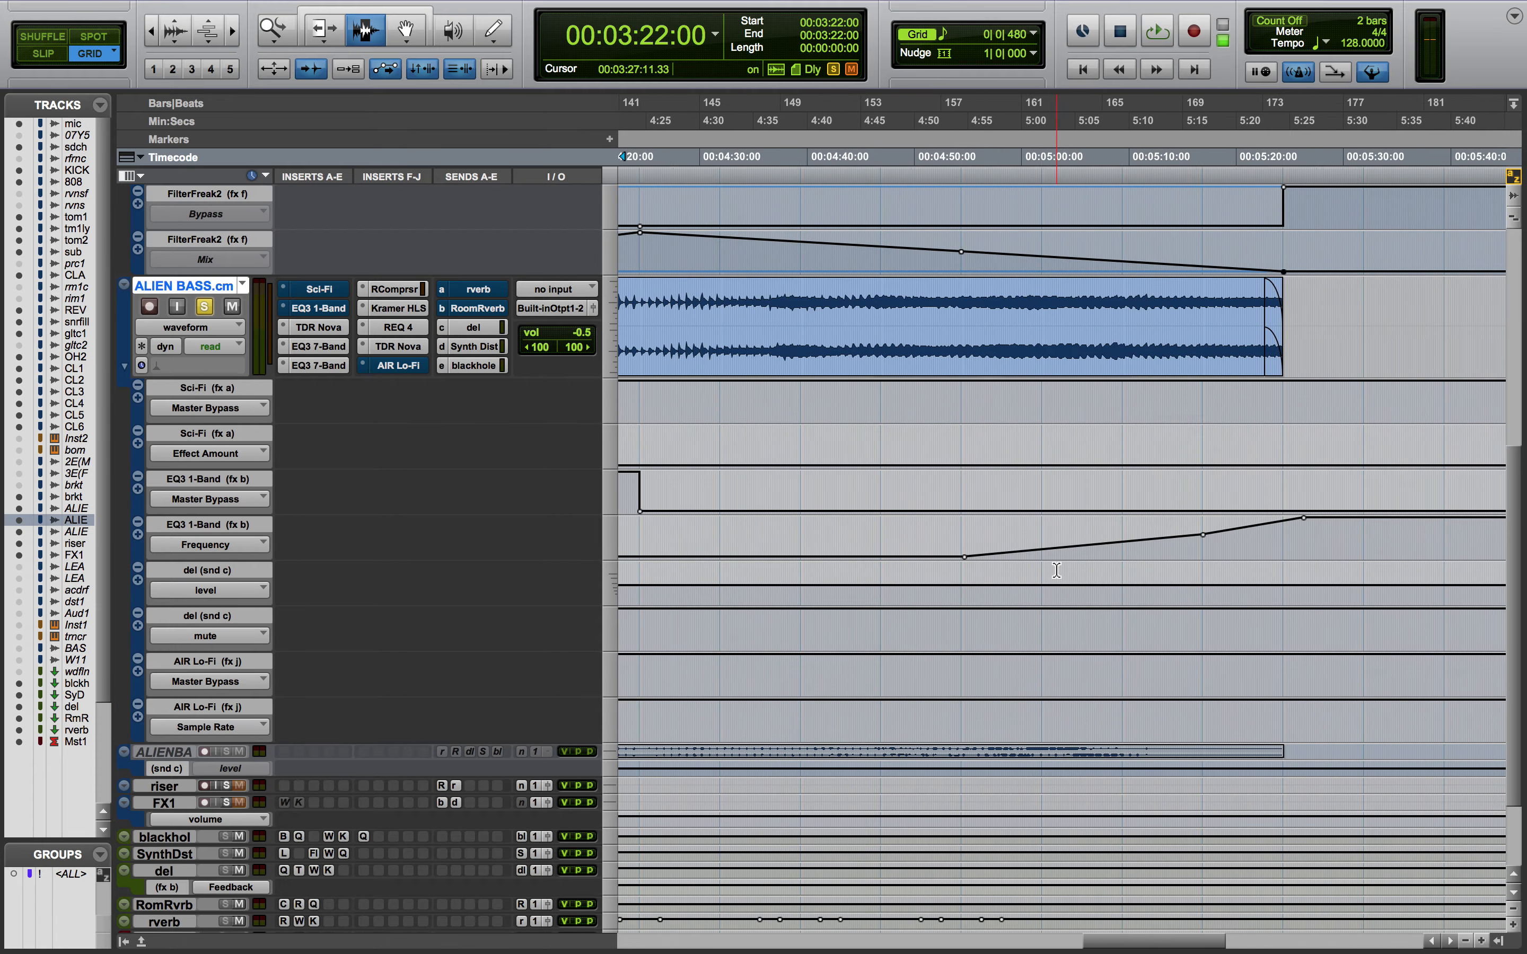
{"action": "scroll", "coordinate": [1057, 570], "scroll_direction": "down", "scroll_amount": 3}
{"action": "left_click", "coordinate": [1089, 309]}
{"action": "scroll", "coordinate": [1088, 308], "scroll_direction": "left", "scroll_amount": 1}
{"action": "scroll", "coordinate": [1087, 308], "scroll_direction": "left", "scroll_amount": 9}
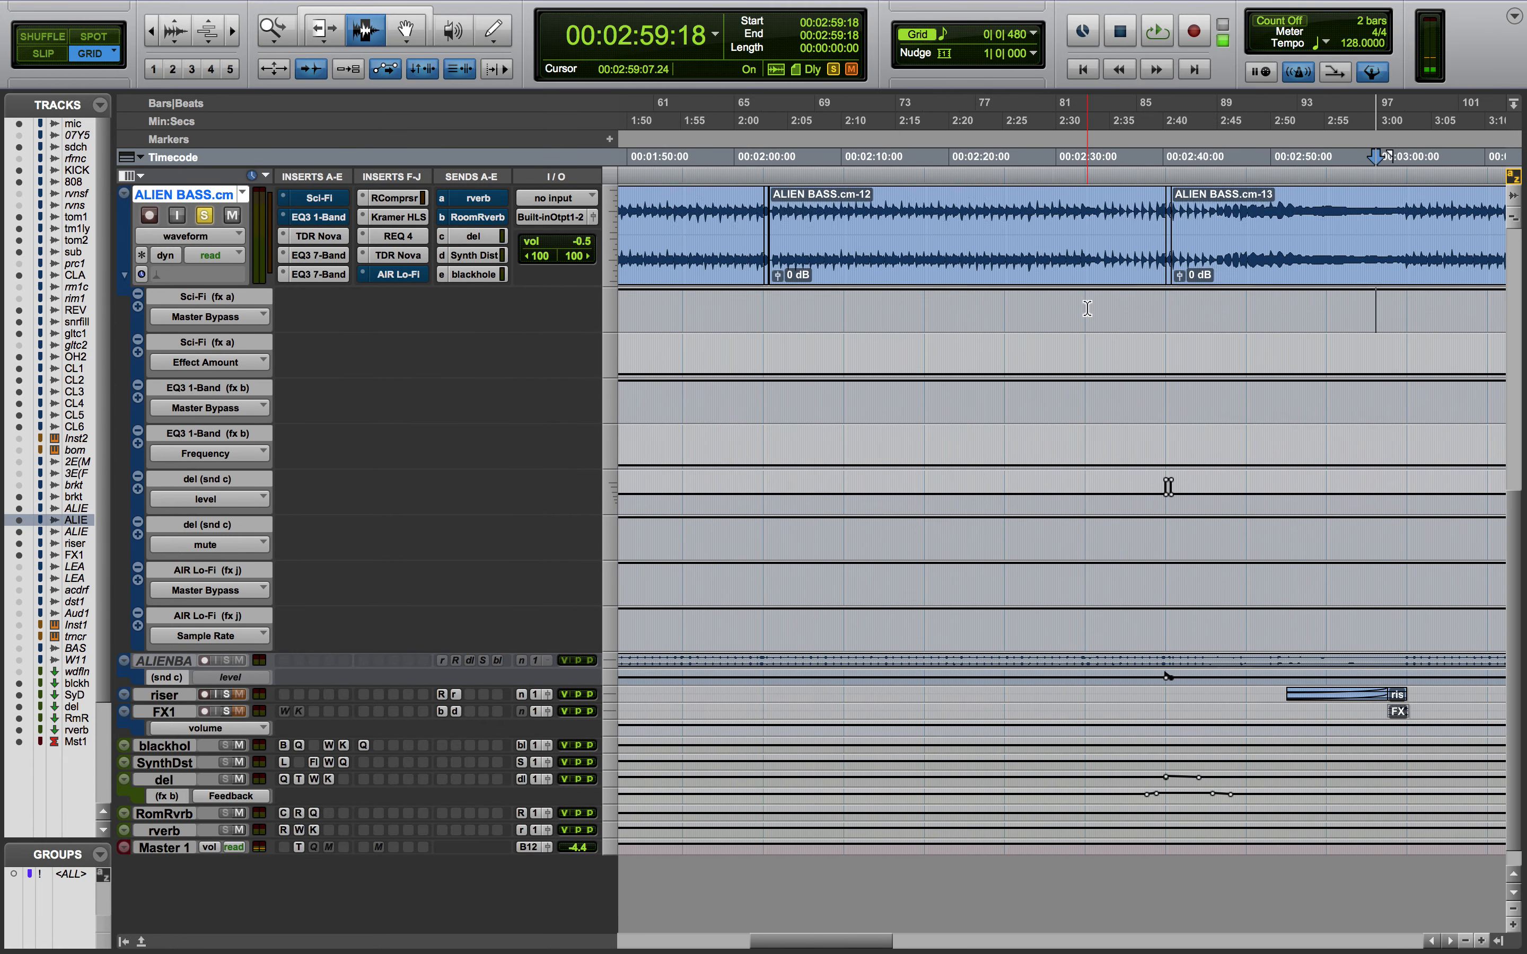
{"action": "scroll", "coordinate": [544, 345], "scroll_direction": "up", "scroll_amount": 3}
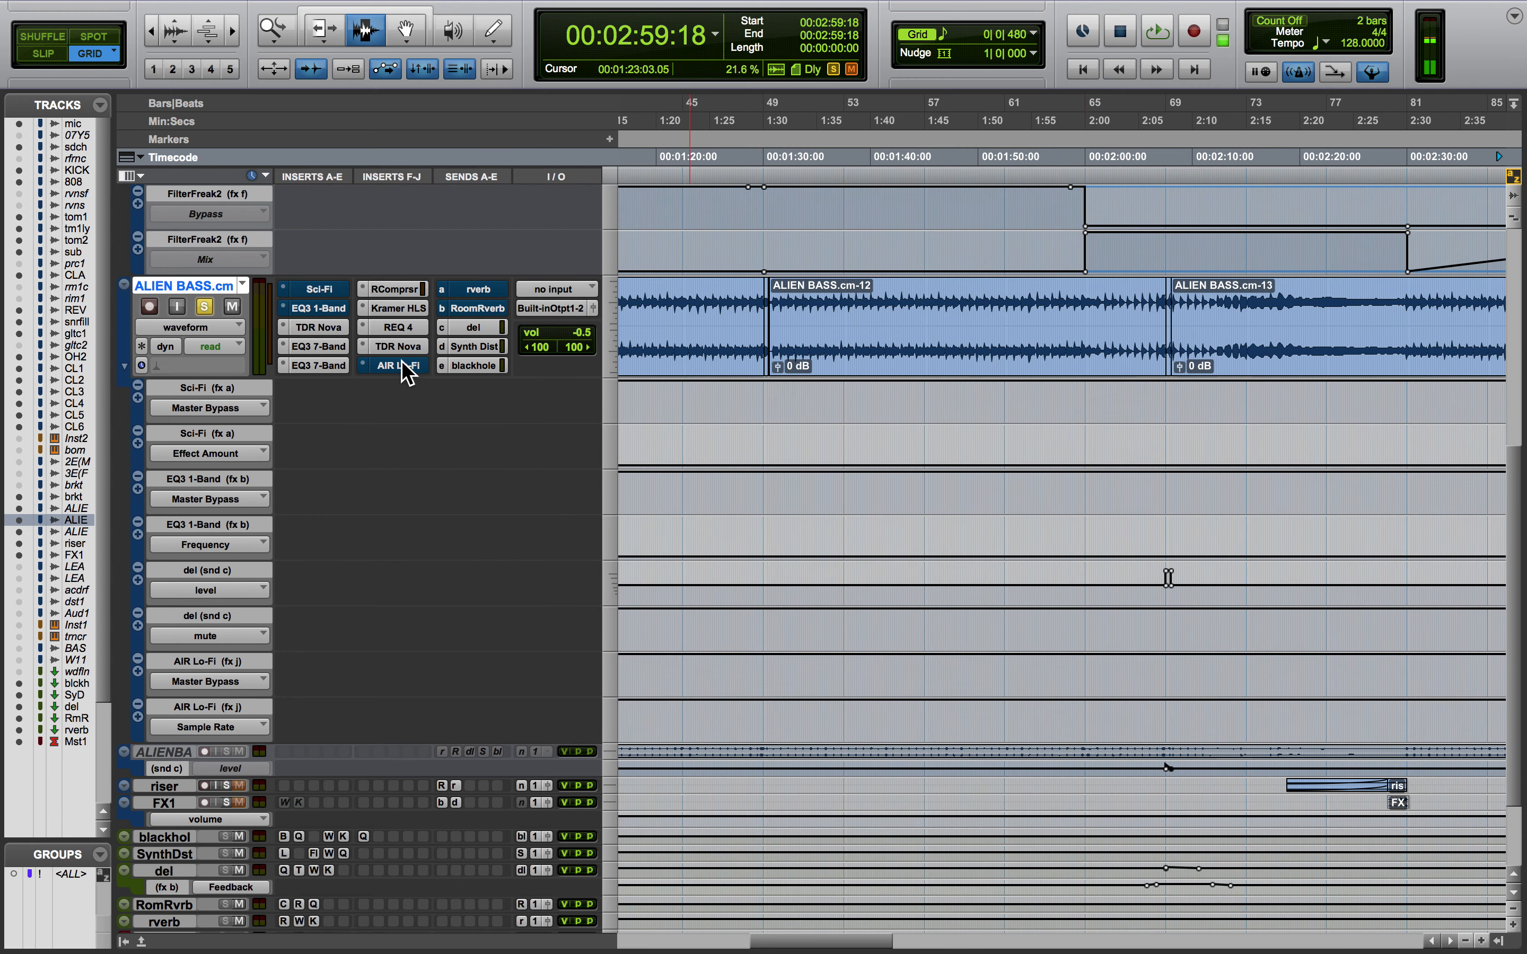
Make the ALIEN BASS.cm track inactive and the printed ALIENBAScmc track below it active
{"action": "right_click", "coordinate": [209, 289]}
{"action": "left_click", "coordinate": [237, 329]}
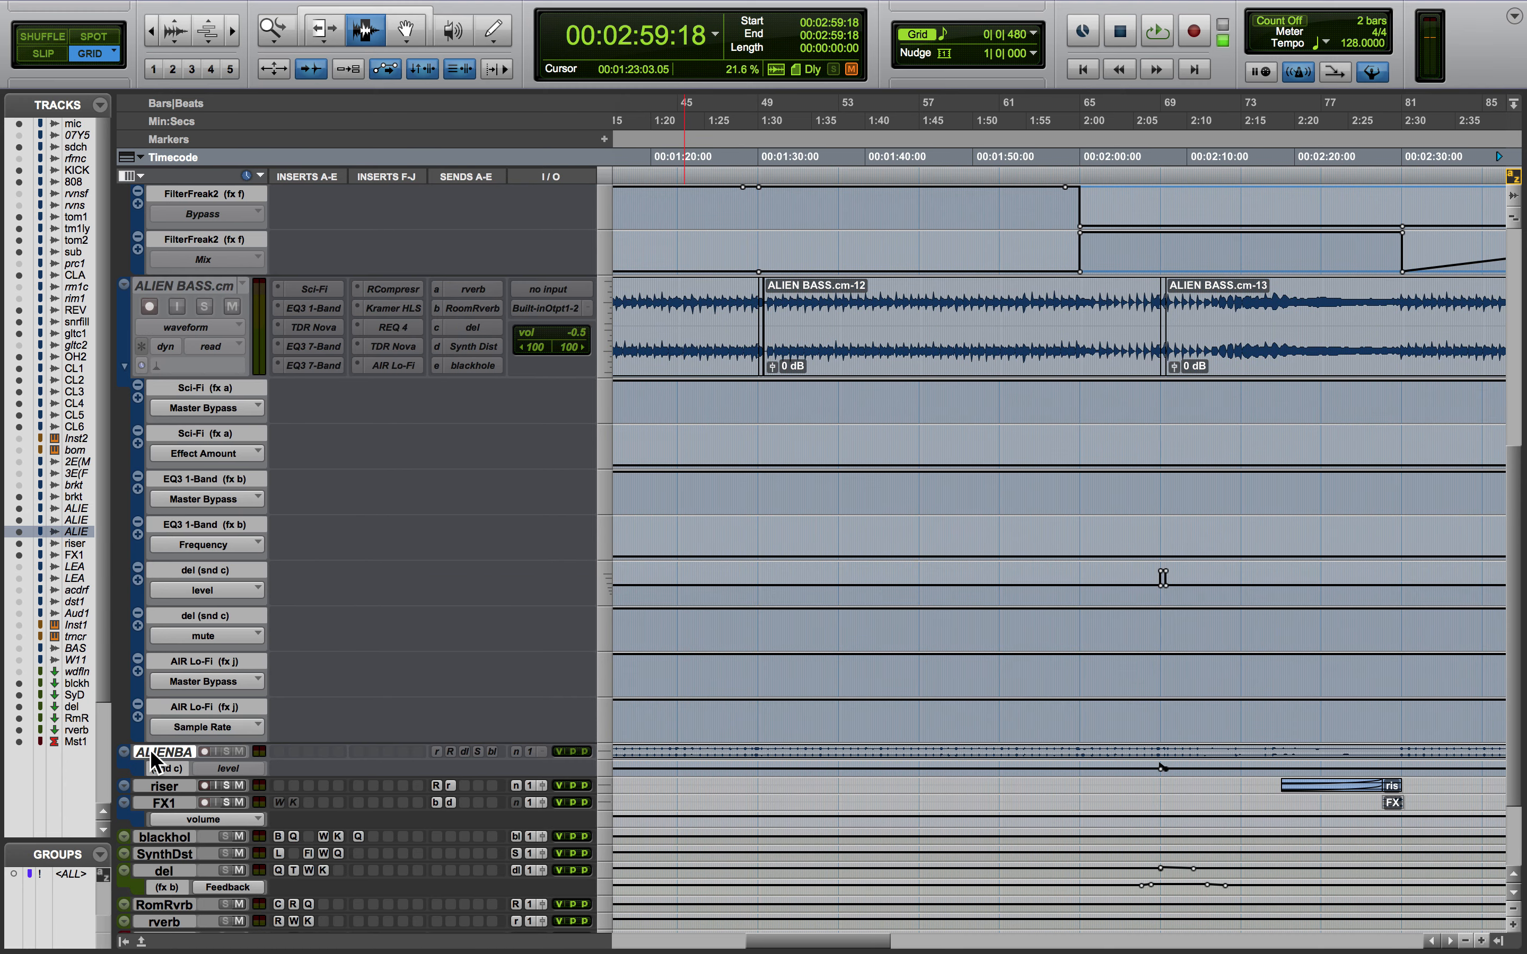
{"action": "right_click", "coordinate": [205, 794]}
{"action": "left_click", "coordinate": [204, 789]}
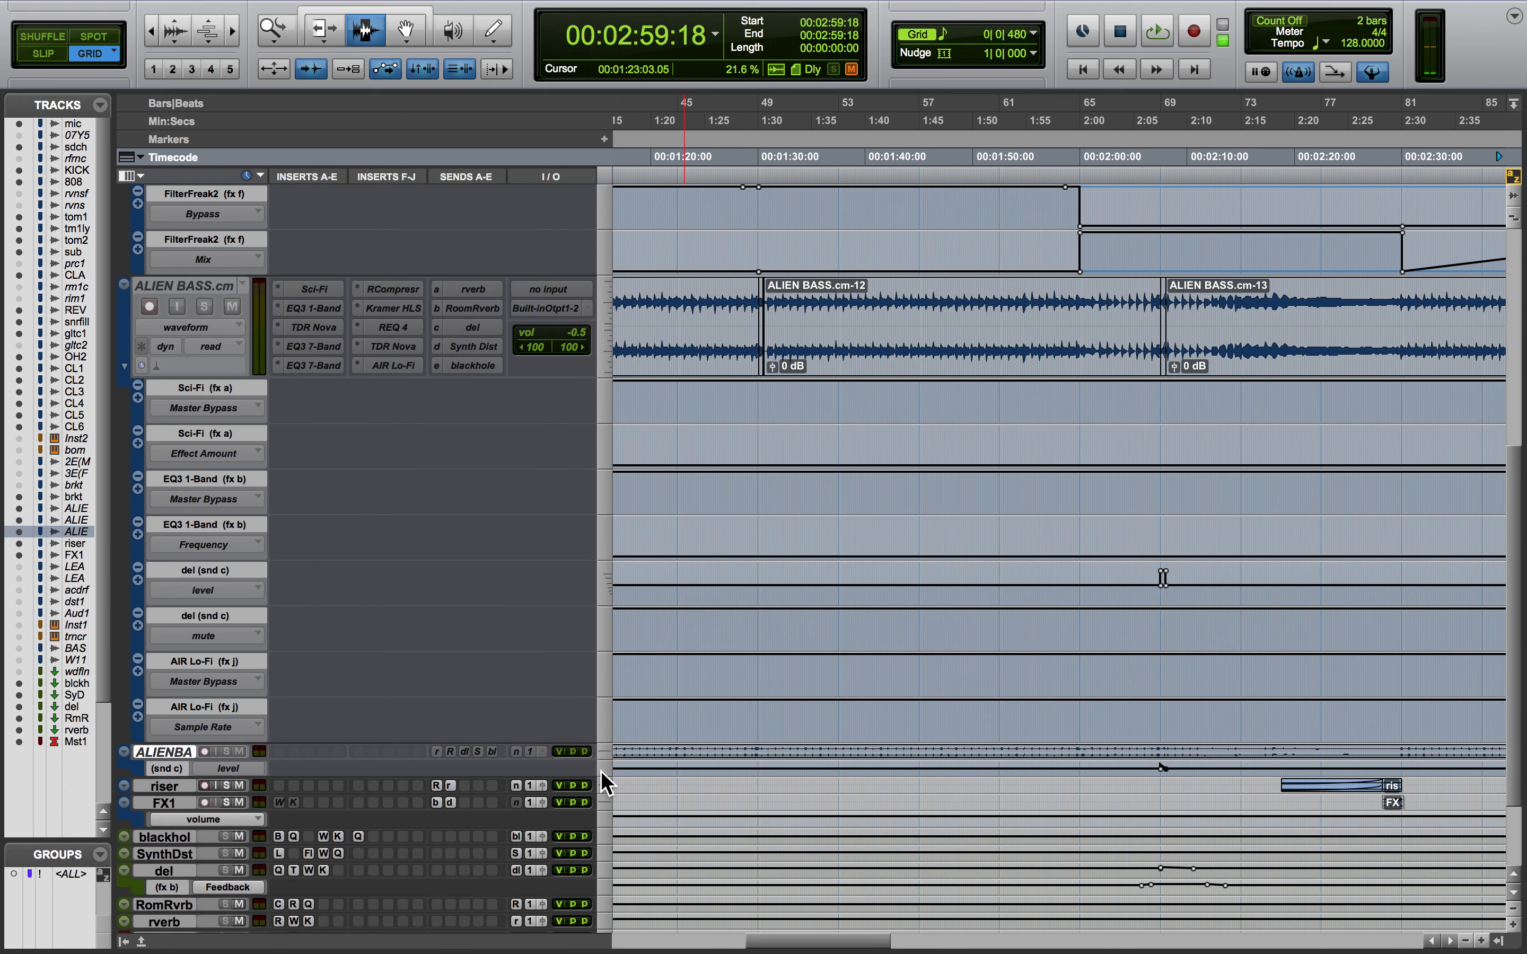
{"action": "scroll", "coordinate": [626, 737], "scroll_direction": "down", "scroll_amount": 2}
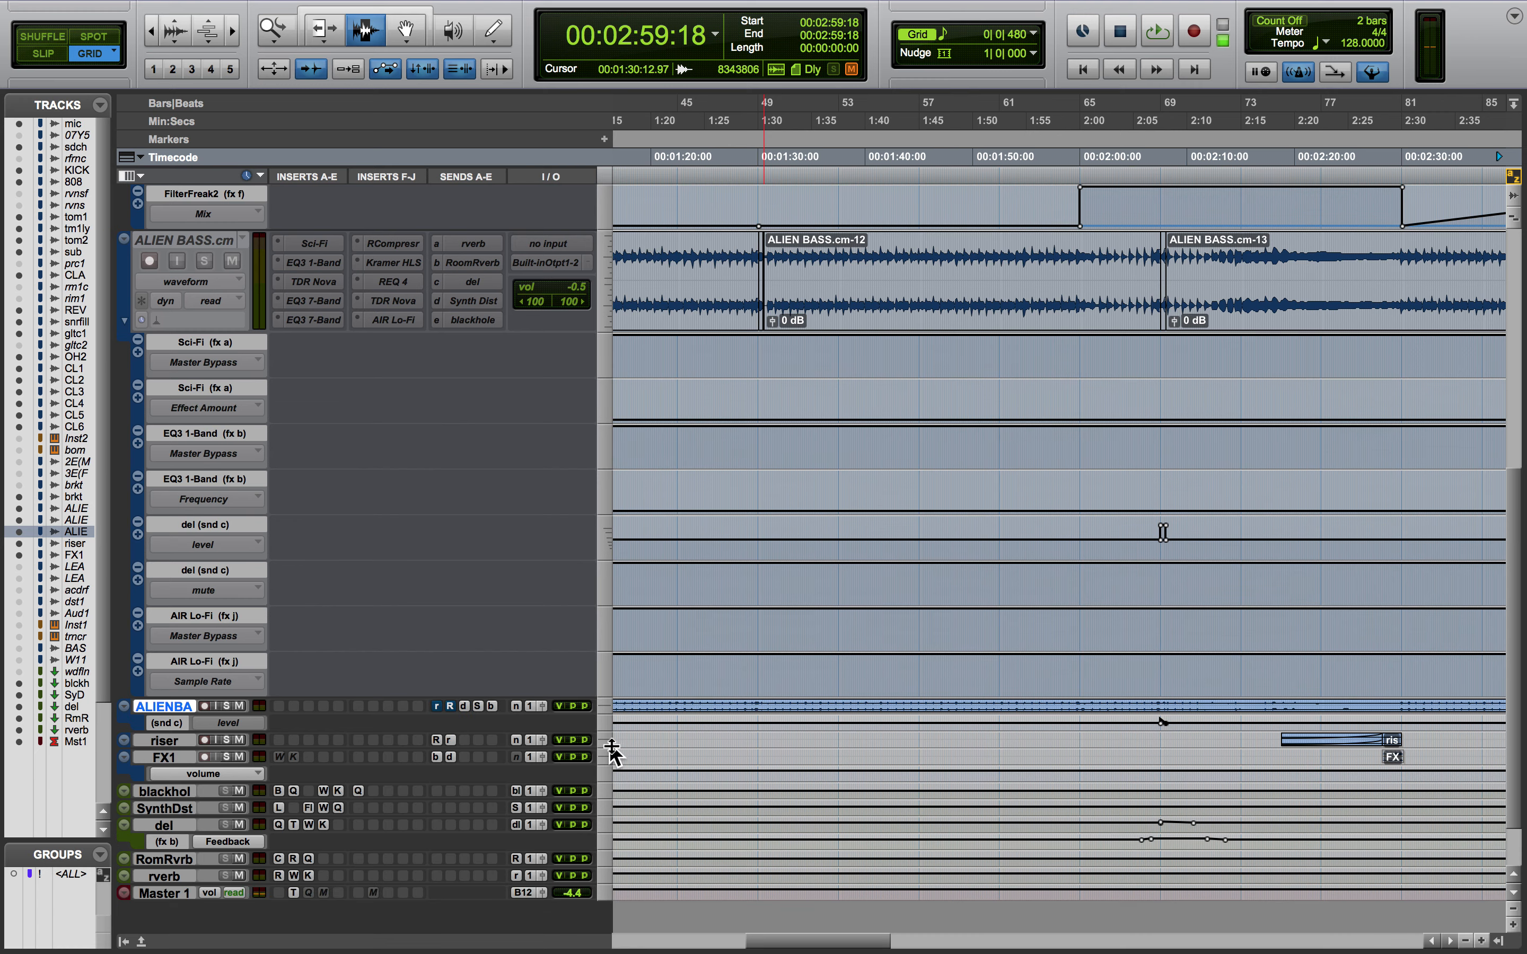
Set the ALIENBAScmc track height to large, show the whole song, and select its full-length printed clip
{"action": "left_click", "coordinate": [604, 719]}
{"action": "left_click", "coordinate": [650, 795]}
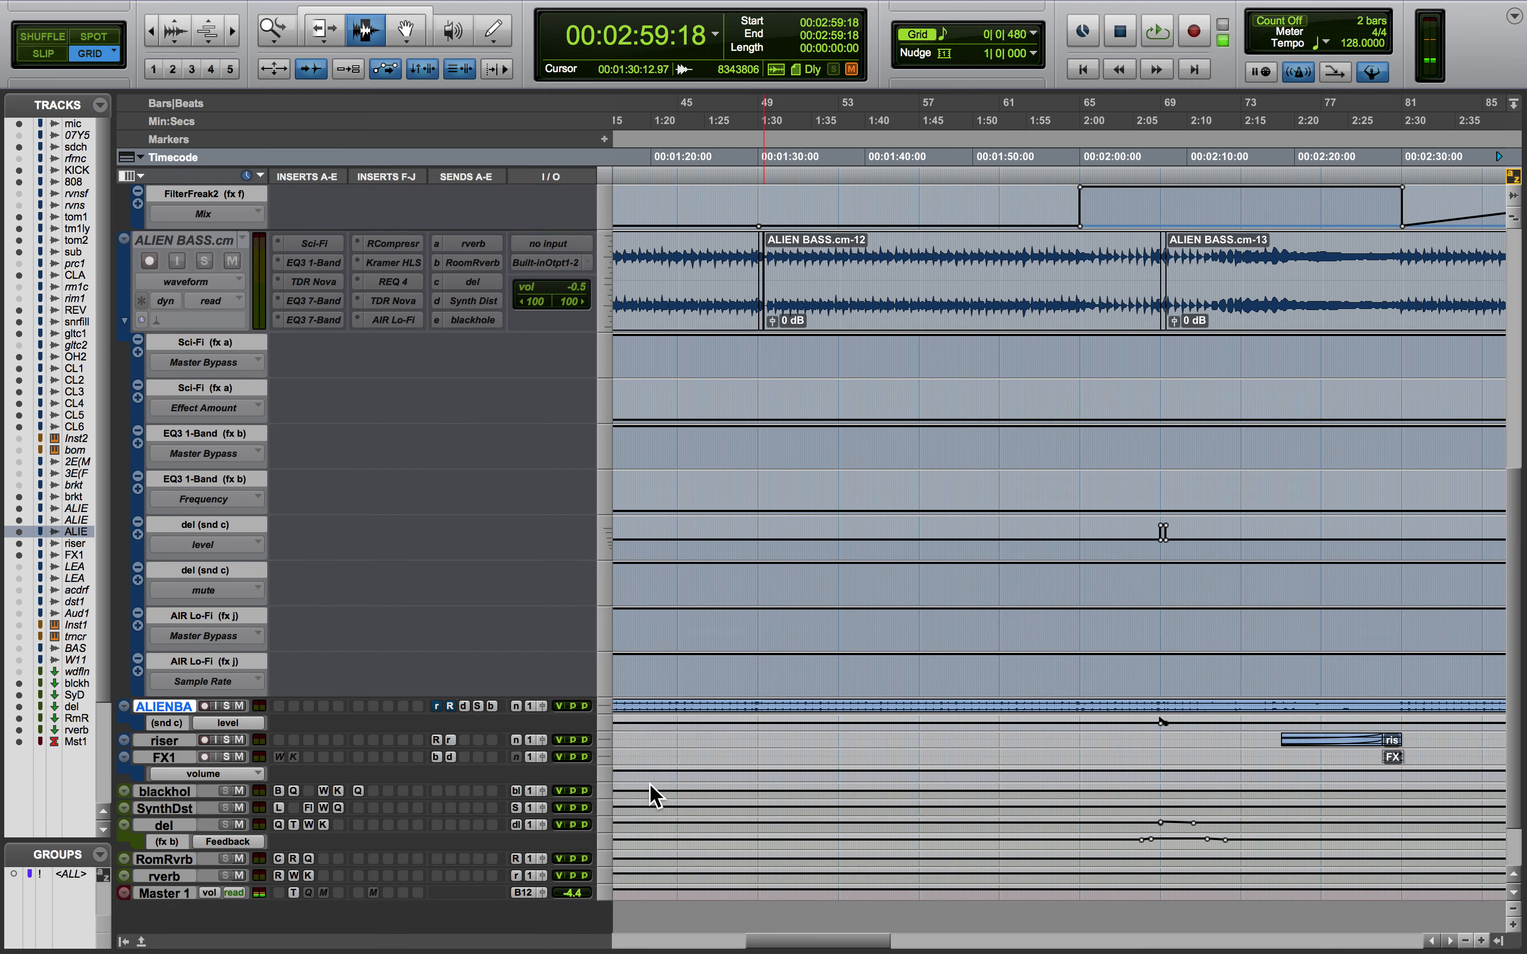
{"action": "key", "text": "r"}
{"action": "key", "text": "r"}
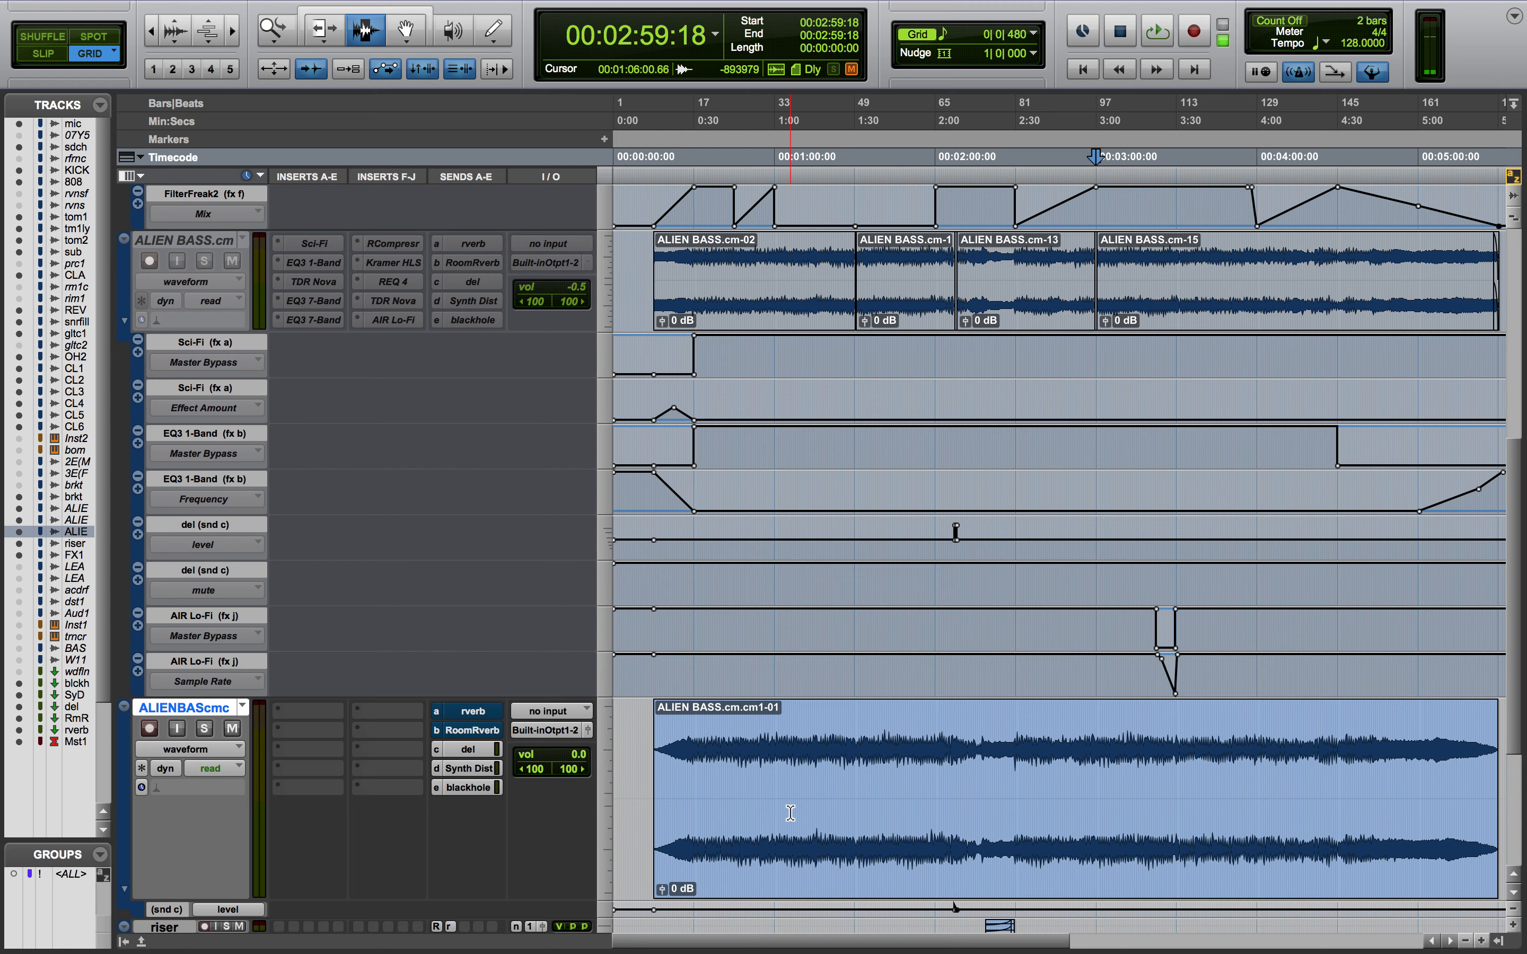
{"action": "scroll", "coordinate": [790, 813], "scroll_direction": "down", "scroll_amount": 1}
{"action": "scroll", "coordinate": [791, 813], "scroll_direction": "down", "scroll_amount": 2}
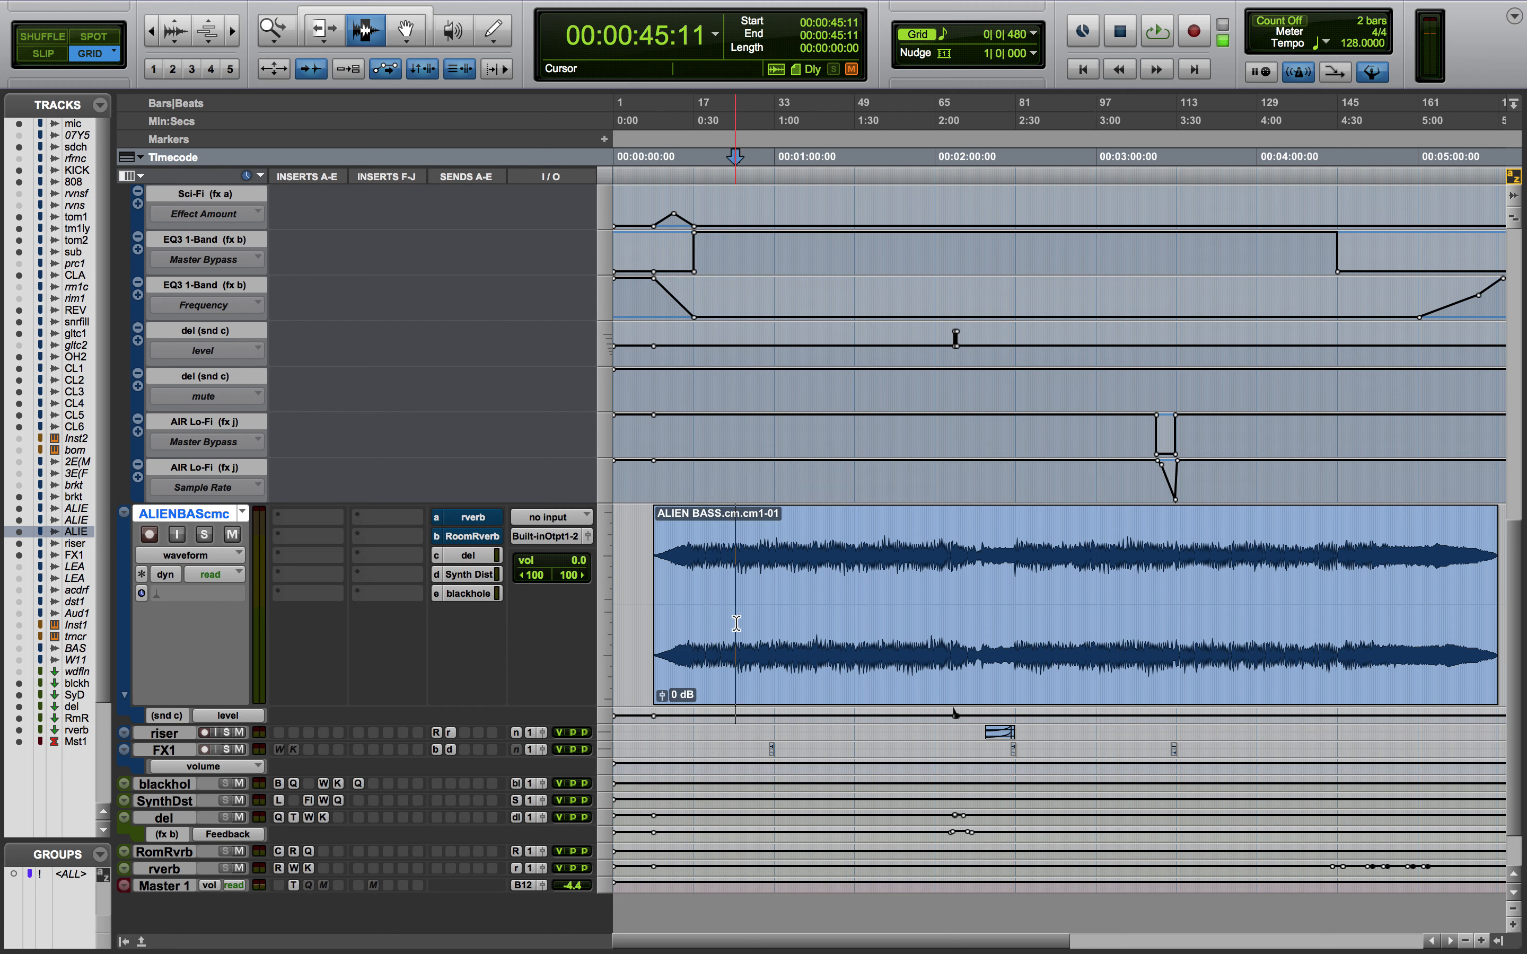
{"action": "double_click", "coordinate": [735, 622]}
Set the riser track height to medium and zoom in on its clip around 00:02:24:09
{"action": "left_click", "coordinate": [605, 736]}
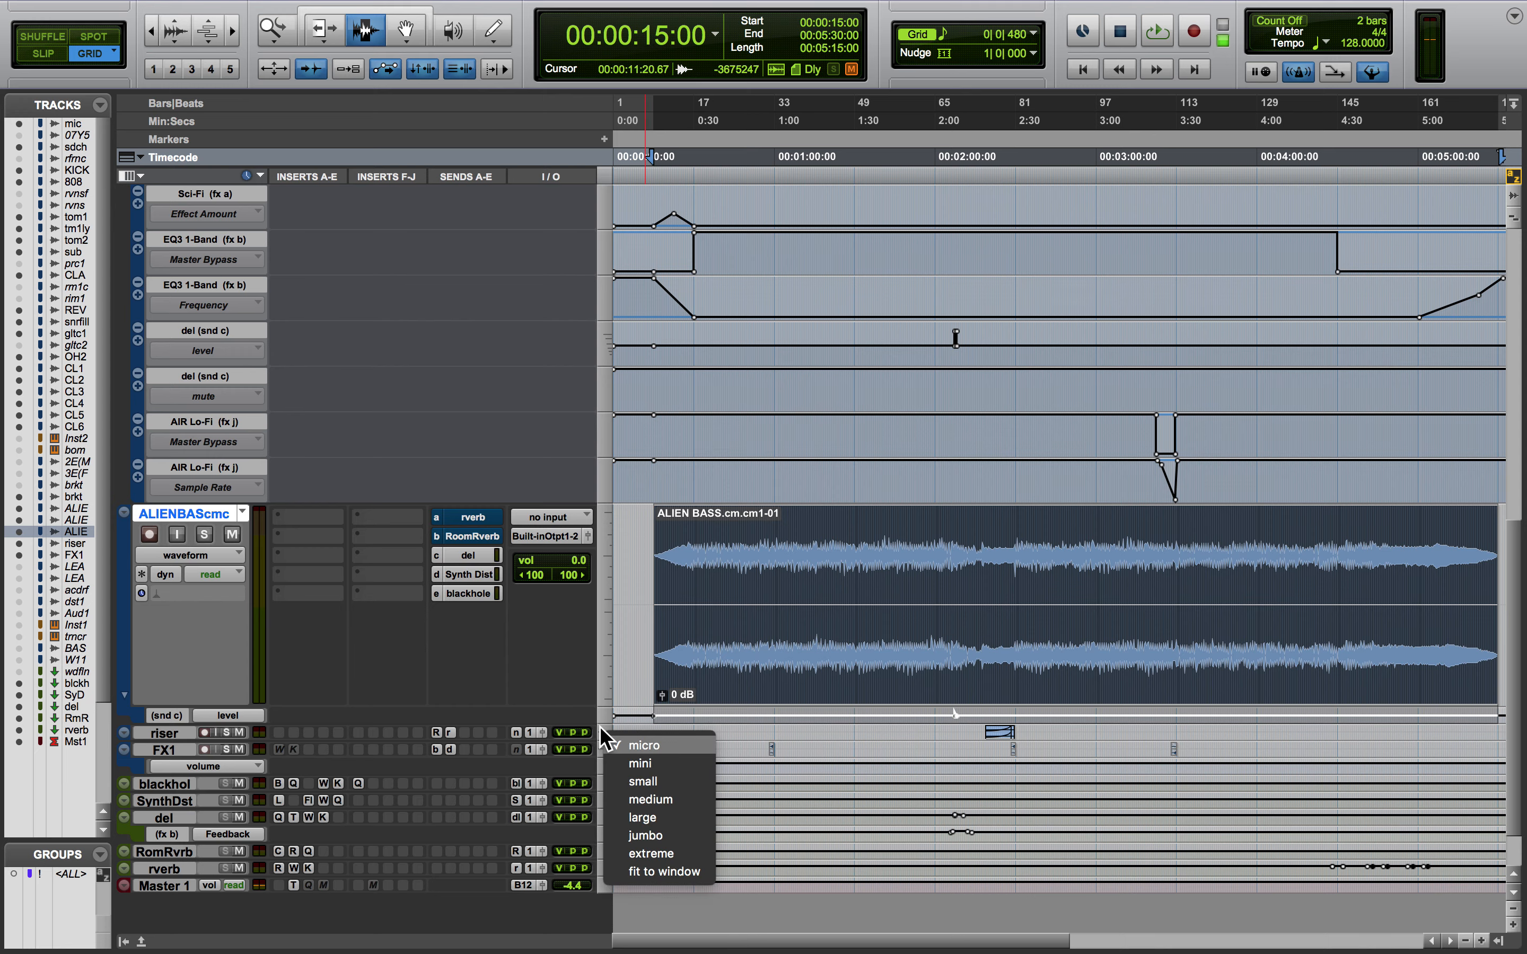
{"action": "left_click", "coordinate": [643, 799]}
{"action": "left_click", "coordinate": [1000, 774]}
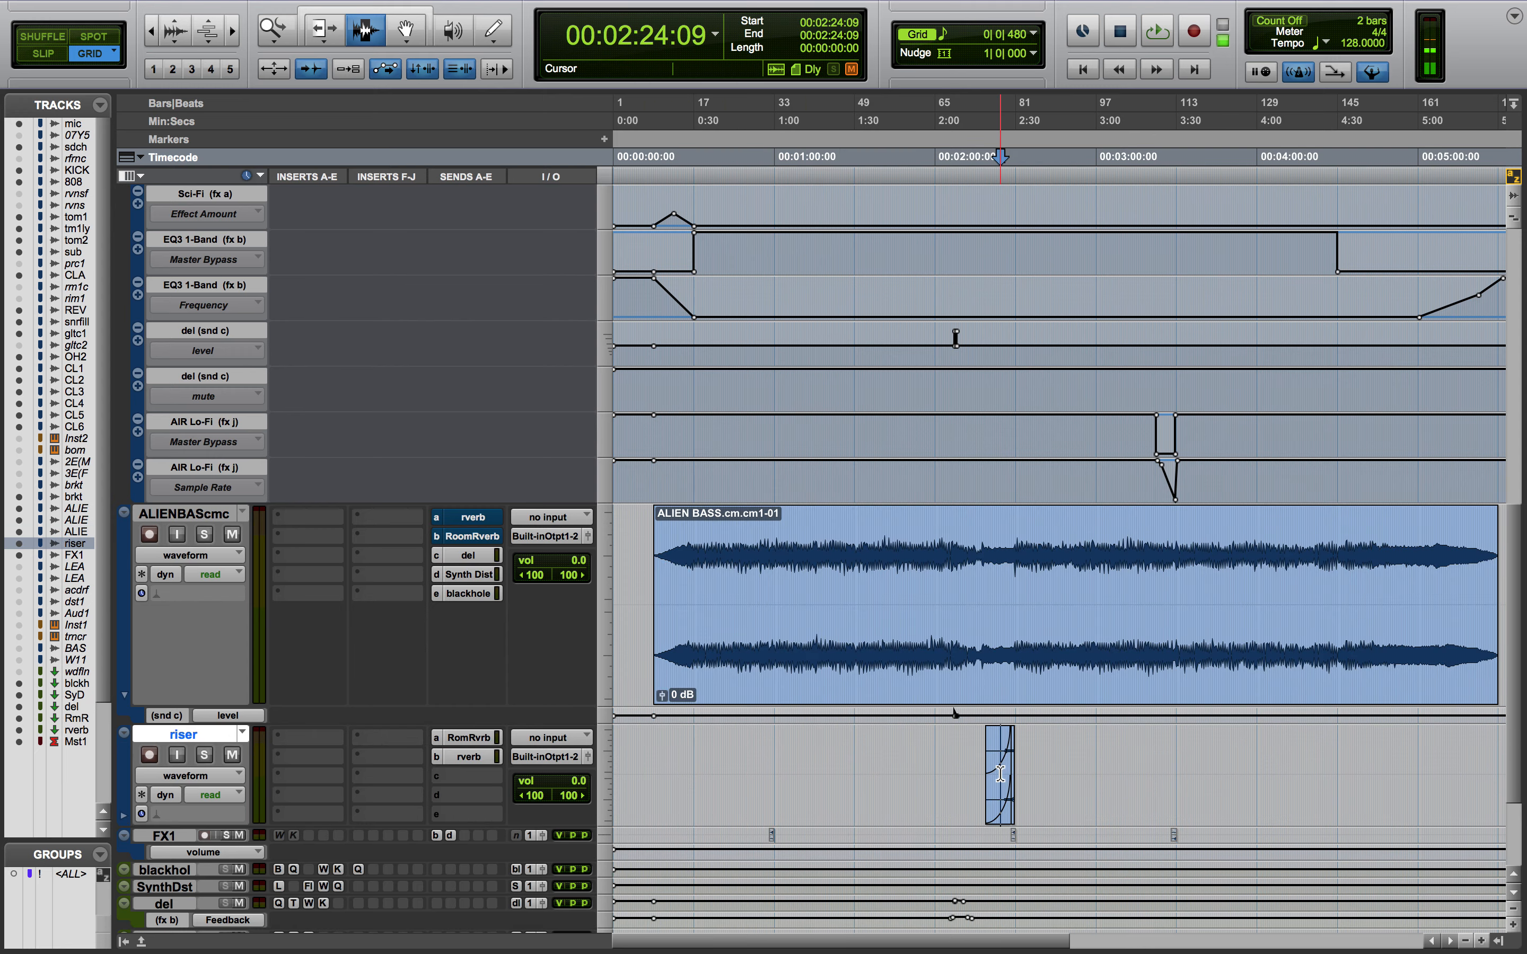
{"action": "key", "text": "super+bracketright"}
{"action": "key", "text": "super+bracketright"}
{"action": "key", "text": "super+bracketright"}
Solo the riser track, audition it from 00:02:24:09, stop playback and unsolo it
{"action": "left_click", "coordinate": [204, 754]}
{"action": "key", "text": "space"}
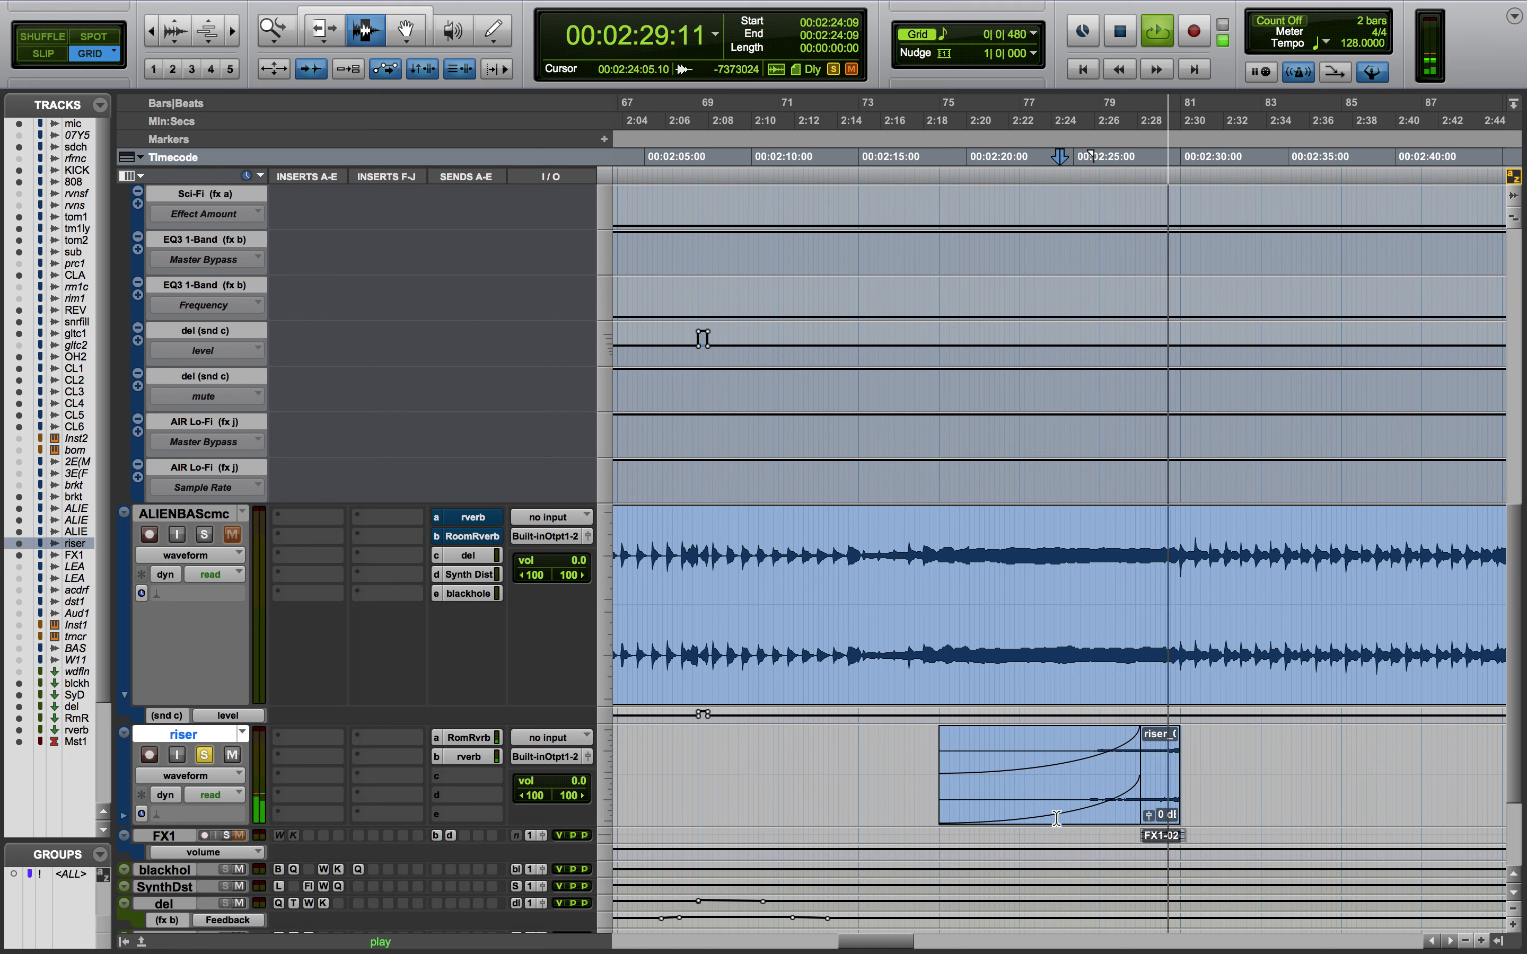
{"action": "key", "text": "space"}
{"action": "left_click", "coordinate": [203, 752]}
Set the FX1 track height to medium and audition it soloed from 00:02:27:15, stopping playback and removing the solo
{"action": "left_click", "coordinate": [601, 833]}
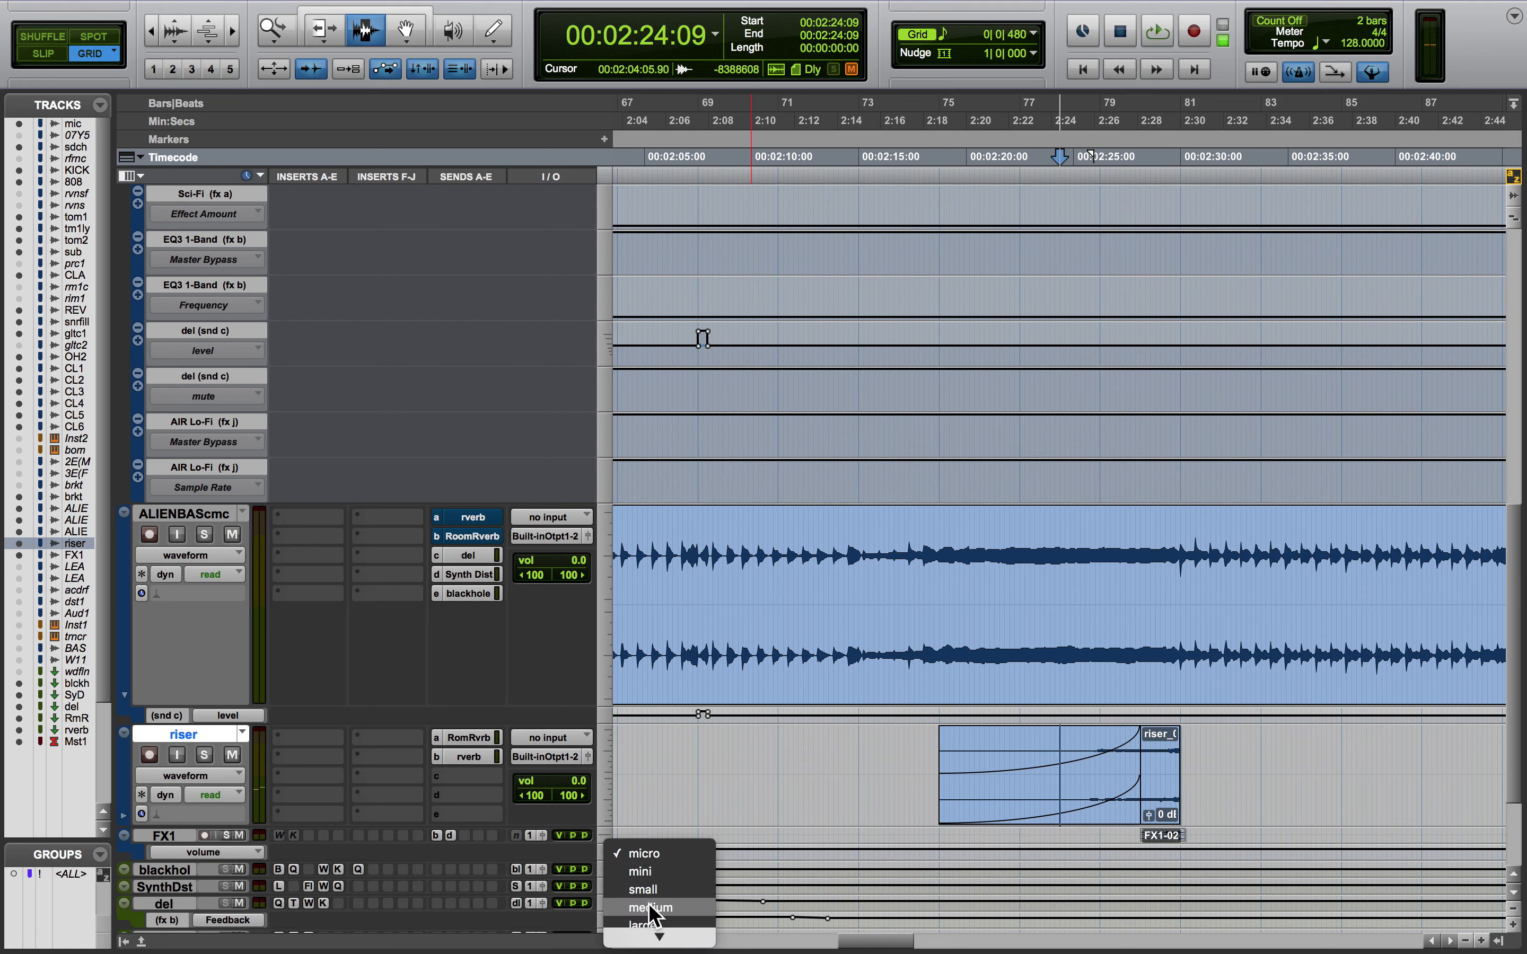
{"action": "left_click", "coordinate": [649, 907]}
{"action": "scroll", "coordinate": [981, 794], "scroll_direction": "down", "scroll_amount": 5}
{"action": "left_click", "coordinate": [204, 630]}
{"action": "left_click", "coordinate": [1090, 640]}
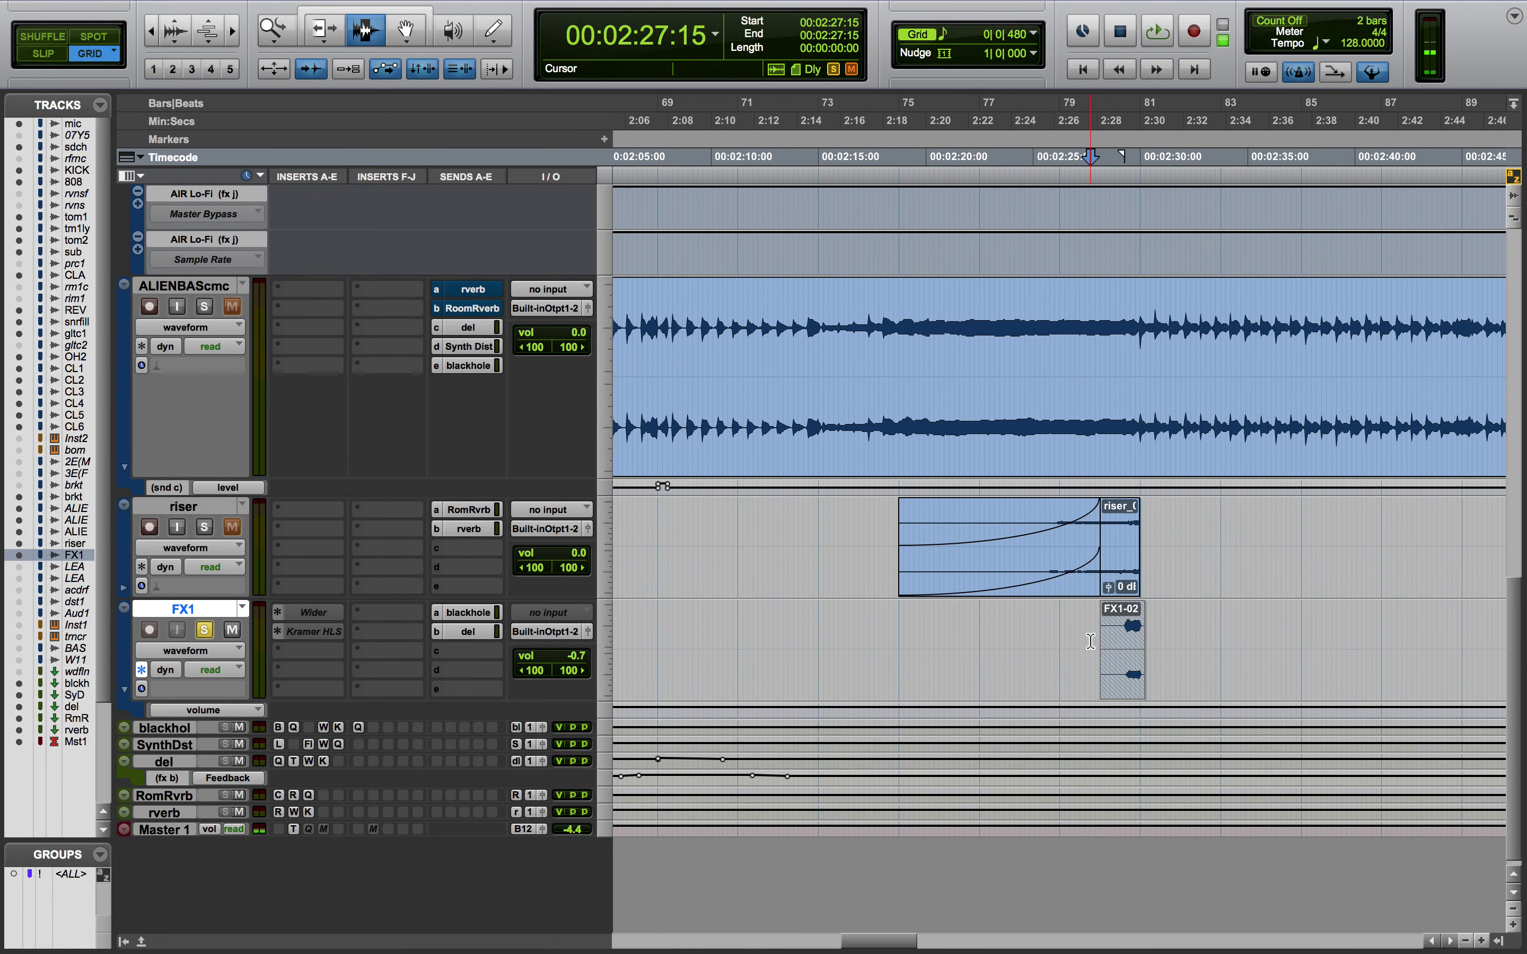
{"action": "key", "text": "space"}
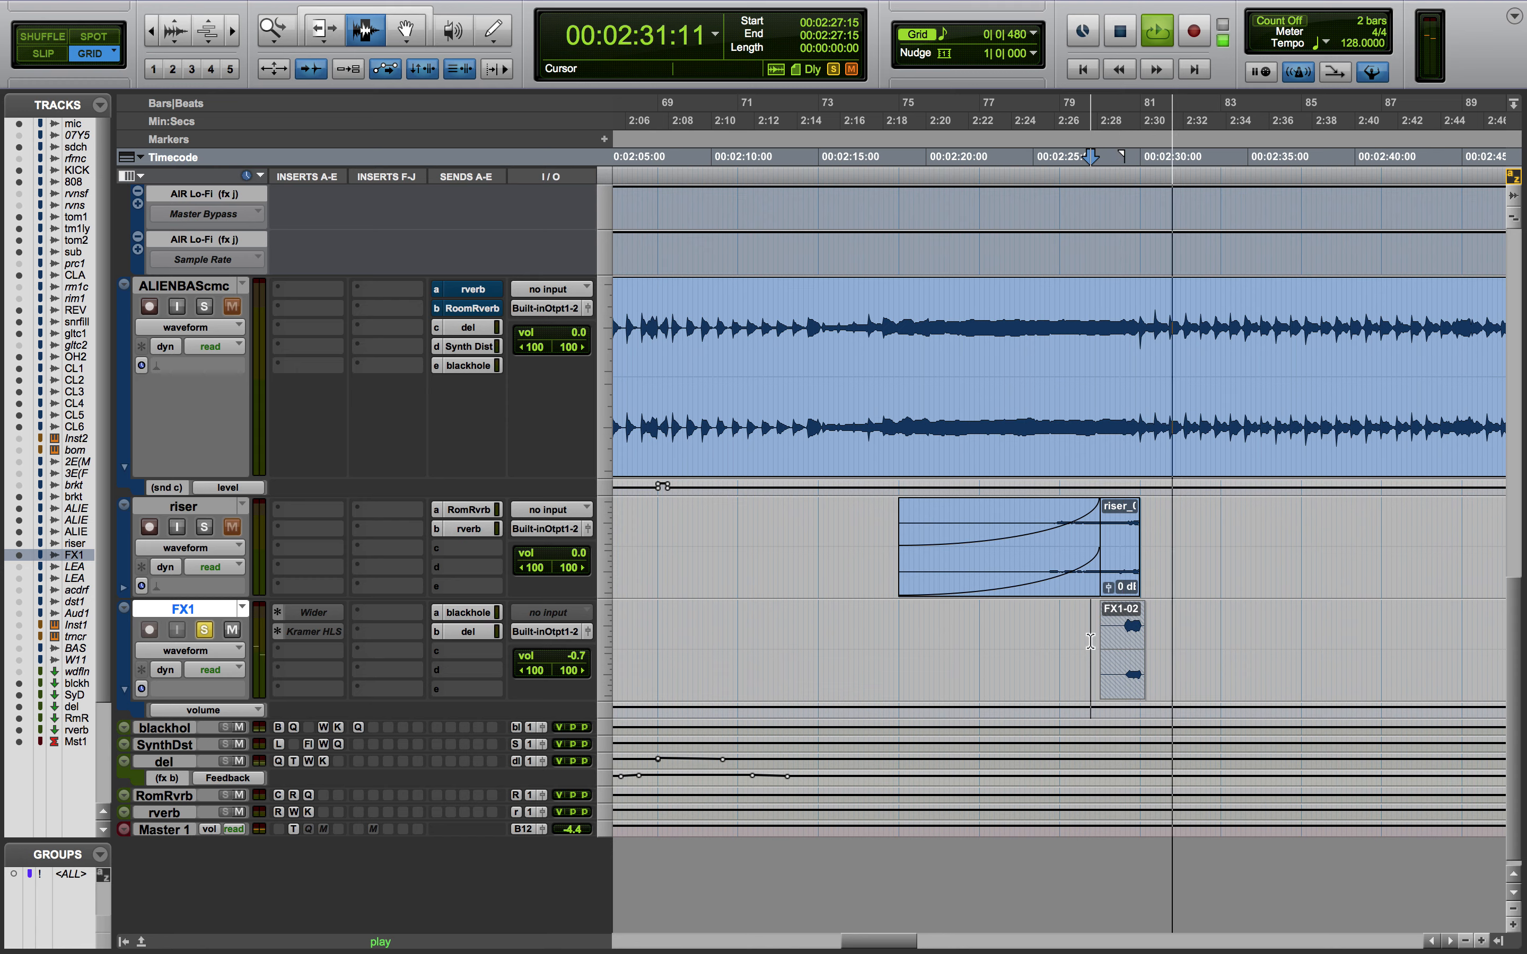
{"action": "key", "text": "space"}
{"action": "left_click", "coordinate": [204, 630]}
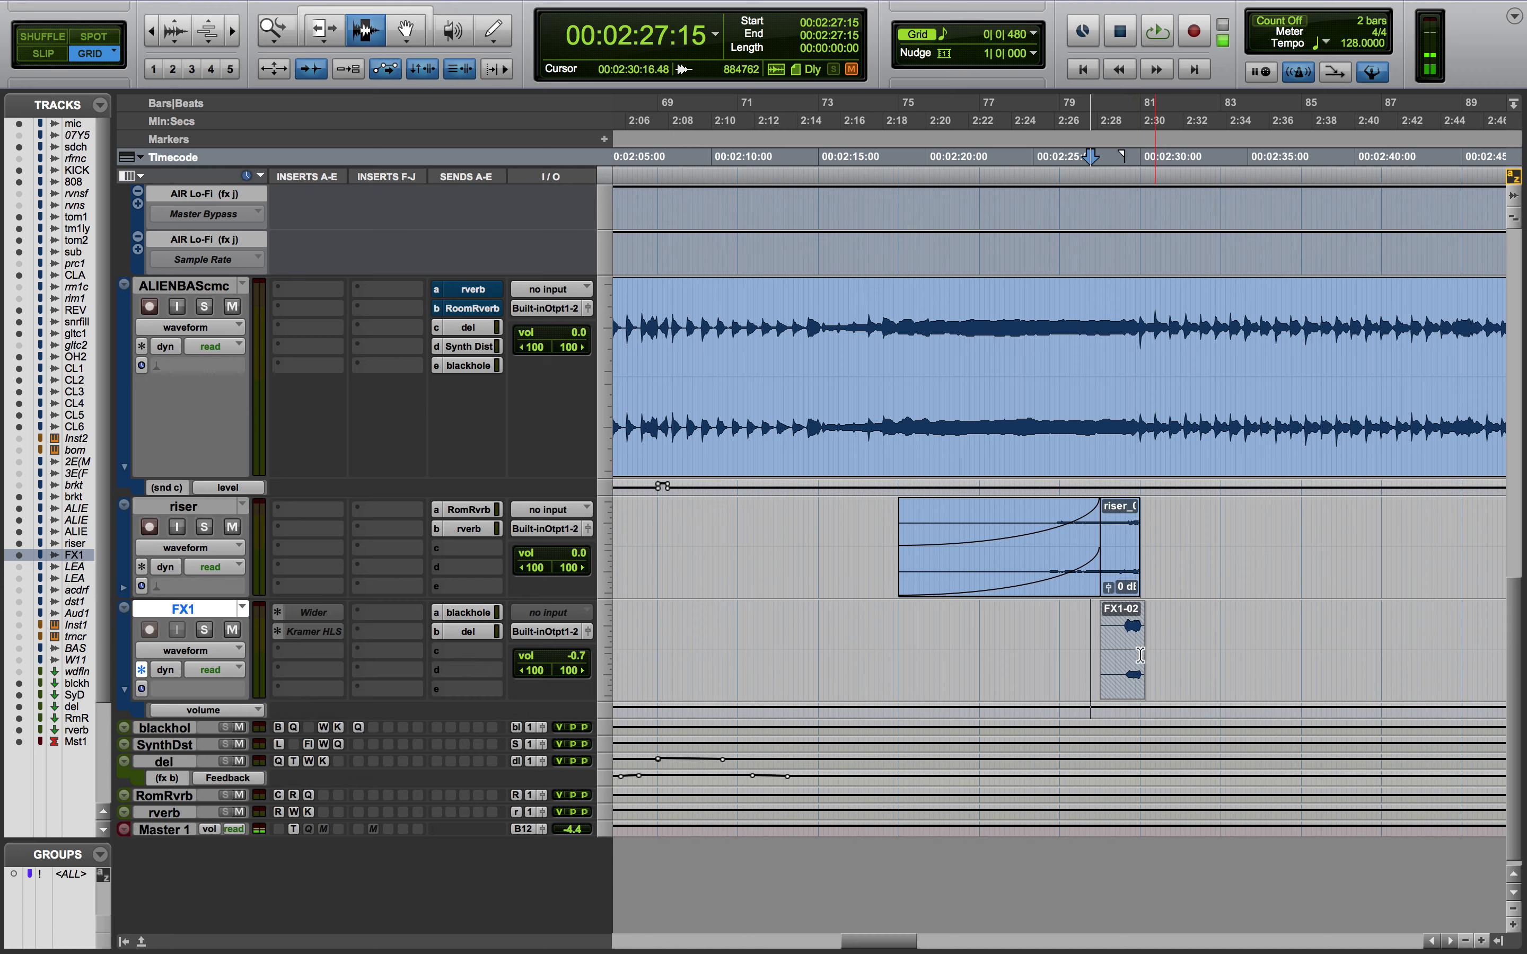
Place the cursor at 00:03:21:19 before the last FX1 clip, show the whole song and shrink all tracks to micro height
{"action": "key", "text": "super+bracketleft"}
{"action": "key", "text": "super+bracketleft"}
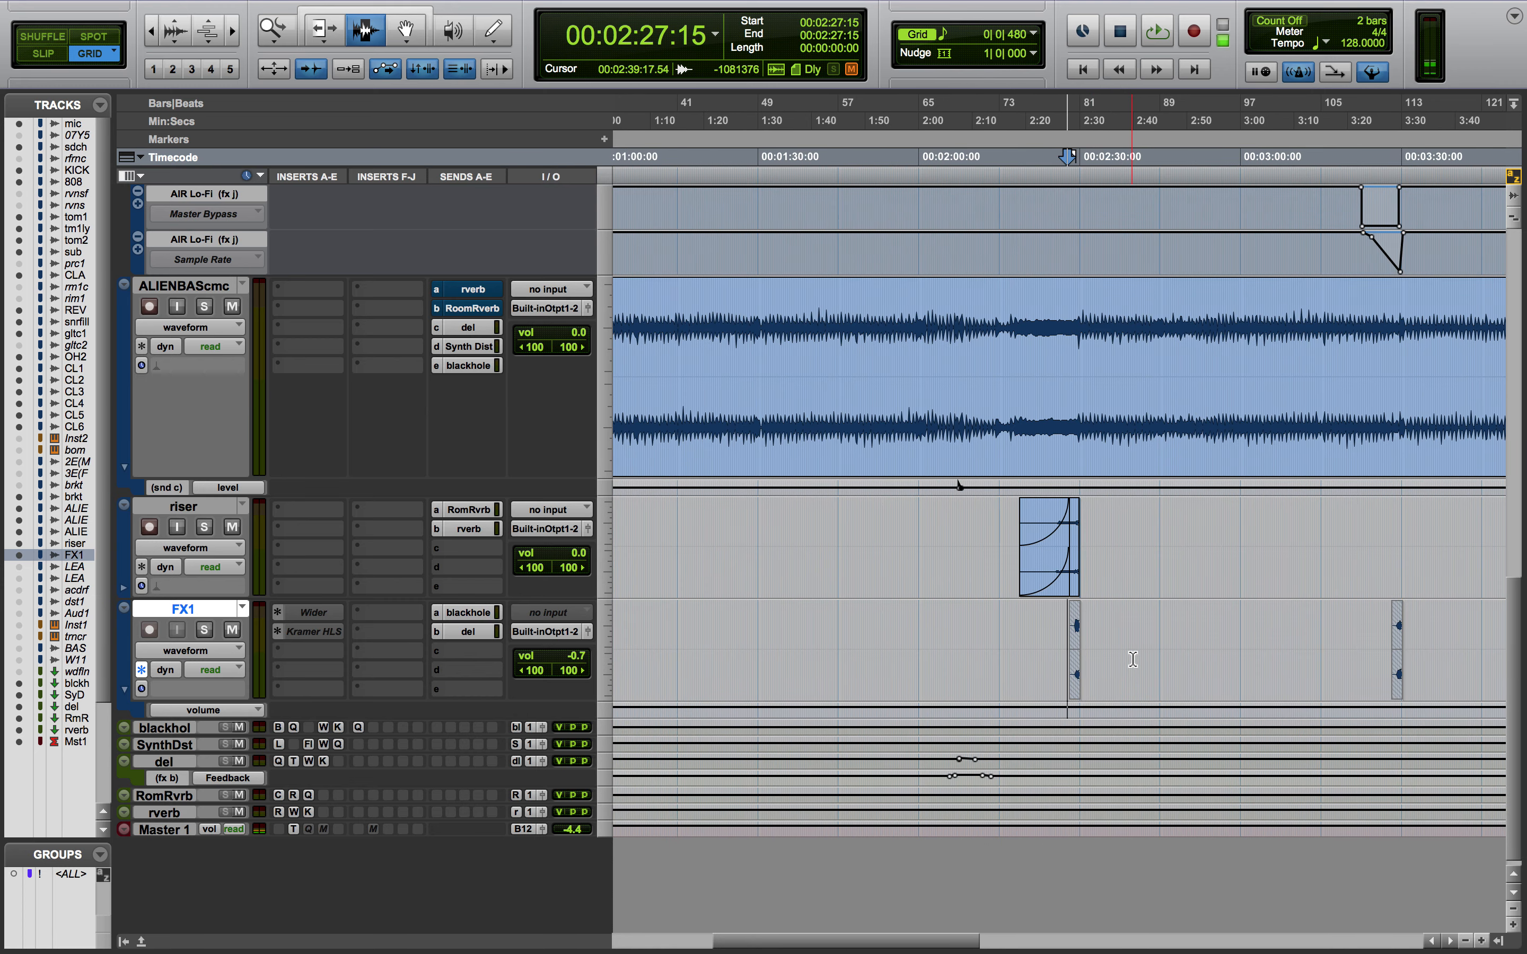
{"action": "scroll", "coordinate": [1132, 659], "scroll_direction": "right", "scroll_amount": 5}
{"action": "left_click_drag", "start_coordinate": [1088, 665], "coordinate": [1188, 665]}
{"action": "left_click", "coordinate": [1075, 657]}
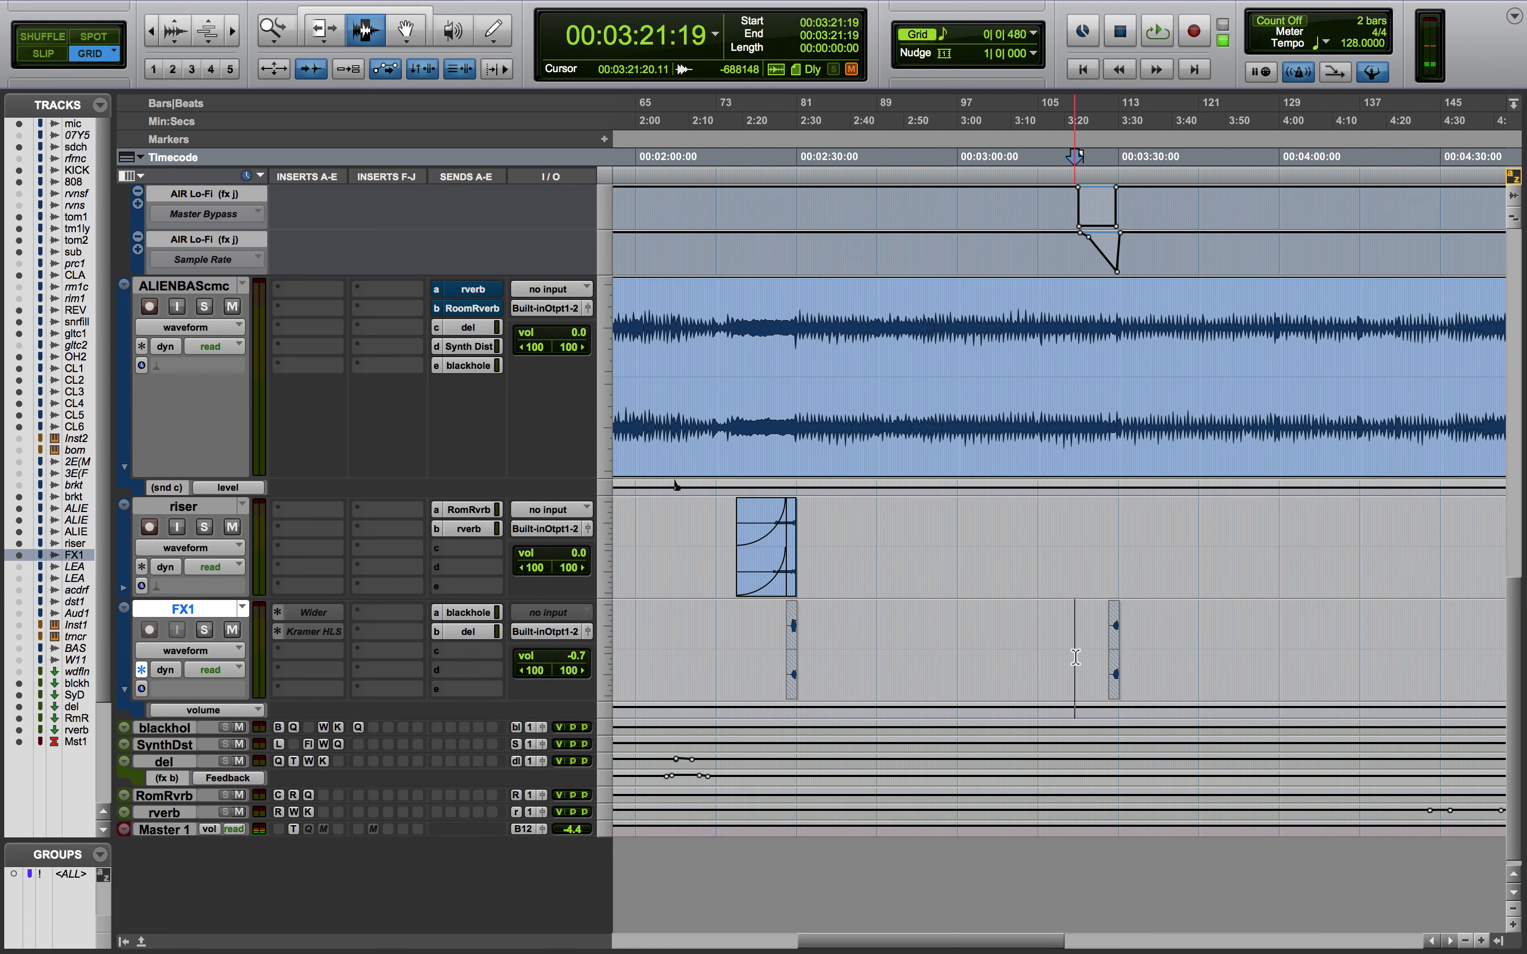
{"action": "key", "text": "super+bracketleft"}
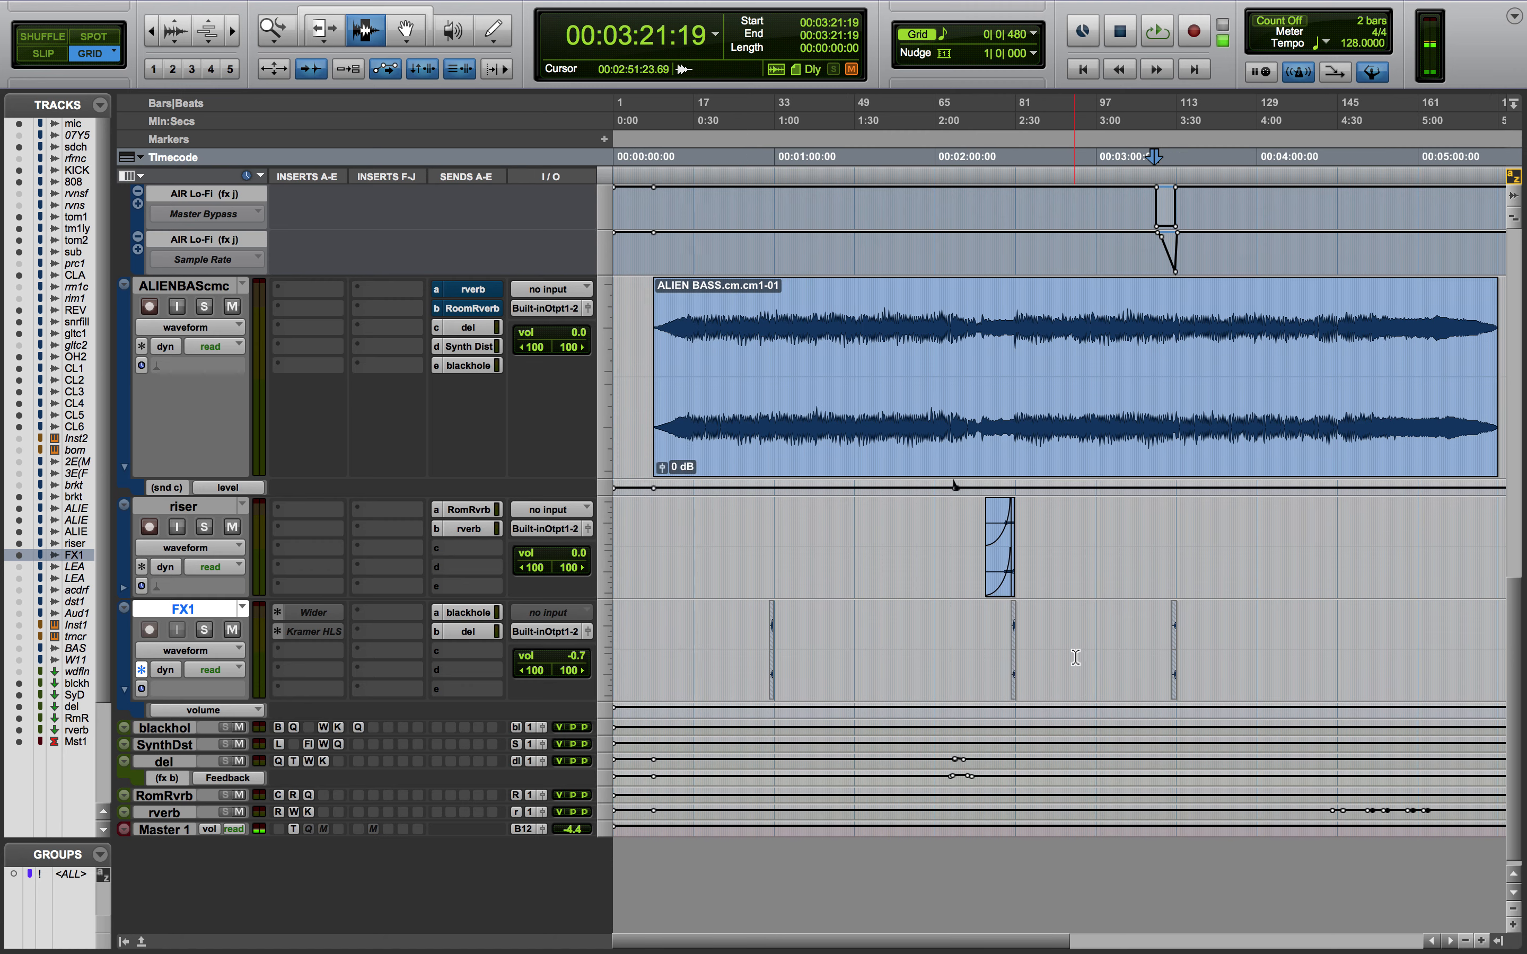
{"action": "key", "text": "ctrl+alt+super+Down"}
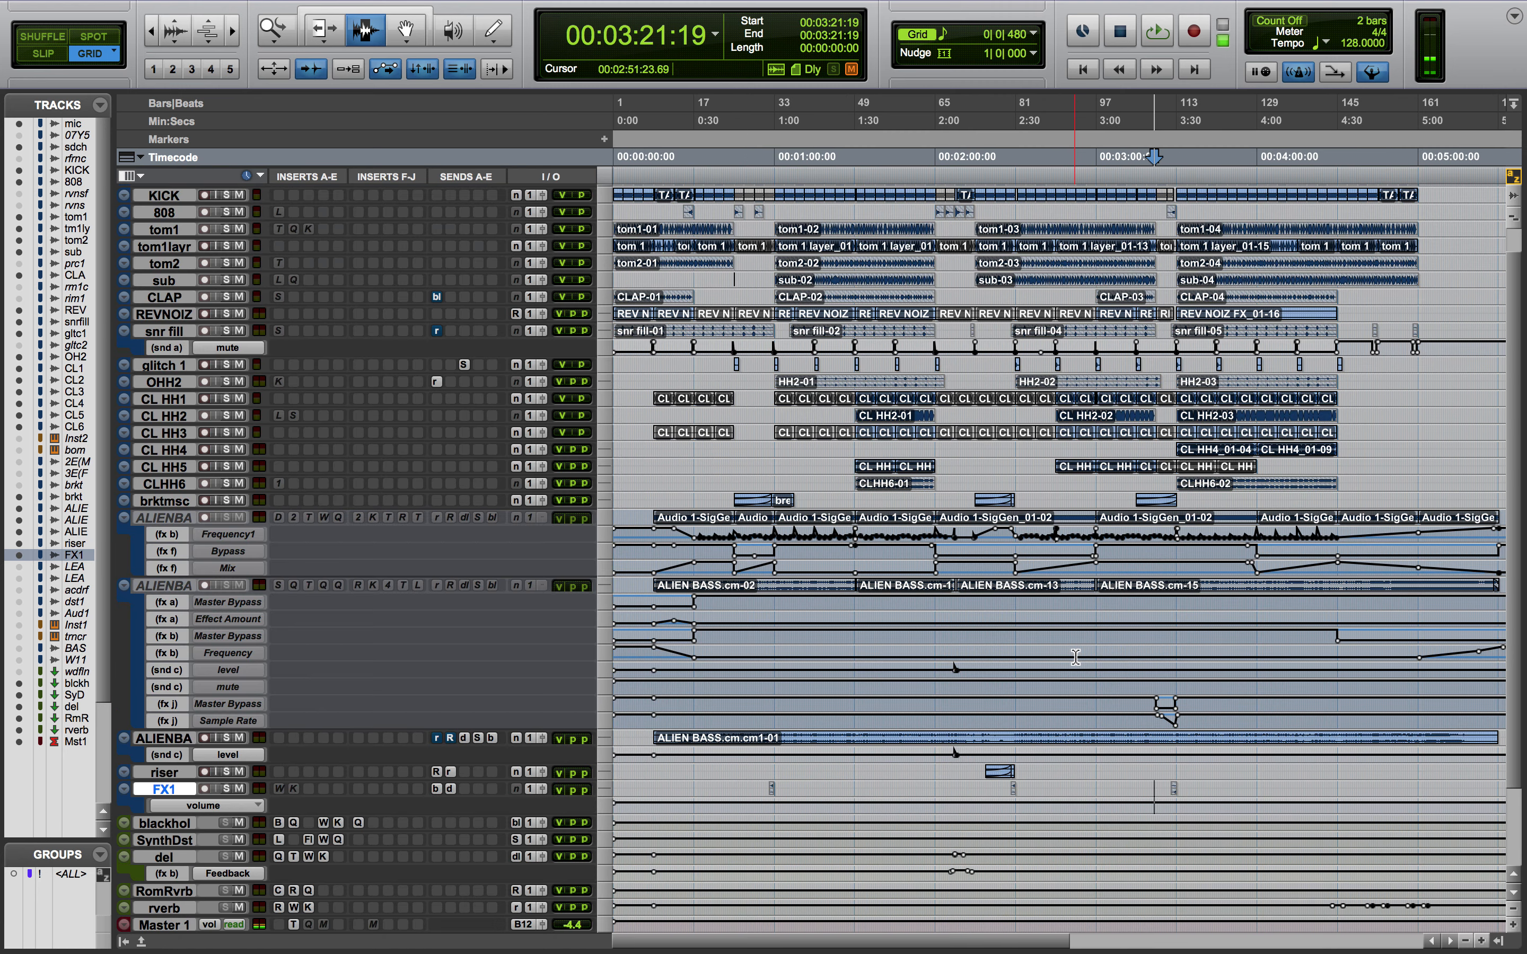